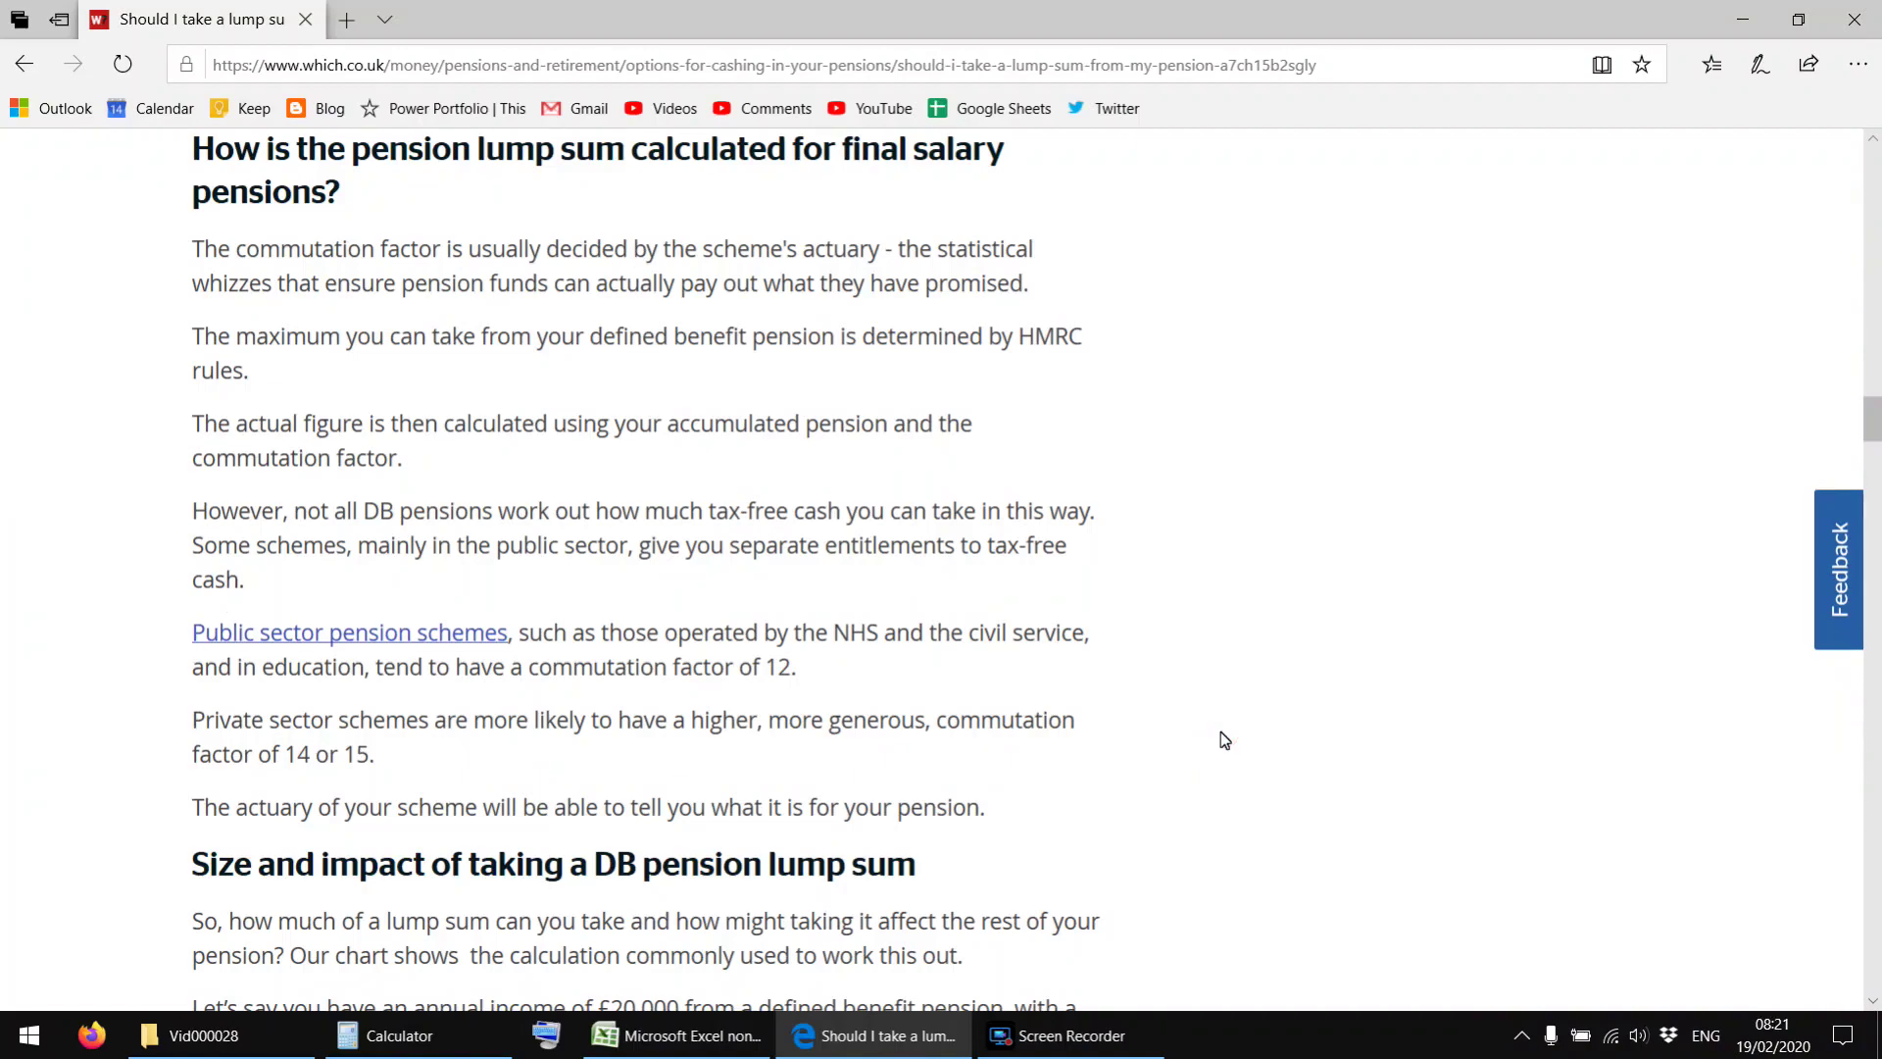
Step: Highlight the public sector commutation factor paragraph in the Which? article
scroll(1220, 732, up, 1)
scroll(1220, 732, down, 1)
triple_click(1093, 664)
click(1114, 581)
drag(1114, 576, 1113, 638)
click(1121, 726)
Step: Select the final salary lump sums heading, the public sector paragraph and the factor 12
scroll(739, 748, up, 2)
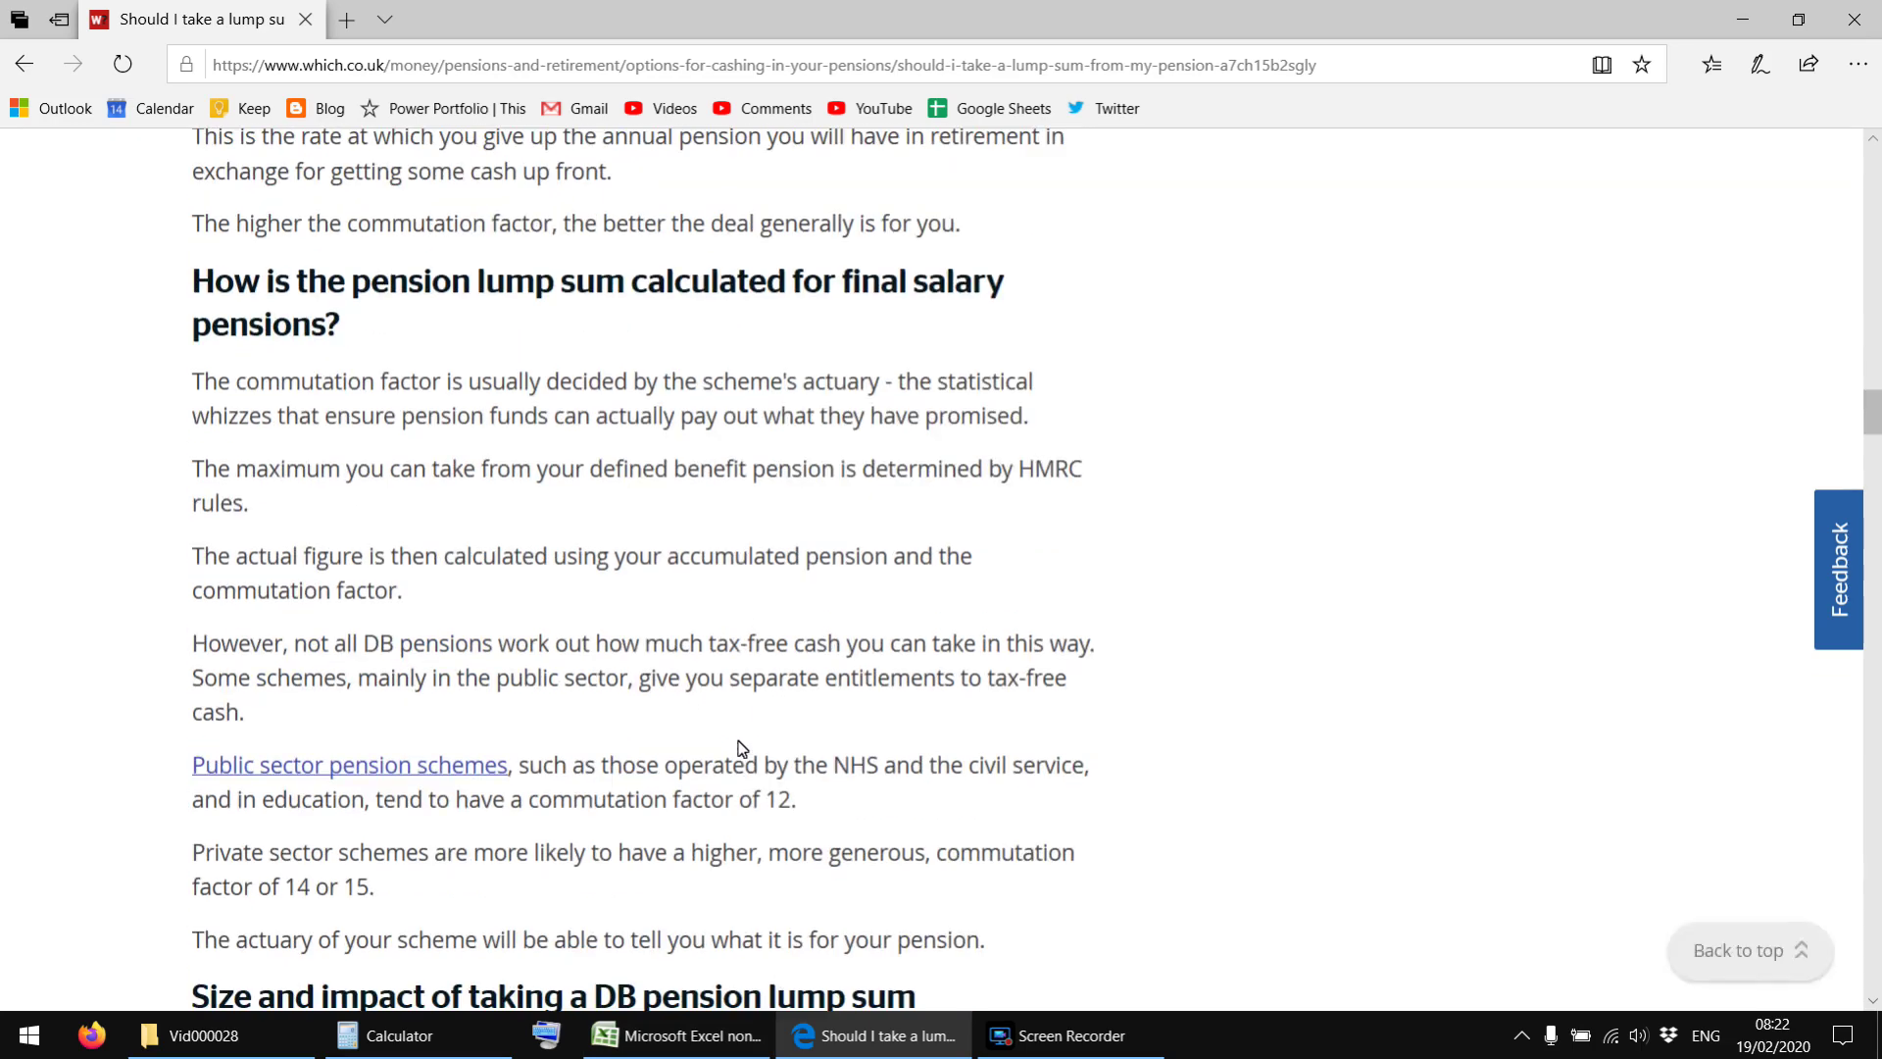
scroll(857, 748, down, 2)
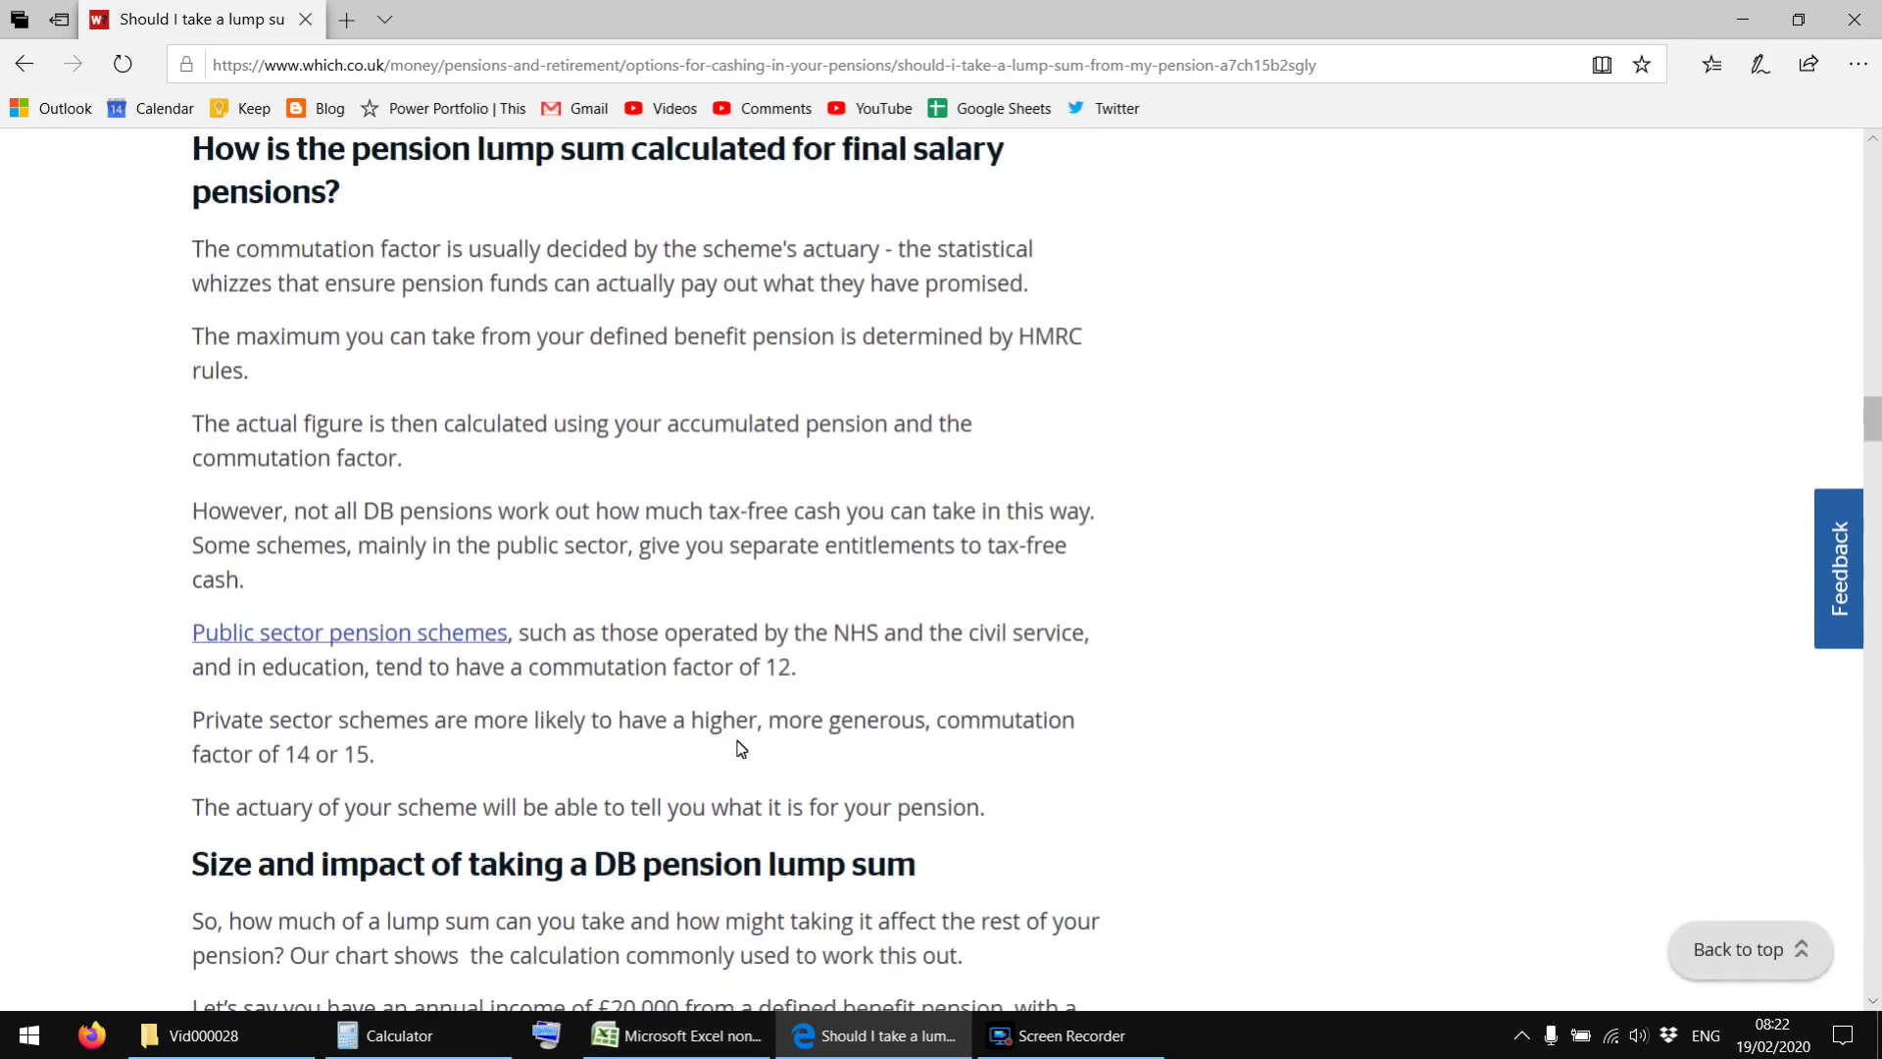
triple_click(268, 163)
click(438, 432)
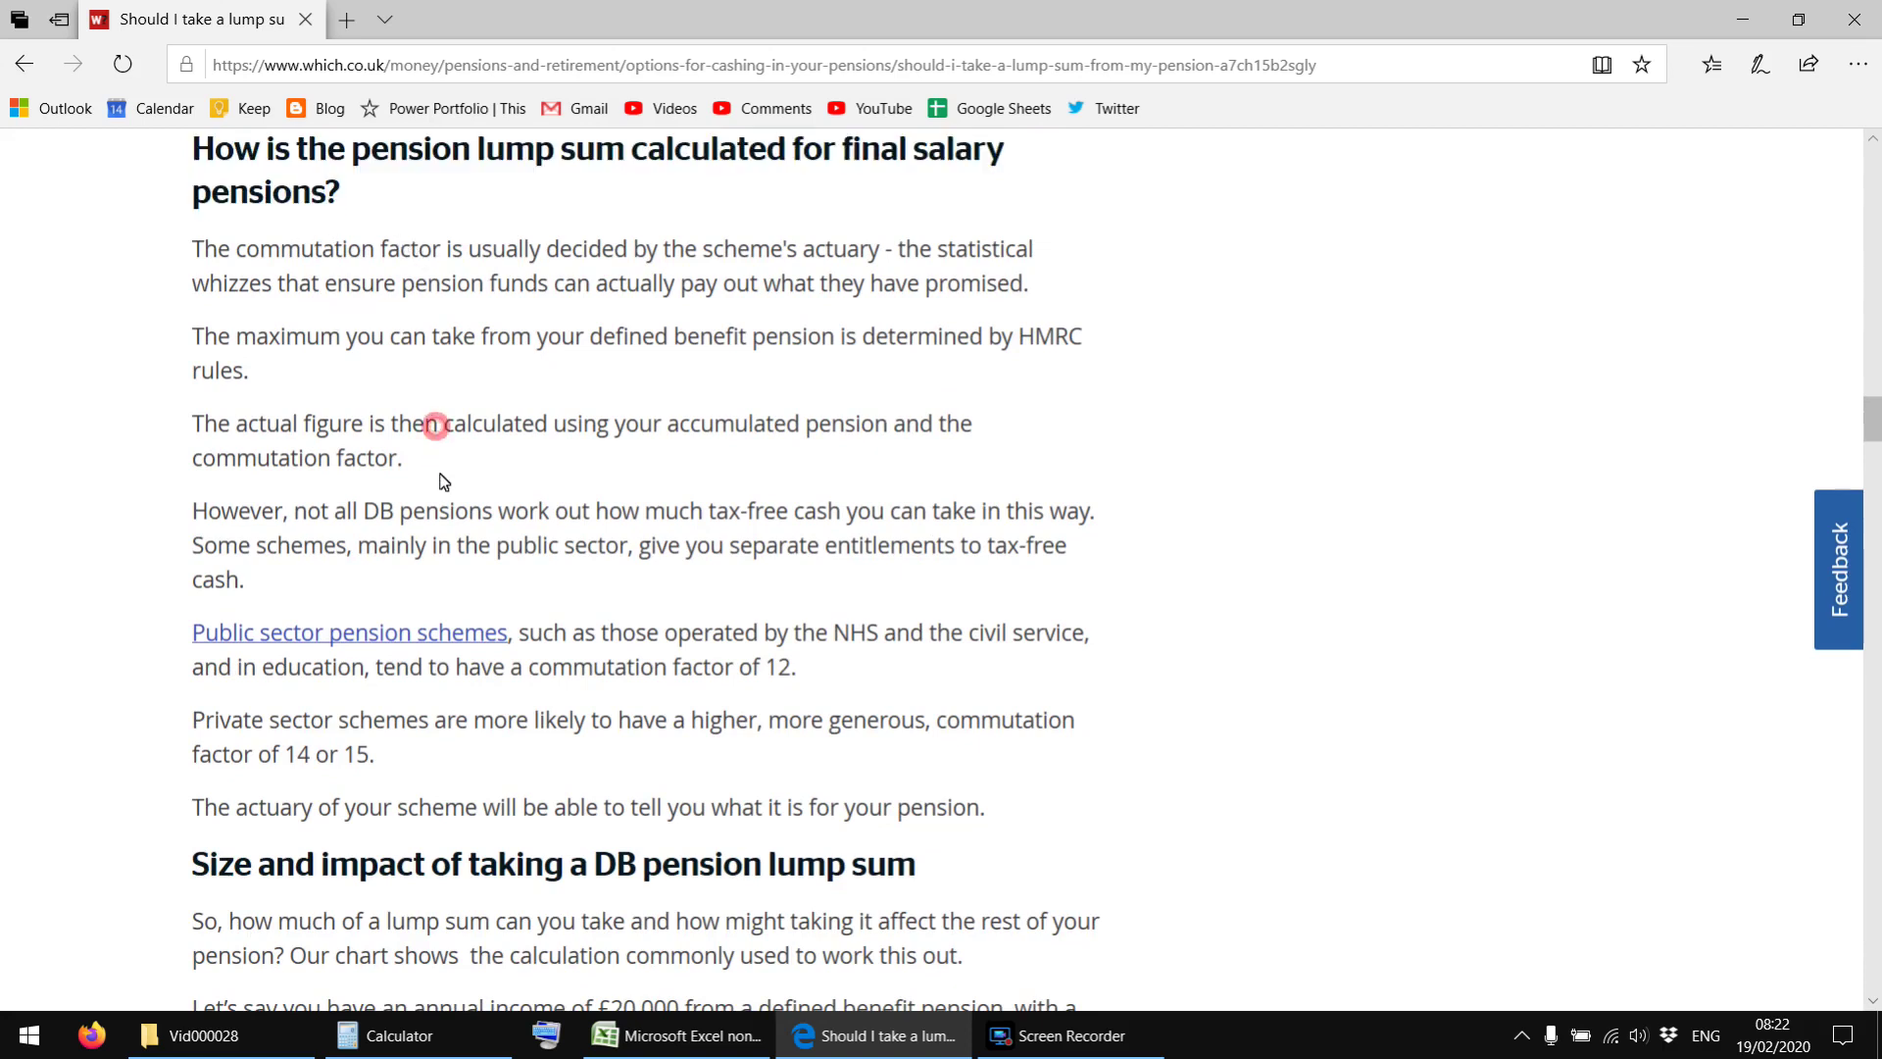
triple_click(880, 675)
click(1106, 596)
double_click(780, 669)
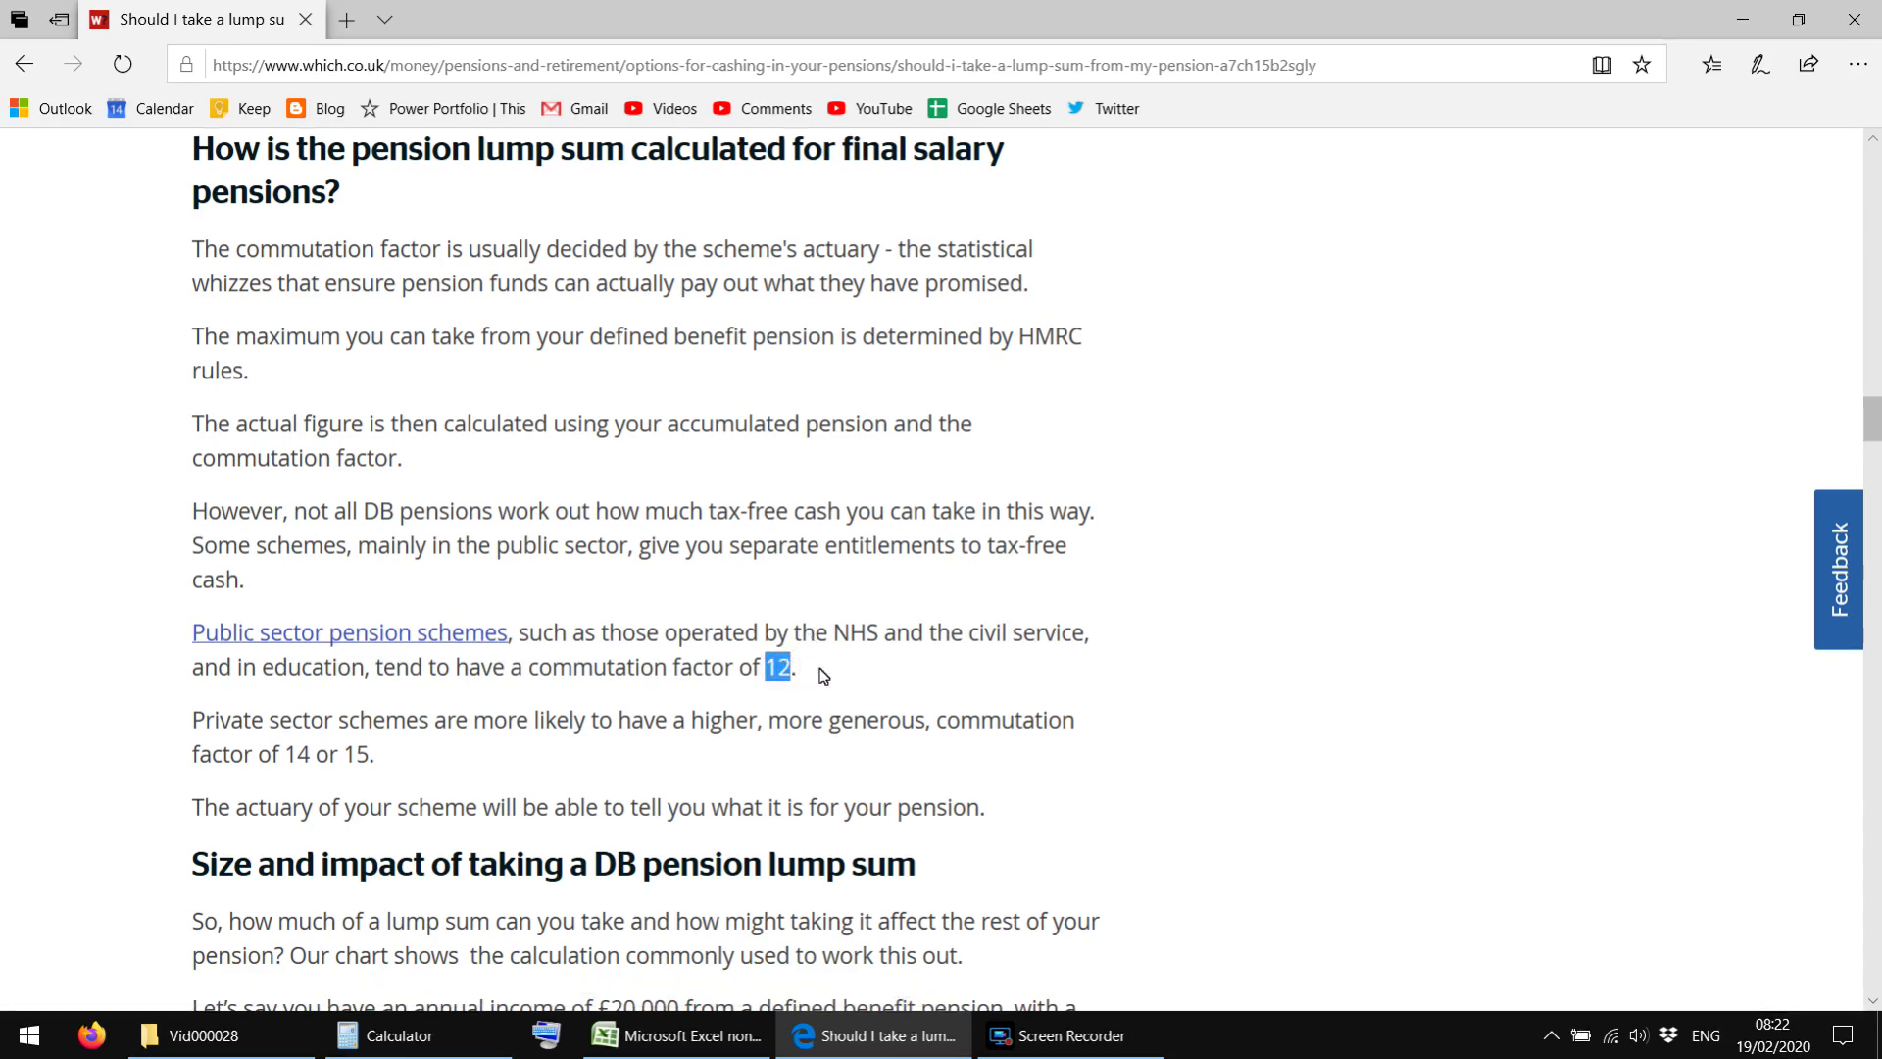
click(823, 673)
Step: Reselect the public sector pension schemes paragraph several times to reread it
triple_click(902, 669)
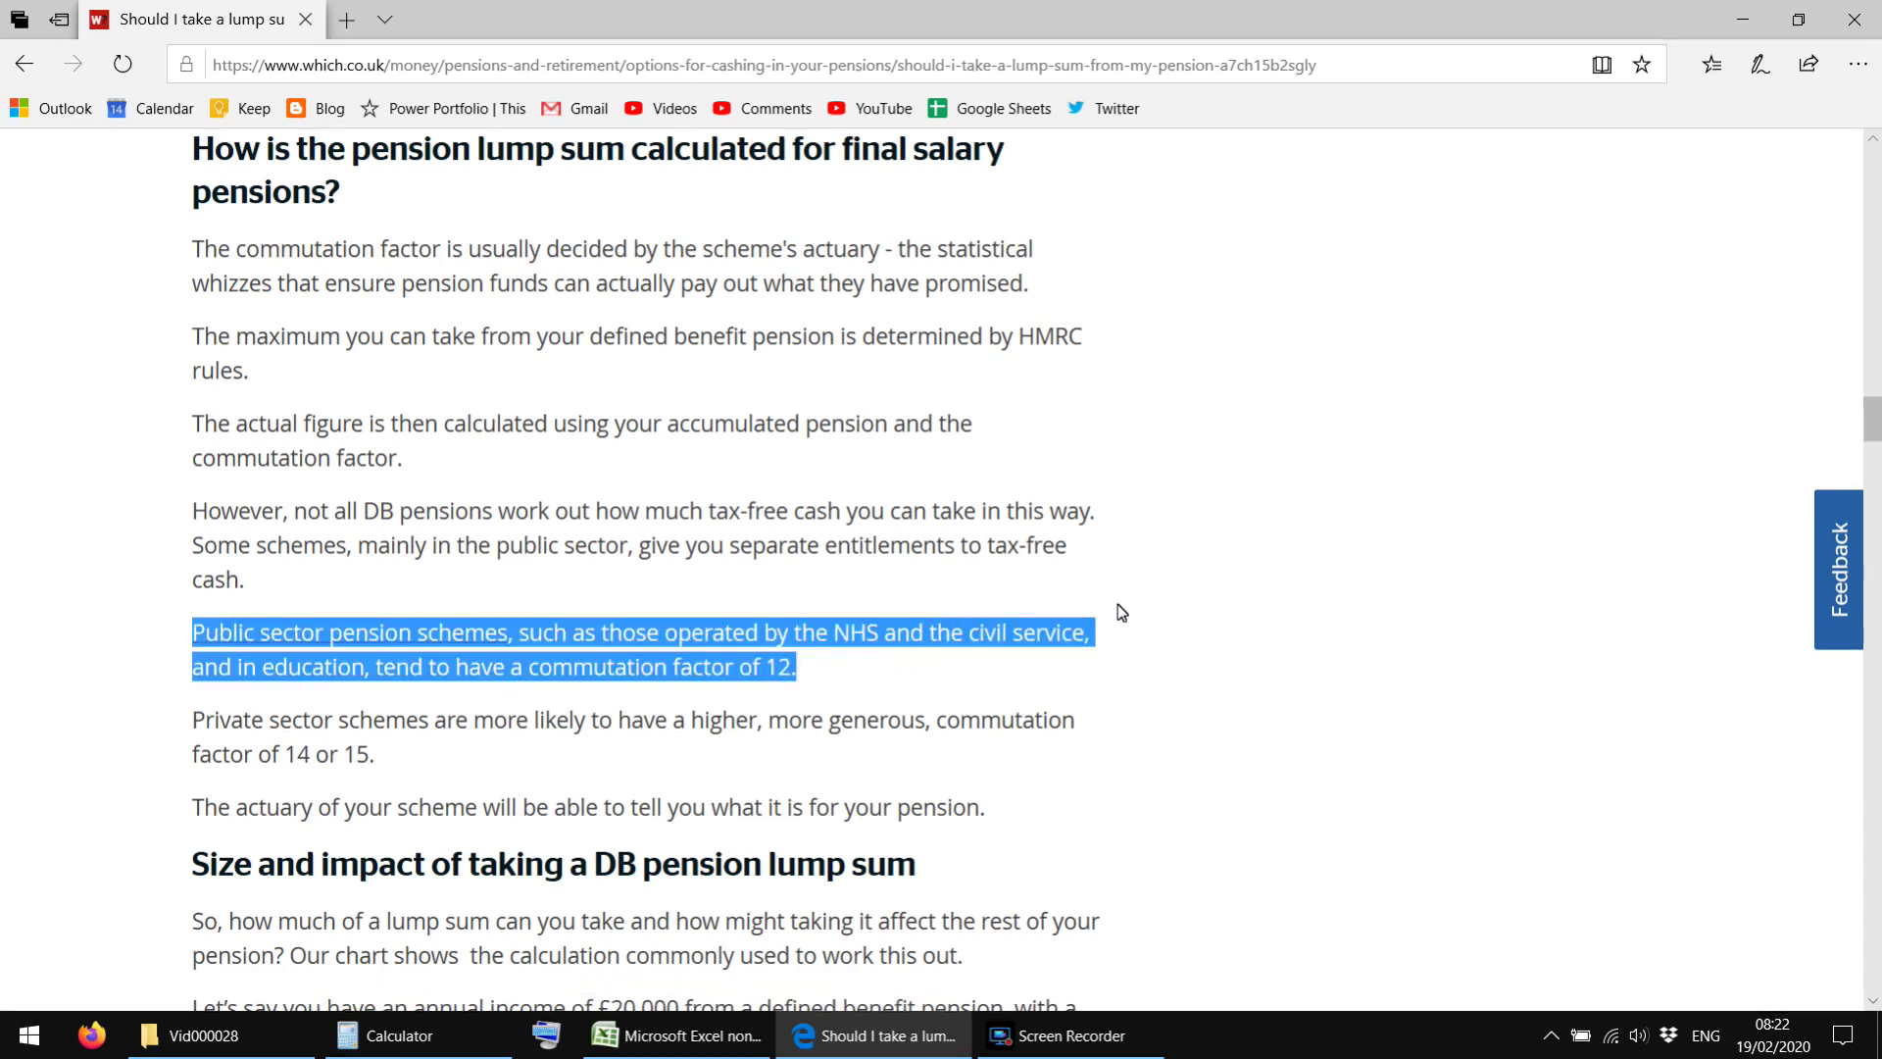
click(1108, 593)
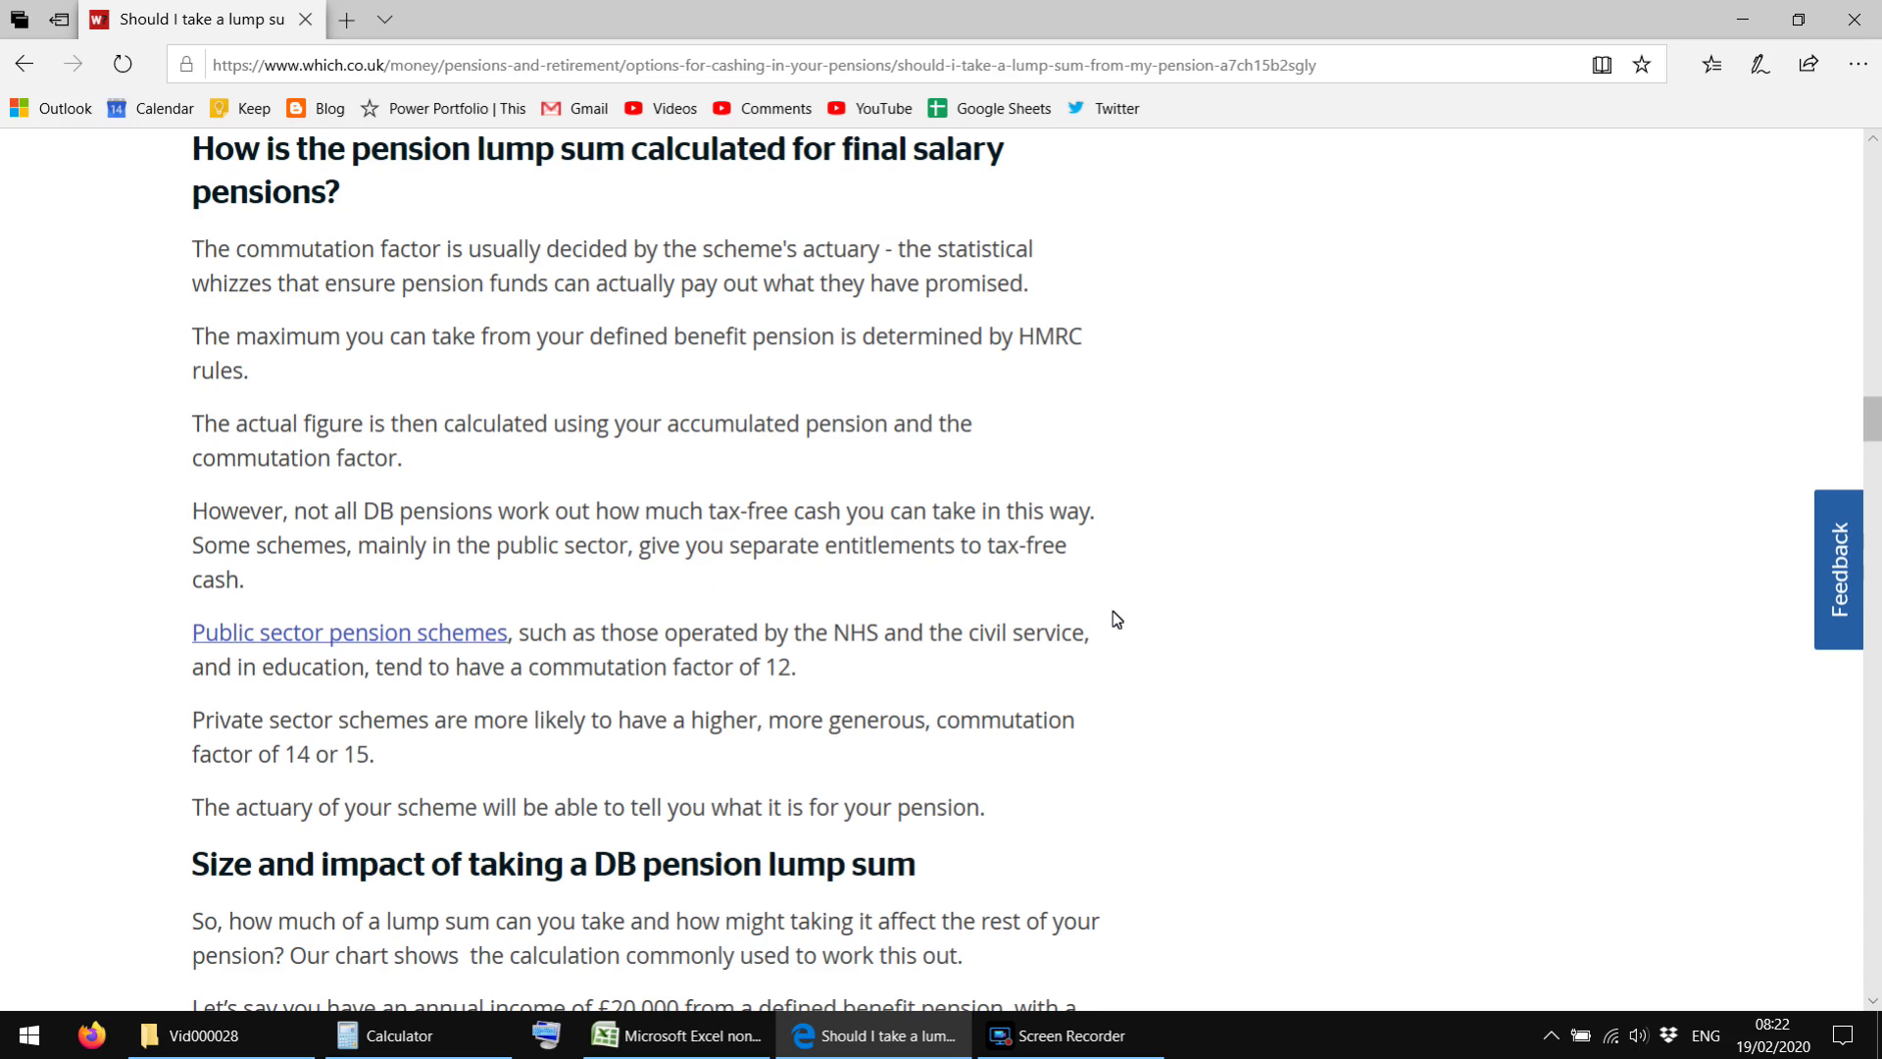
drag(1041, 663, 1100, 602)
click(1100, 602)
drag(1047, 684, 1083, 583)
click(1082, 583)
Step: Find the worked example and highlight the £20,000, £85,714 and £12,857 figures
scroll(866, 678, down, 3)
scroll(865, 679, down, 3)
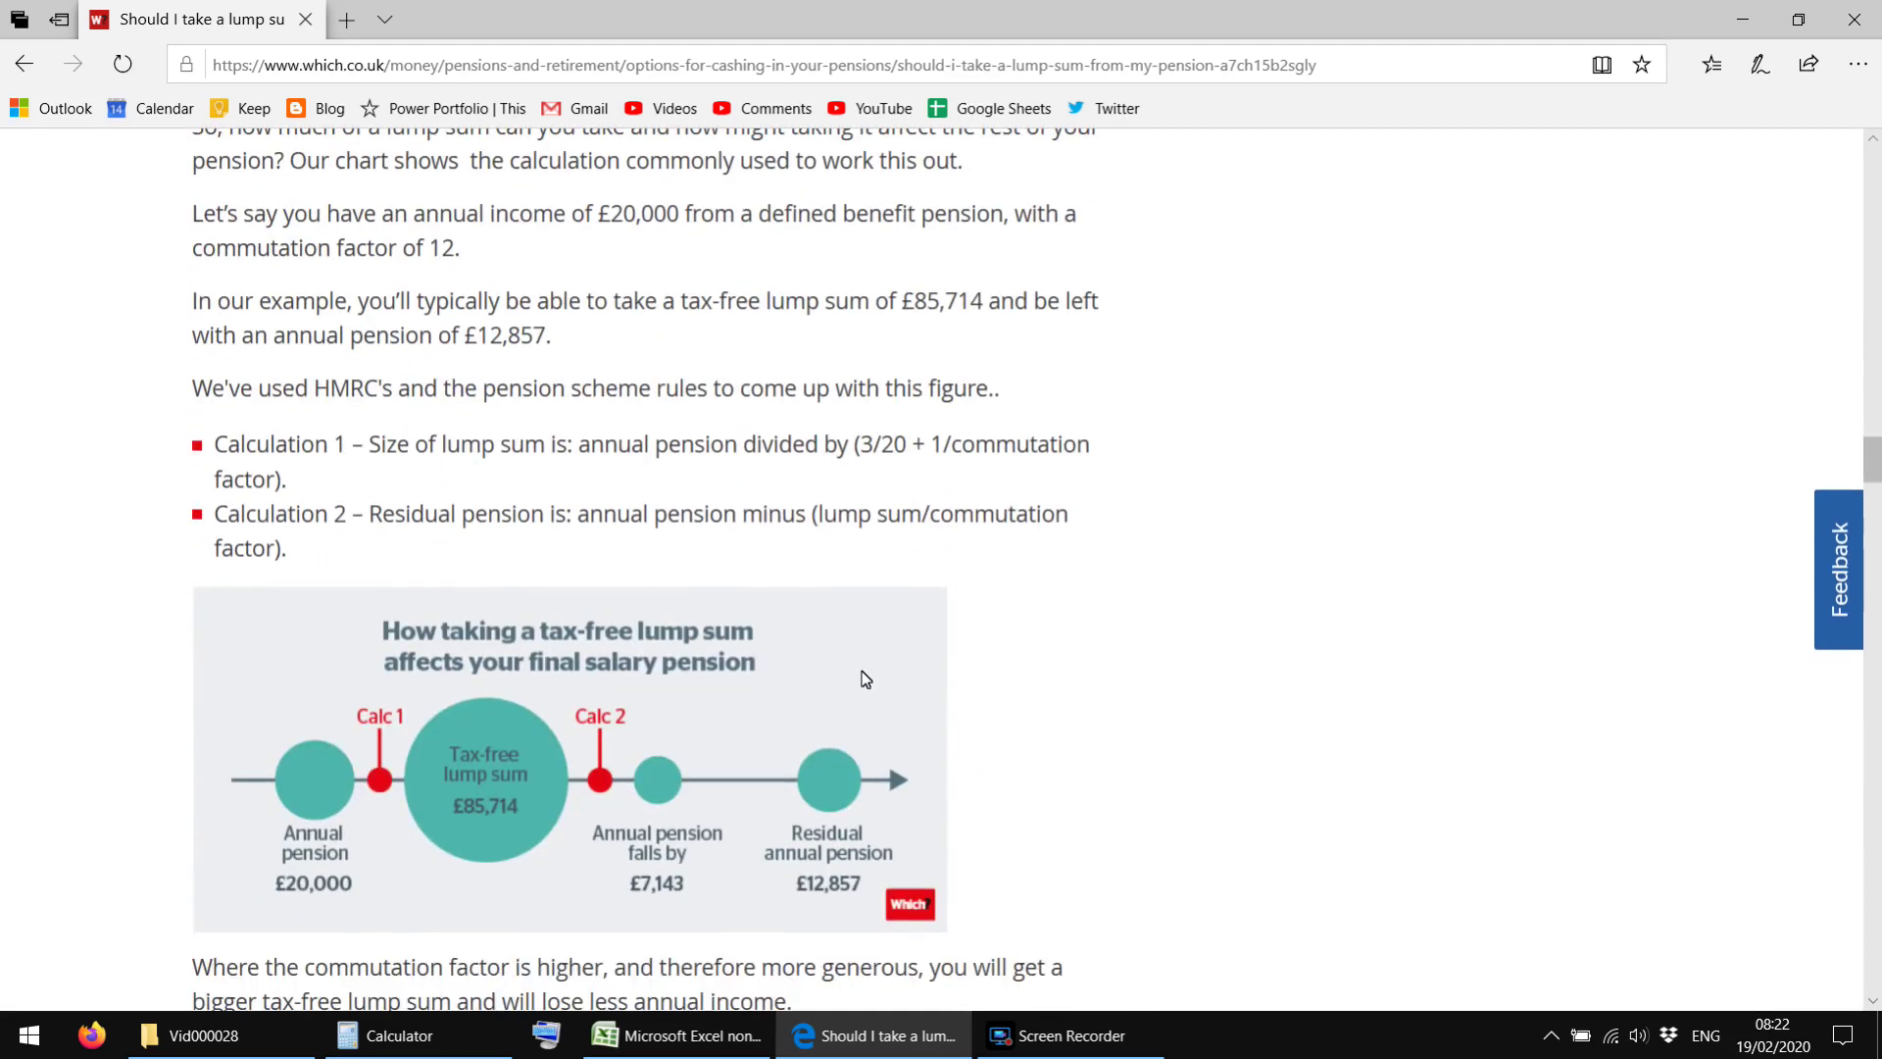
scroll(857, 676, down, 2)
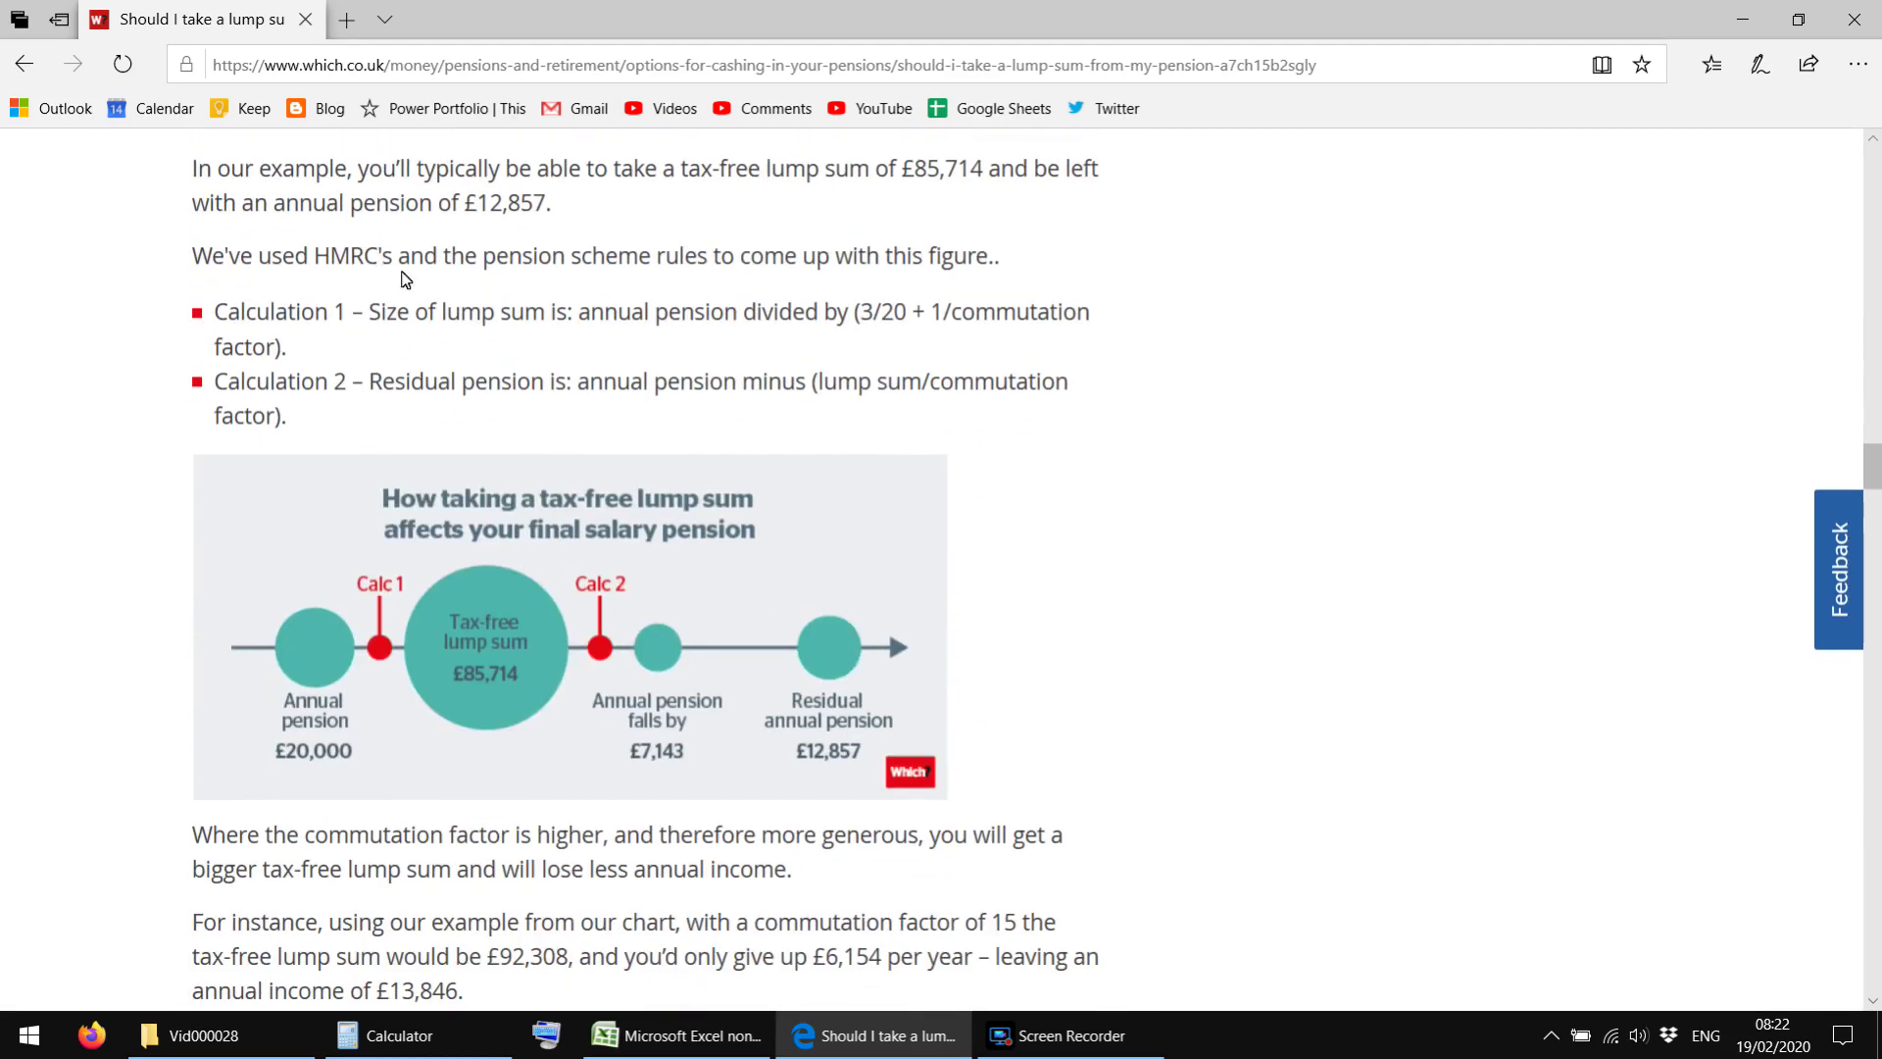
scroll(412, 314, up, 1)
scroll(498, 392, up, 1)
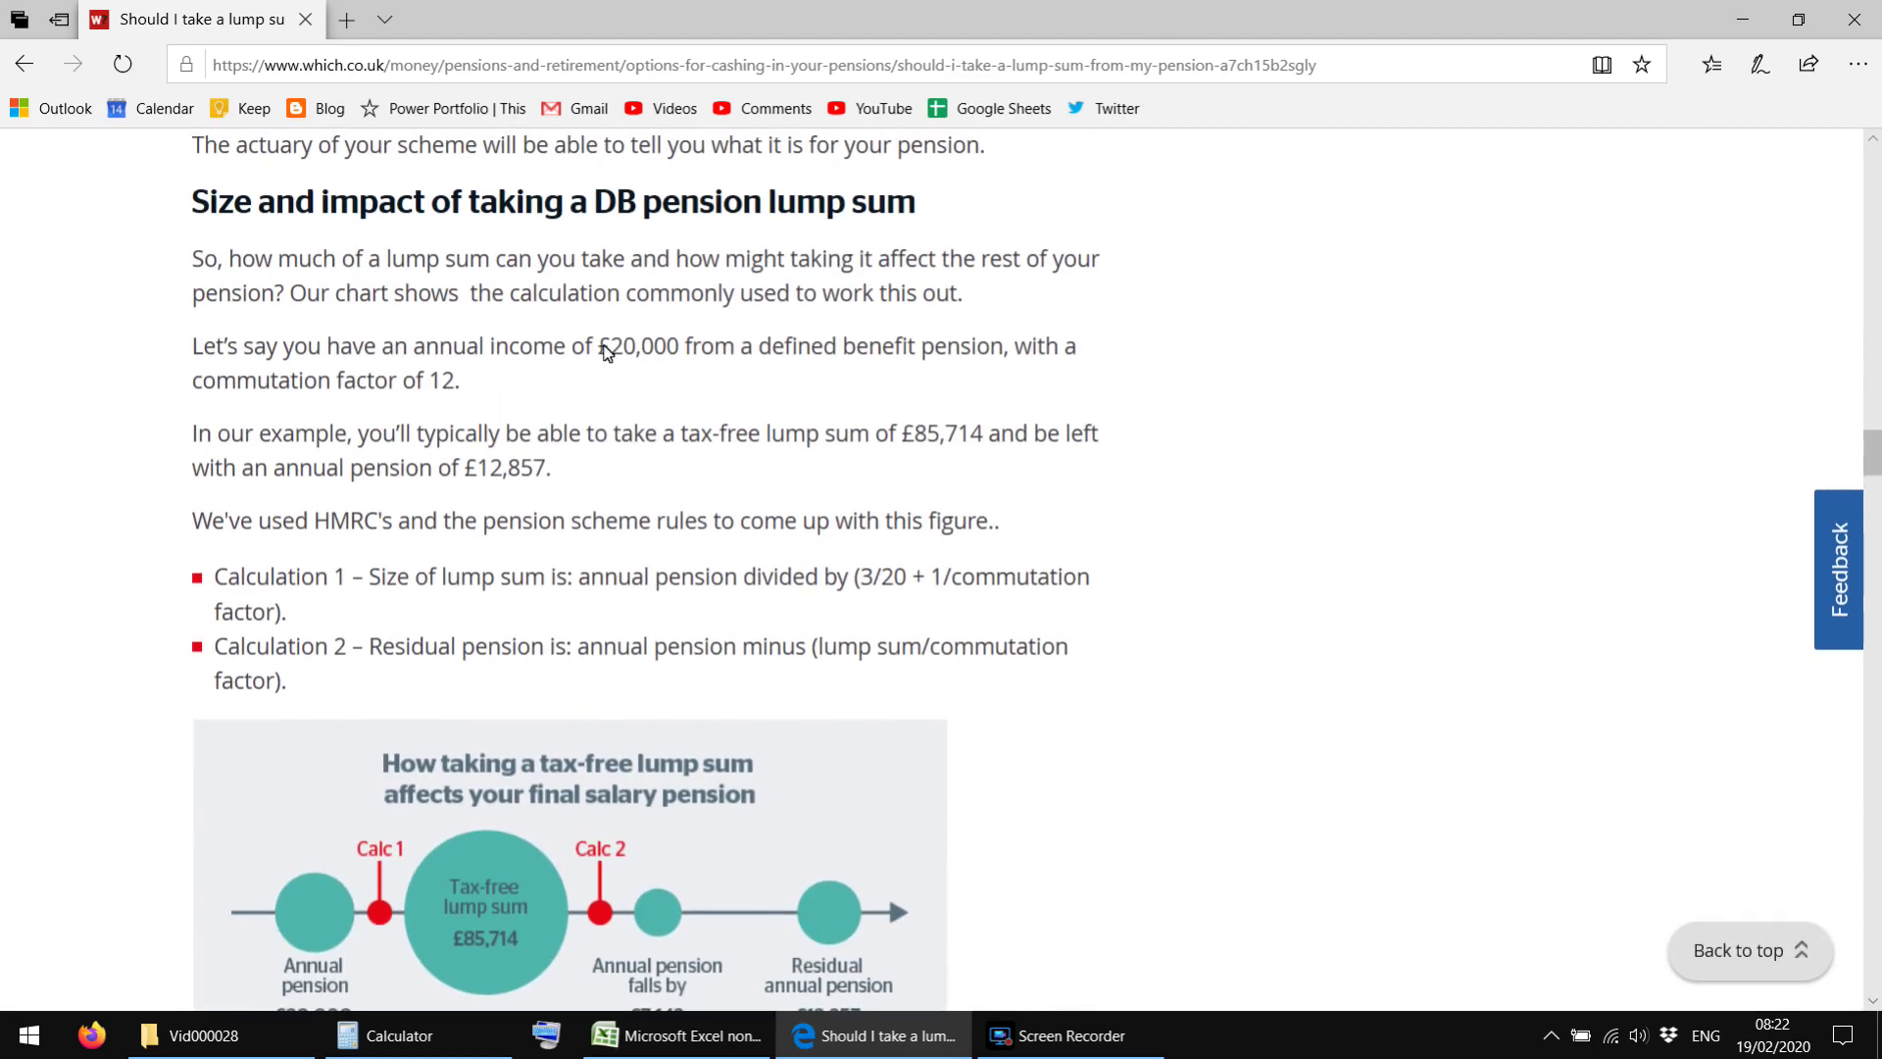
drag(599, 349, 676, 360)
double_click(602, 210)
click(682, 407)
drag(796, 468, 779, 414)
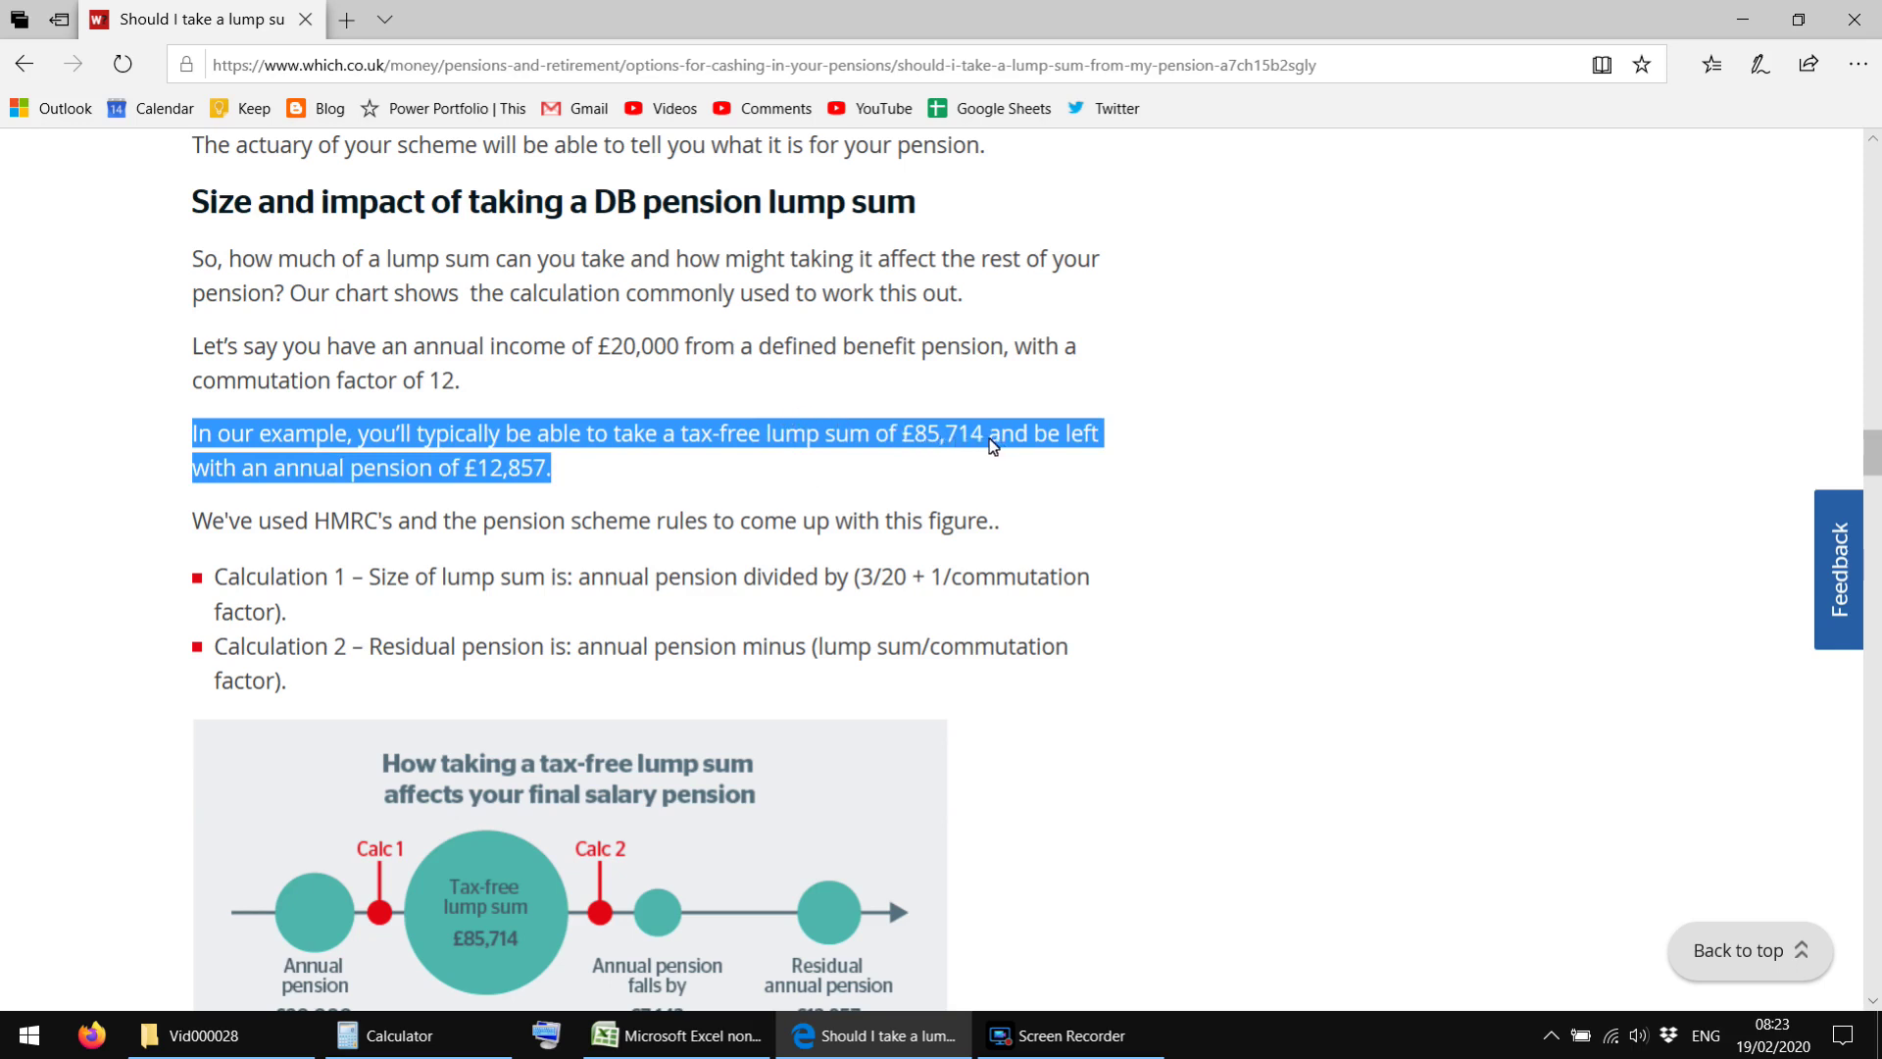
click(561, 472)
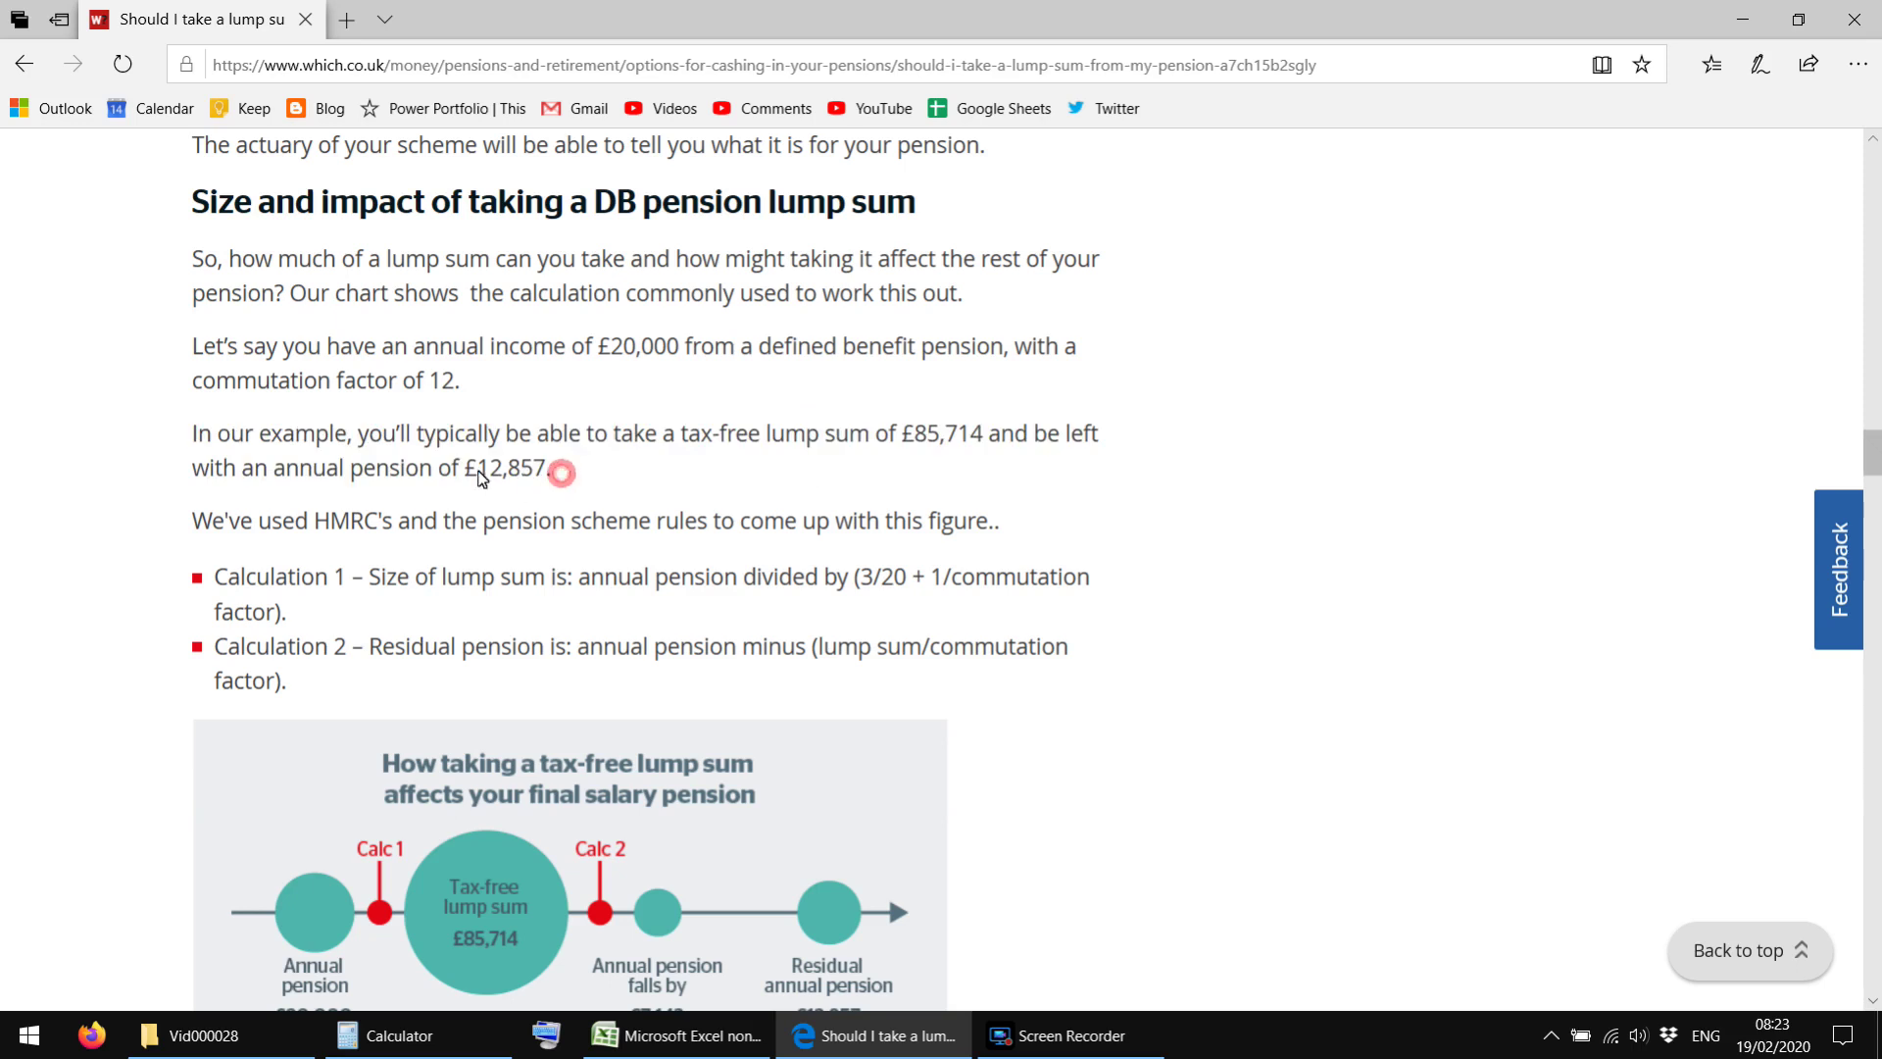
drag(465, 473, 546, 478)
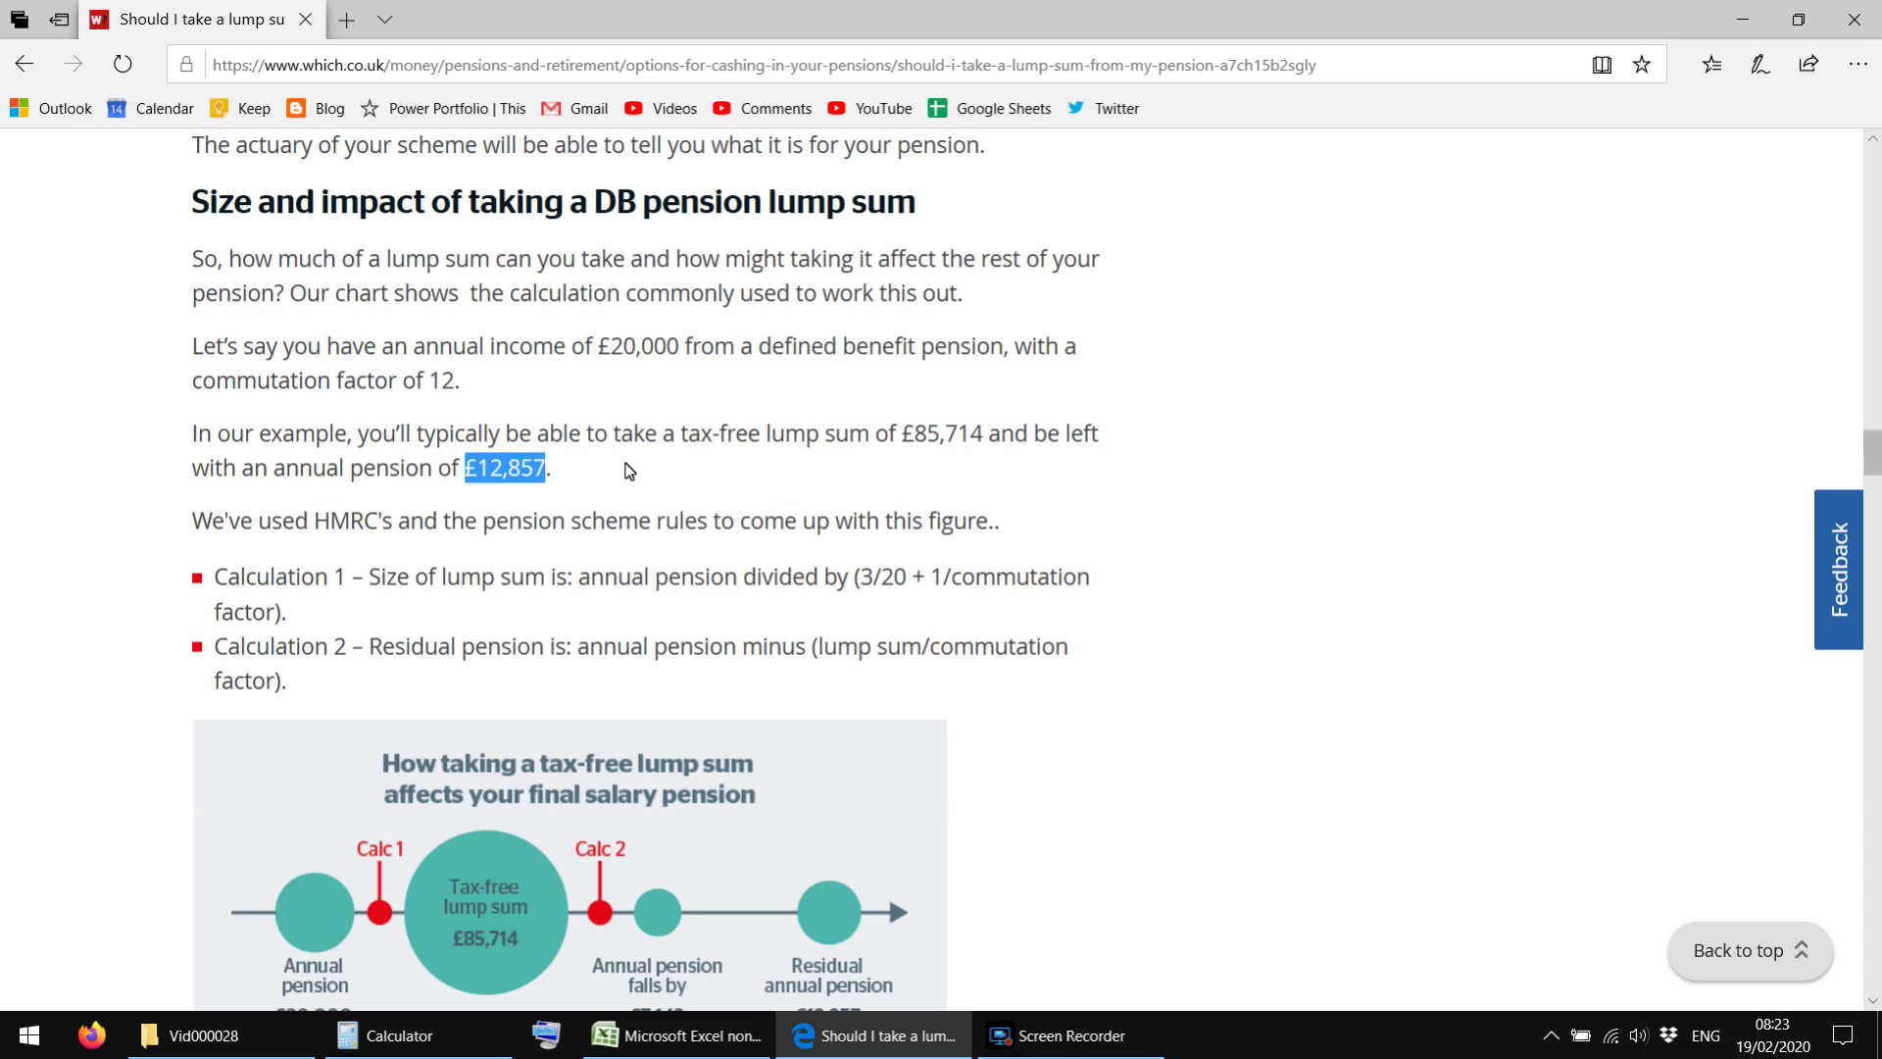
triple_click(630, 478)
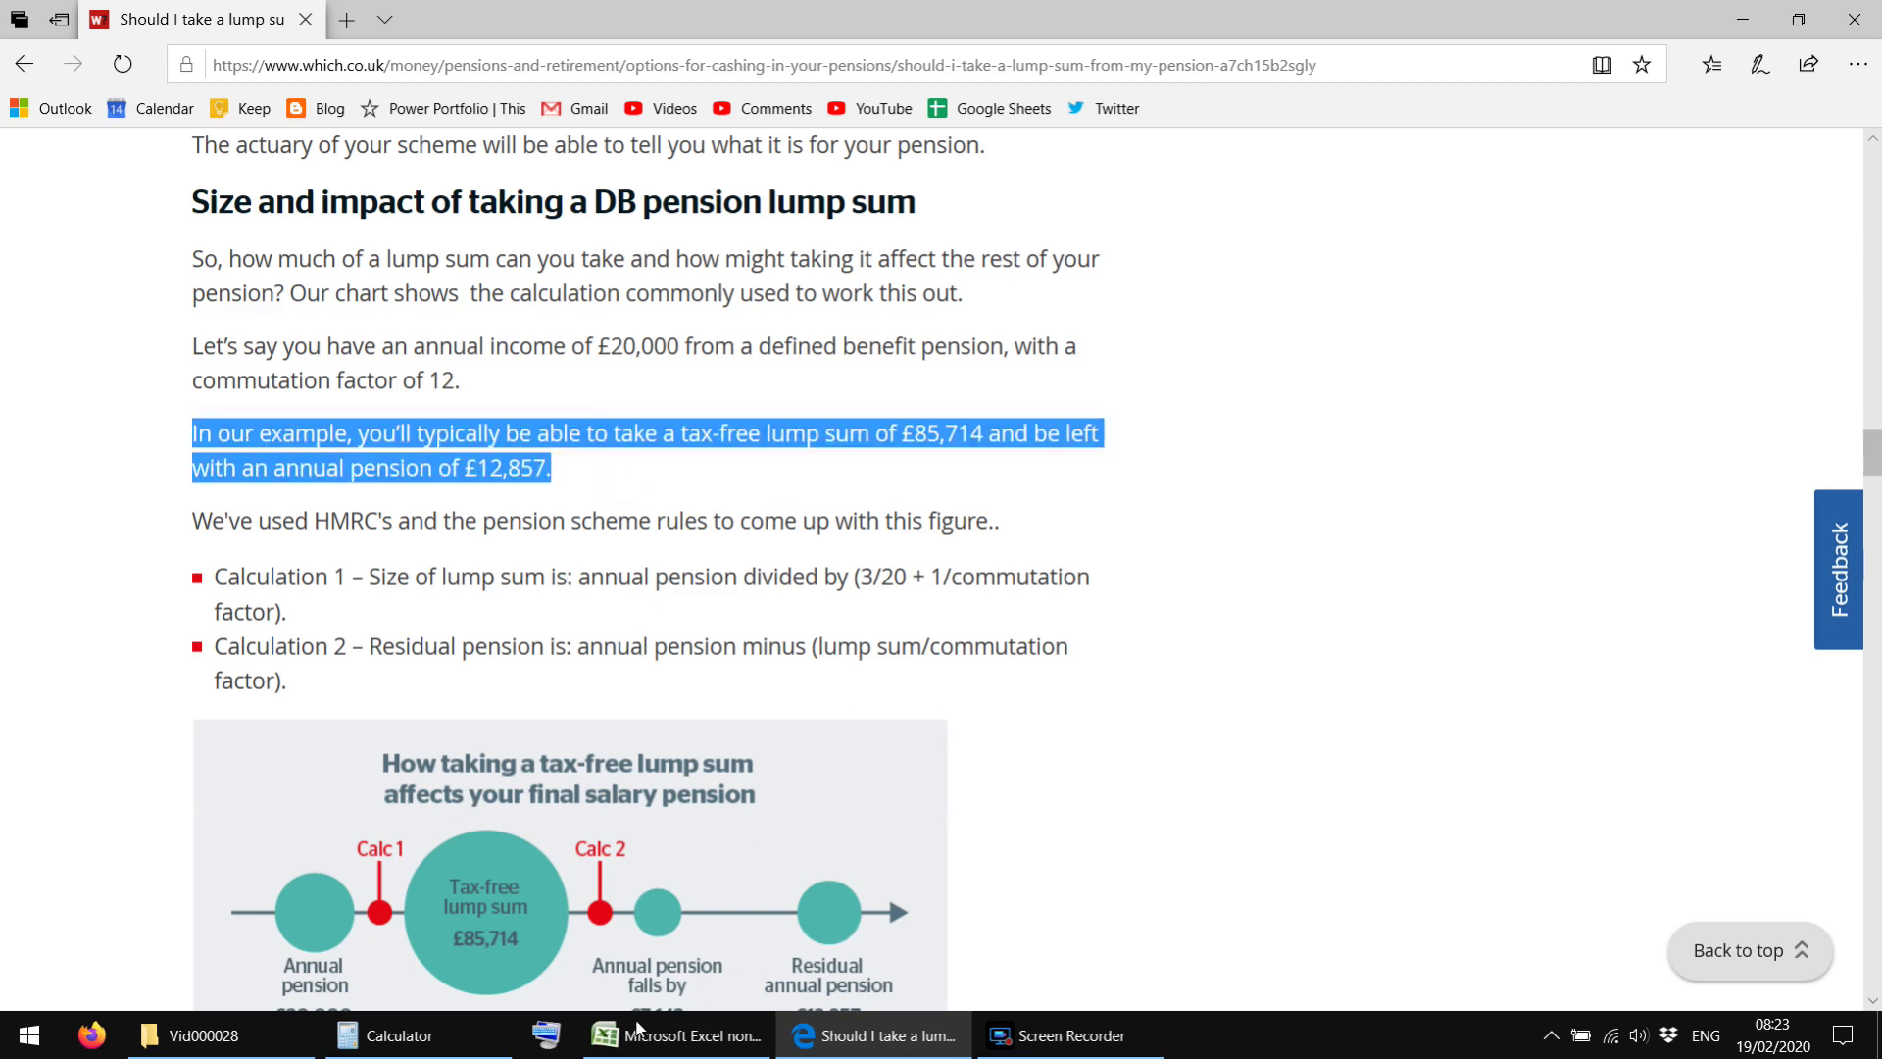
Step: Switch to the DBvsLump workbook and check cells G10, G5 and G13
mouse_move(677, 1036)
click(677, 931)
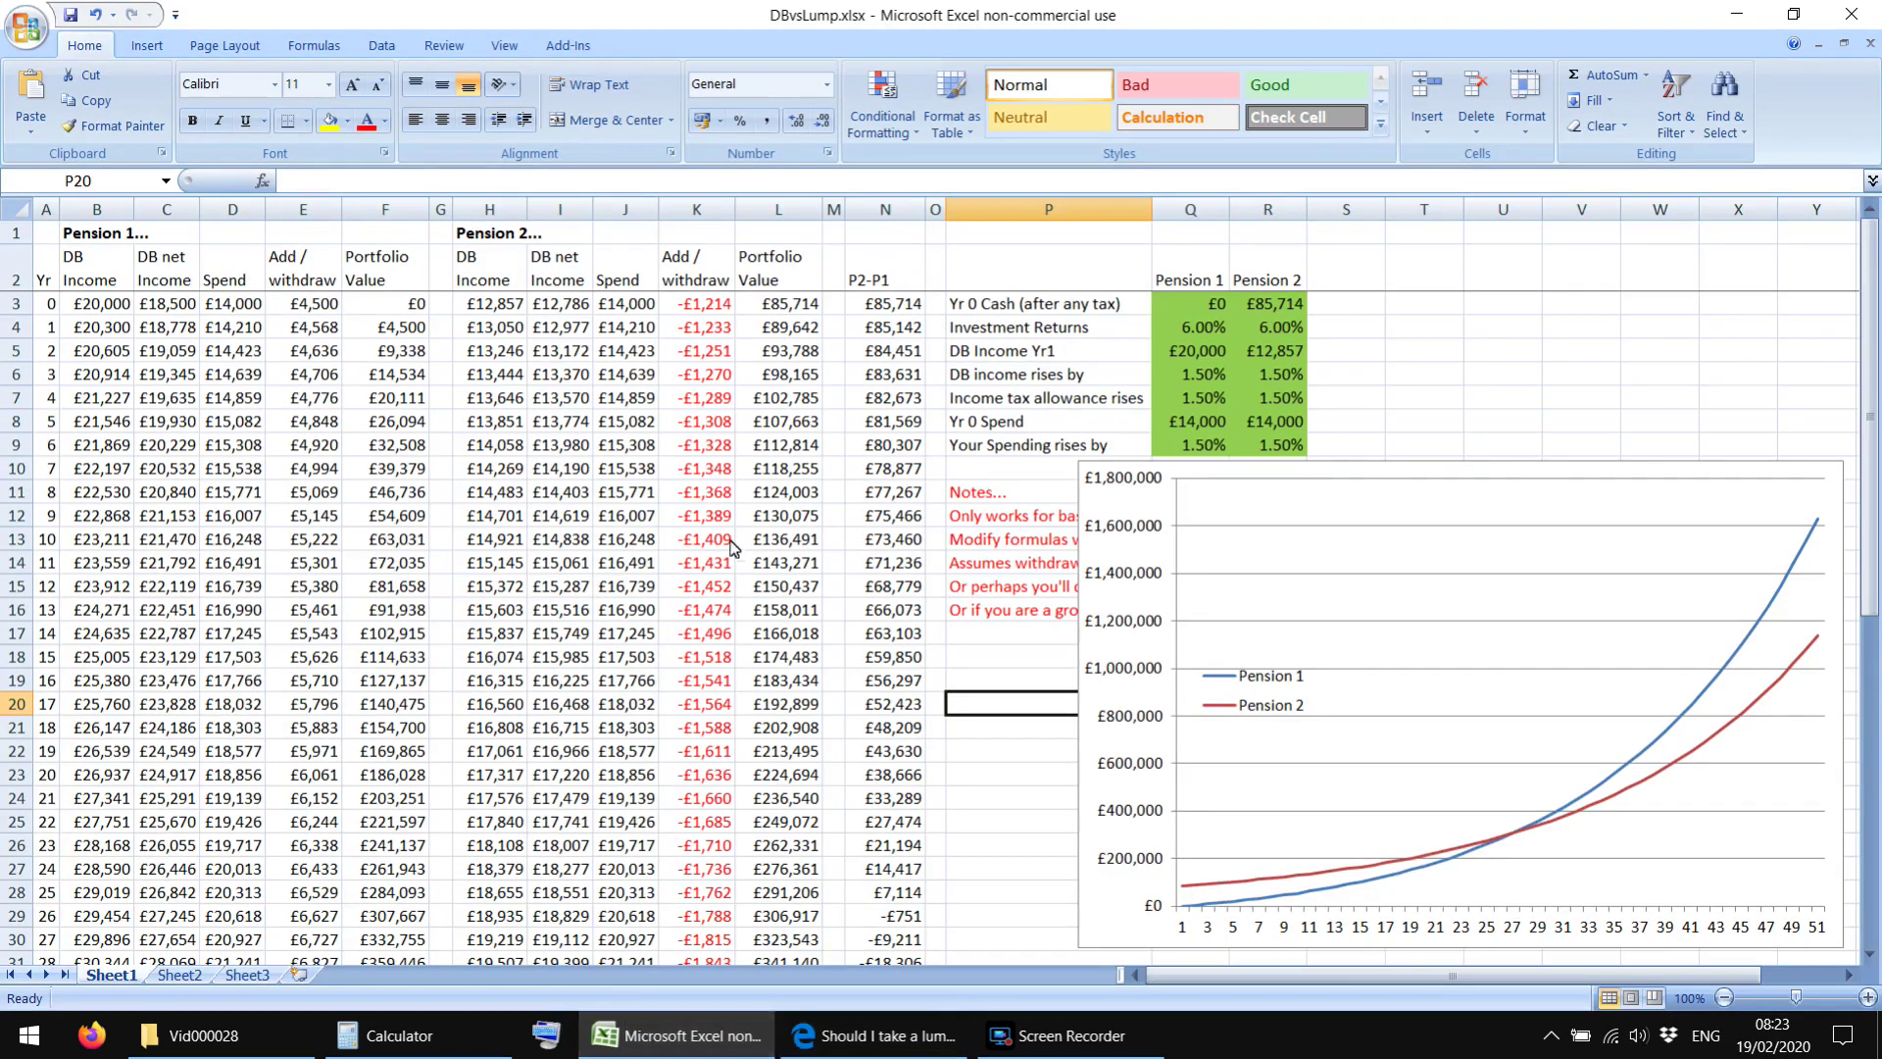
click(447, 477)
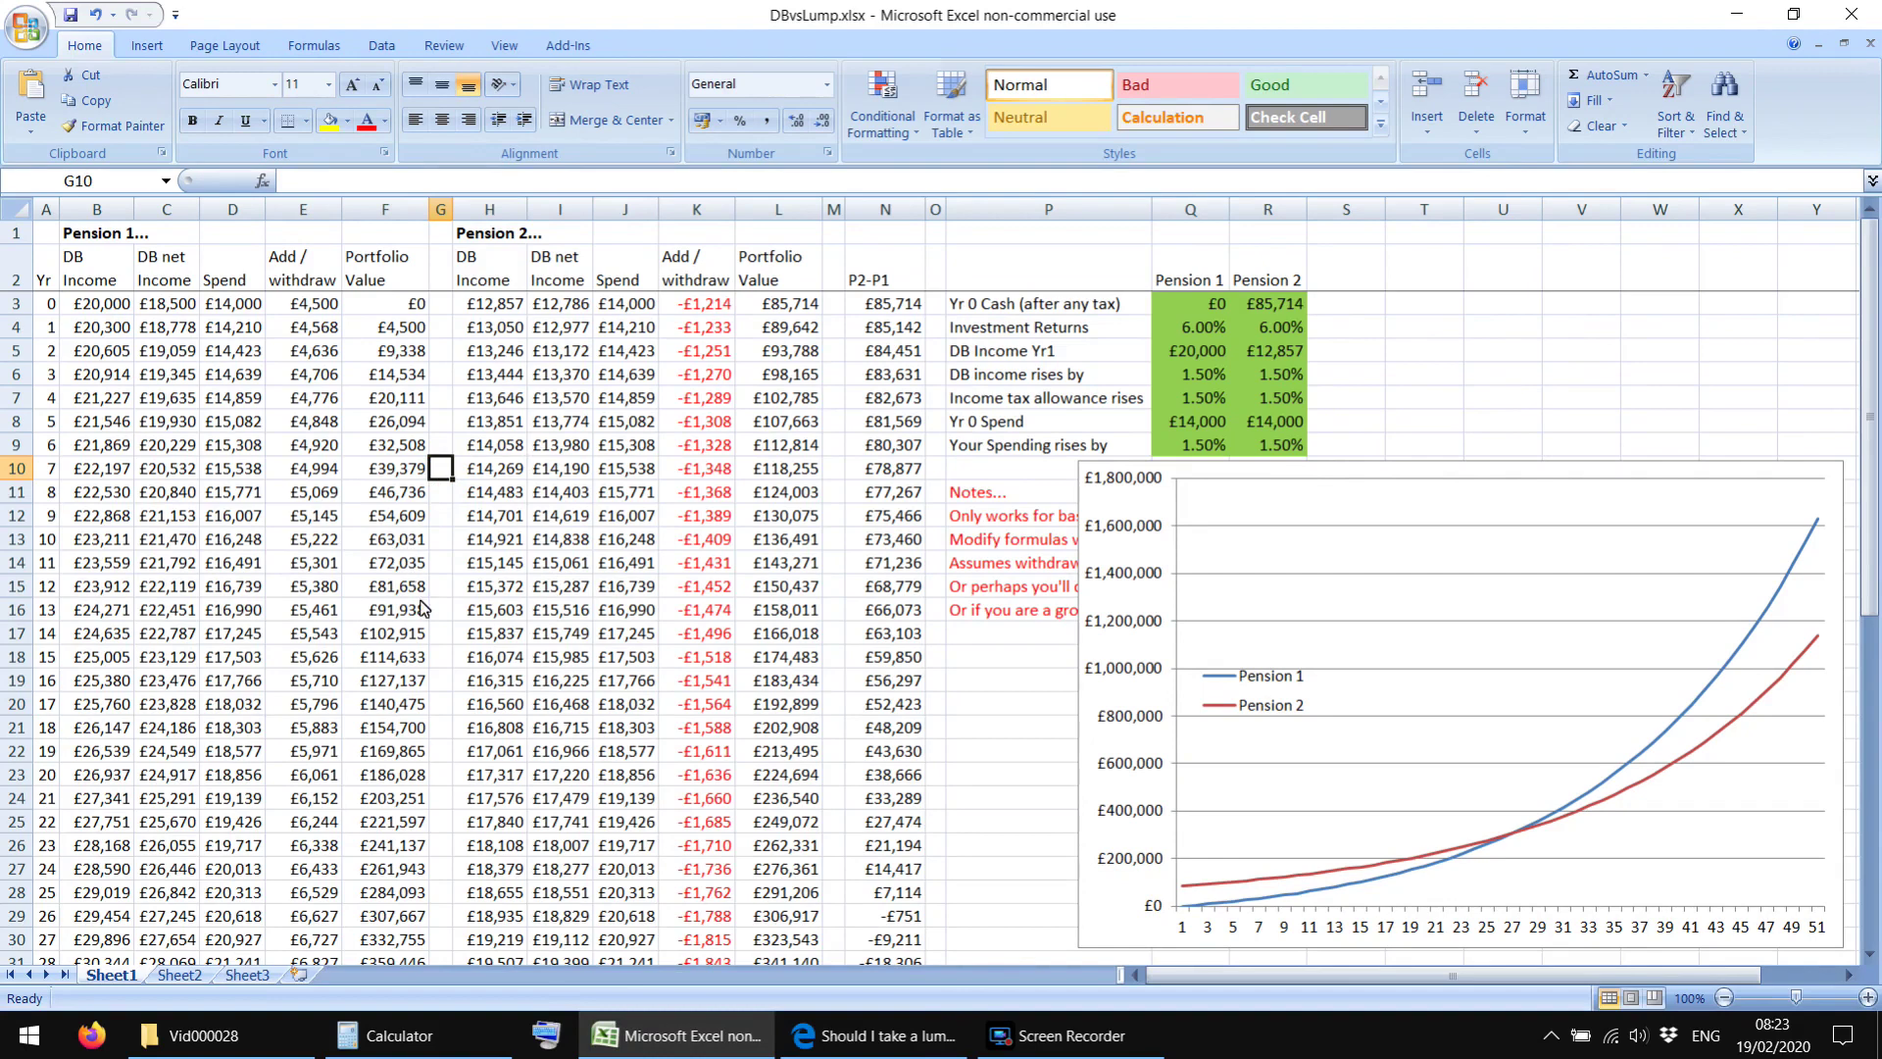
click(436, 355)
click(438, 547)
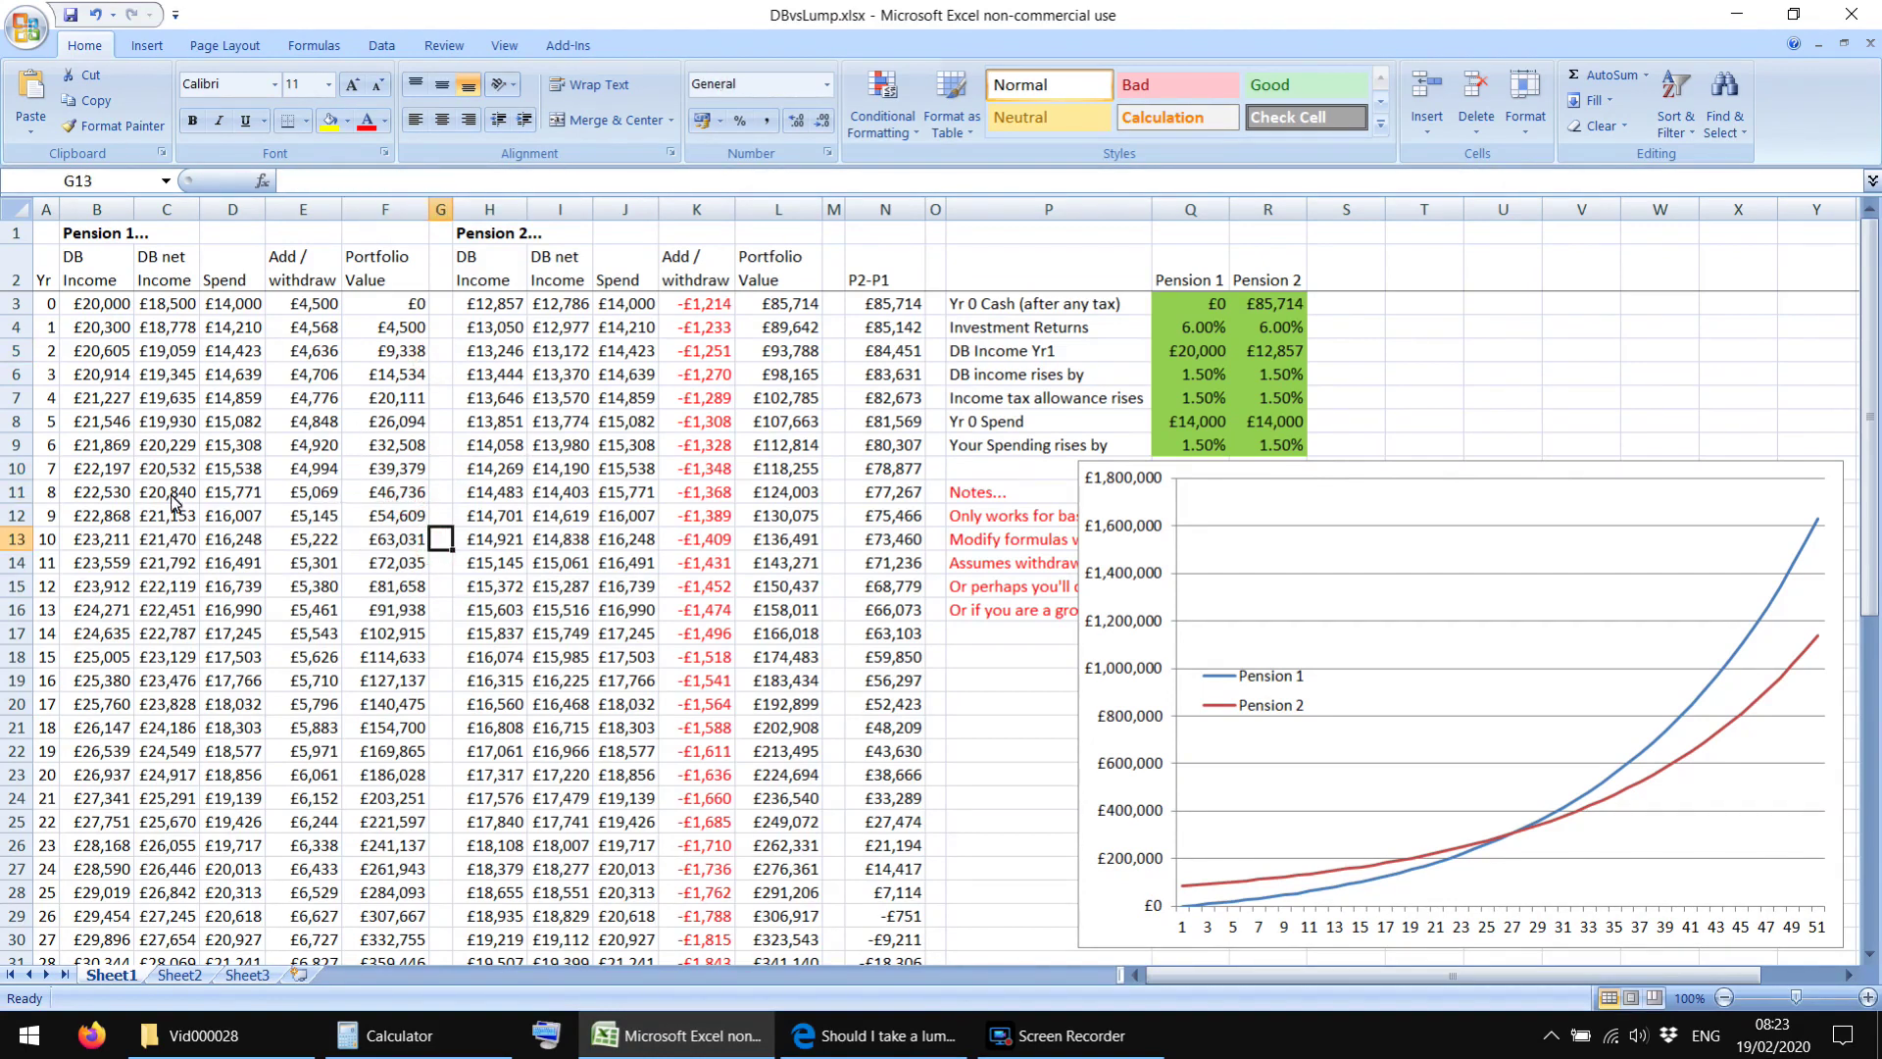
Step: Select the pension input values Q3:R9, then Pension 1's Year 0 cash value
click(943, 700)
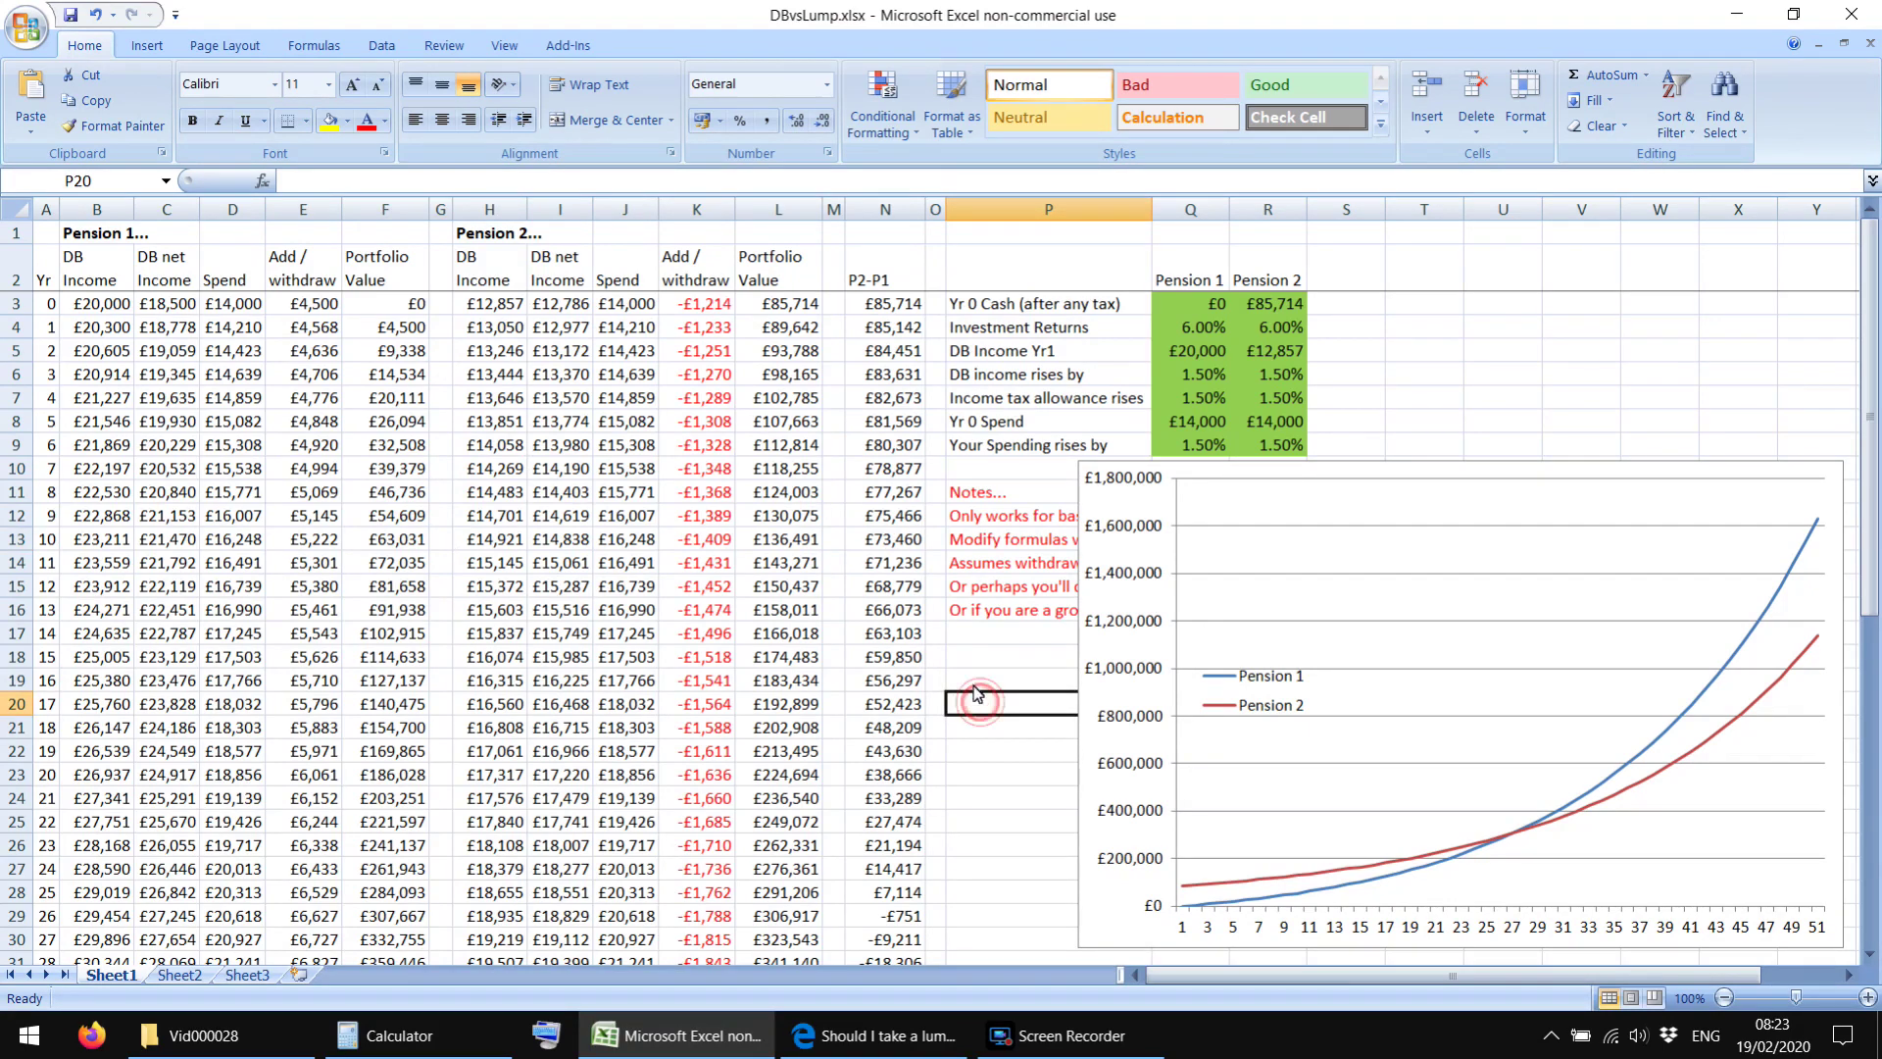
click(967, 677)
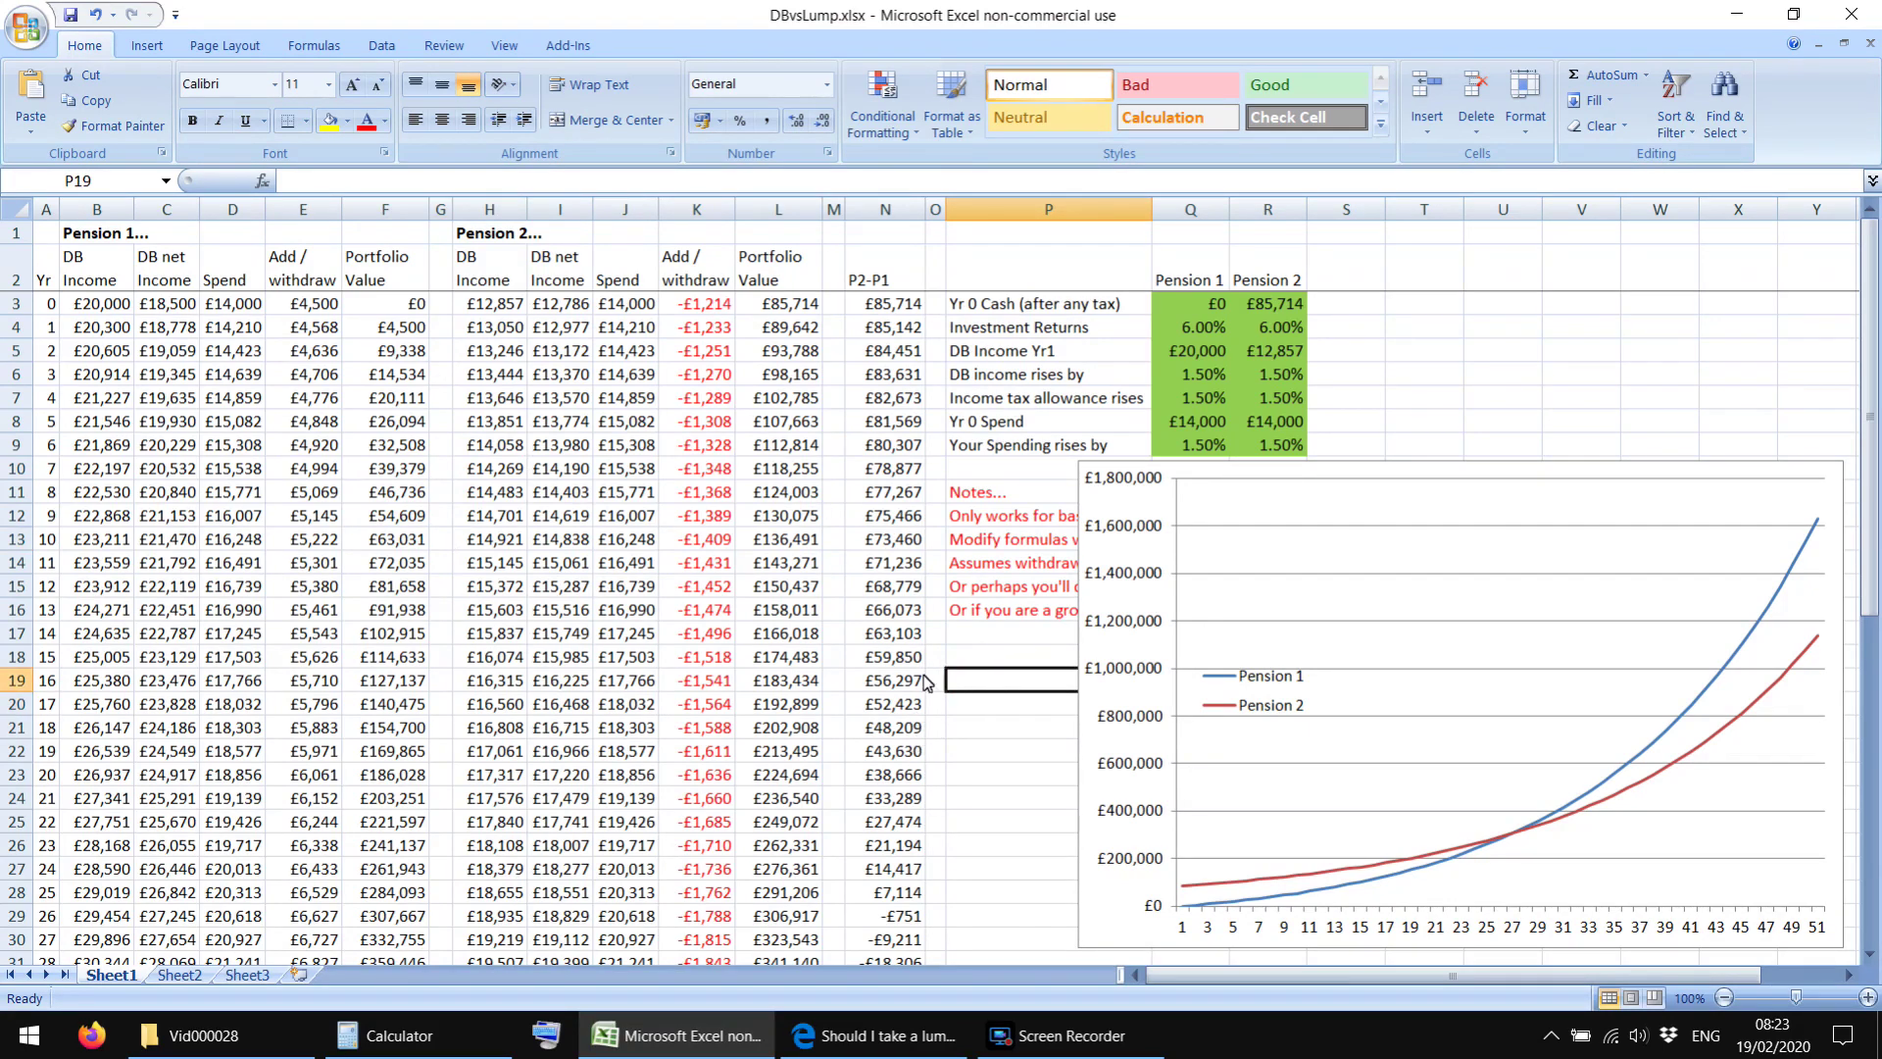
drag(1195, 312, 1297, 438)
click(1000, 671)
click(1219, 308)
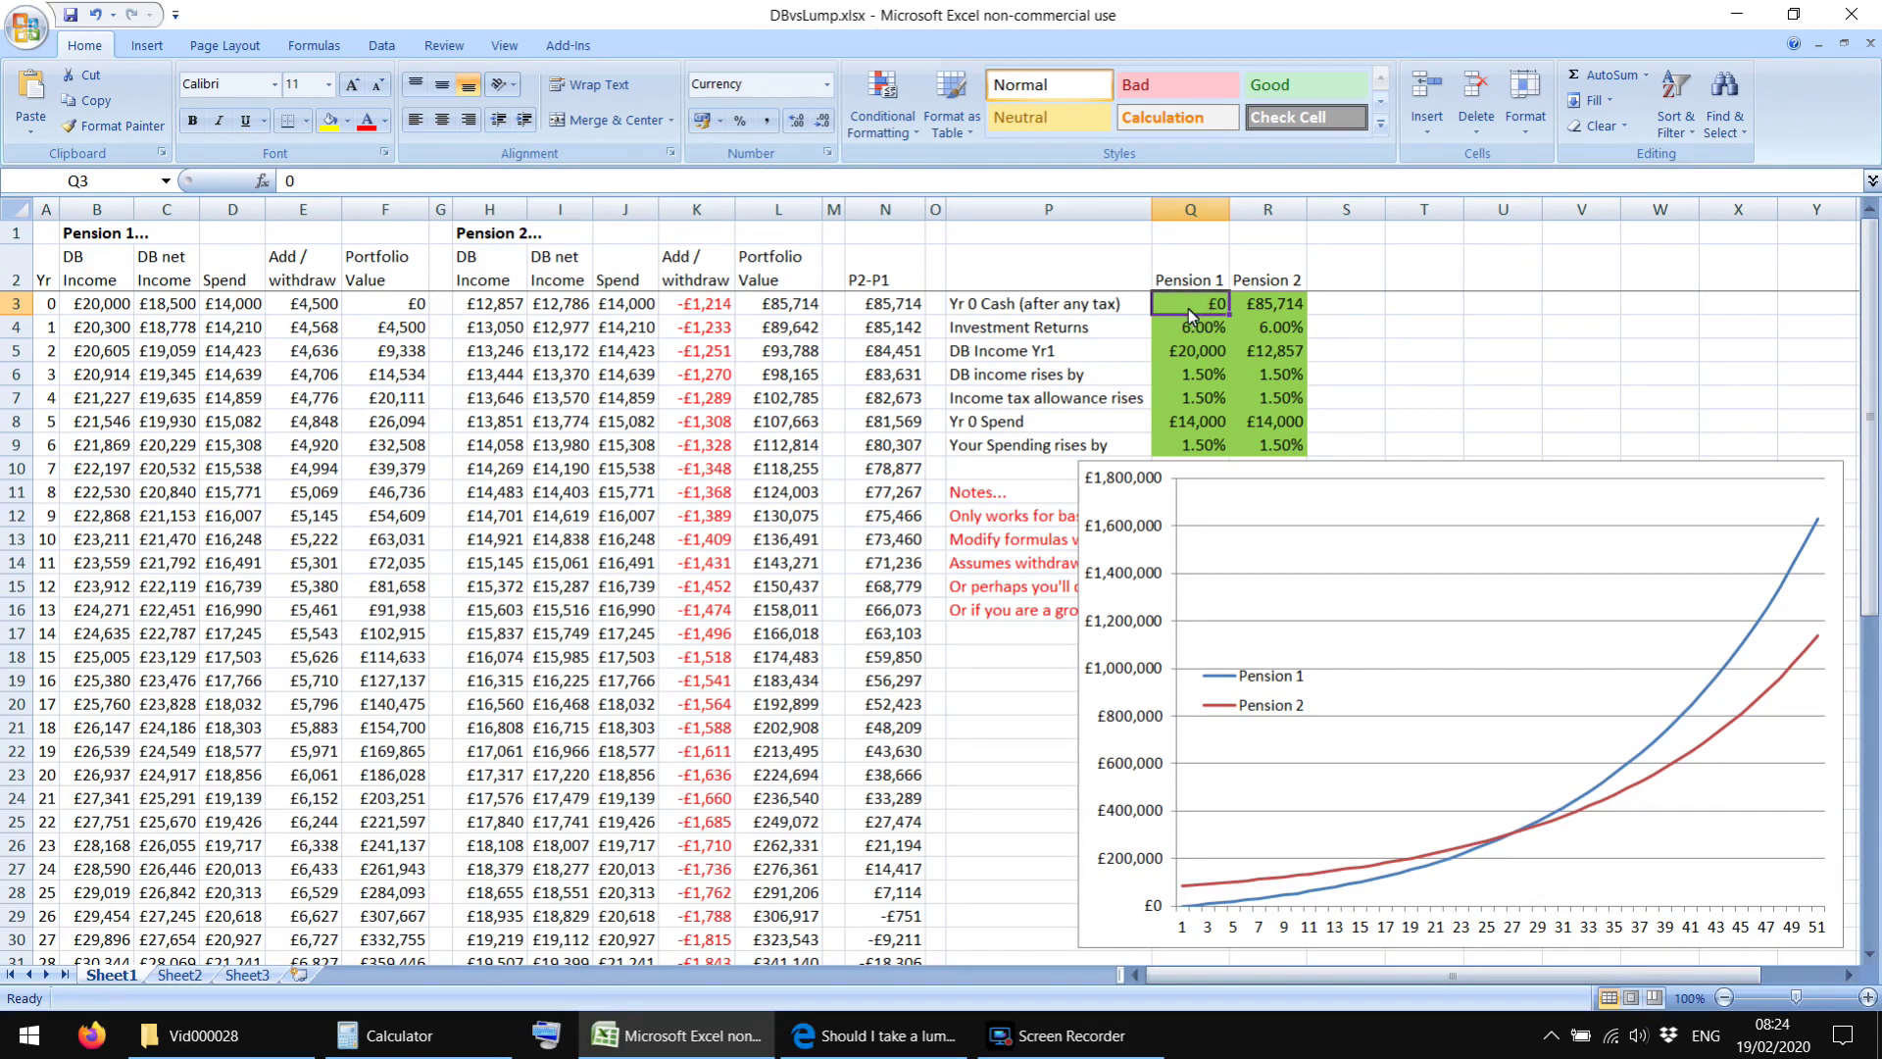
click(1254, 304)
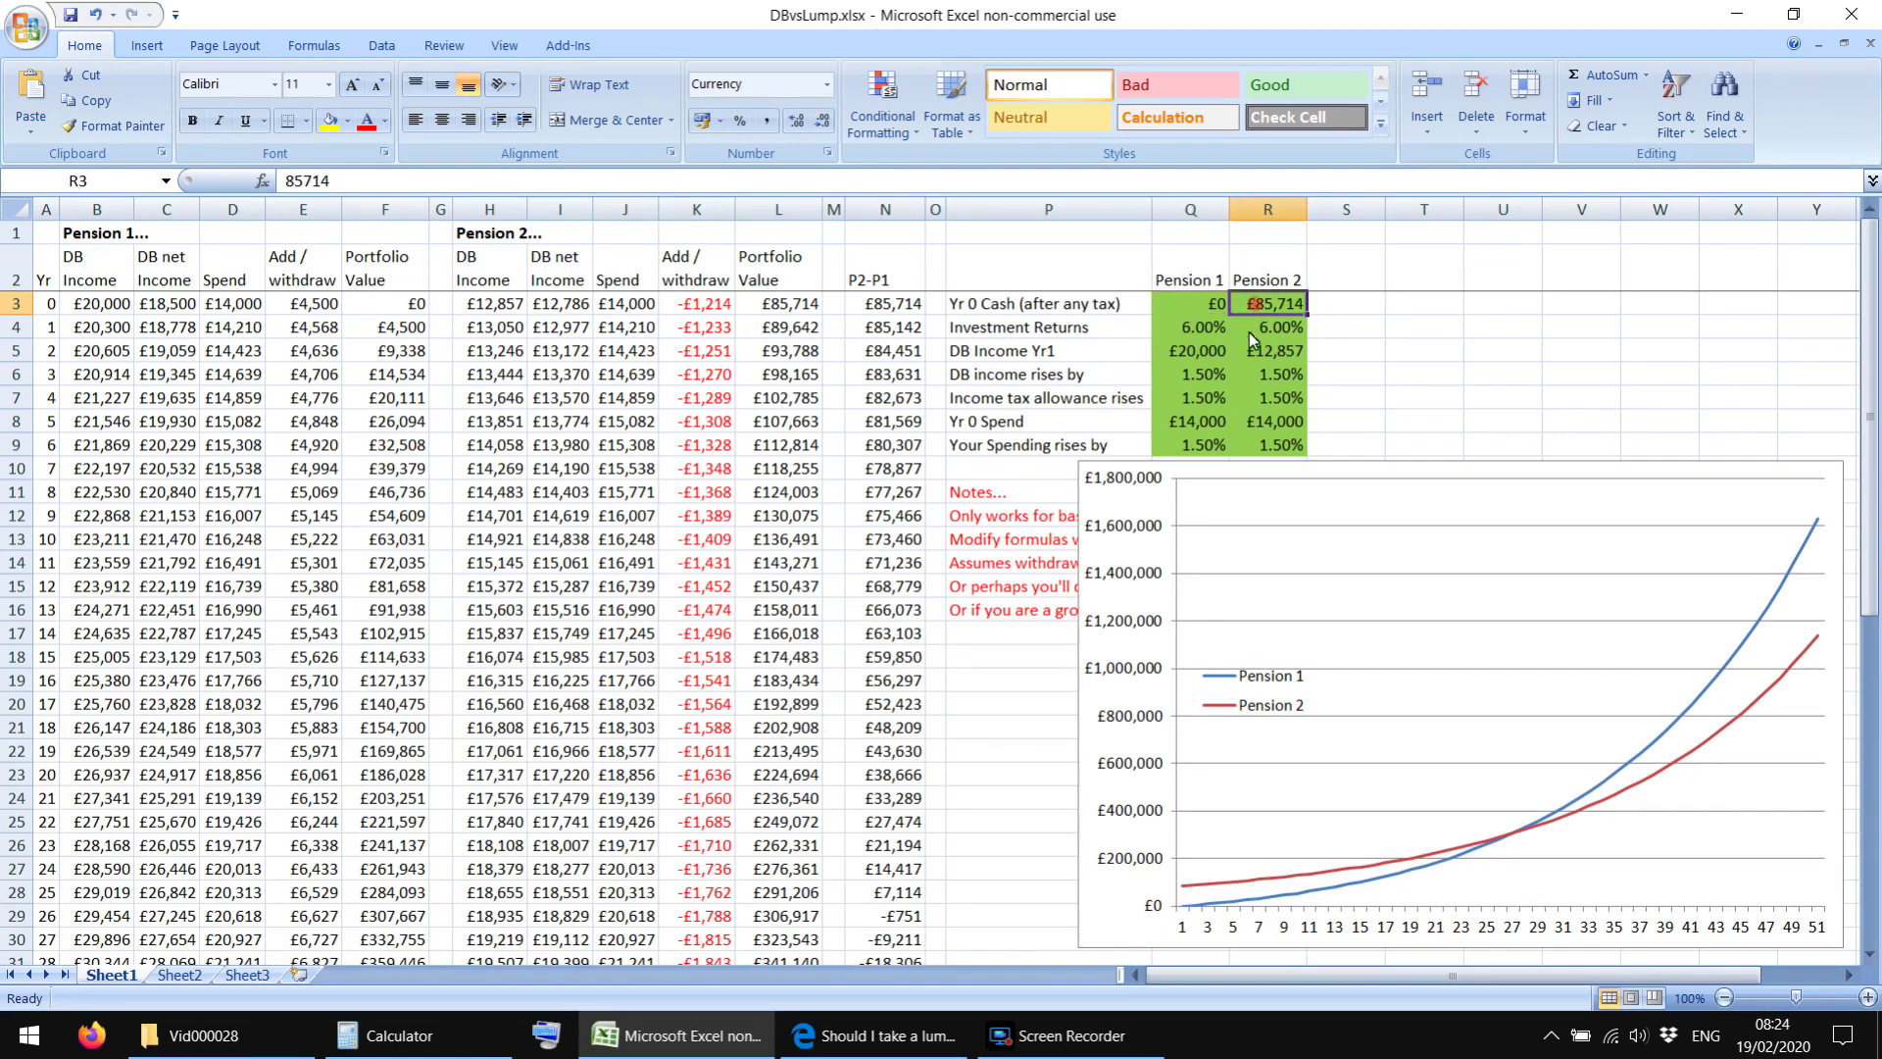
click(1196, 354)
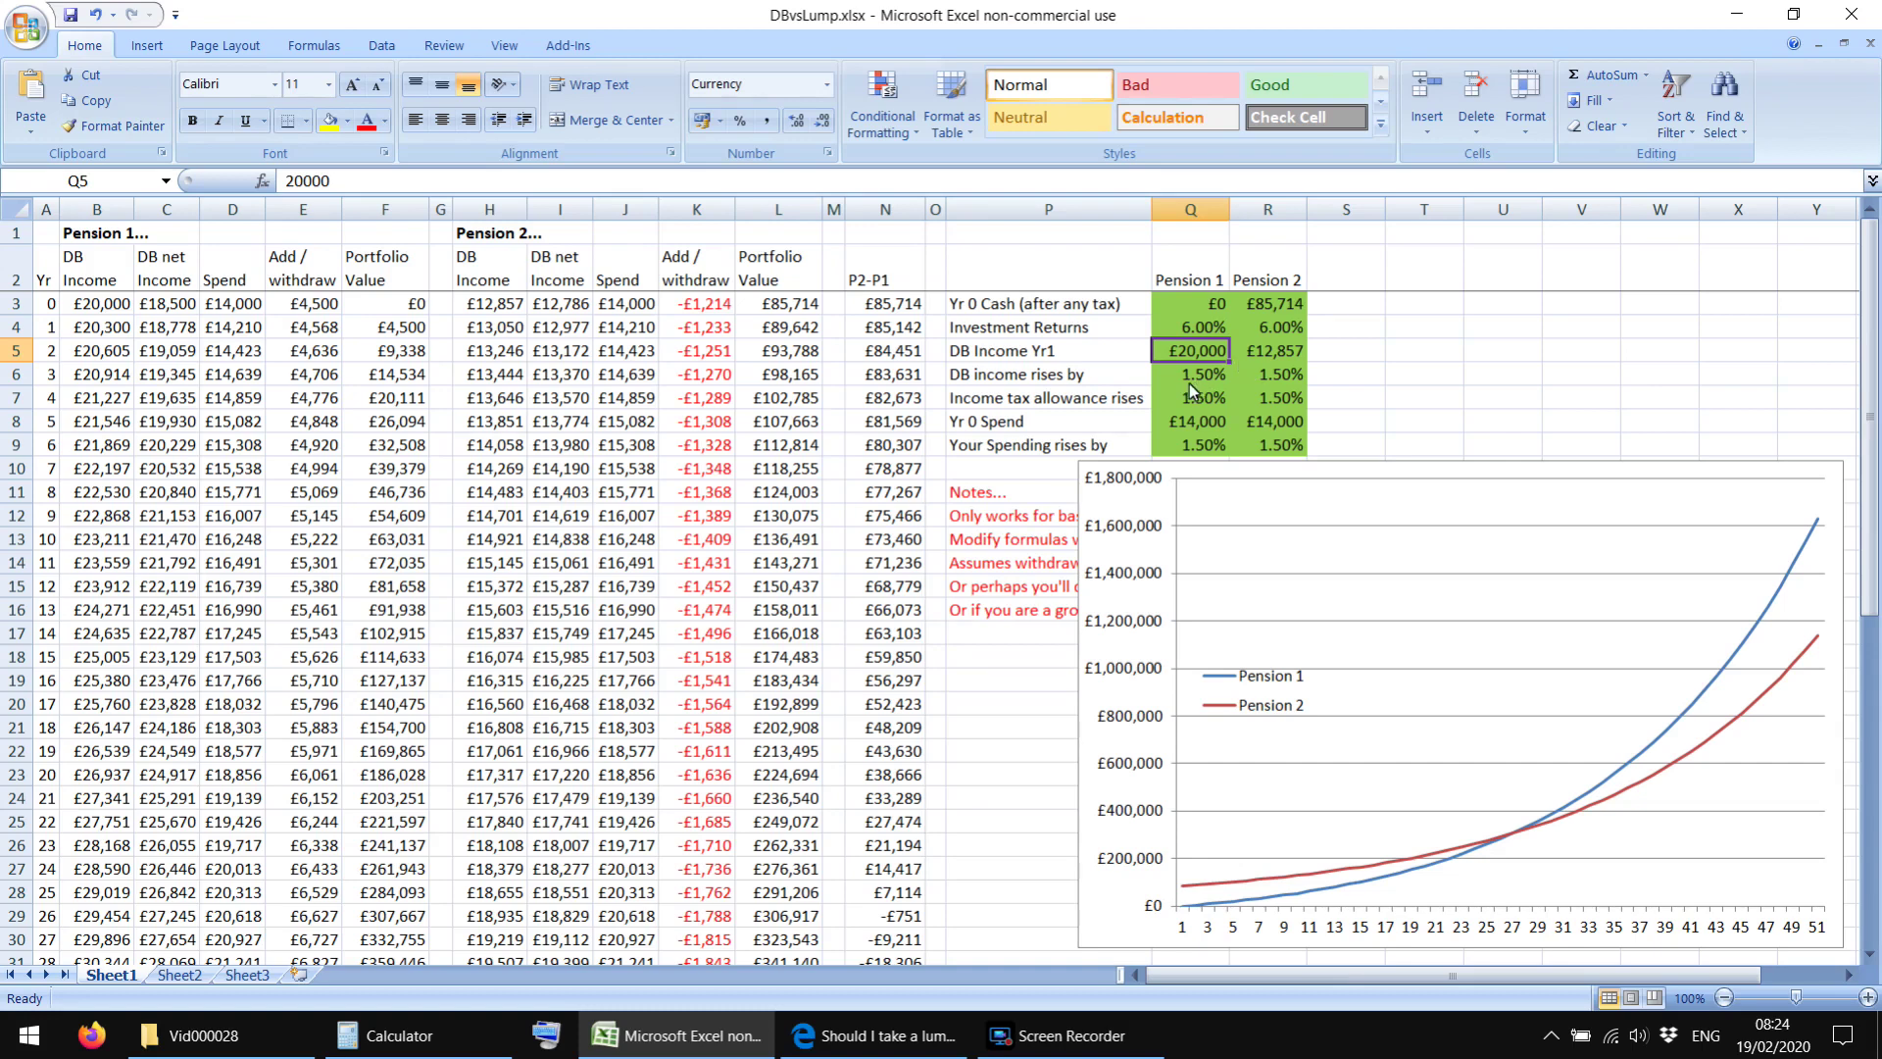
drag(1181, 382, 1255, 374)
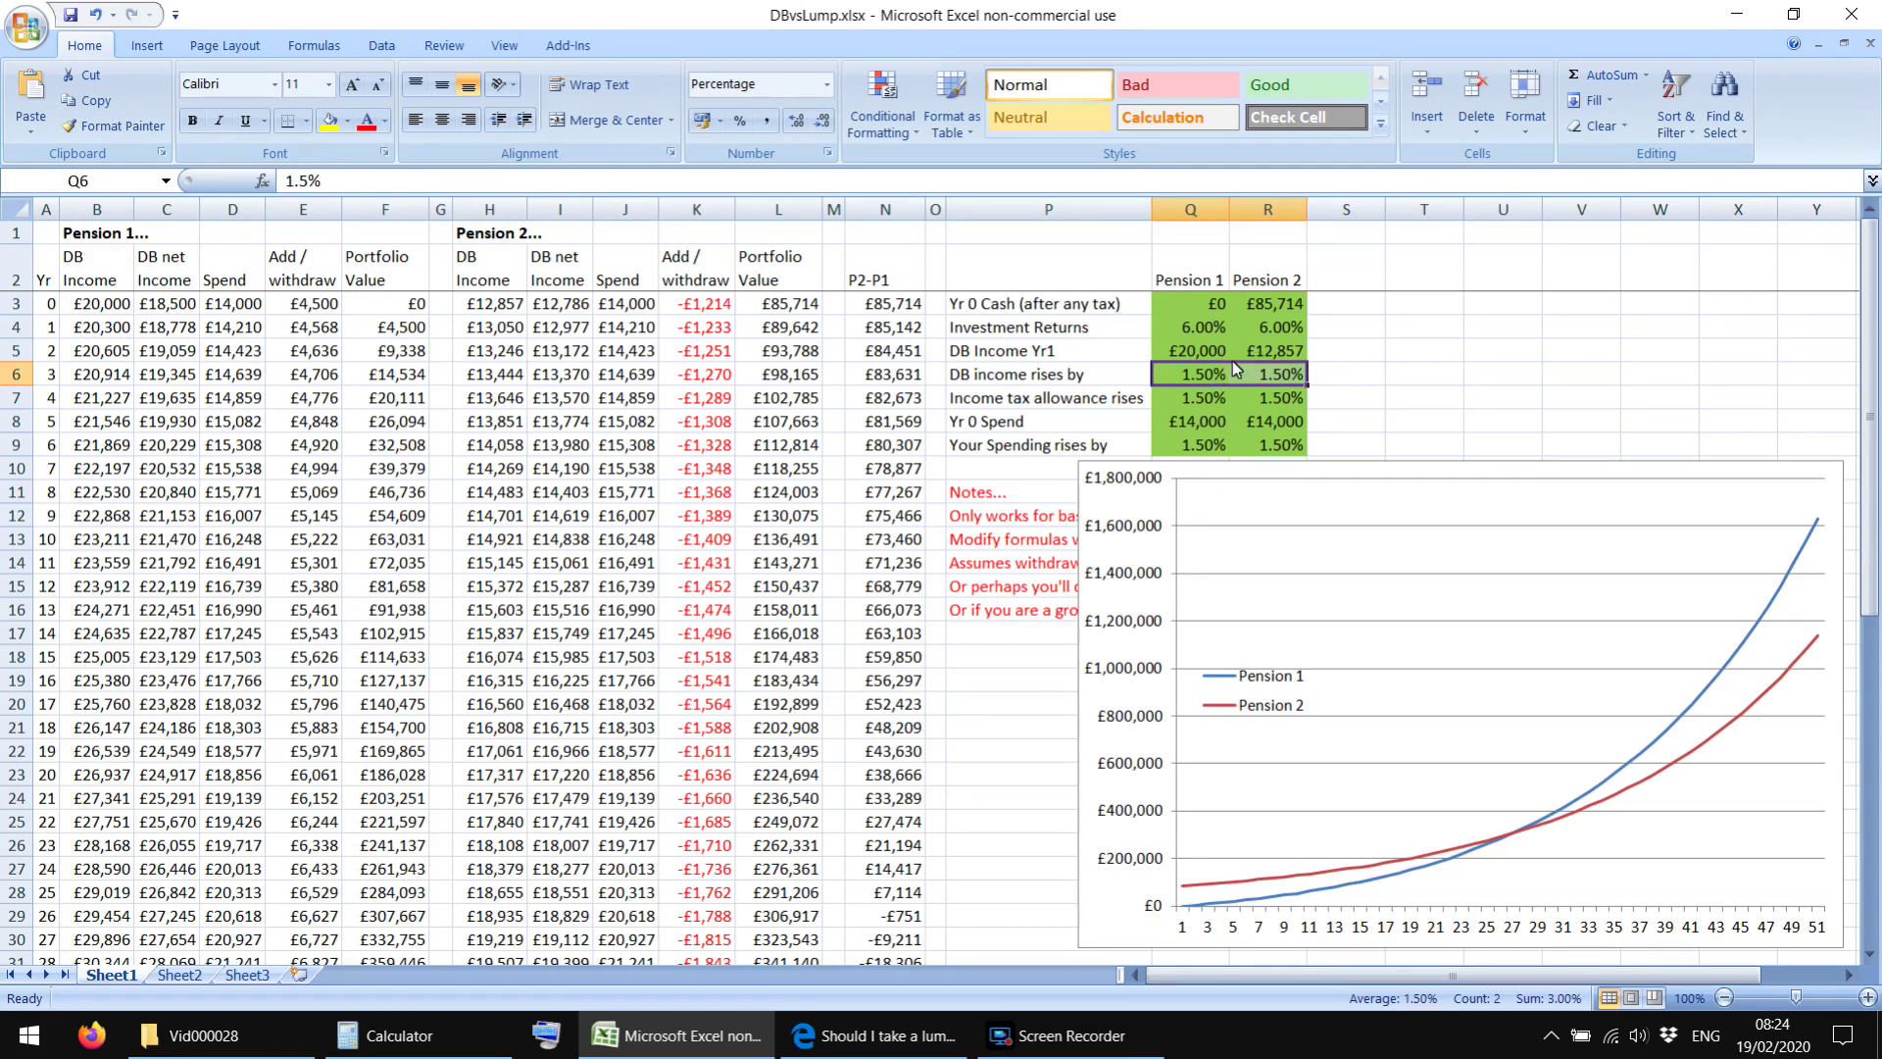
click(1180, 444)
drag(1202, 378, 1279, 441)
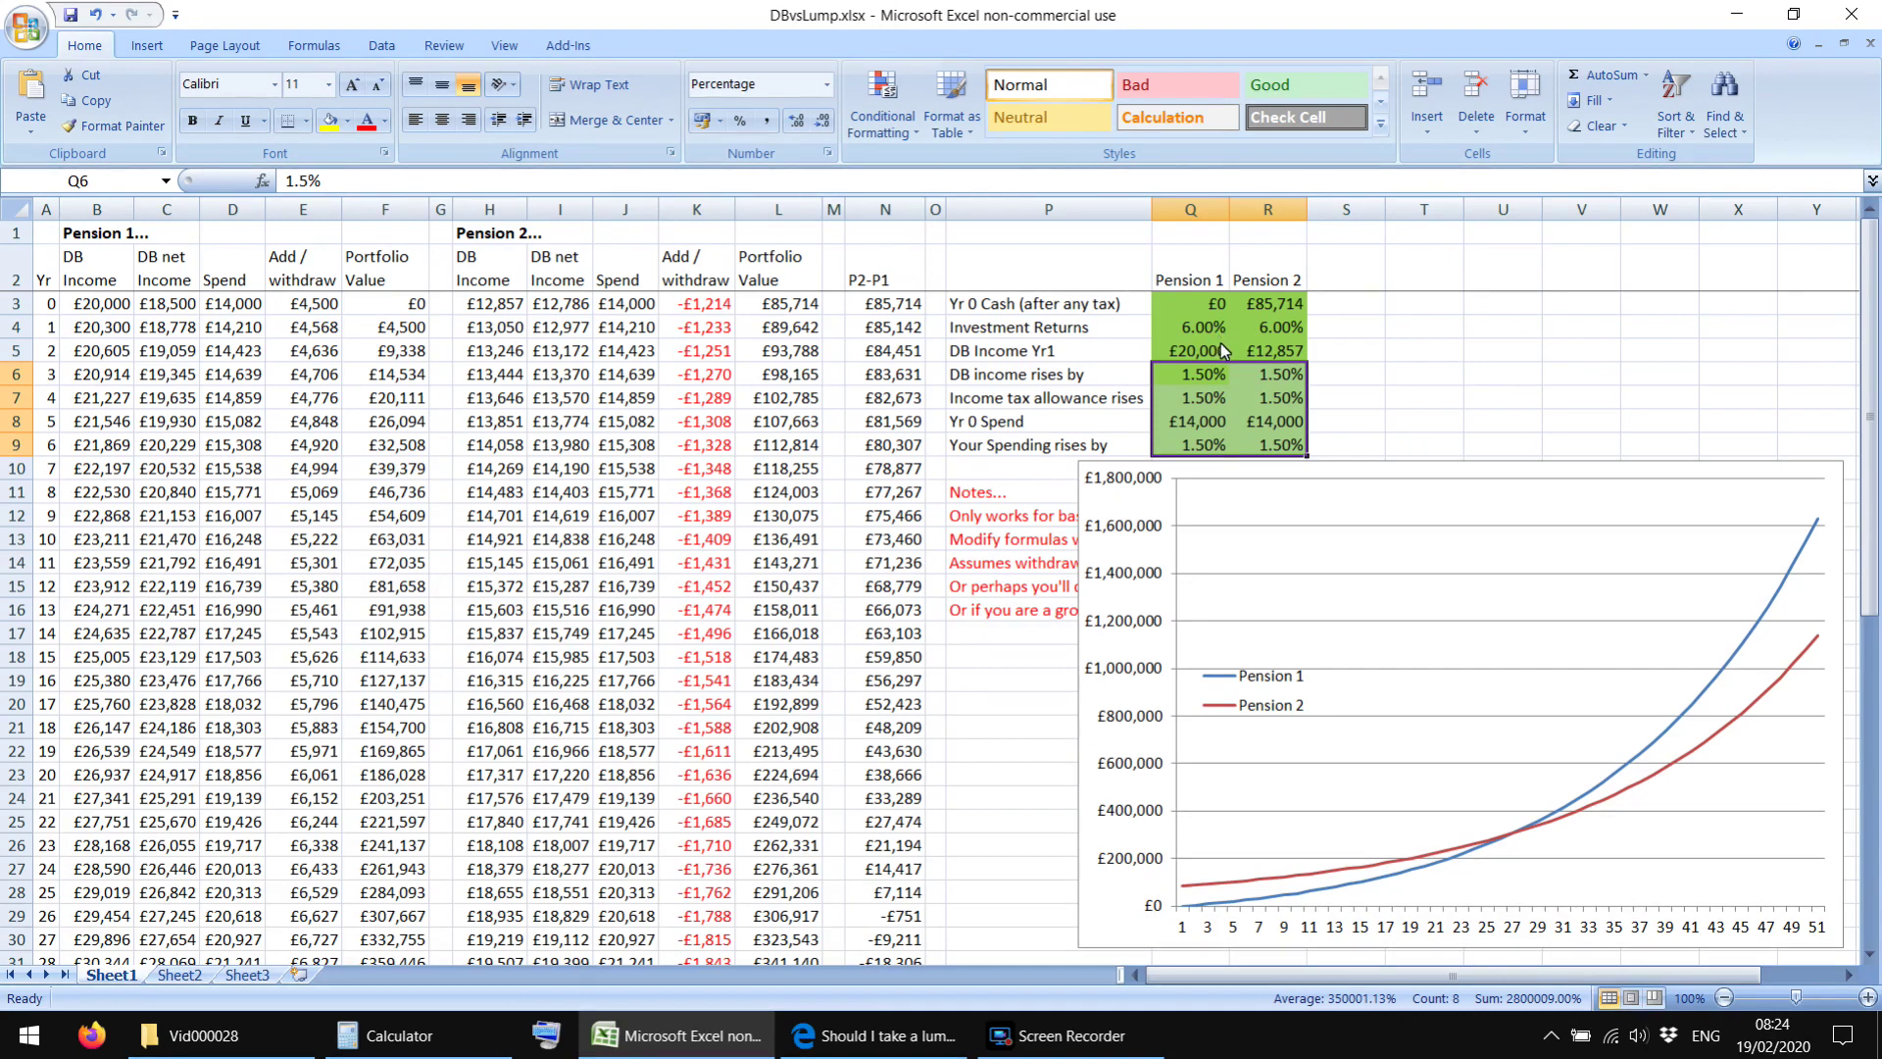
drag(1196, 329, 1269, 331)
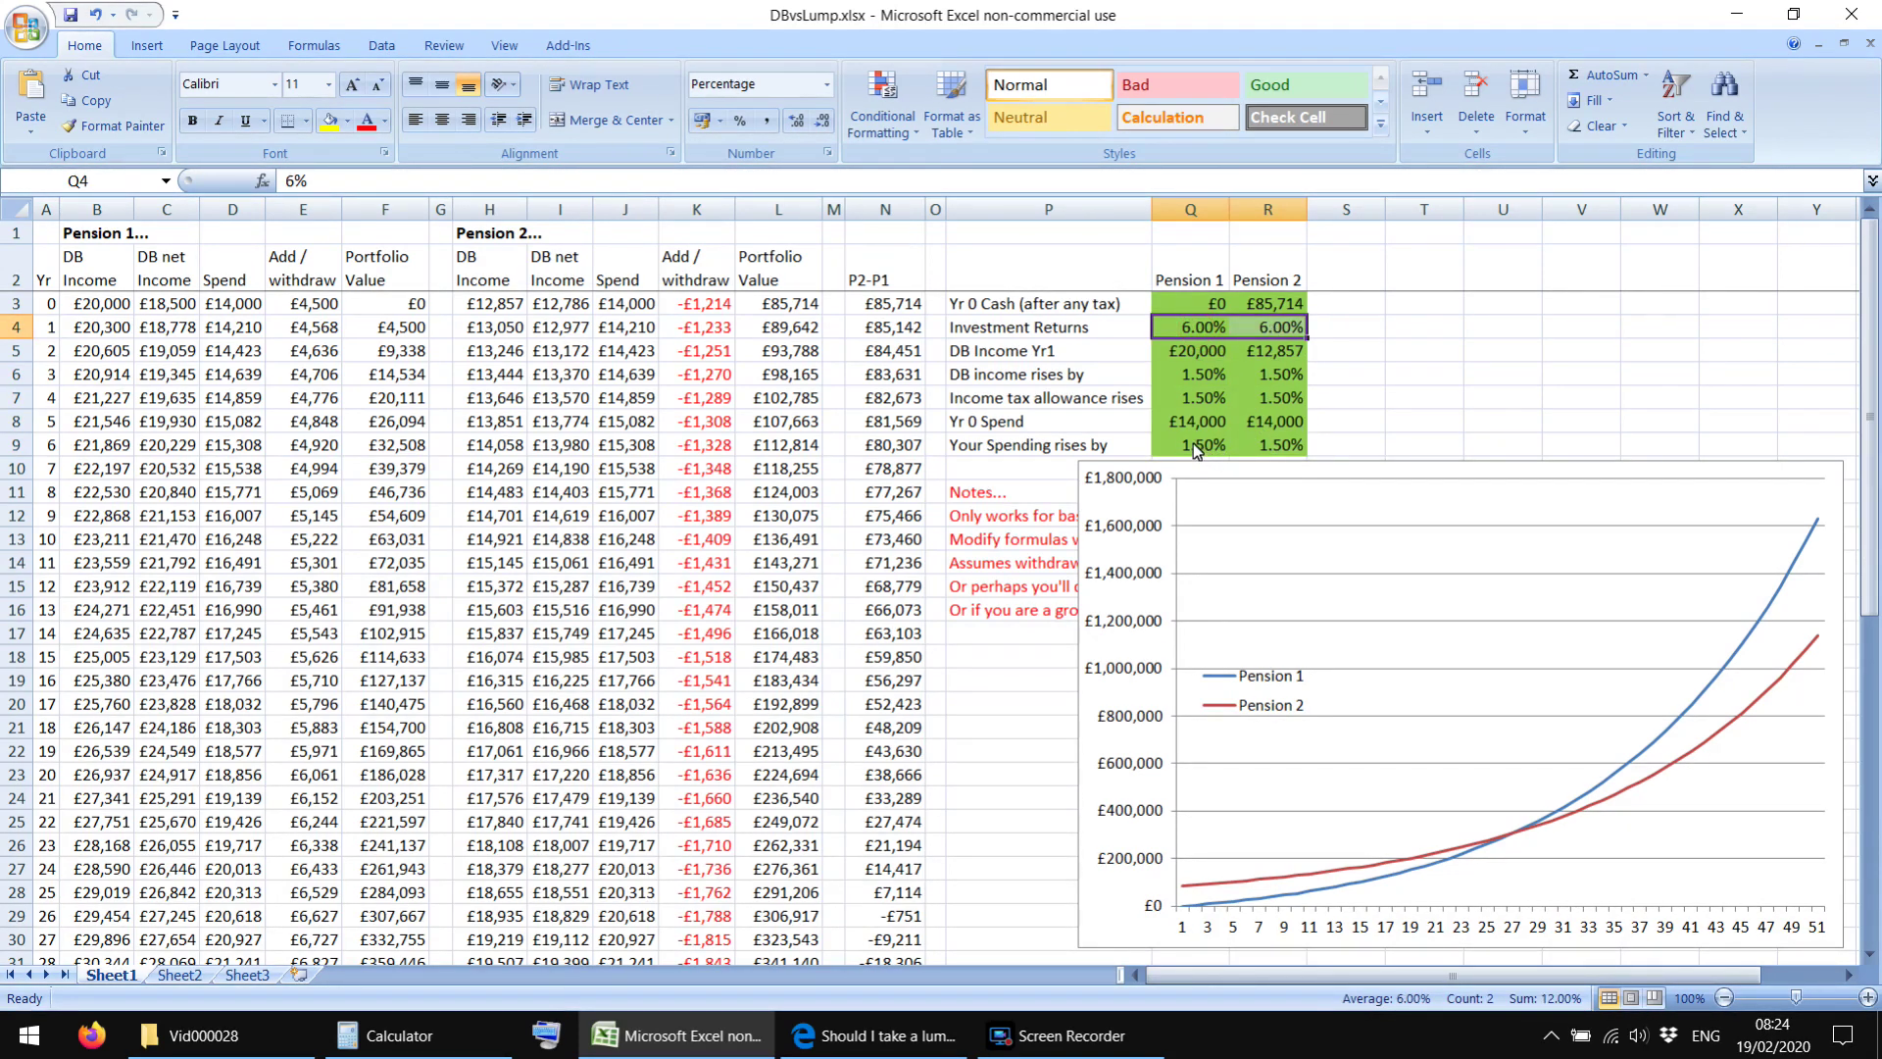
drag(1192, 443, 1275, 445)
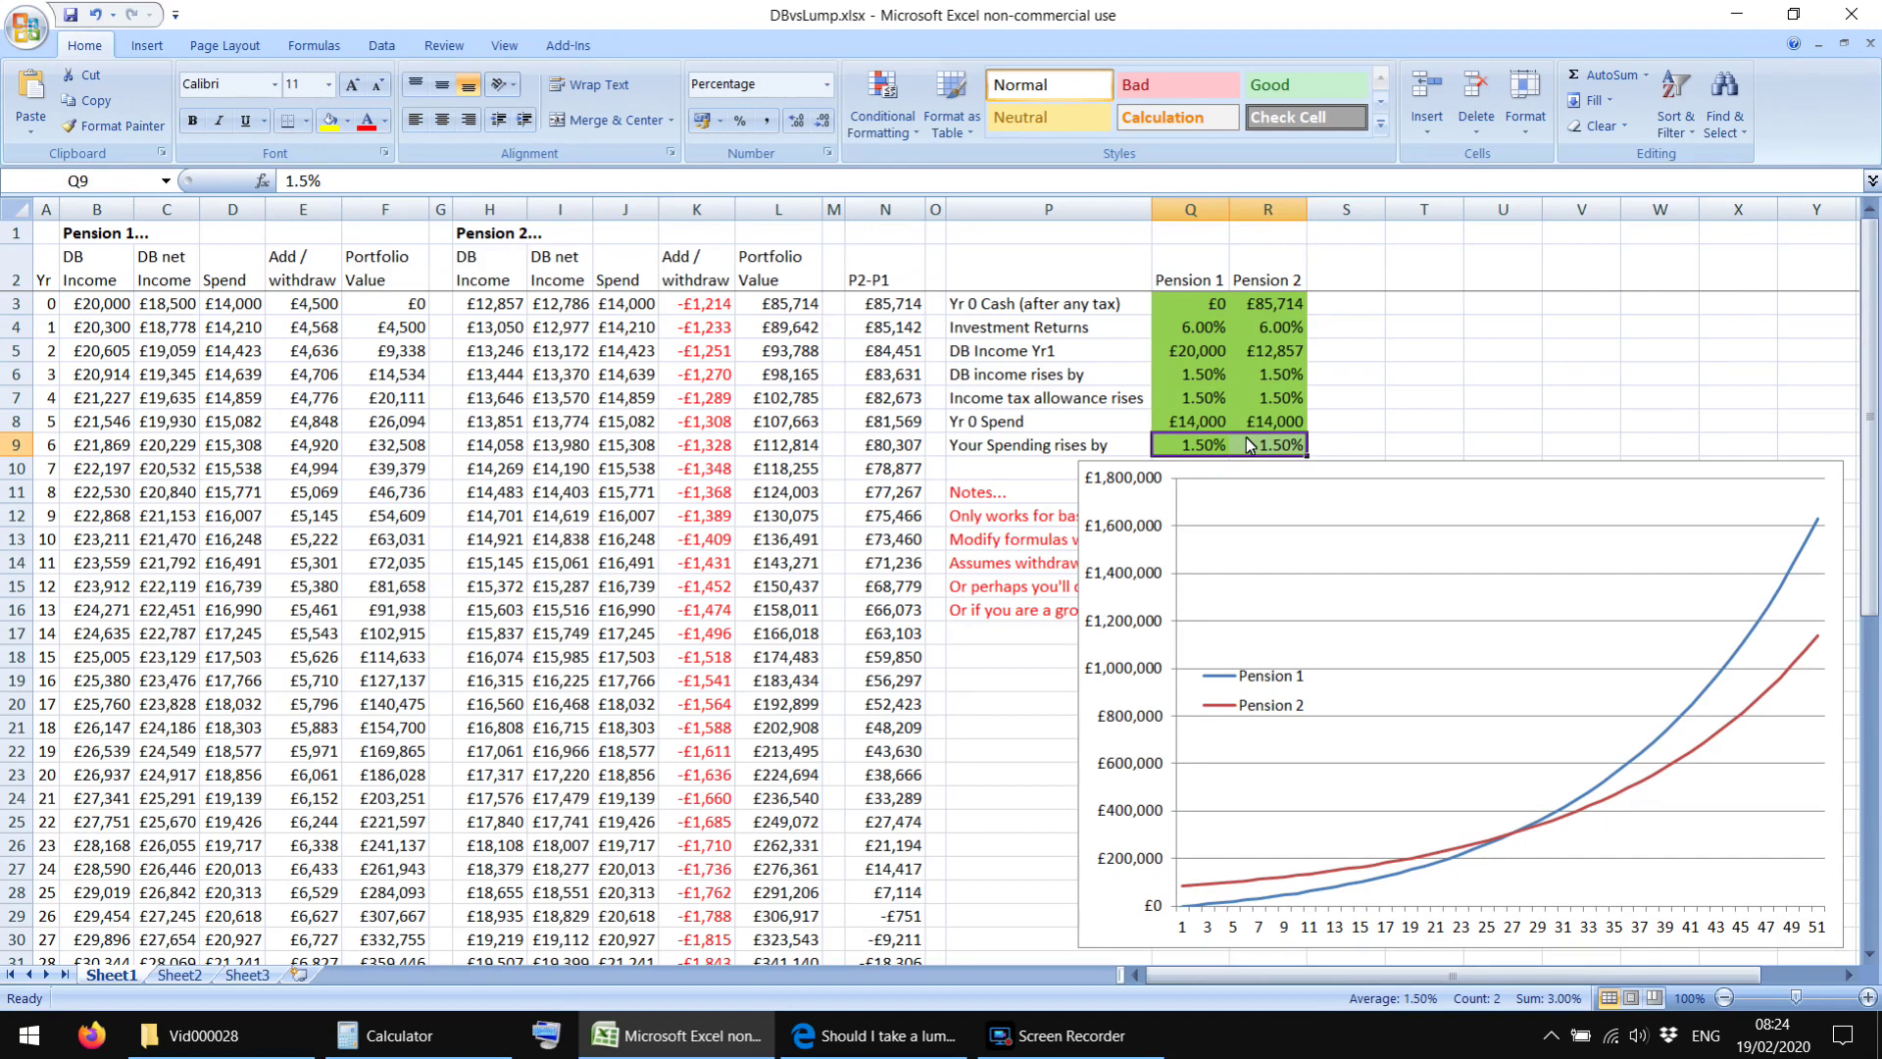
click(1345, 378)
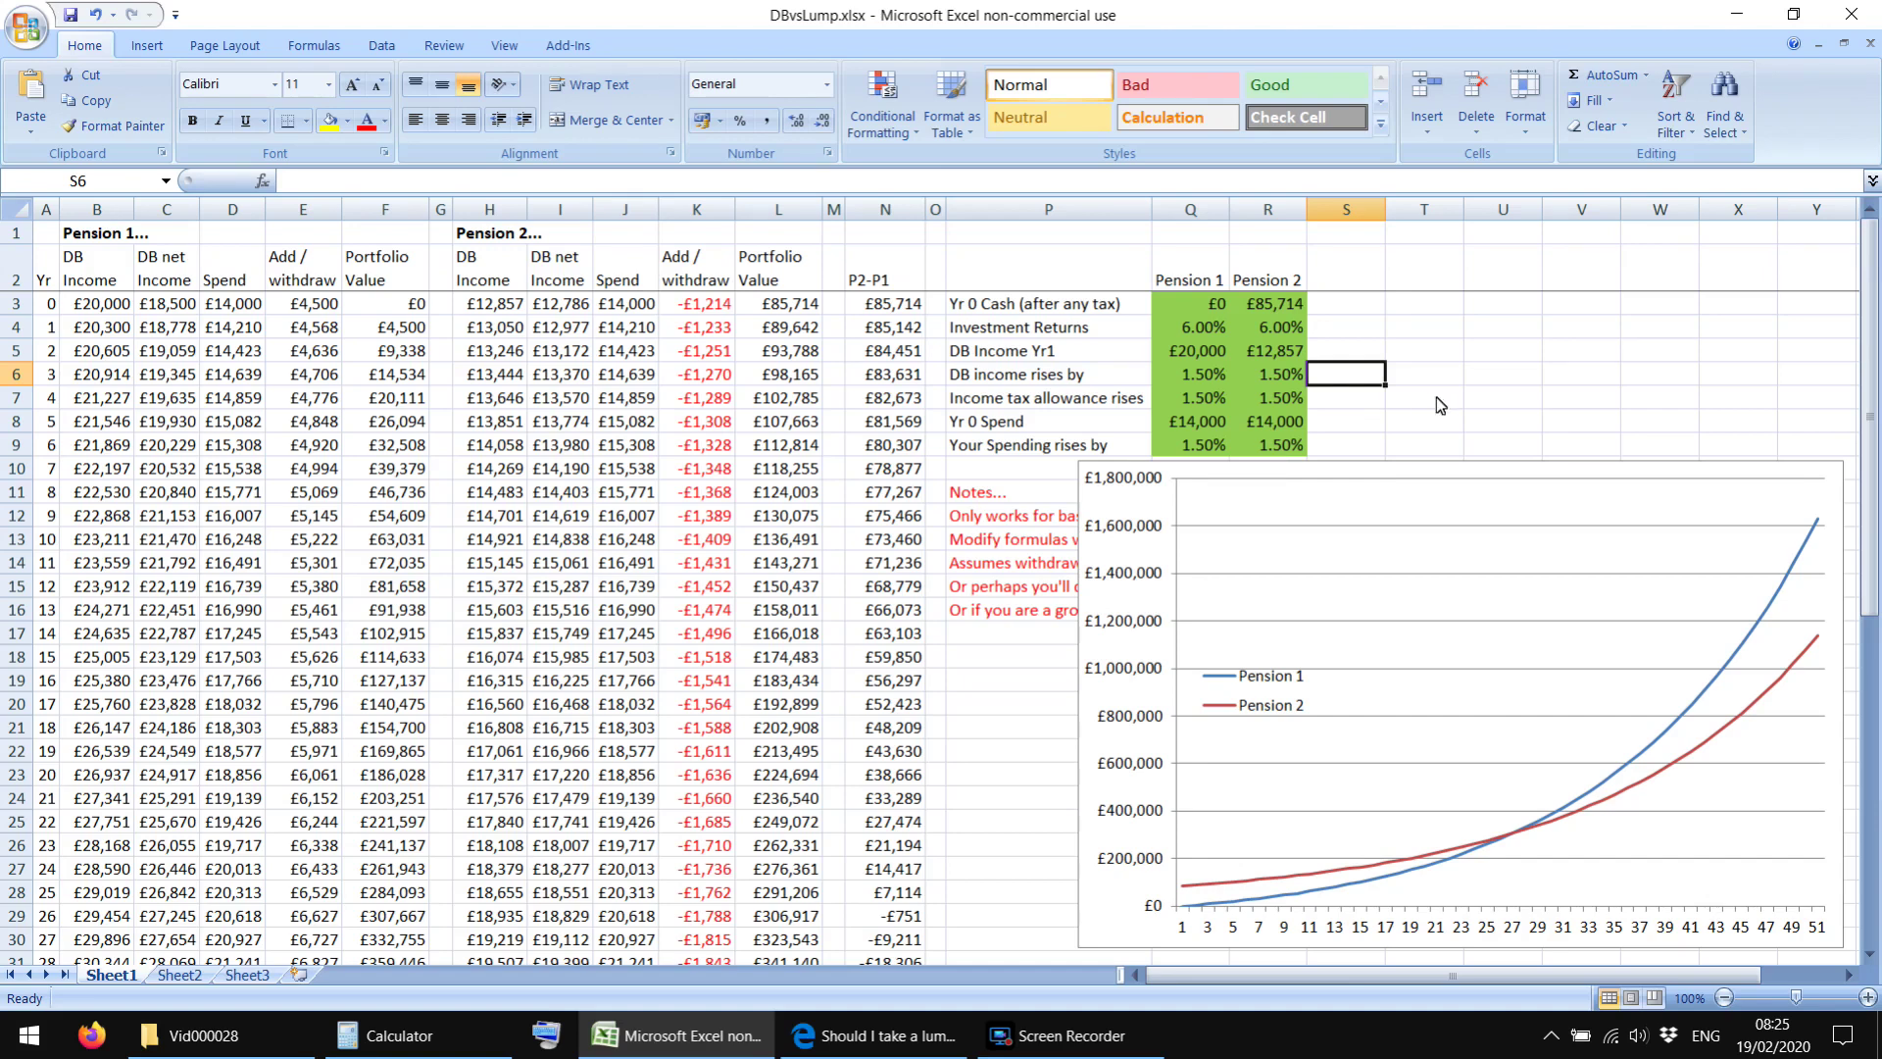
click(1412, 361)
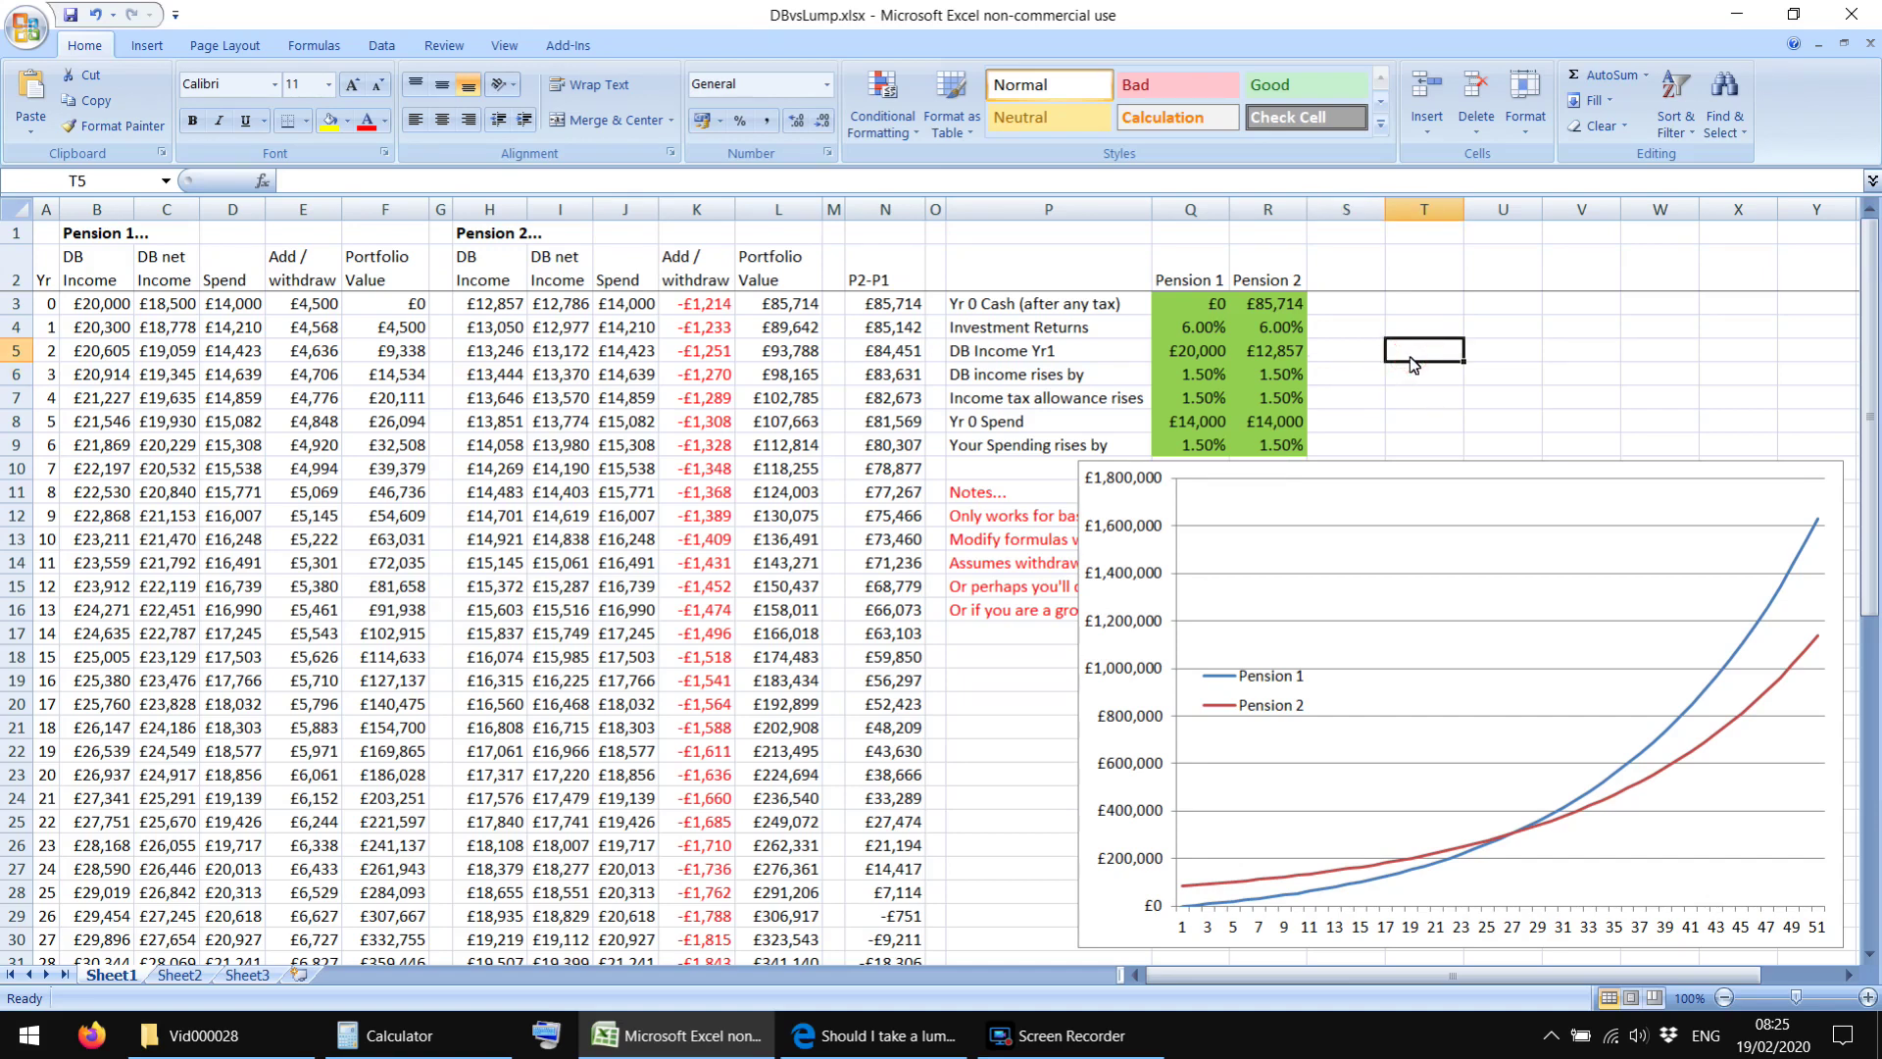
drag(1191, 373, 1268, 397)
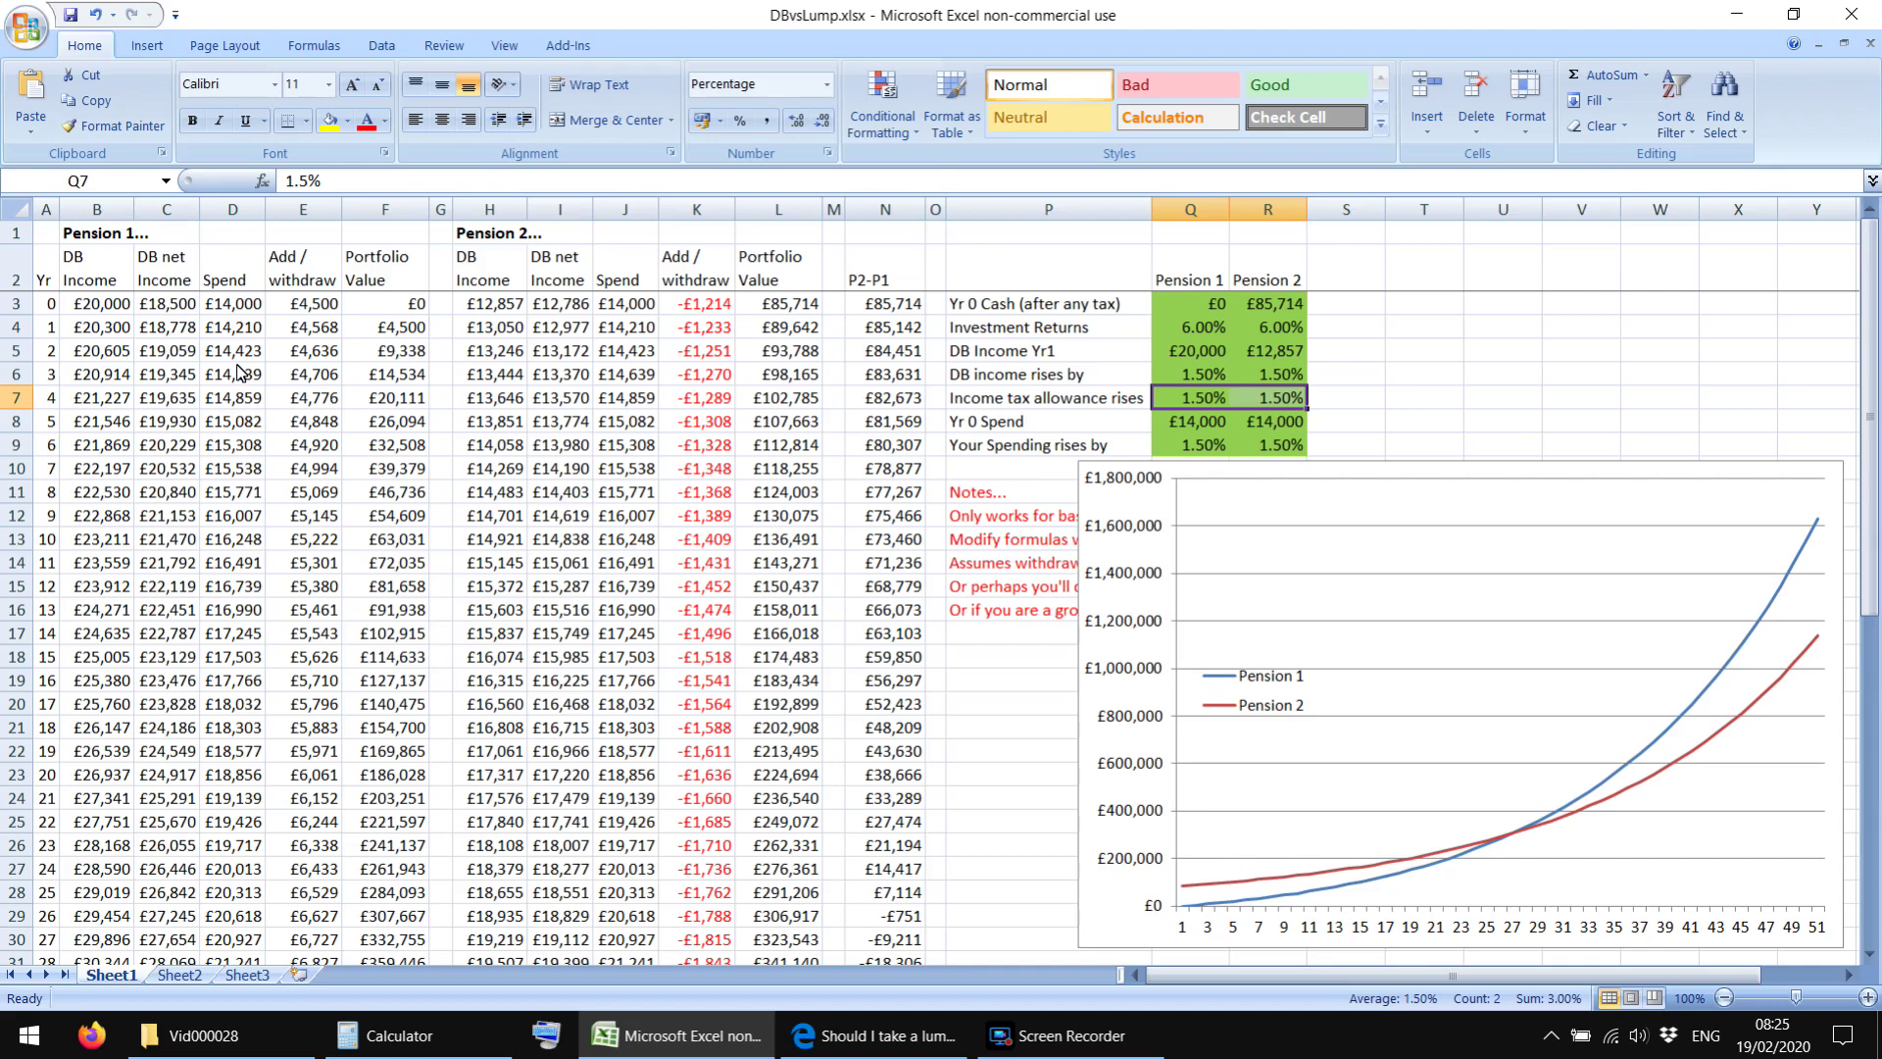
click(981, 495)
key(Down)
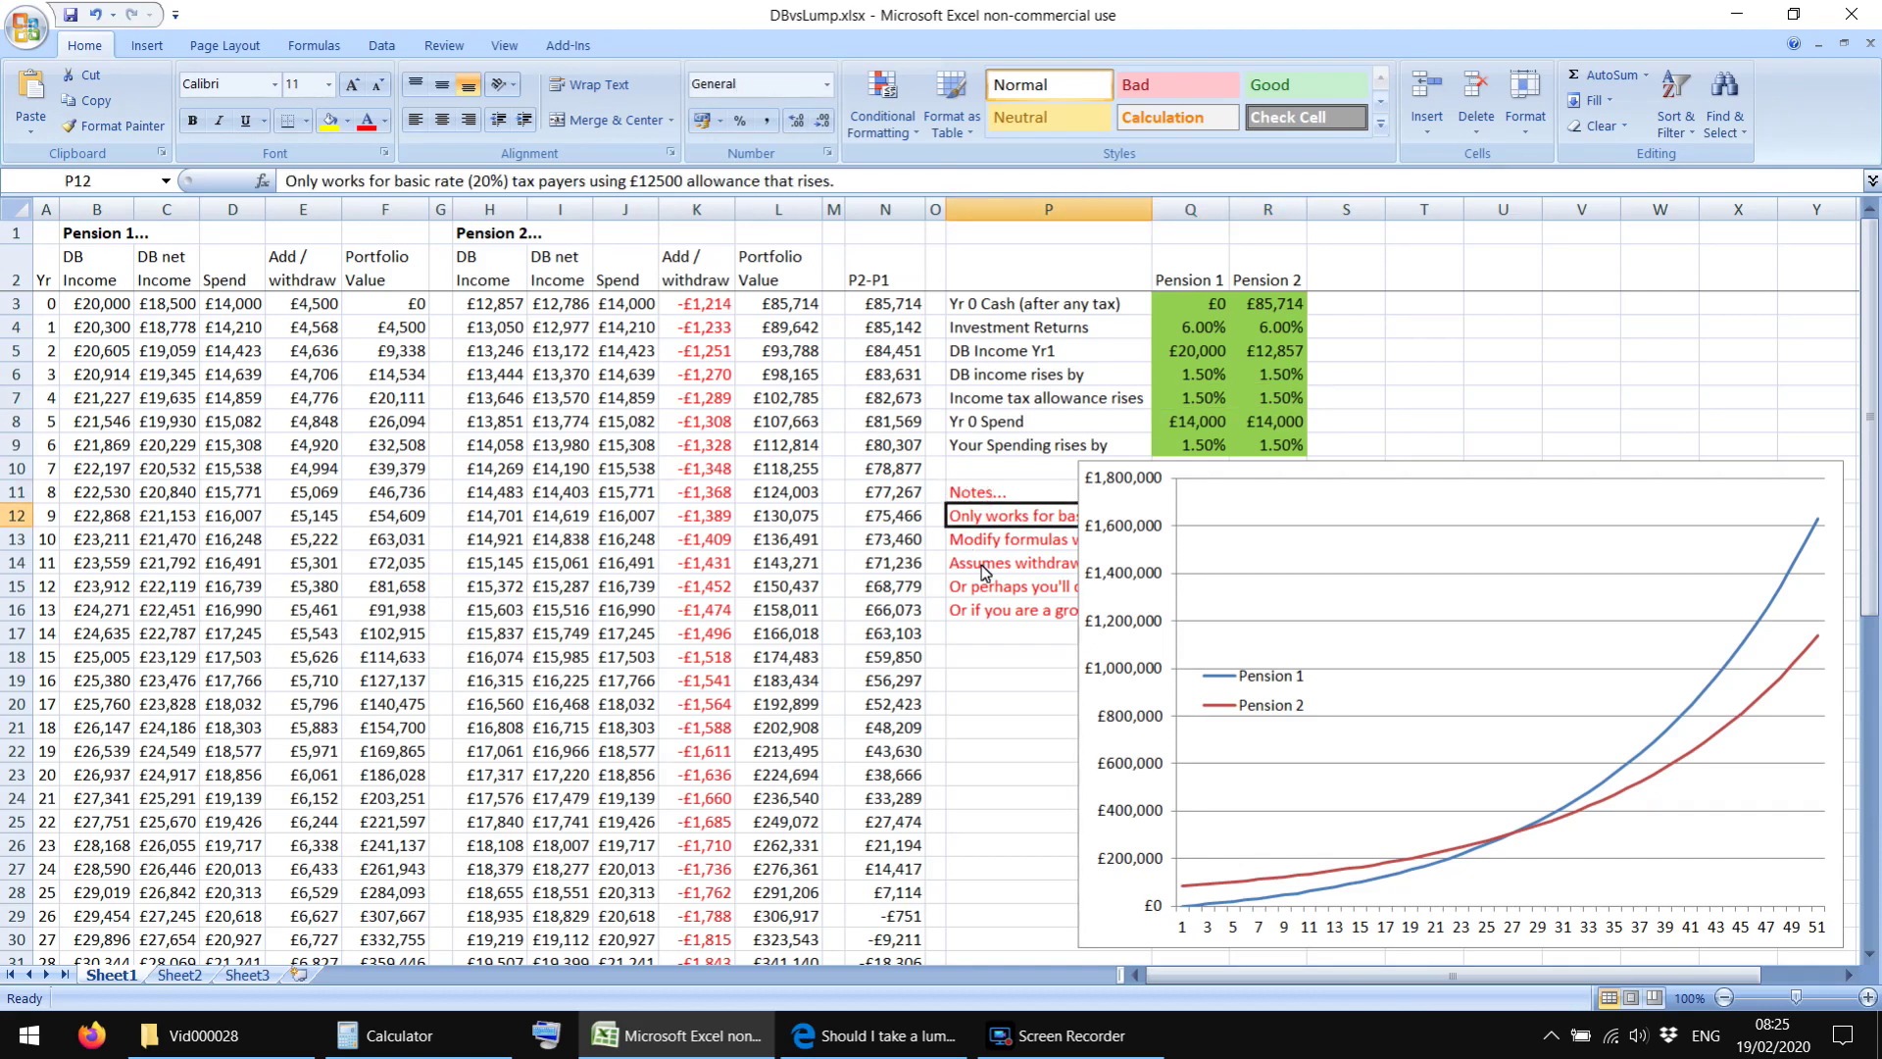
key(Down)
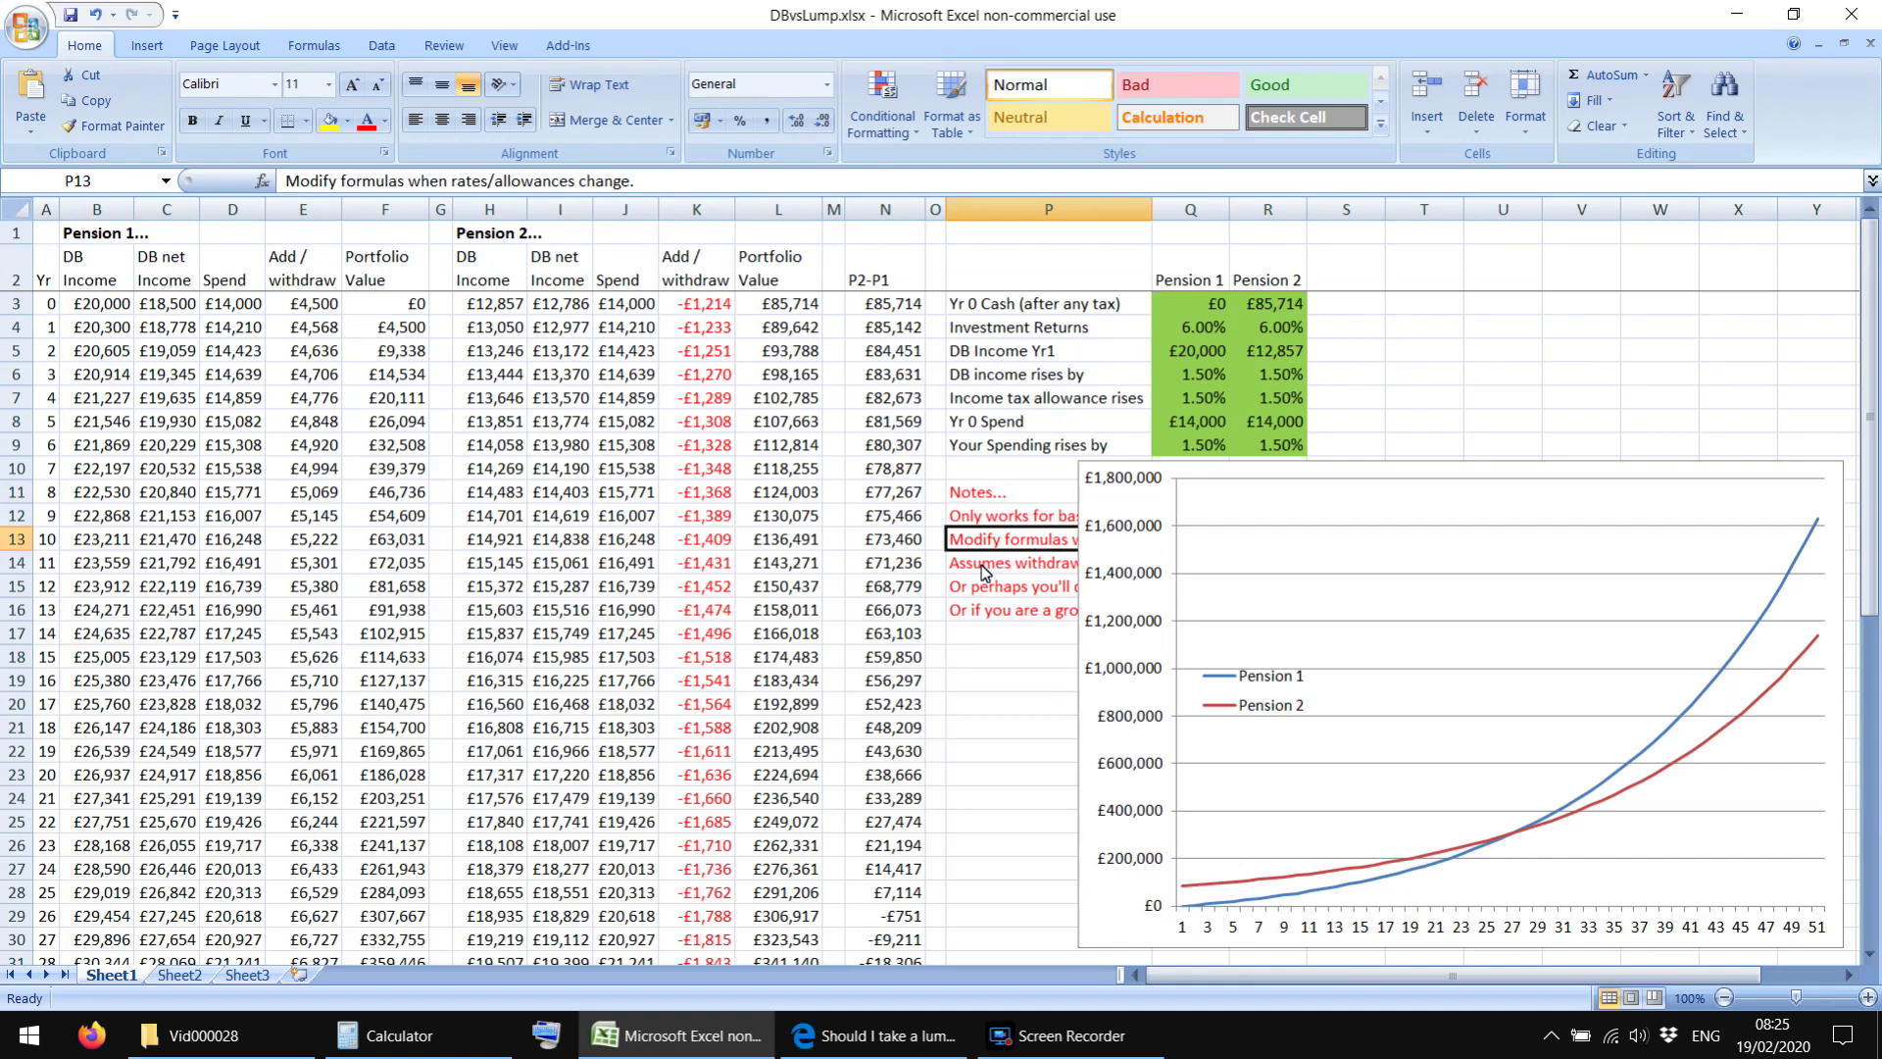
key(Down)
key(Down)
key(Down)
key(Down)
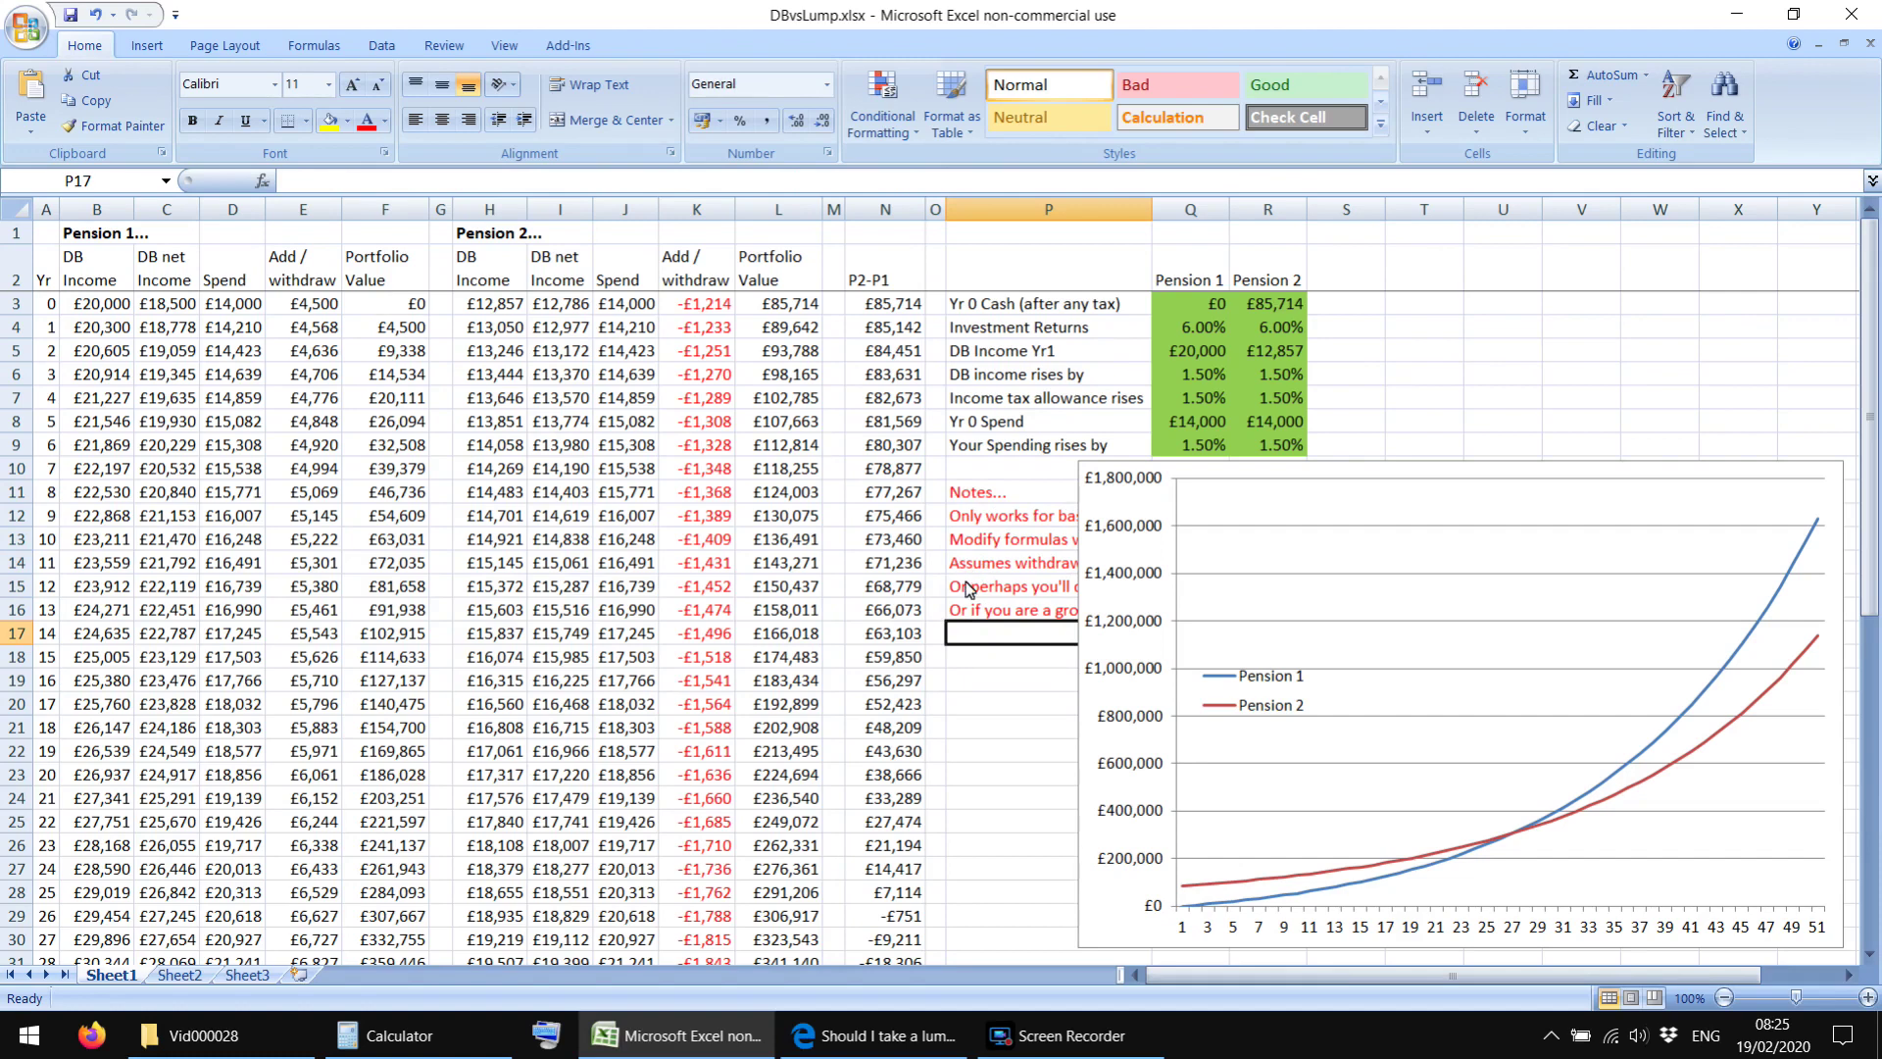
click(165, 303)
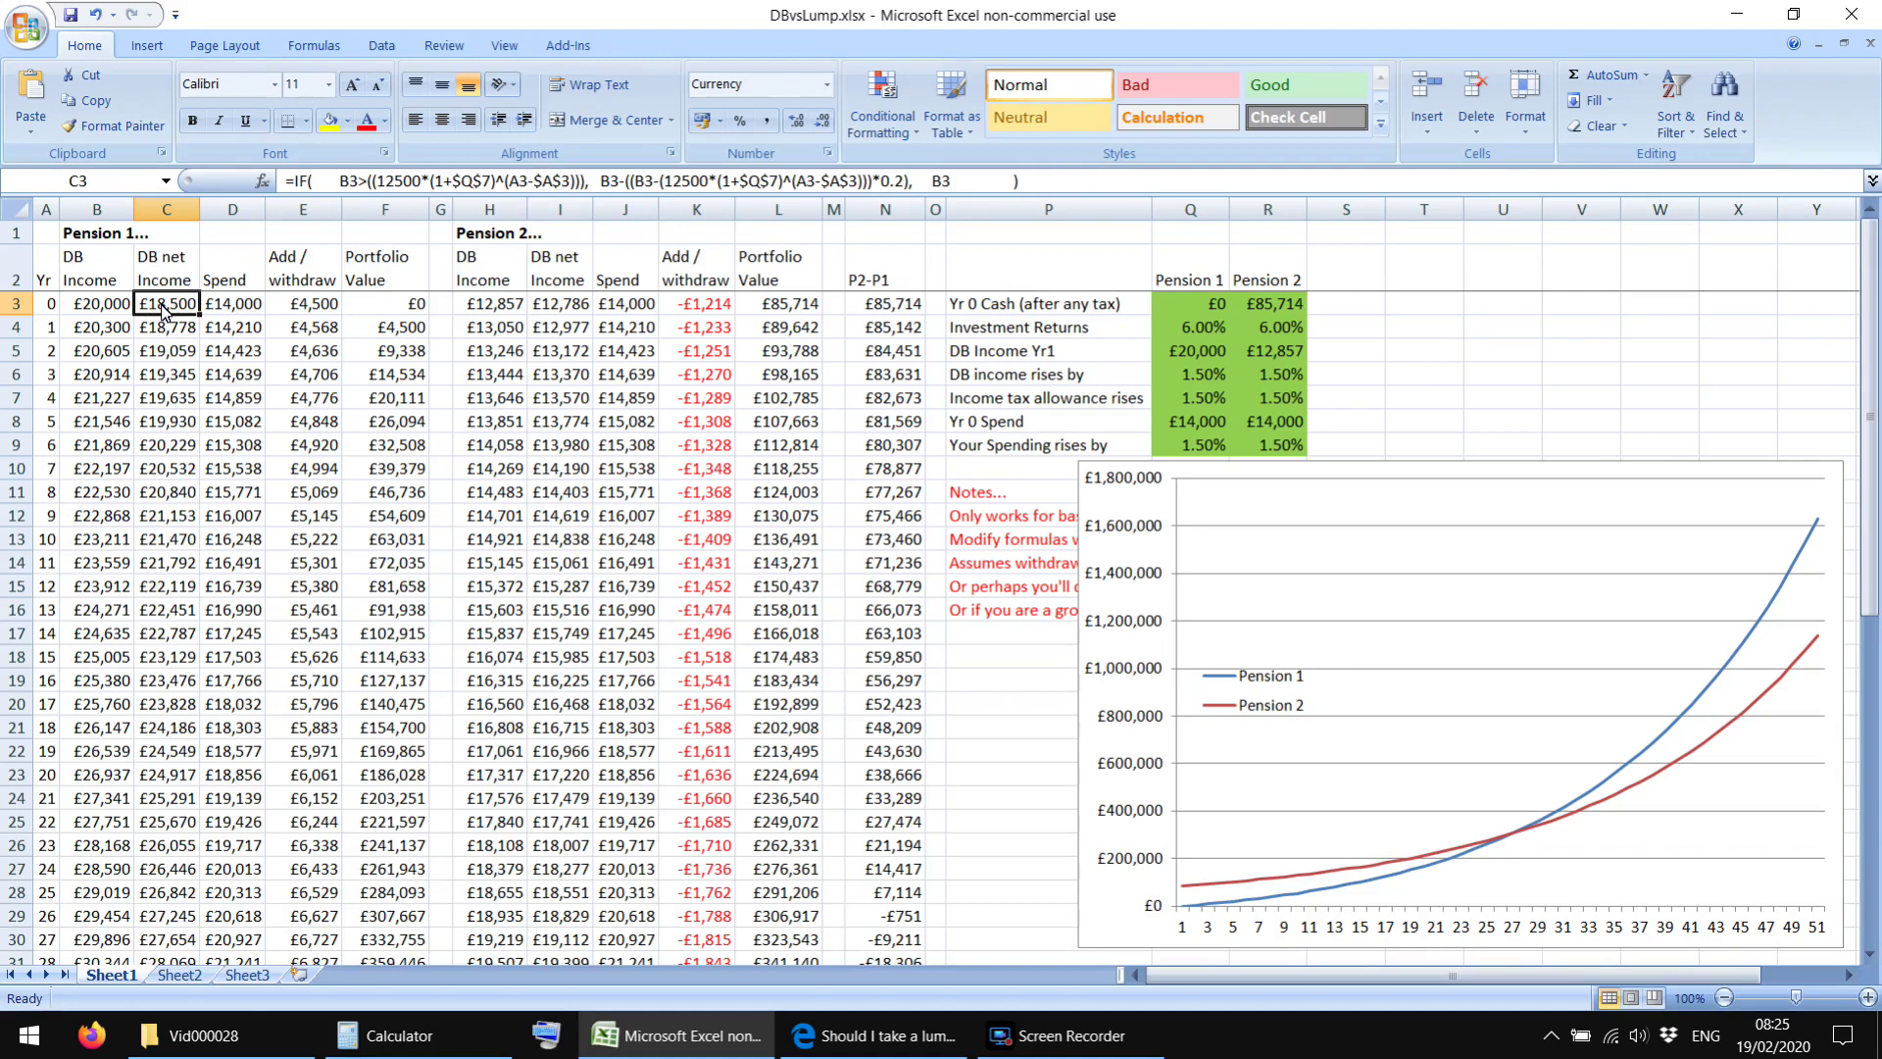
key(Down)
key(Down)
key(Down)
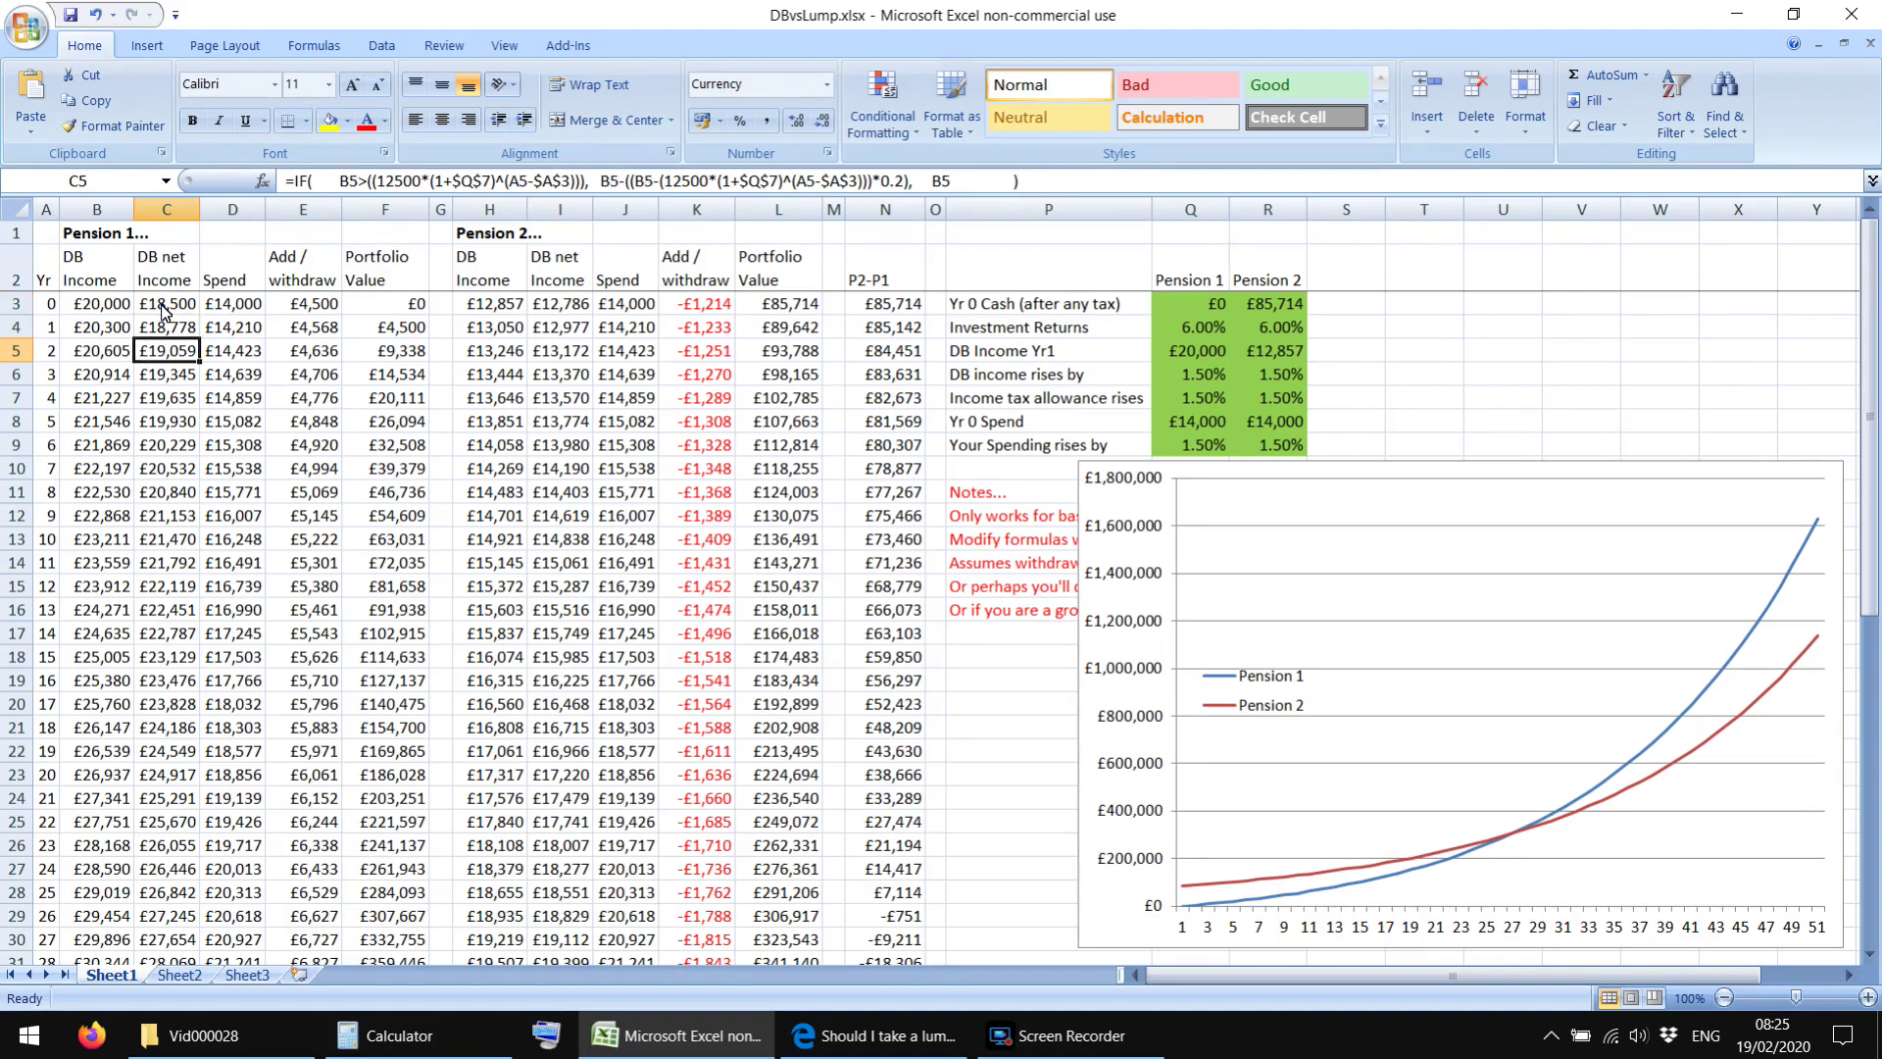
key(Down)
key(Down)
key(Down)
key(Down)
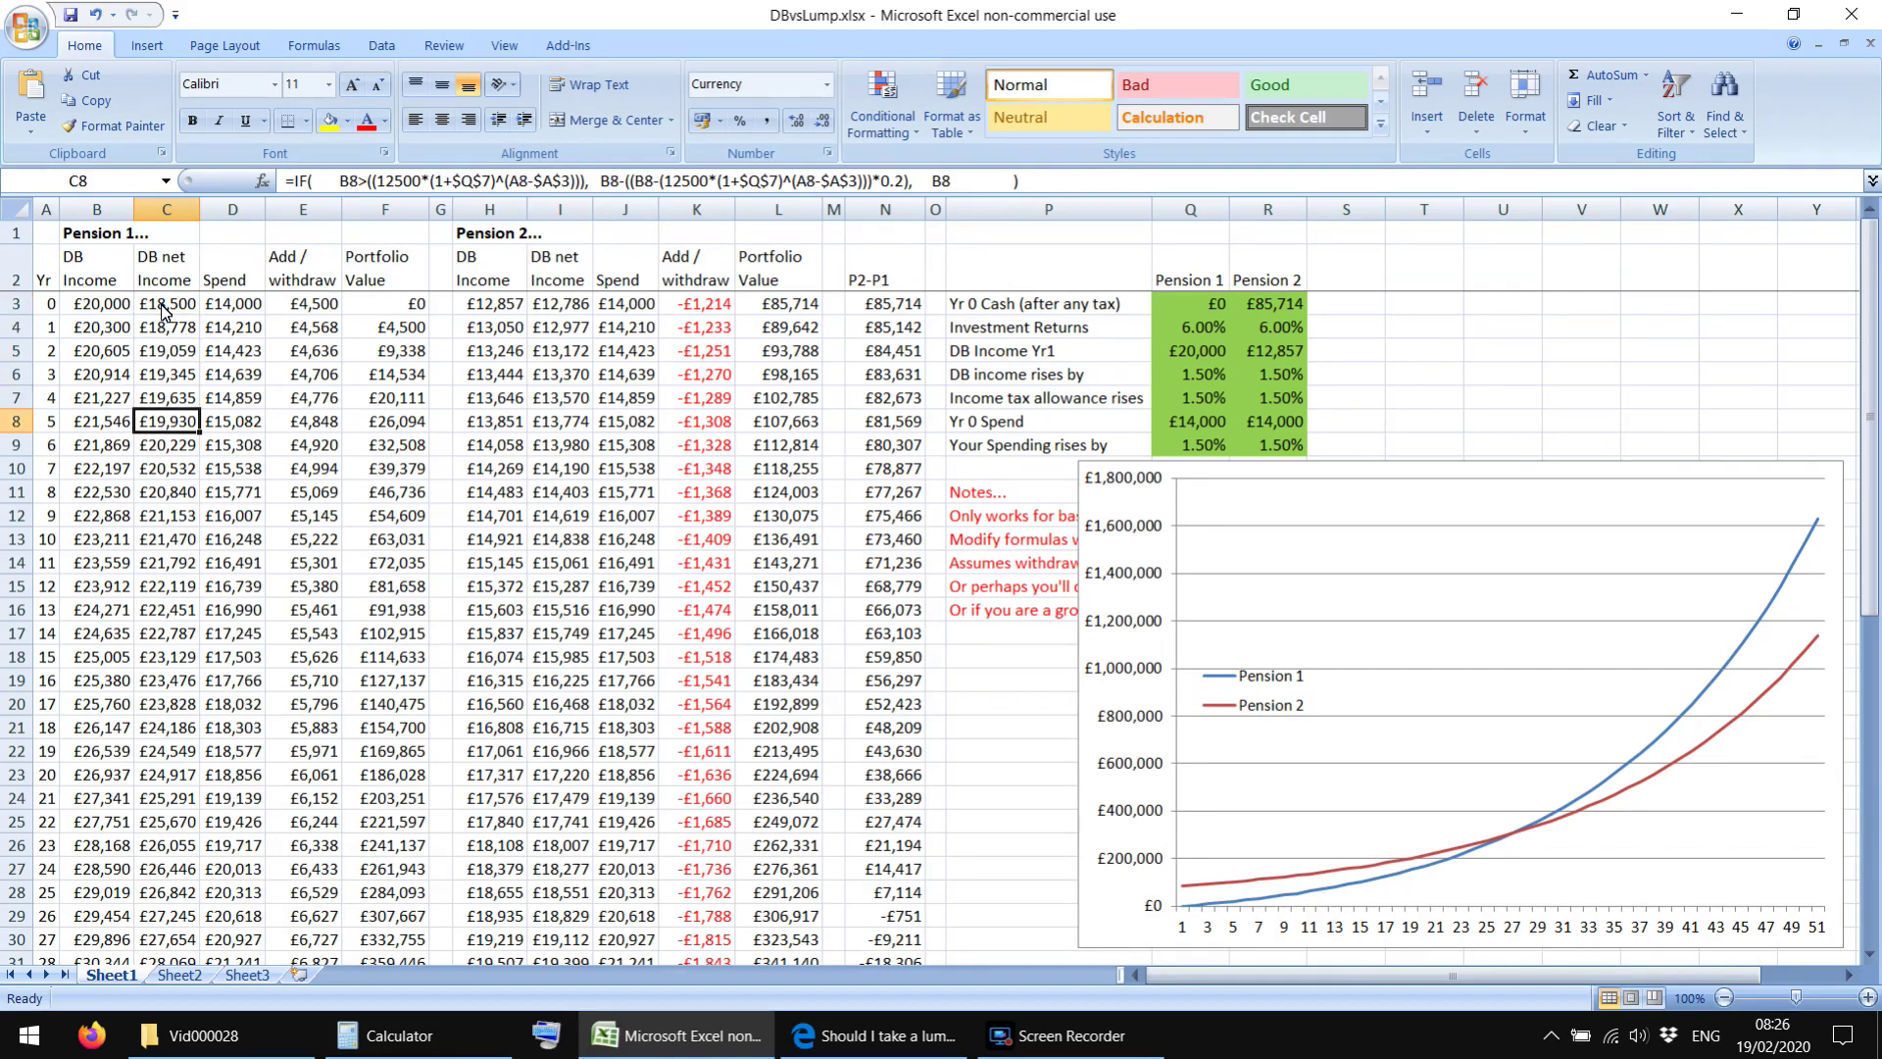
key(Right)
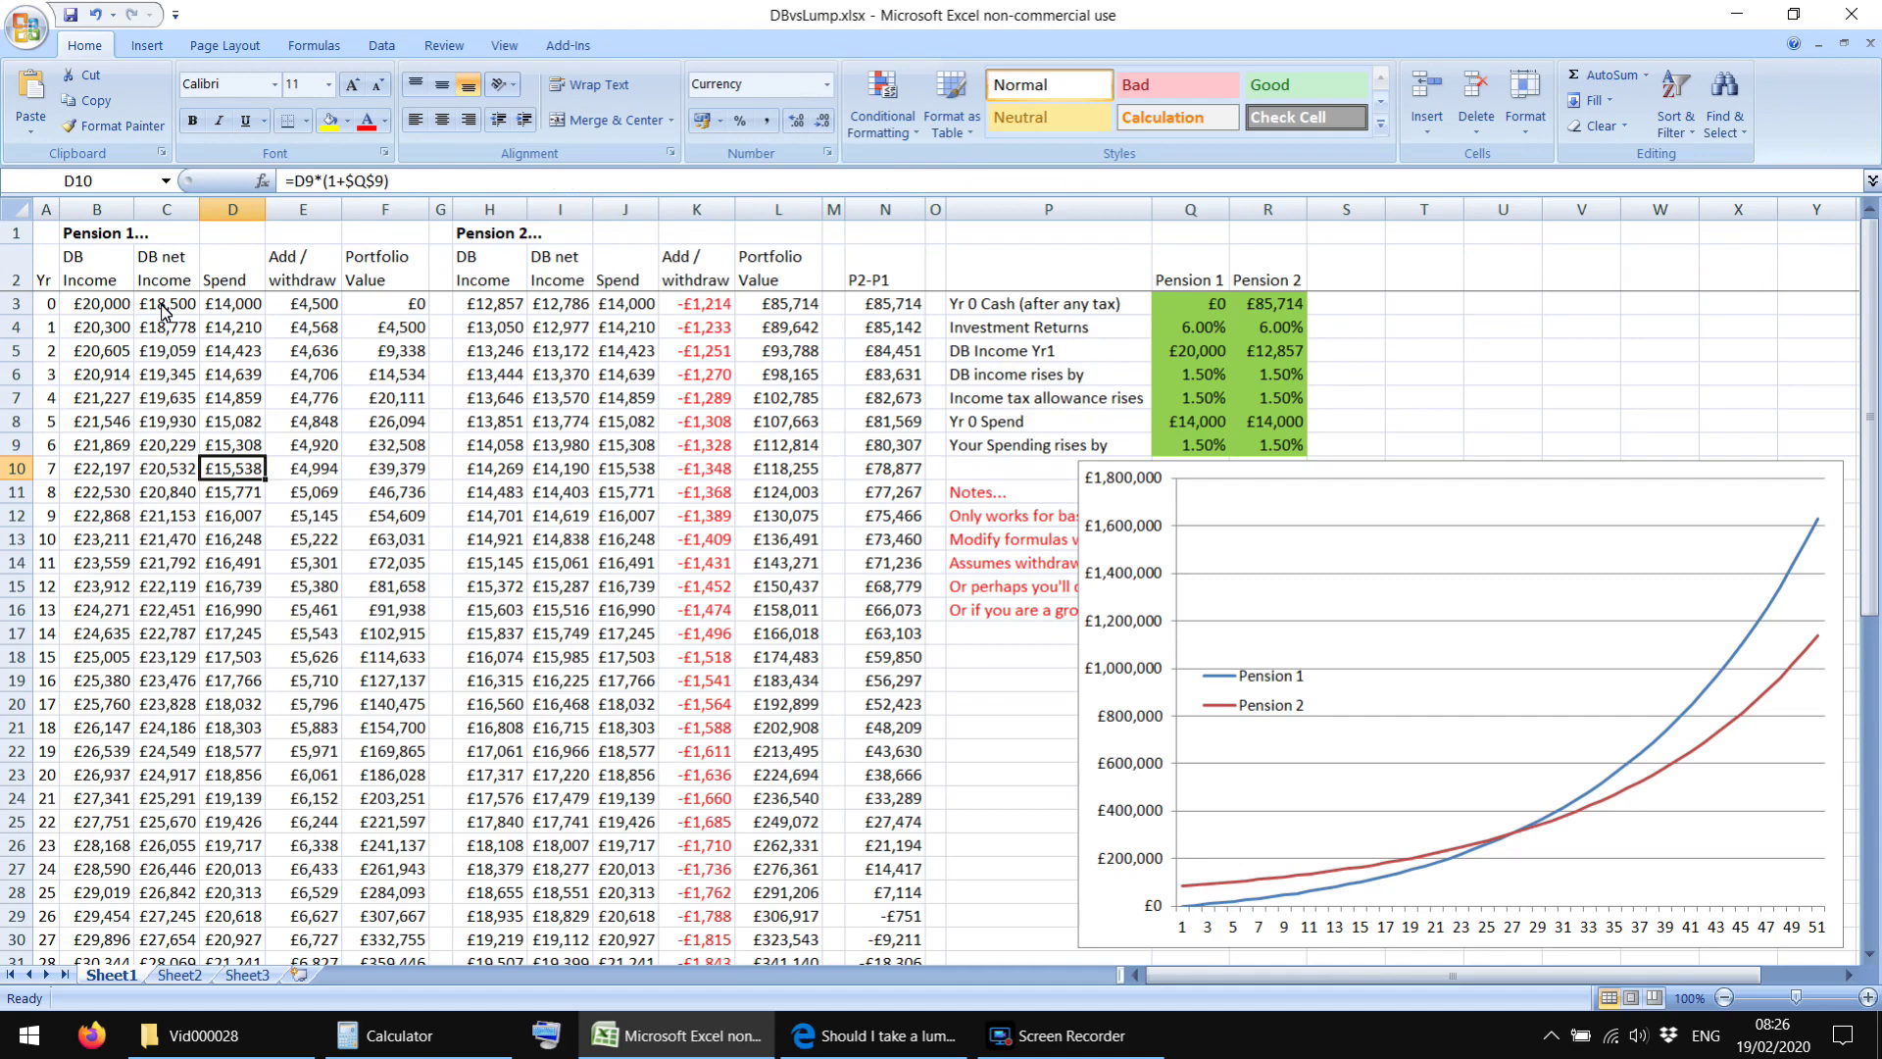
key(Left)
key(Up)
key(Up)
key(Up)
key(Up)
key(Up)
key(Right)
key(Right)
key(Right)
key(Right)
key(Up)
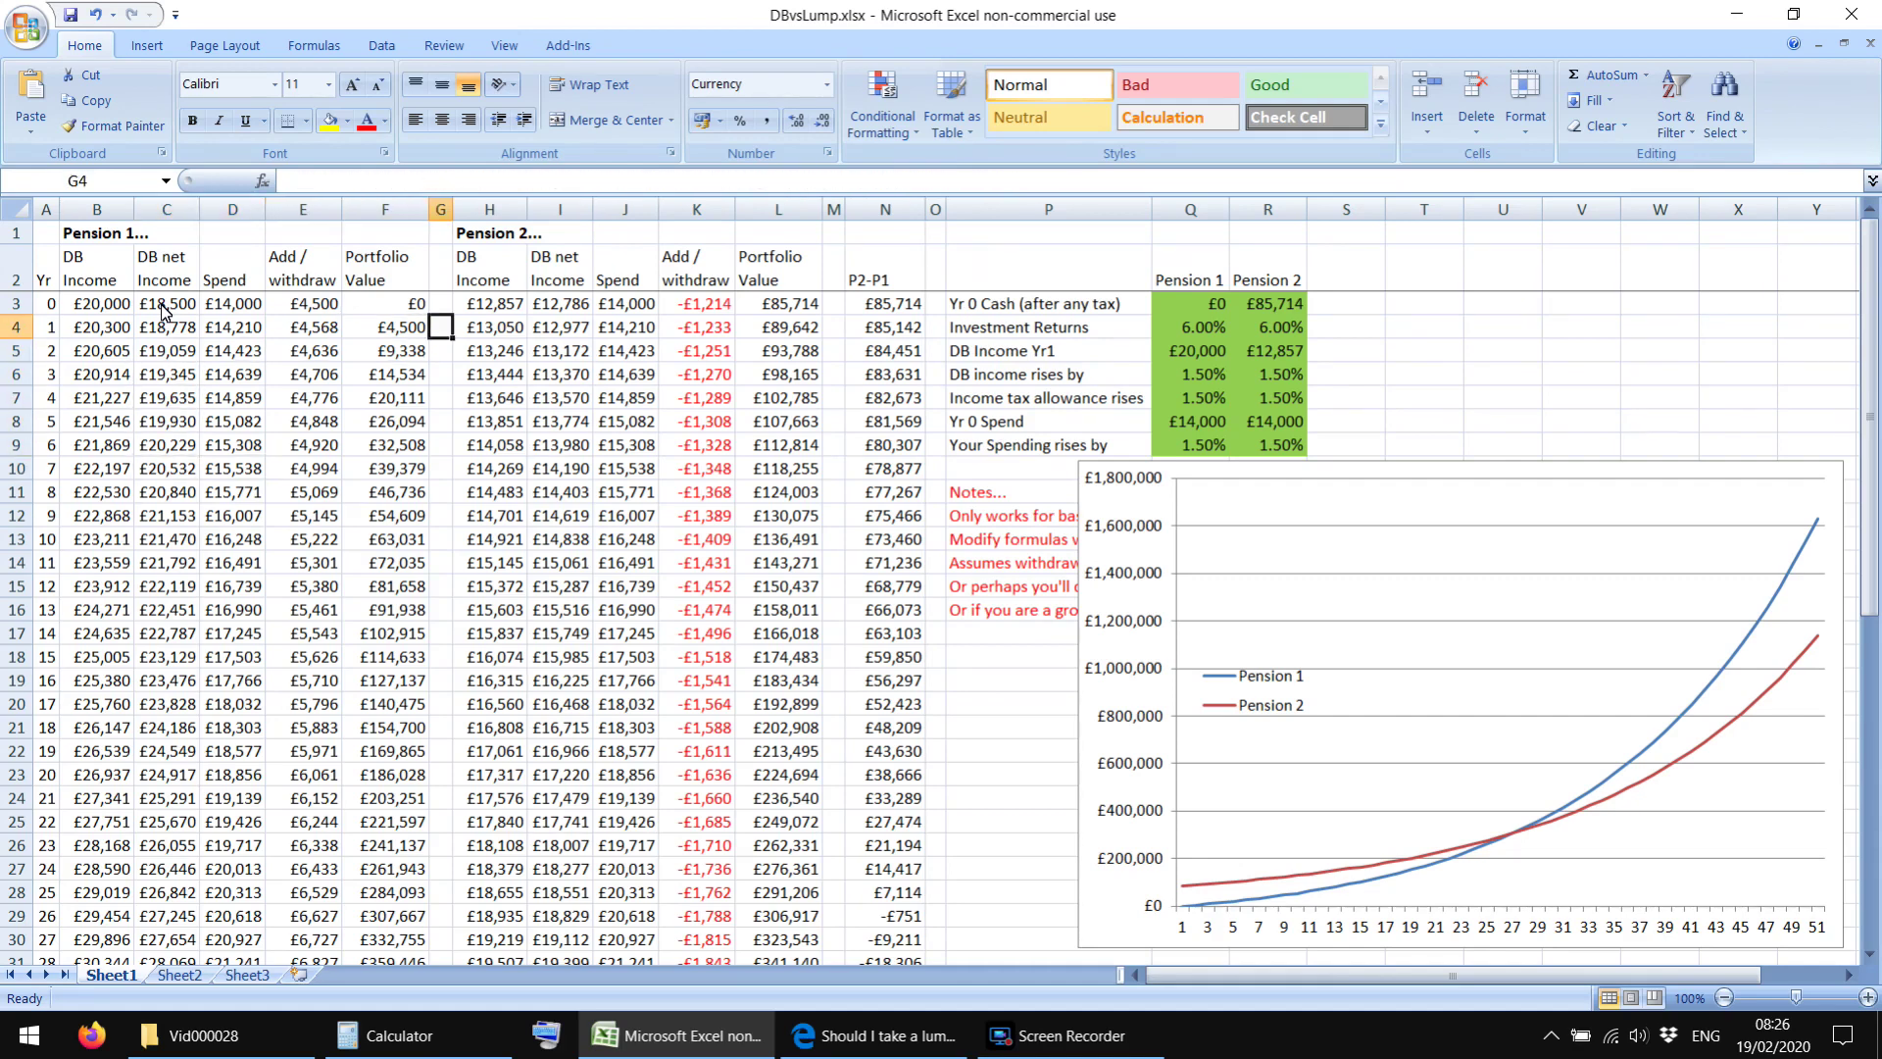
key(Down)
key(Right)
key(Right)
key(Right)
key(Right)
key(Right)
key(Right)
key(Right)
key(Right)
key(Down)
key(Right)
key(Right)
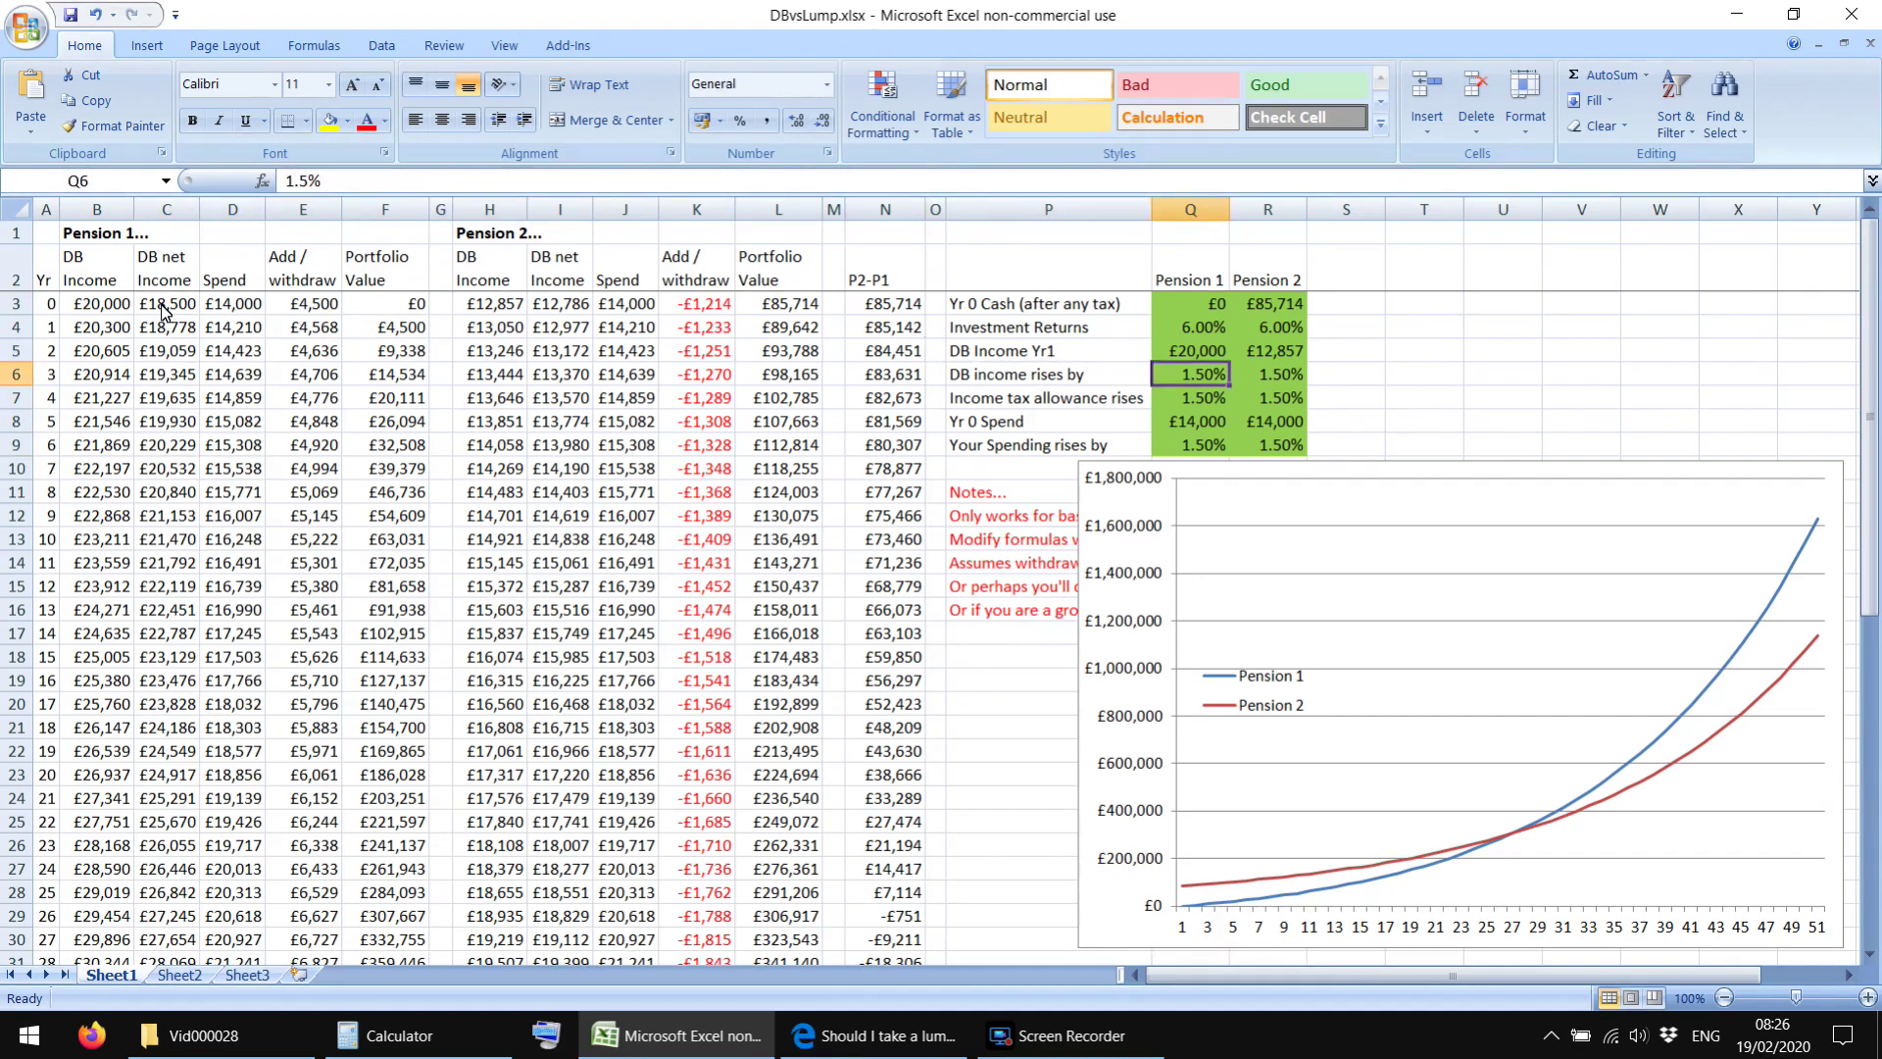
key(Down)
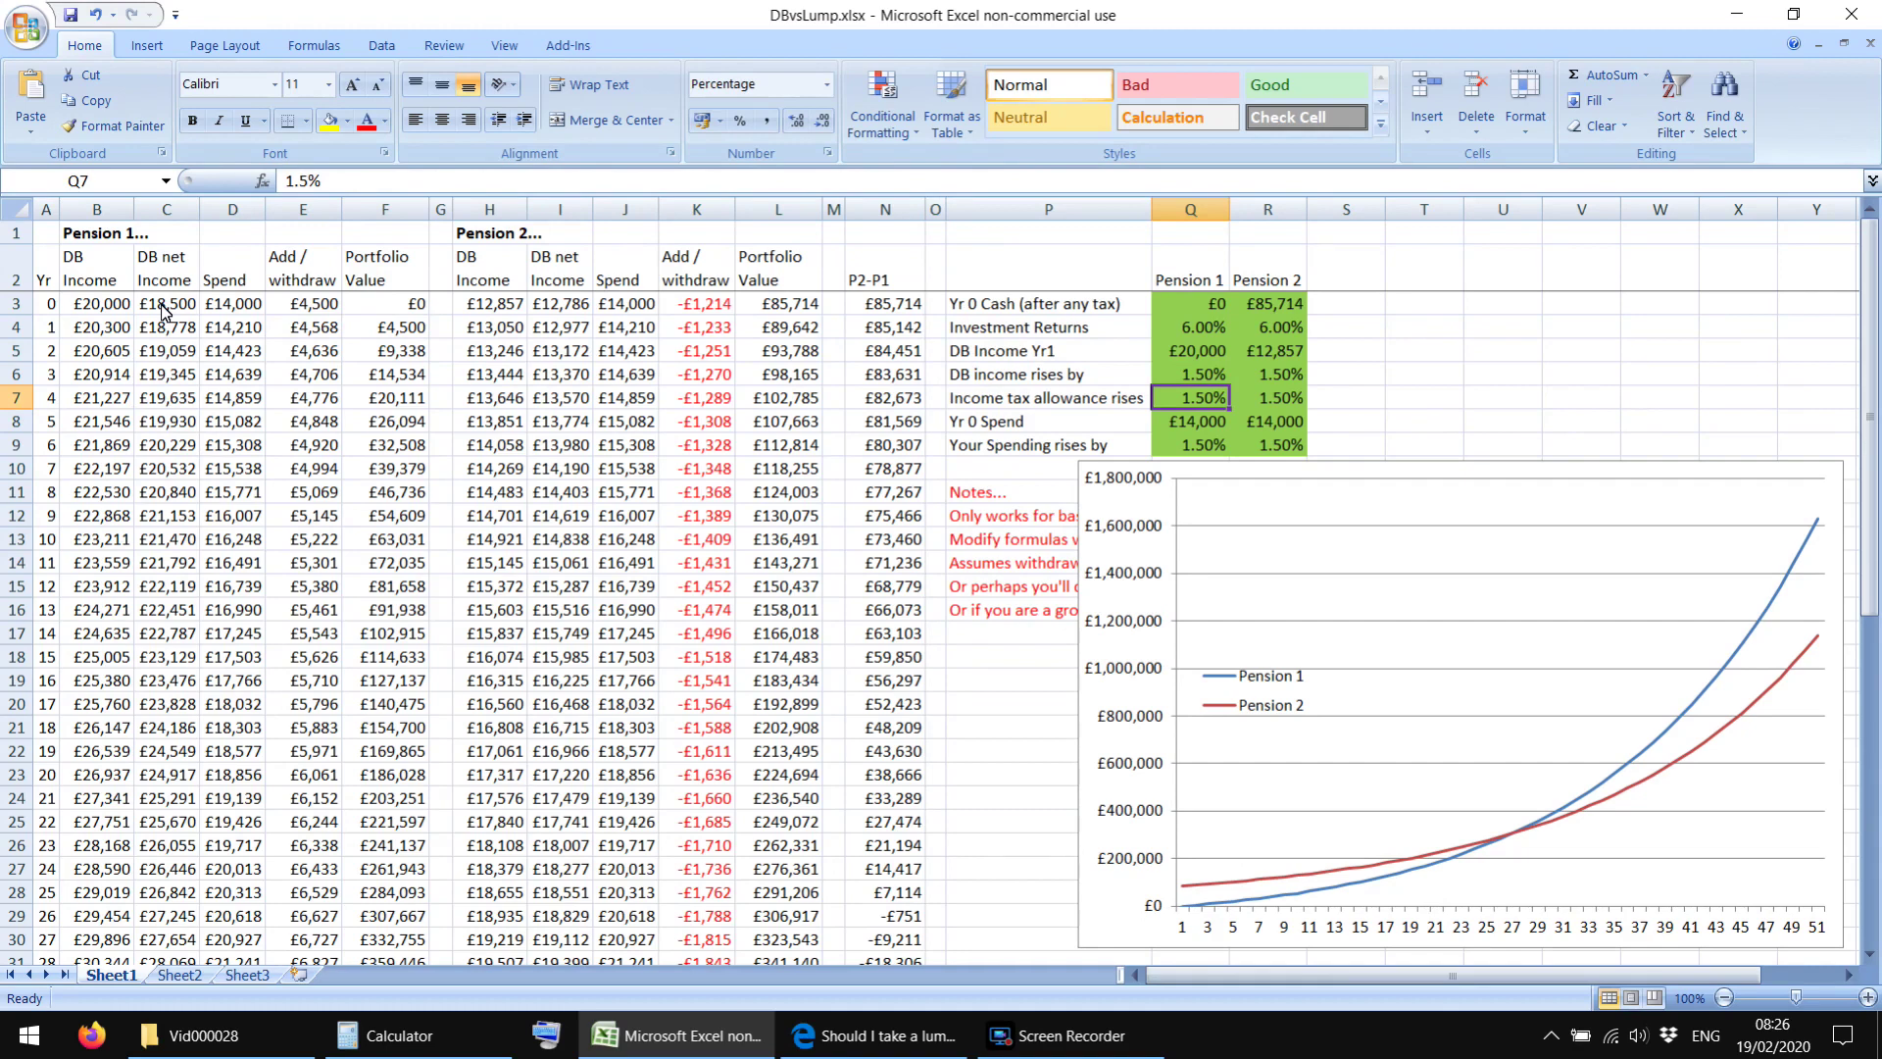
key(Right)
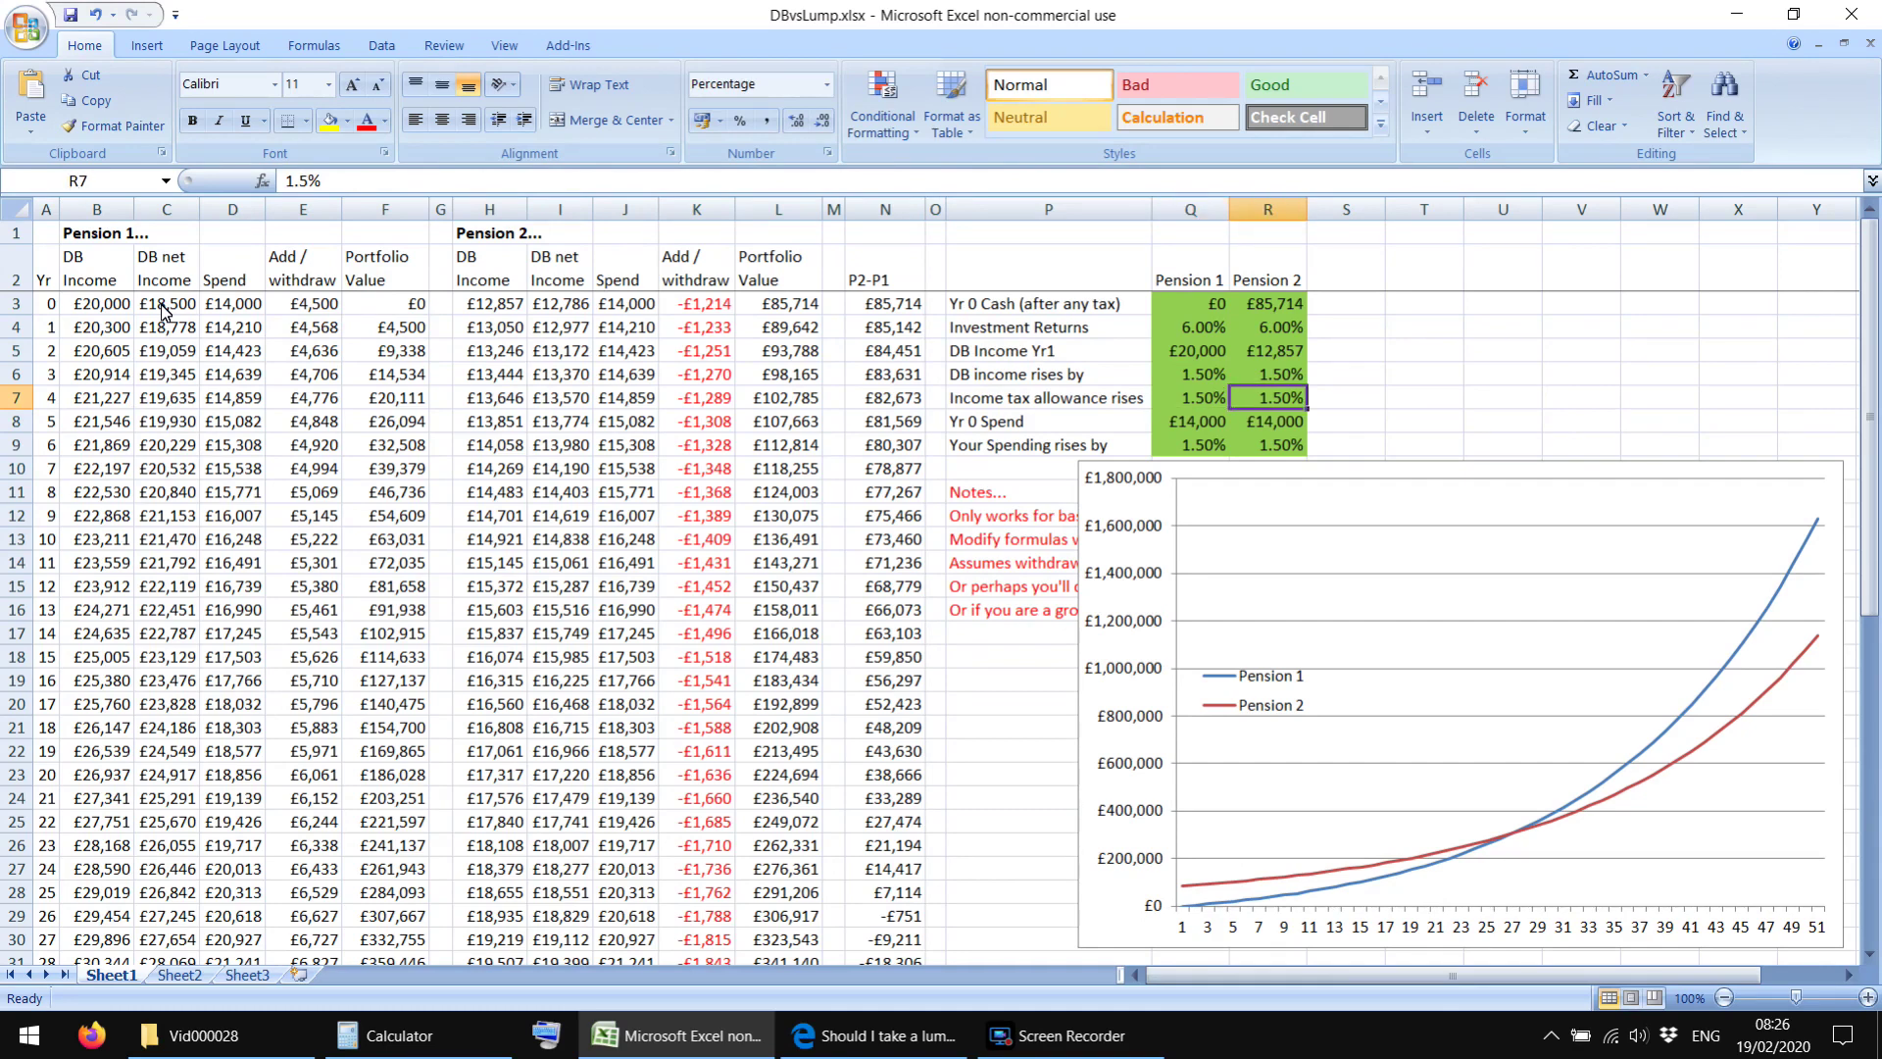
key(Down)
key(Left)
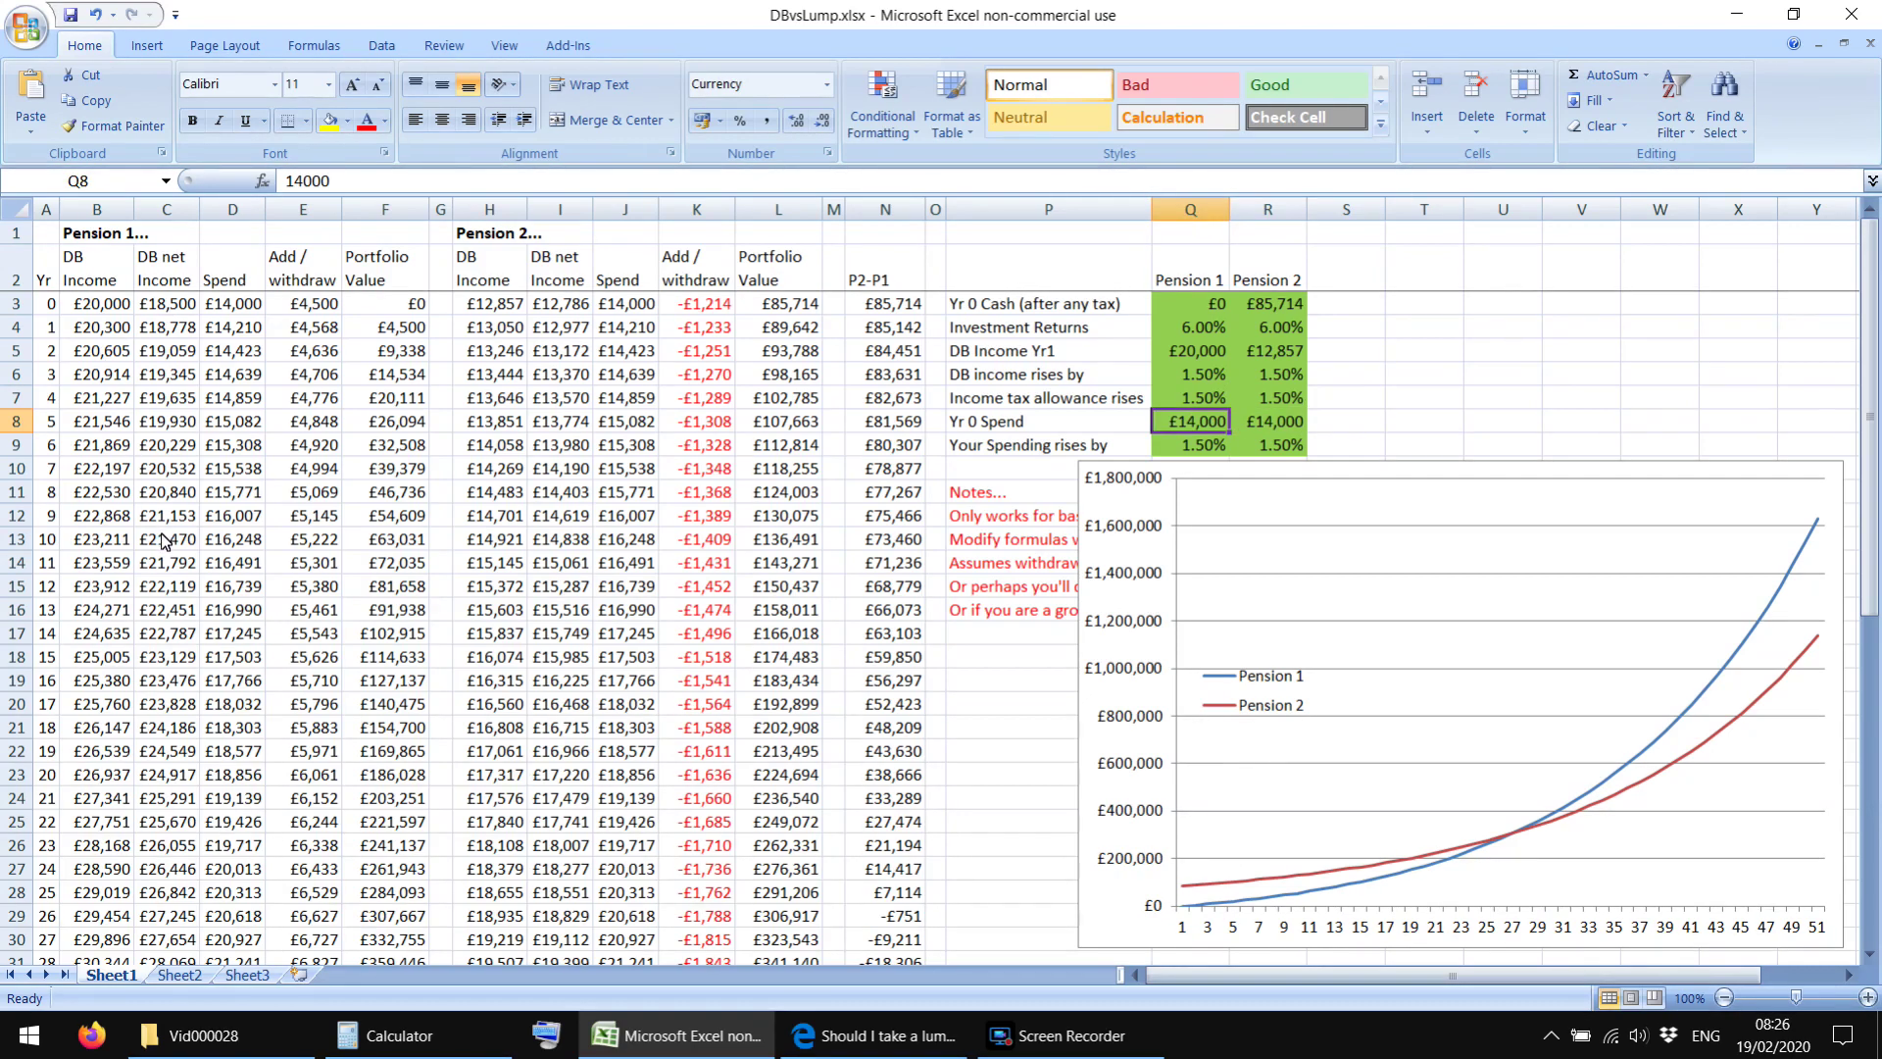
Step: Enter 18500 as the Year 0 spend for Pension 1 and Pension 2
text(1)
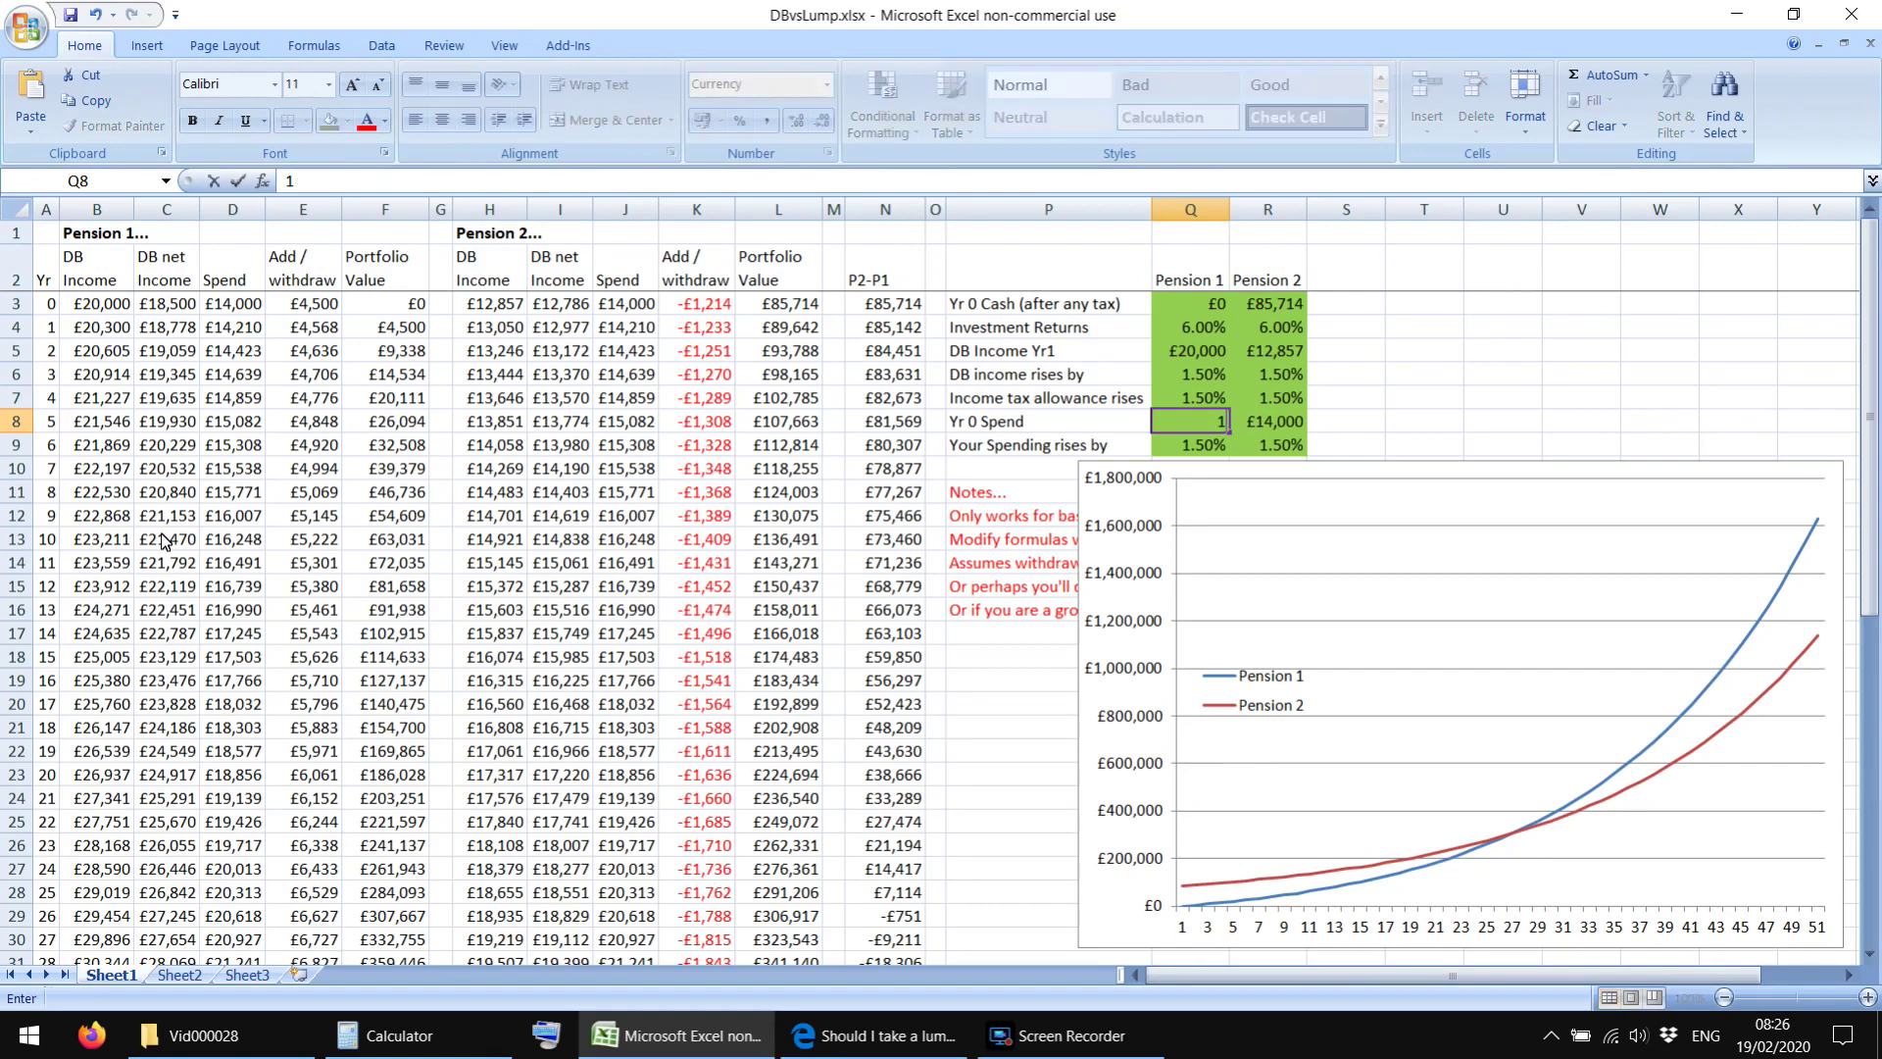
text(8500)
key(Return)
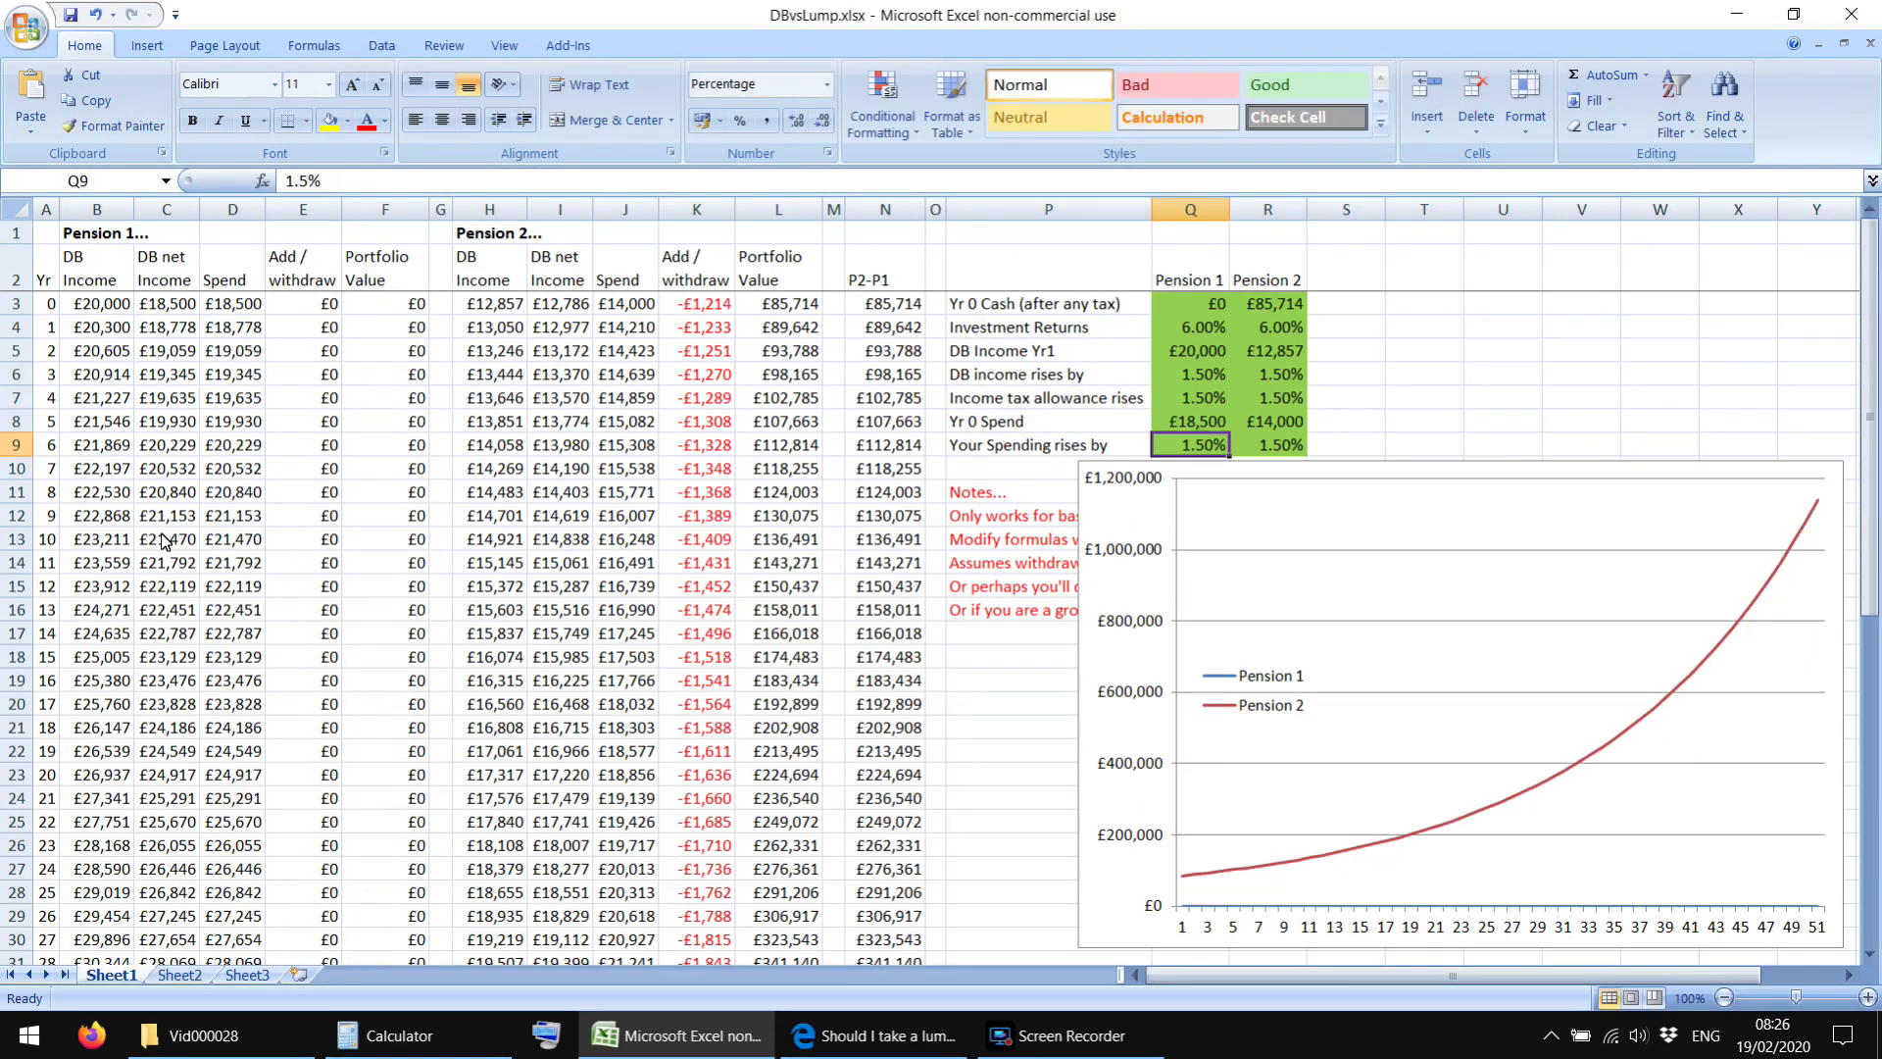
key(Up)
key(Right)
text(18500)
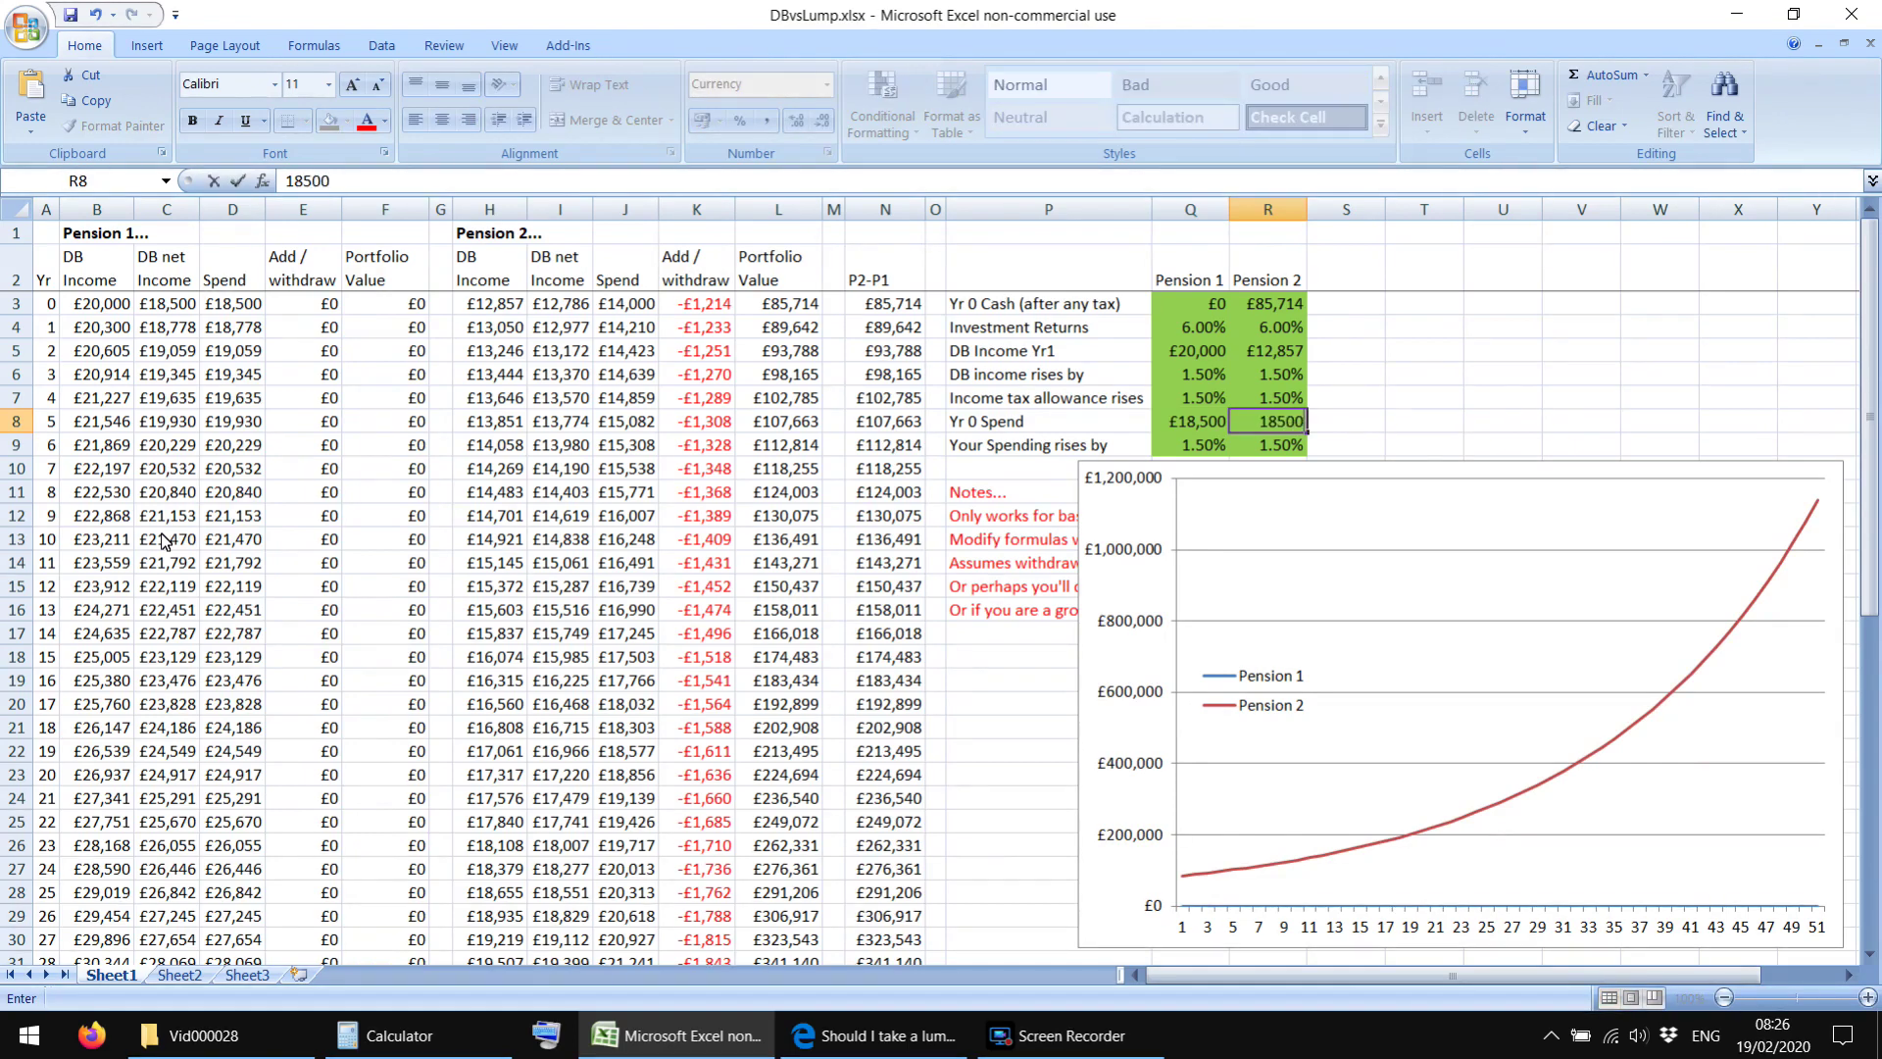
key(Return)
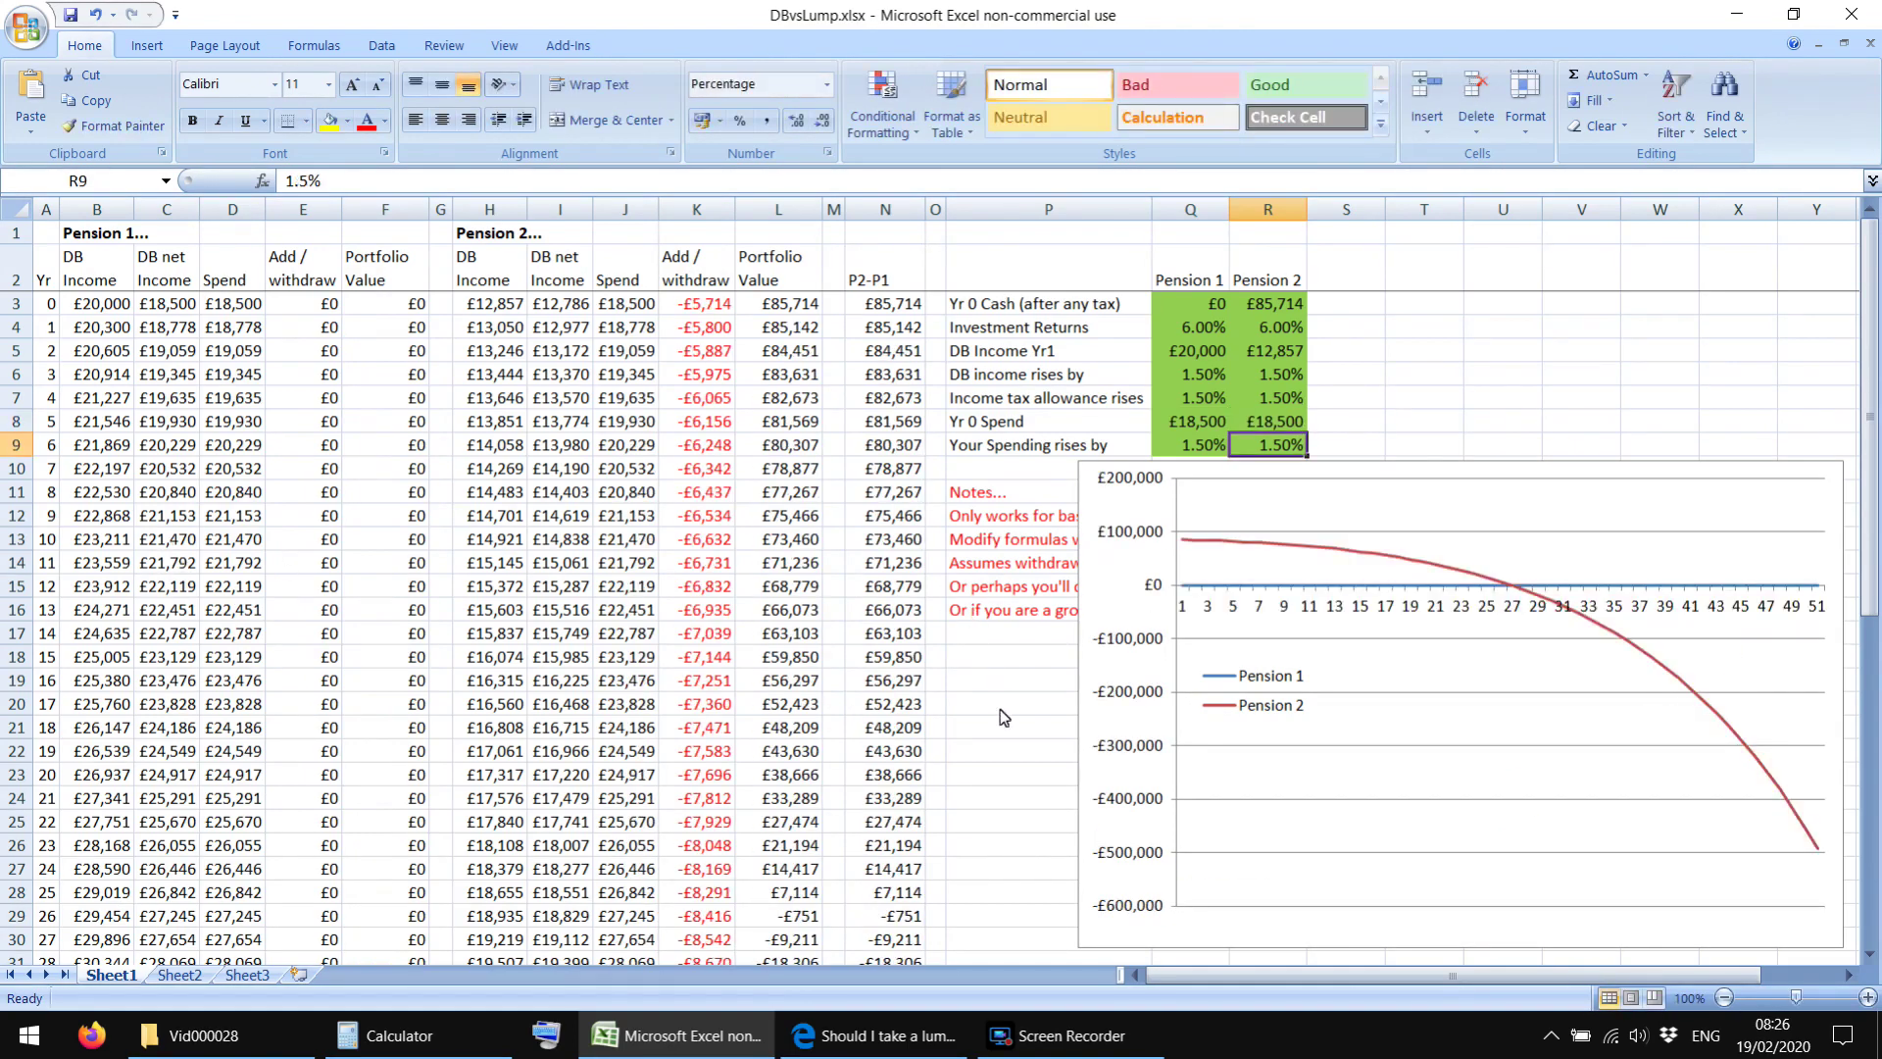
Step: Check the first year's DB net income formula and mark Pension 1's columns through Portfolio Value
click(1010, 681)
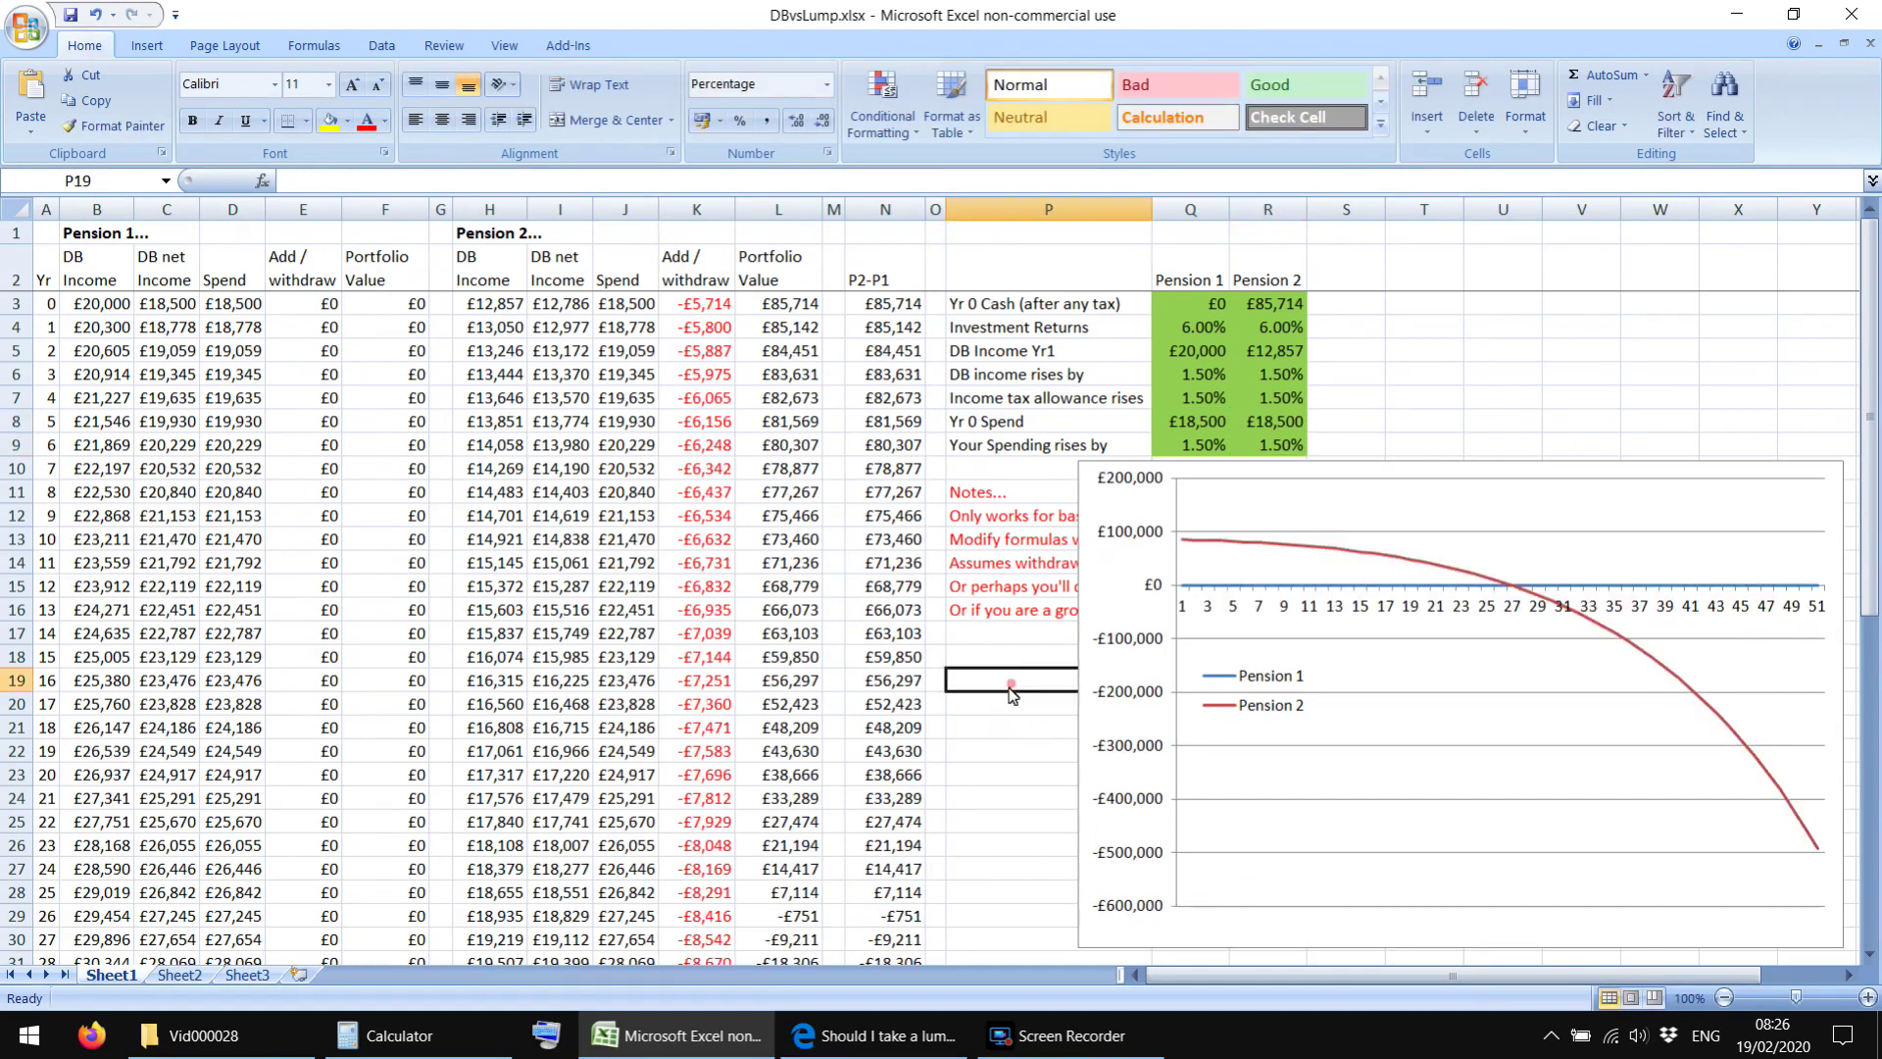
click(177, 308)
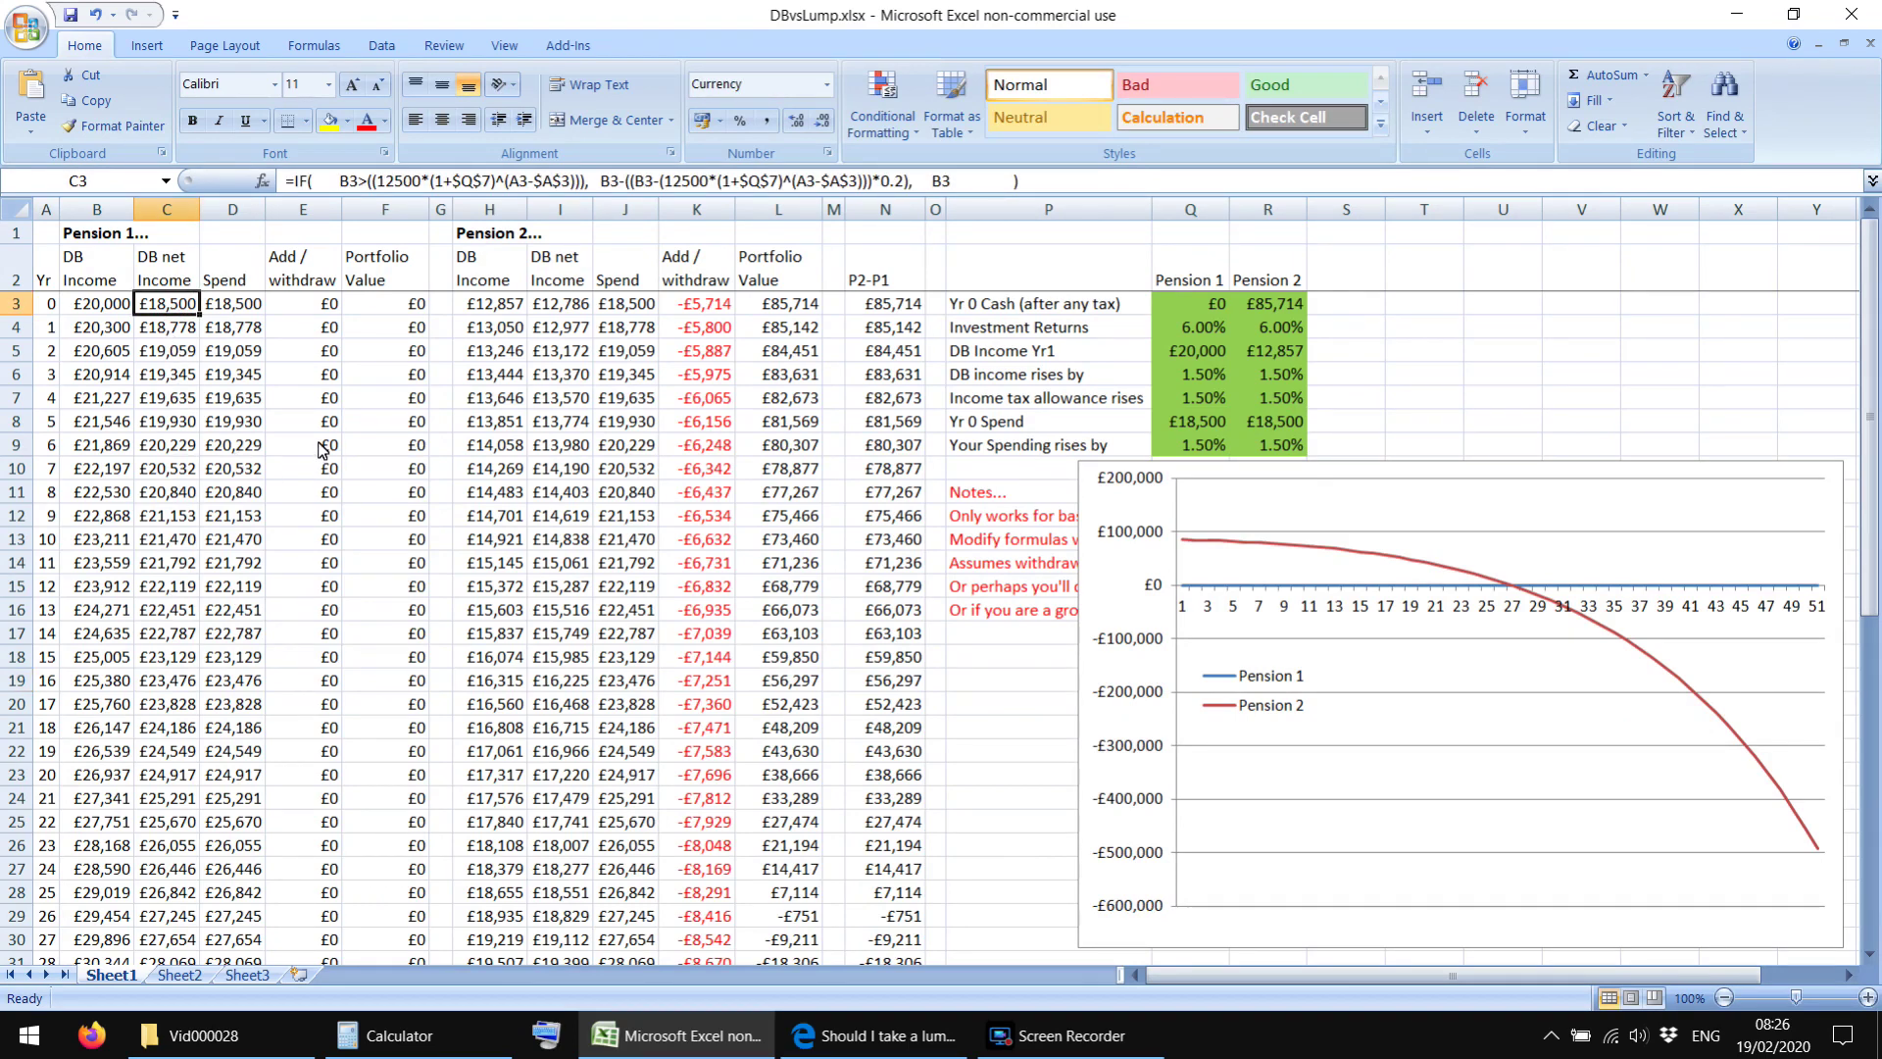
click(89, 262)
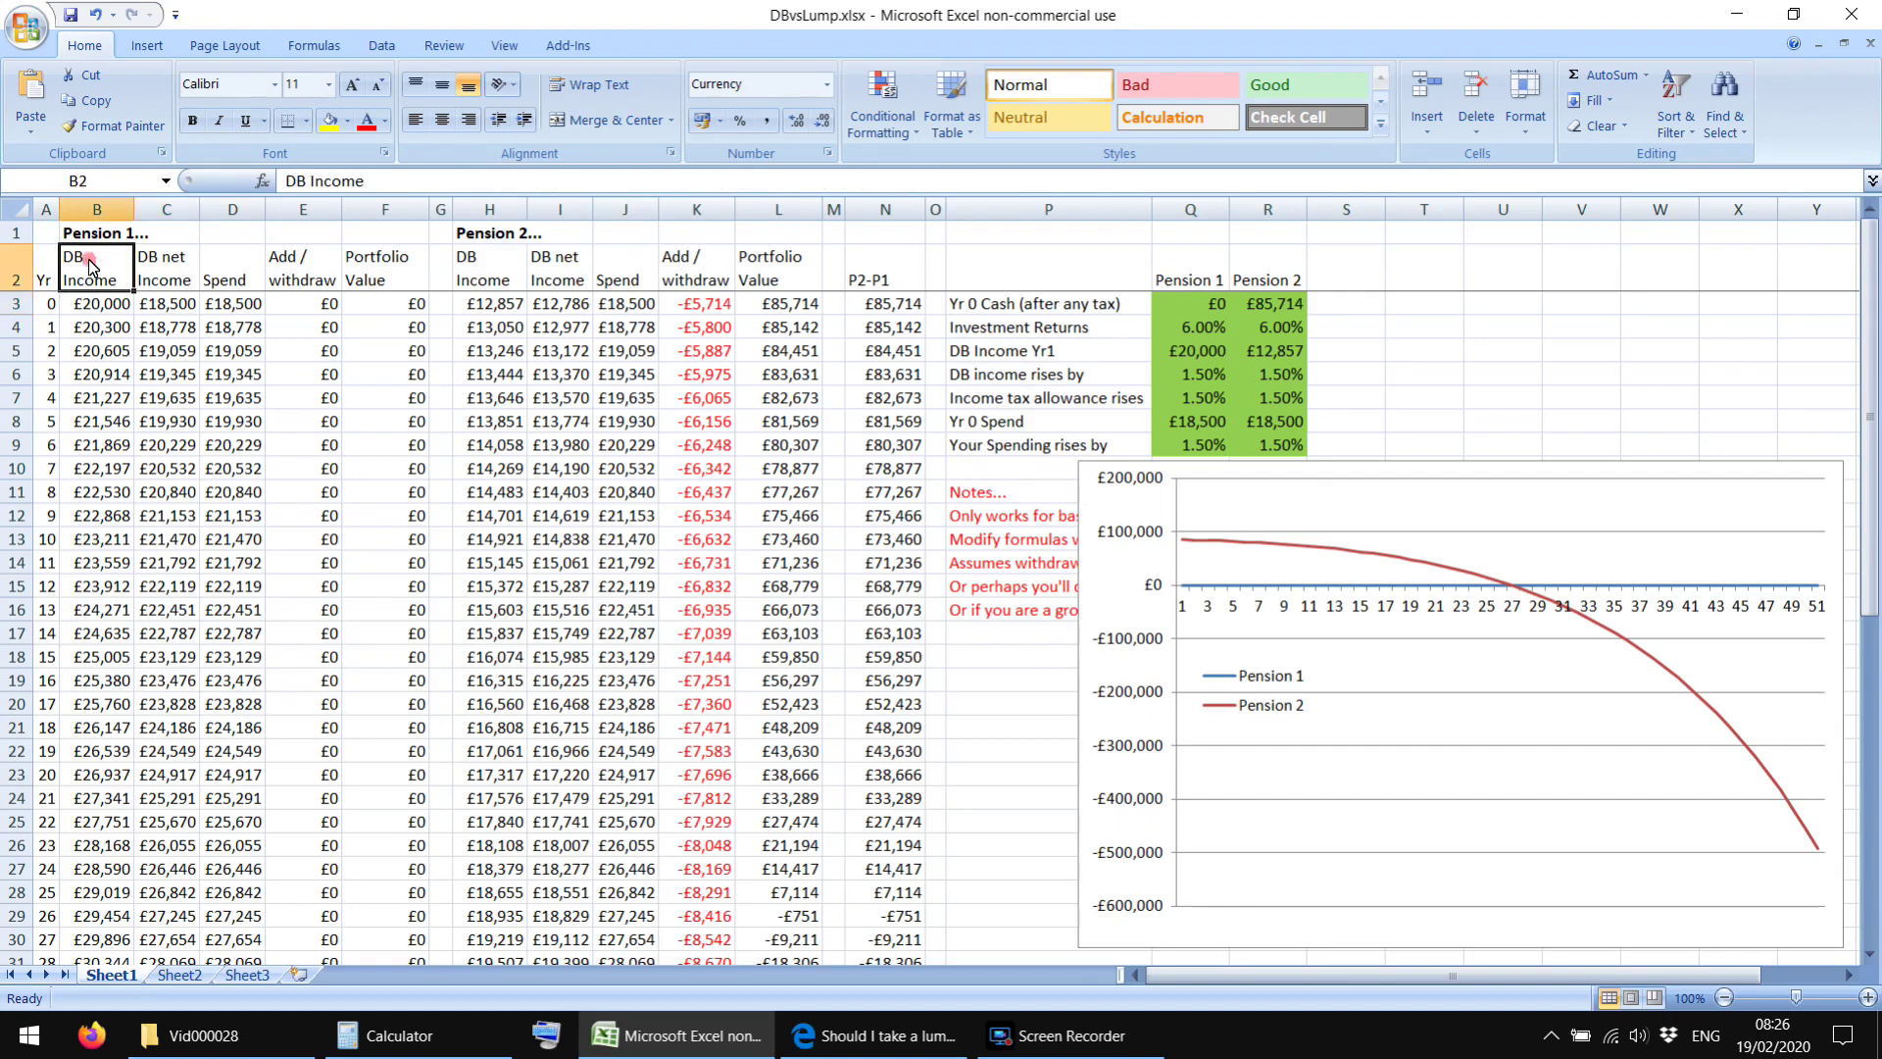
drag(89, 263, 363, 815)
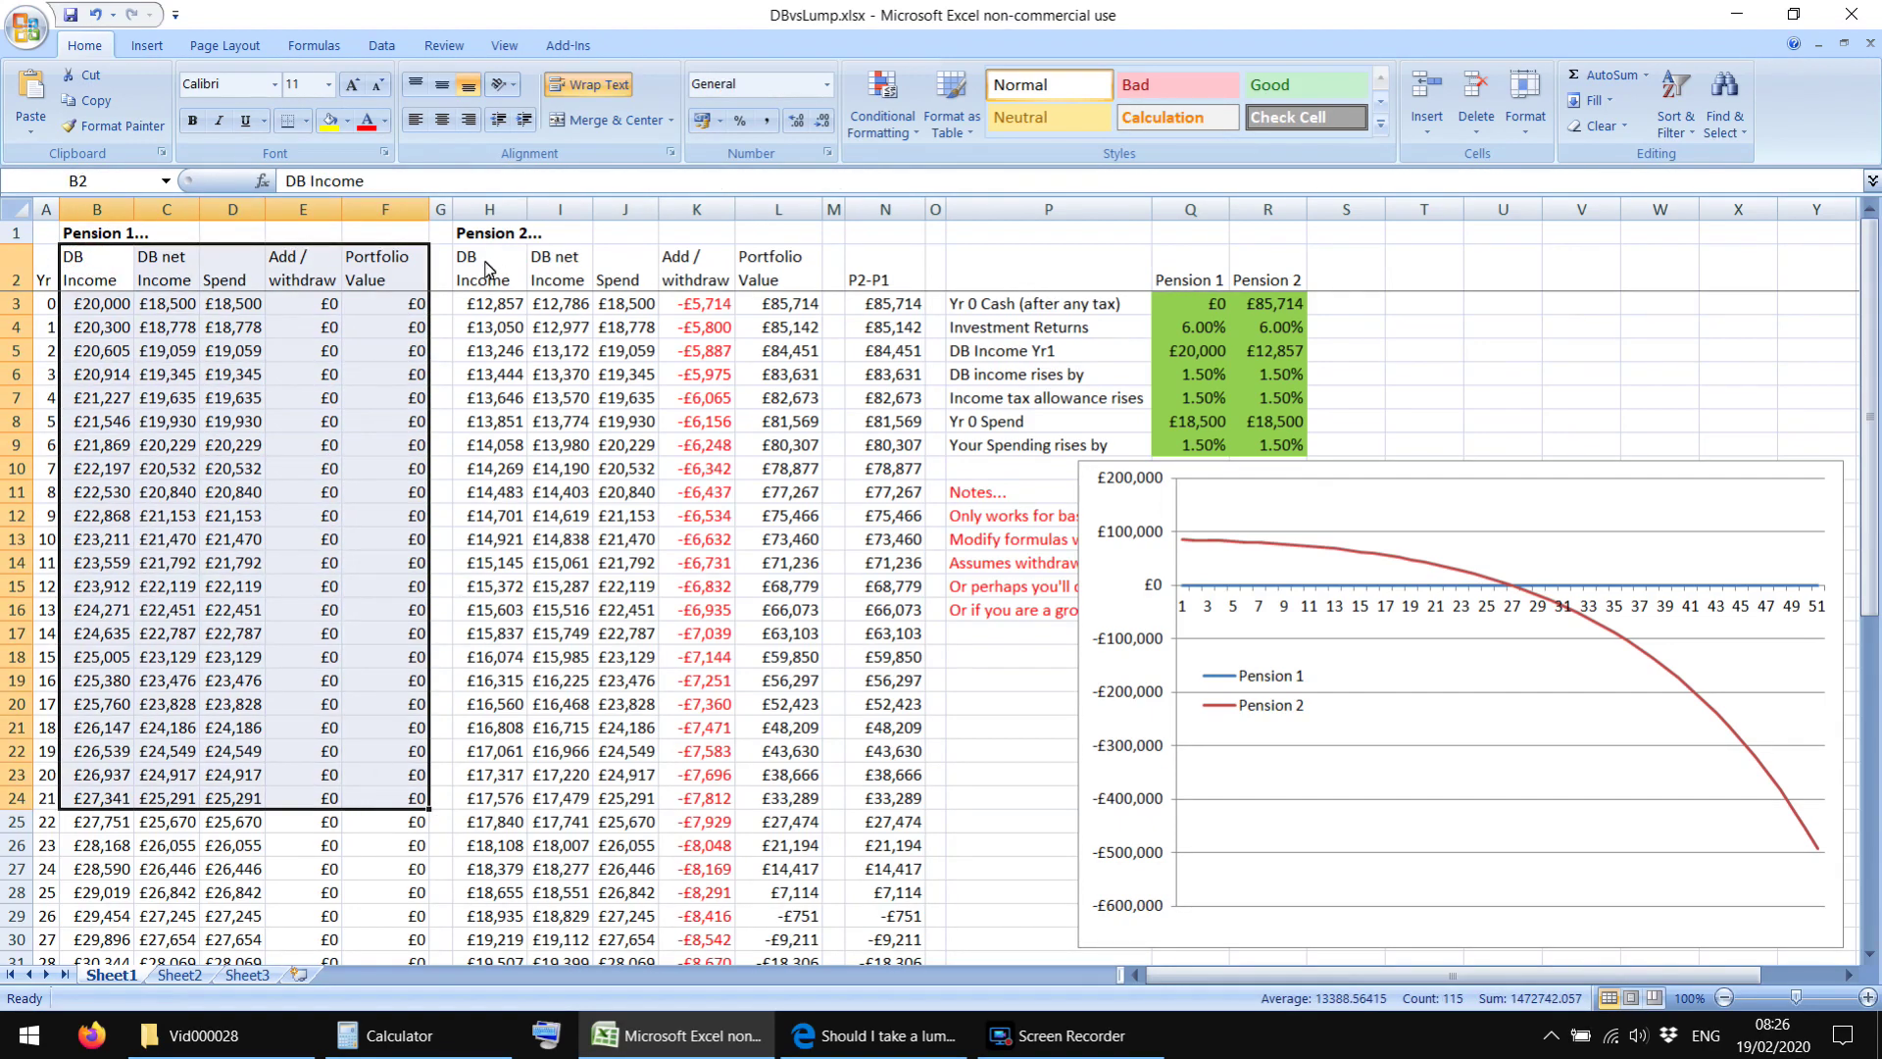
scroll(363, 503, down, 11)
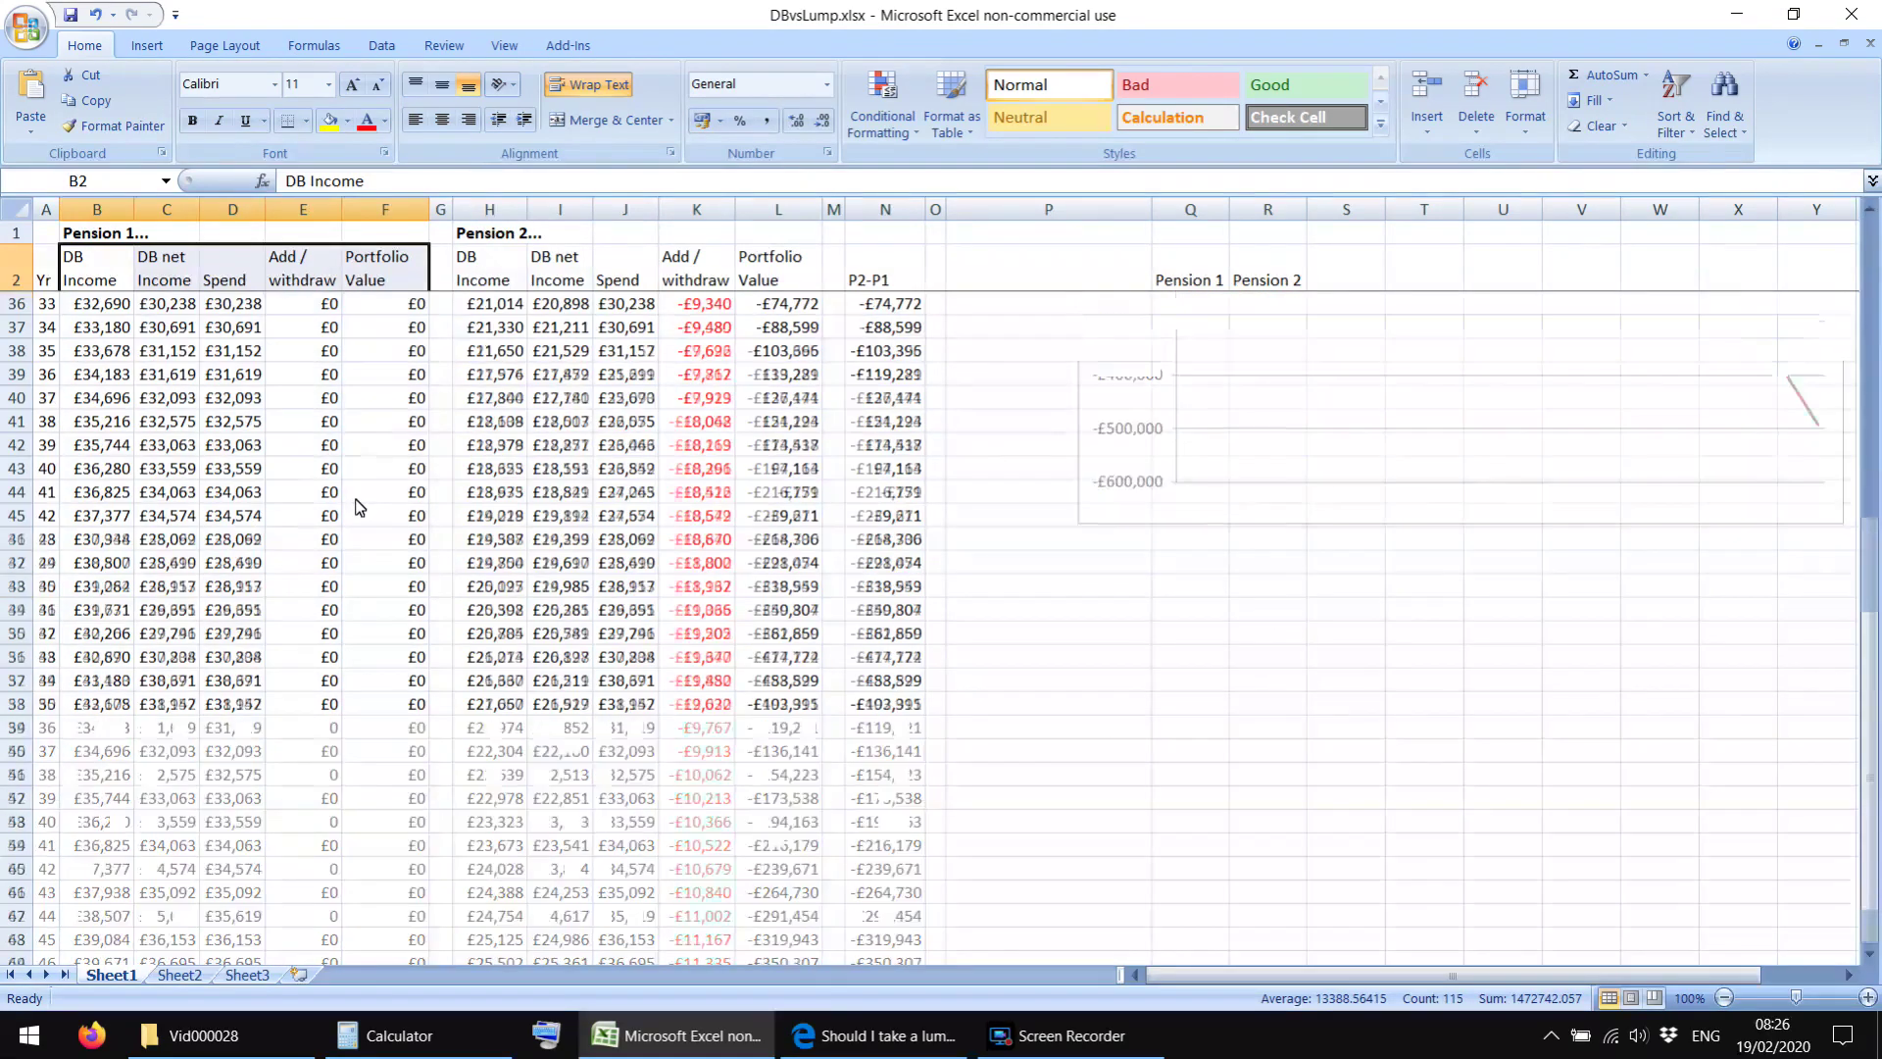
drag(311, 566, 391, 384)
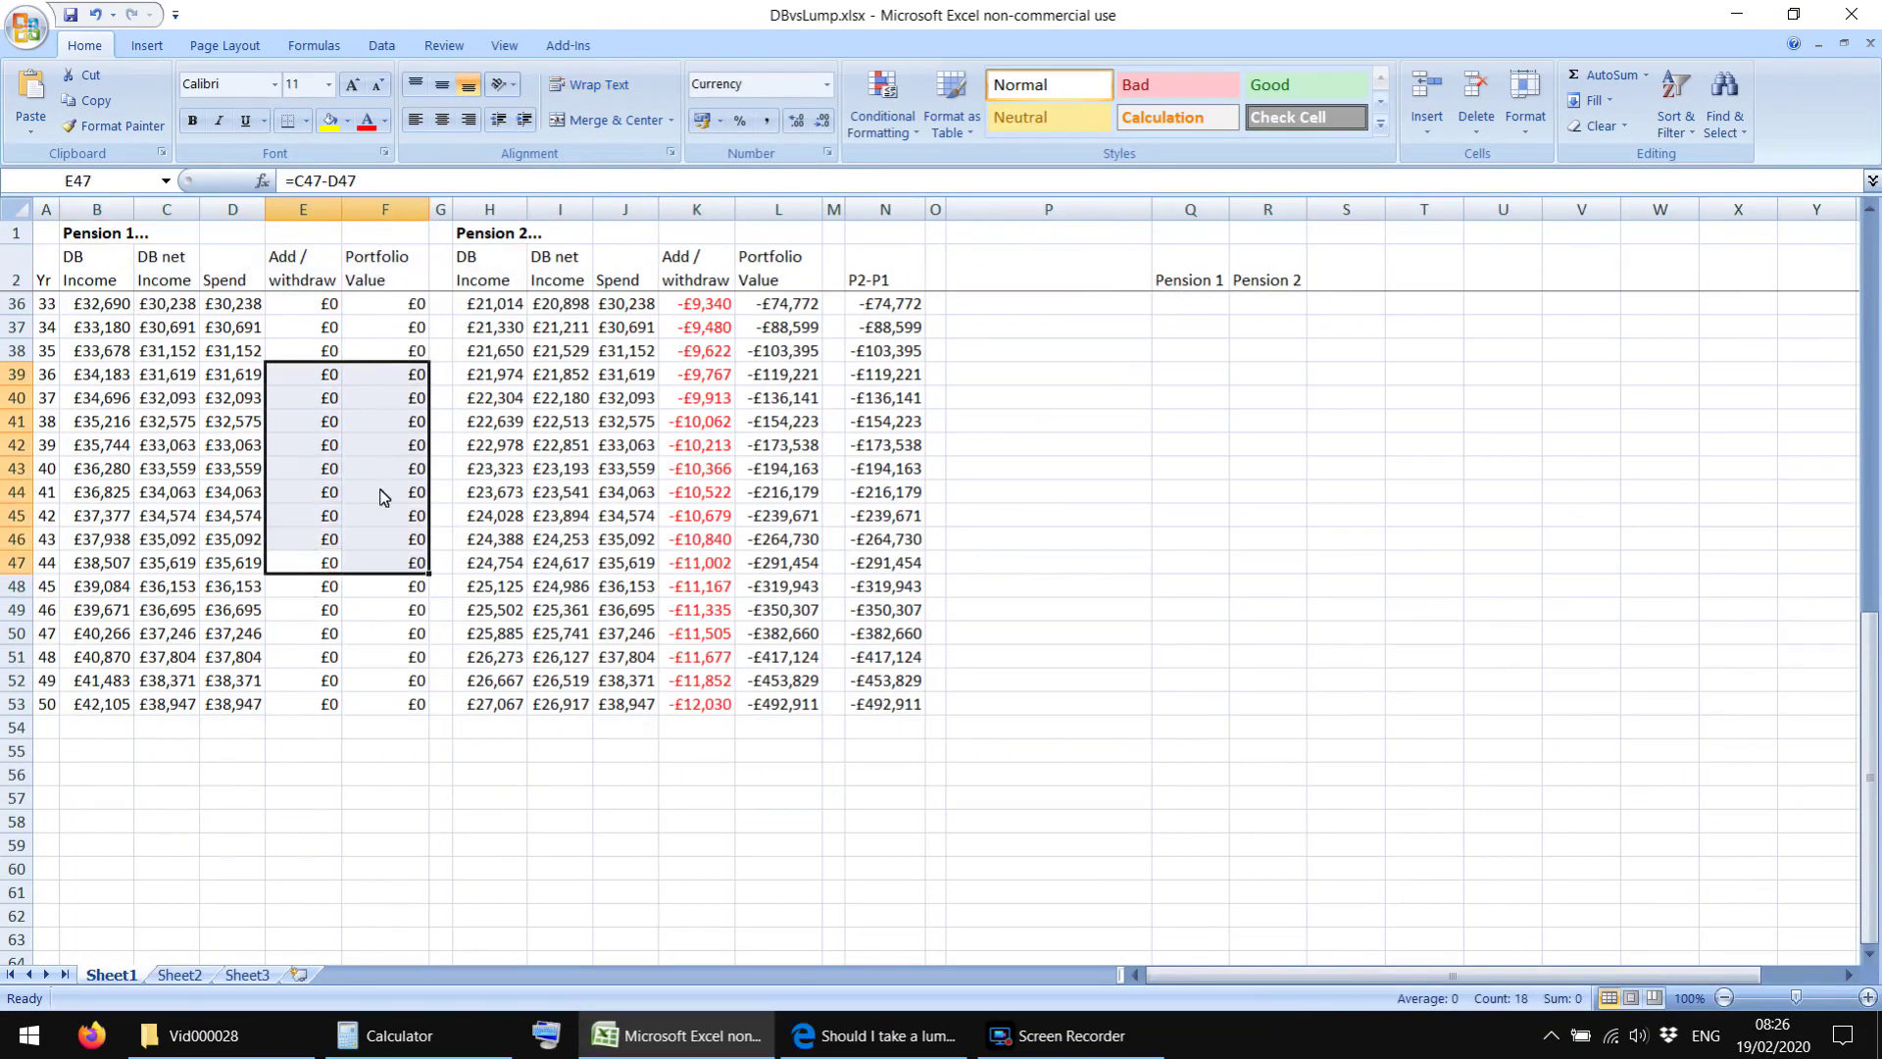
scroll(383, 496, up, 8)
scroll(383, 495, up, 3)
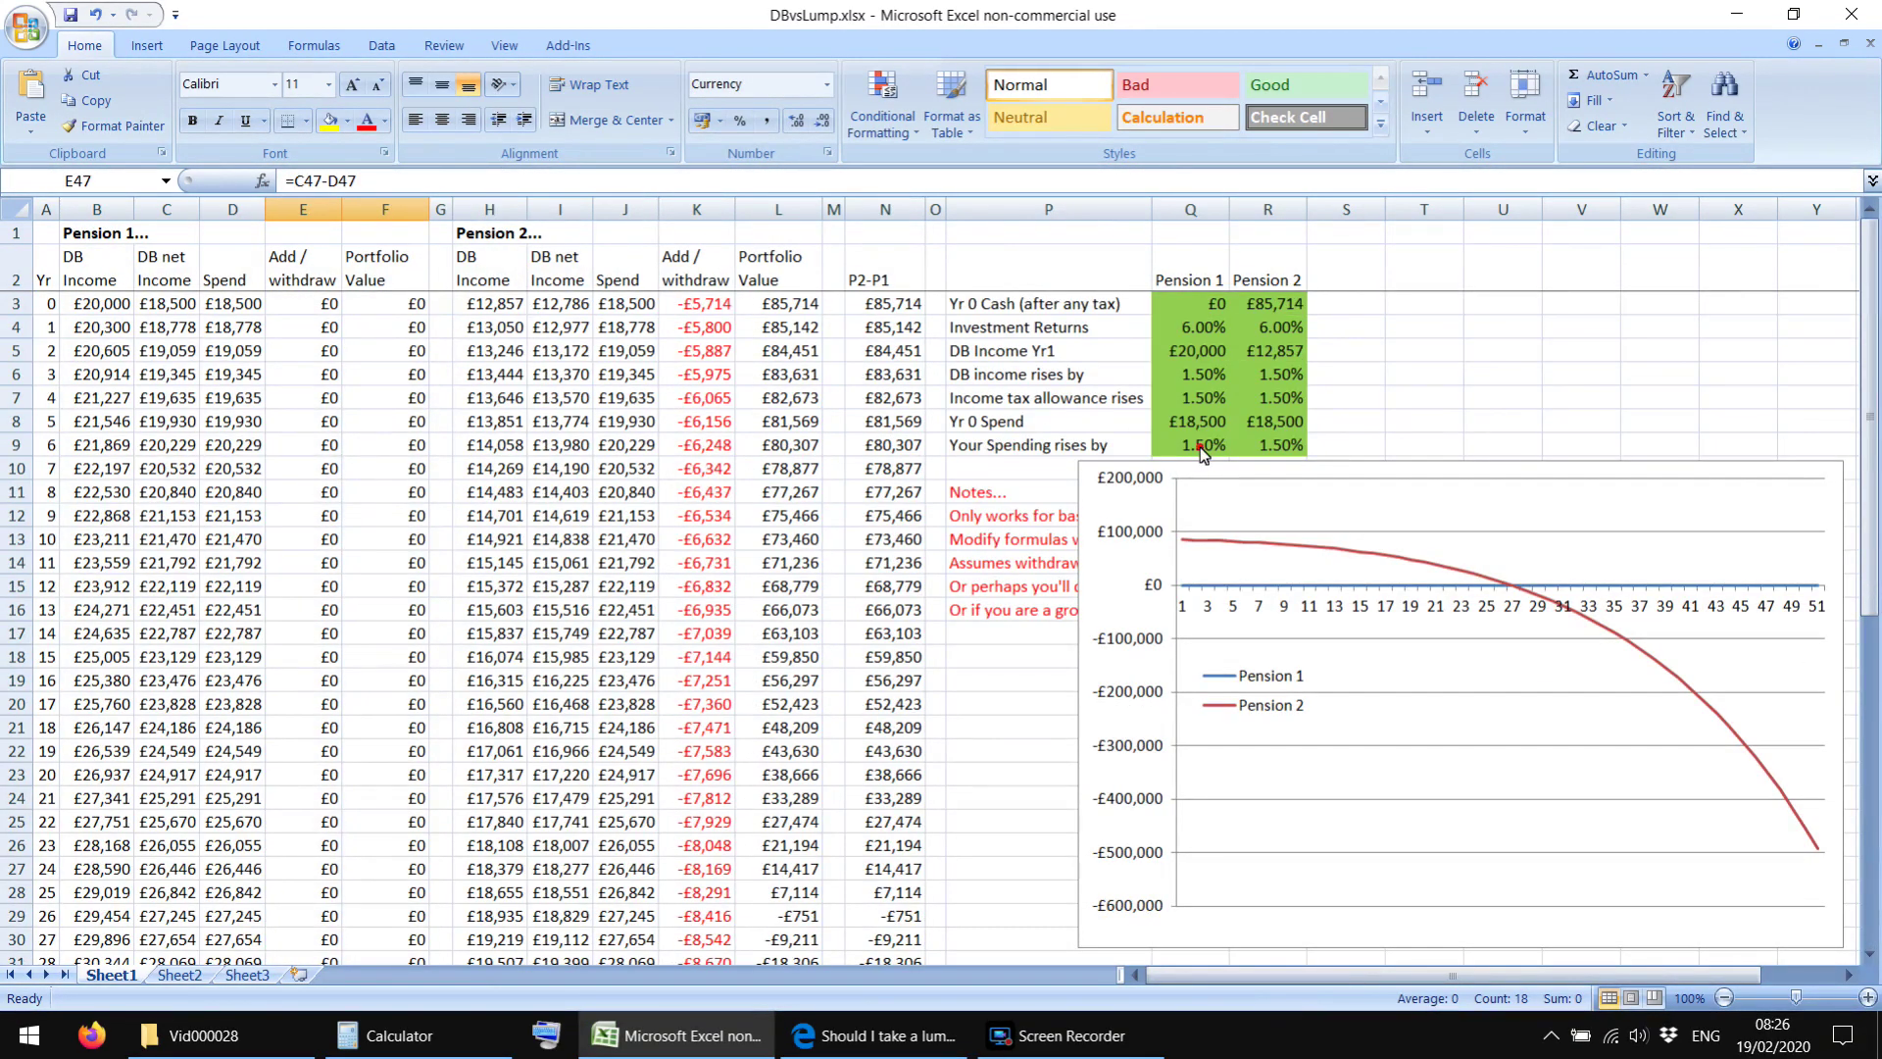
drag(1198, 445, 1285, 454)
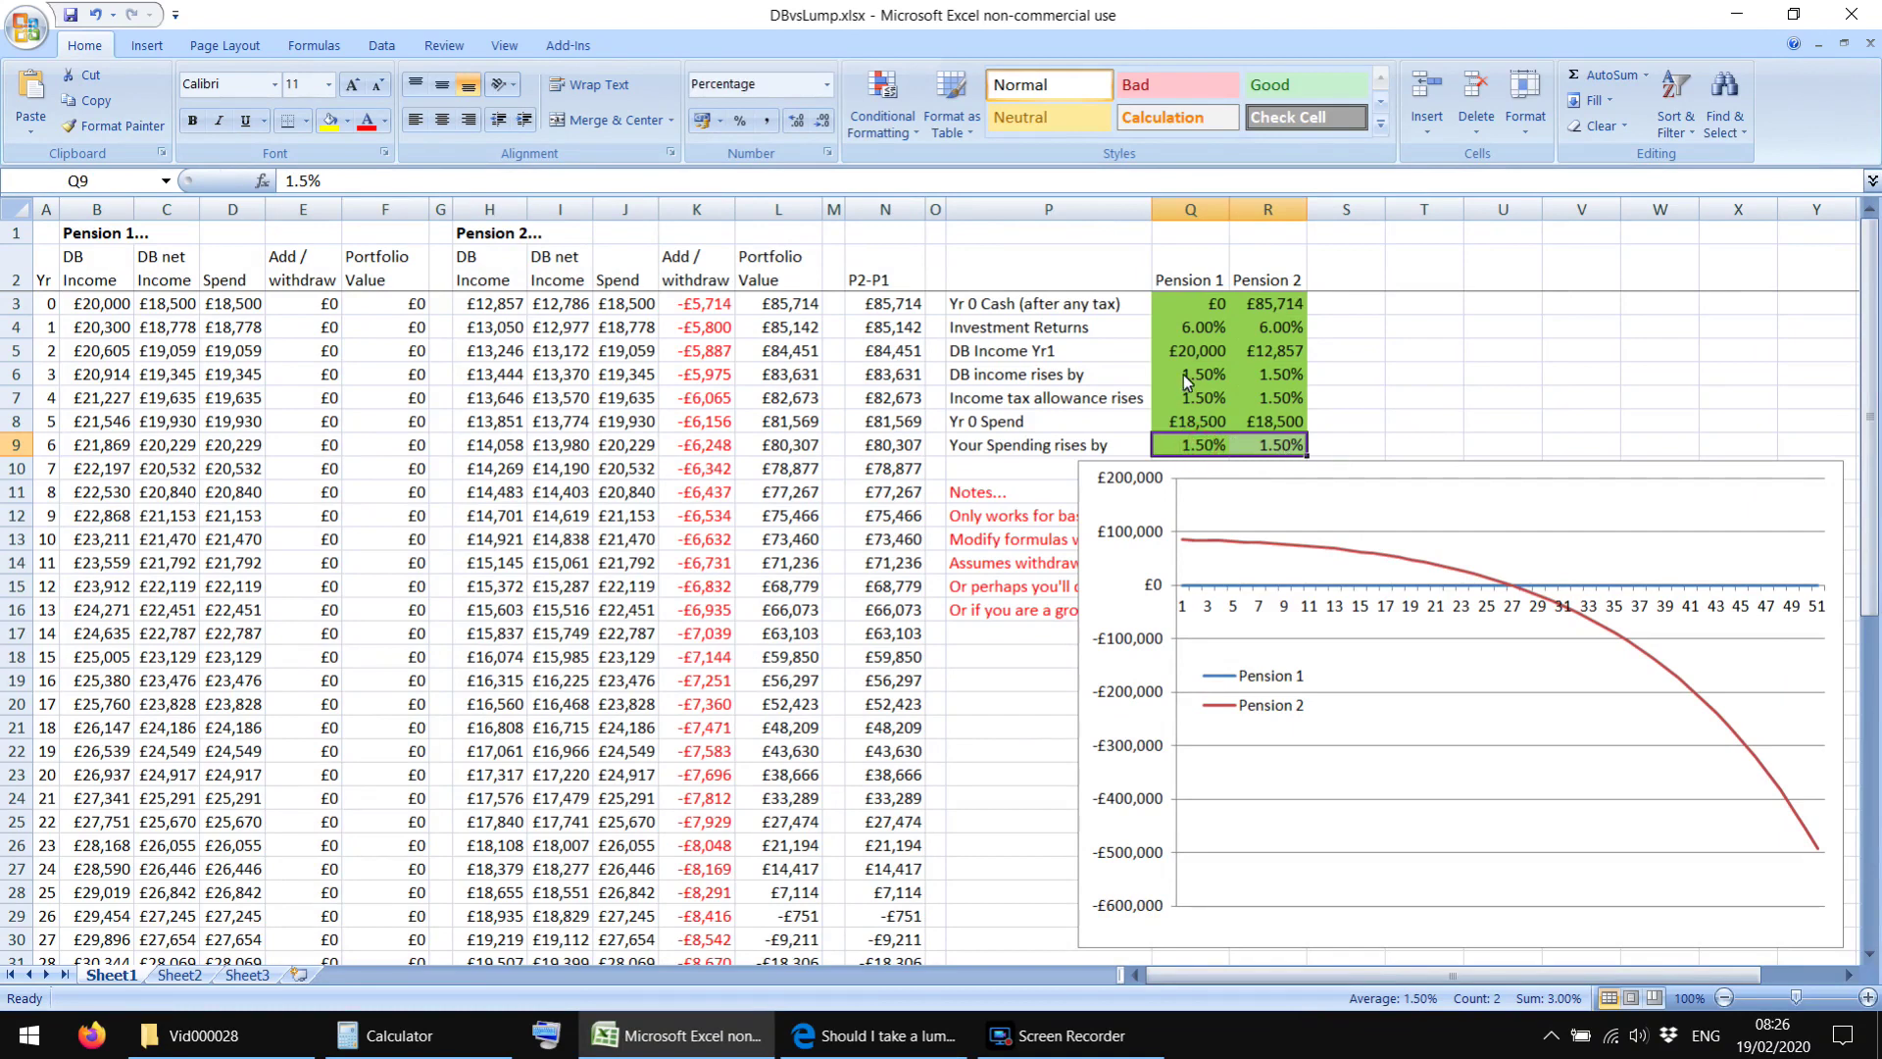
drag(1185, 375, 1245, 375)
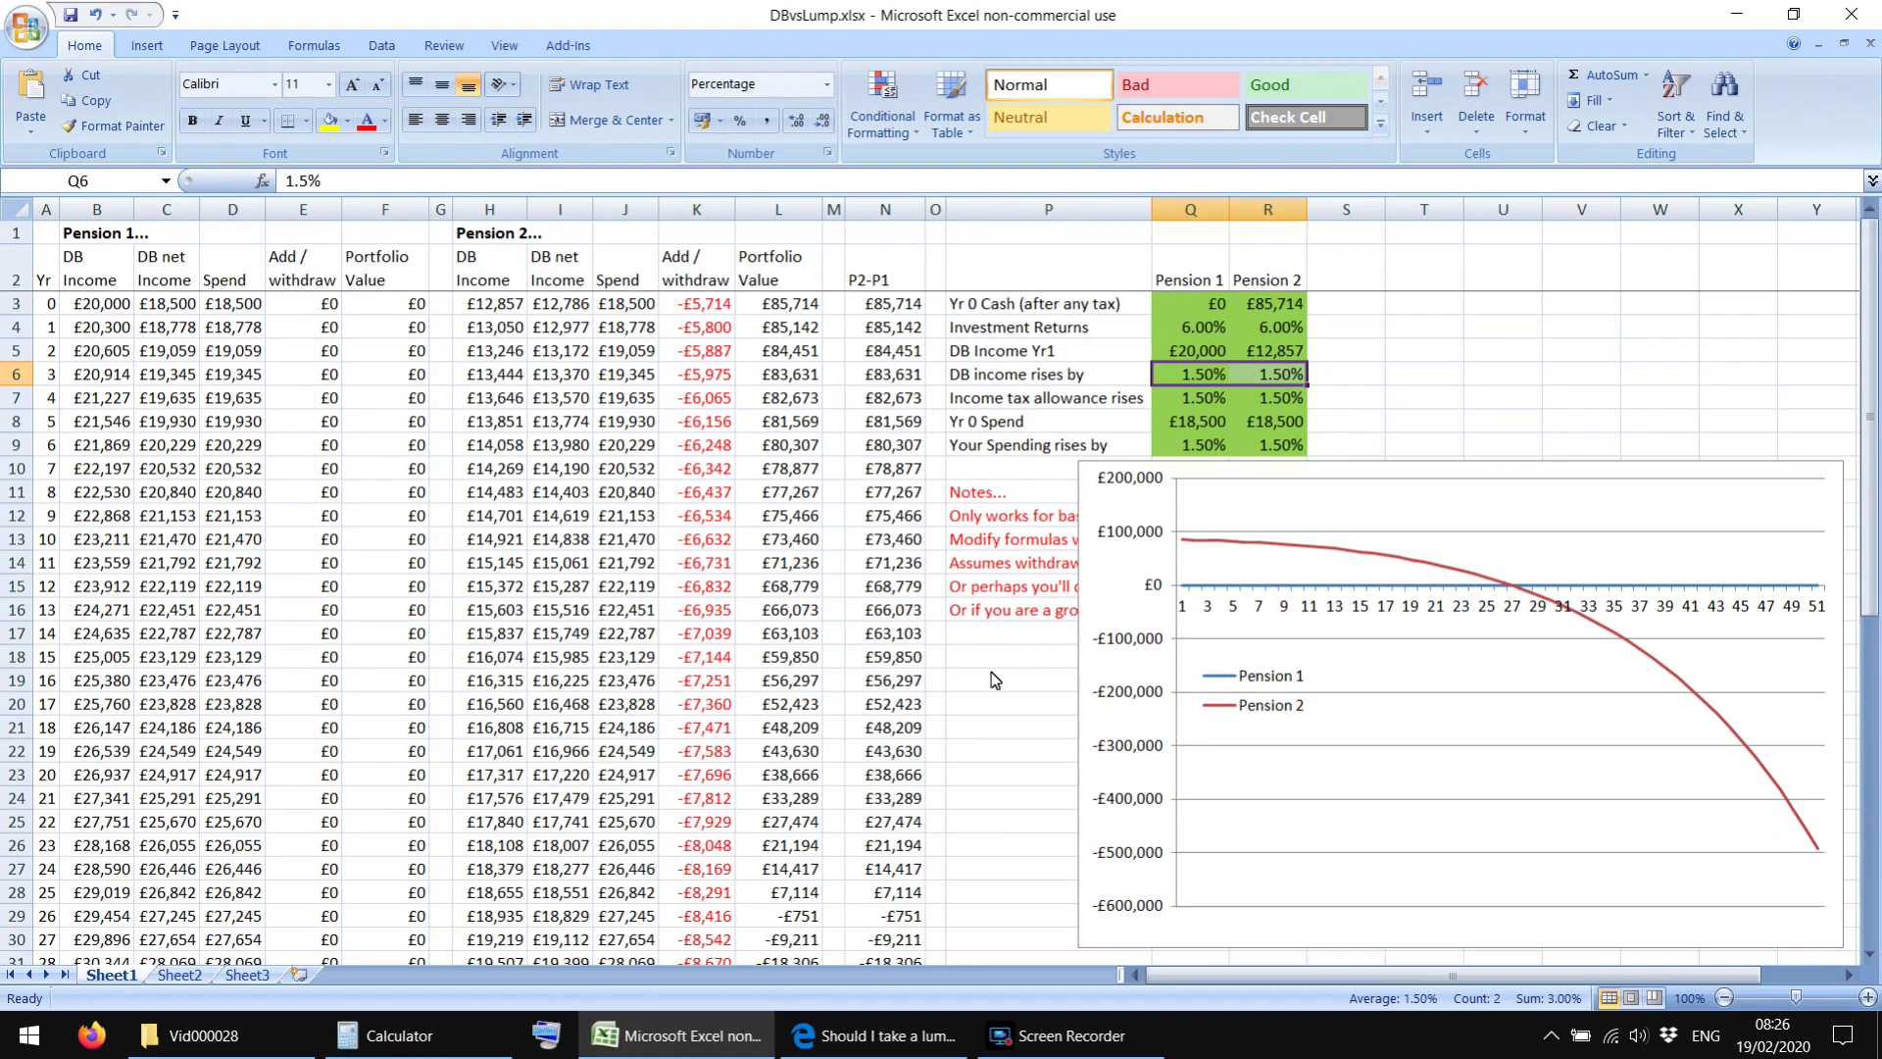
key(Down)
key(Down)
Step: Enter 18000 as the Year 0 spend in Q8 and R8
text(18000)
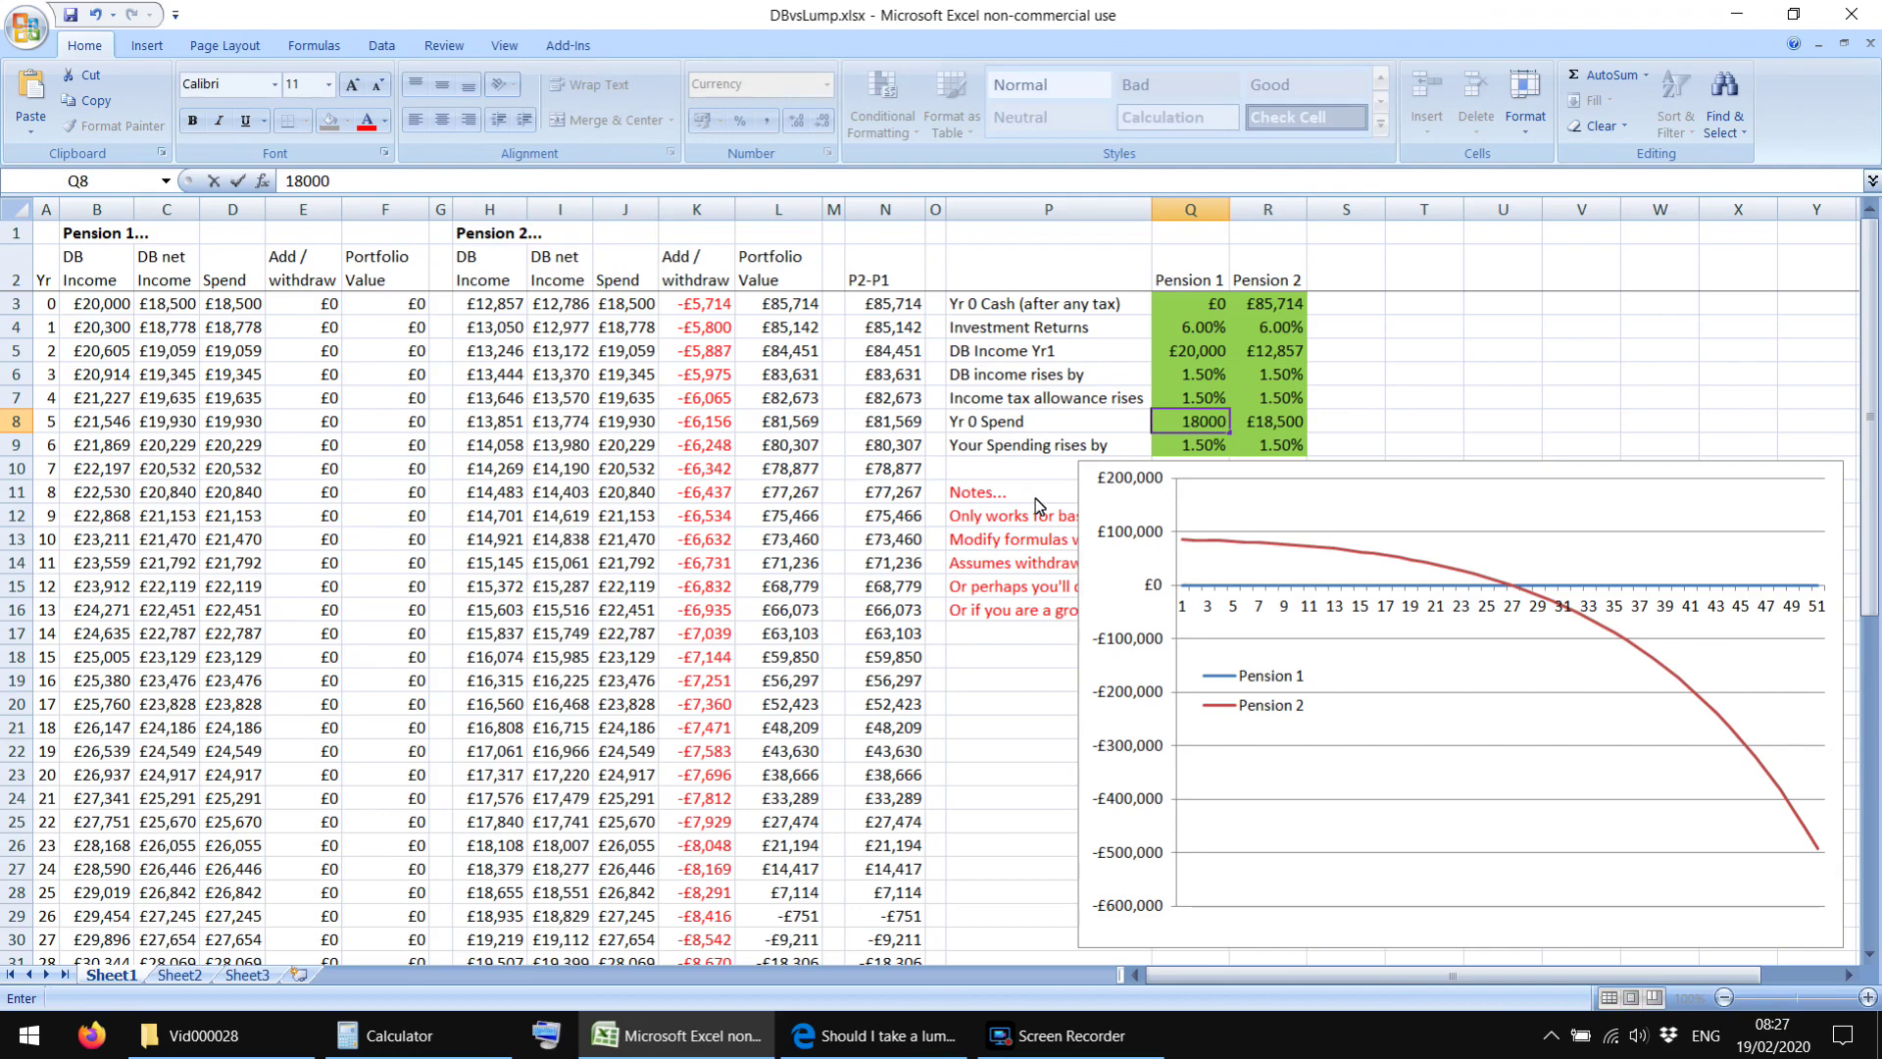
key(Tab)
text(18000)
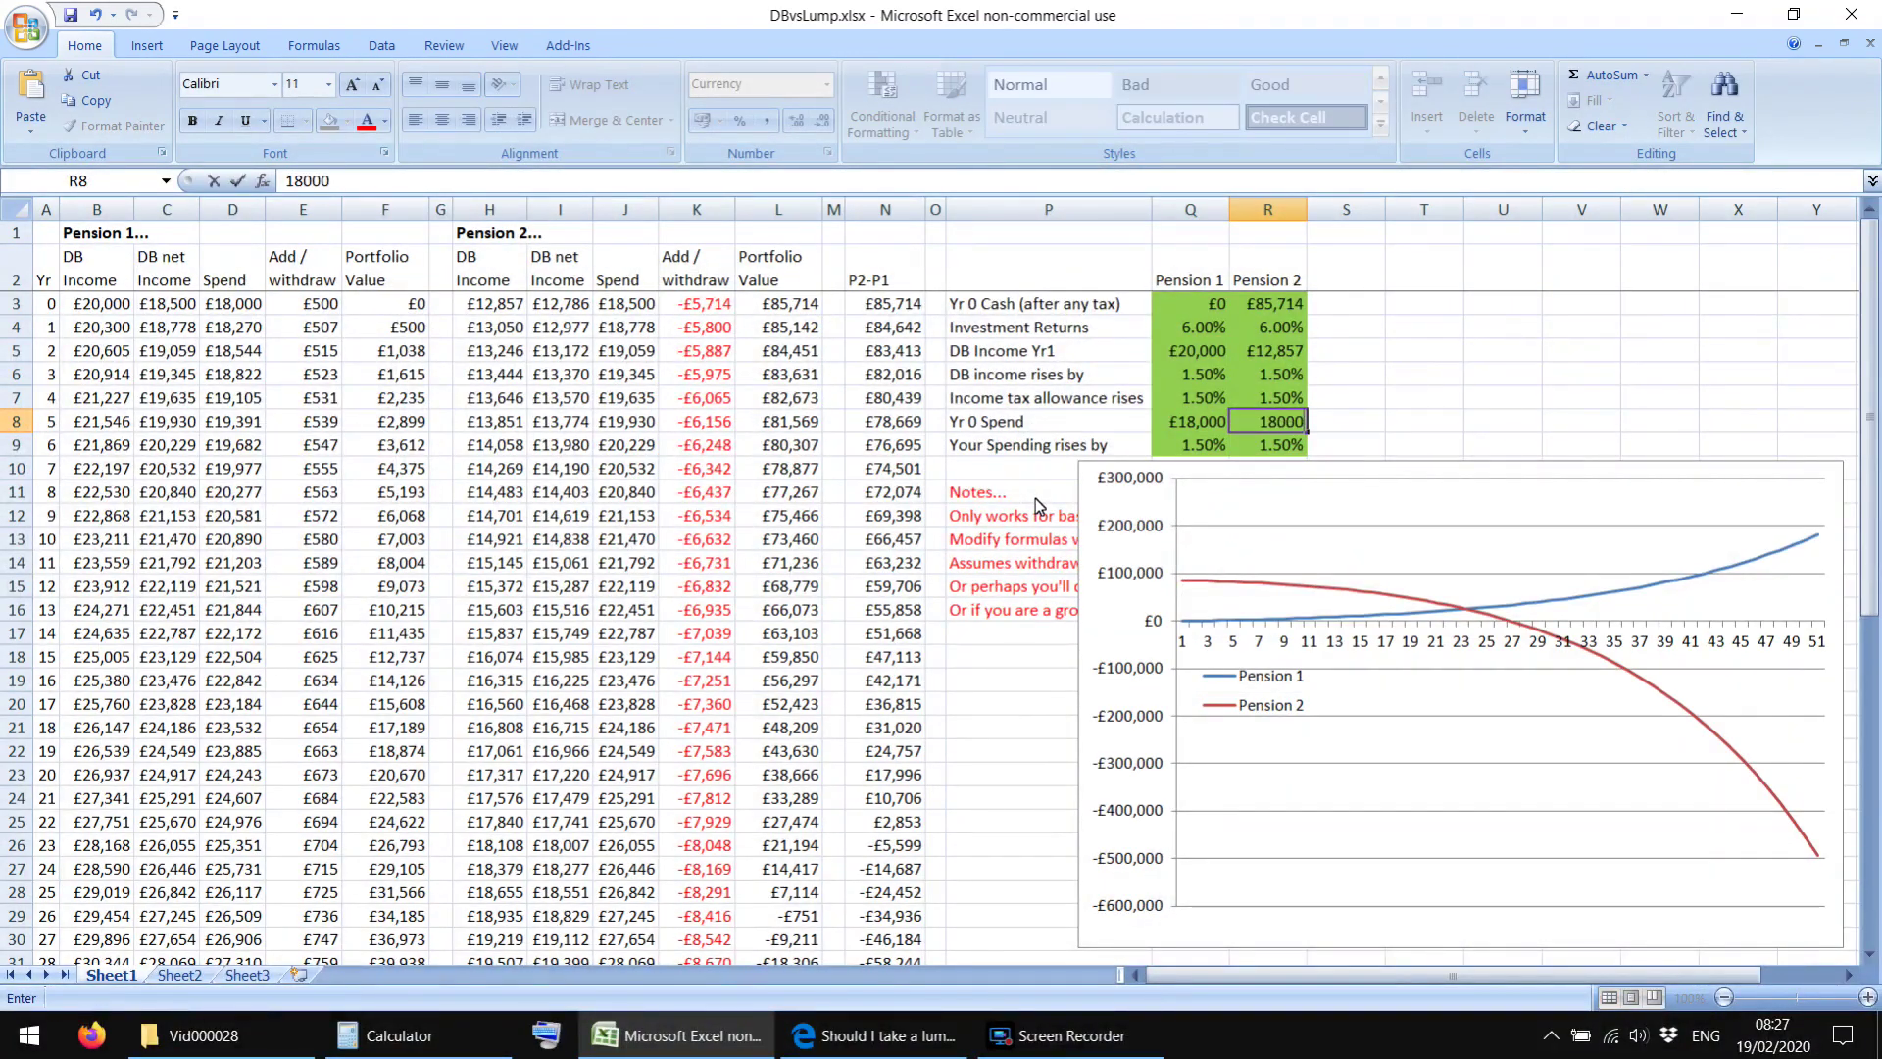
key(Return)
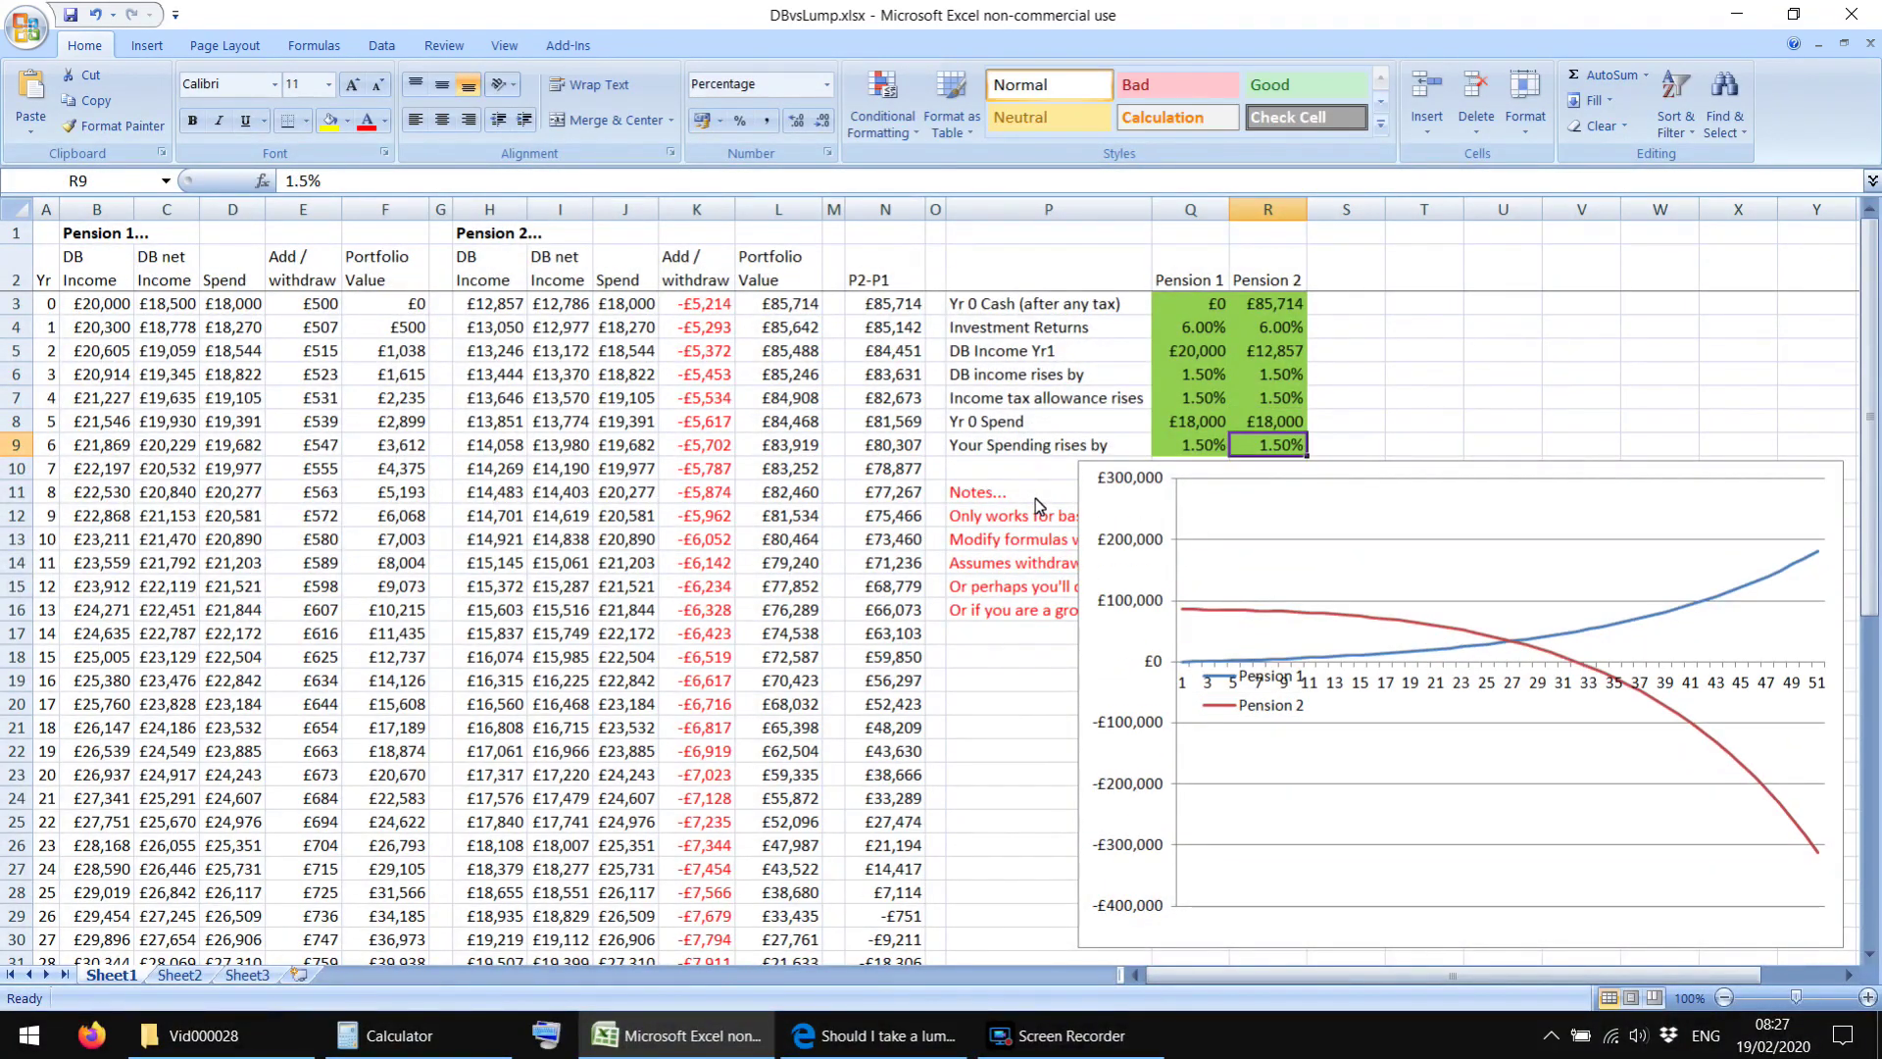
Step: Check Pension 1's add/withdraw and Portfolio Value figures through the final year
key(Down)
key(Left)
key(Left)
key(Left)
key(Left)
key(Left)
key(Left)
key(Left)
key(Left)
key(Left)
key(Left)
key(Left)
key(Up)
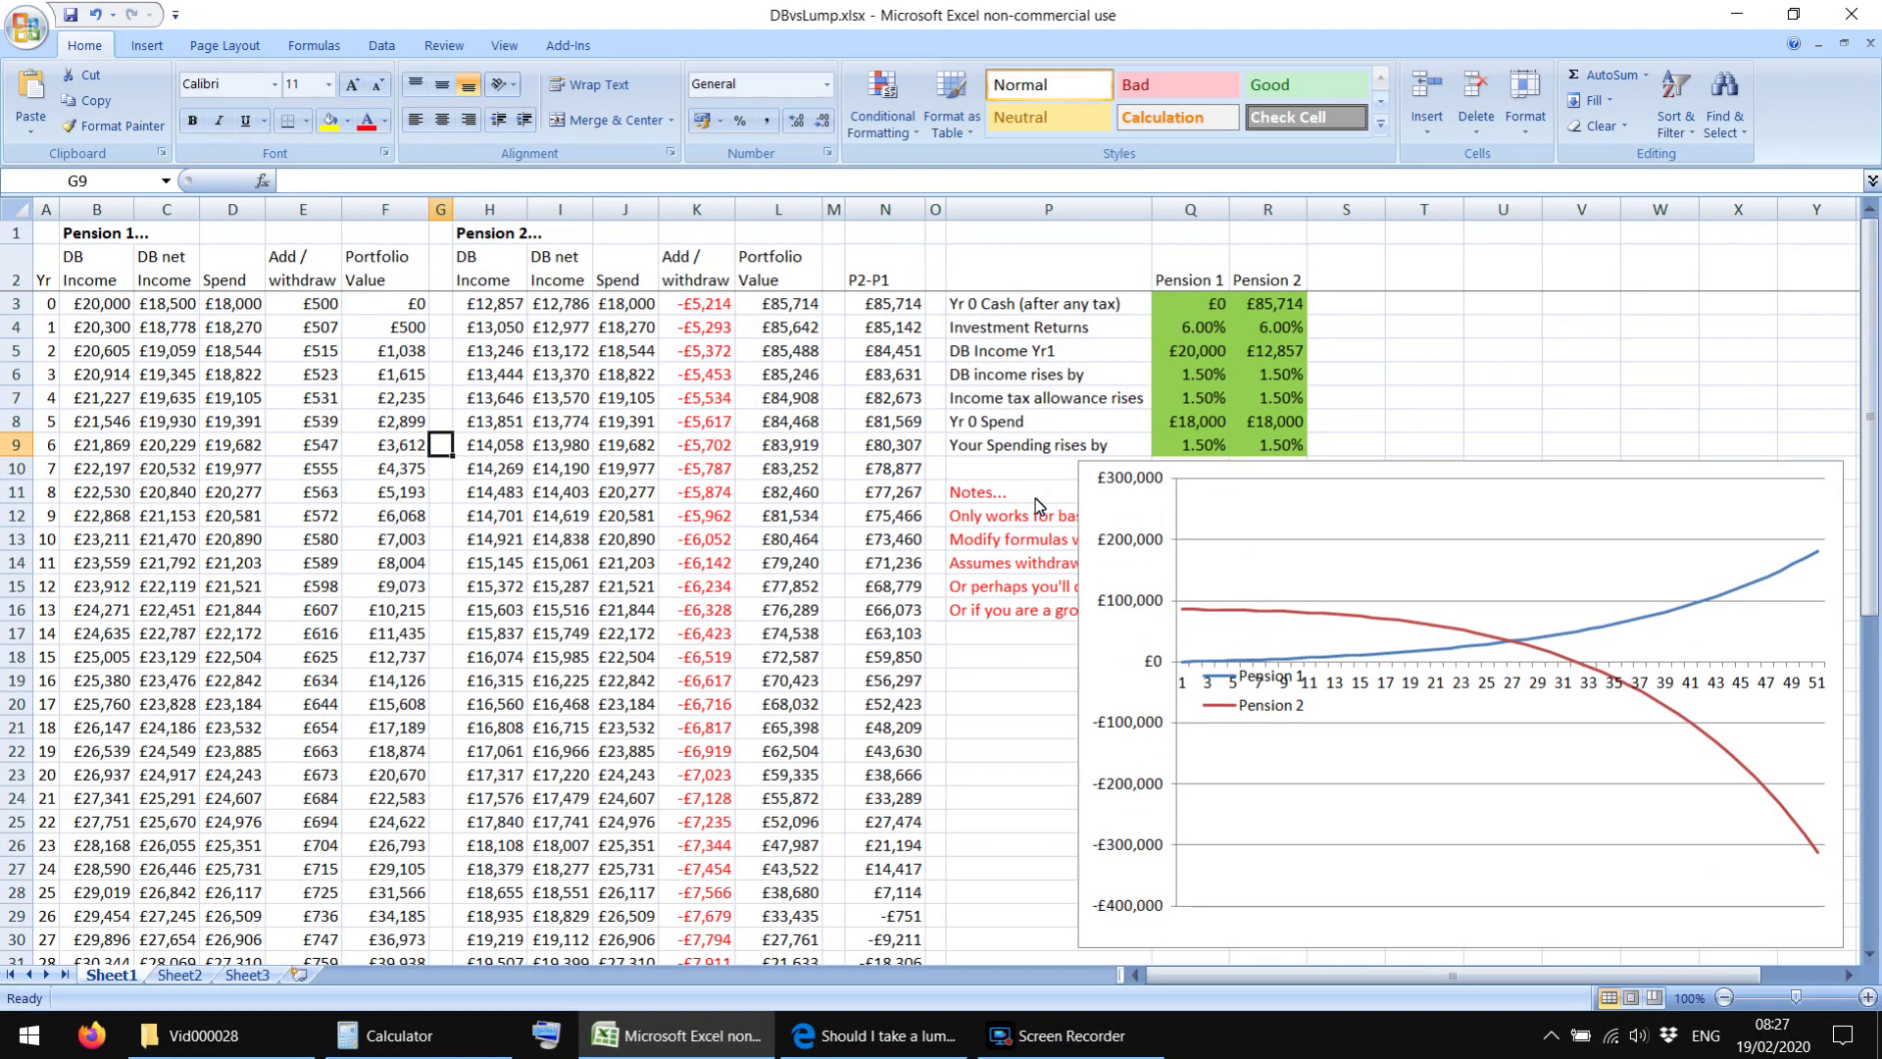
key(Up)
key(Left)
key(Left)
key(Up)
key(Right)
key(Down)
key(Down)
key(Down)
key(Down)
key(Down)
key(Down)
key(Down)
key(Down)
key(Down)
key(Down)
key(Down)
key(Down)
key(Down)
key(Down)
key(Down)
key(Down)
key(Down)
key(Down)
key(Down)
key(Down)
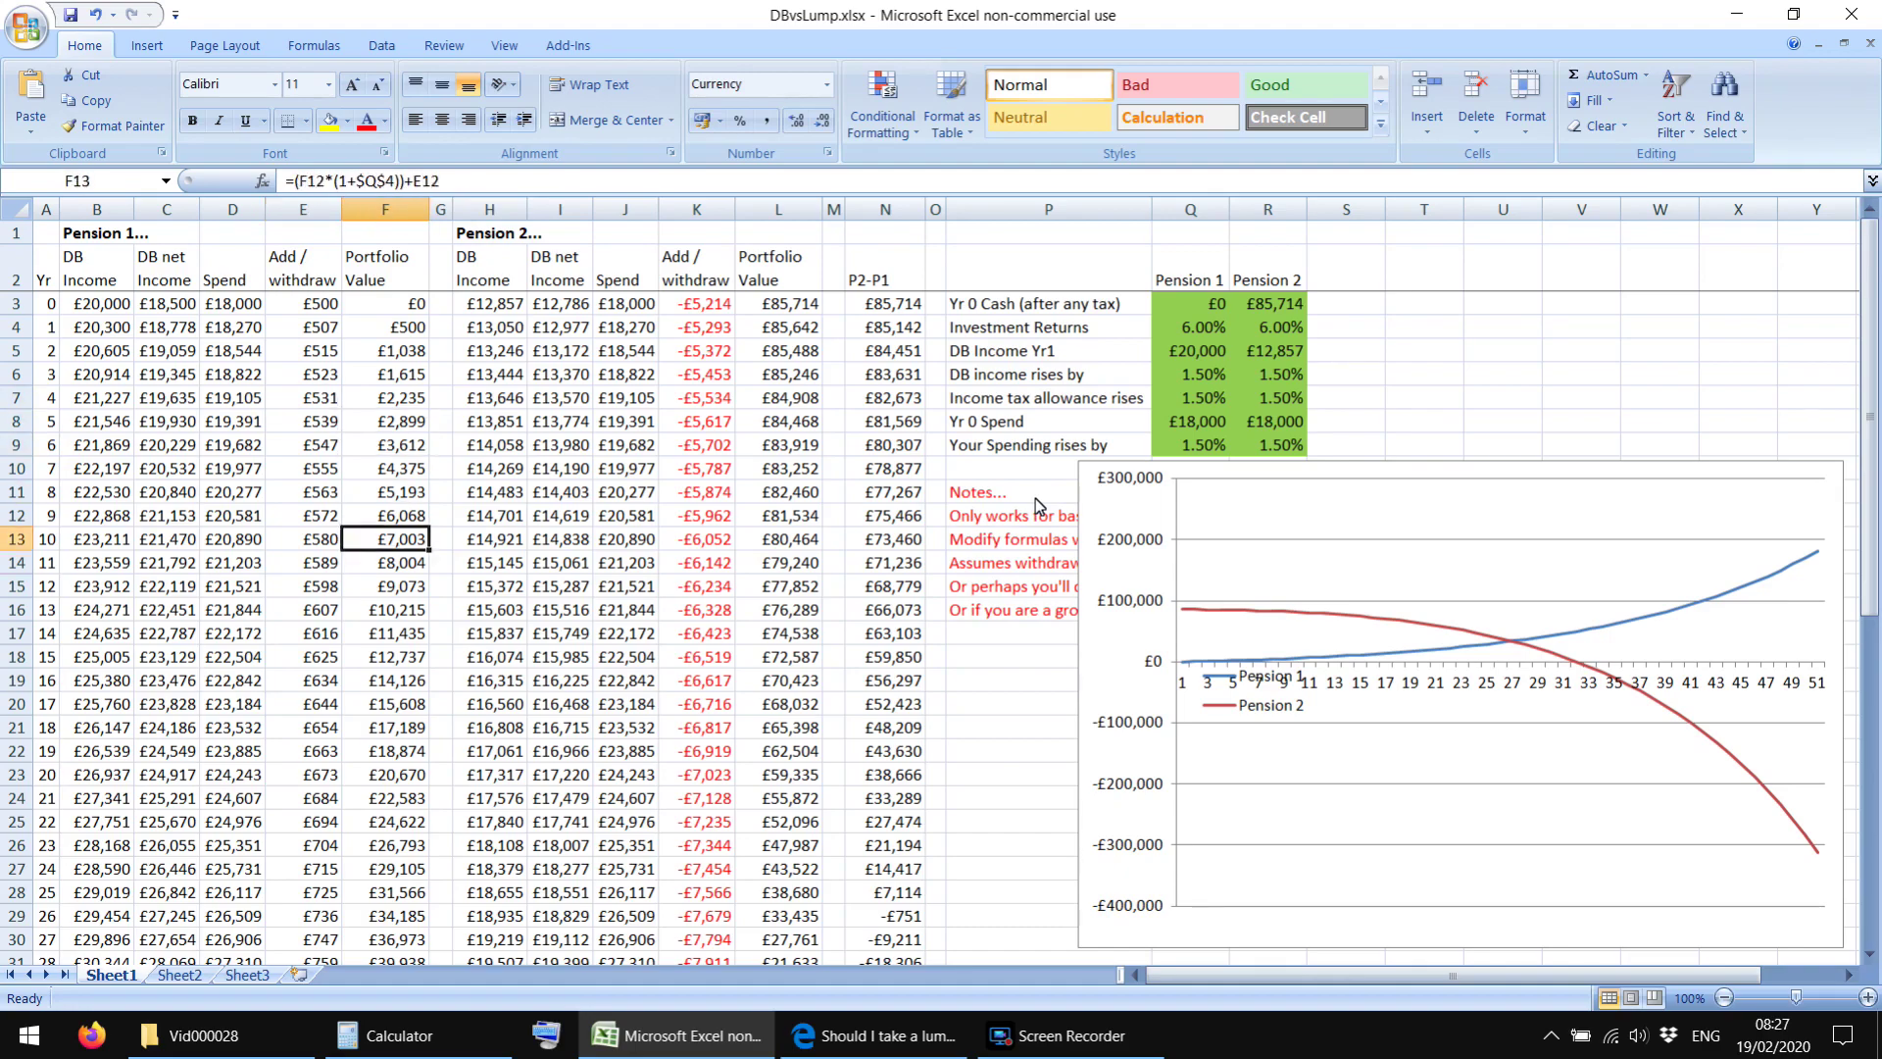
key(Down)
key(Down)
key(Down)
key(Down)
key(Down)
key(Down)
key(Down)
key(Down)
key(Down)
key(Down)
key(Down)
key(Down)
key(Down)
key(Down)
key(Down)
key(Up)
key(Up)
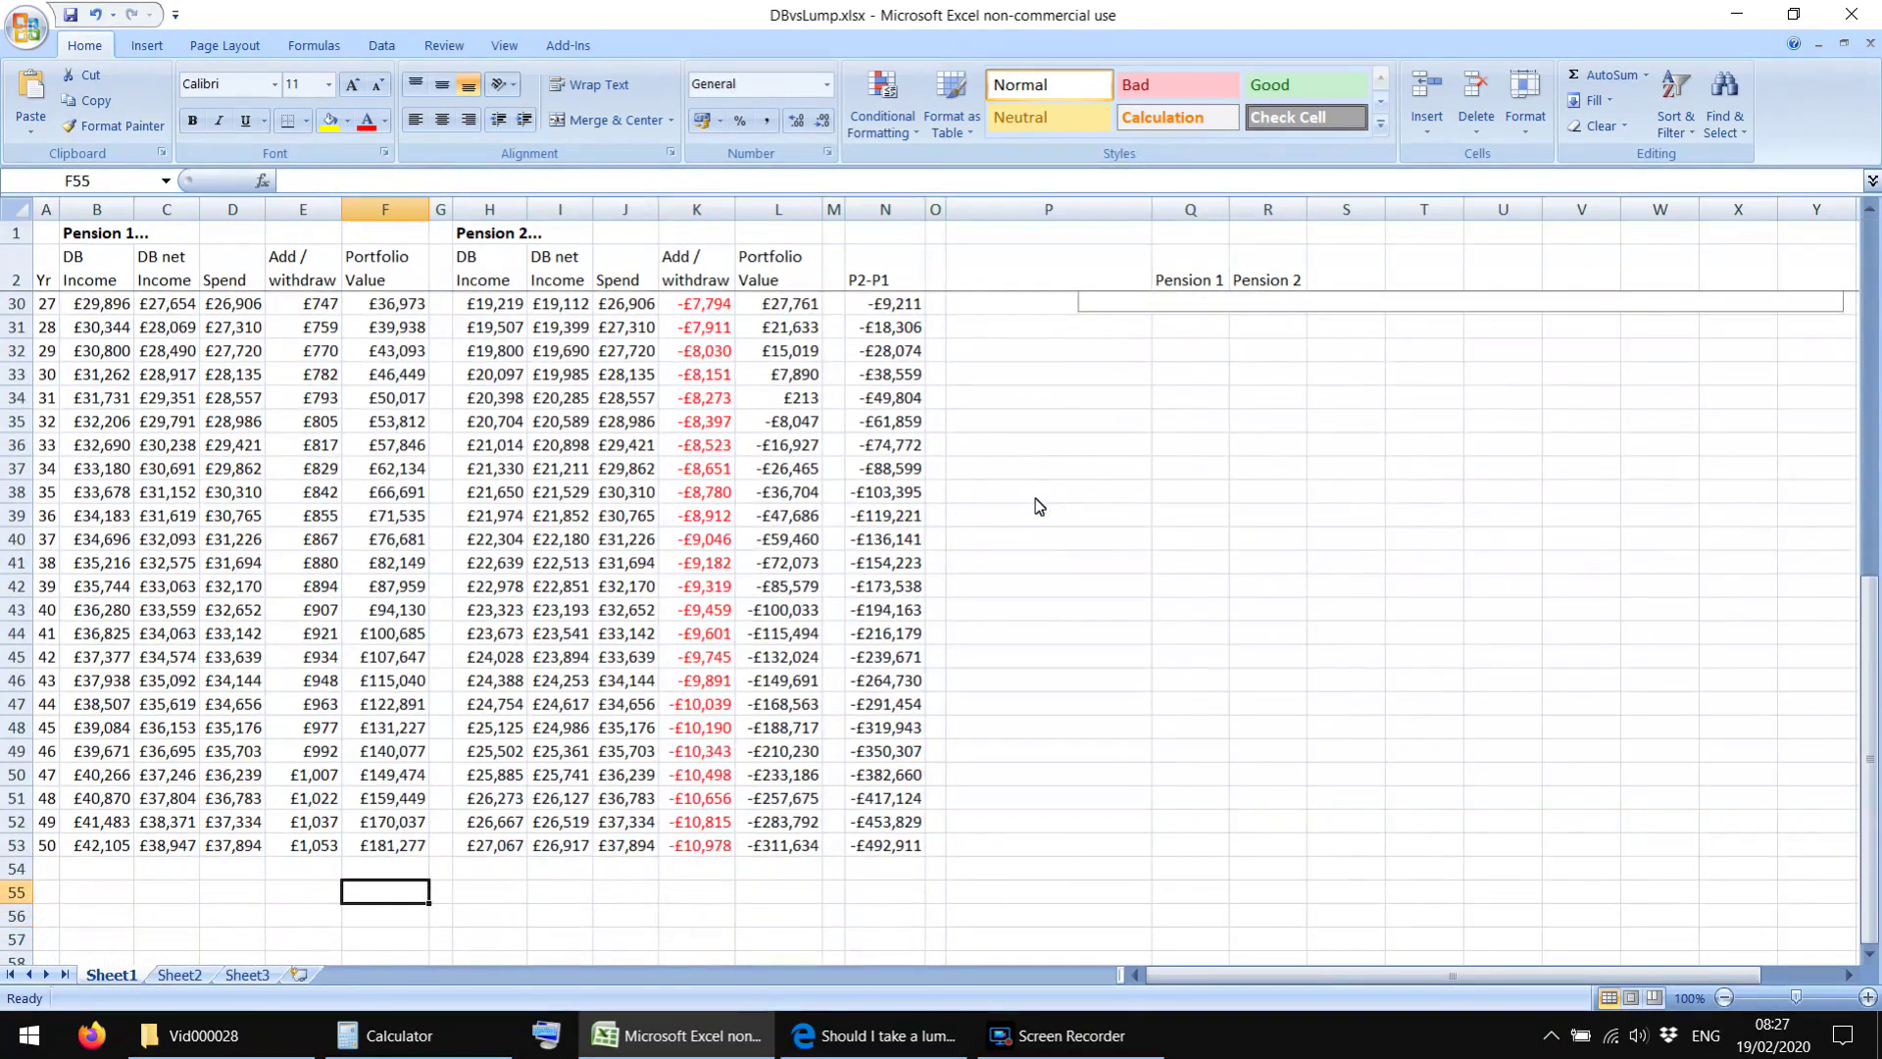
key(Up)
key(Up)
key(Right)
key(Up)
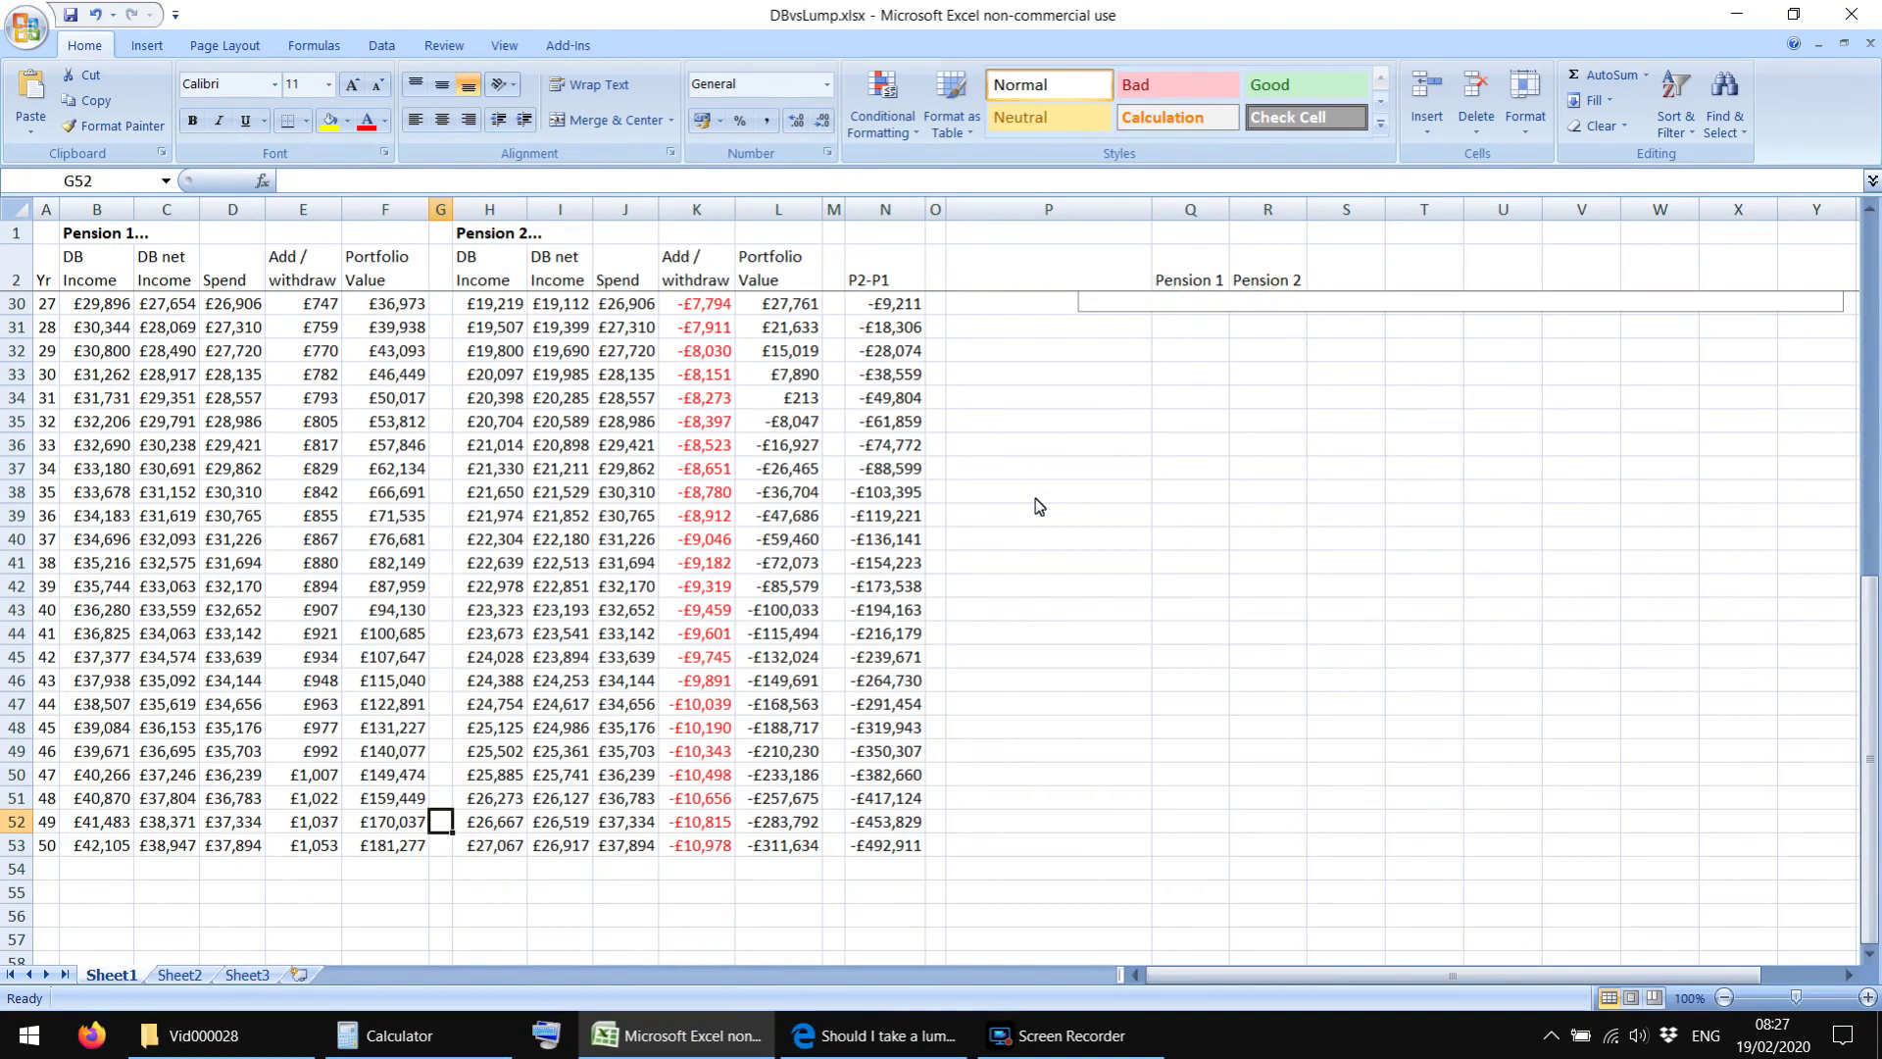
scroll(1036, 498, up, 9)
Step: Review both pensions' Year 0 spend values and the first add/withdraw formula
click(1042, 679)
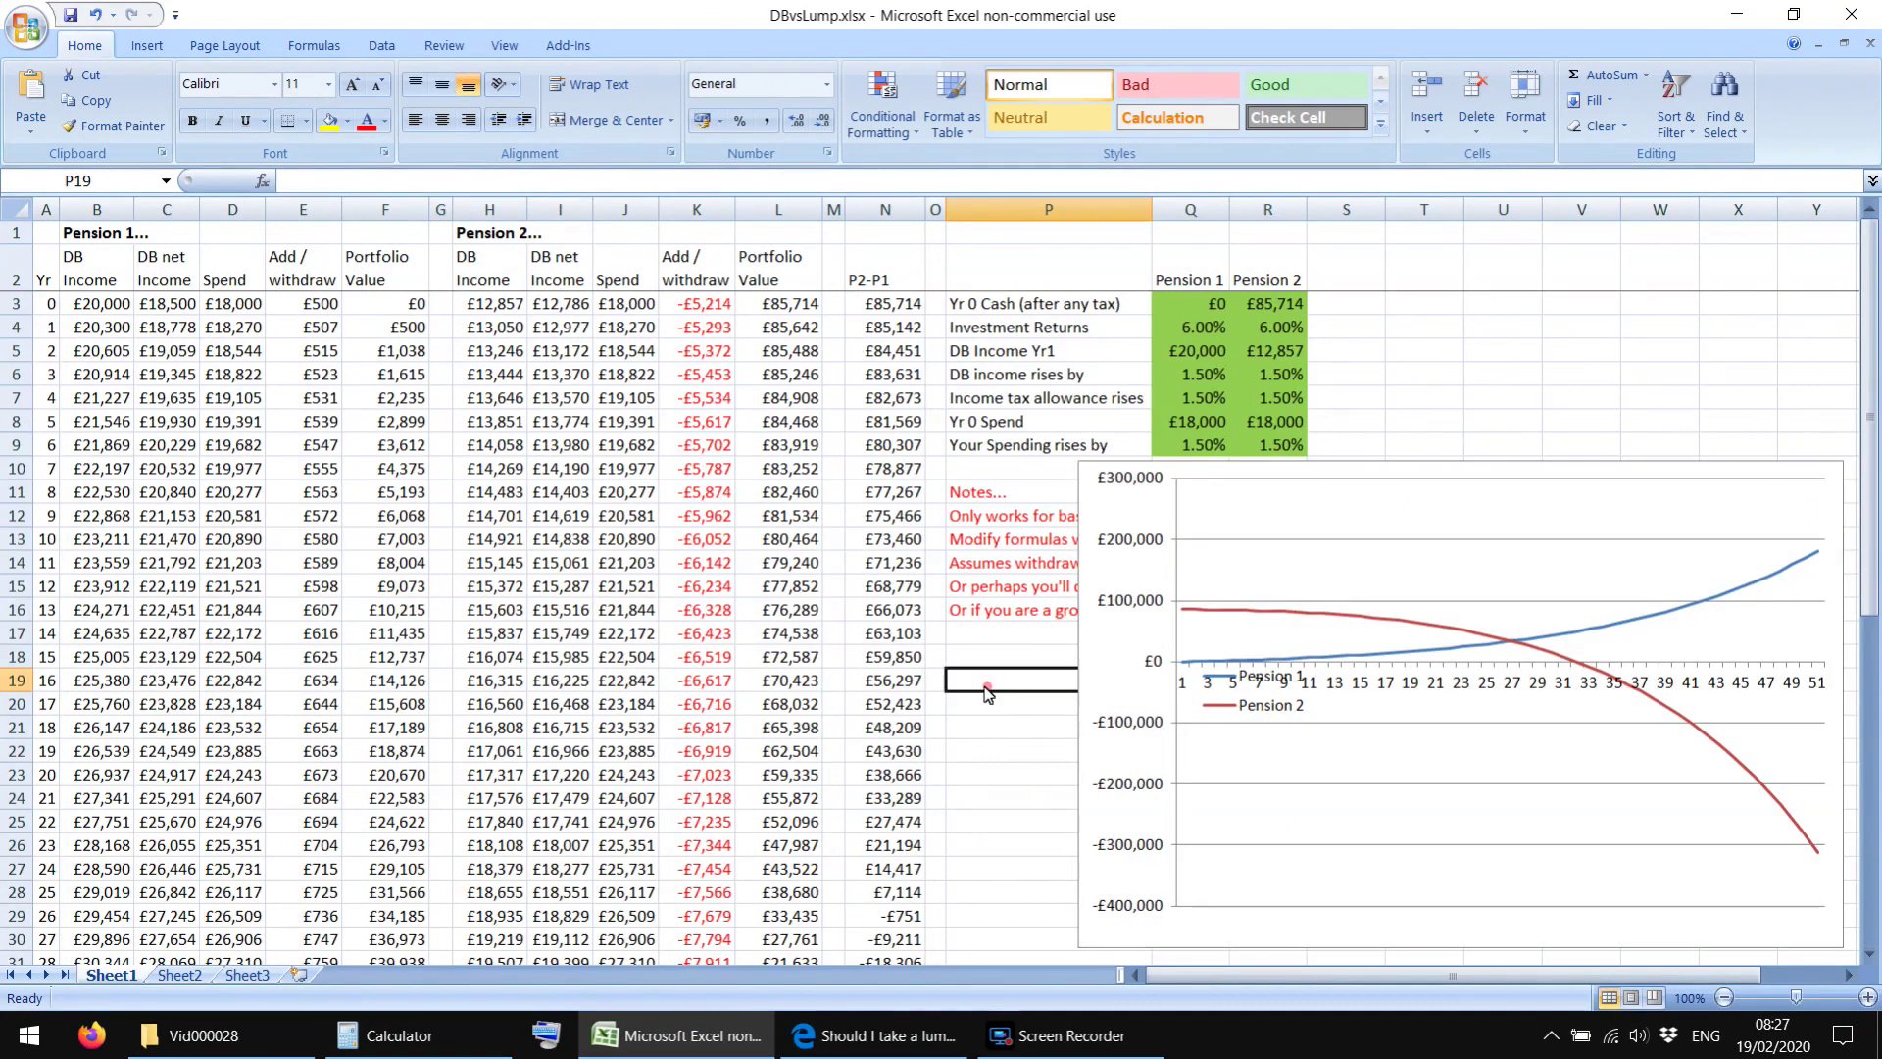
click(1196, 418)
click(1266, 423)
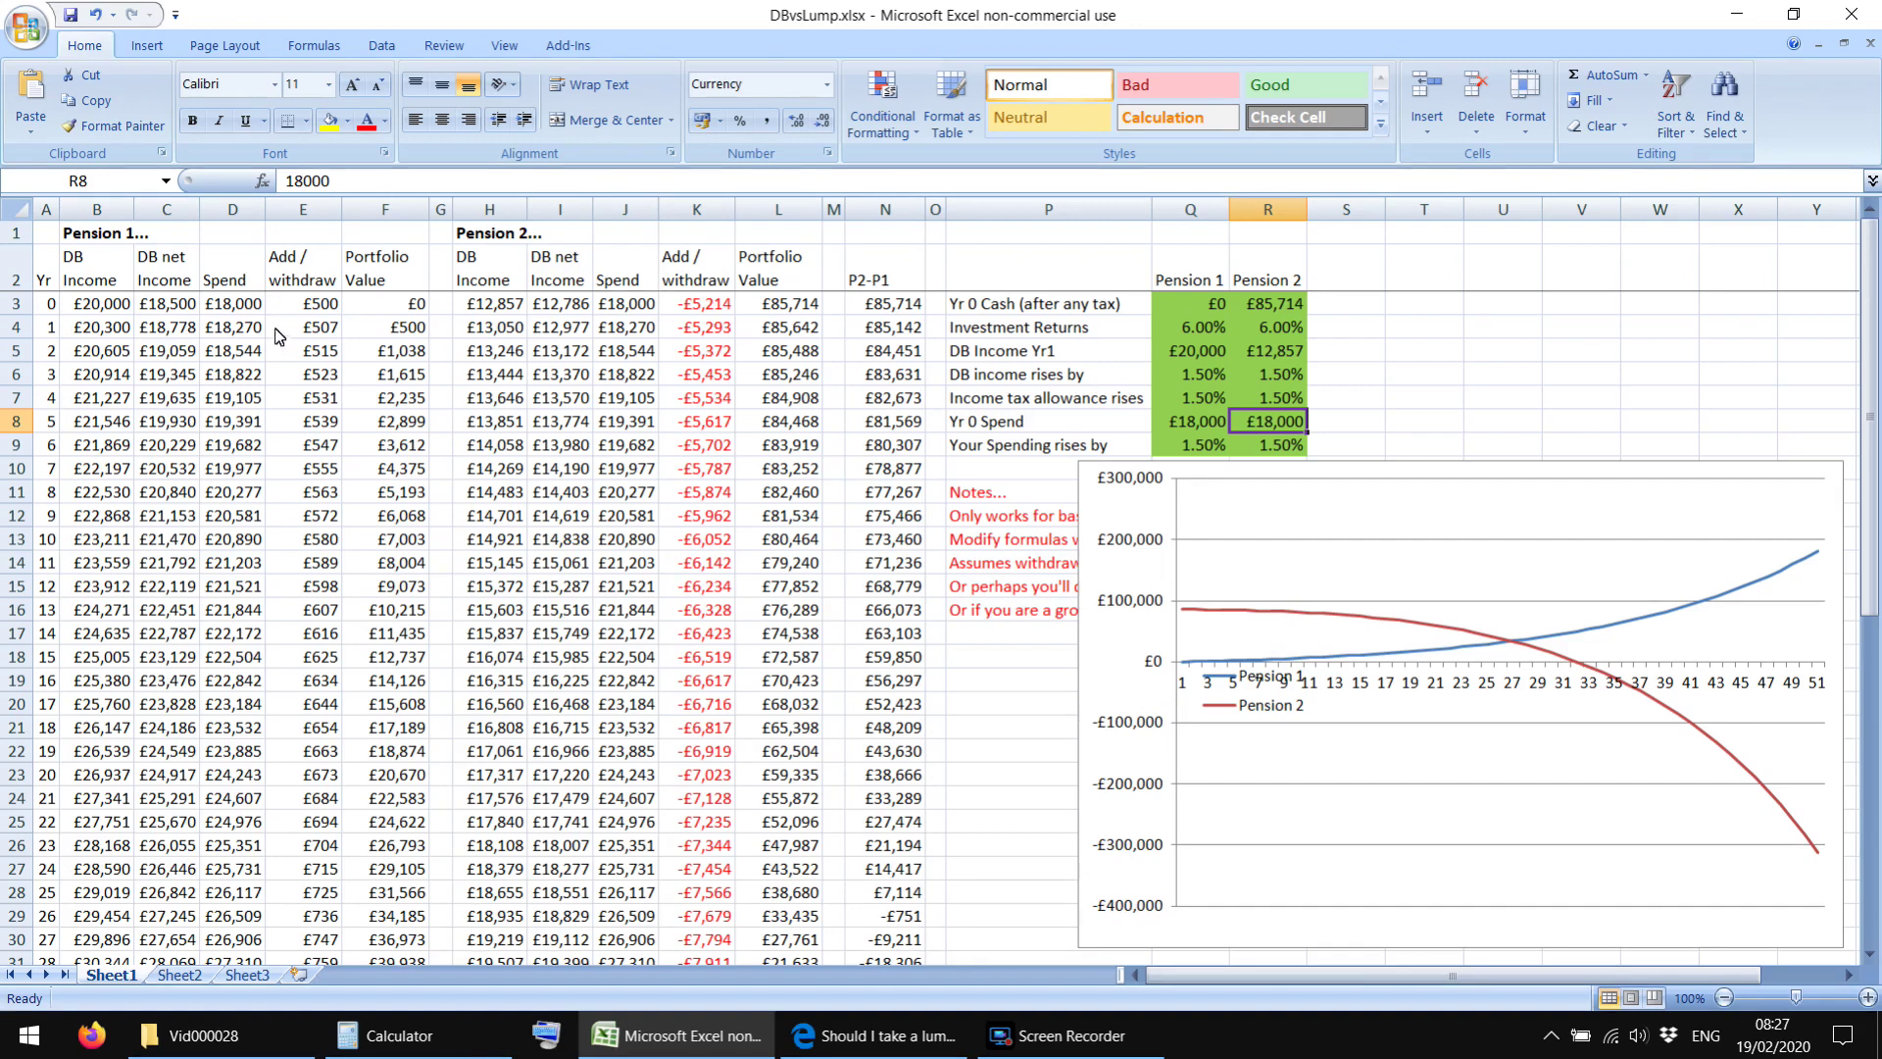
click(311, 306)
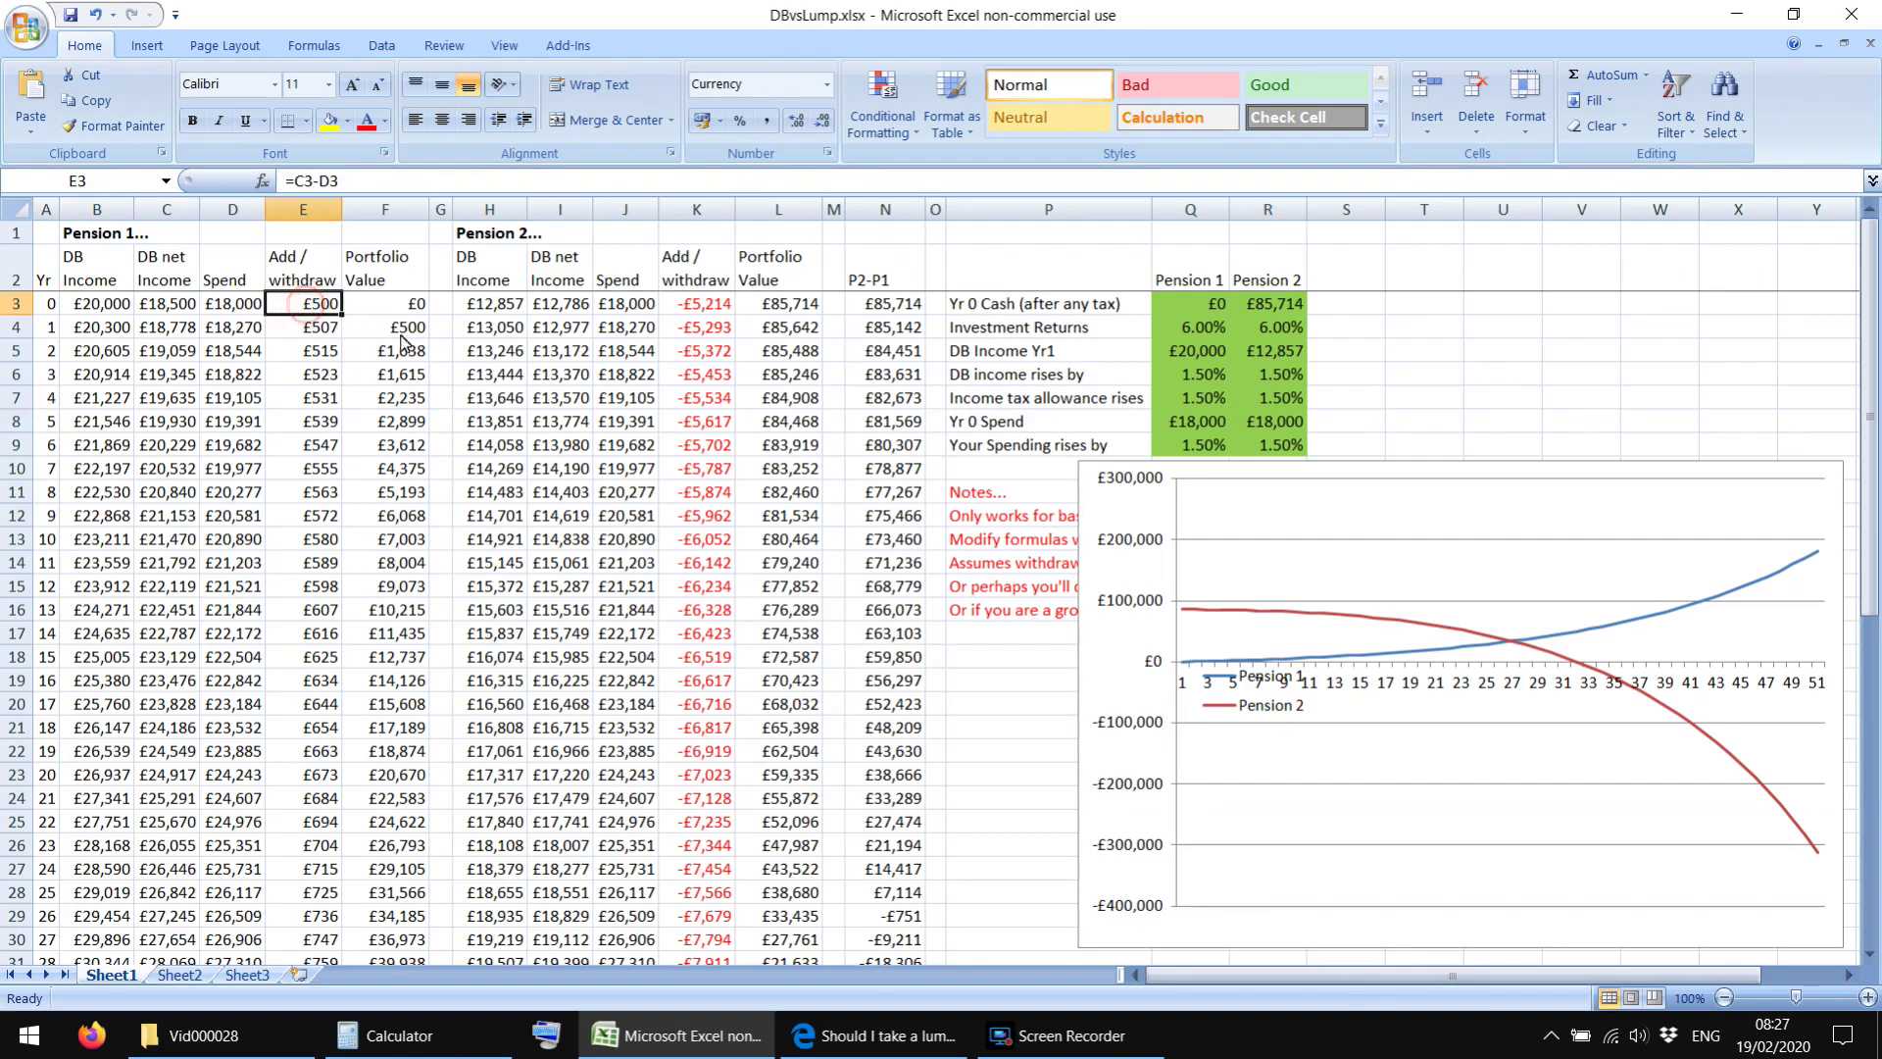
Step: Enter 18,500 as Pension 1's Yr 0 Spend in Q8
click(1198, 421)
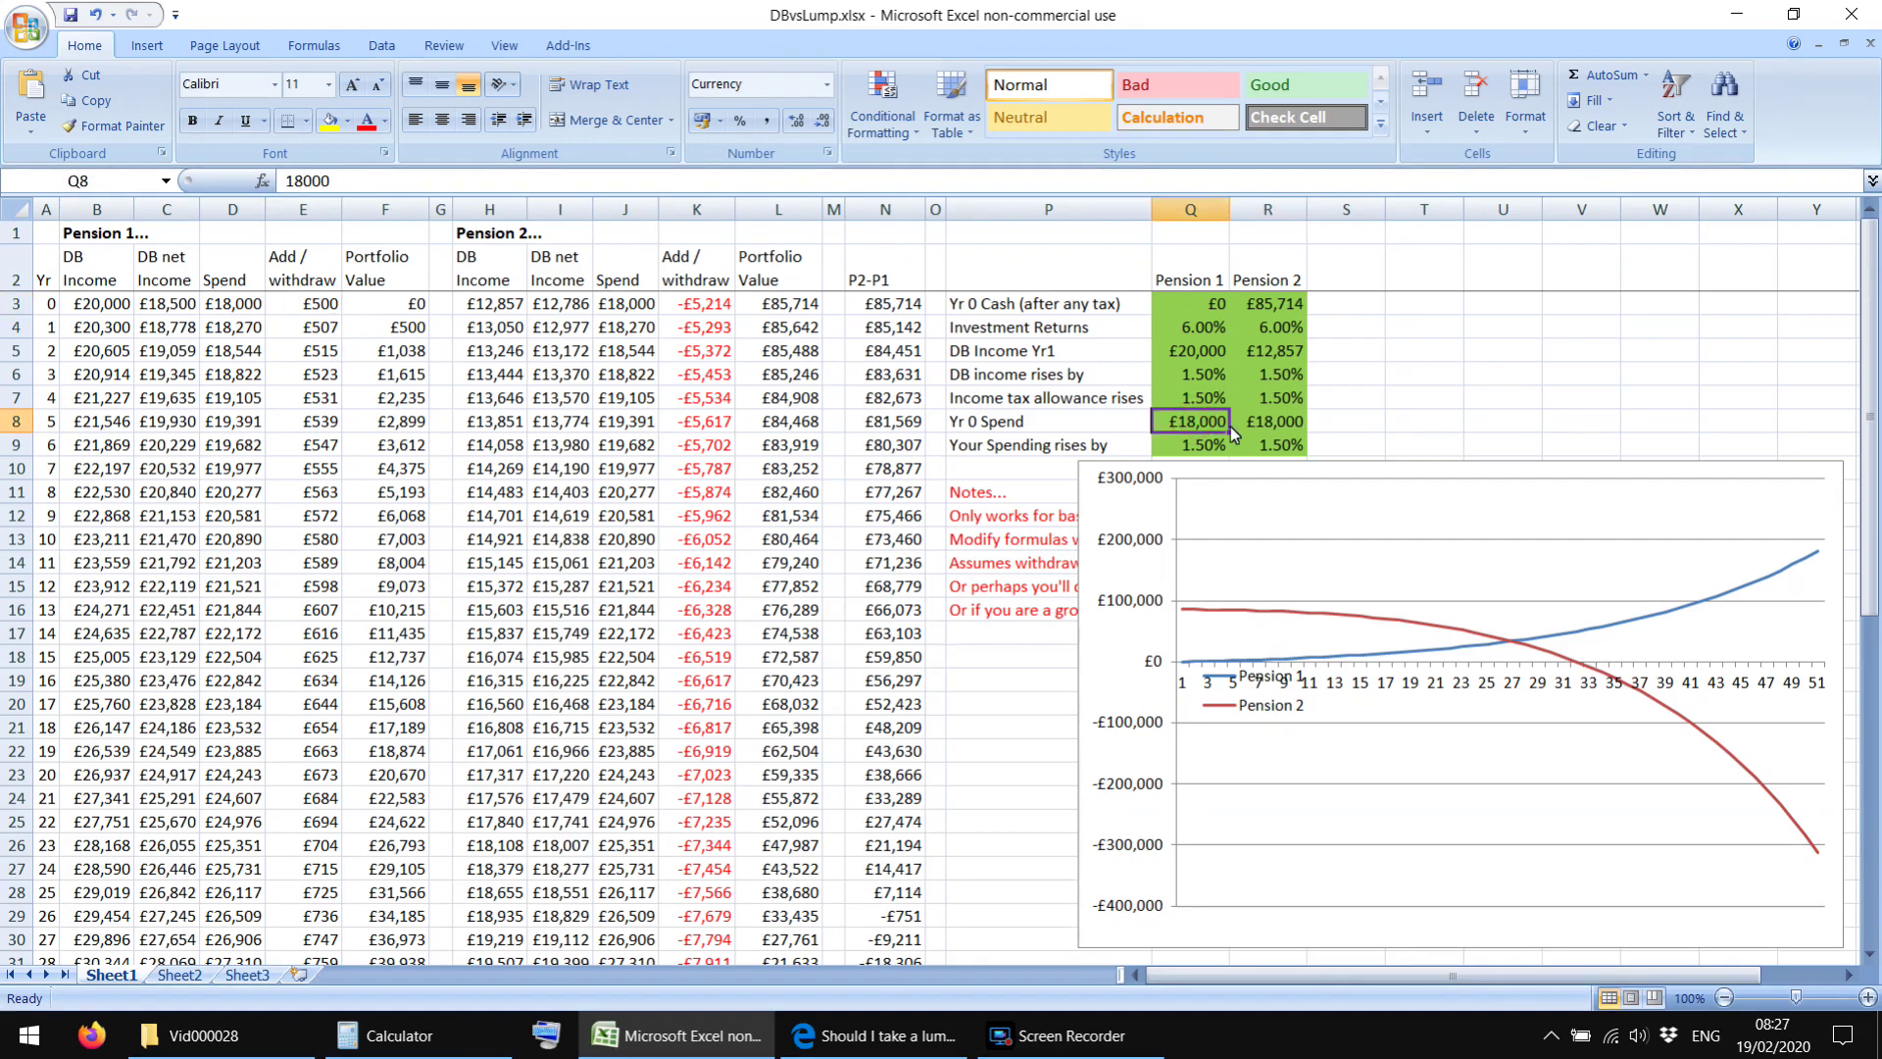
text(18,)
text(500)
key(Return)
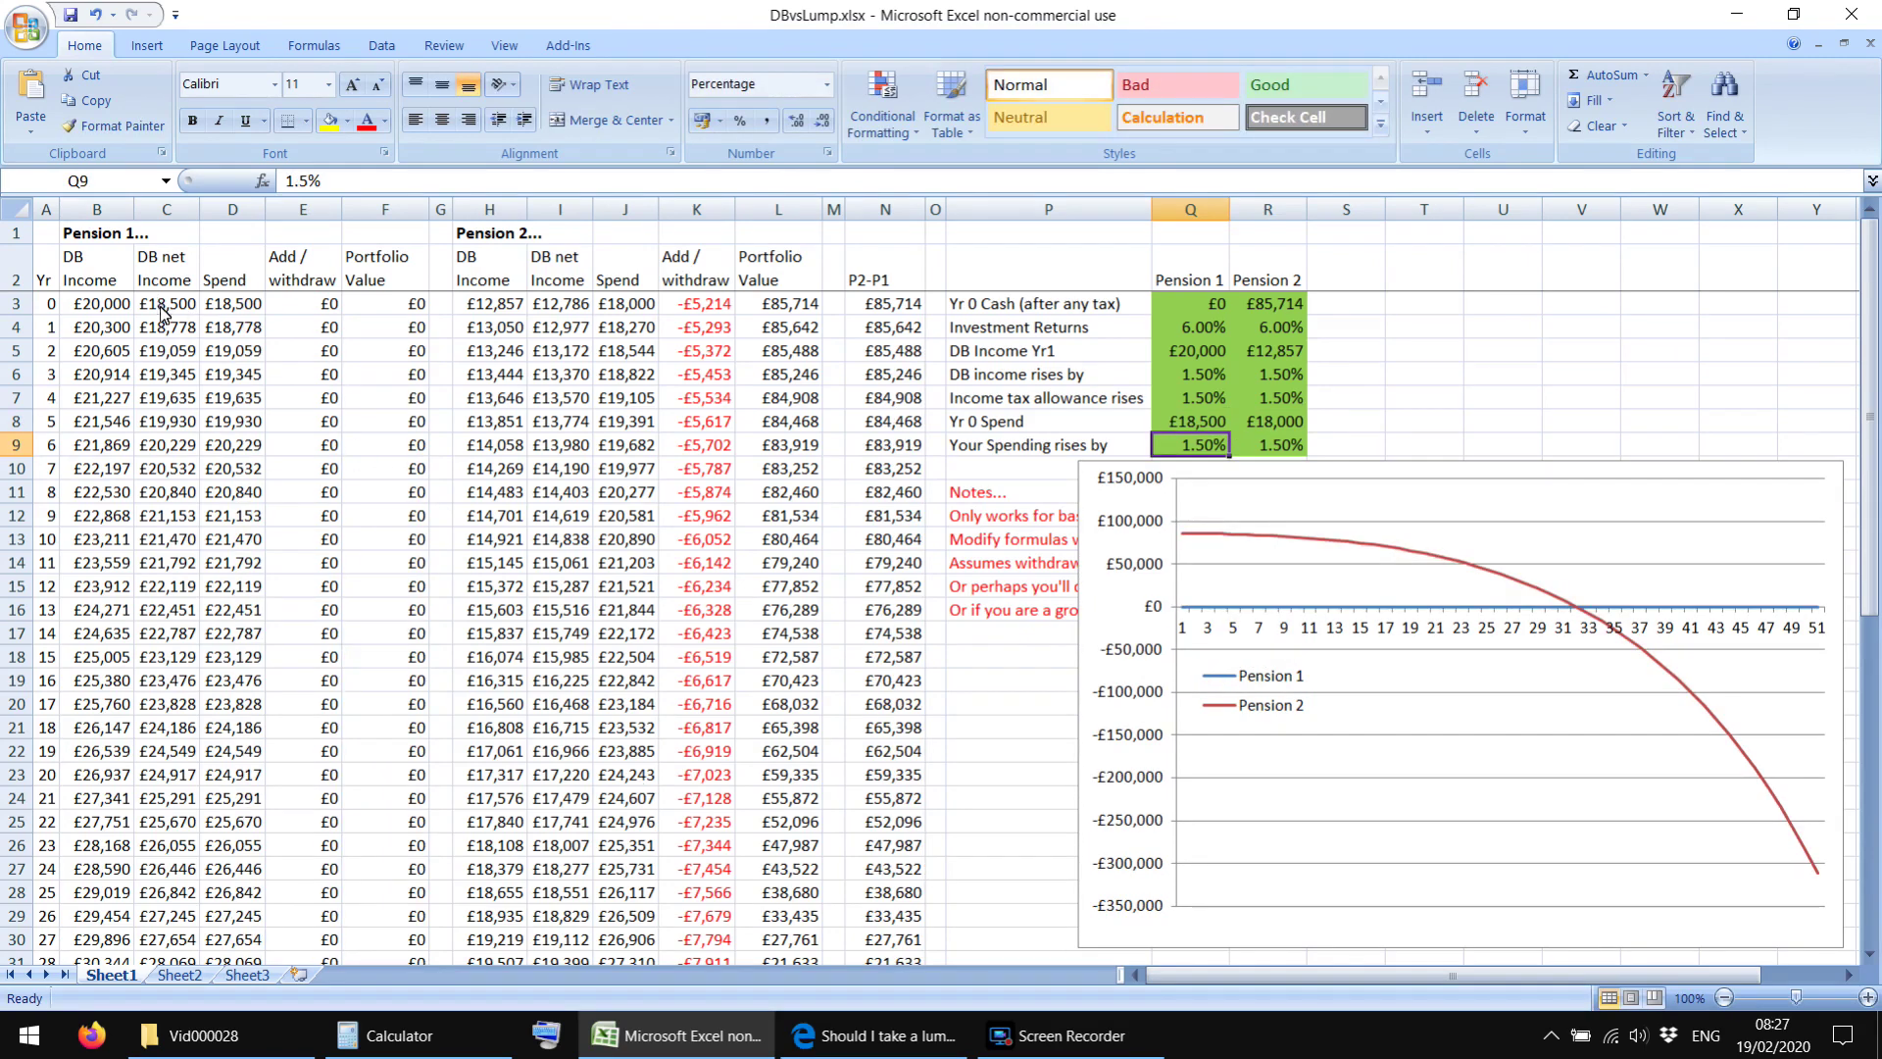
drag(164, 314, 253, 649)
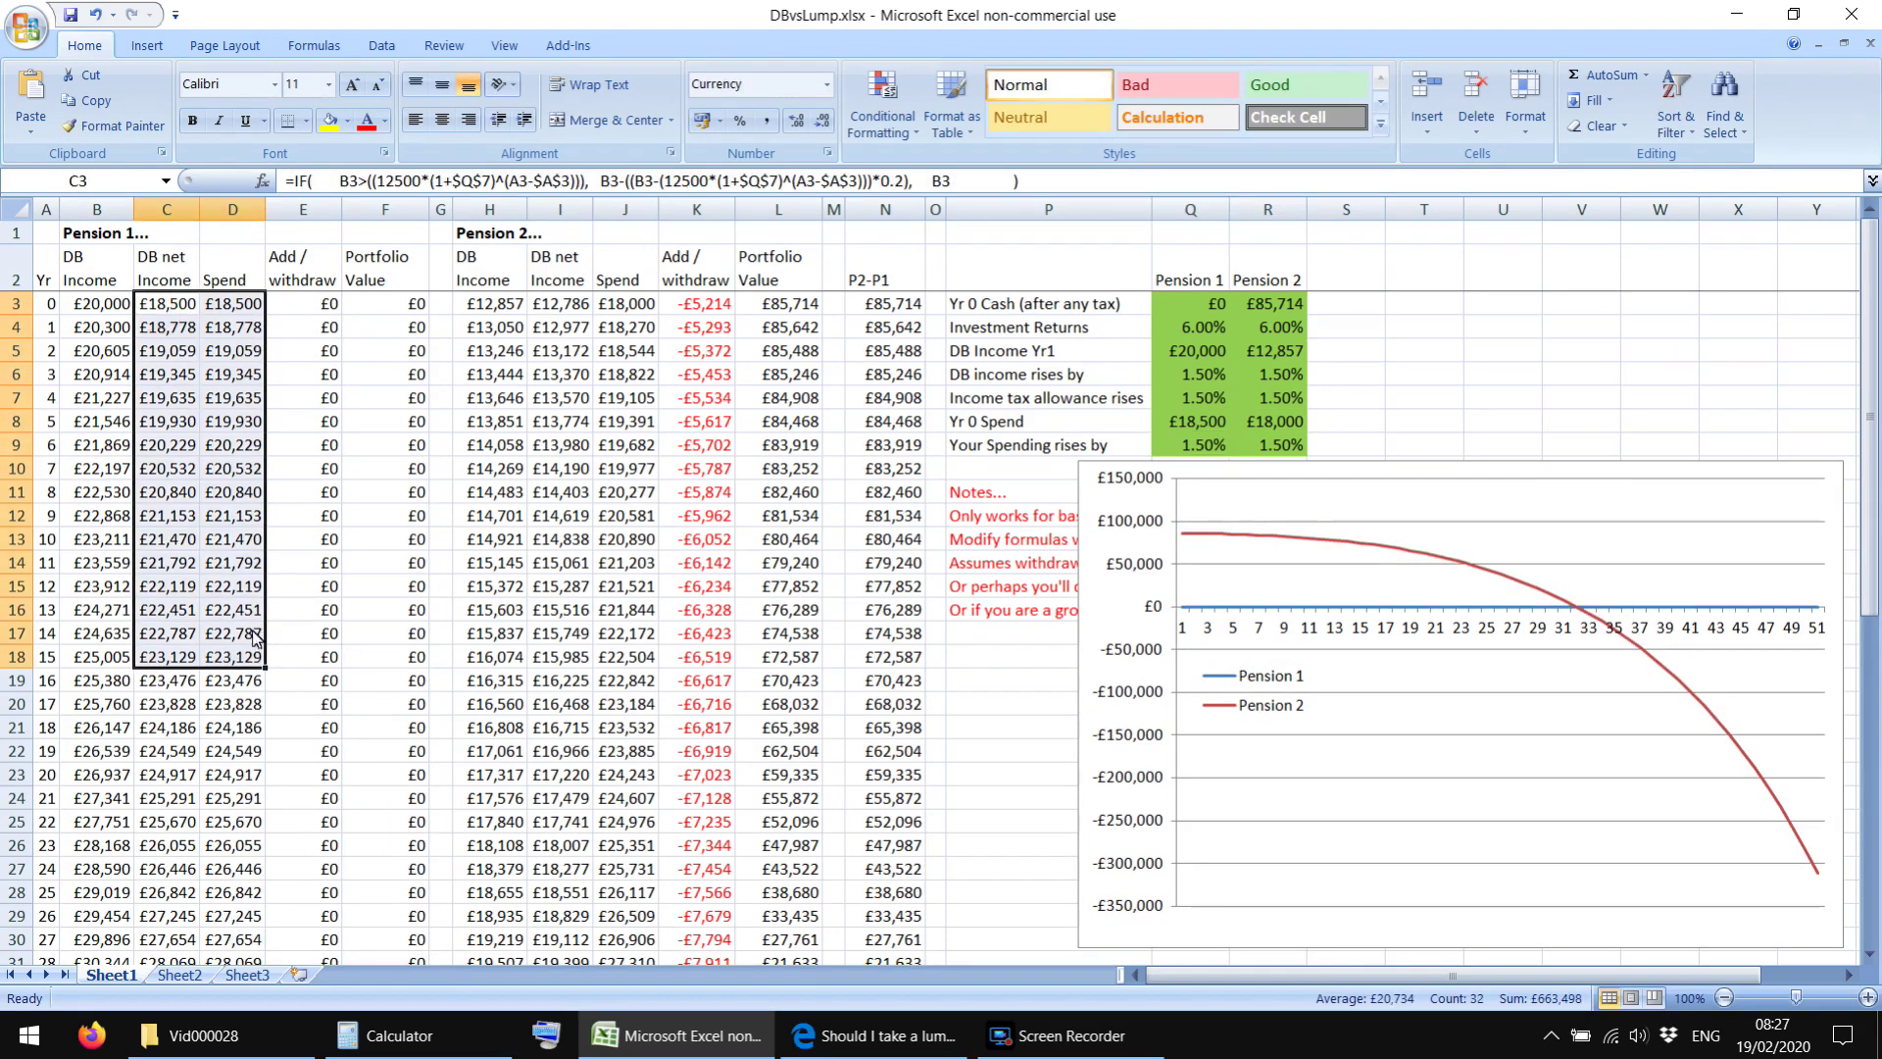
click(306, 312)
drag(306, 312, 310, 468)
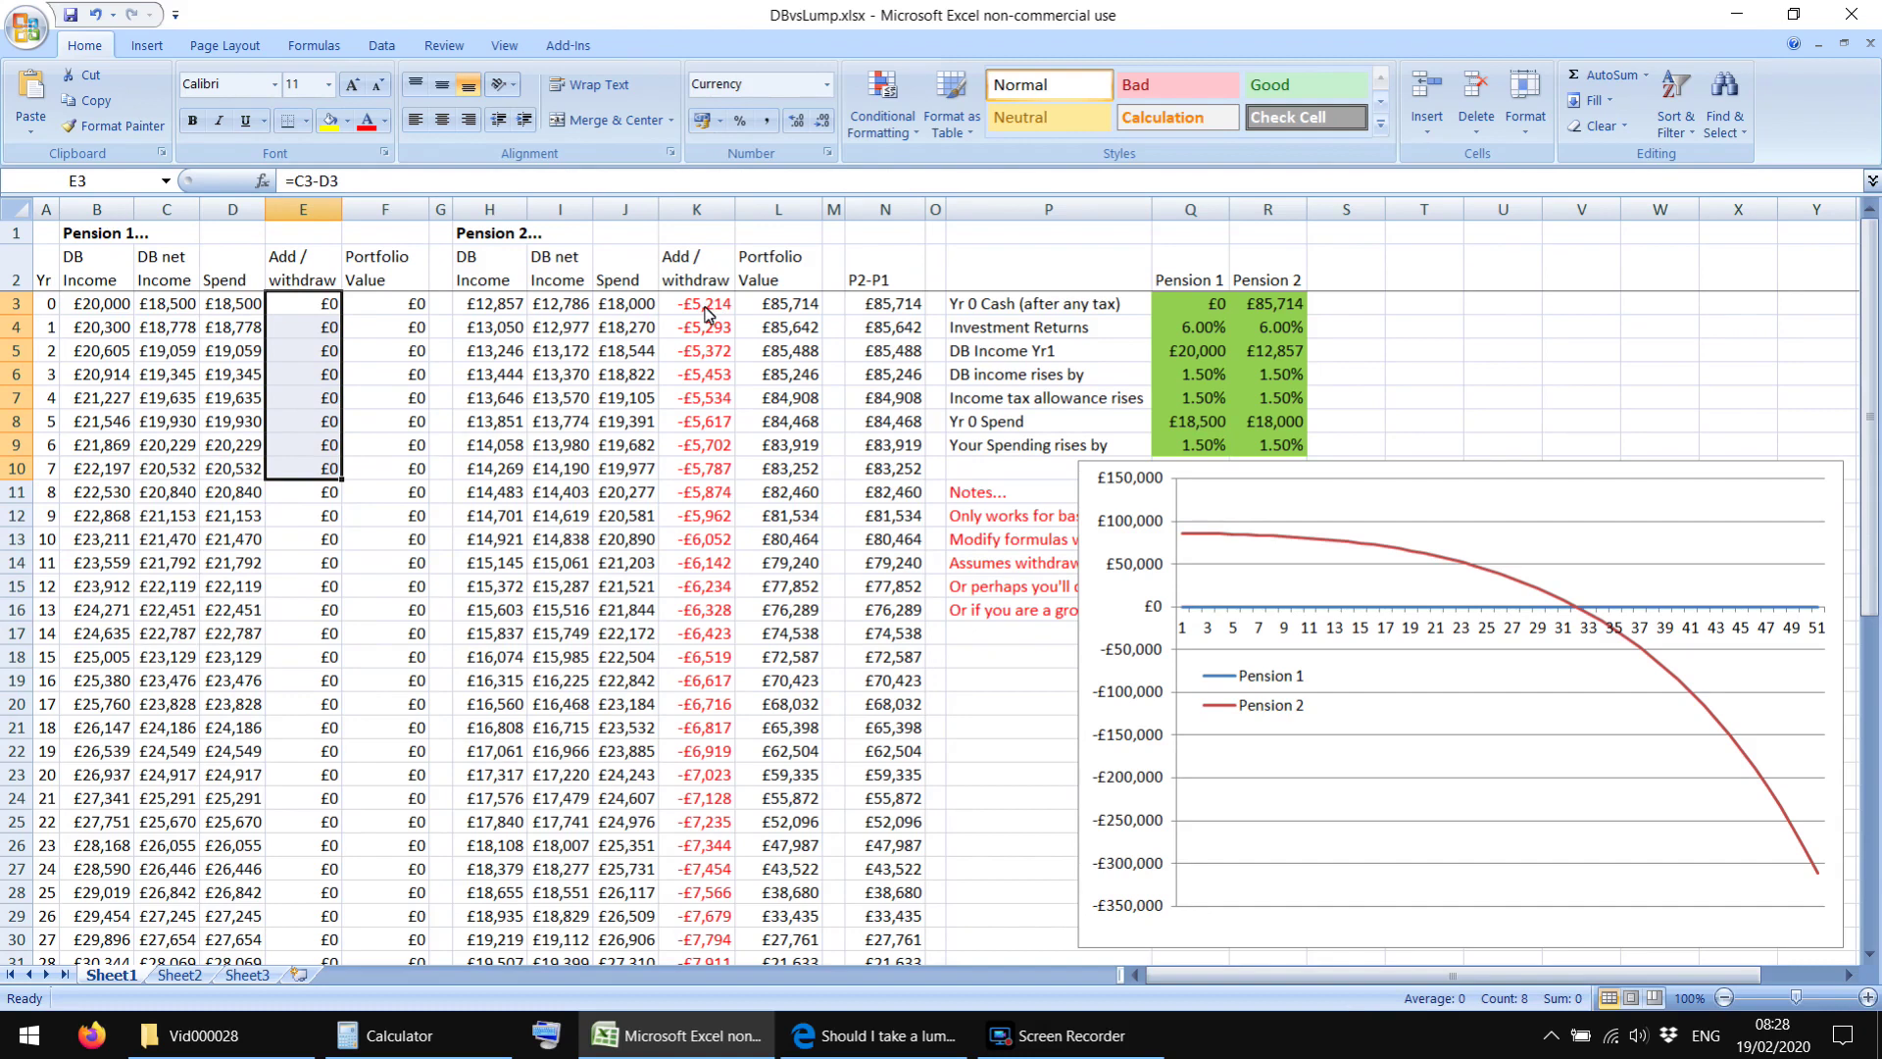
drag(703, 312, 780, 493)
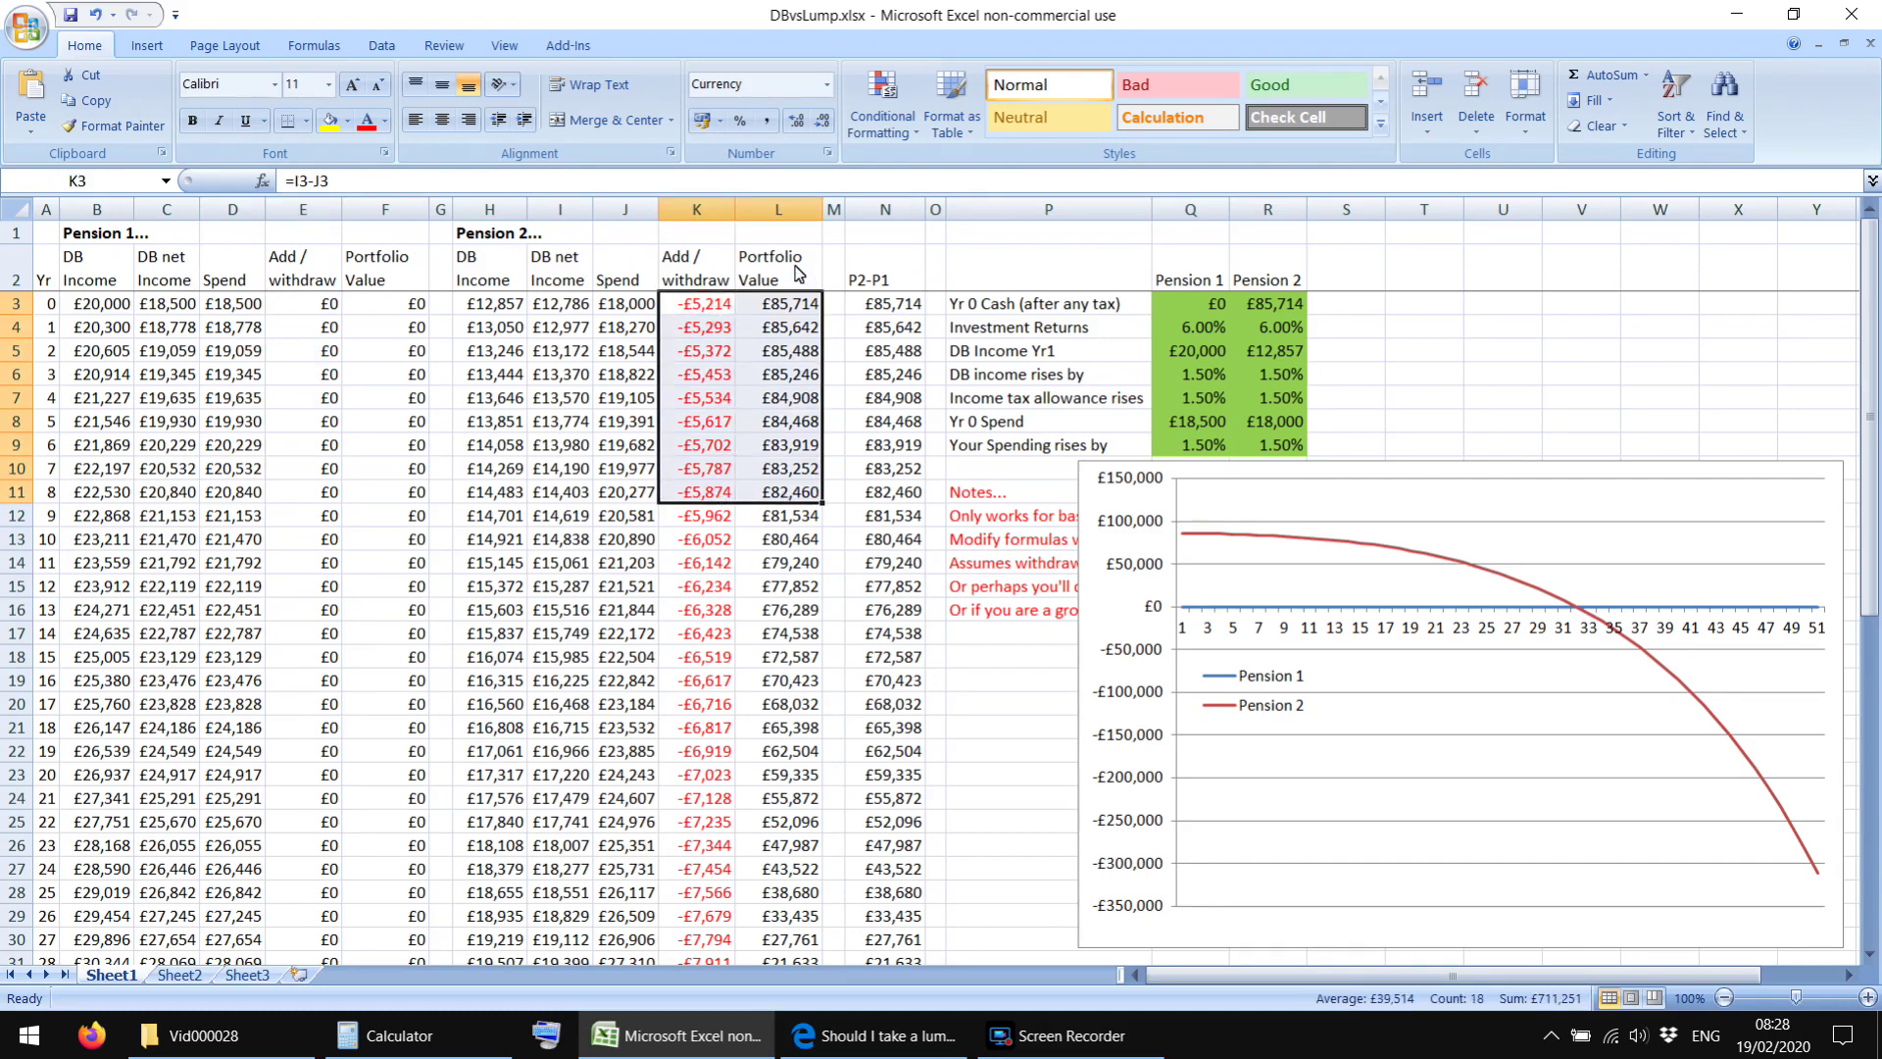
click(784, 306)
click(1265, 306)
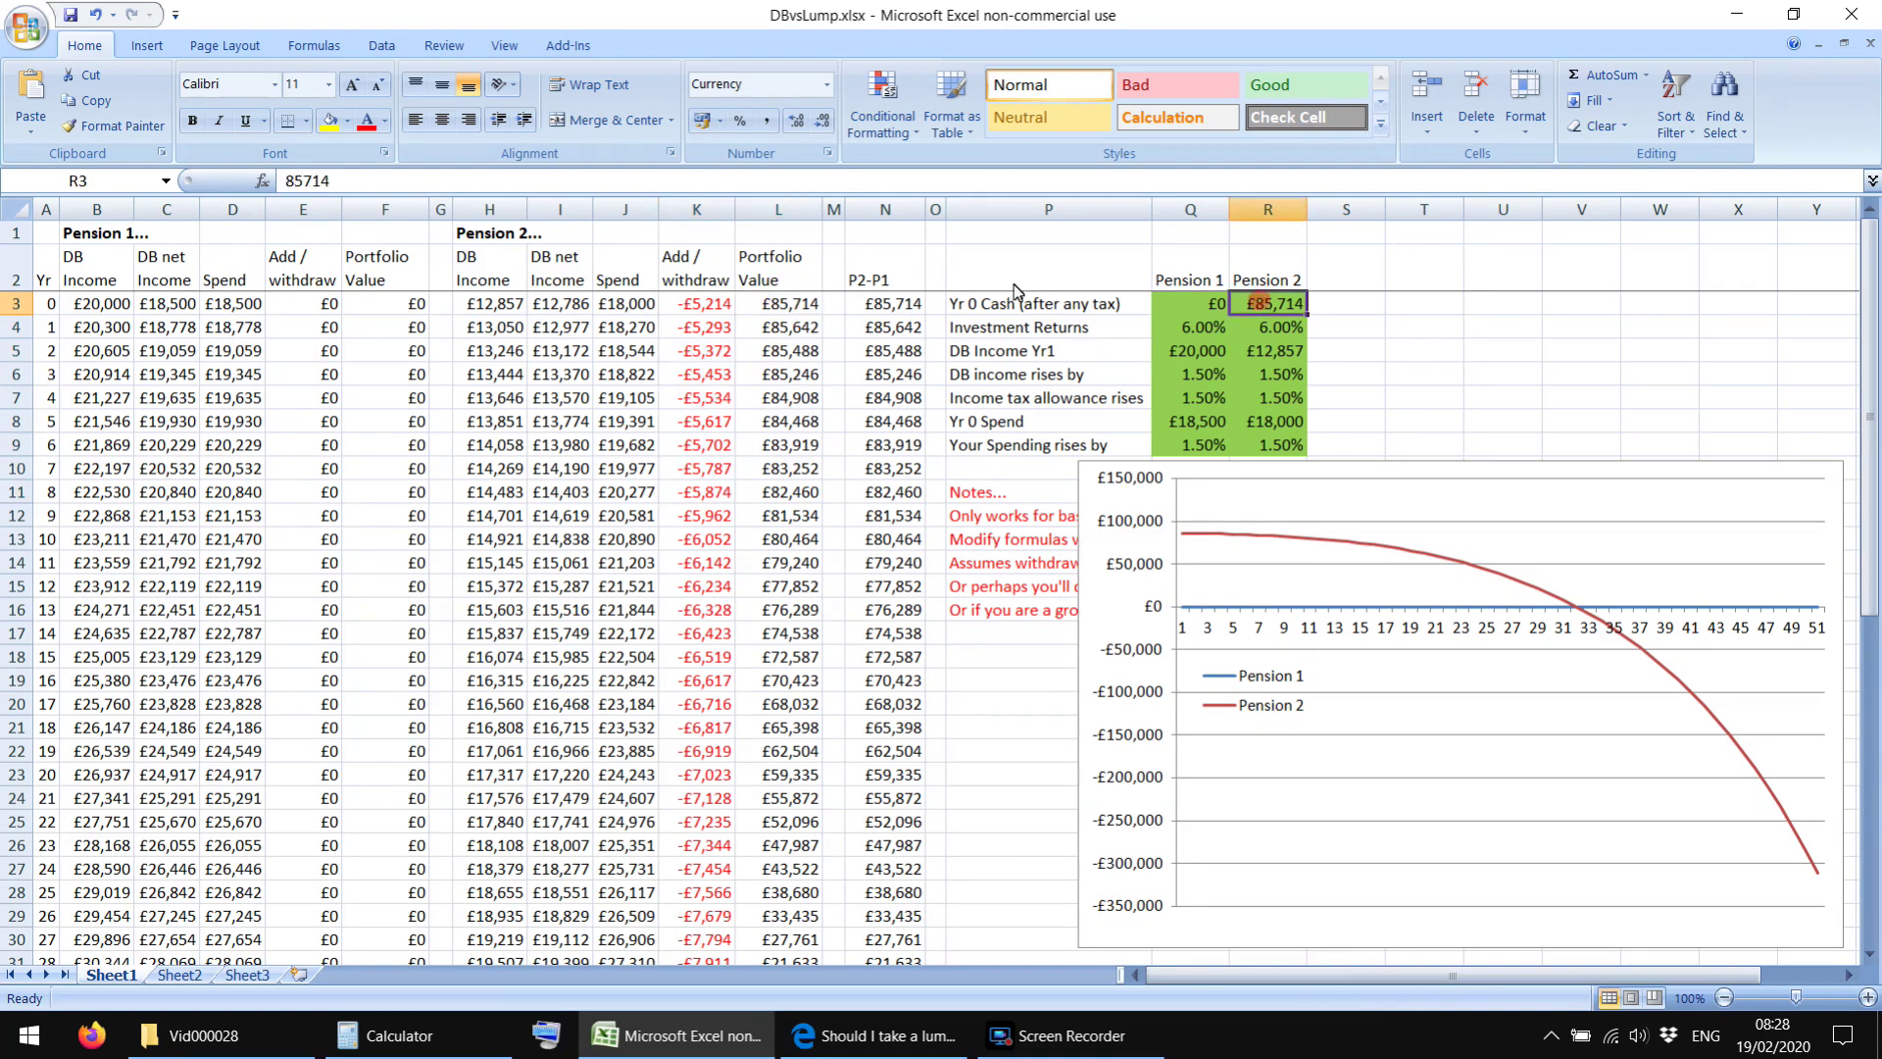
click(792, 306)
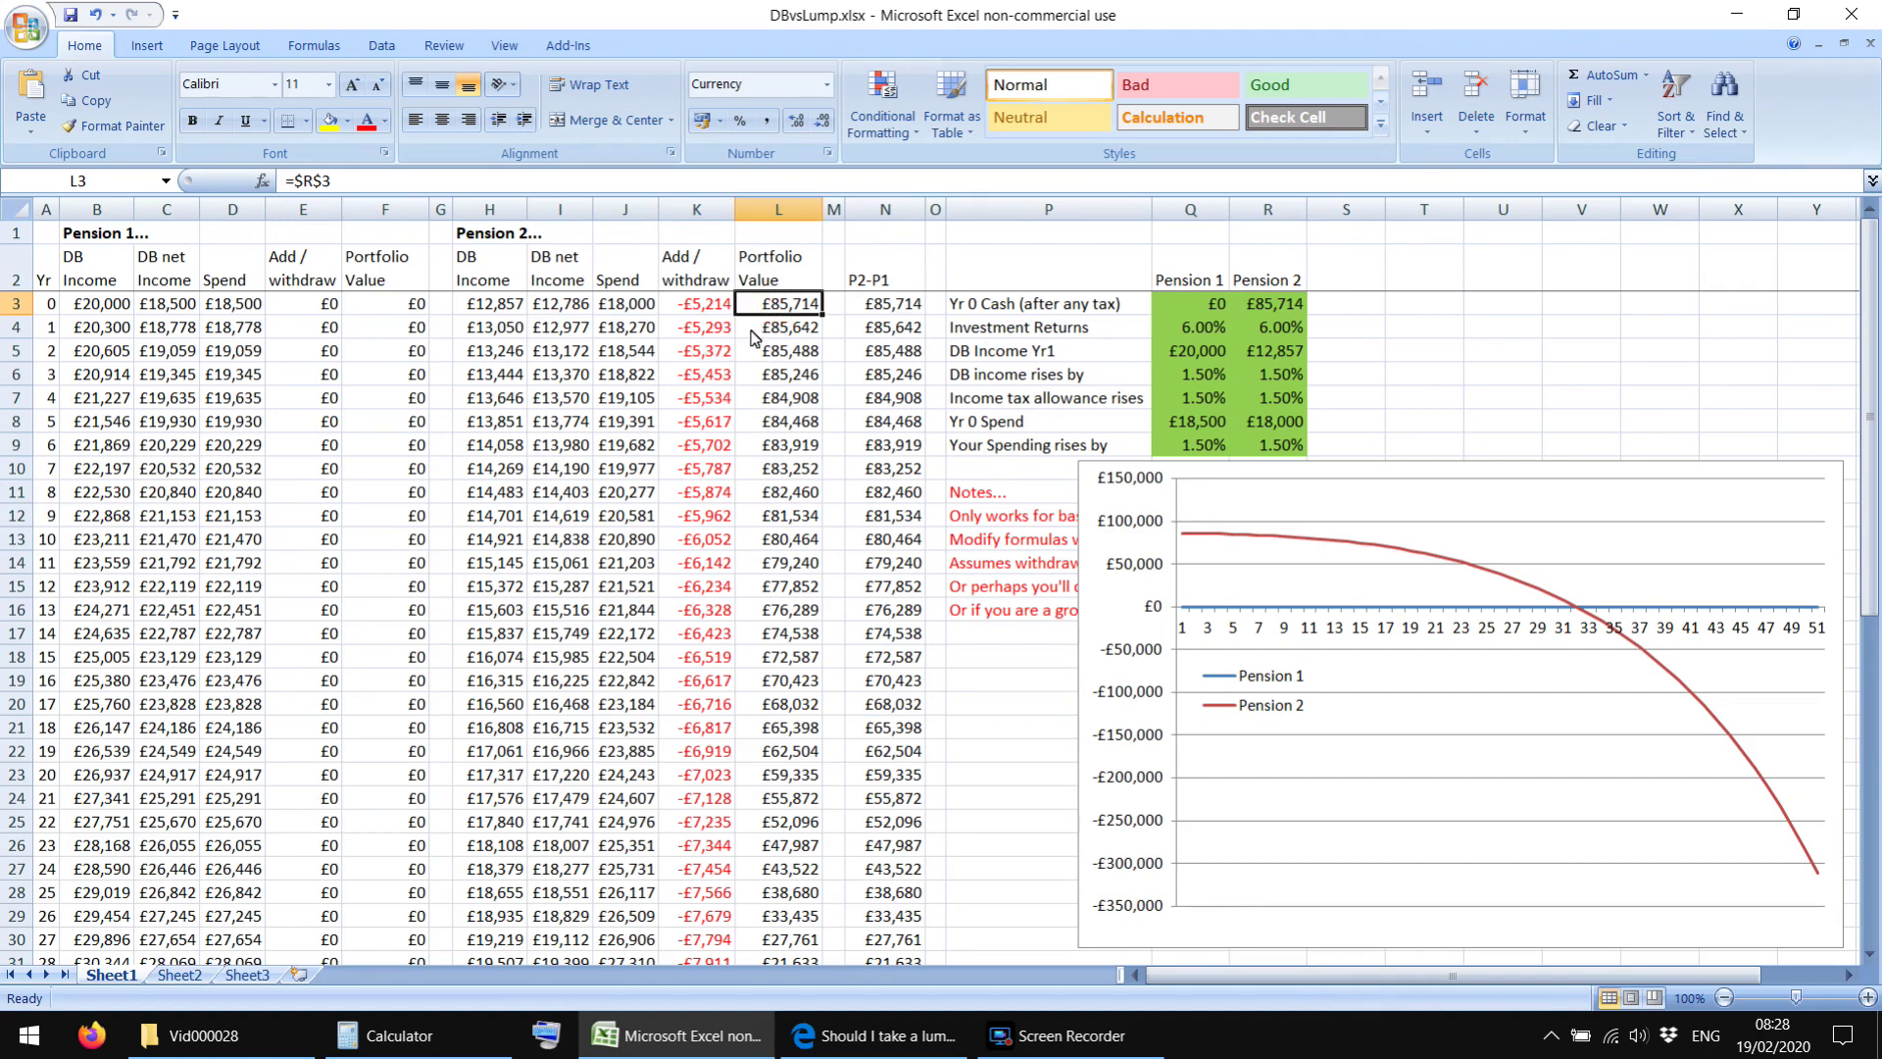
drag(1237, 332, 1272, 338)
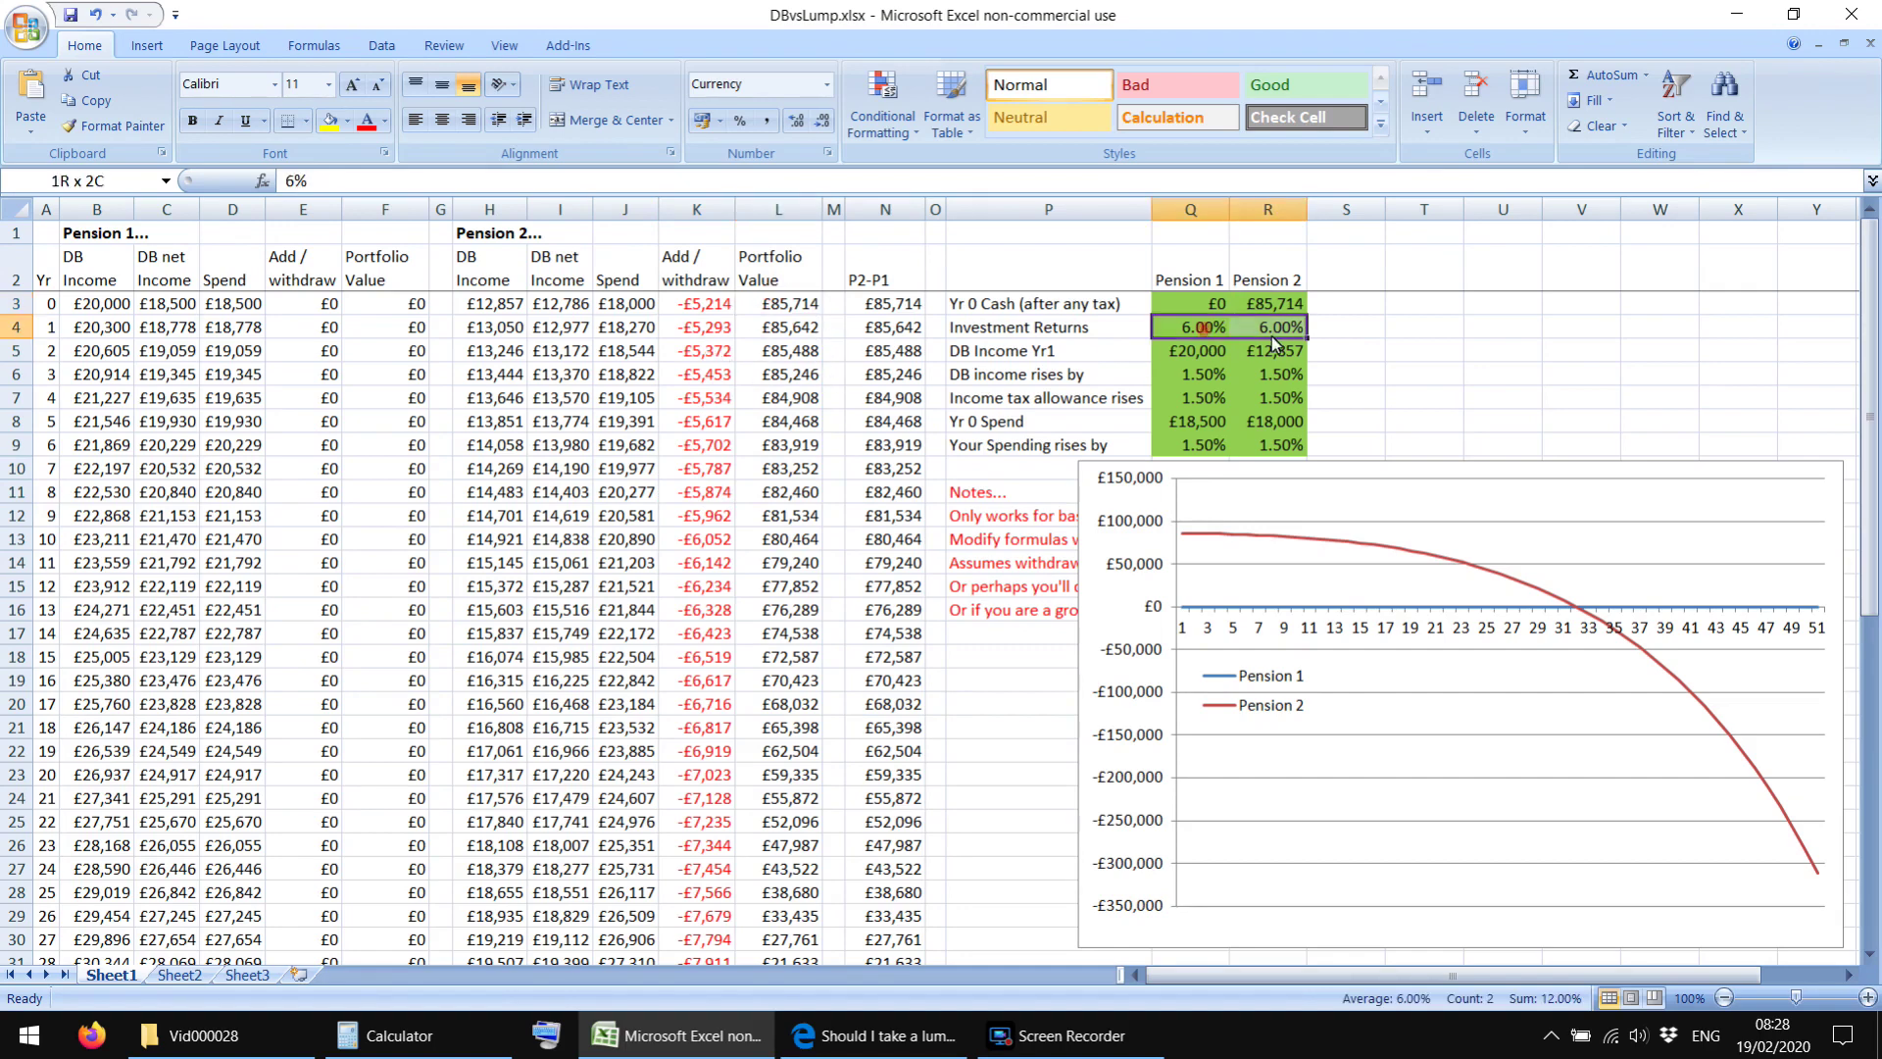
click(1244, 334)
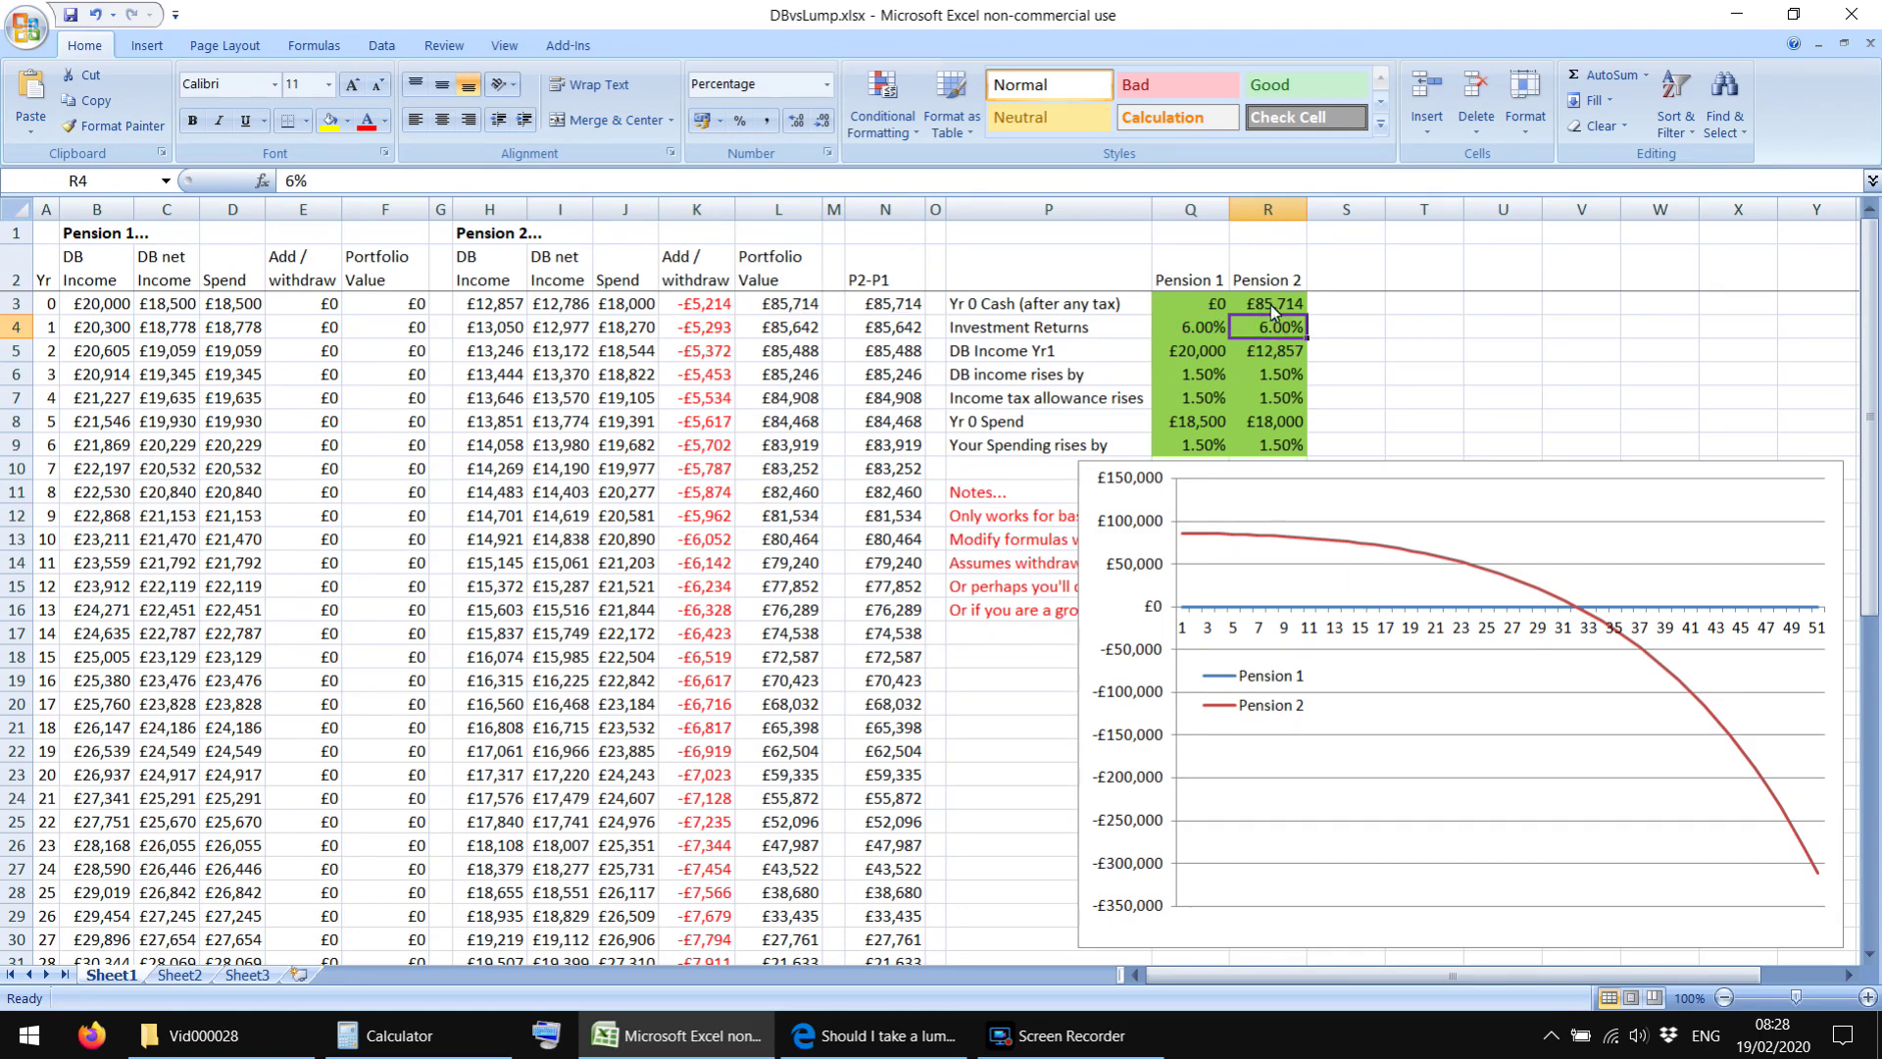
click(567, 305)
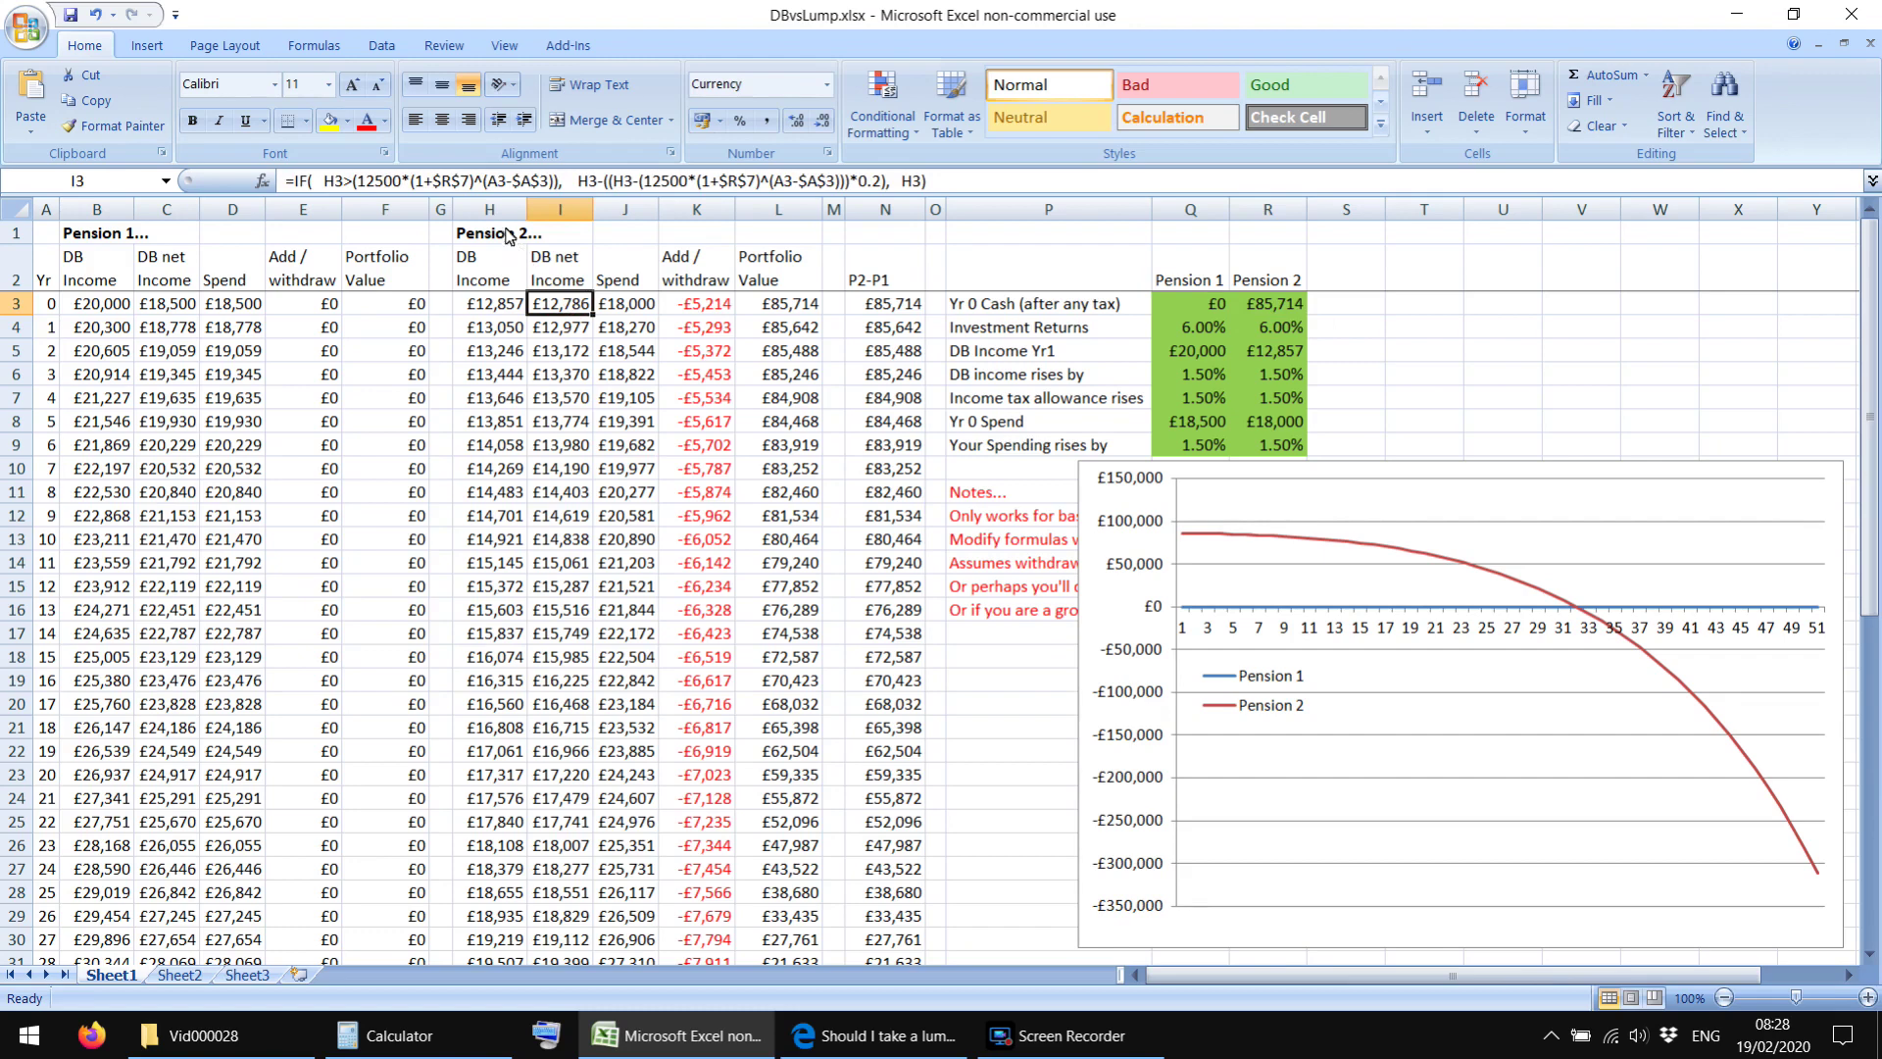
click(642, 307)
click(703, 307)
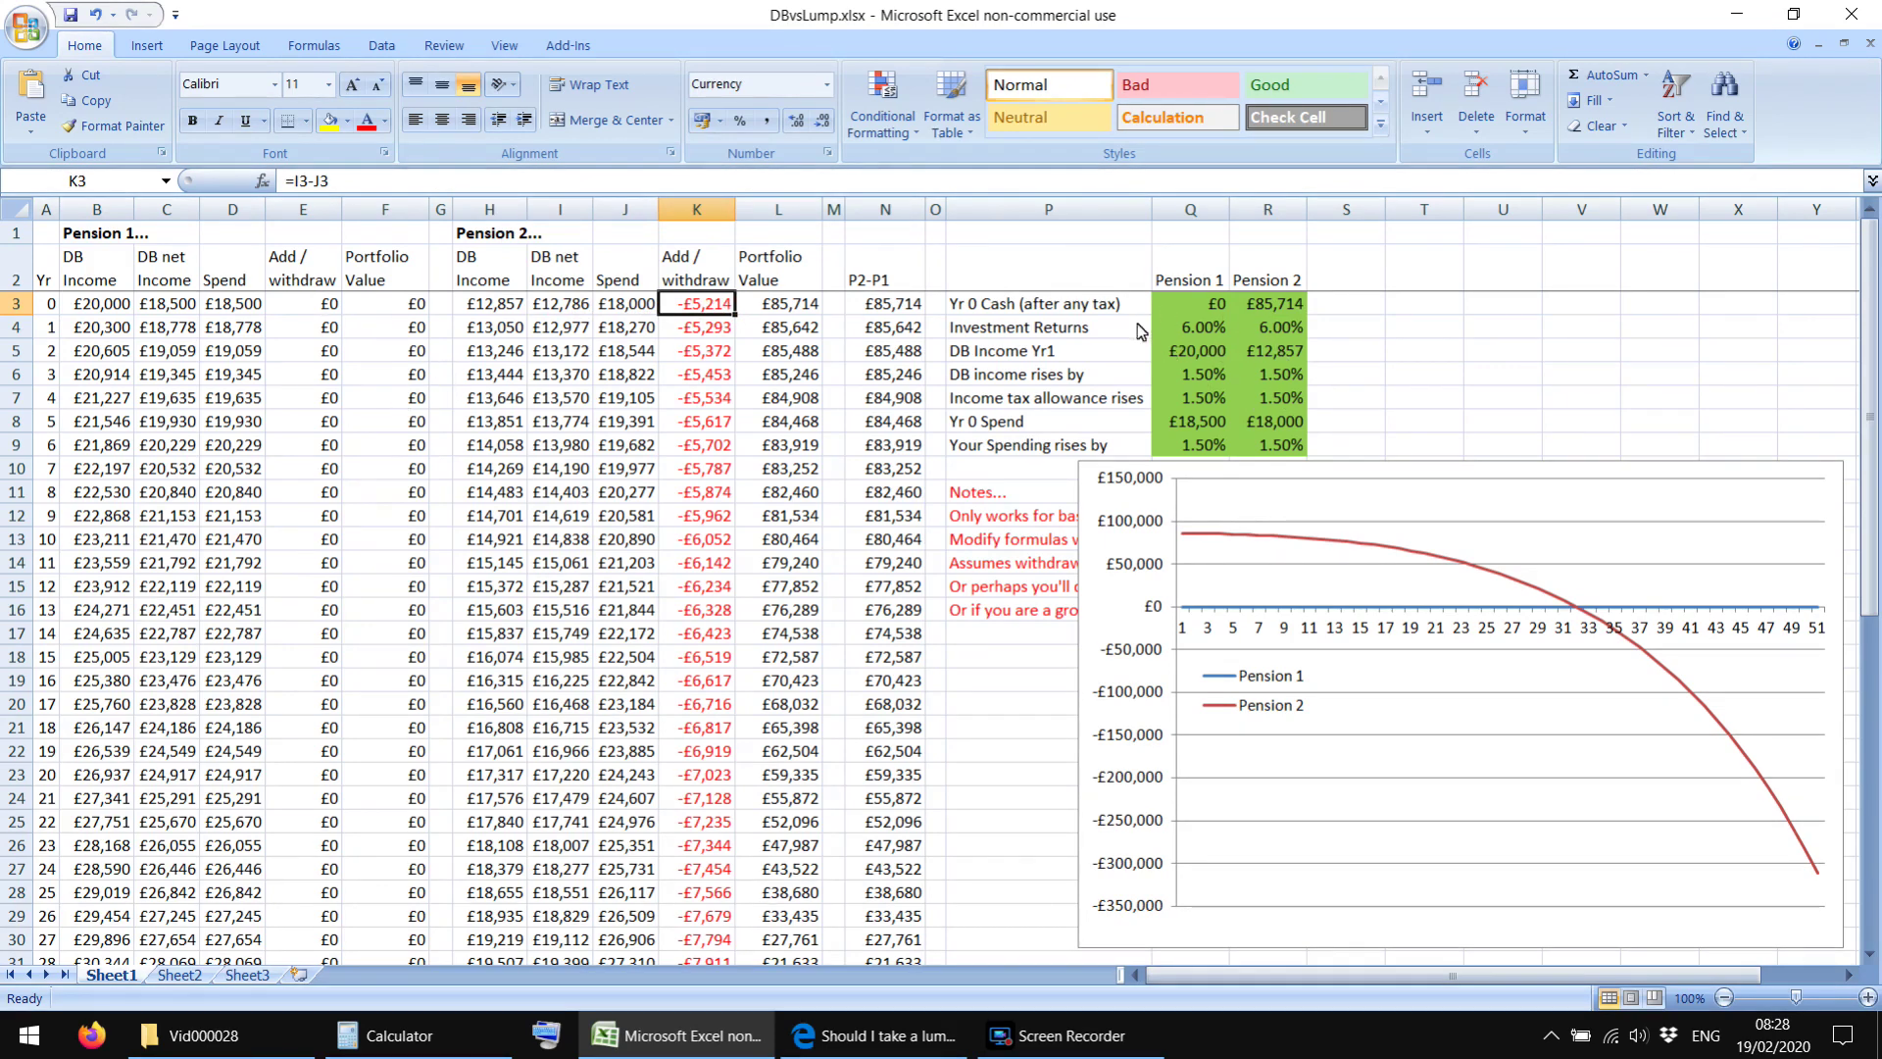
click(1279, 422)
Step: Enter 18,500 as Pension 2's Yr 0 Spend in R8
text(18,50)
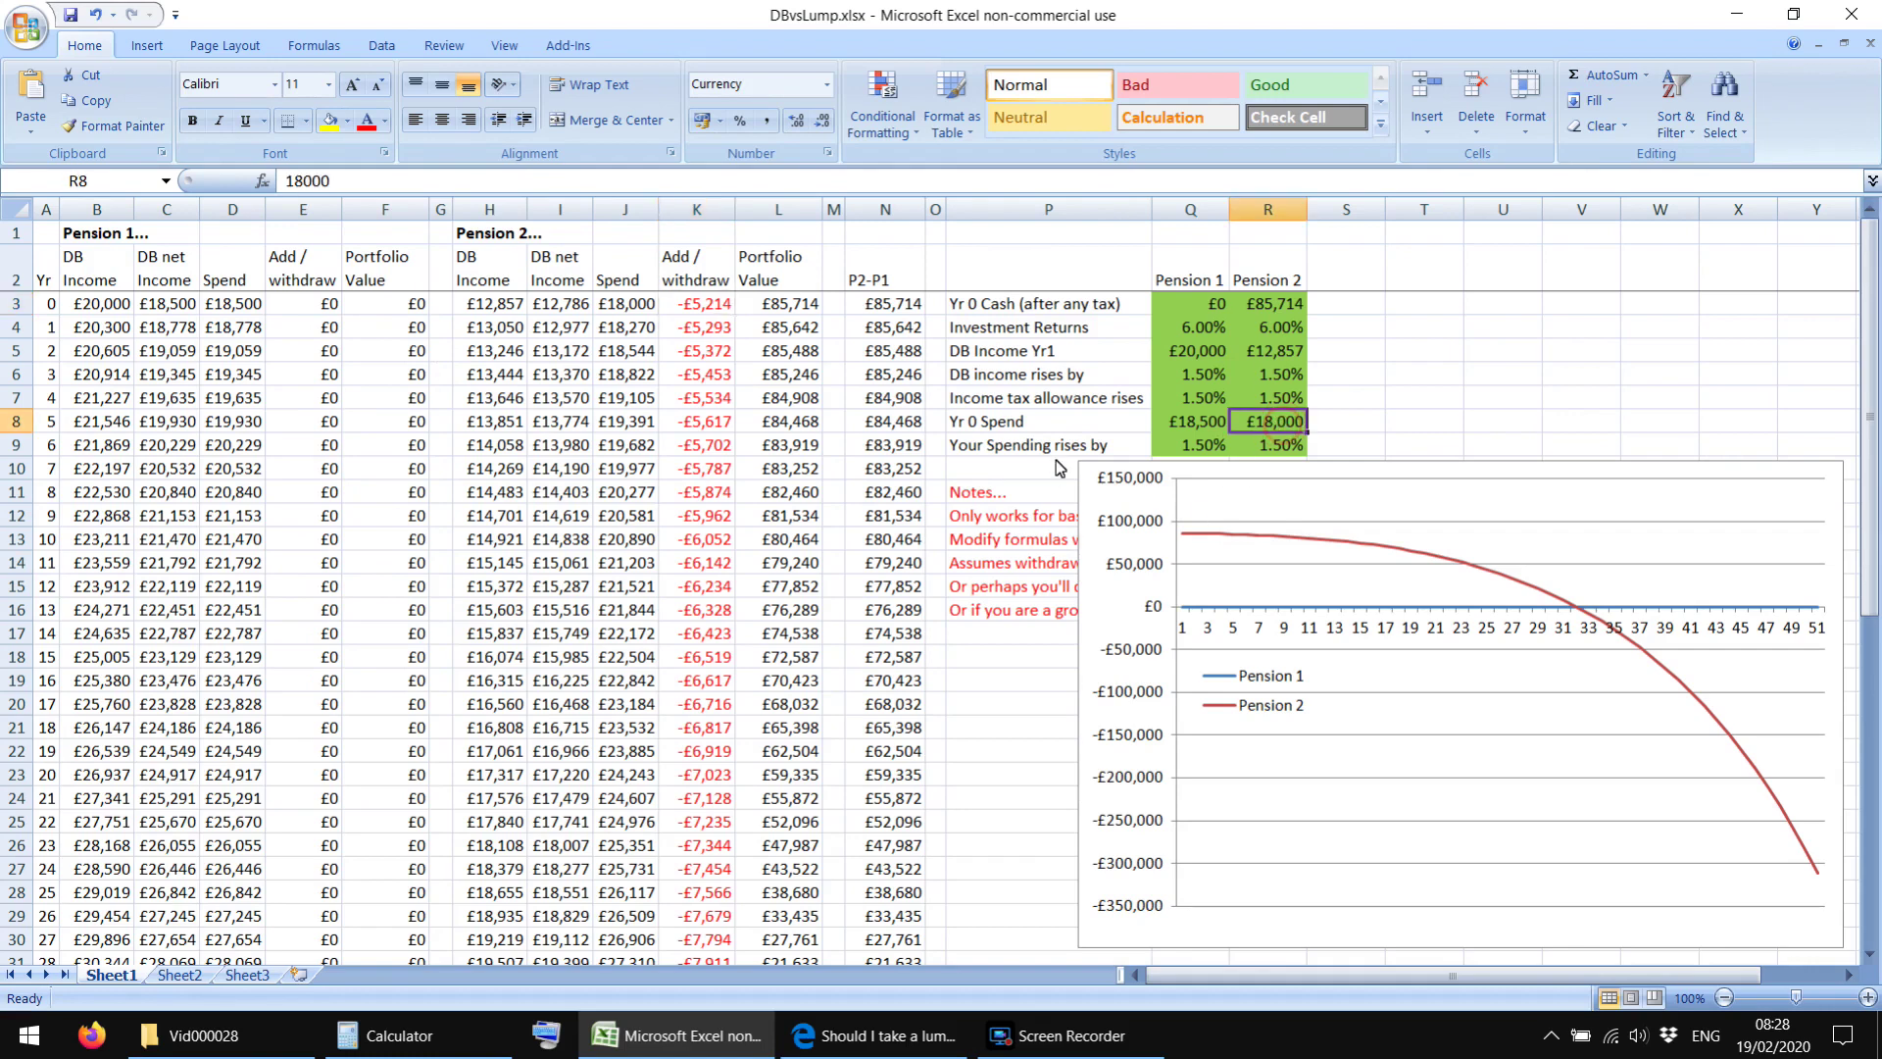
text(0)
key(Return)
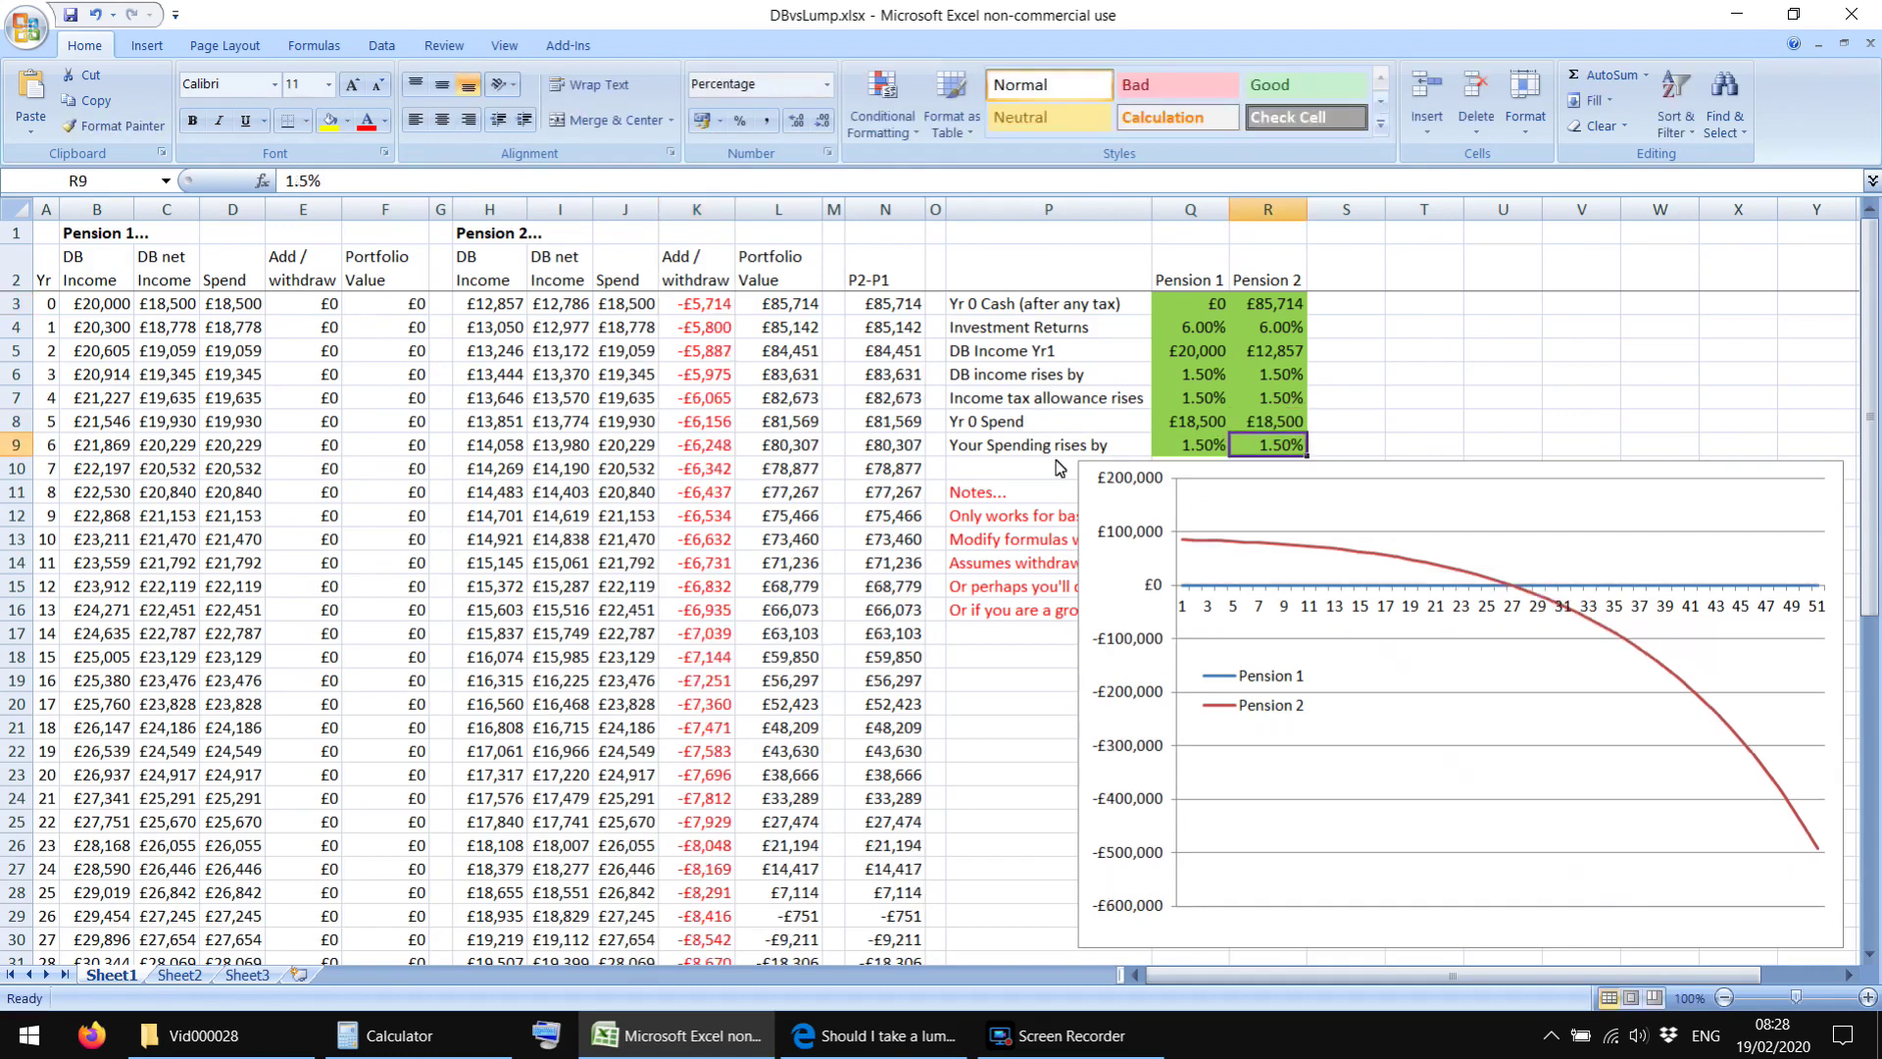
click(937, 683)
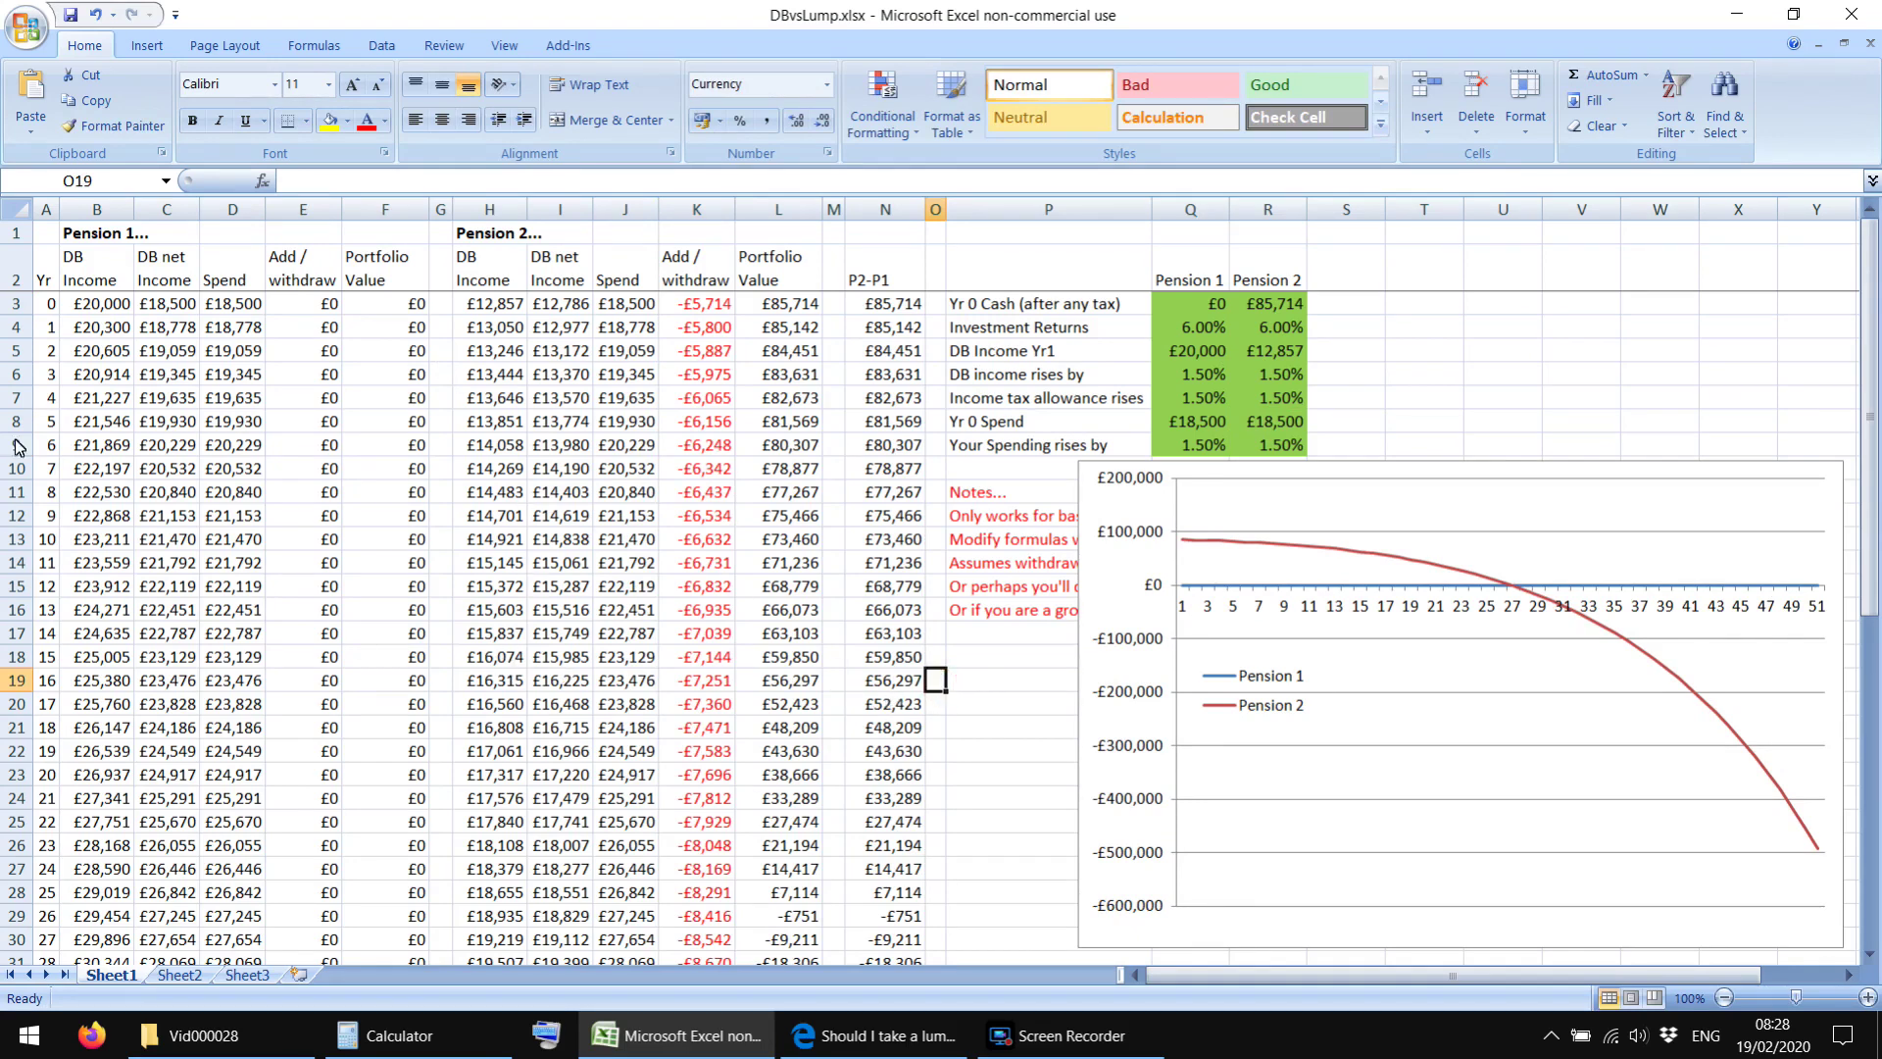
Step: Review Pension 1's net income, Pension 2's columns and the F15 Portfolio Value formula
drag(166, 305, 169, 539)
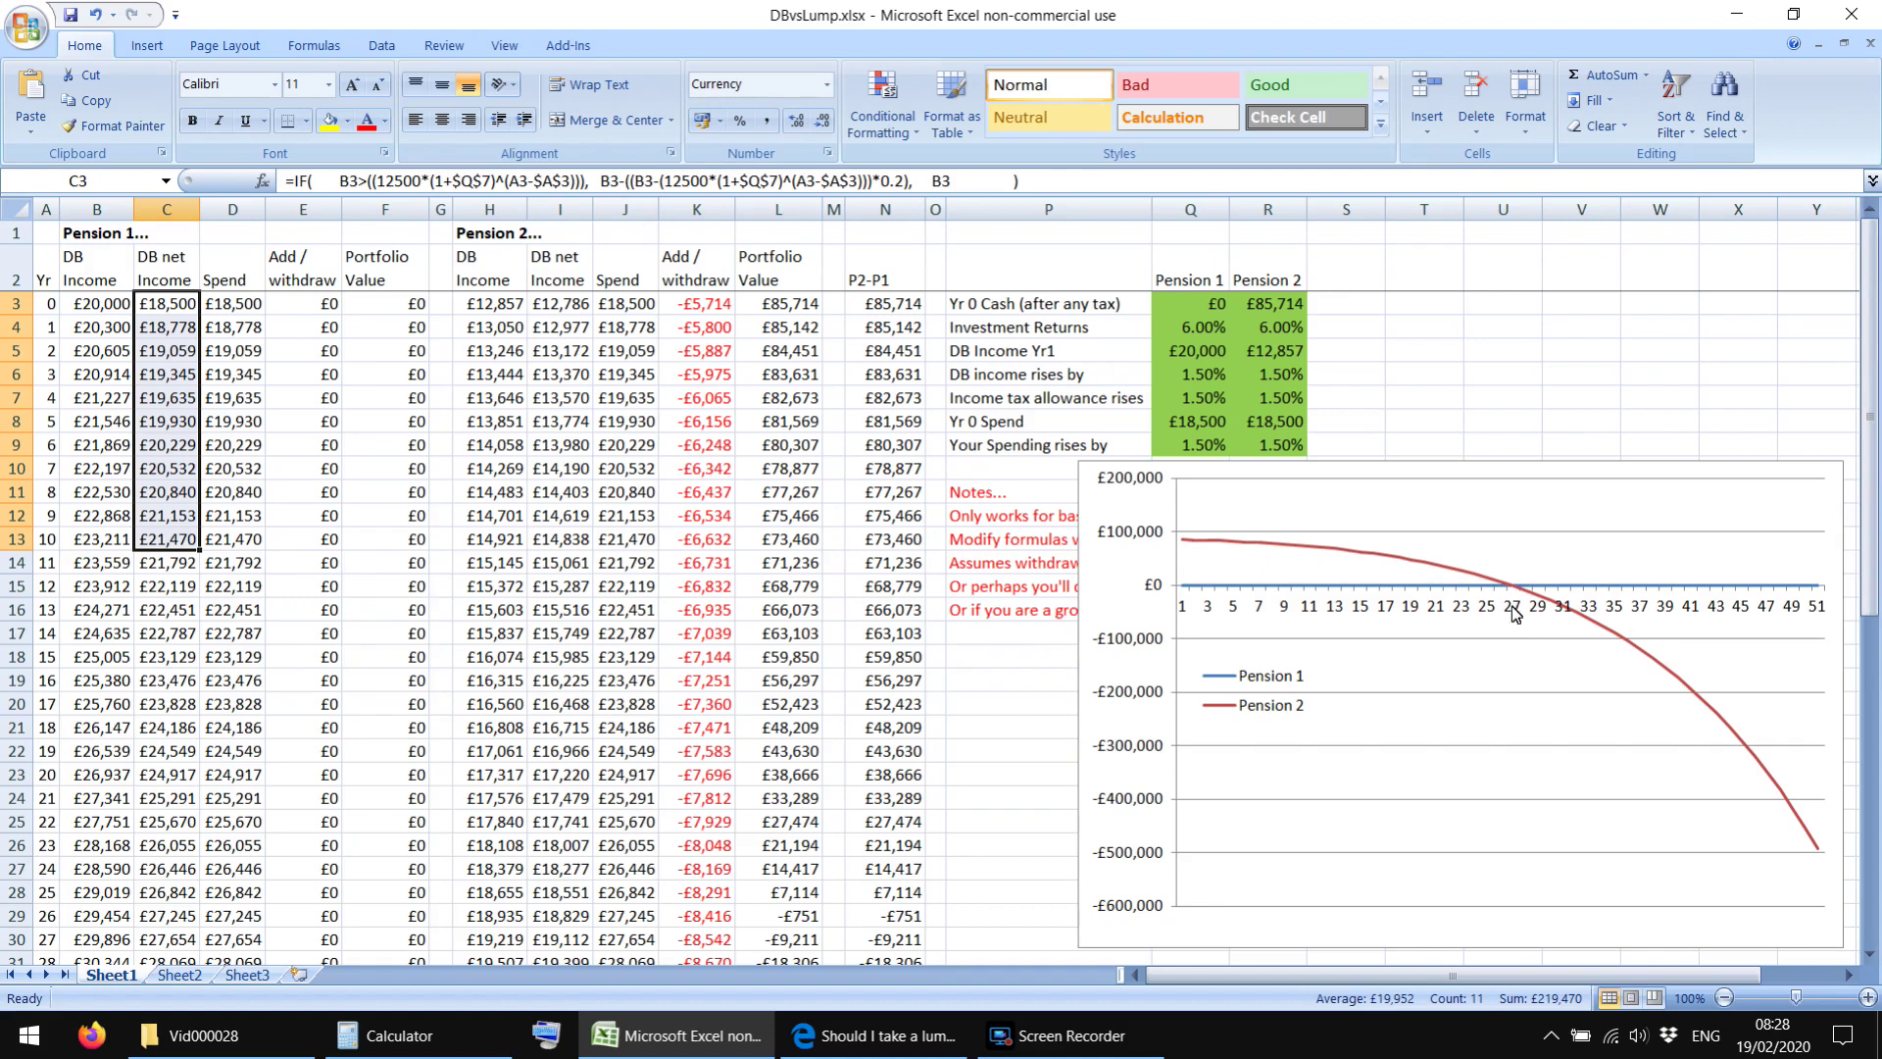
click(984, 699)
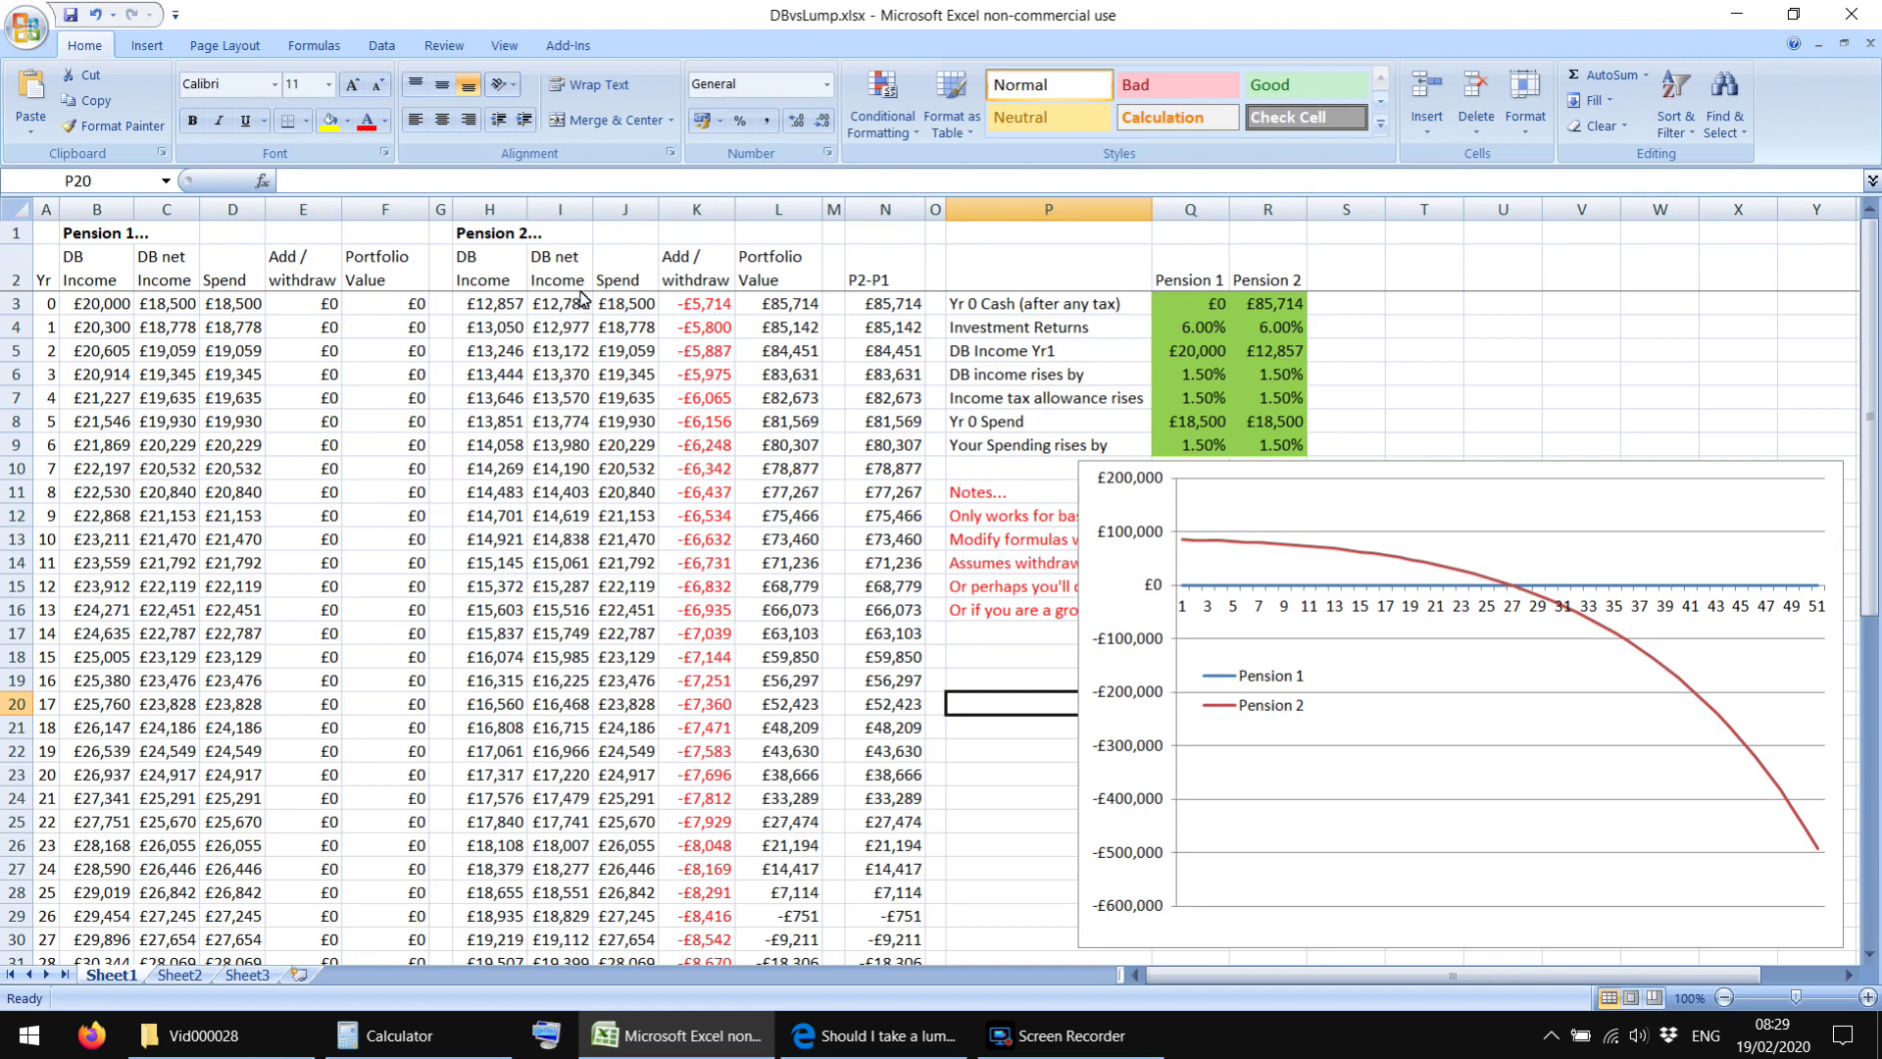
drag(488, 209, 560, 208)
drag(977, 213, 887, 216)
click(986, 687)
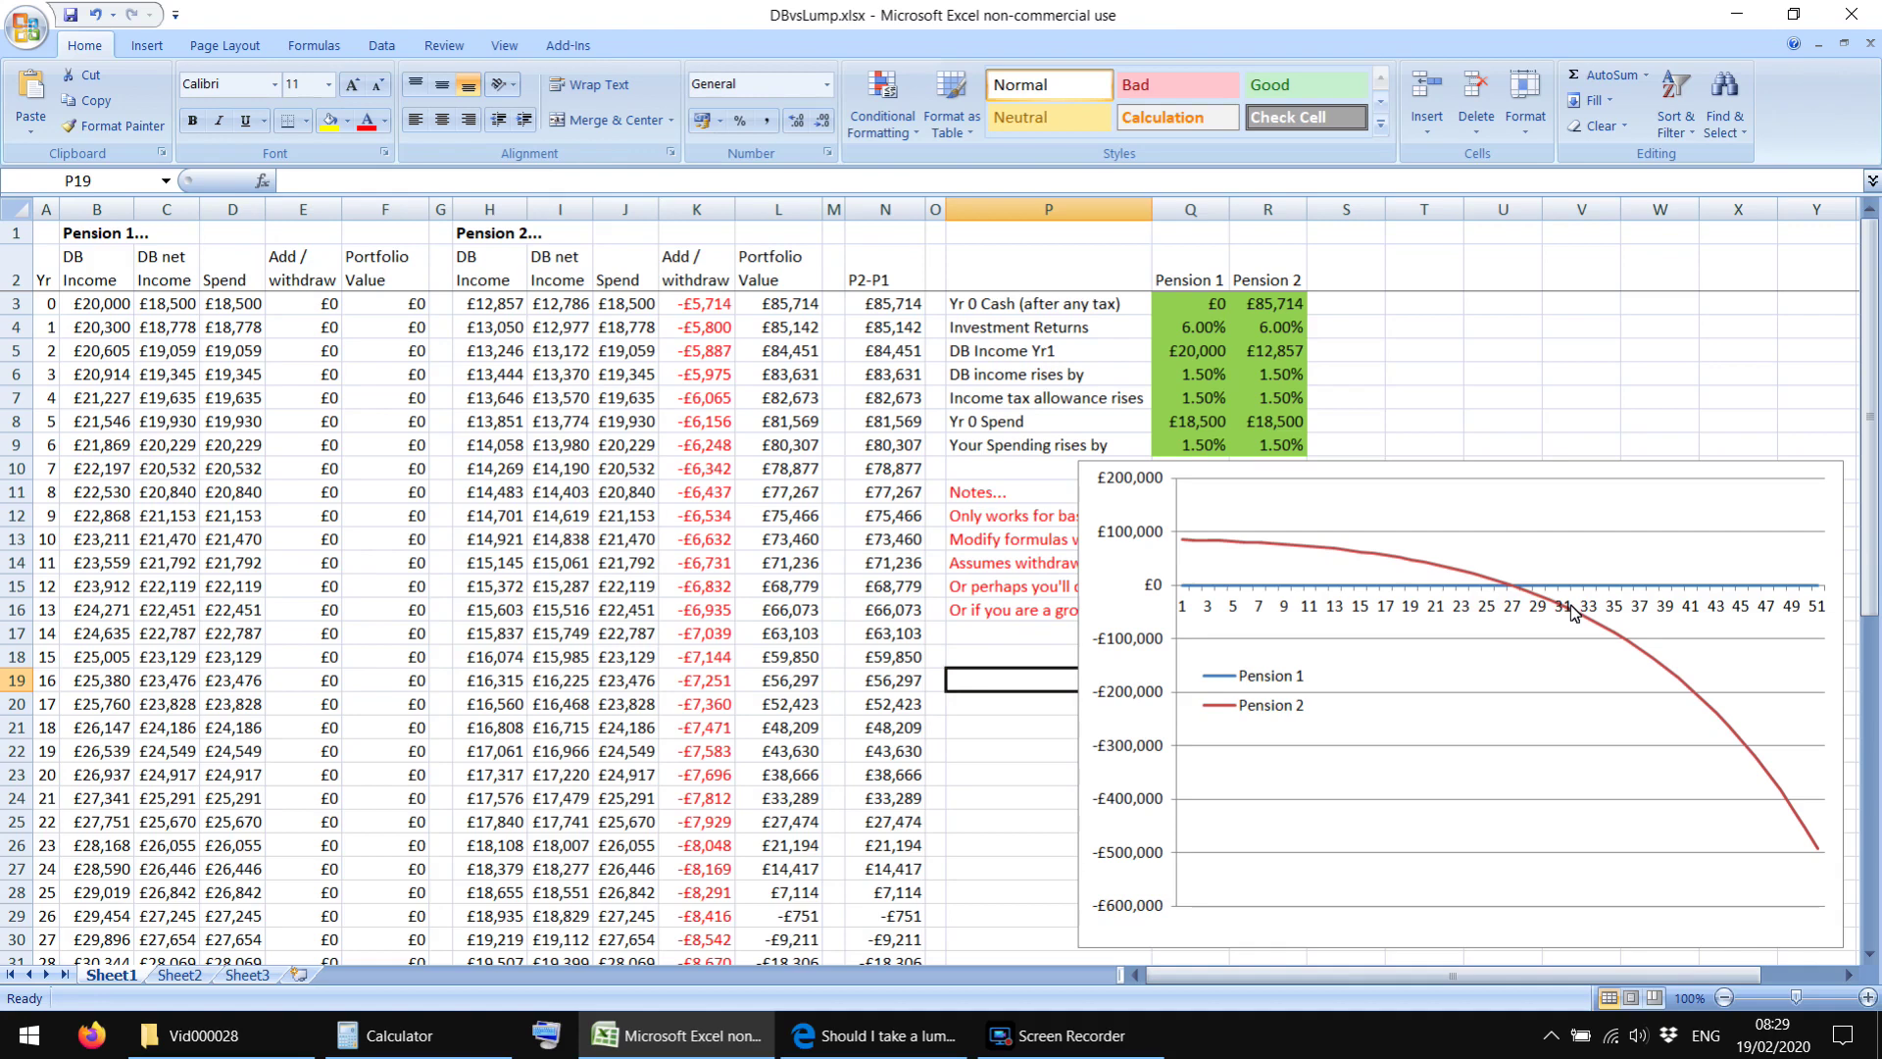
click(403, 585)
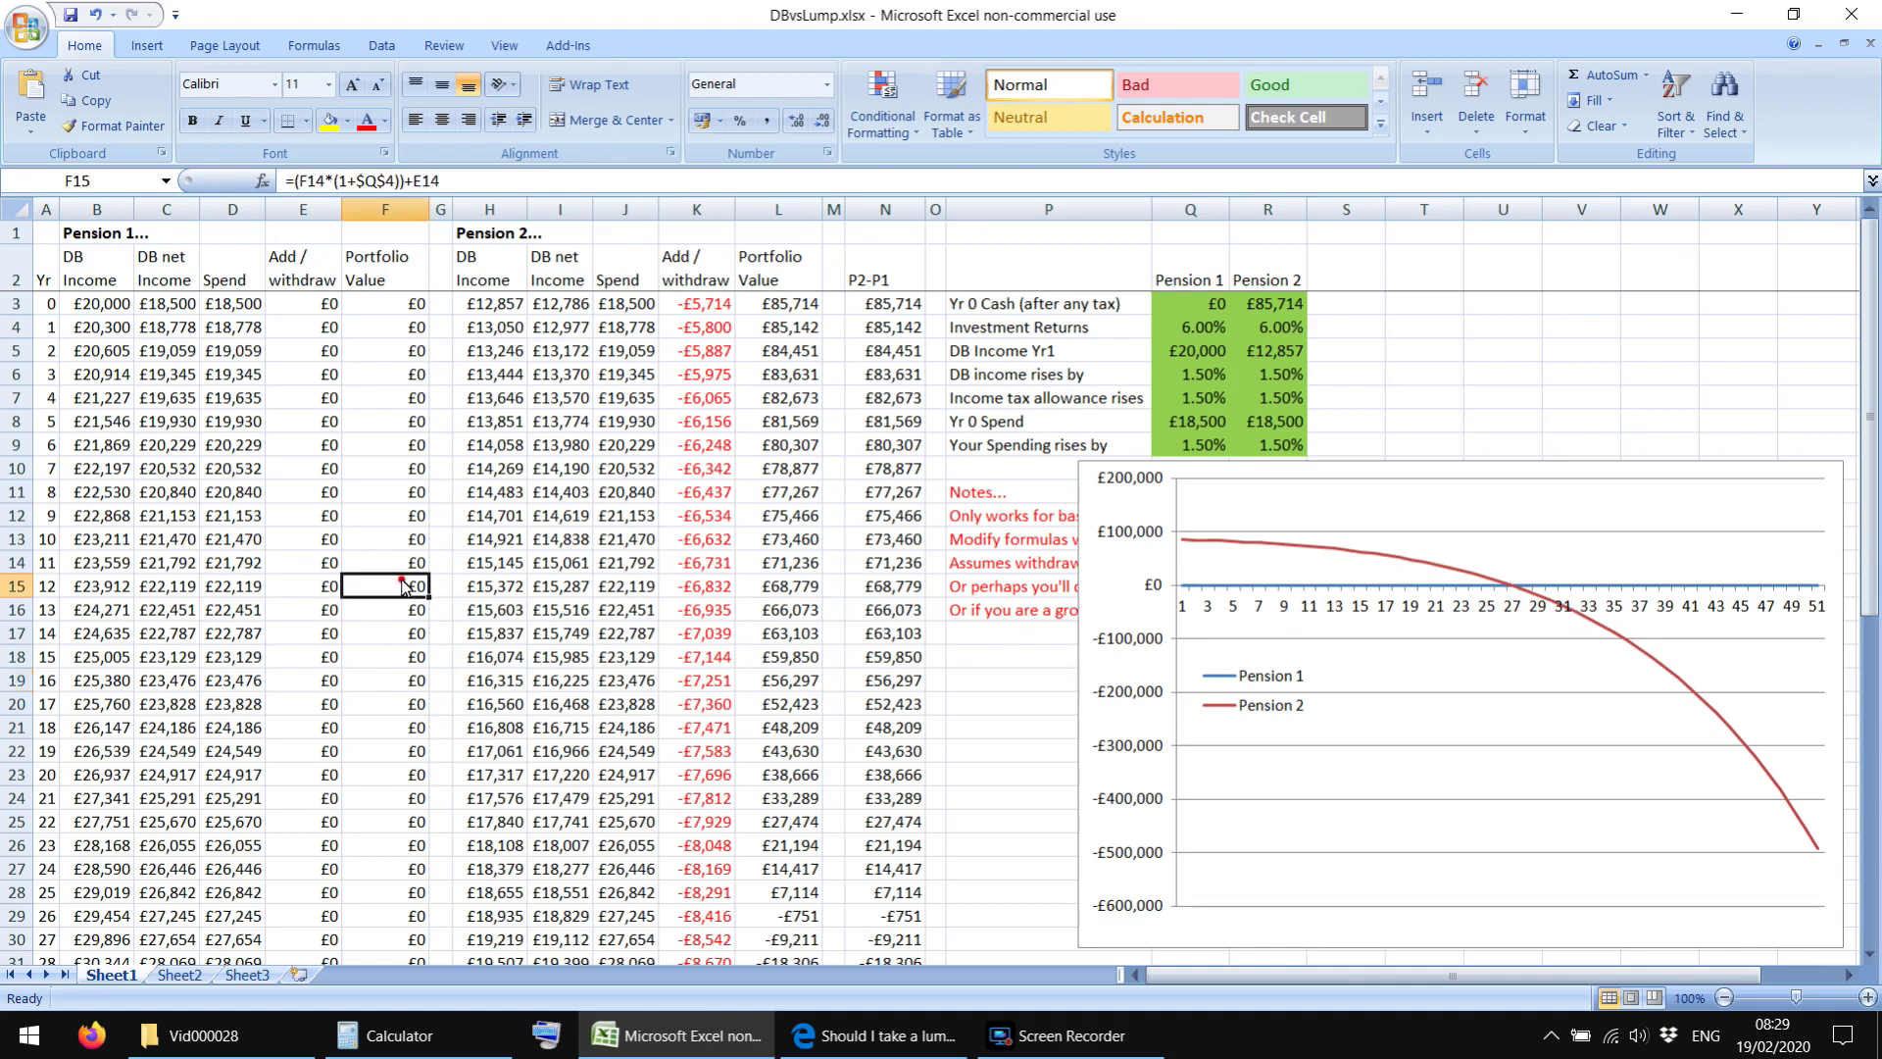
click(440, 681)
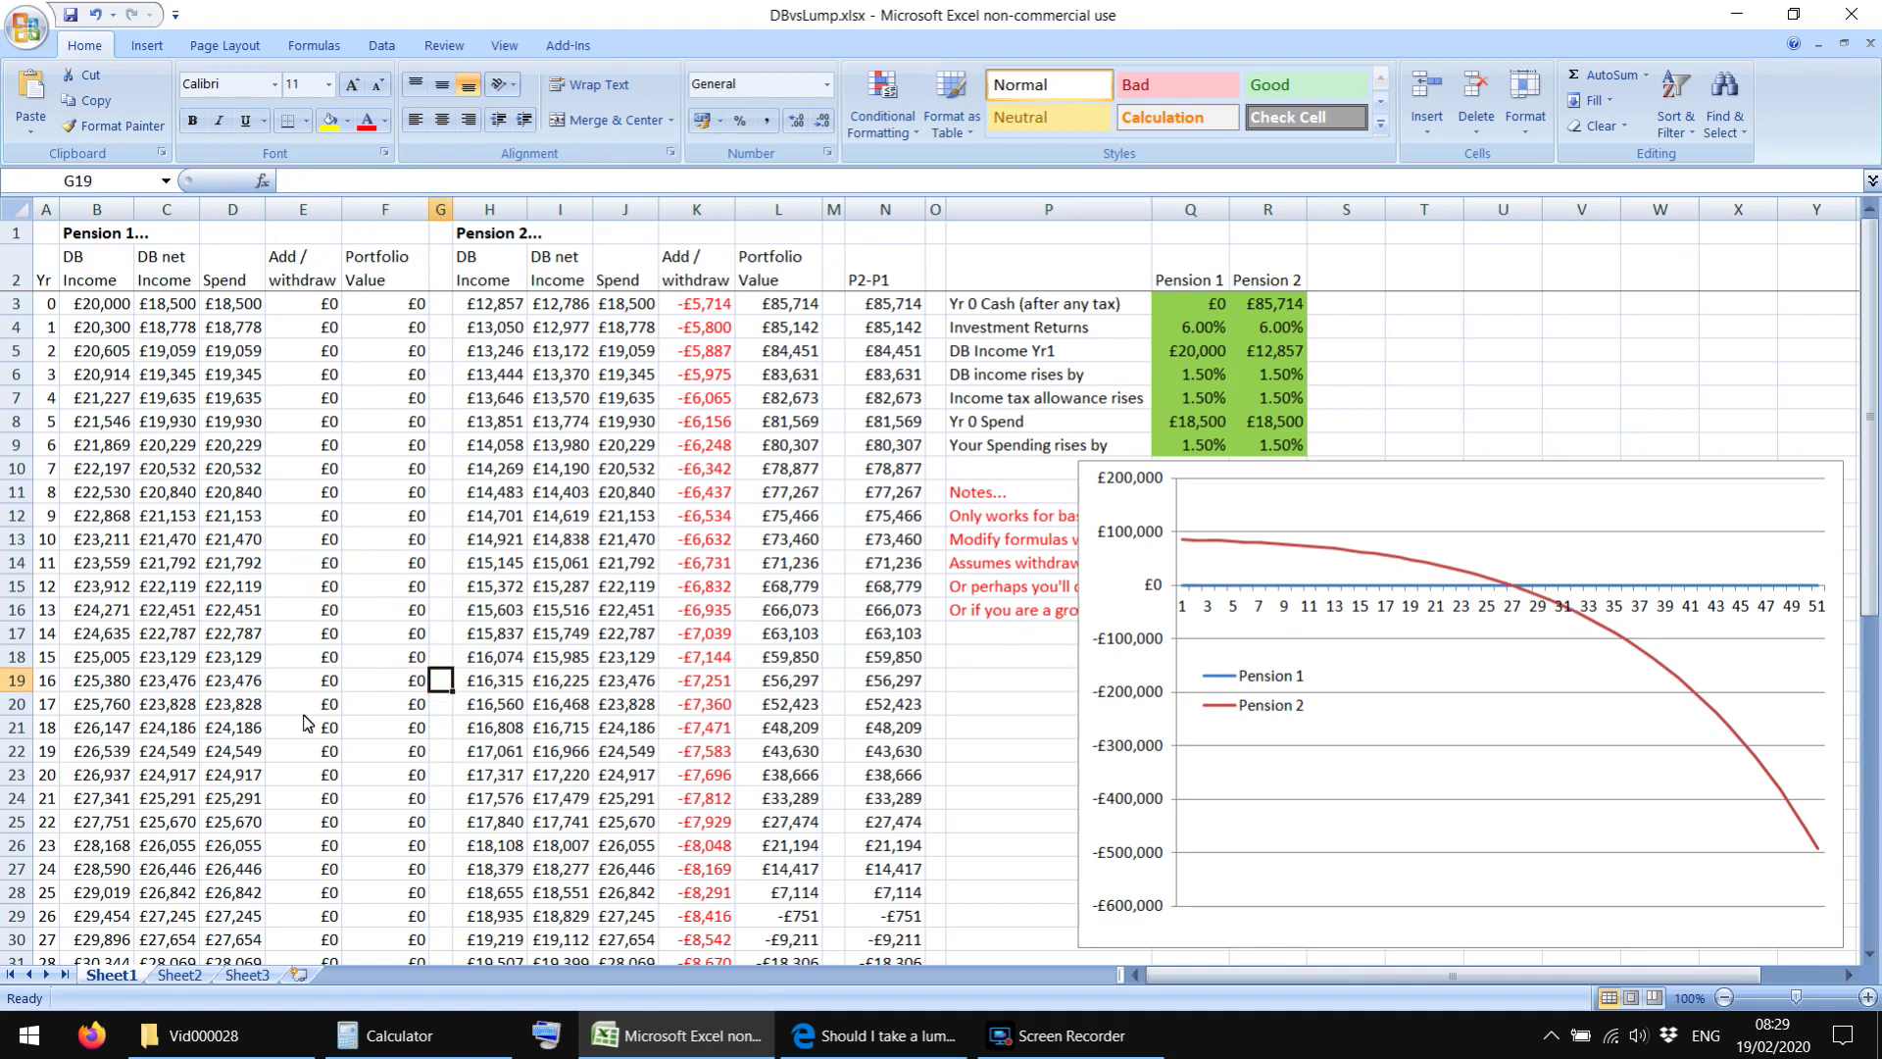
drag(51, 311, 909, 947)
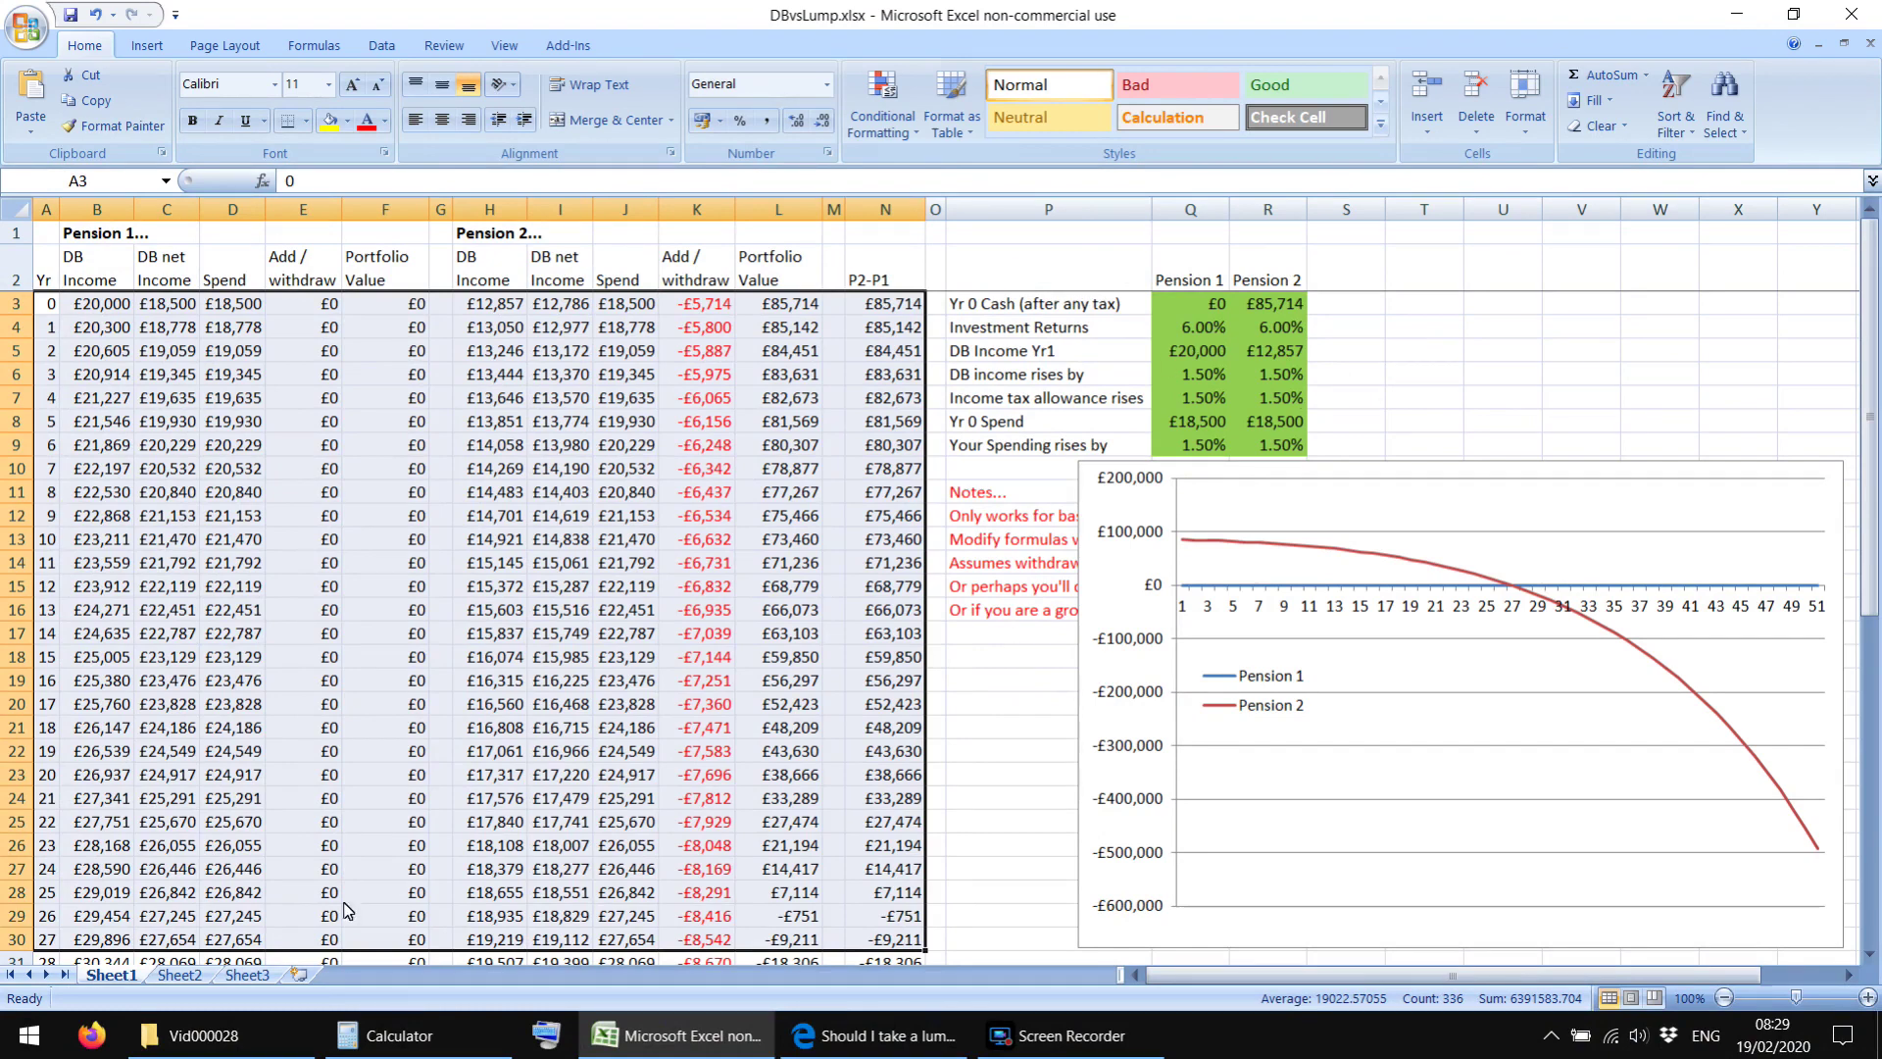
Step: Highlight 'commutation factor of 12' in the Which? article and bring up Calculator
click(877, 1035)
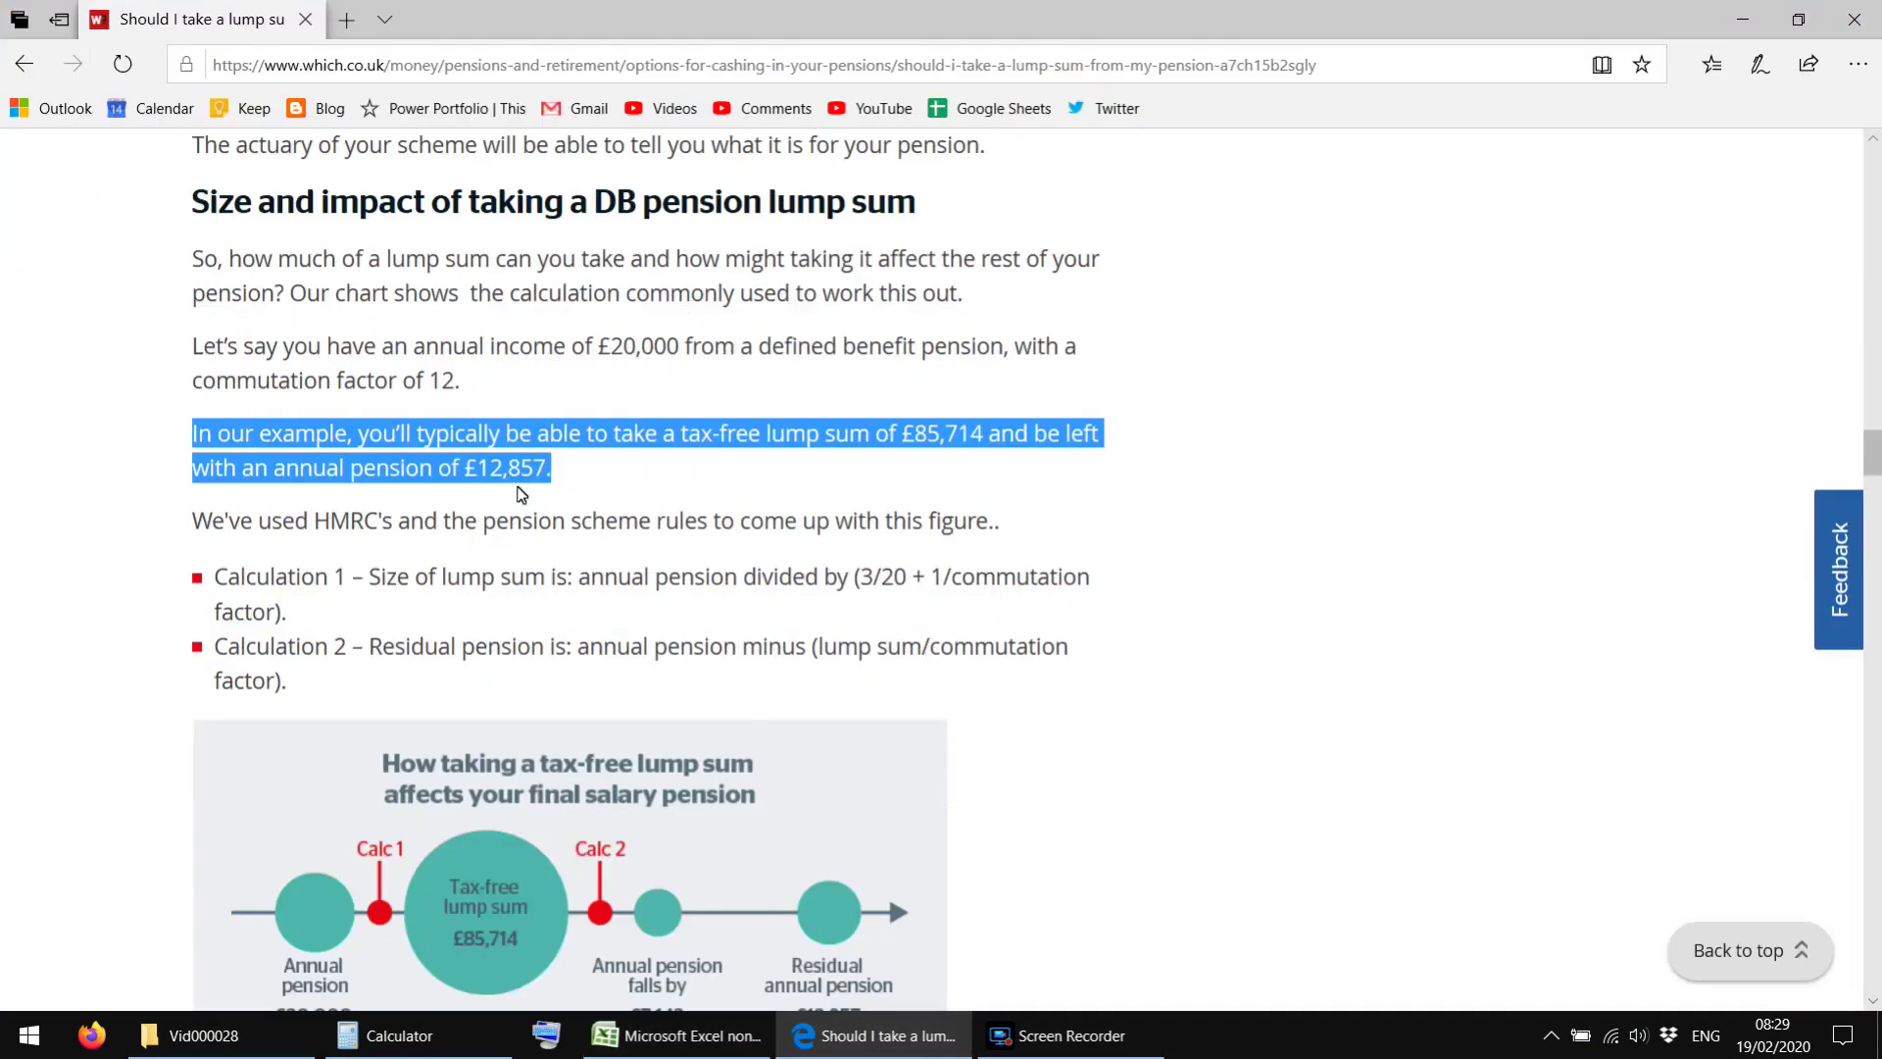
click(652, 474)
double_click(240, 385)
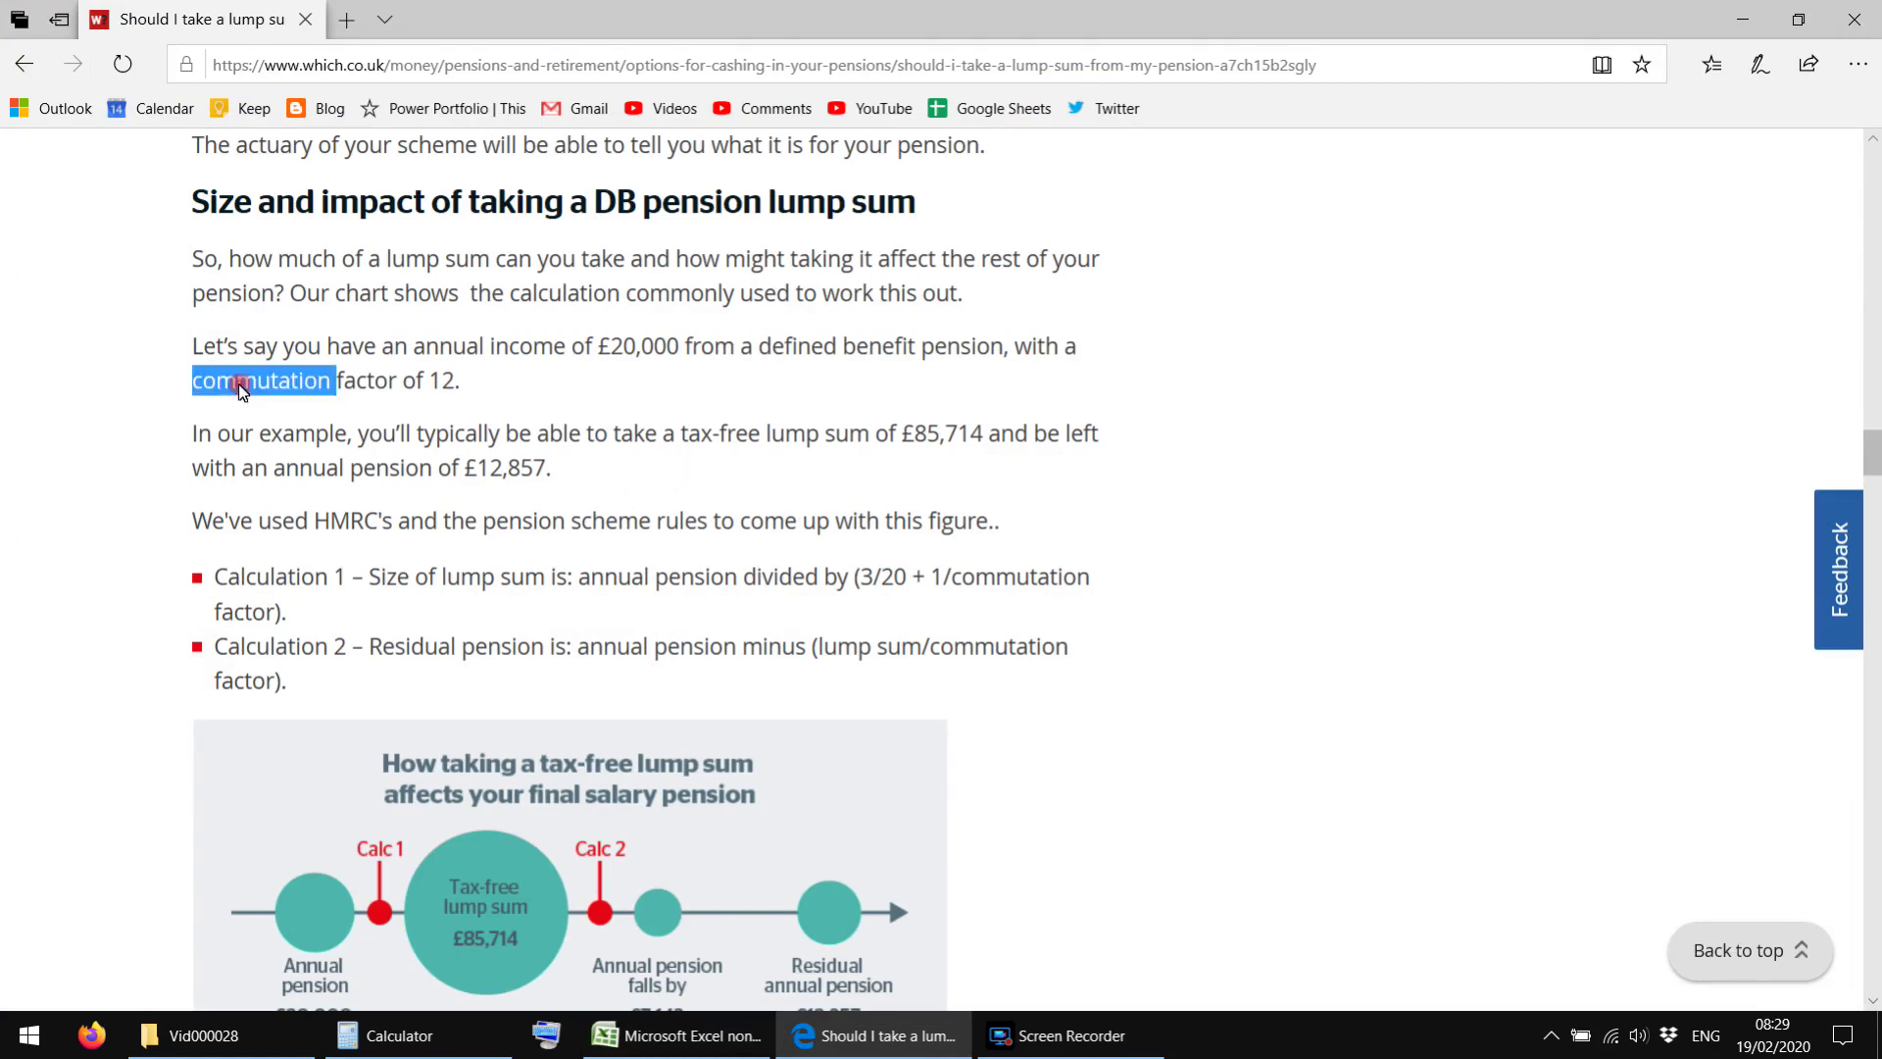
drag(240, 385, 455, 392)
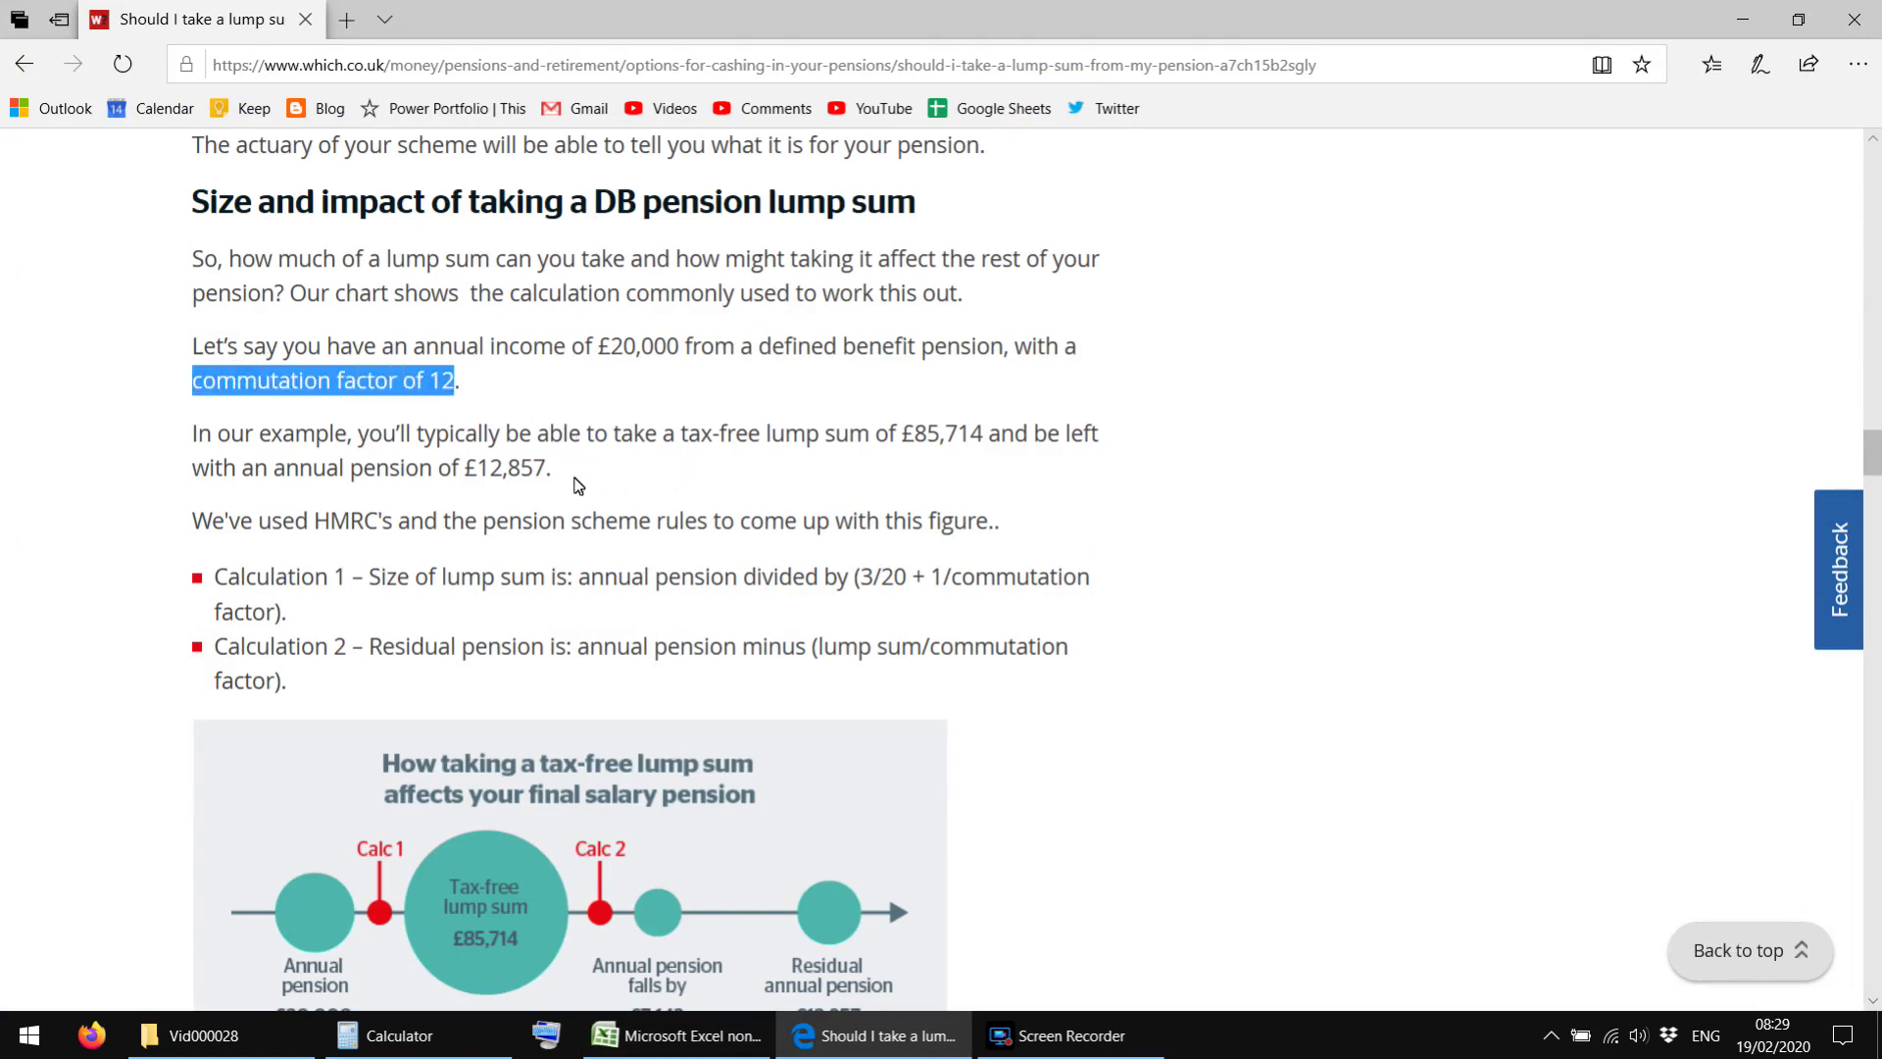
click(428, 1035)
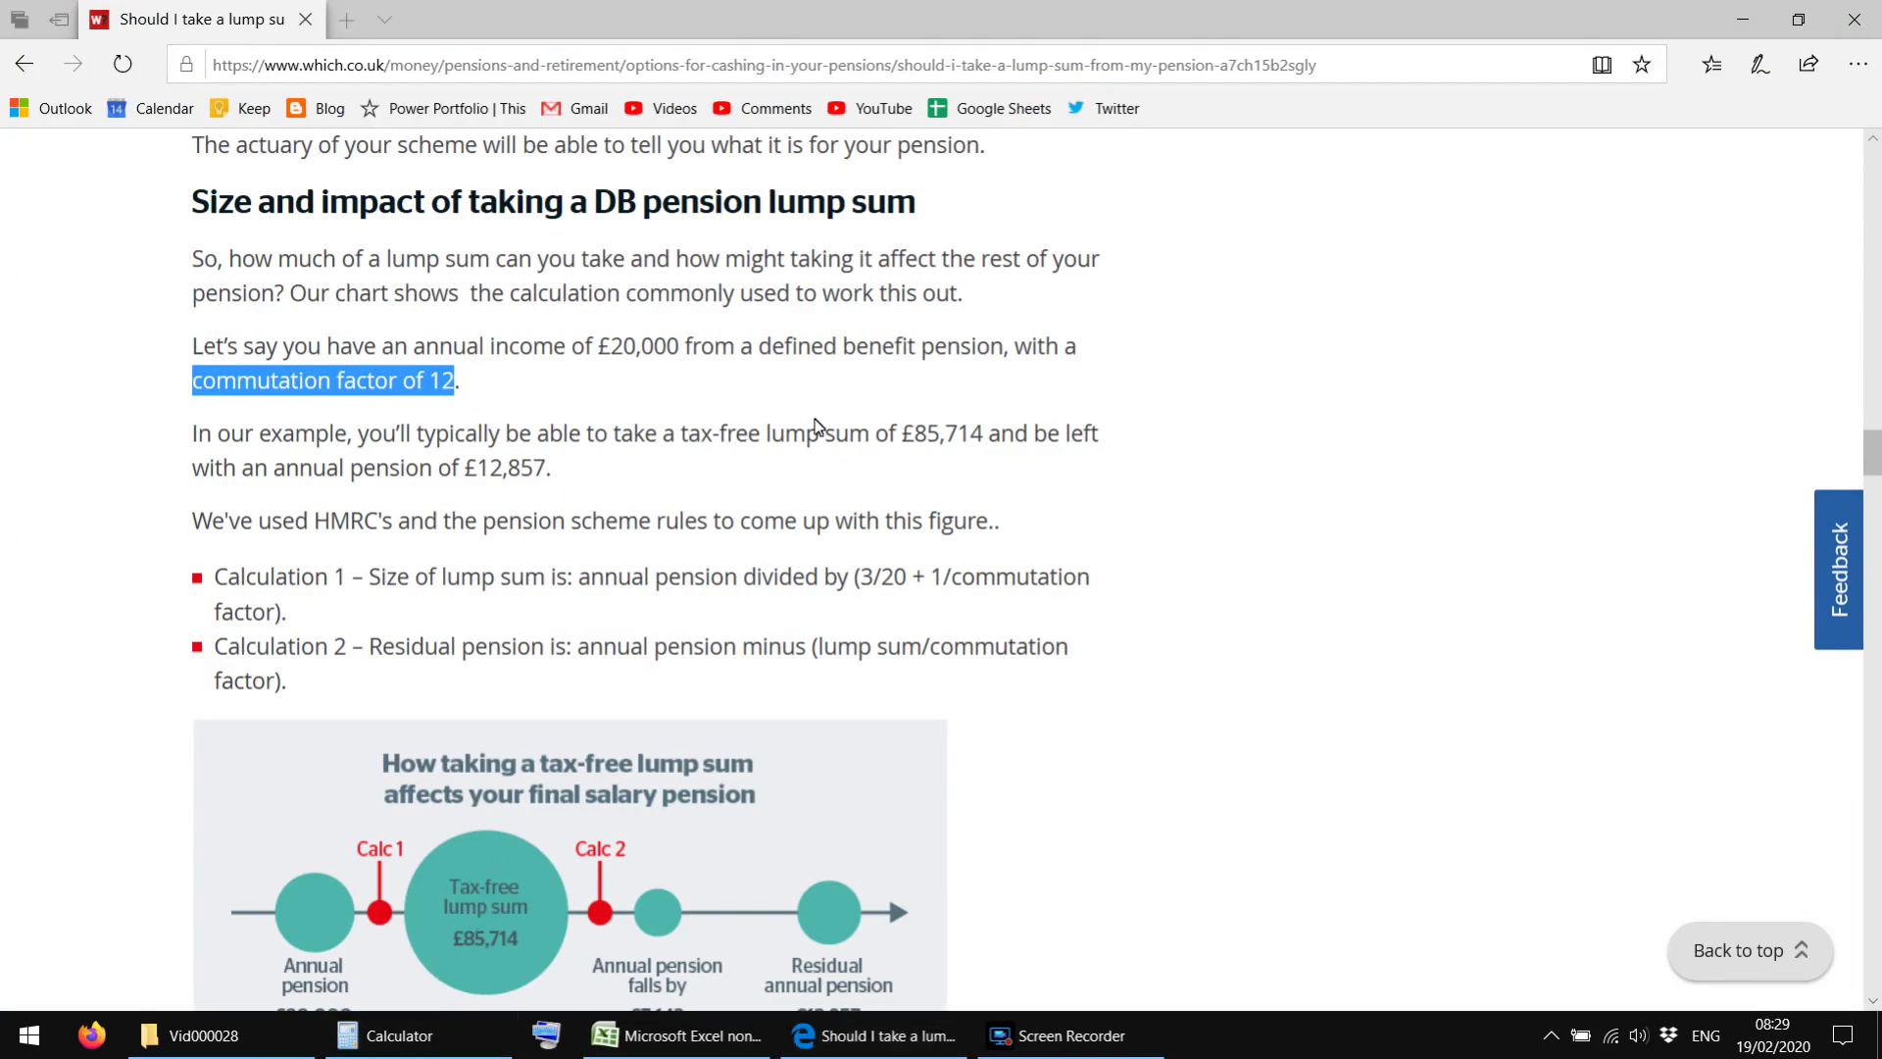
Step: Calculate one twelfth of 85,714, giving 7142.83
click(480, 1029)
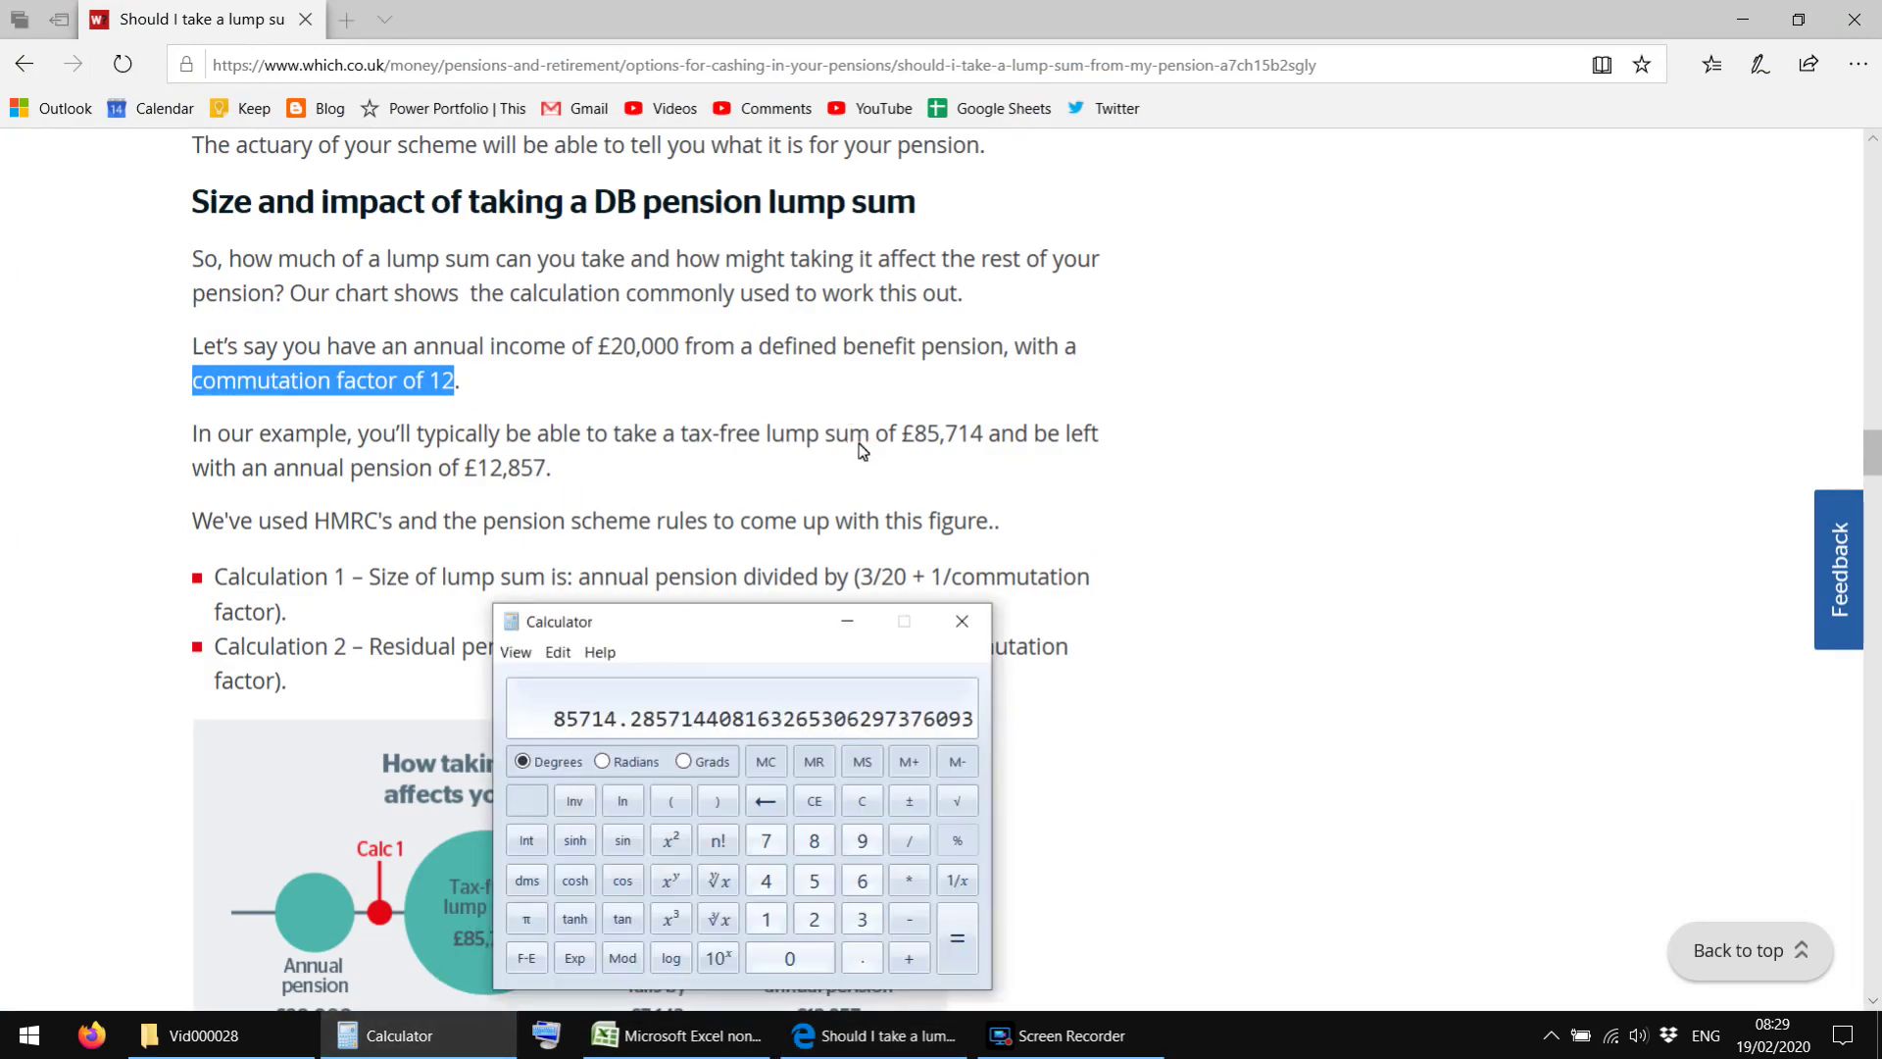
drag(694, 617, 416, 420)
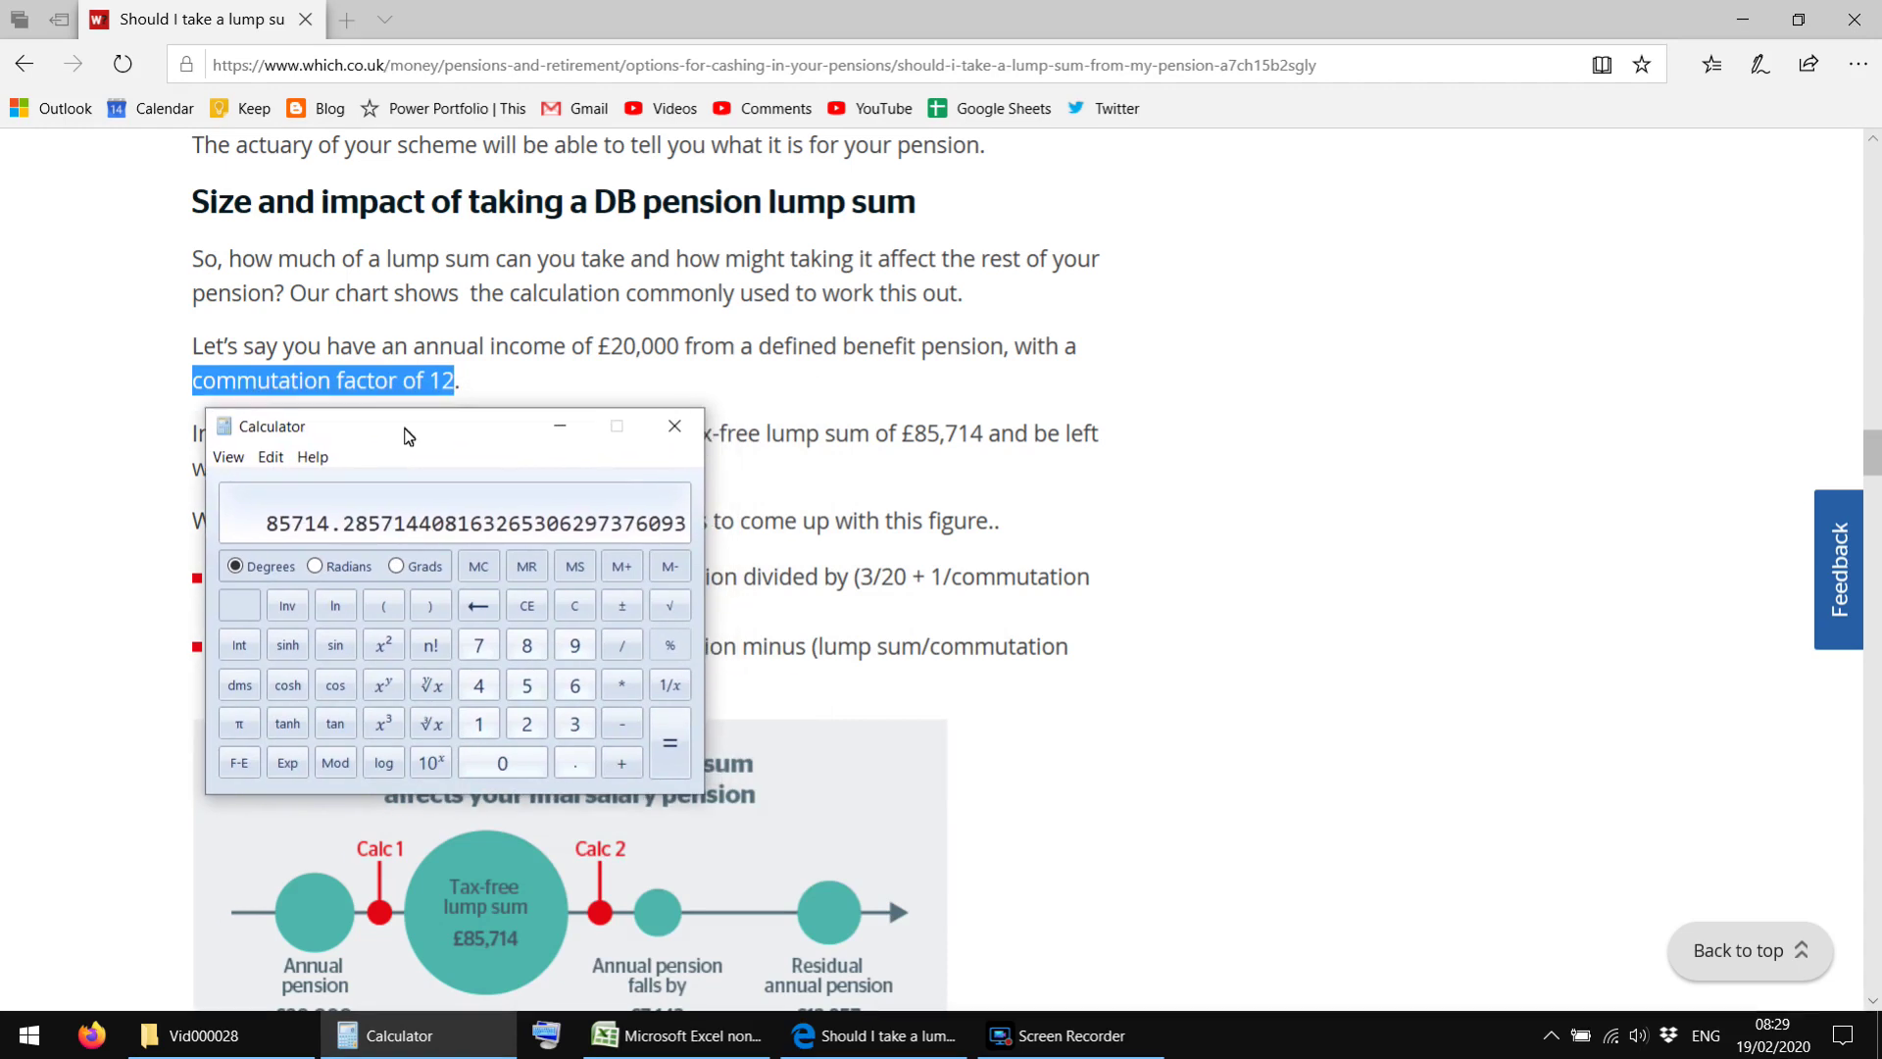
text(1)
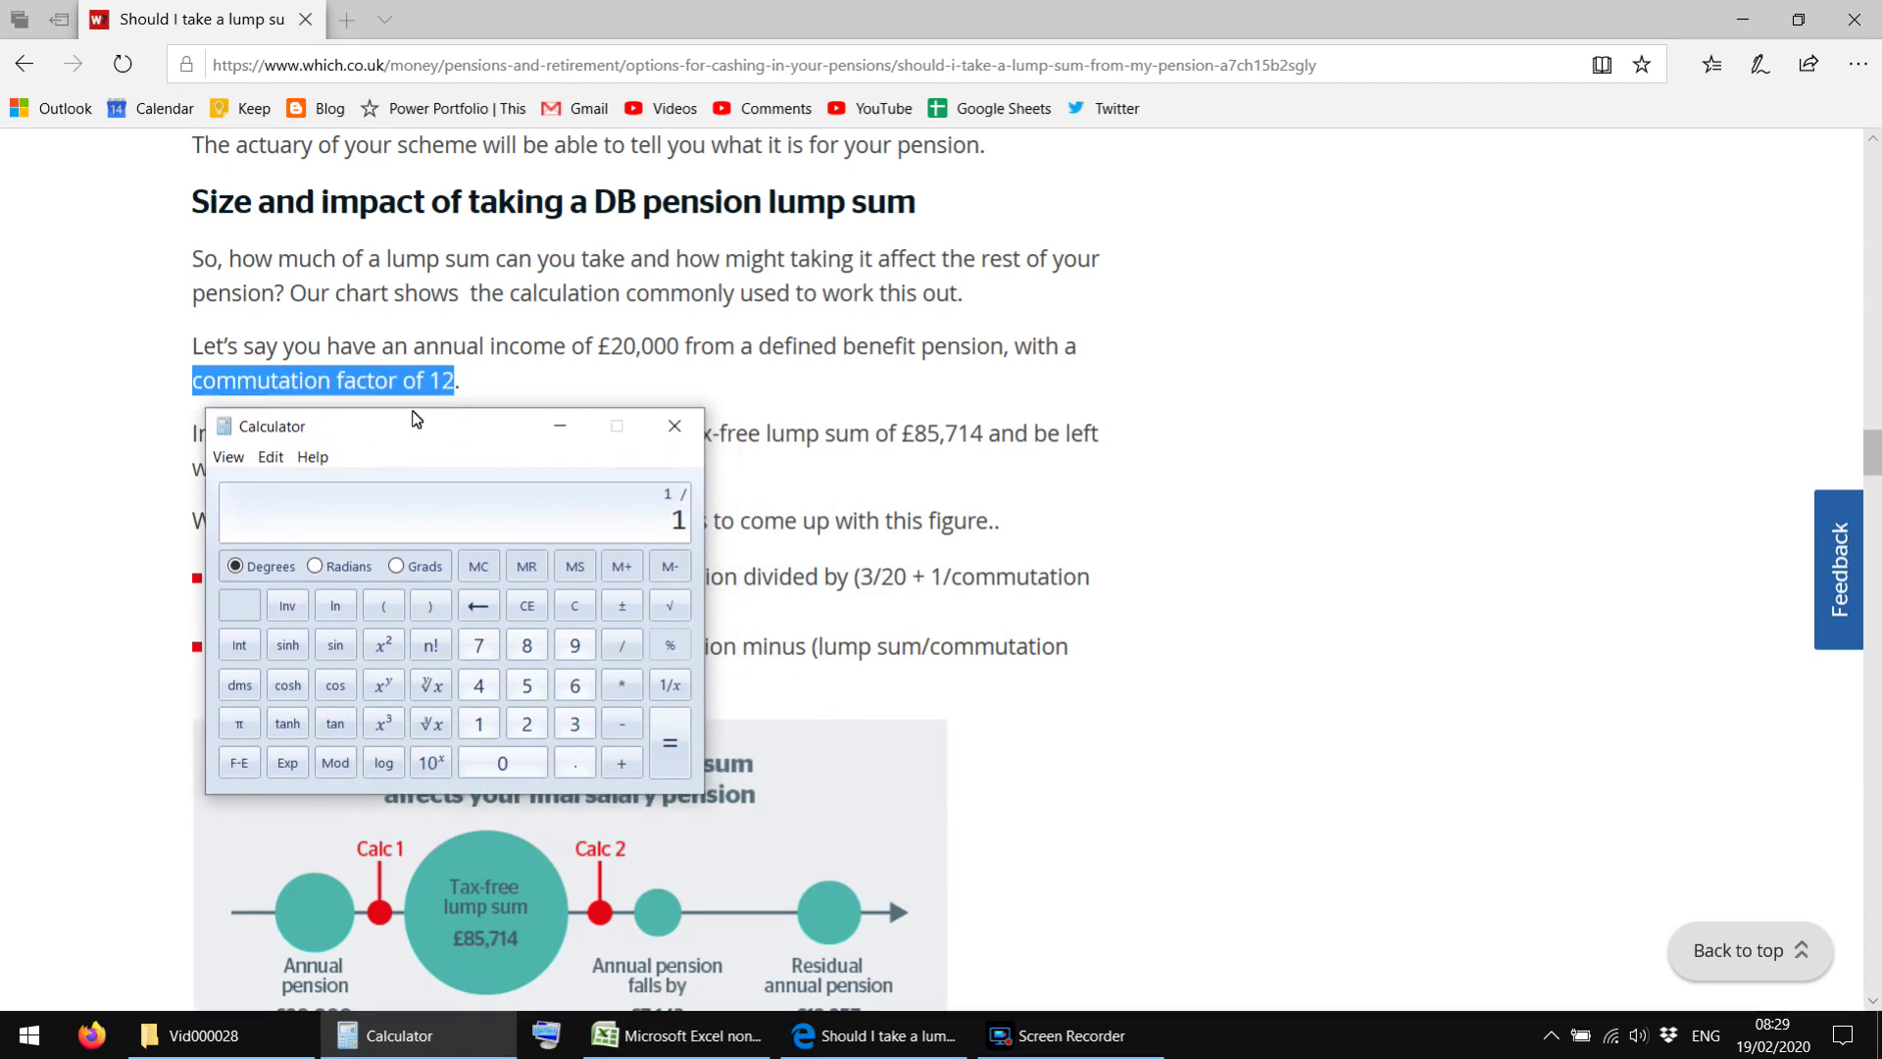
text(2)
key(Return)
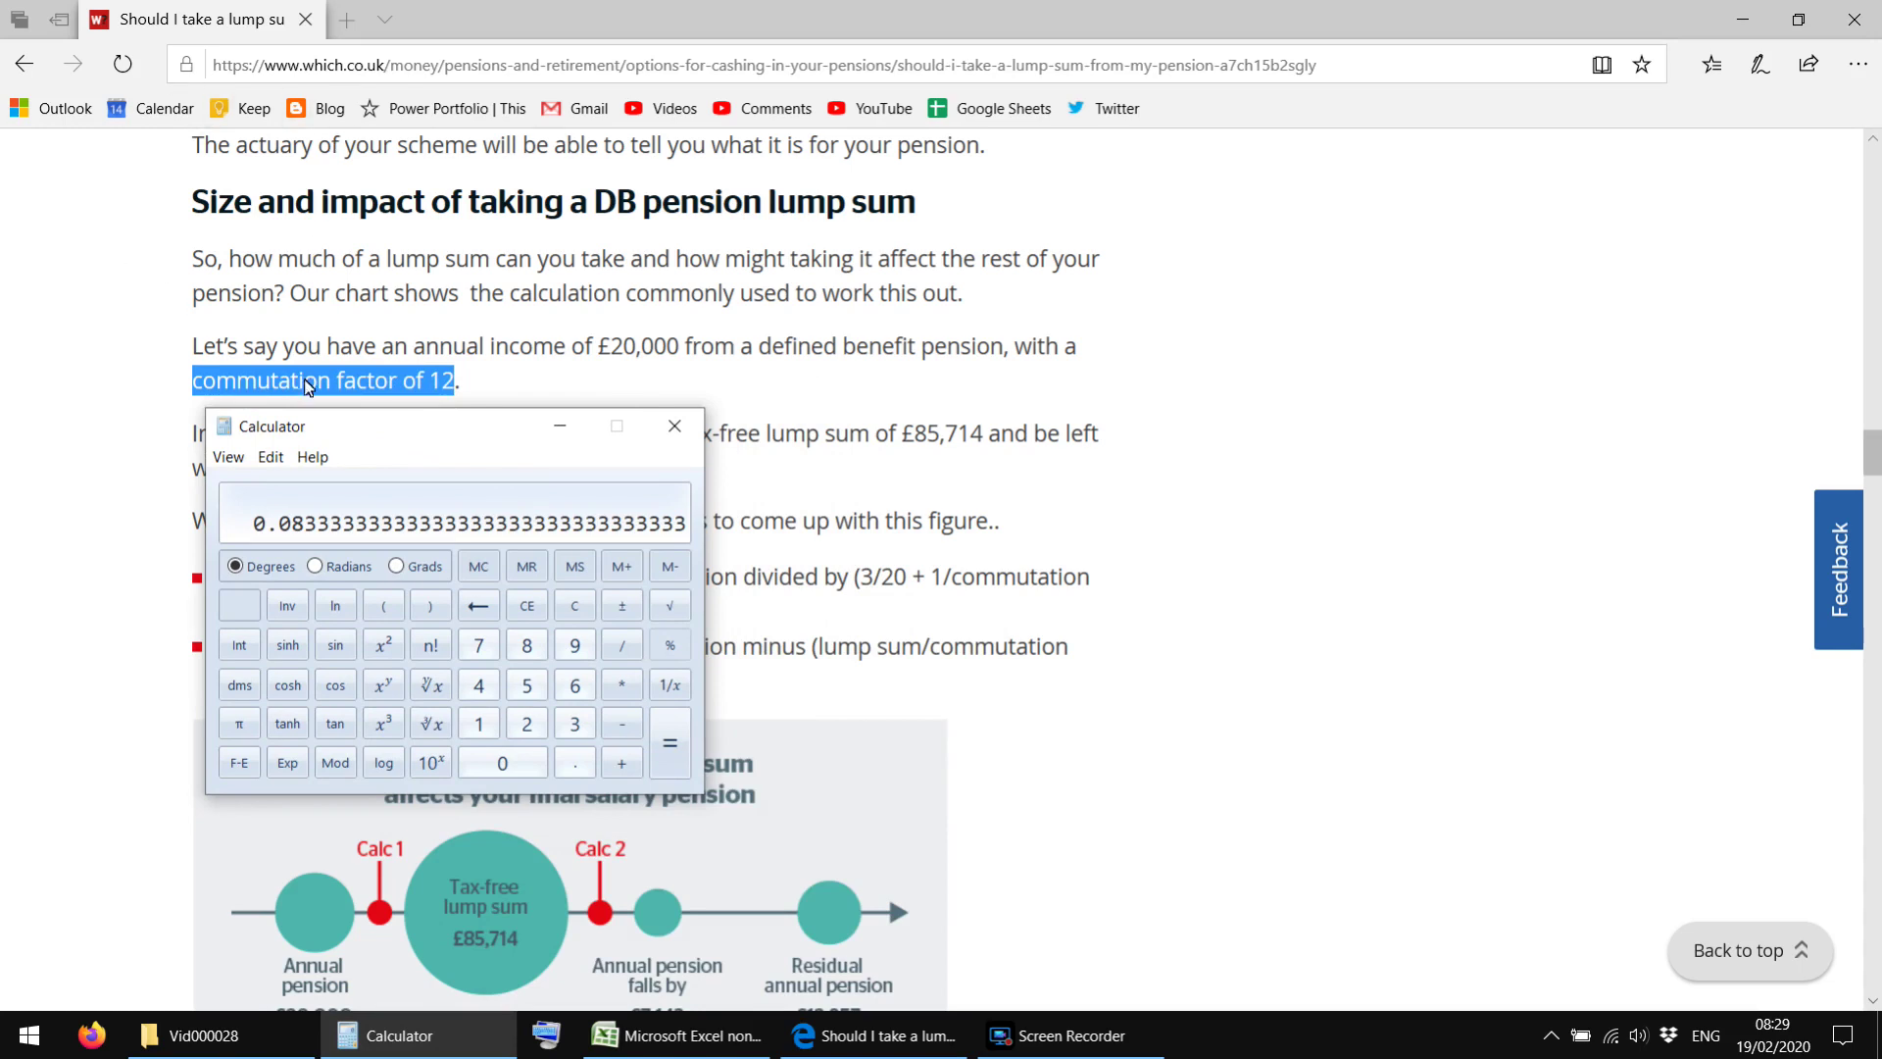
drag(339, 434, 1028, 472)
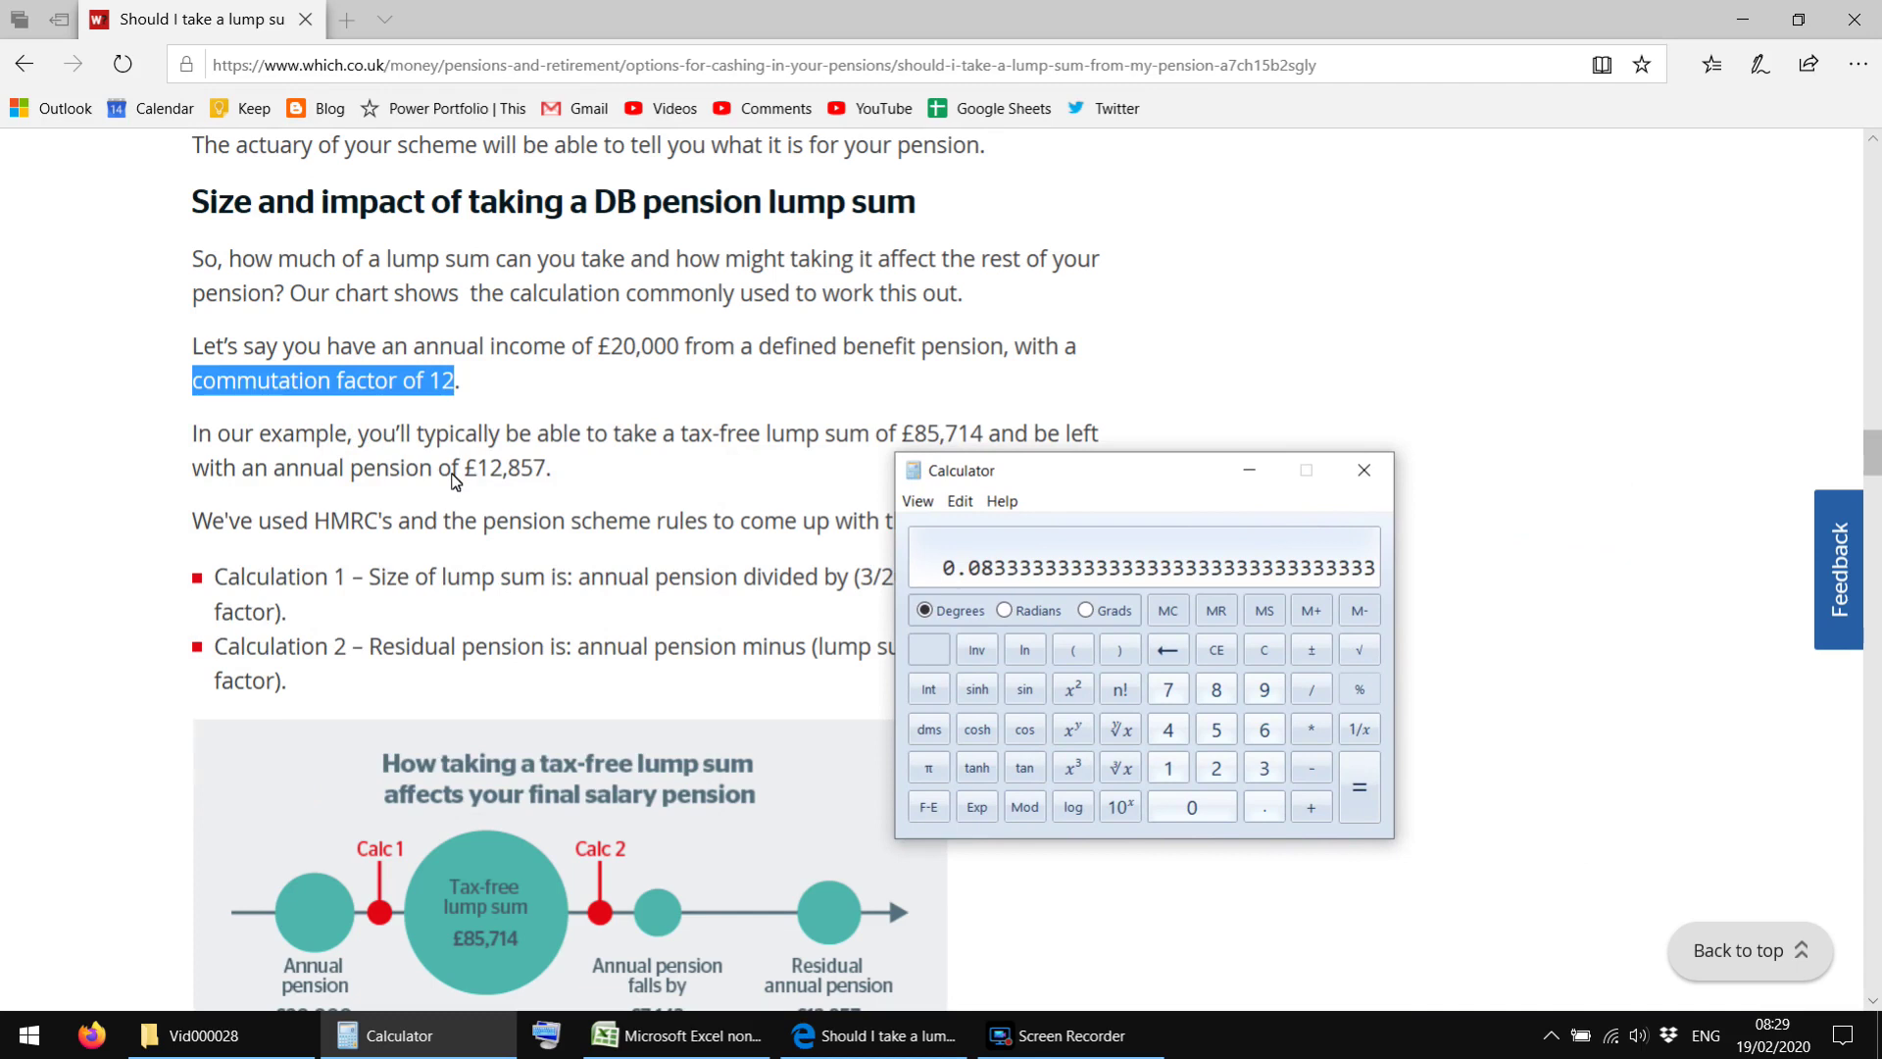
drag(995, 471, 660, 477)
key(asterisk)
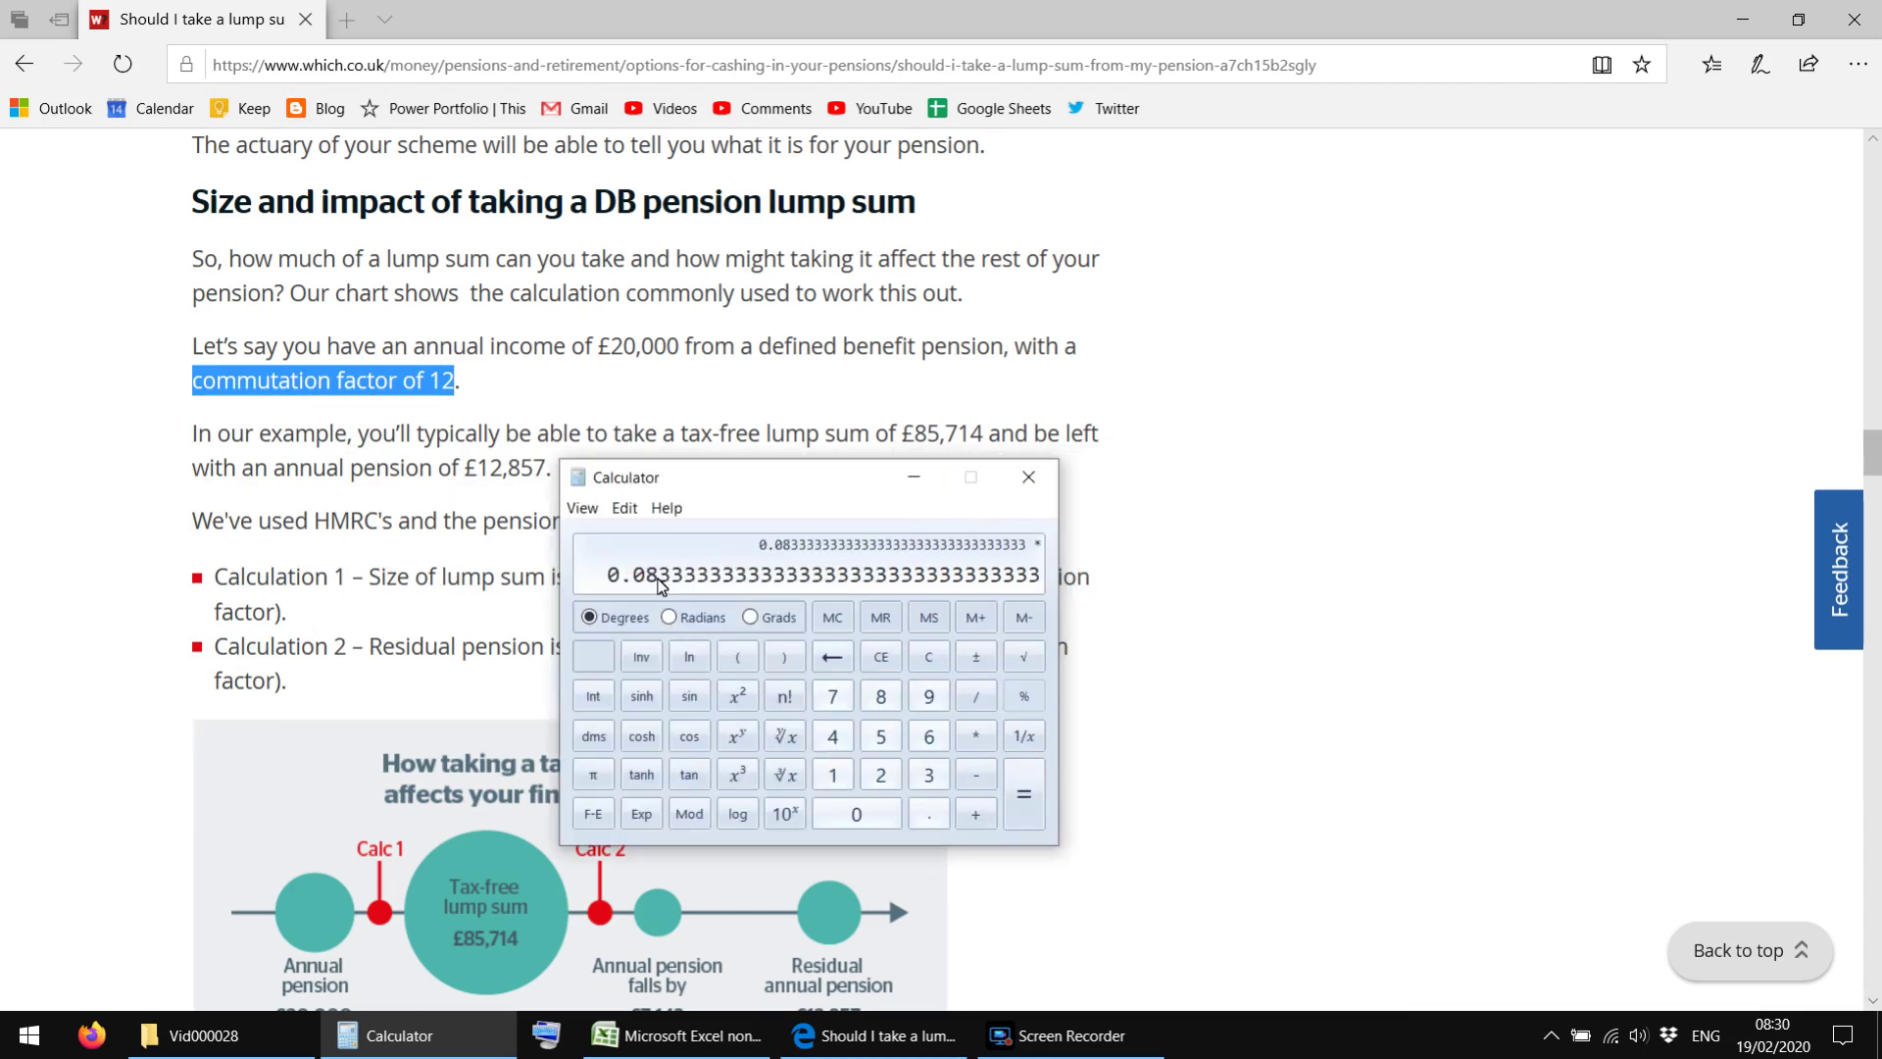
text(85714)
key(Return)
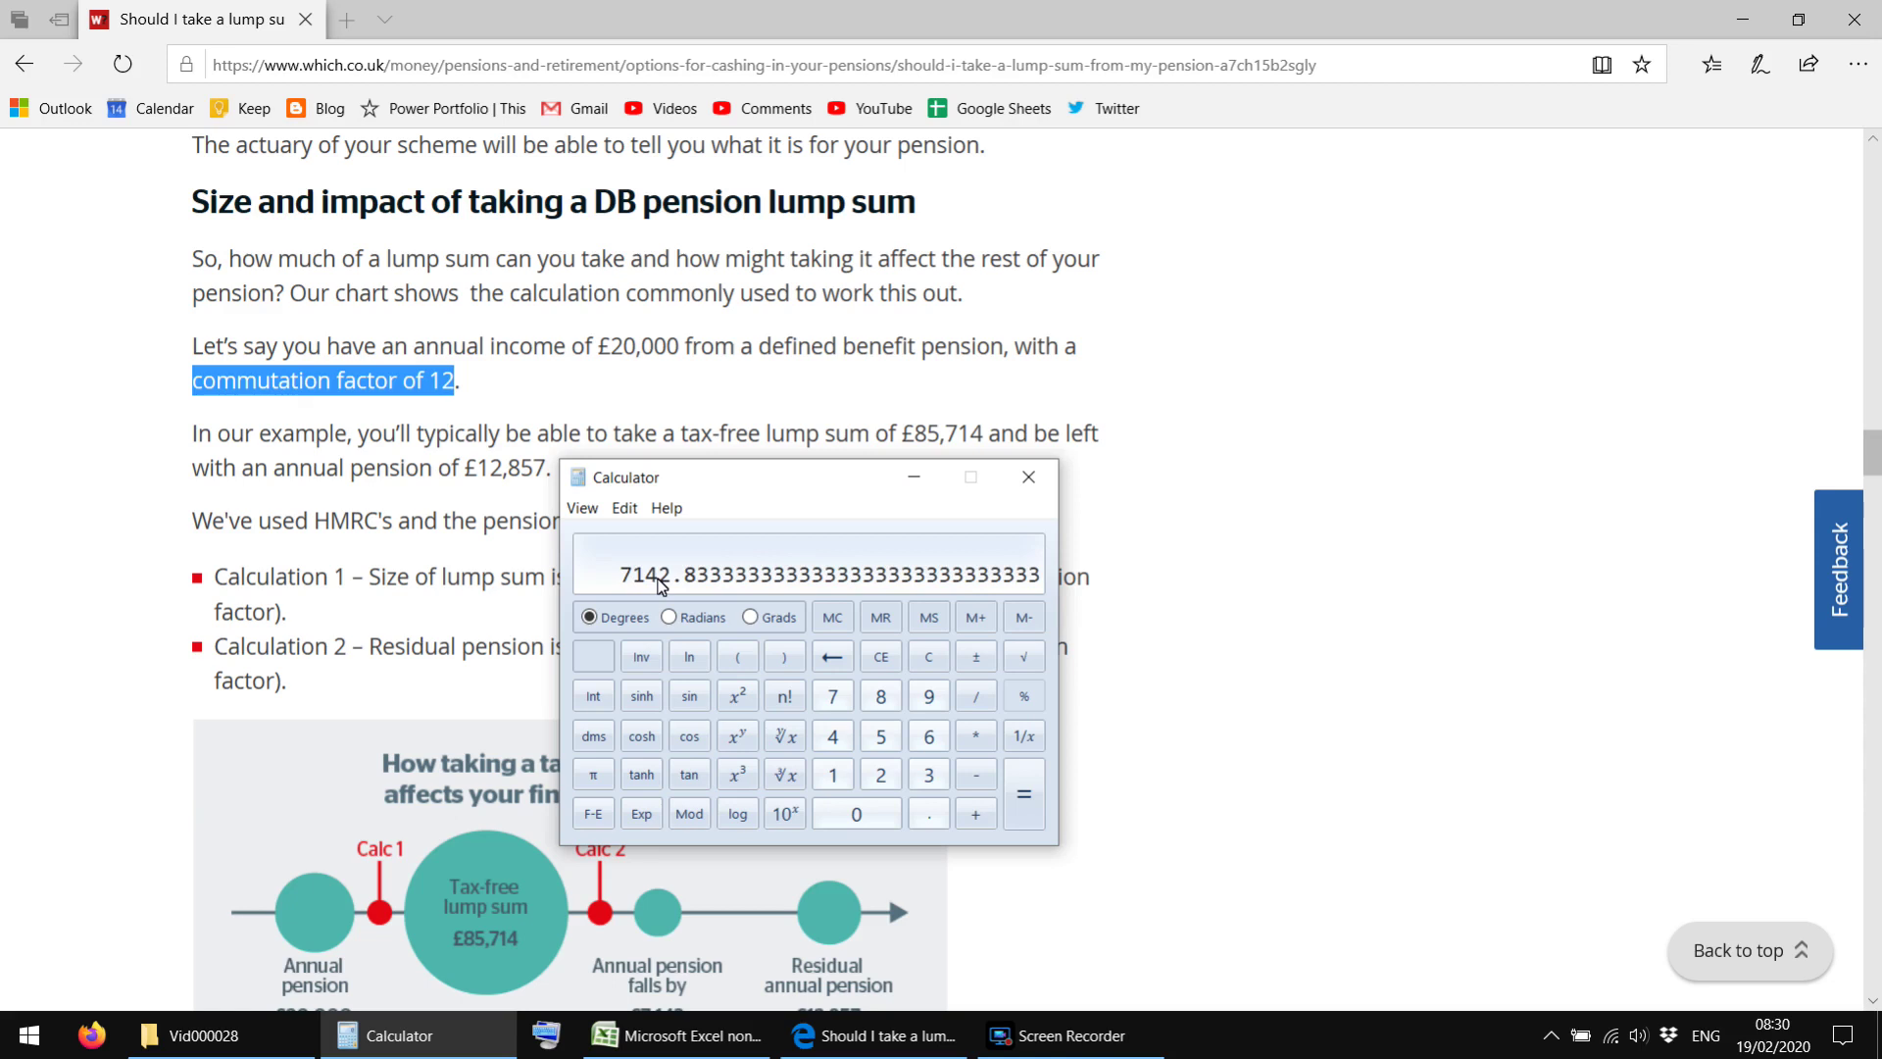
Step: Add 12857 to 7142.83 to get about 20,000
key(plus)
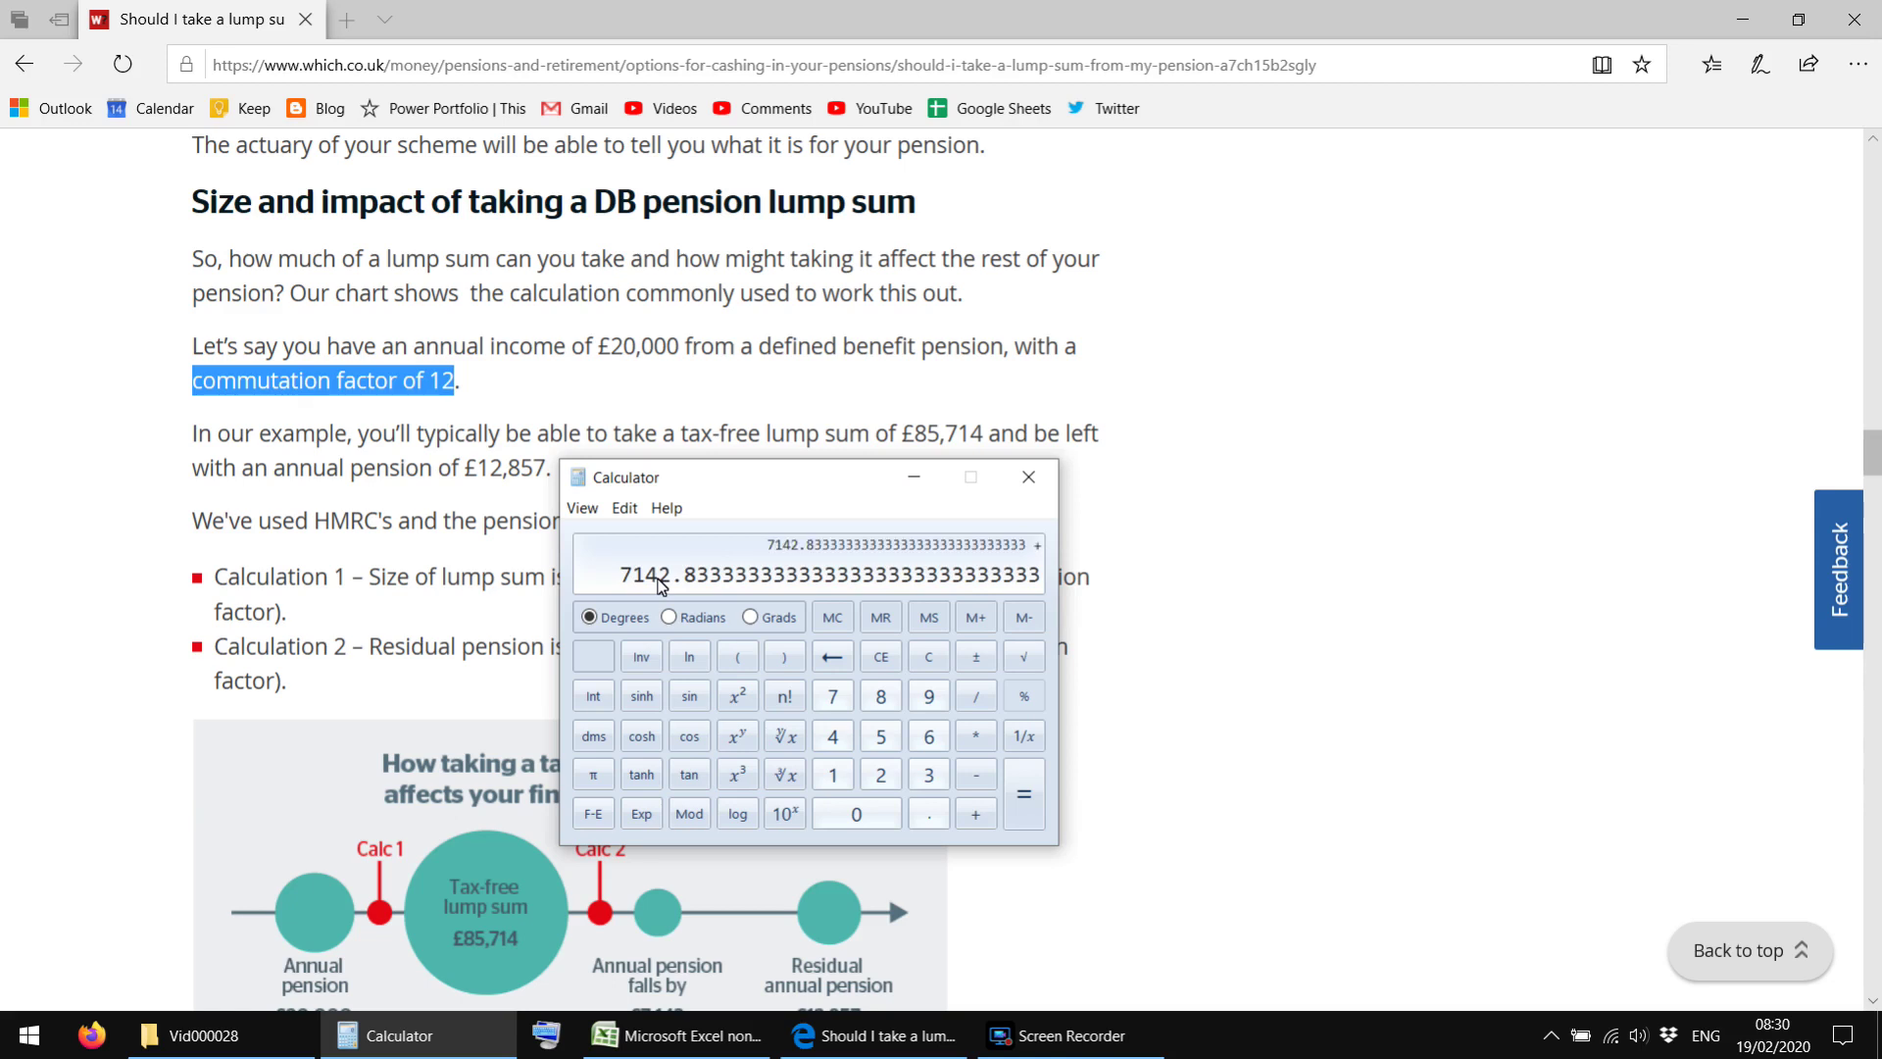
text(12875)
key(BackSpace)
key(BackSpace)
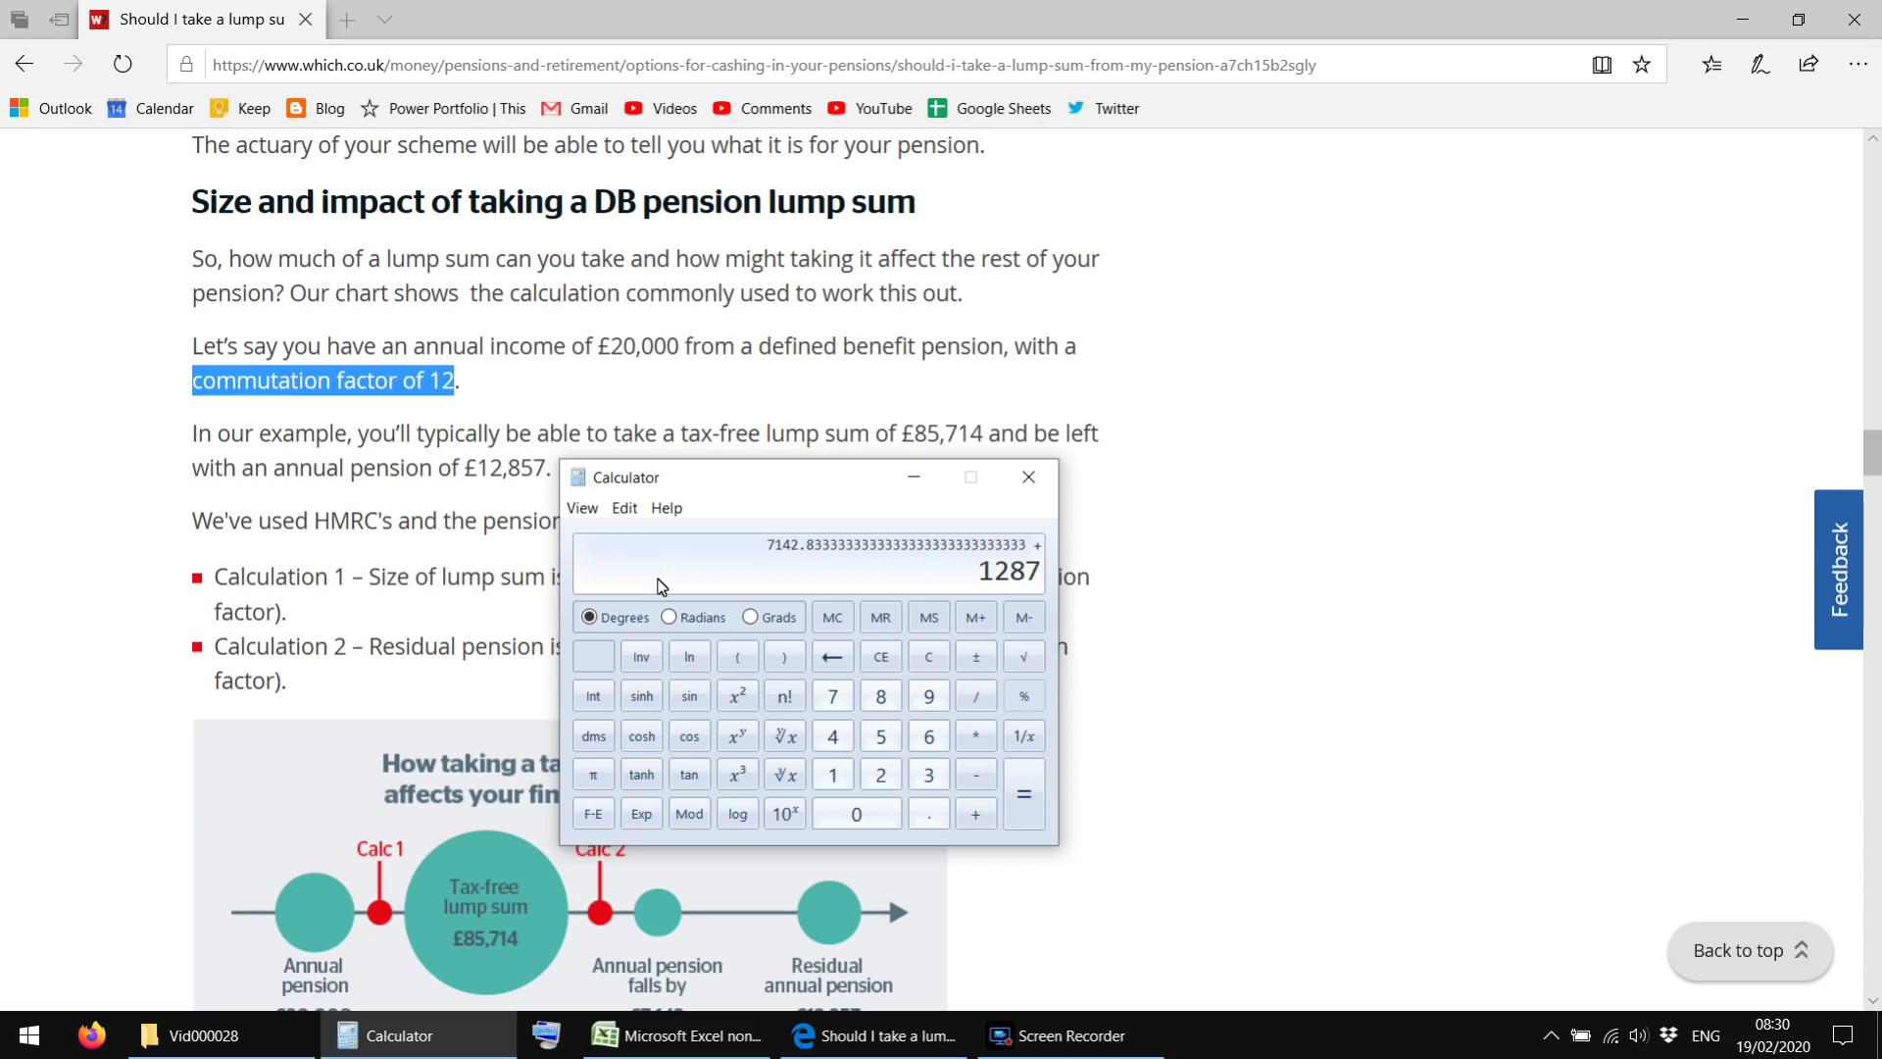
text(57)
key(Return)
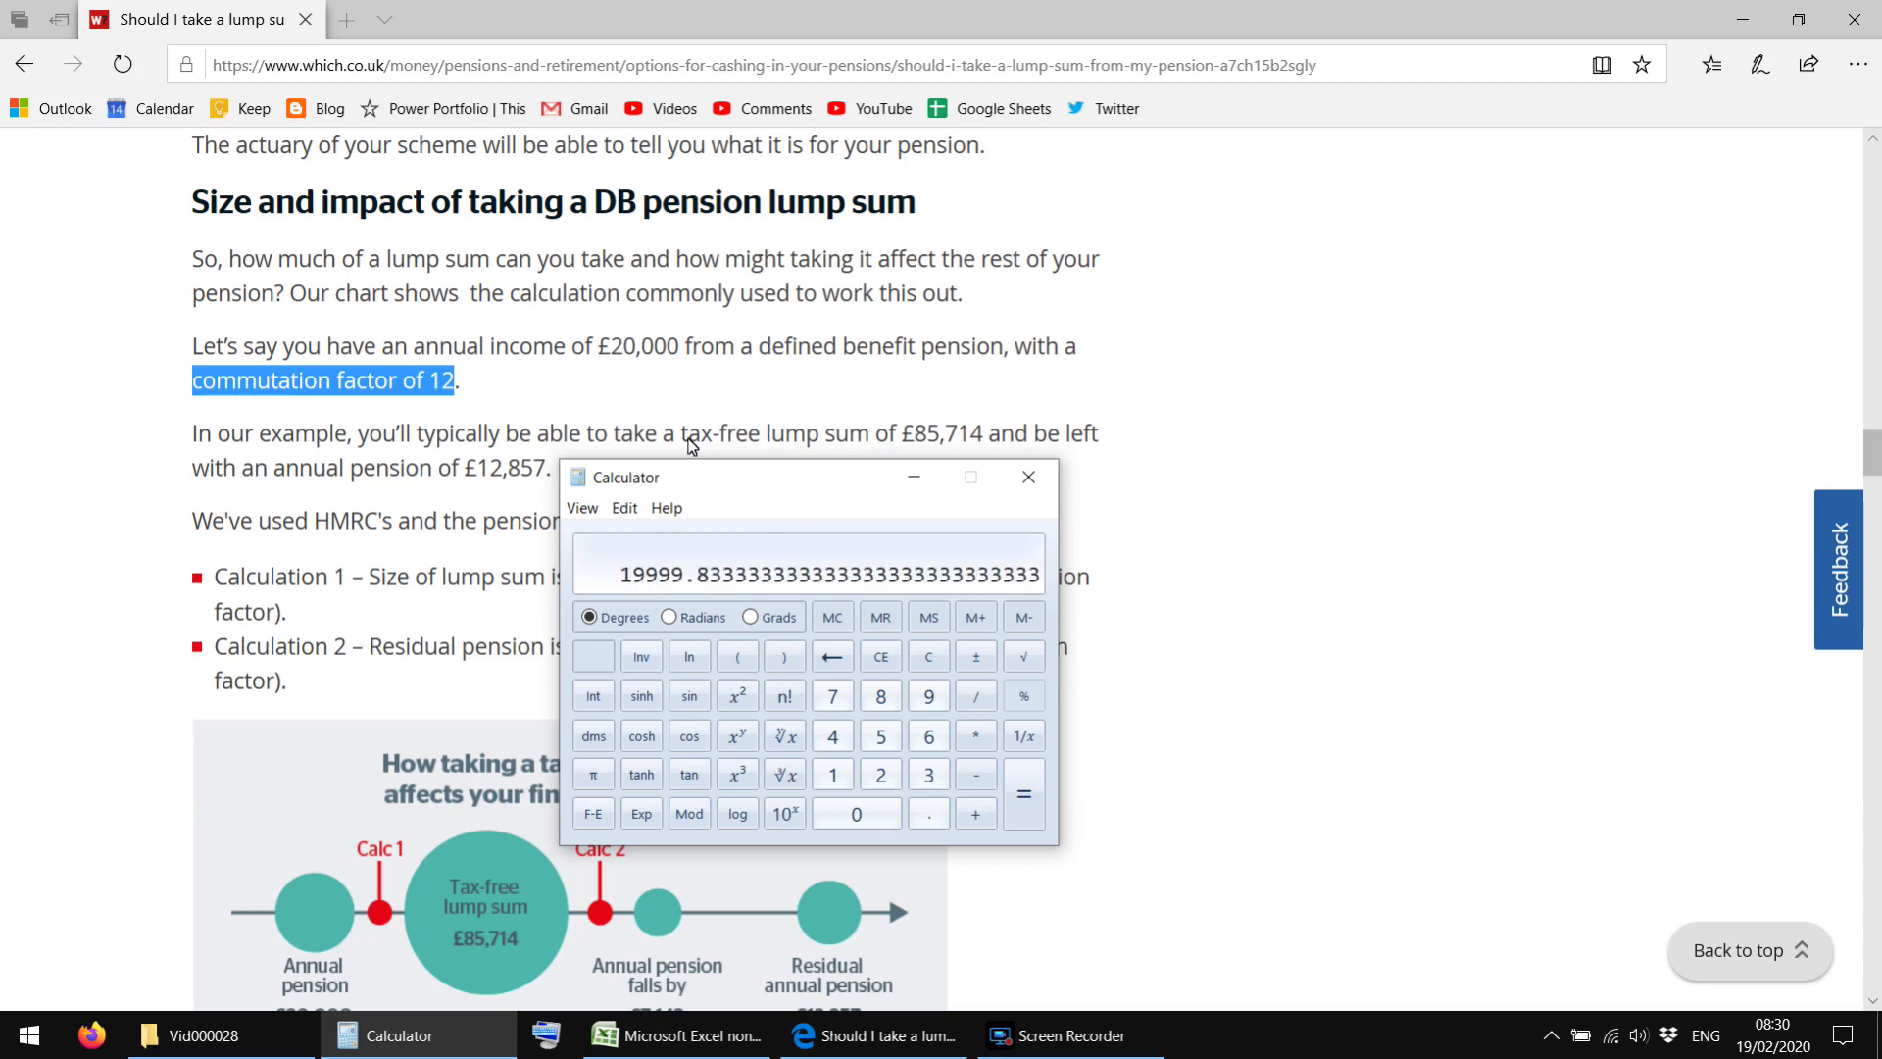
Step: Work out 1 ÷ 12 × 100, giving 8.333
text(1)
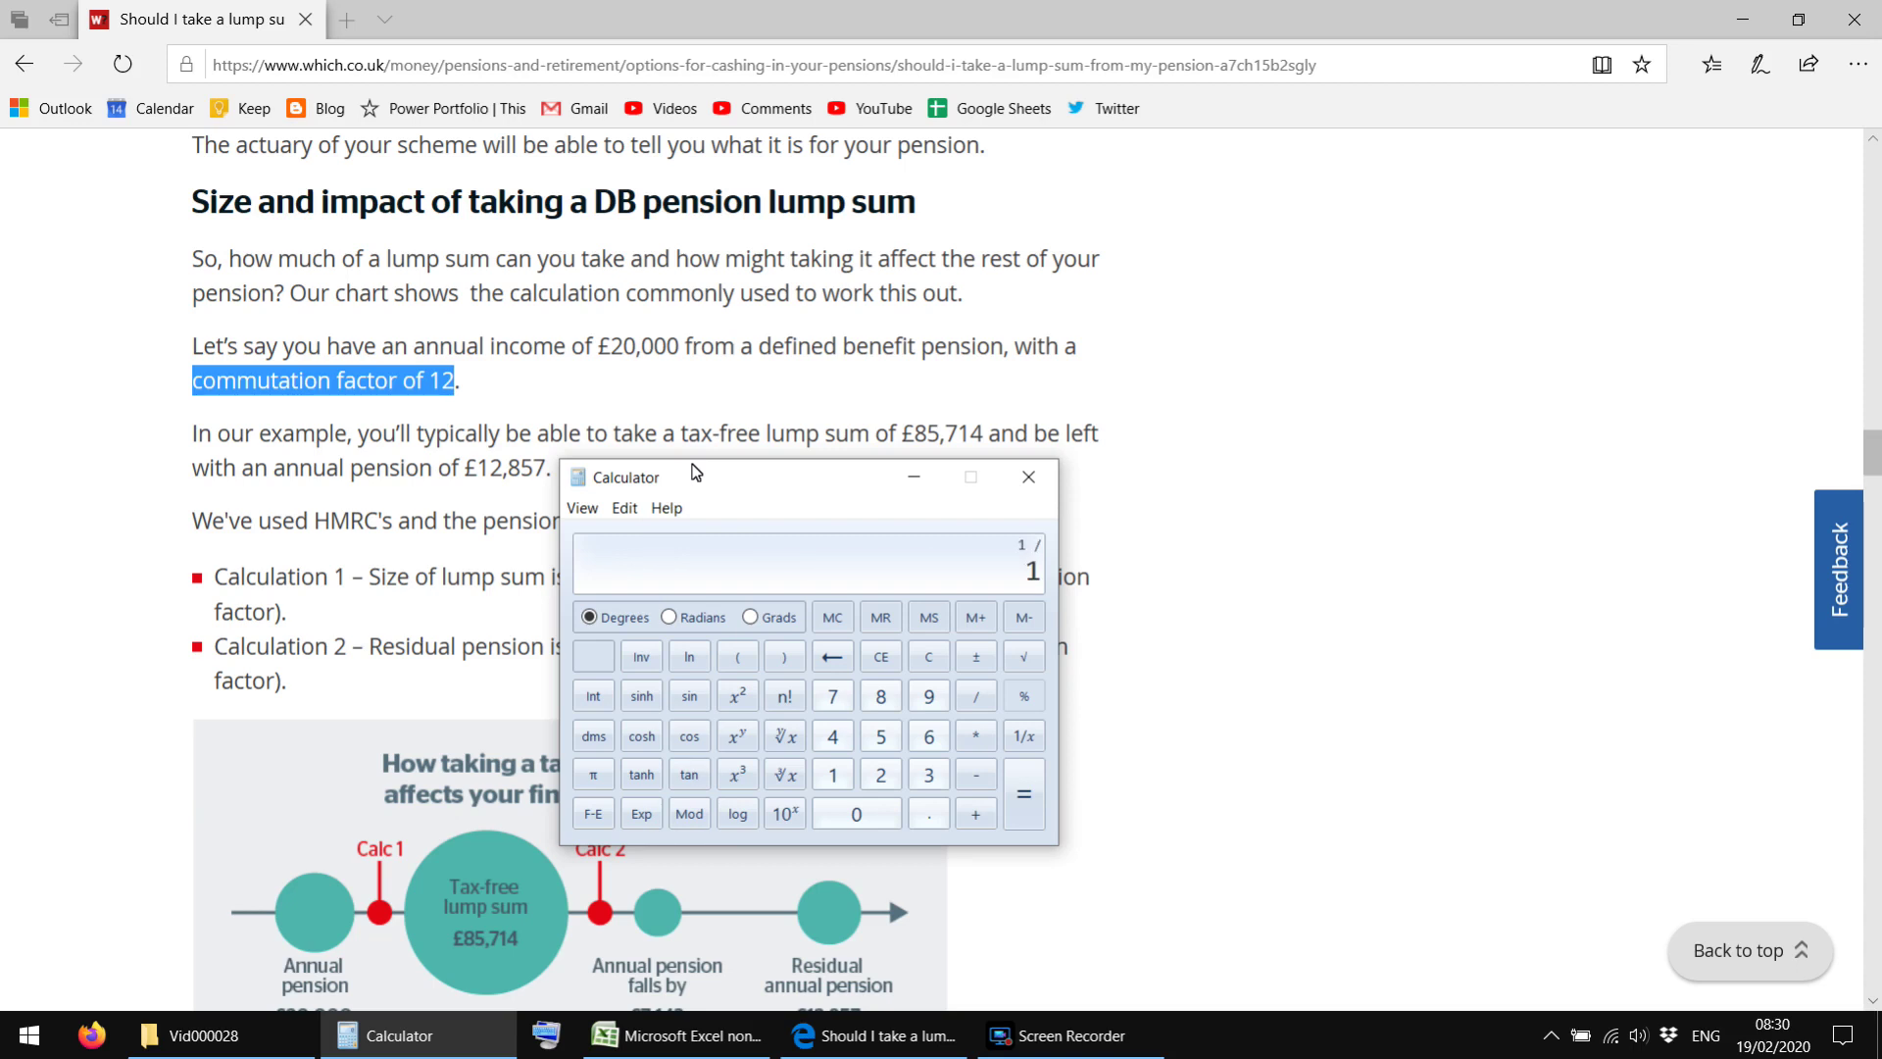
text(2)
key(Return)
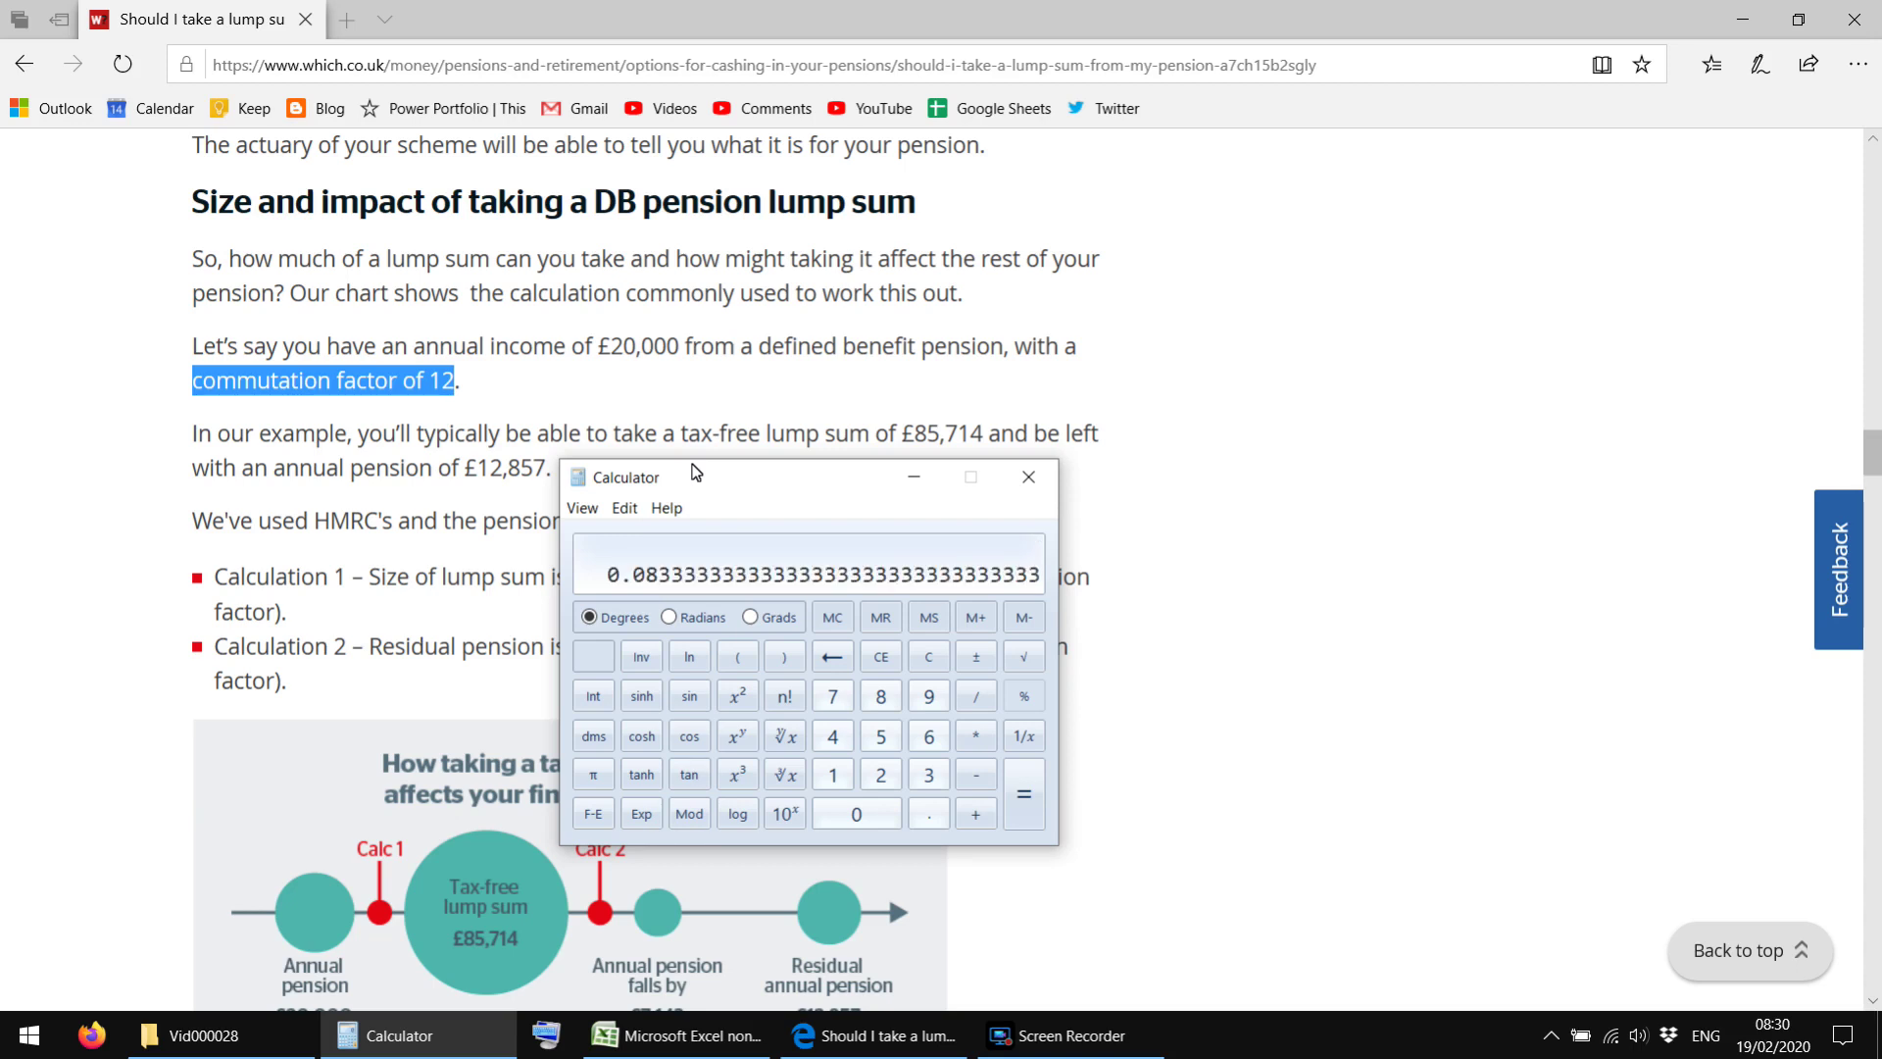
text(*100)
key(Return)
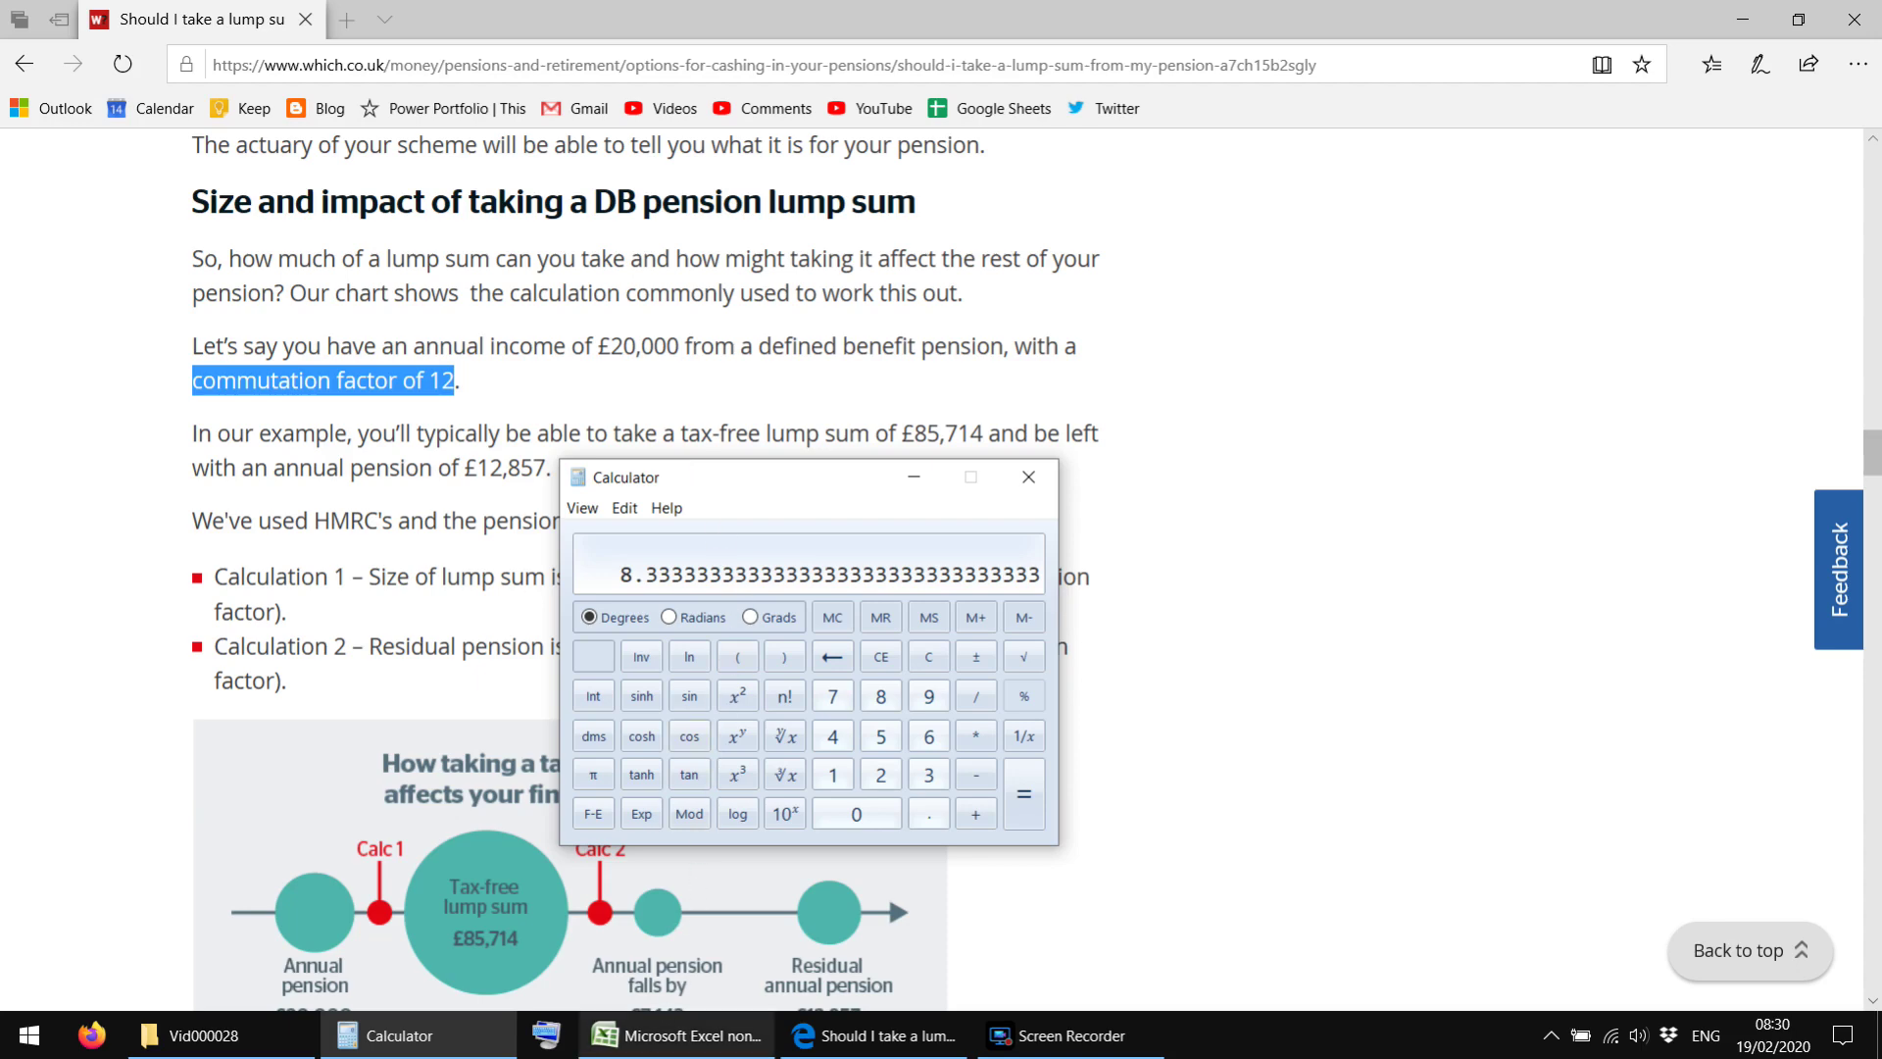
click(669, 1034)
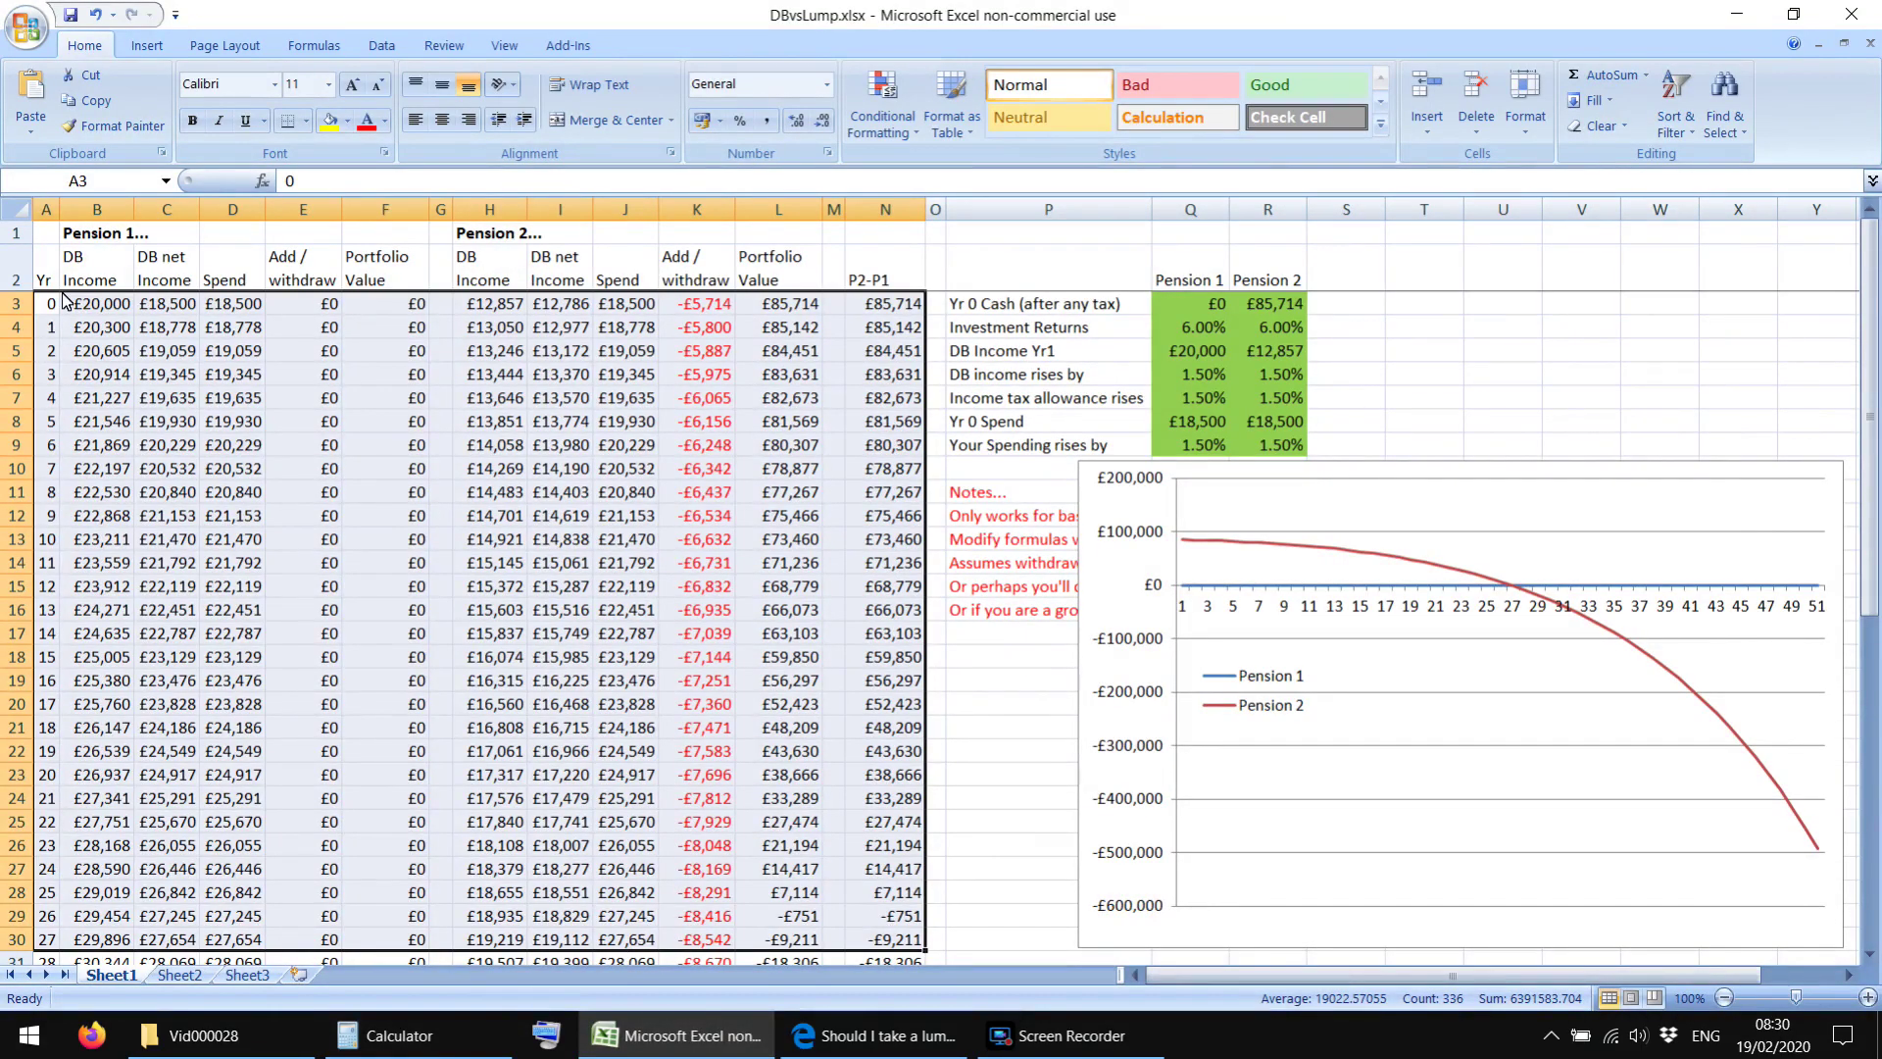
Step: Enter 8.33% as the Investment Returns for both pensions
click(177, 306)
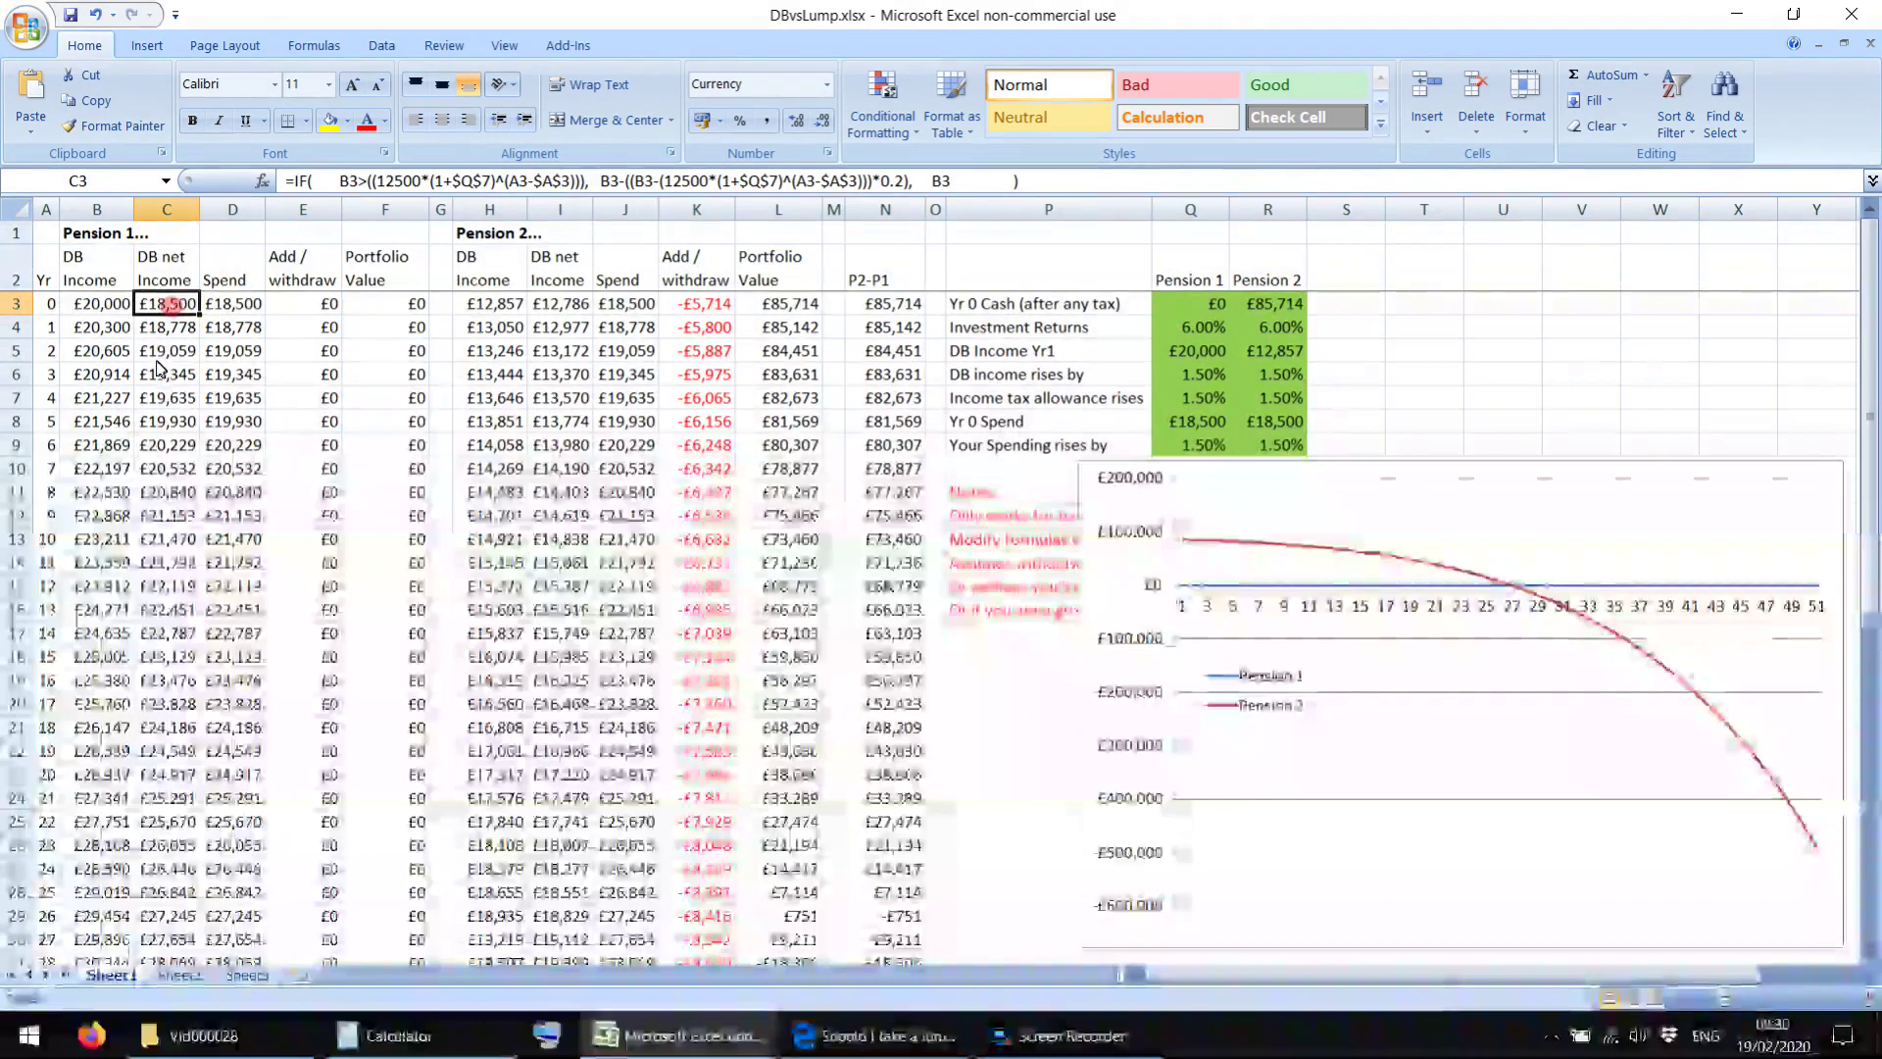
drag(172, 257, 152, 775)
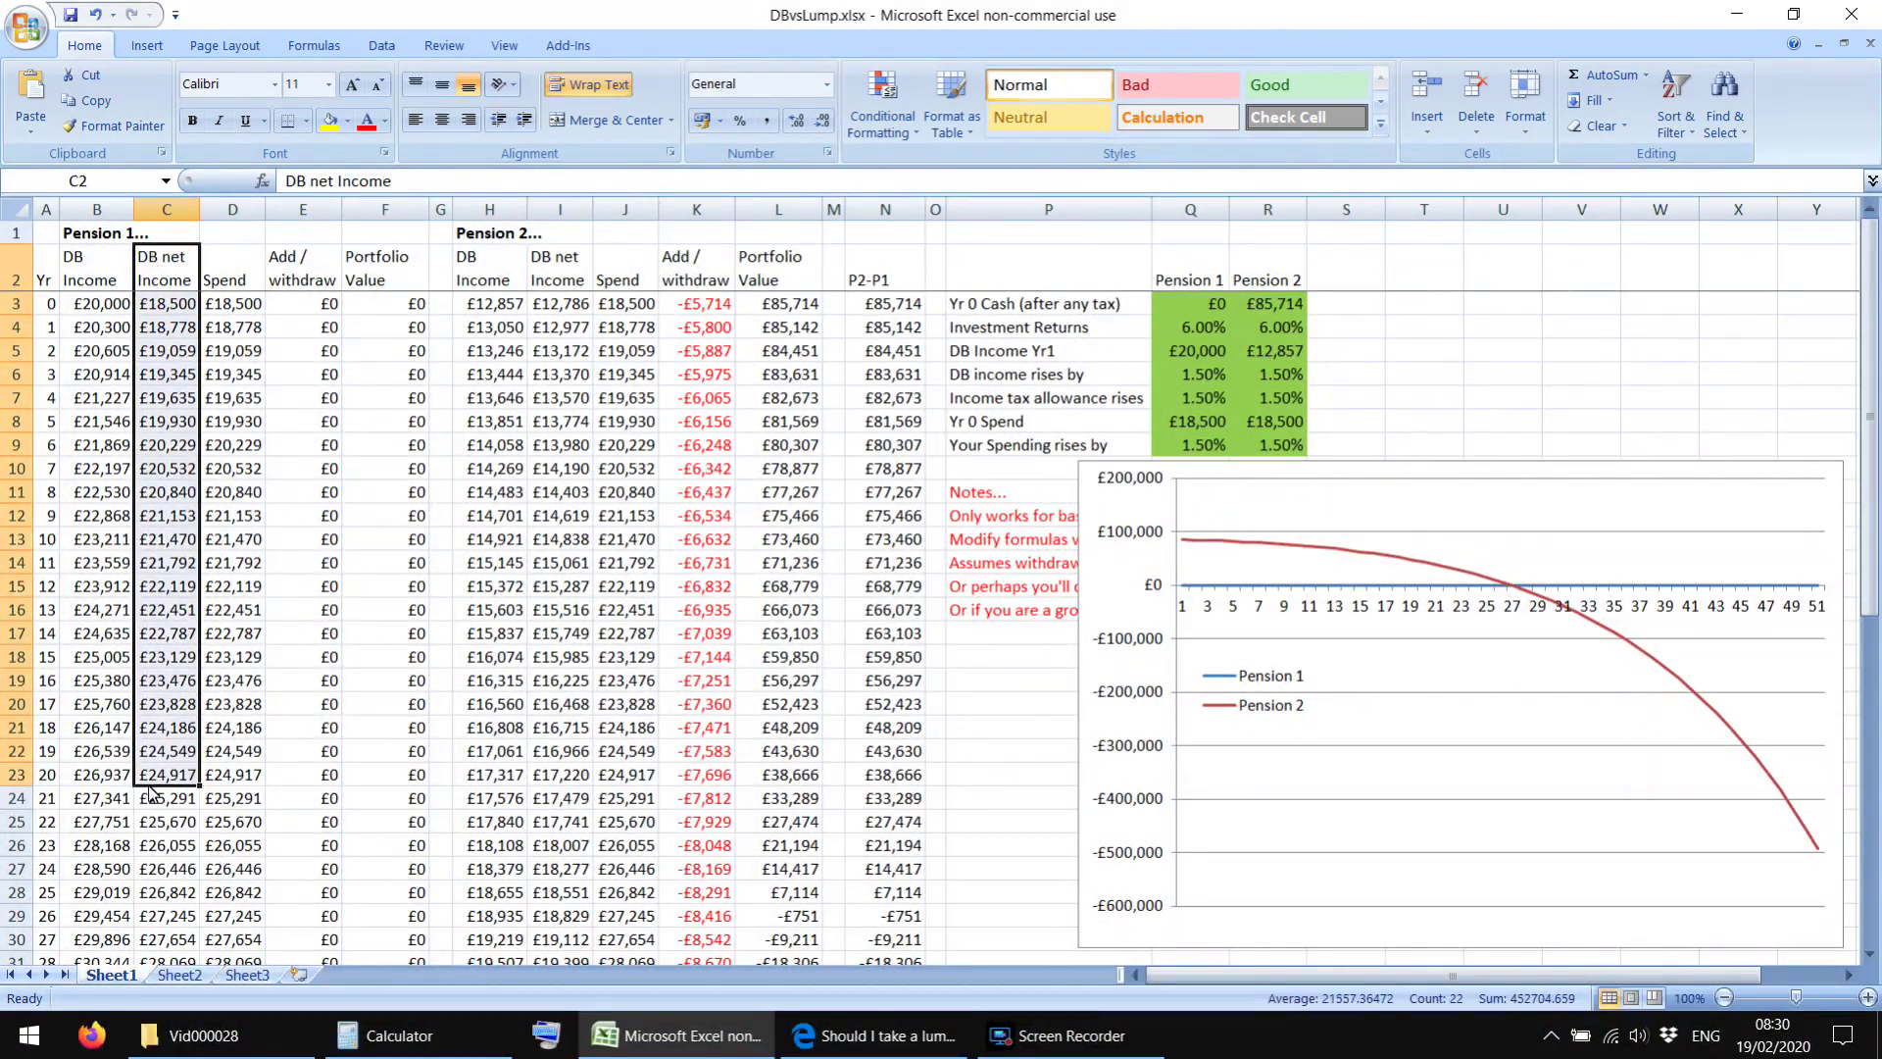
click(833, 444)
drag(1198, 333, 1251, 325)
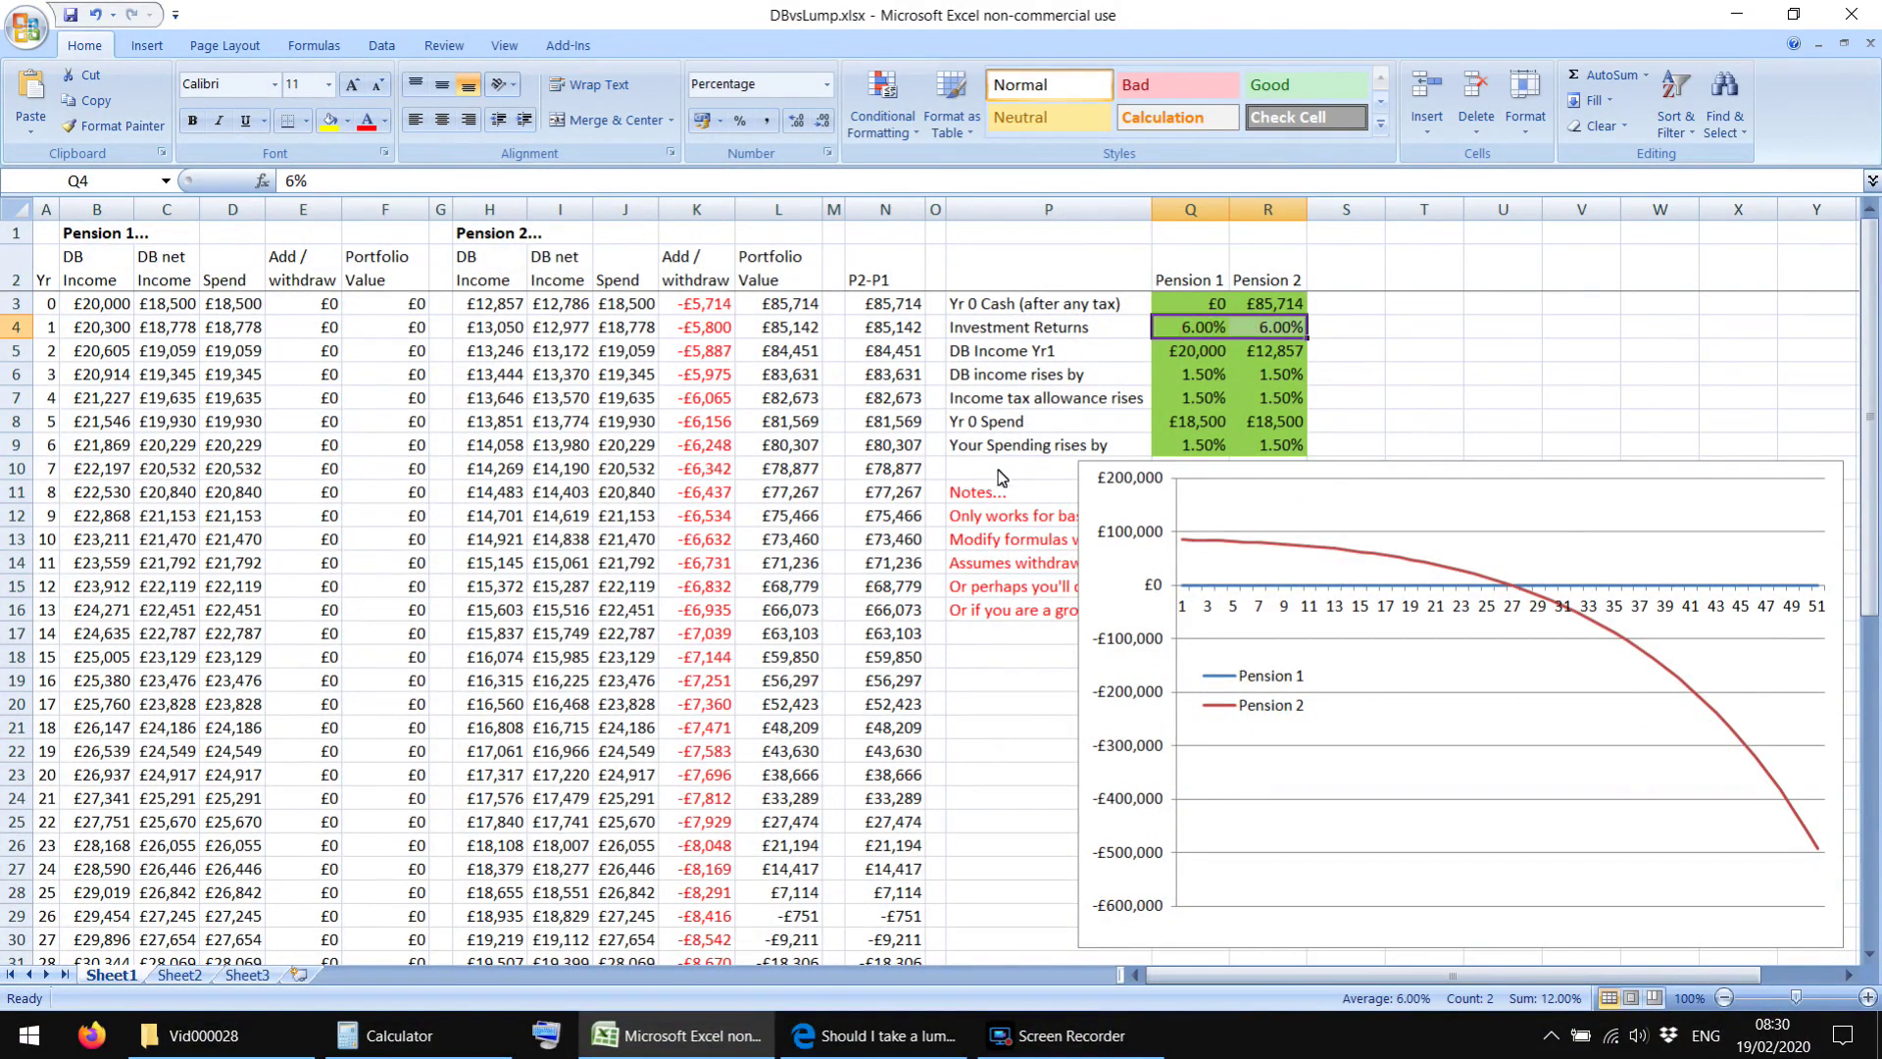
text(8%)
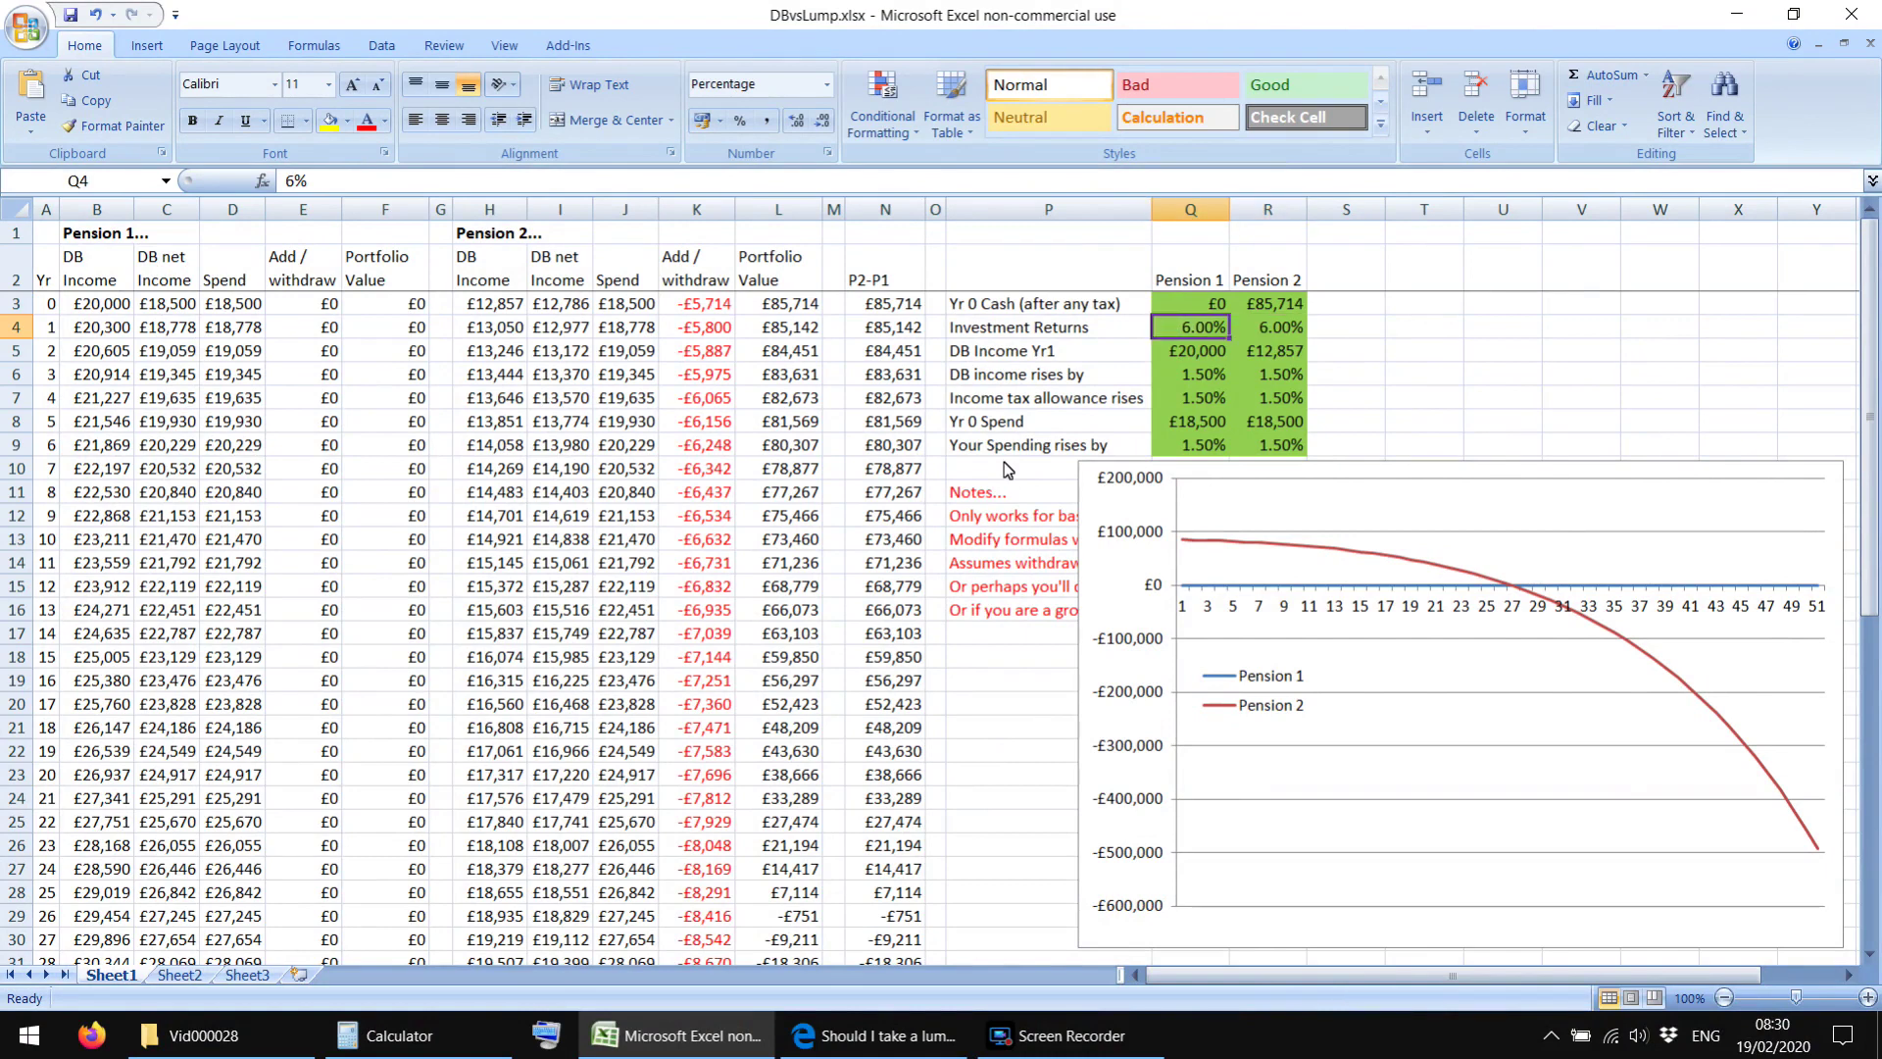
text(.33)
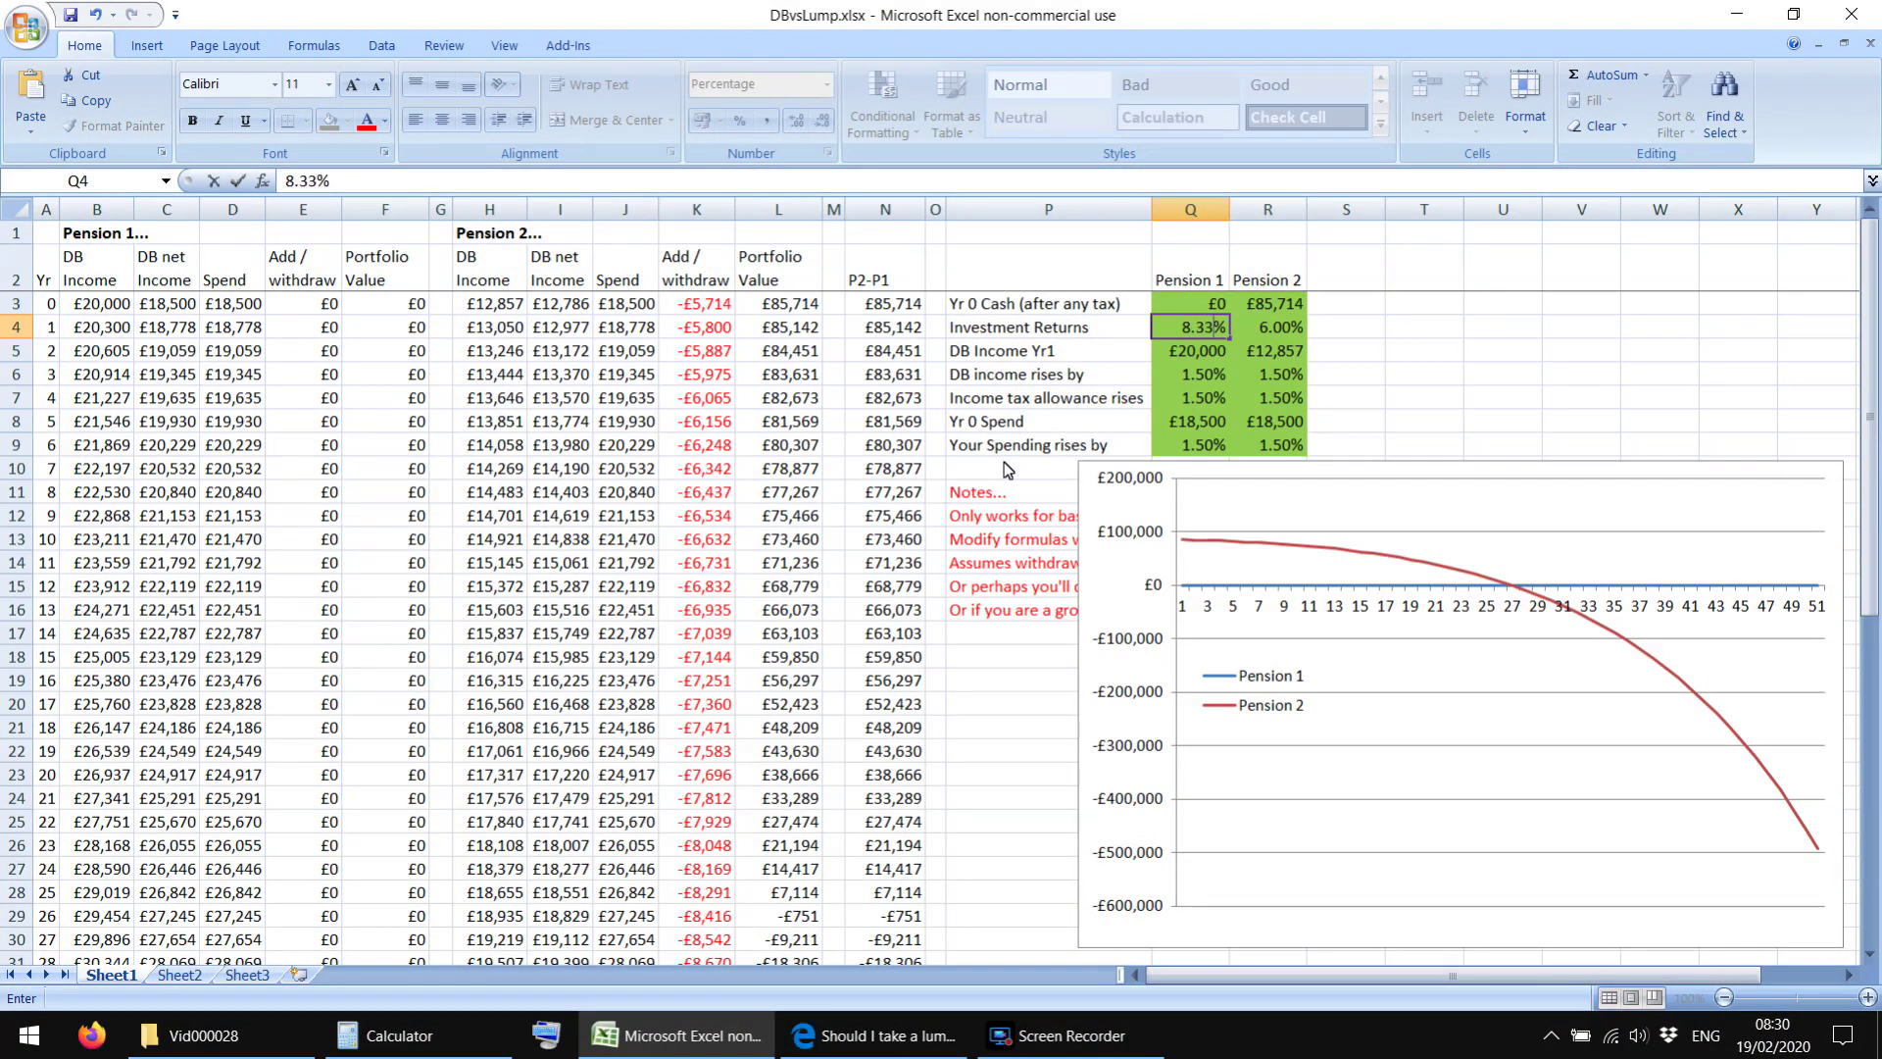
key(Return)
key(Up)
key(Right)
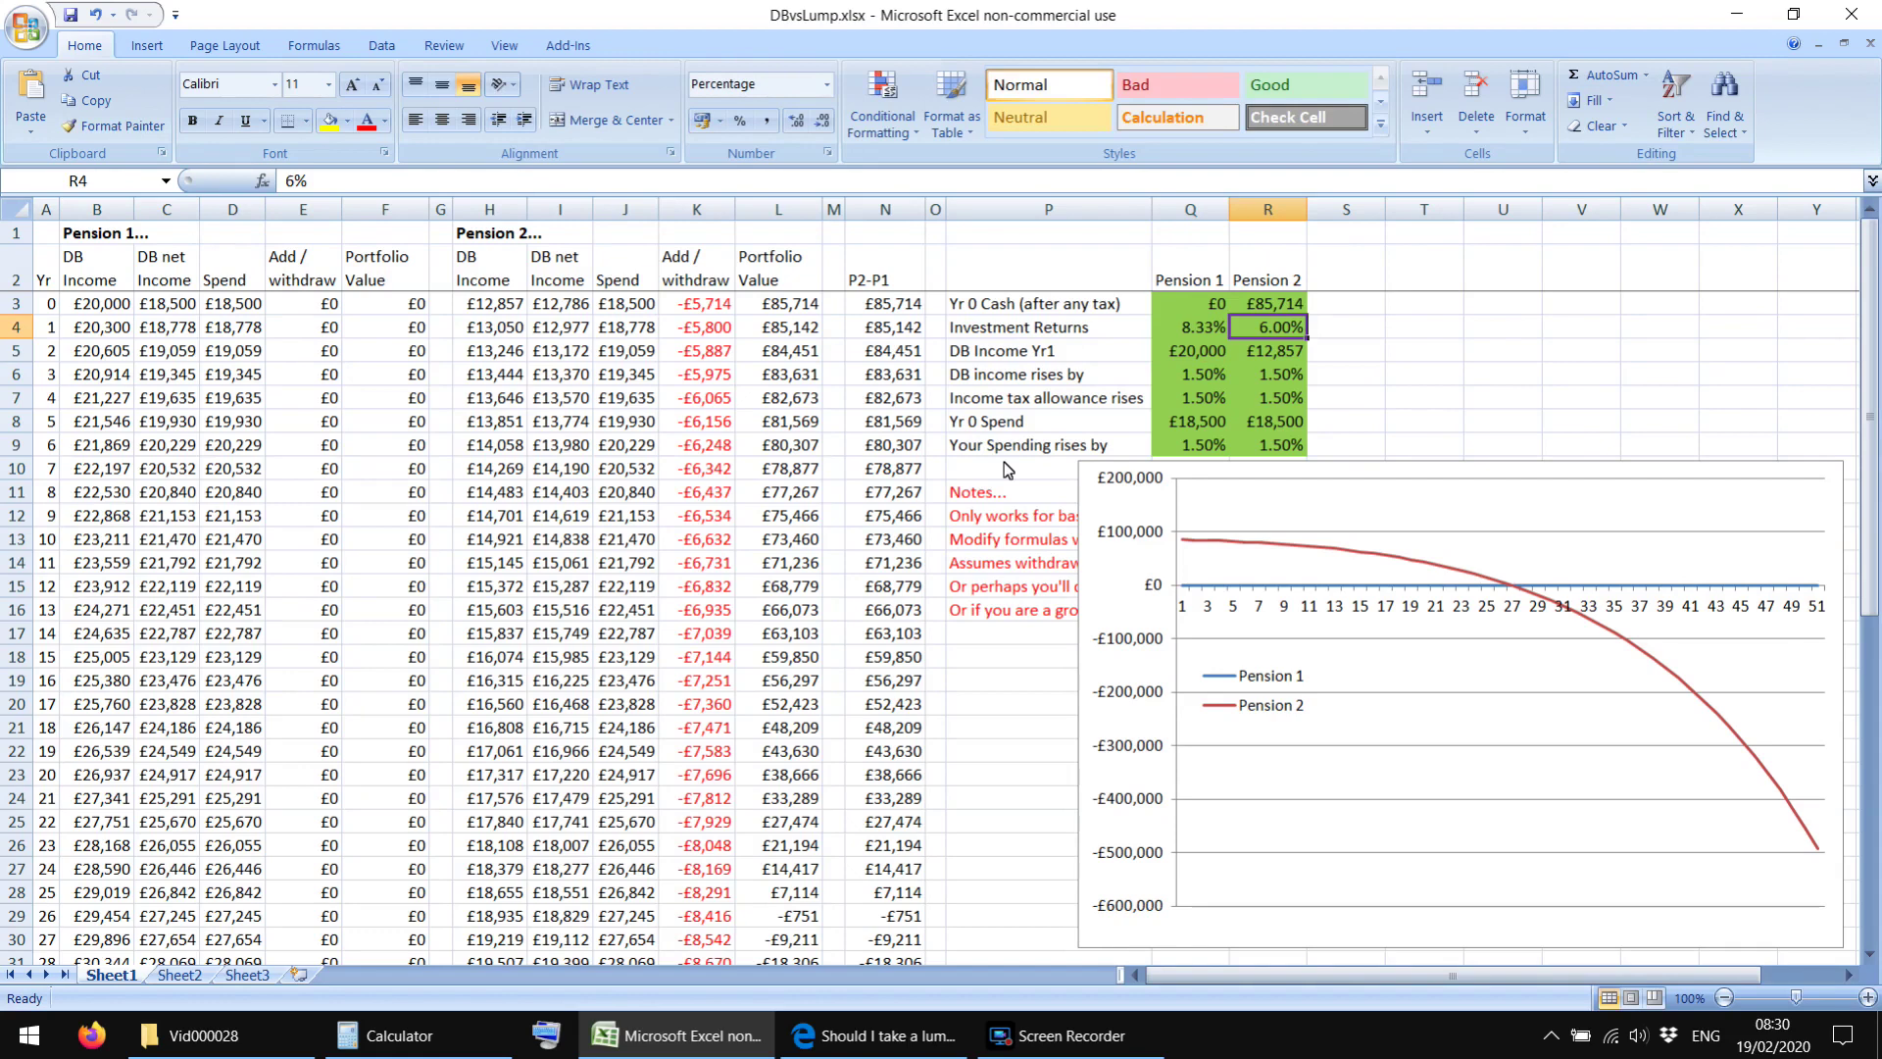
text(8.33)
key(Return)
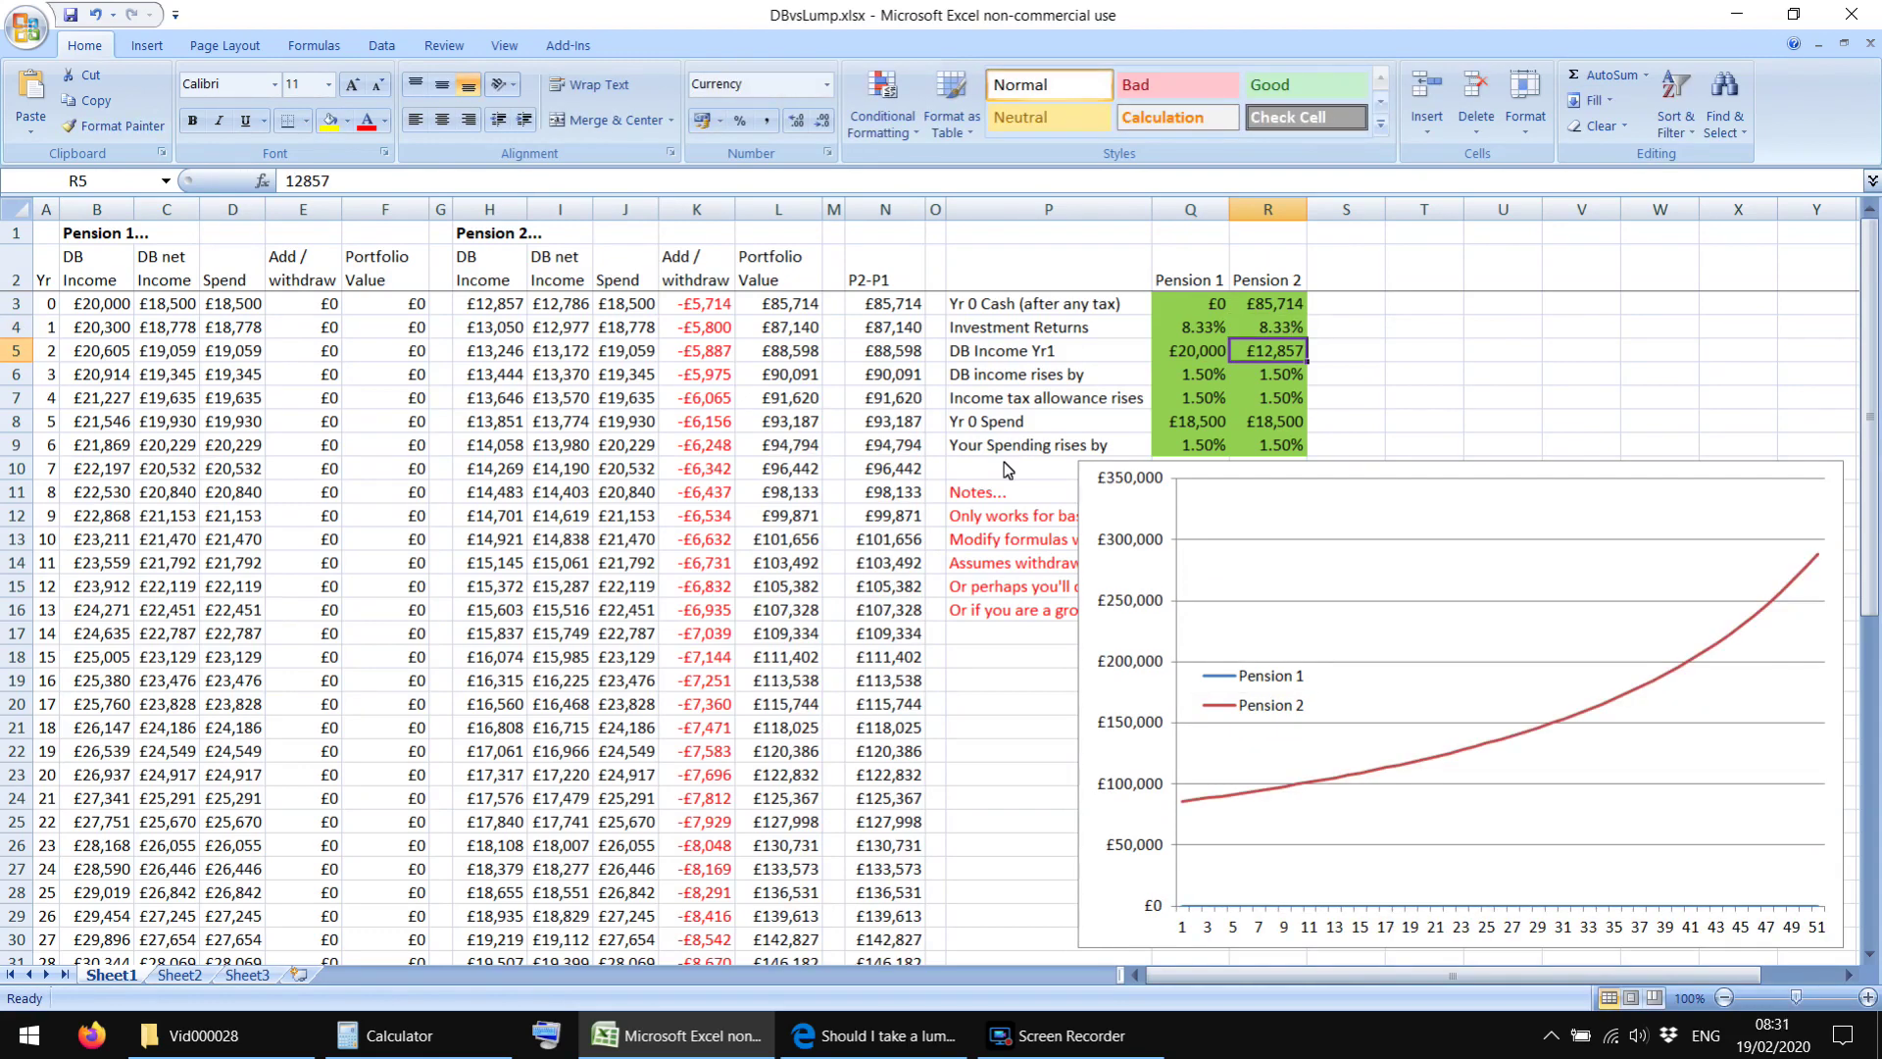
Step: Look through Pension 2's figures and the Add / withdraw formula in K5
key(Up)
key(Left)
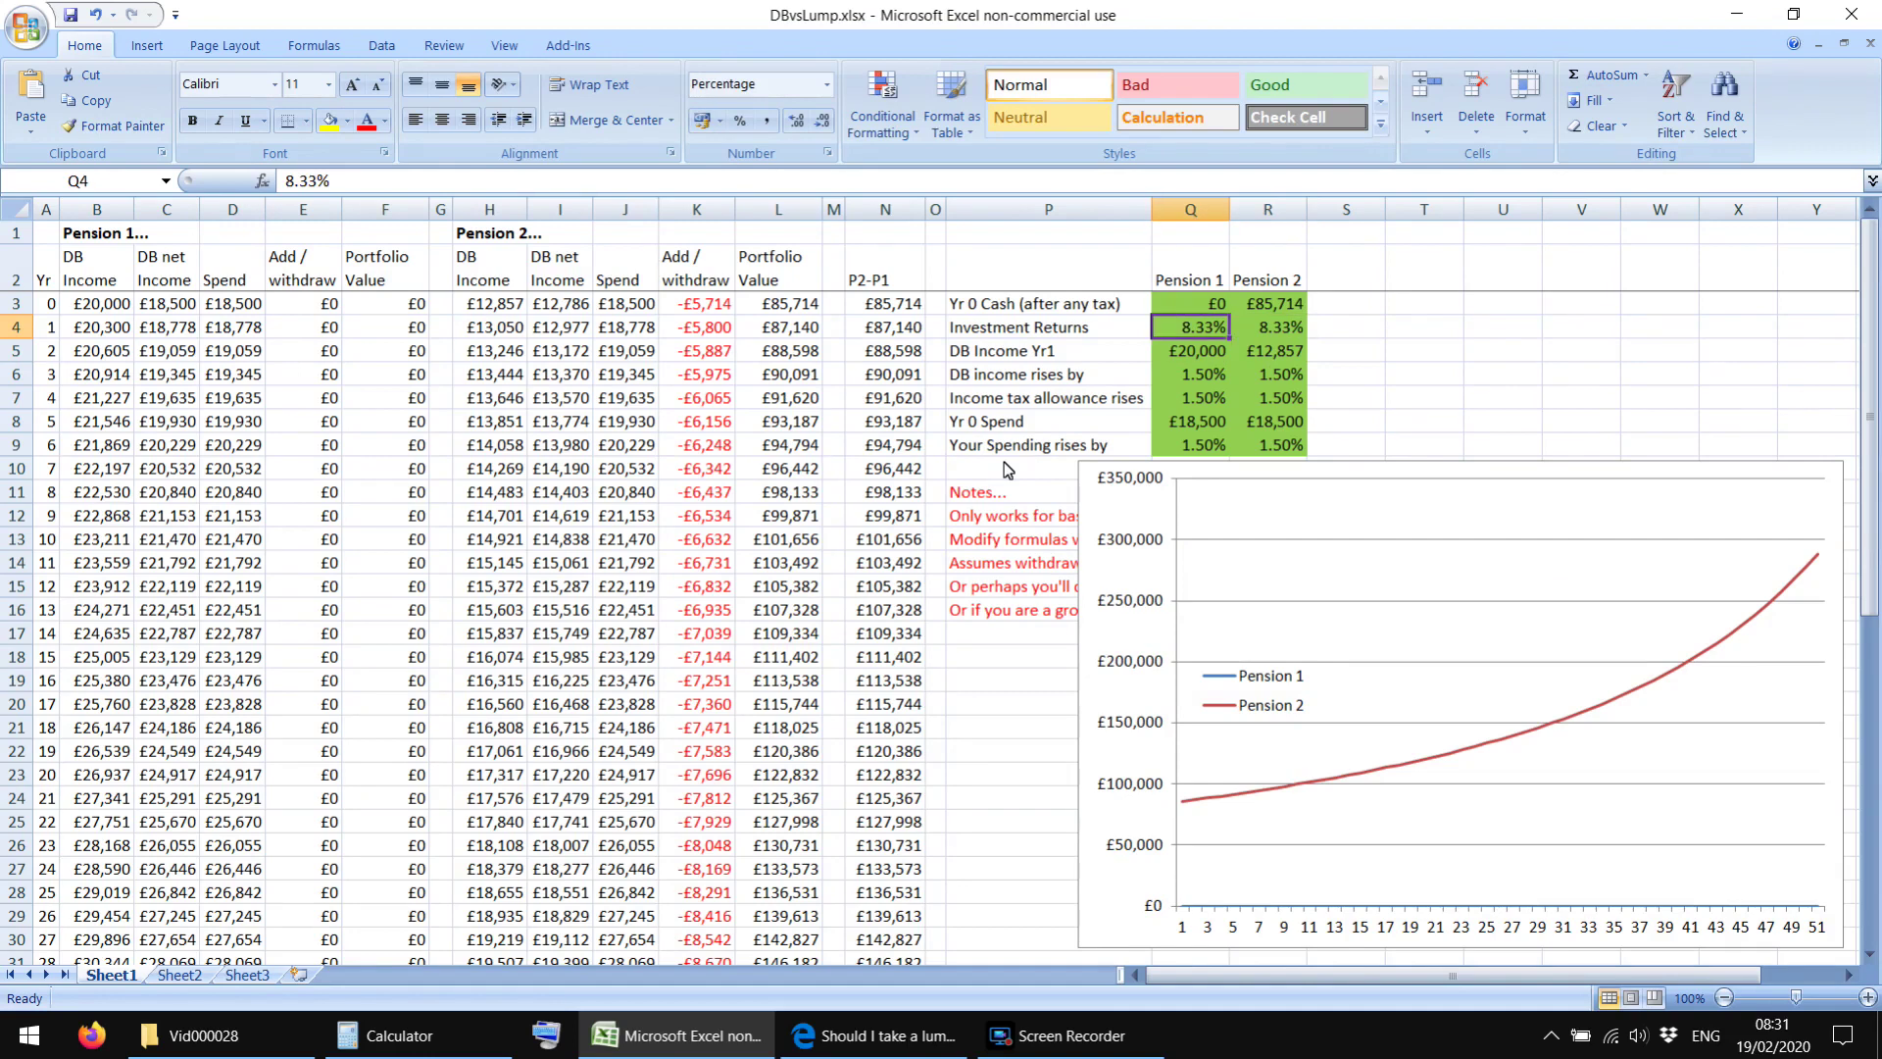
key(Left)
key(Left)
key(Left)
key(Left)
key(Left)
key(Left)
key(Up)
key(Left)
key(Left)
key(Up)
key(Up)
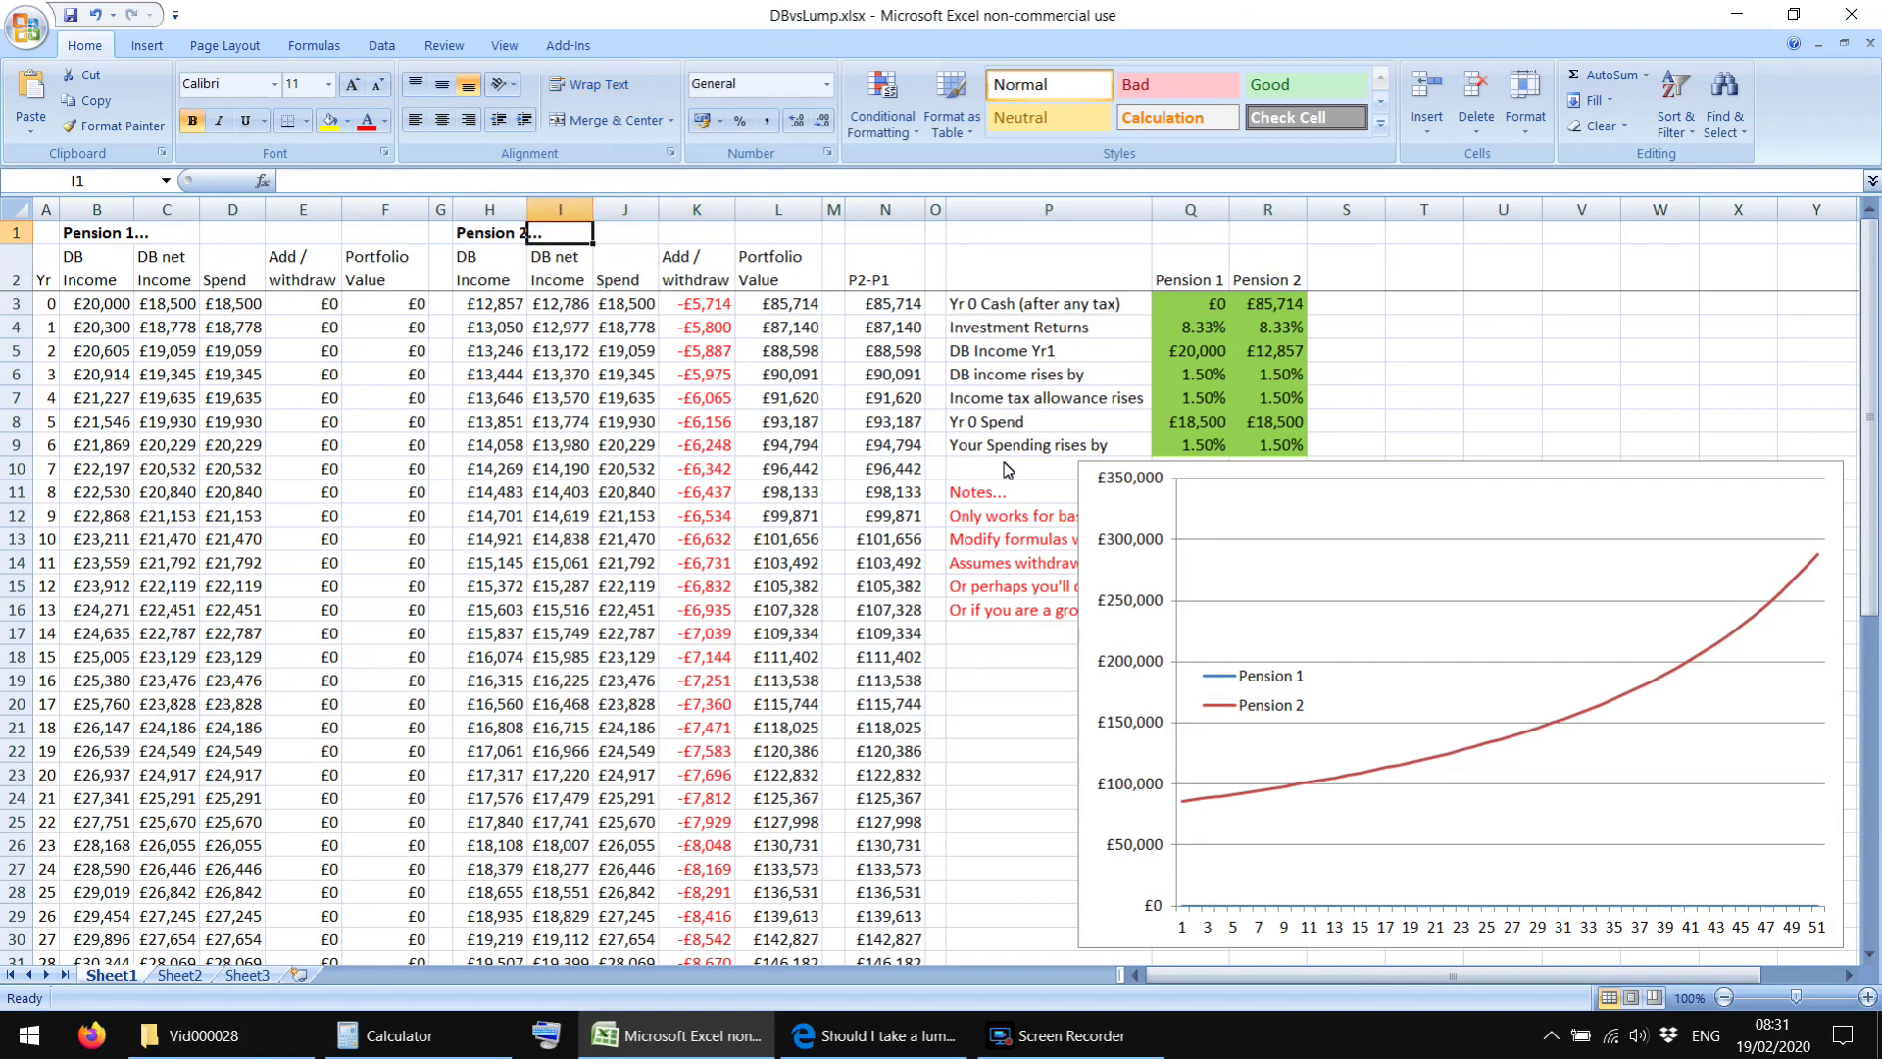
key(Down)
key(Down)
key(Down)
key(Down)
key(Right)
key(Right)
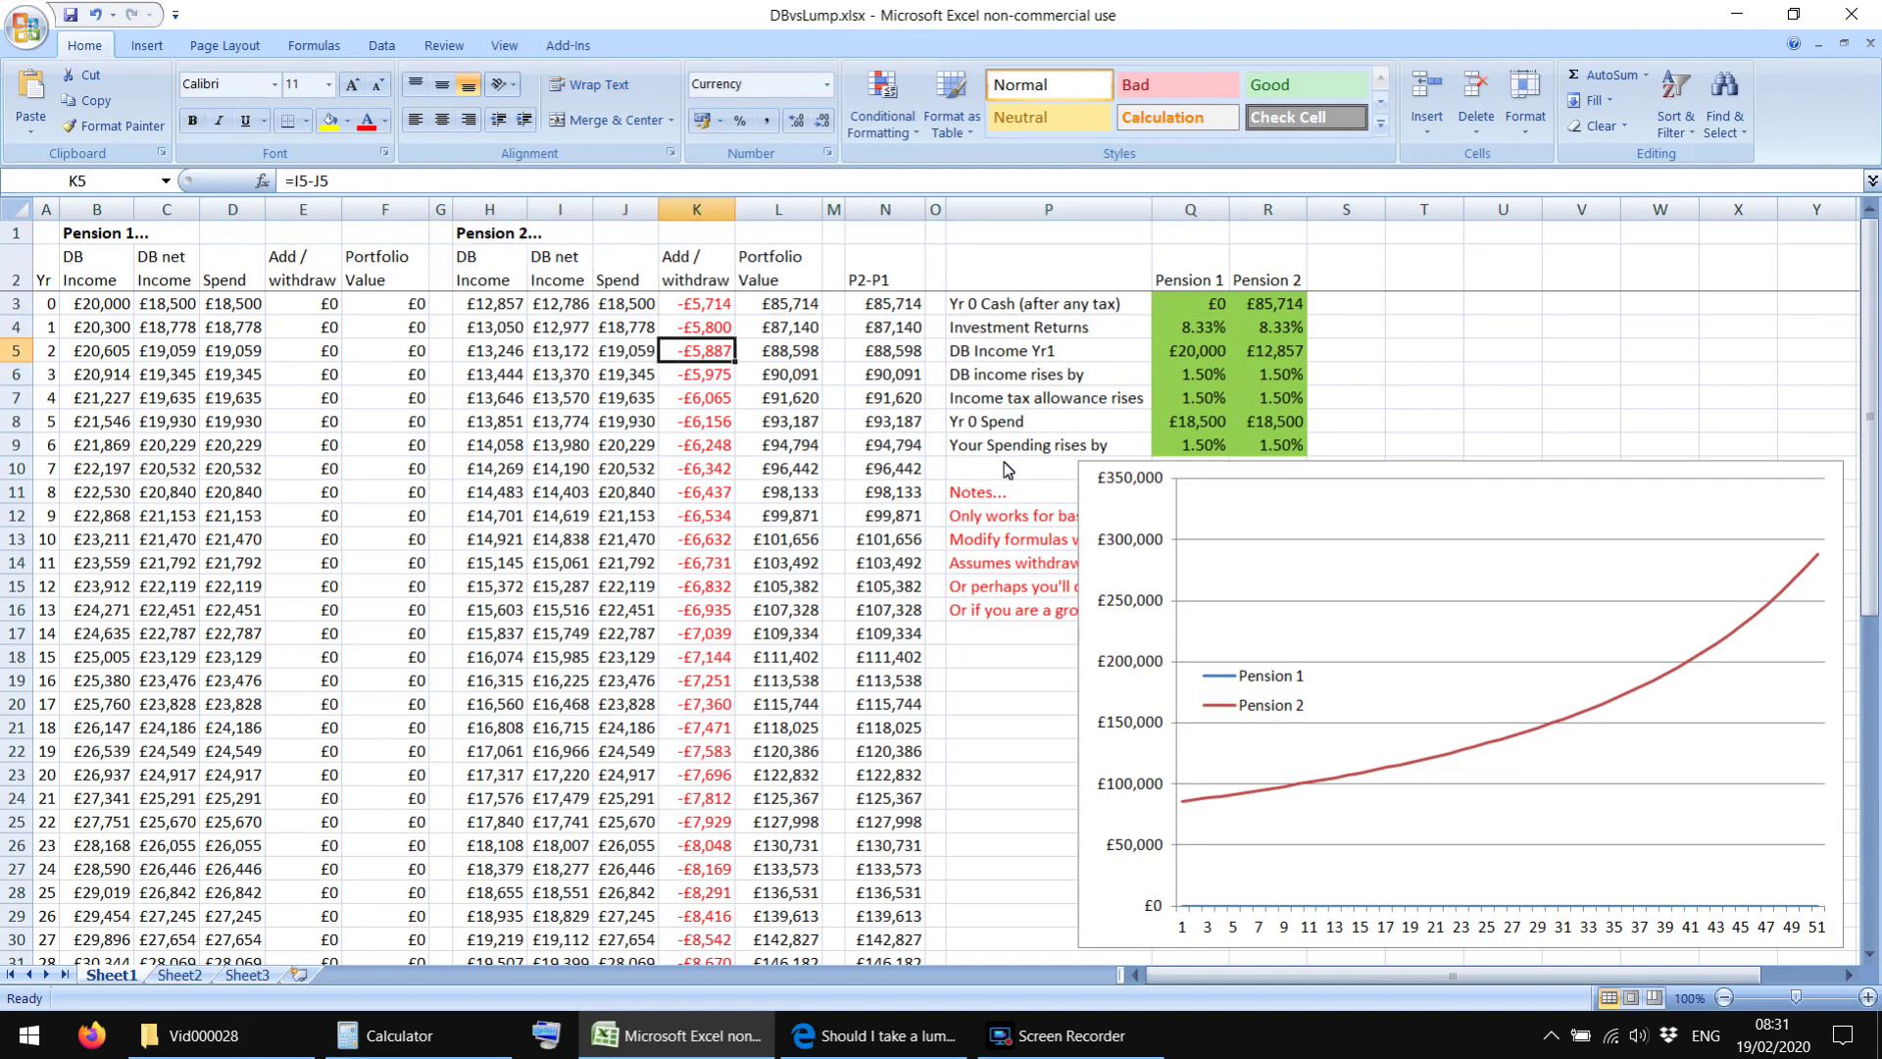
key(Right)
key(Right)
key(Right)
key(Right)
key(Right)
key(Right)
key(Right)
key(Up)
key(Left)
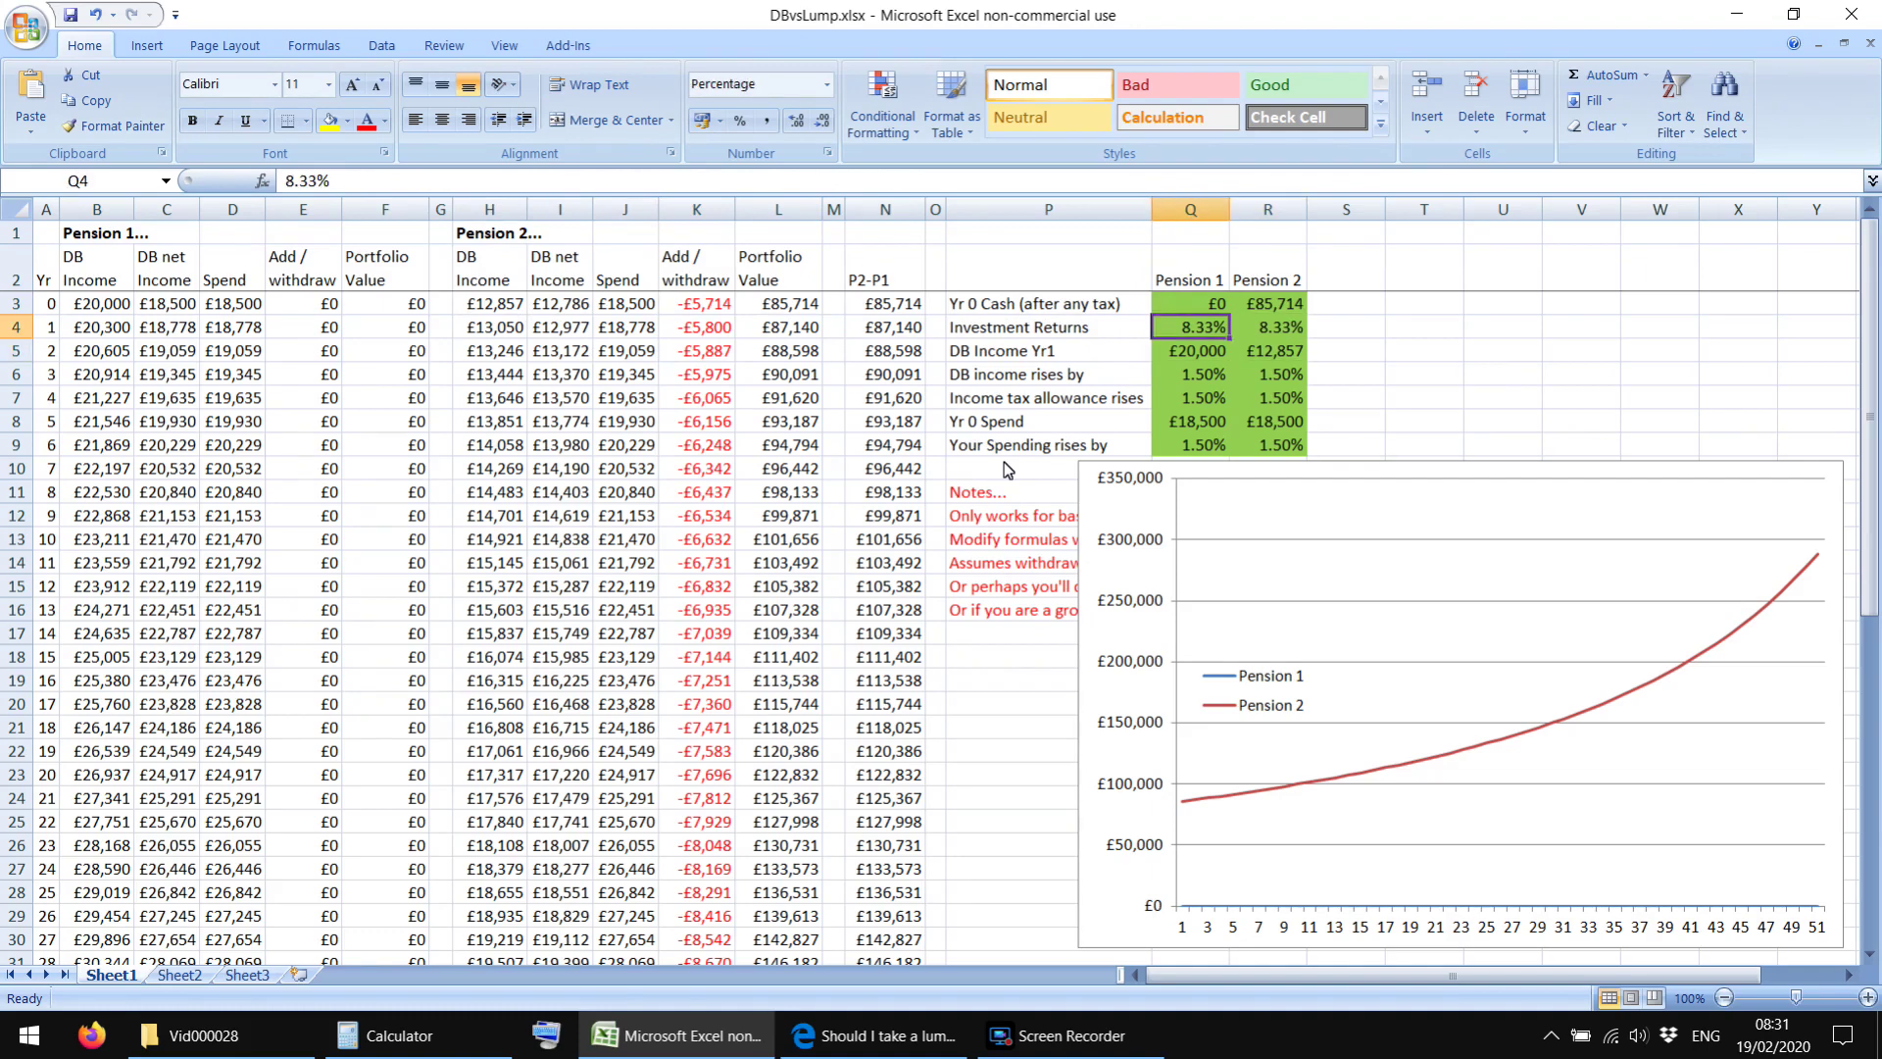
Step: Change both pensions' Investment Returns to 8.2%
text(8)
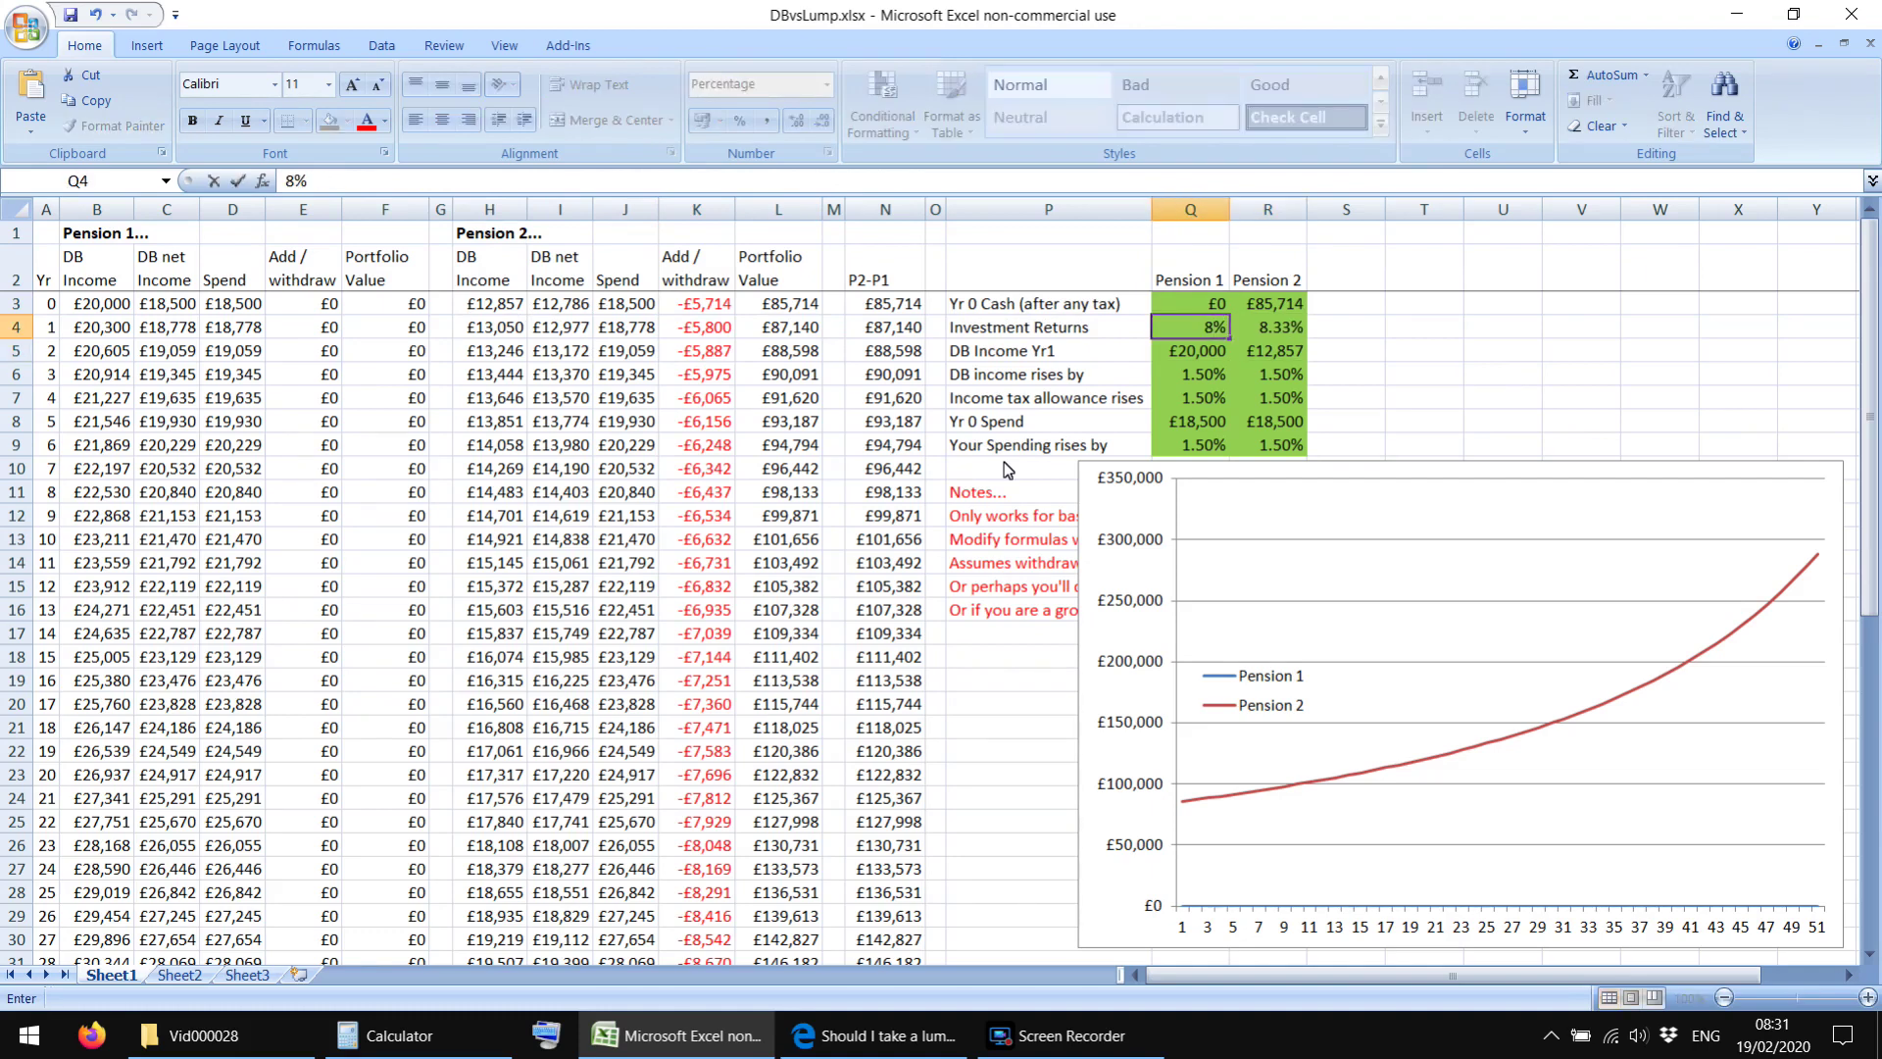
text(.2)
key(Right)
text(8.2)
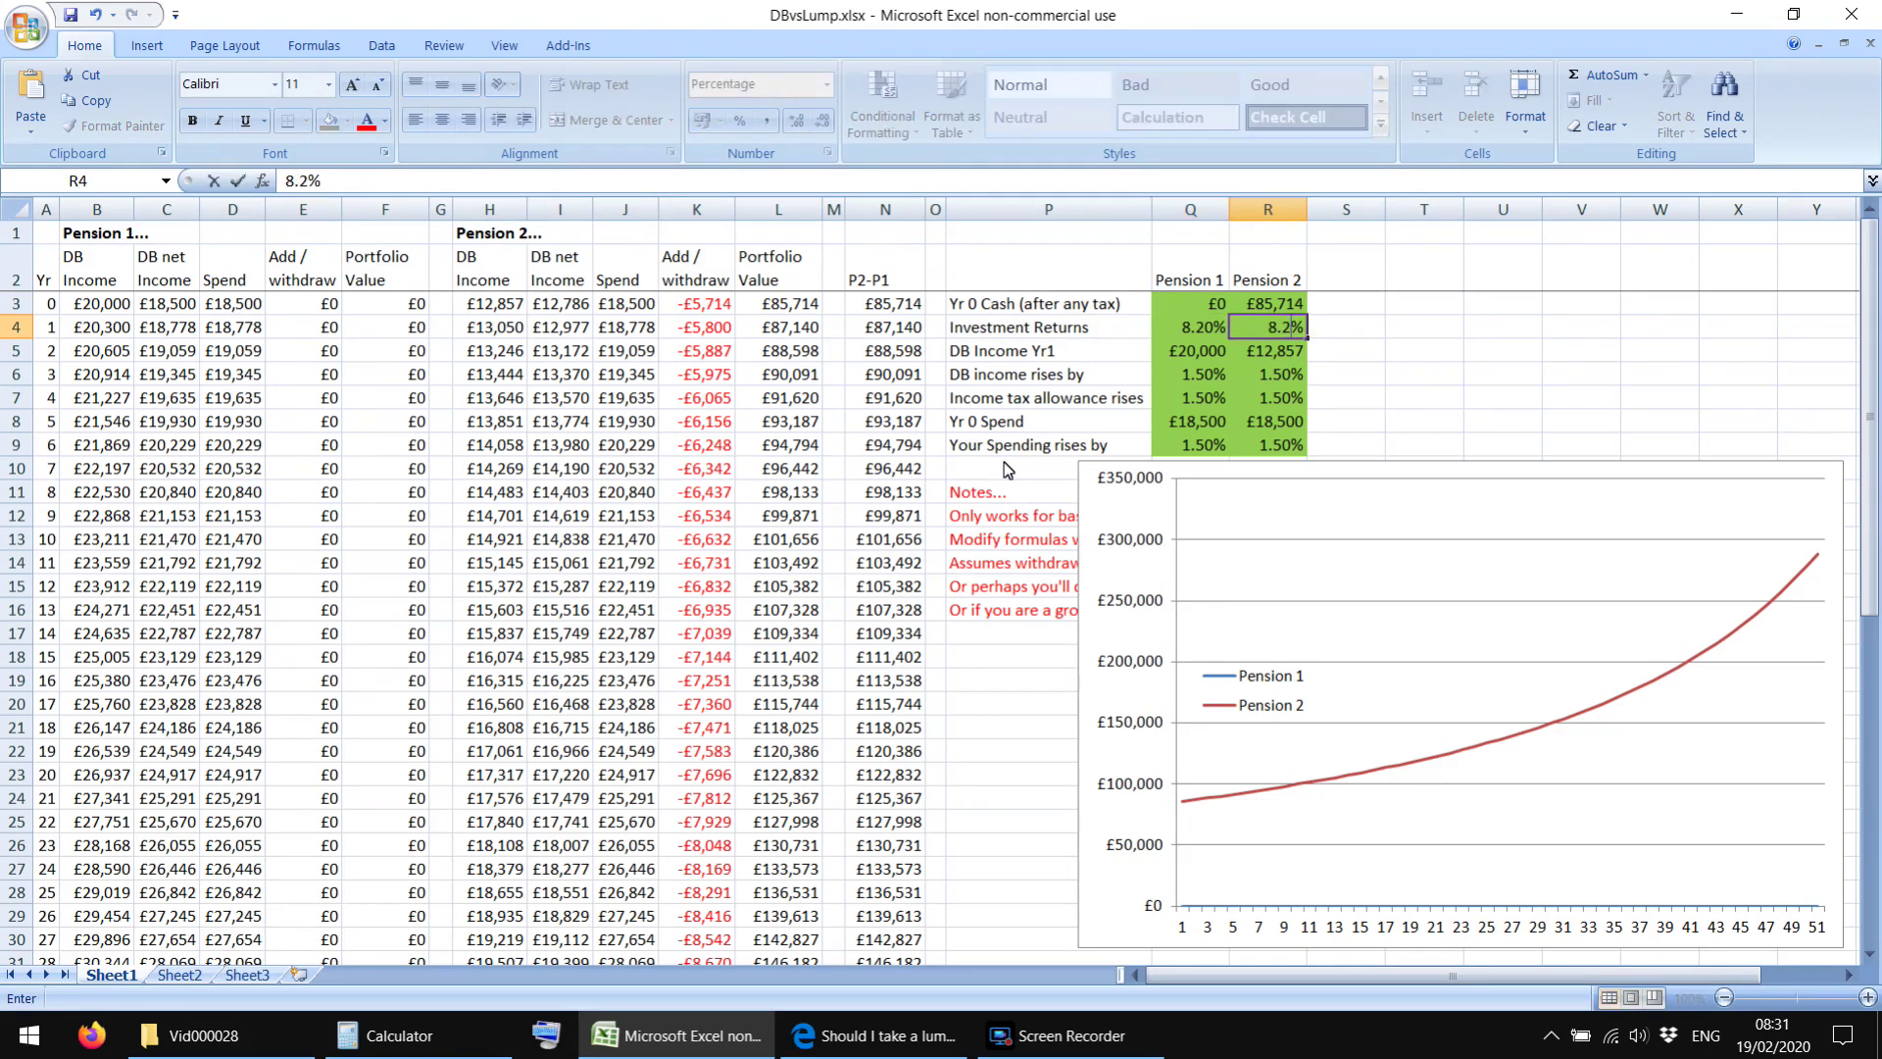
key(Return)
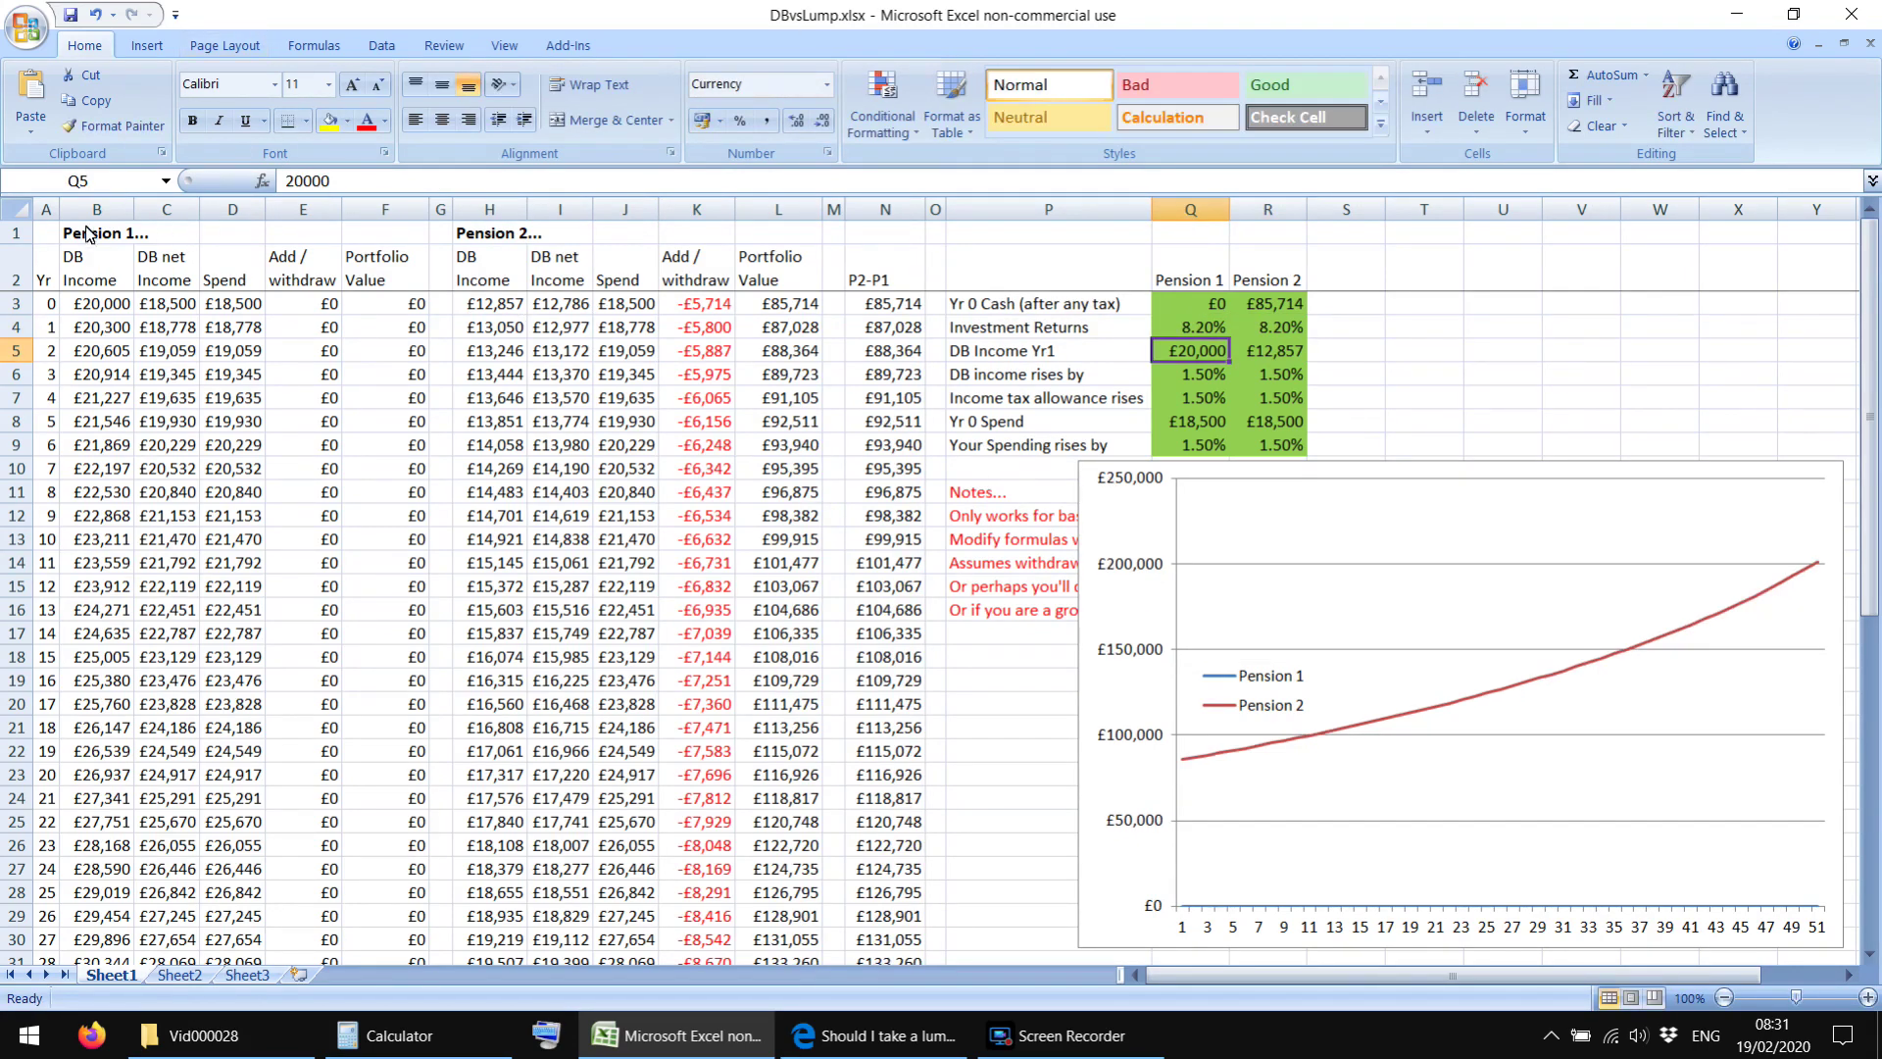
click(747, 419)
Step: Enter £18,000 as the Yr 0 Spend for both Pension 1 and Pension 2
click(1203, 430)
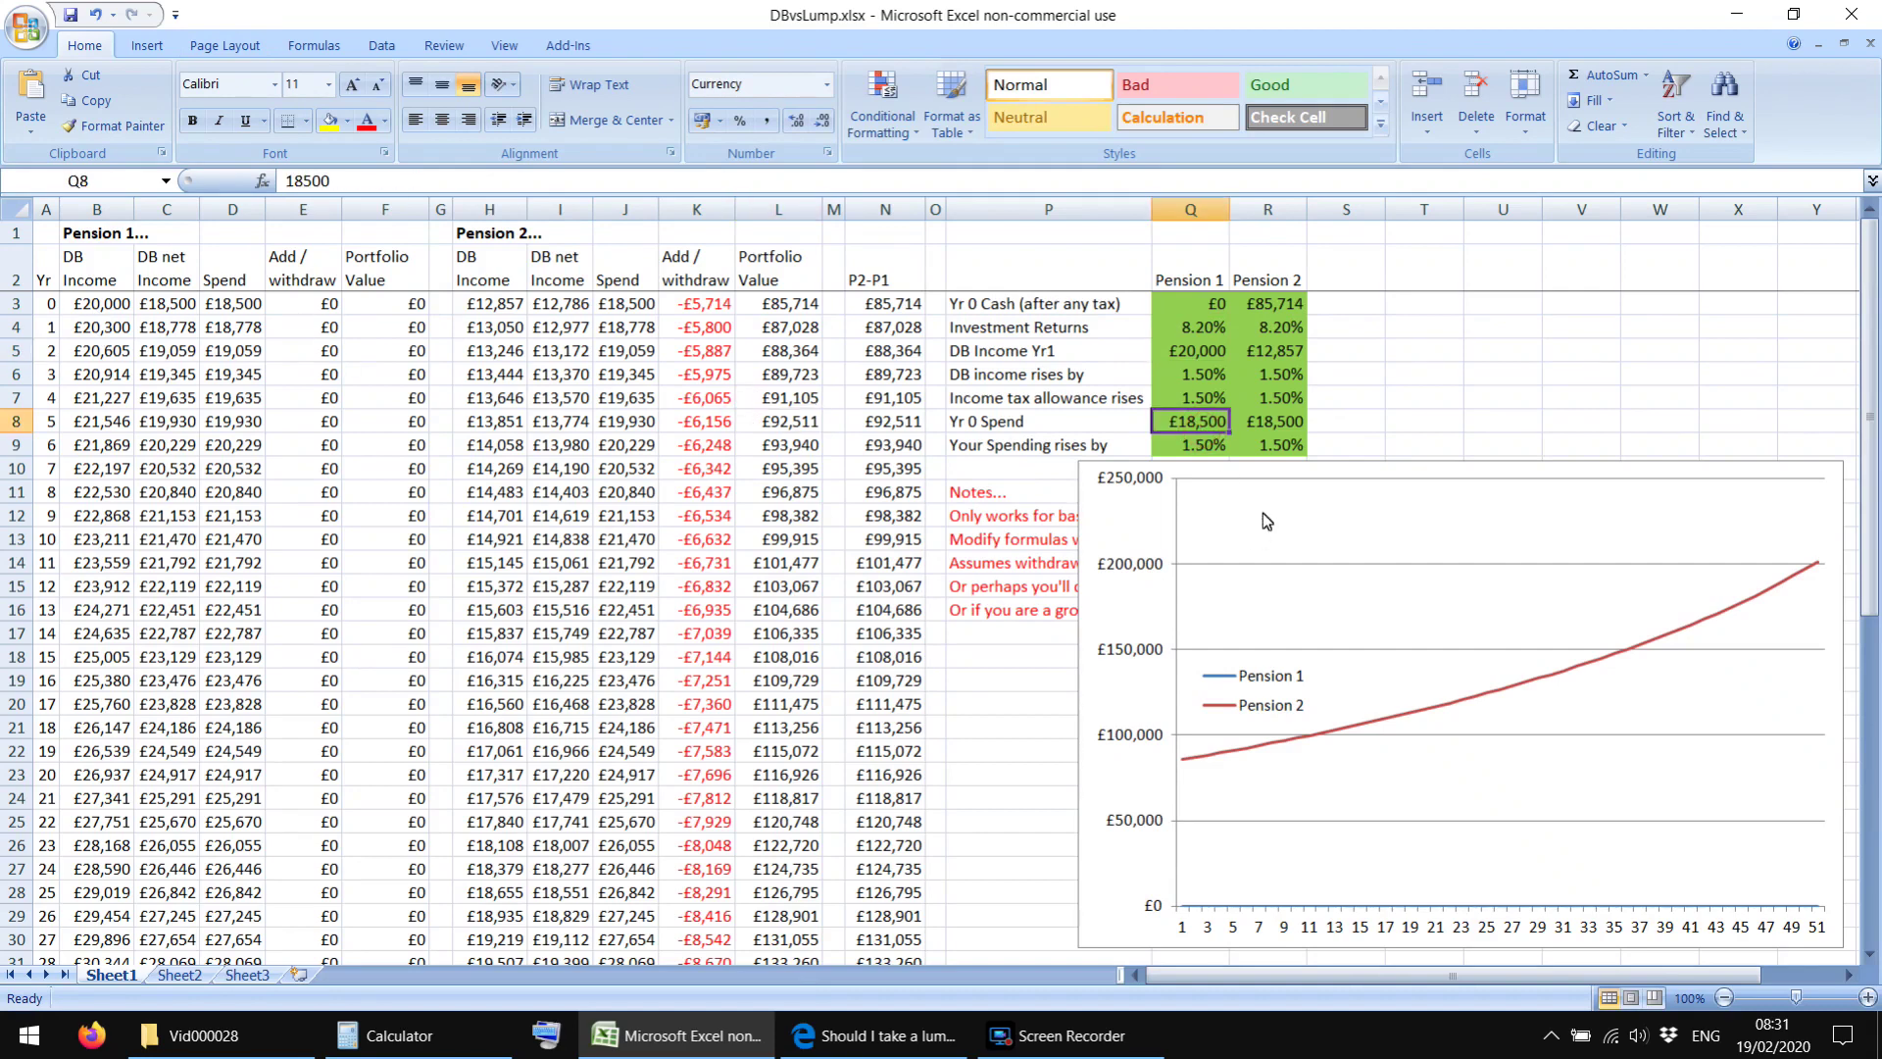
text(81)
key(BackSpace)
key(BackSpace)
text(180)
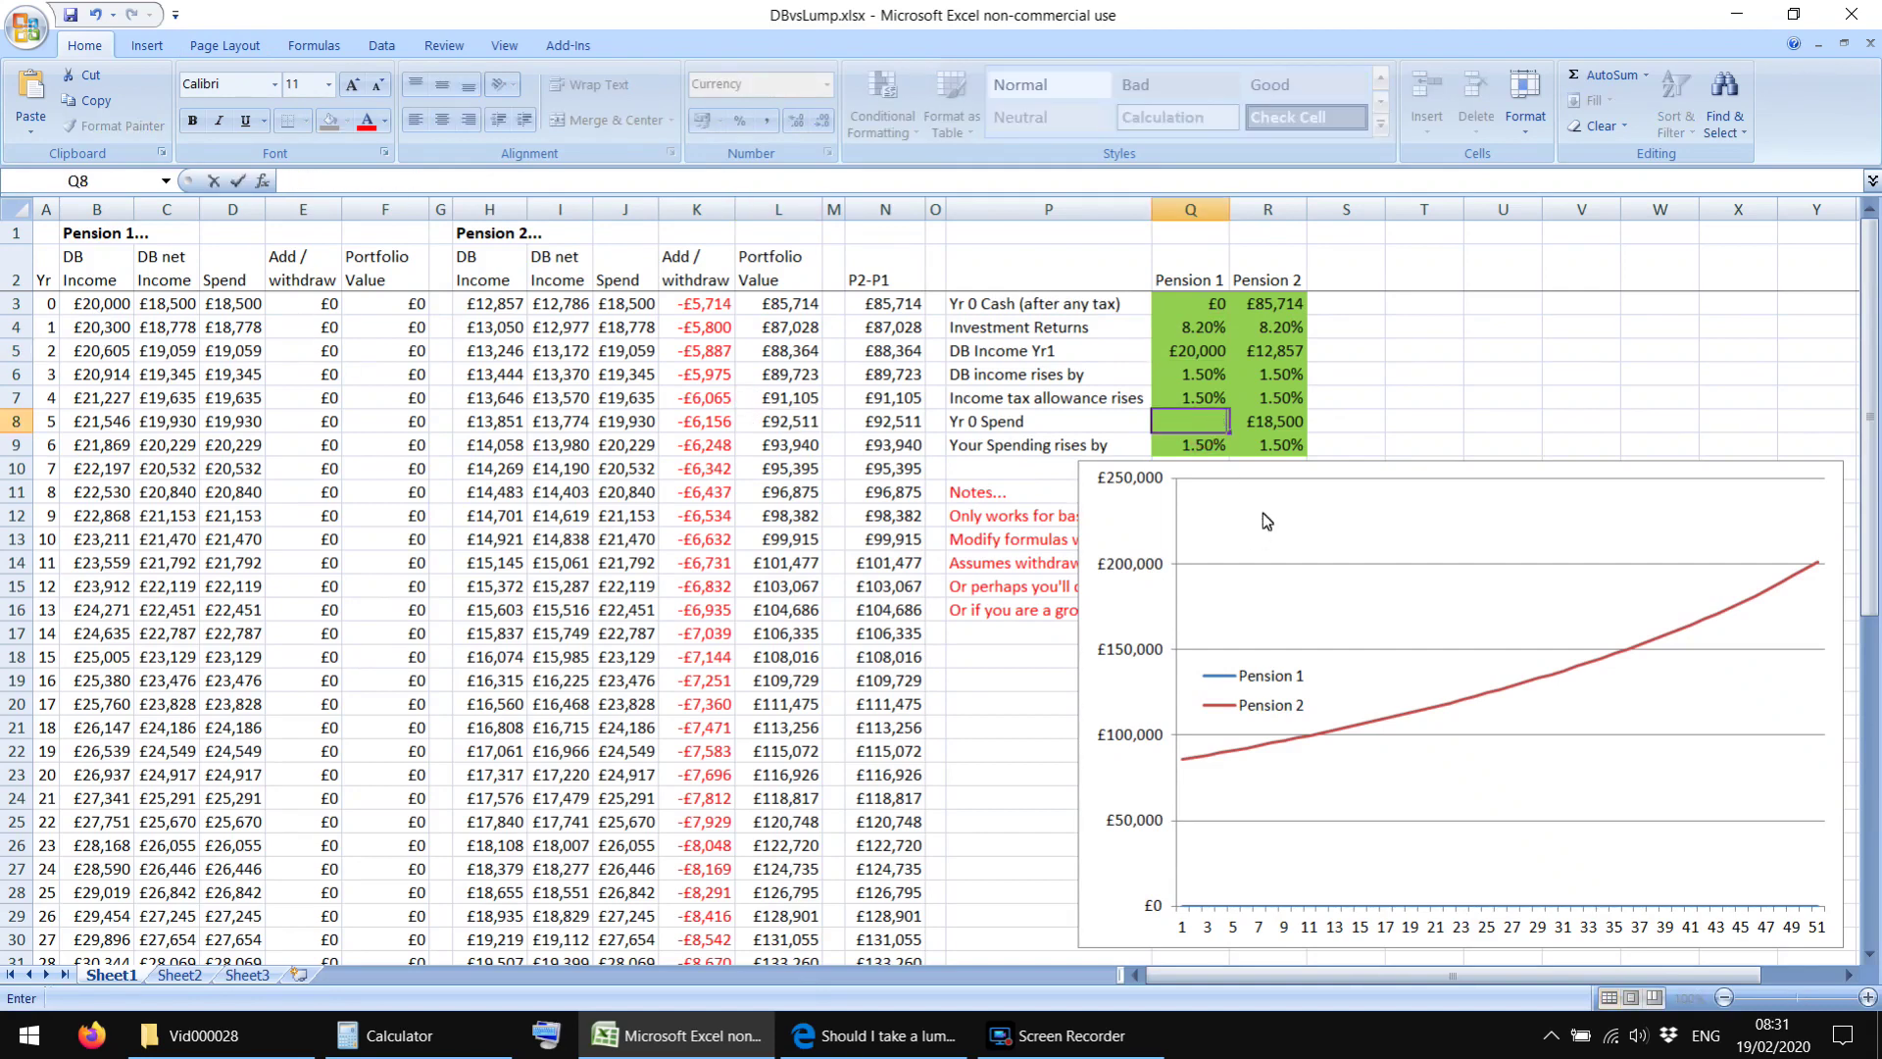
text(00)
key(Return)
key(Right)
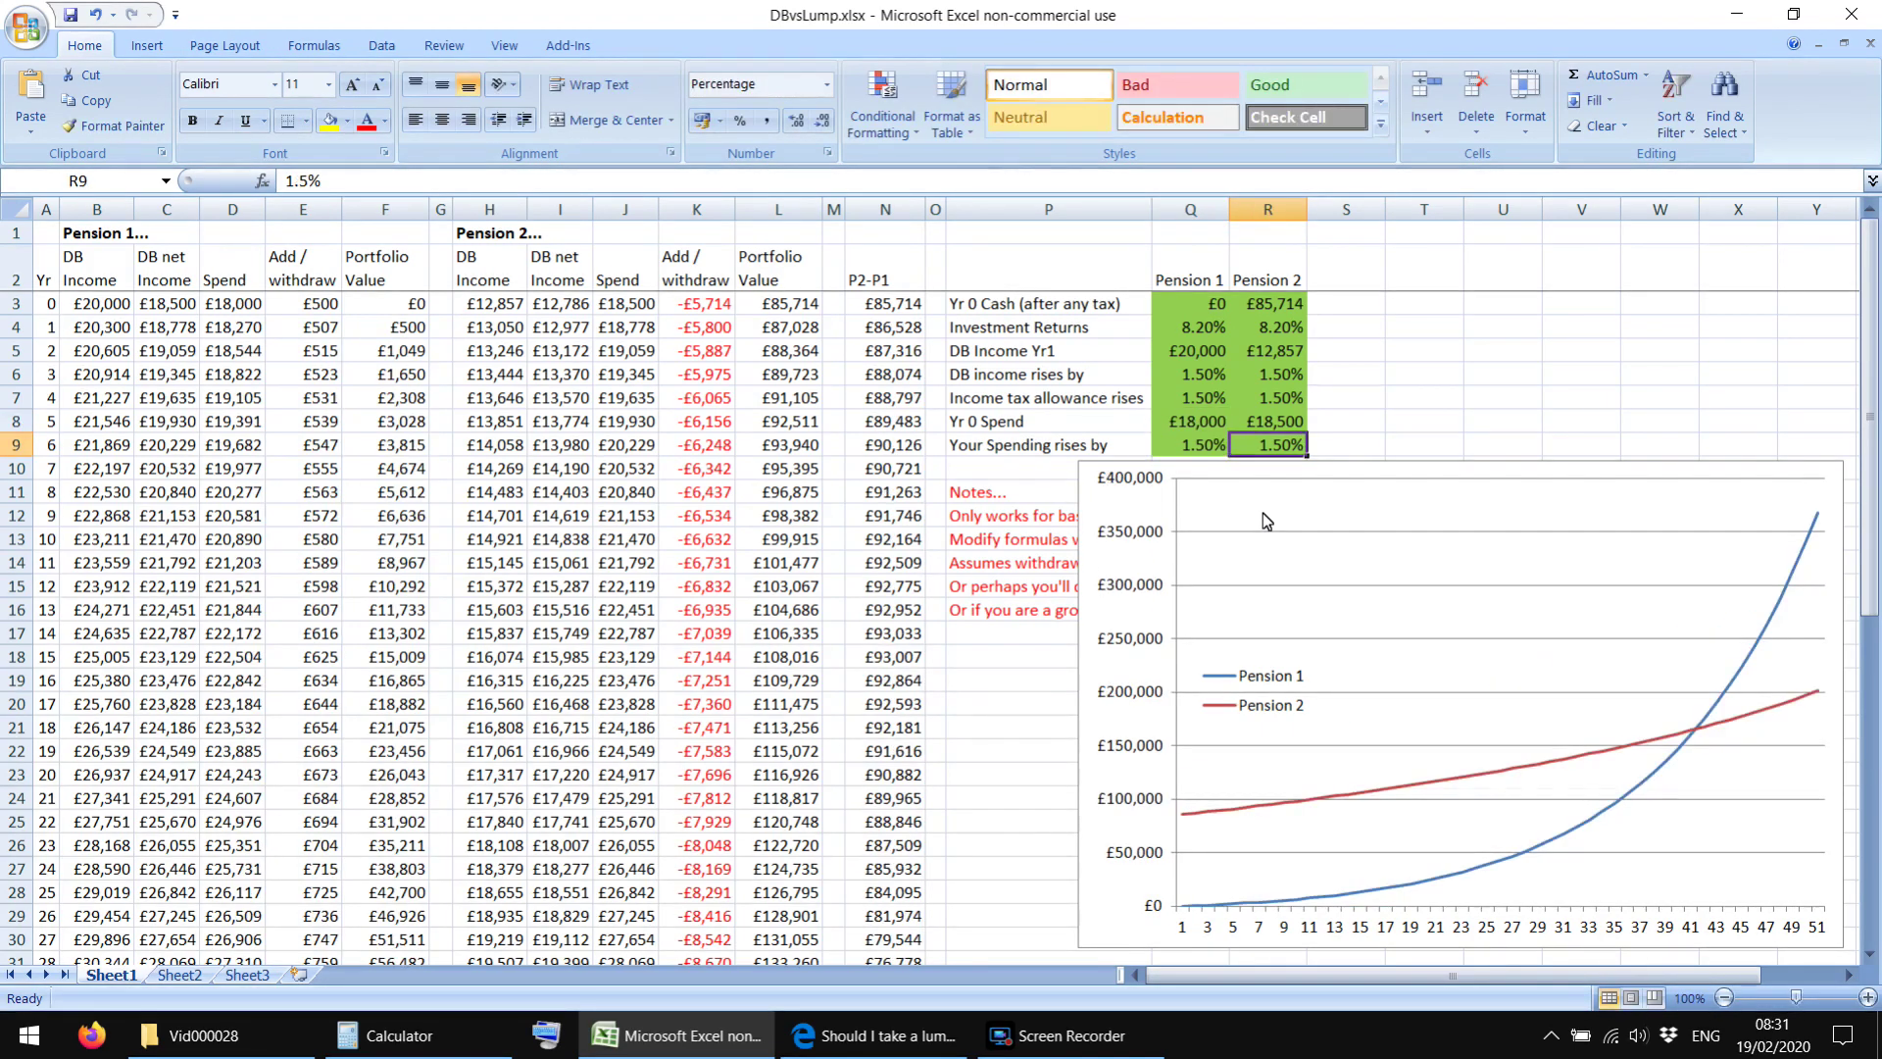
key(Up)
text(18,000)
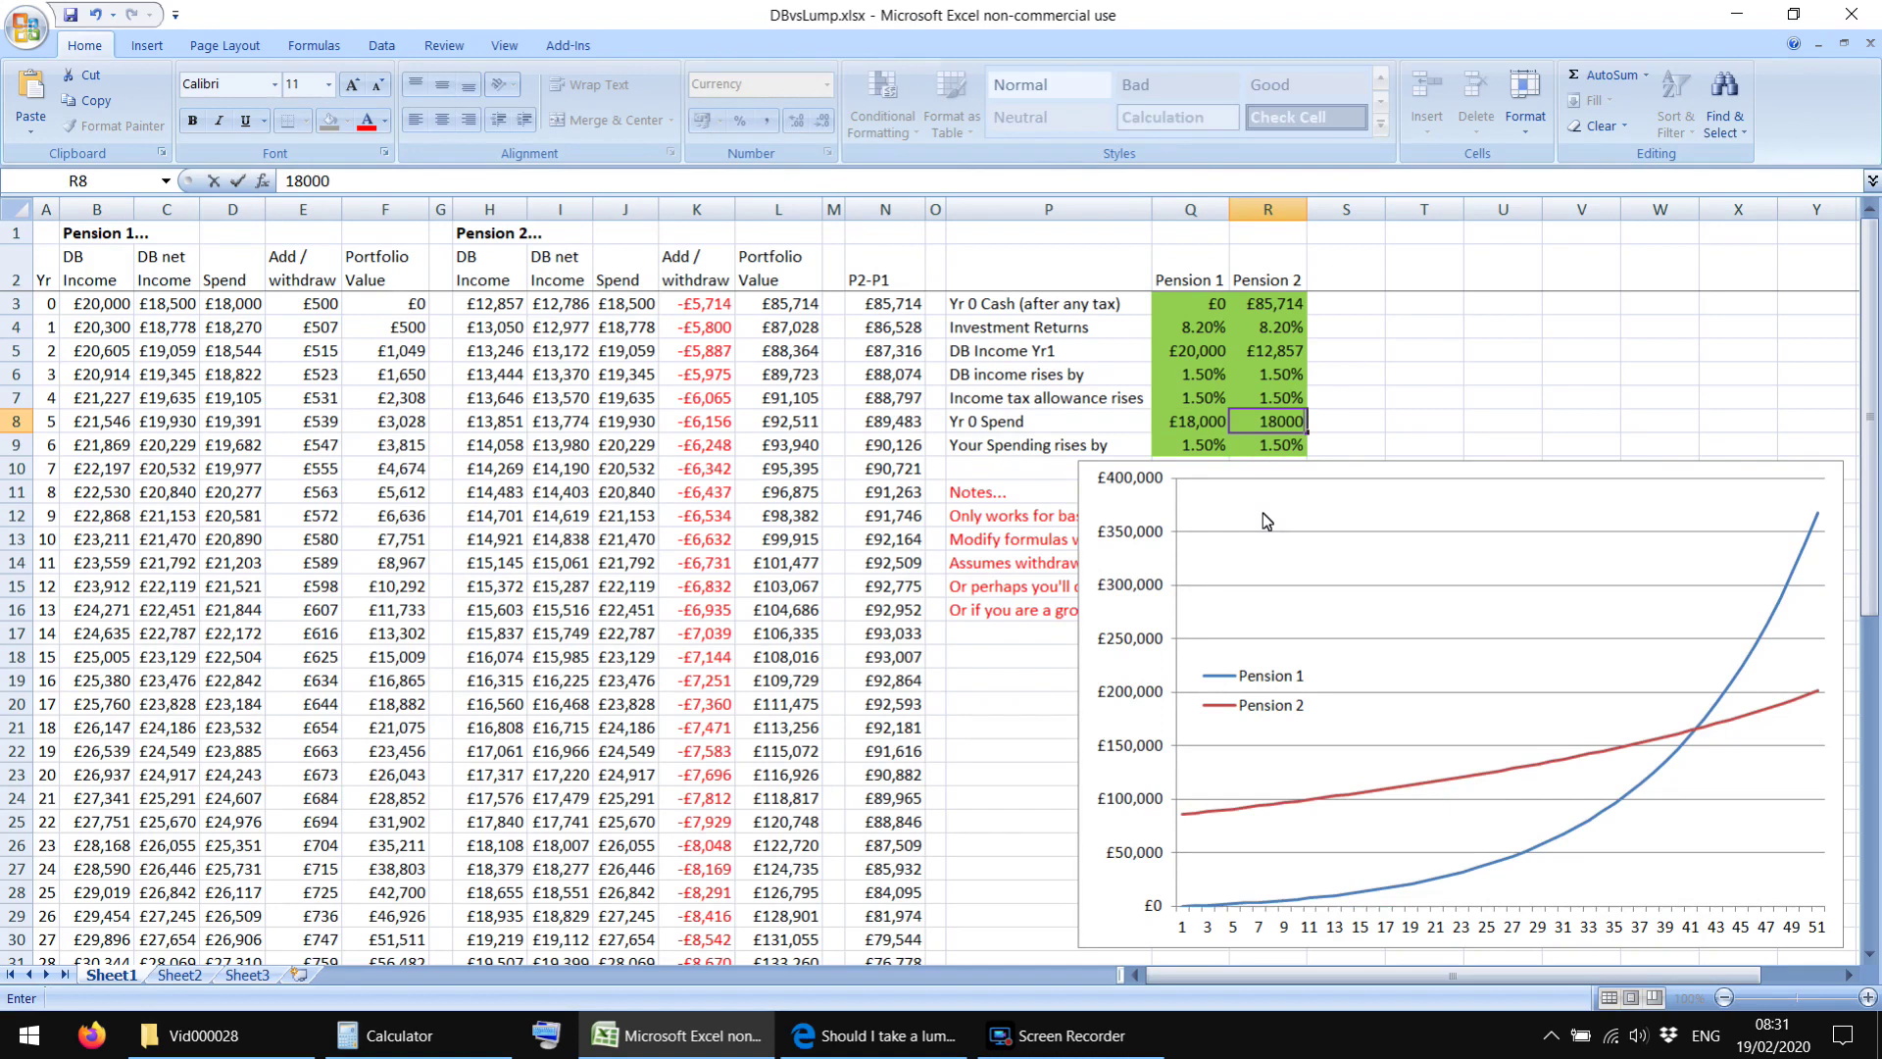
key(Return)
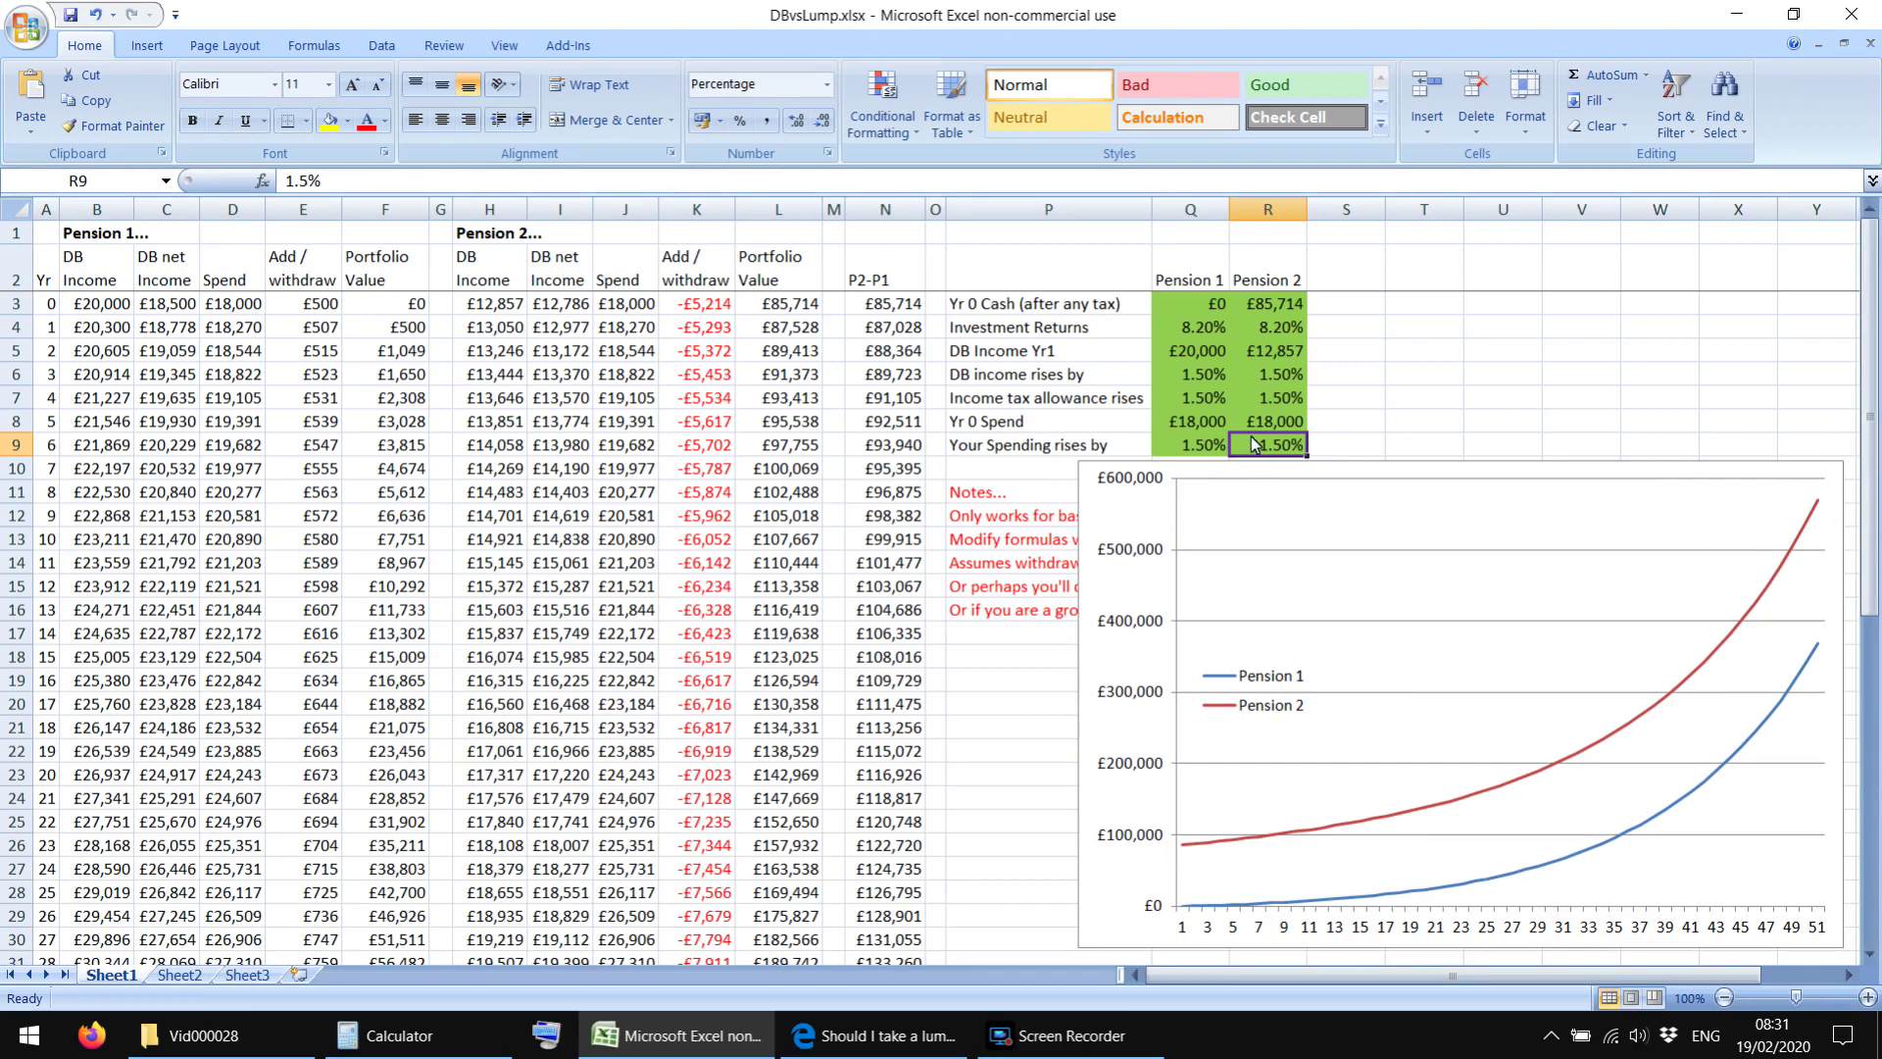
click(1204, 327)
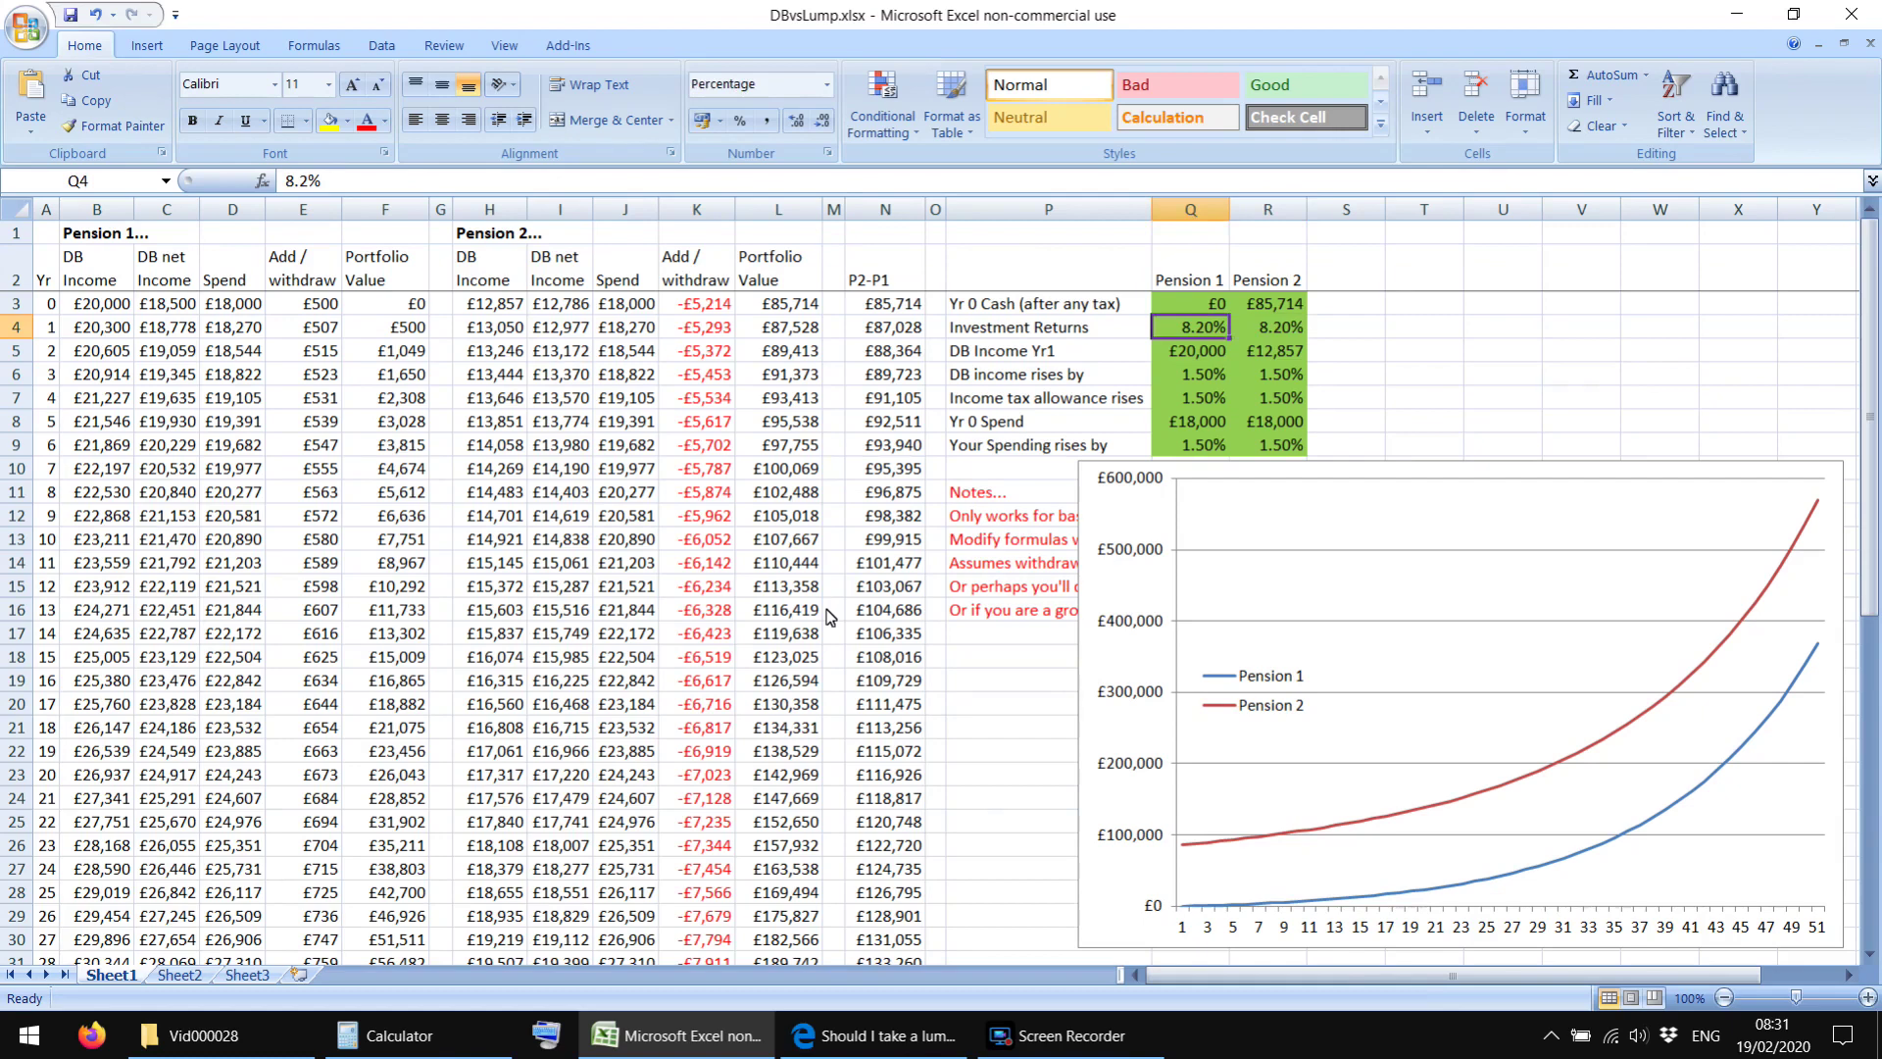
Step: Try 8.1% investment returns for both pensions, then set Pension 1 back to 8%
text(8.1)
key(Tab)
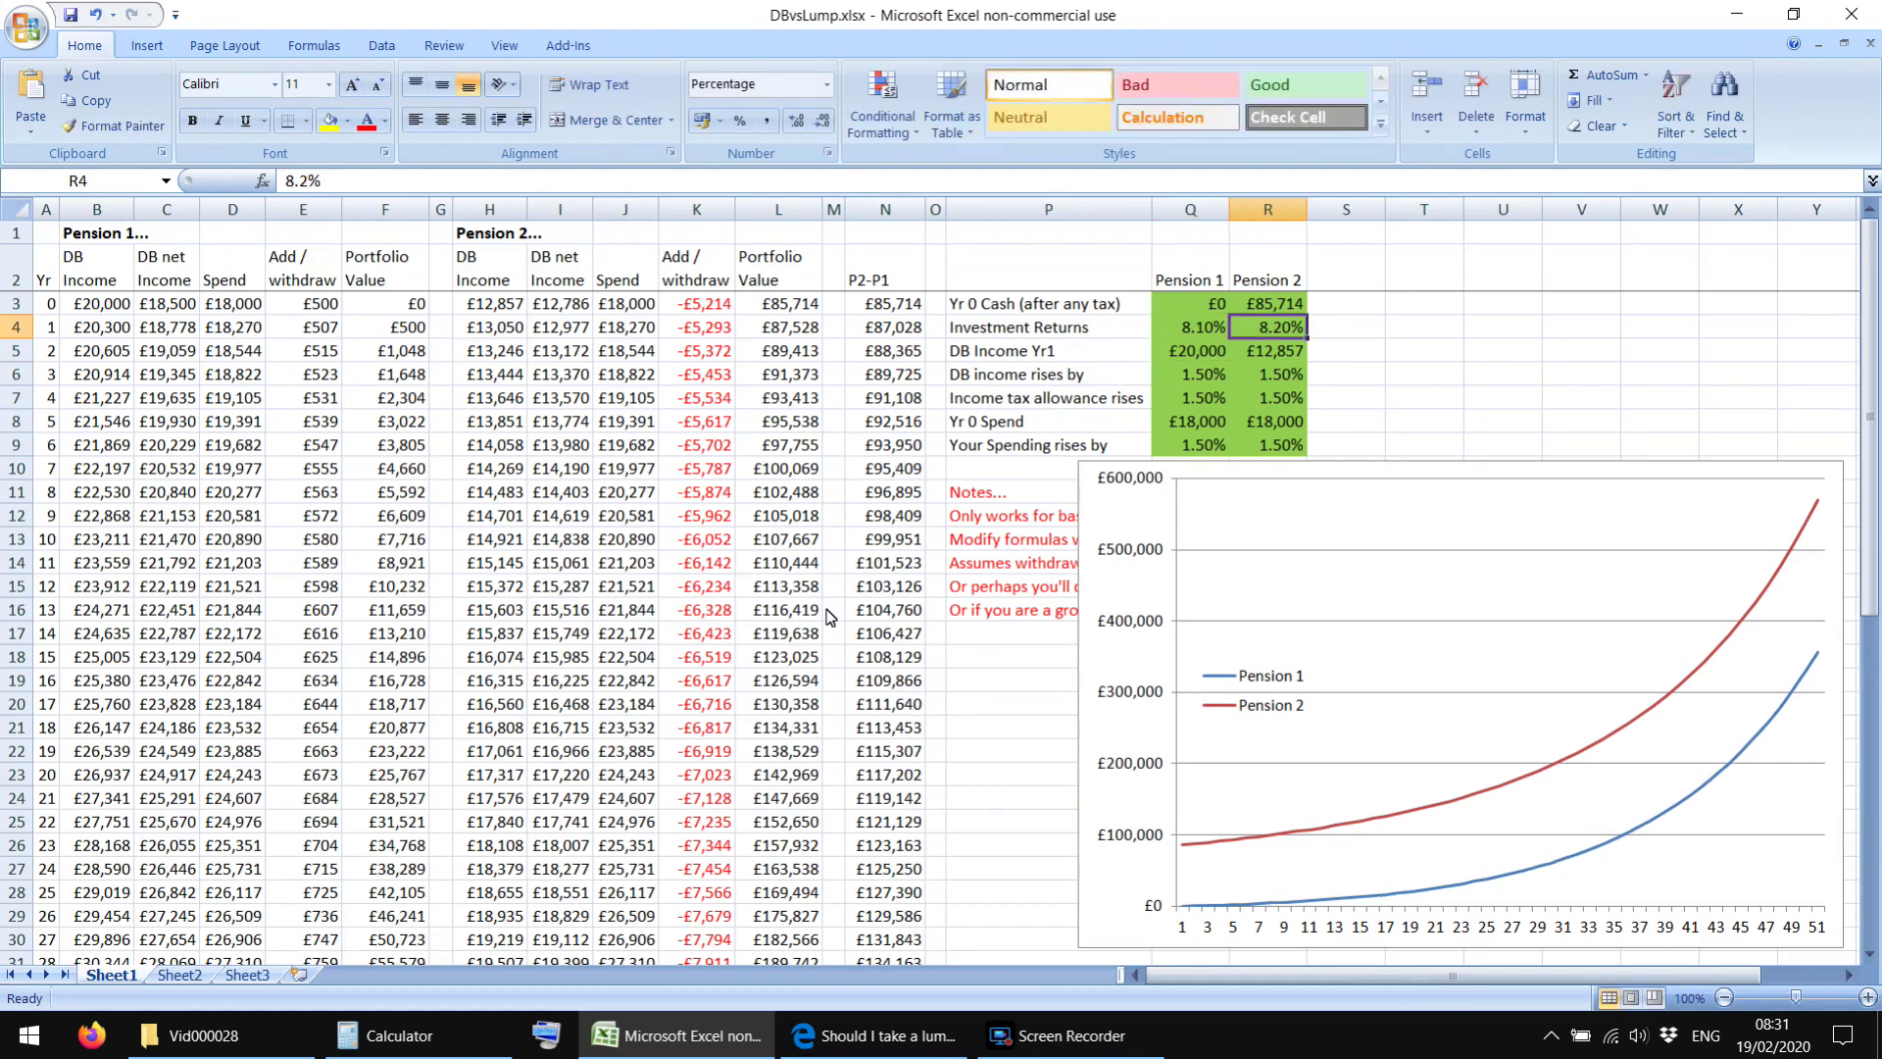
text(8.1)
key(Return)
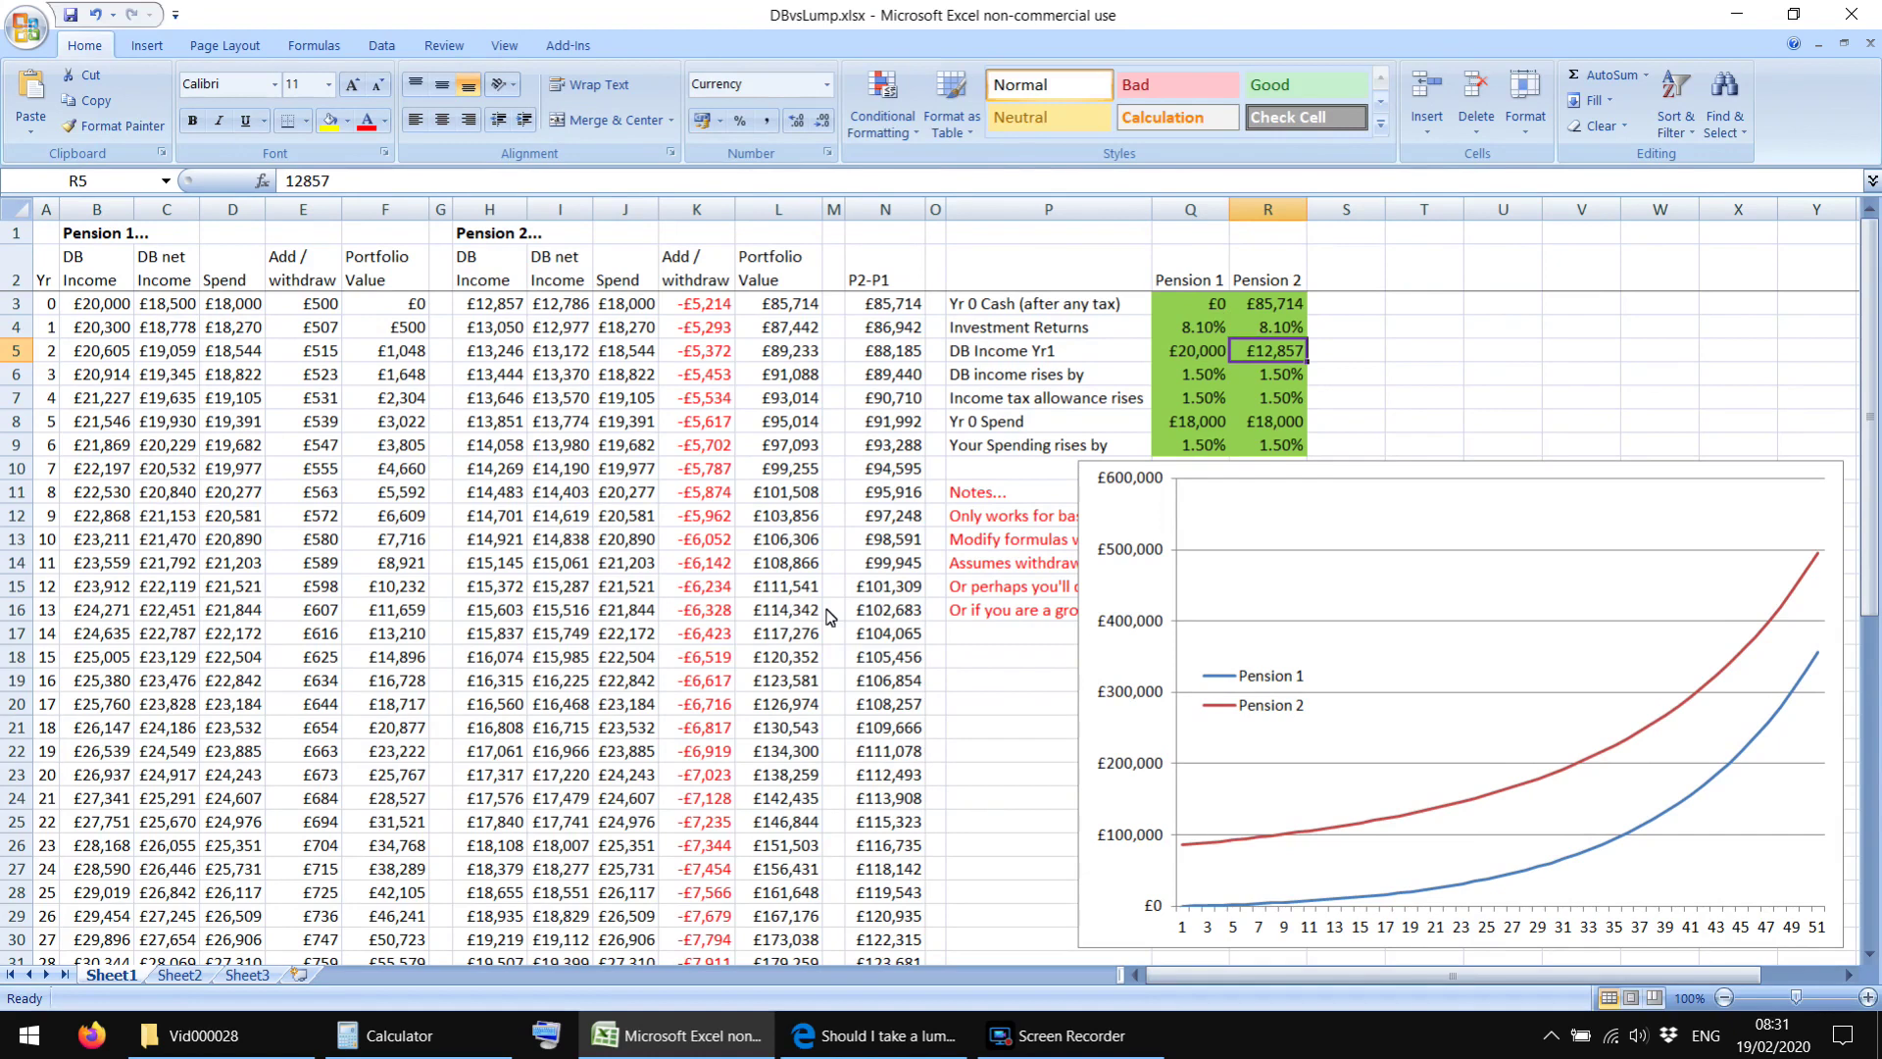
key(Up)
key(Left)
text(8)
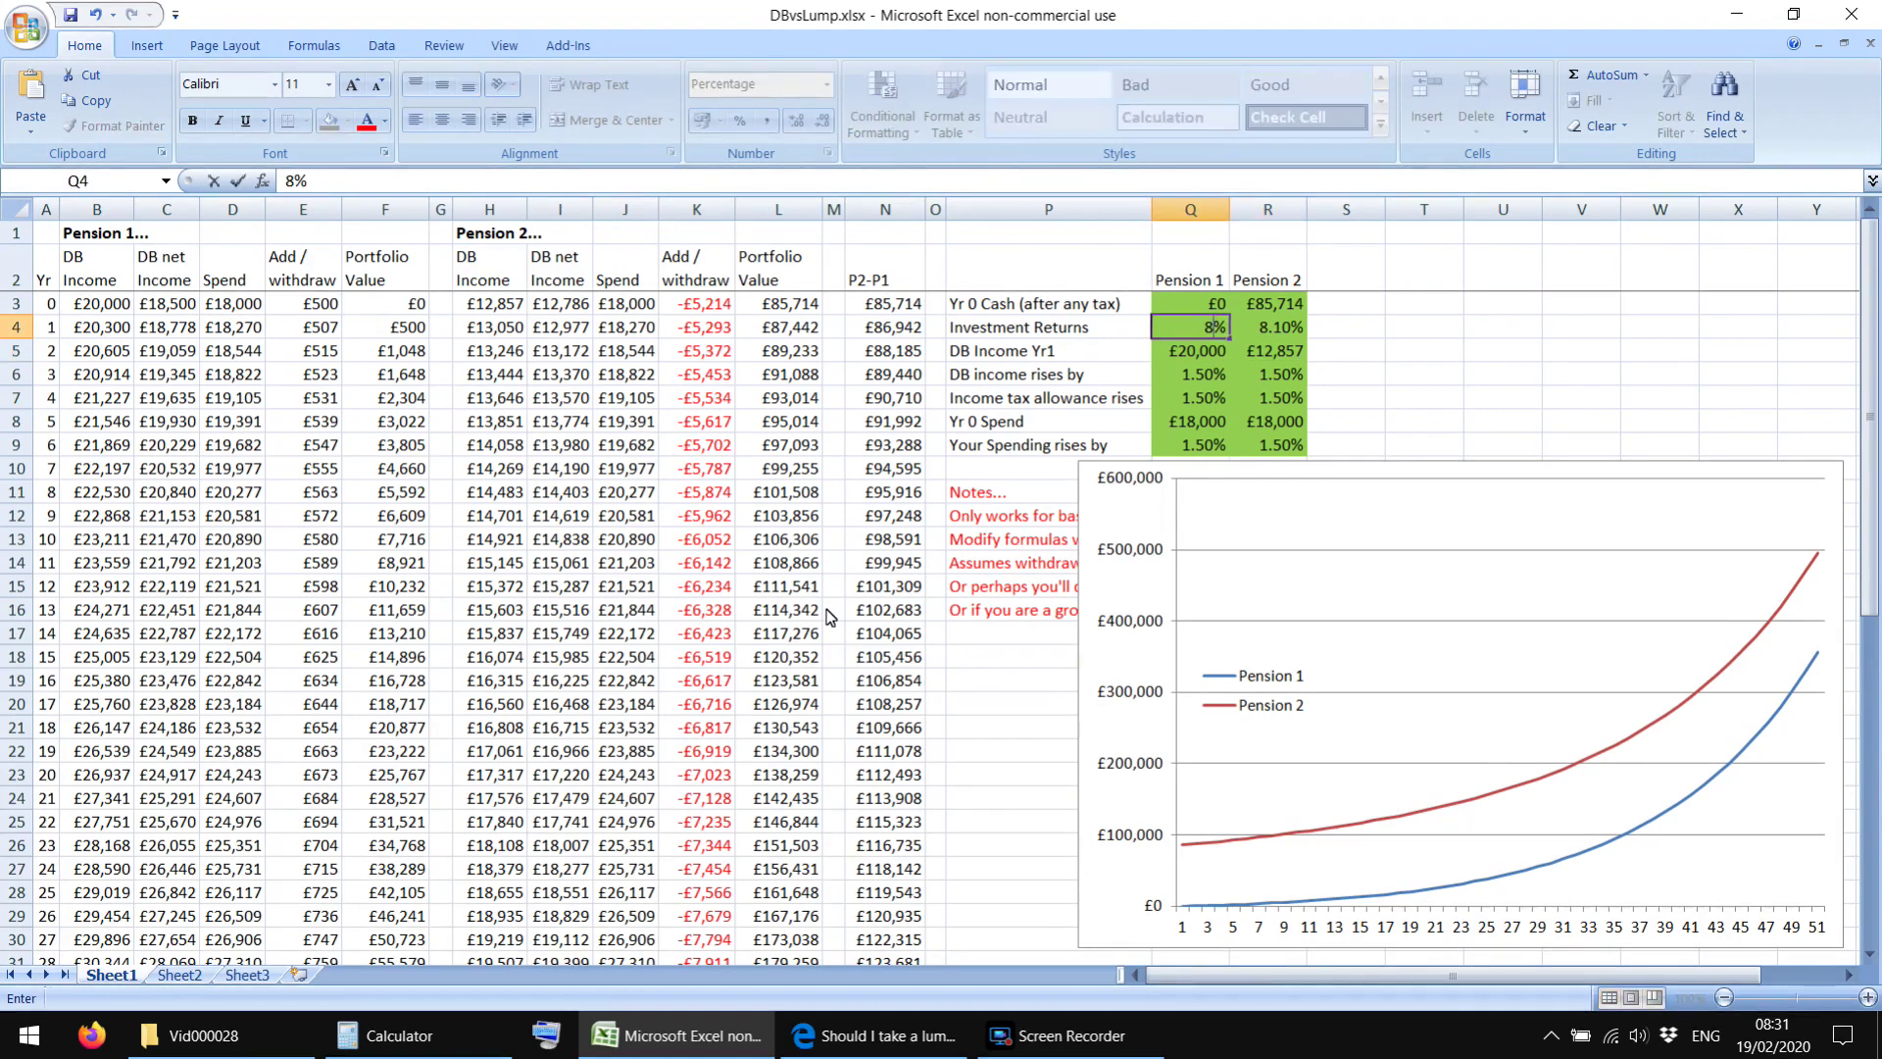
key(Return)
Step: Look over Pension 1's input cells, ending on its investment return
key(Right)
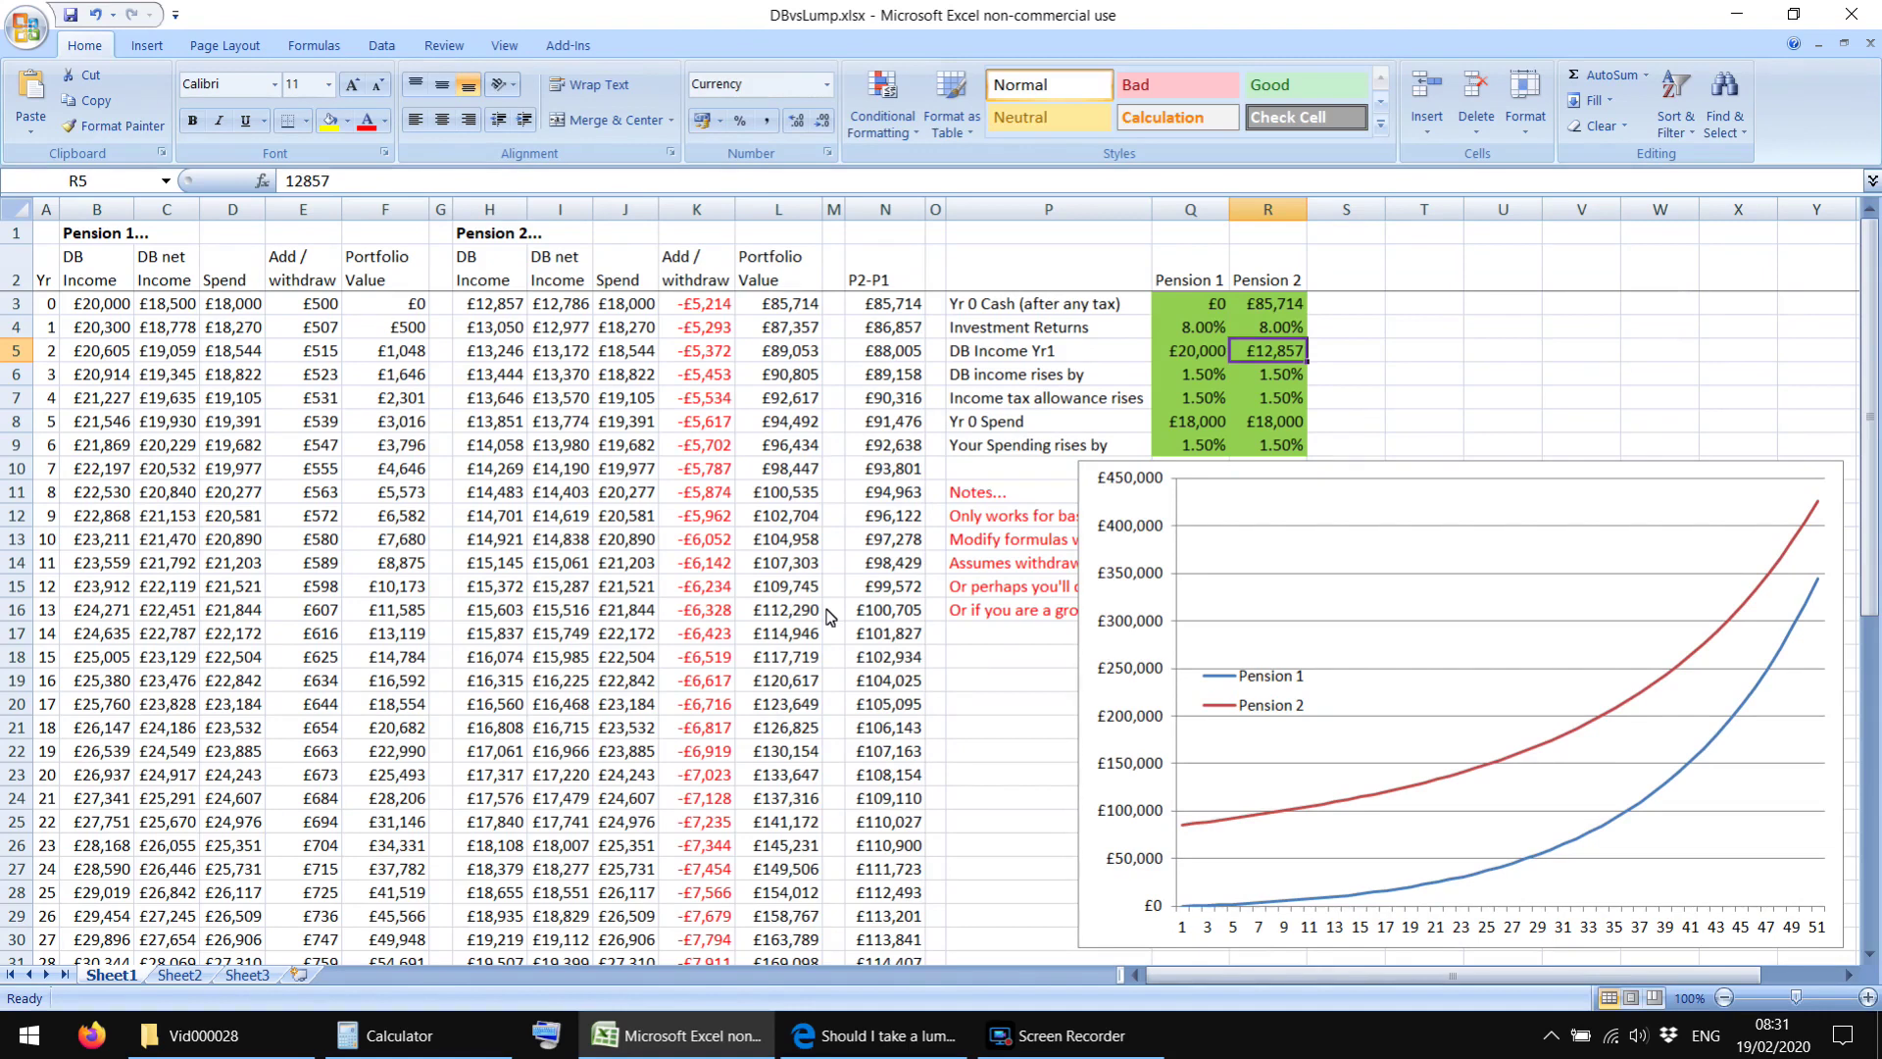
key(Up)
key(Up)
key(Left)
key(shift+Down)
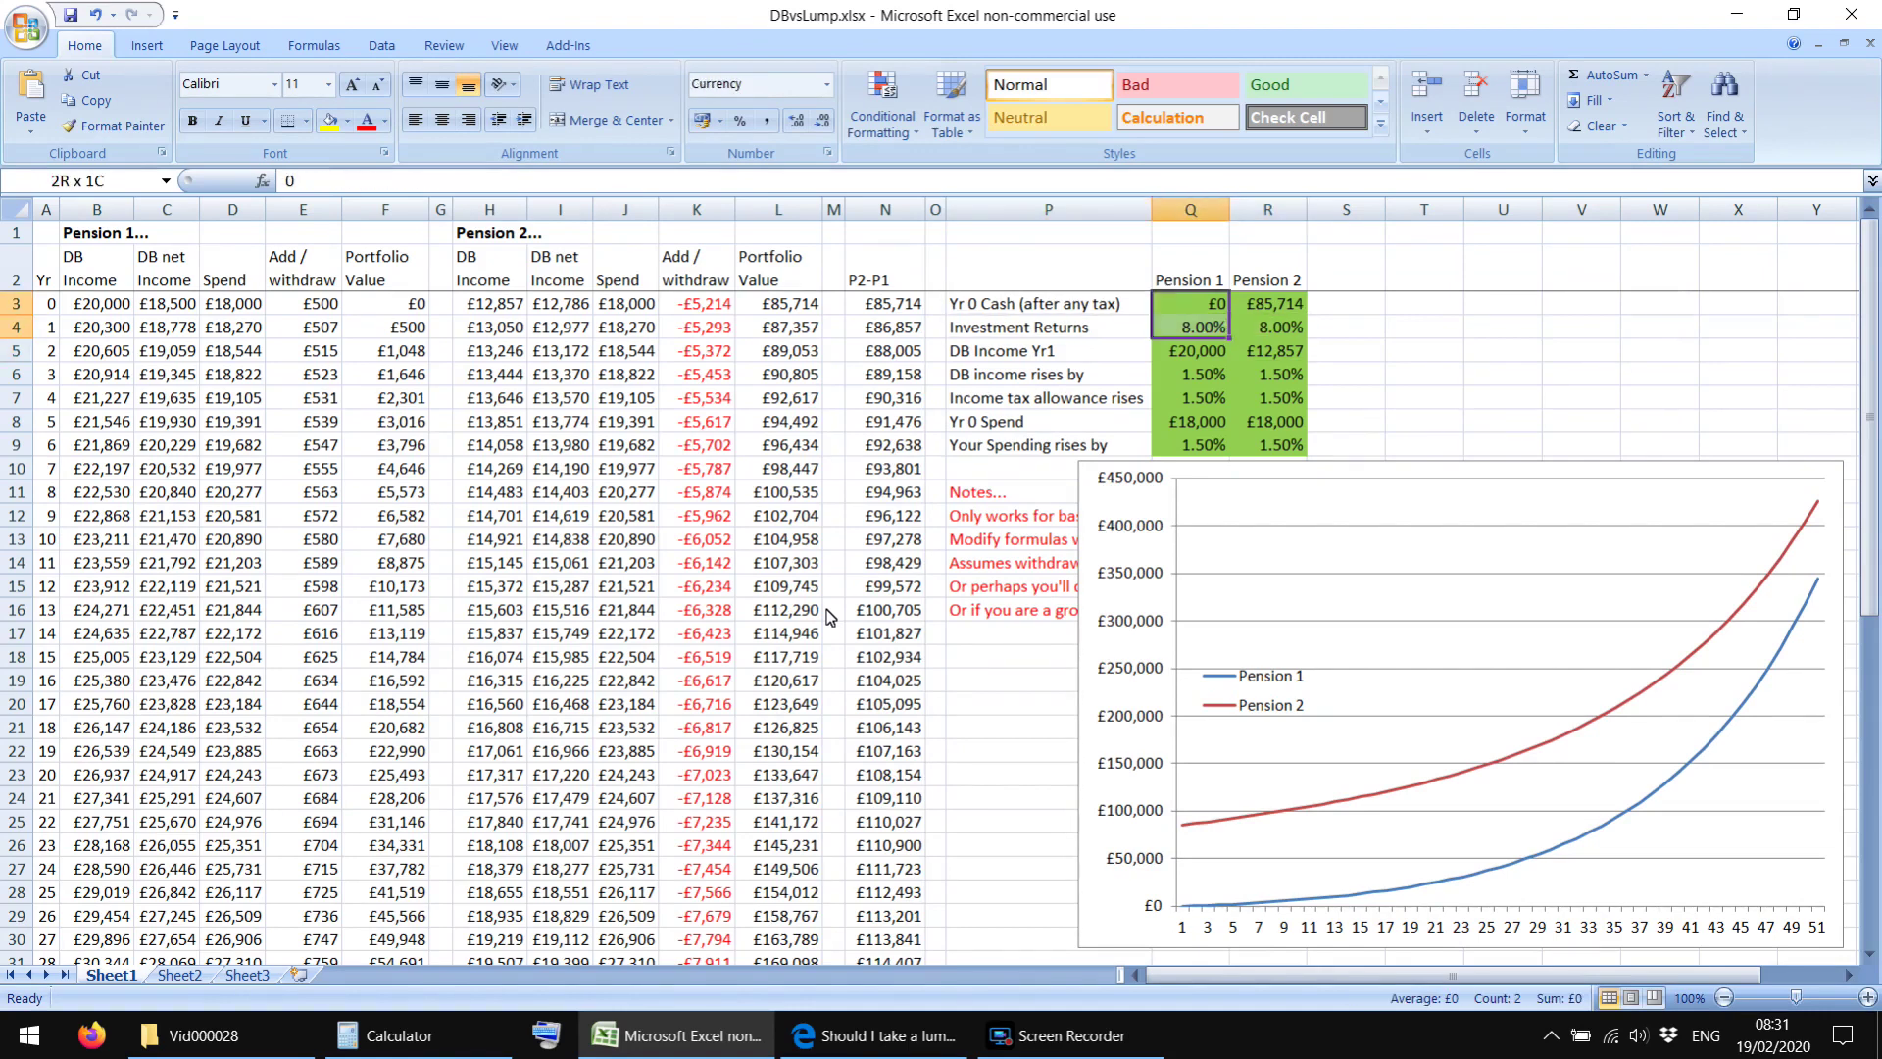
key(shift+Down)
key(shift+Down)
key(shift+Down)
key(shift+Down)
key(shift+Down)
key(Right)
key(Up)
key(Left)
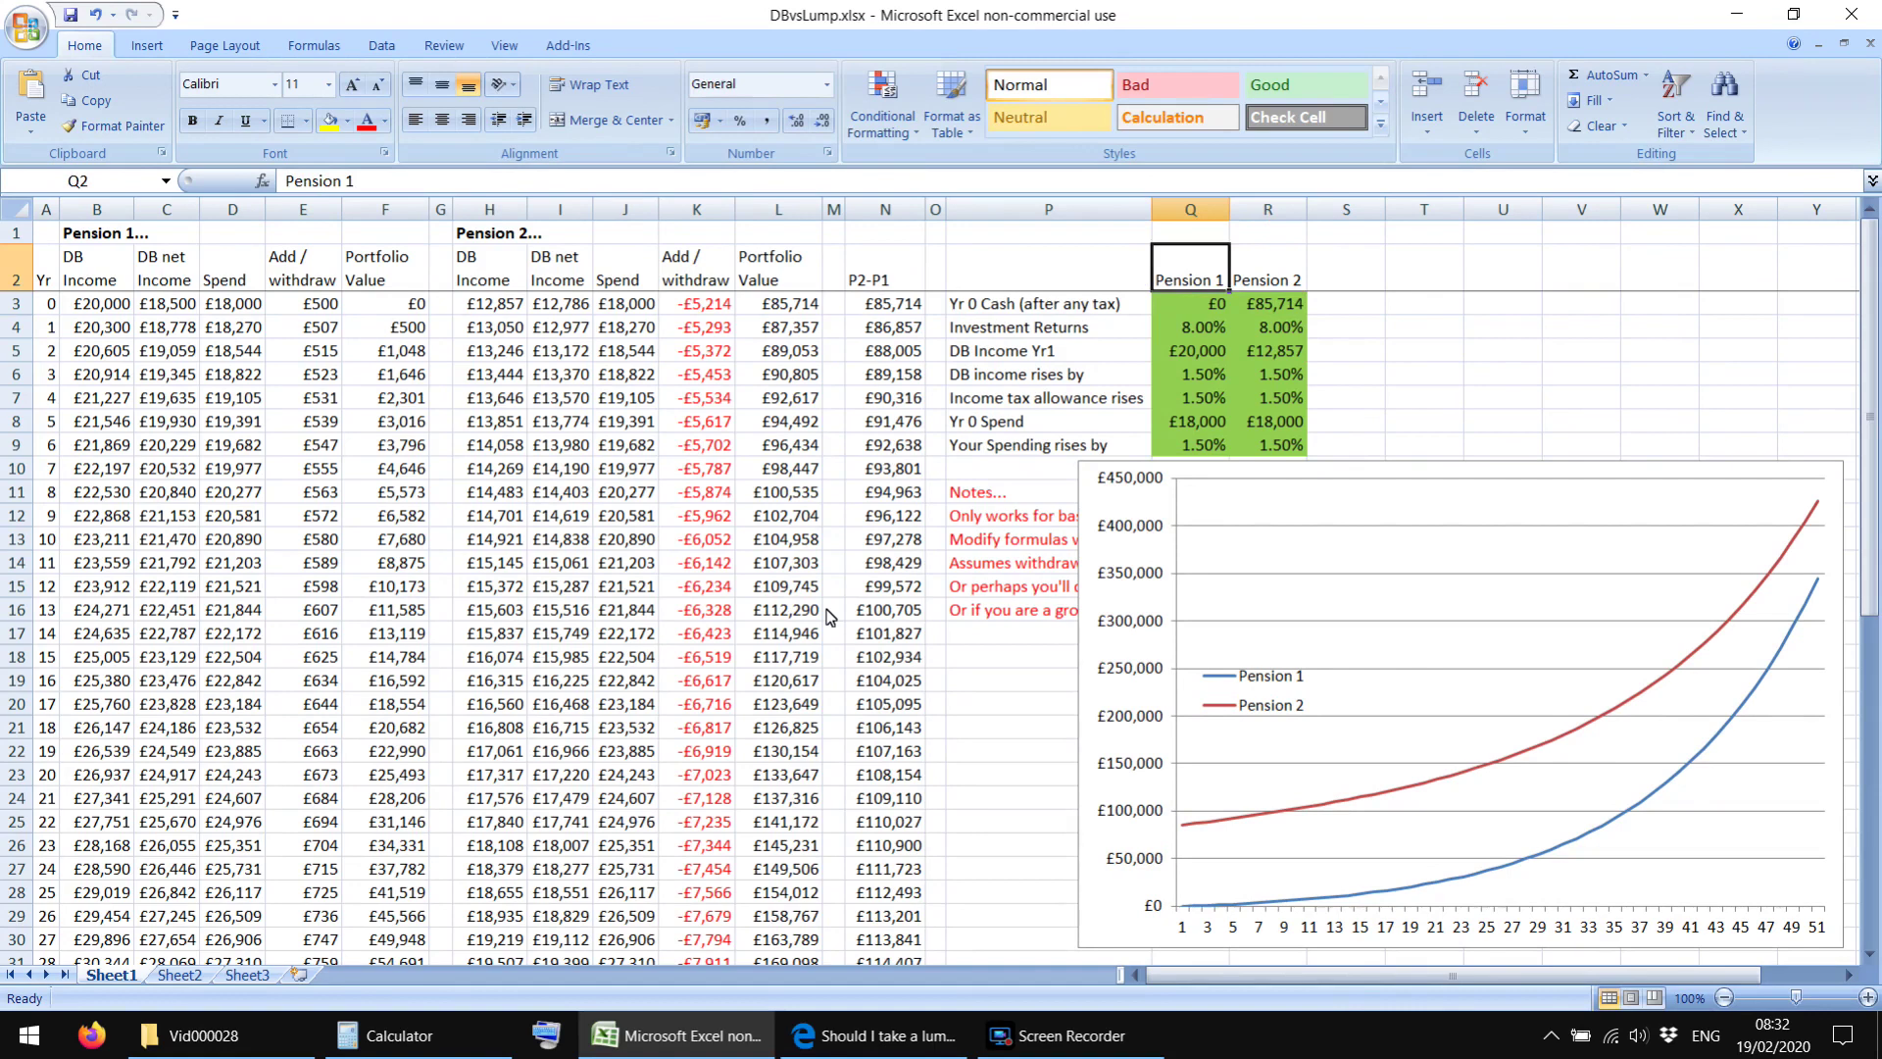
key(Down)
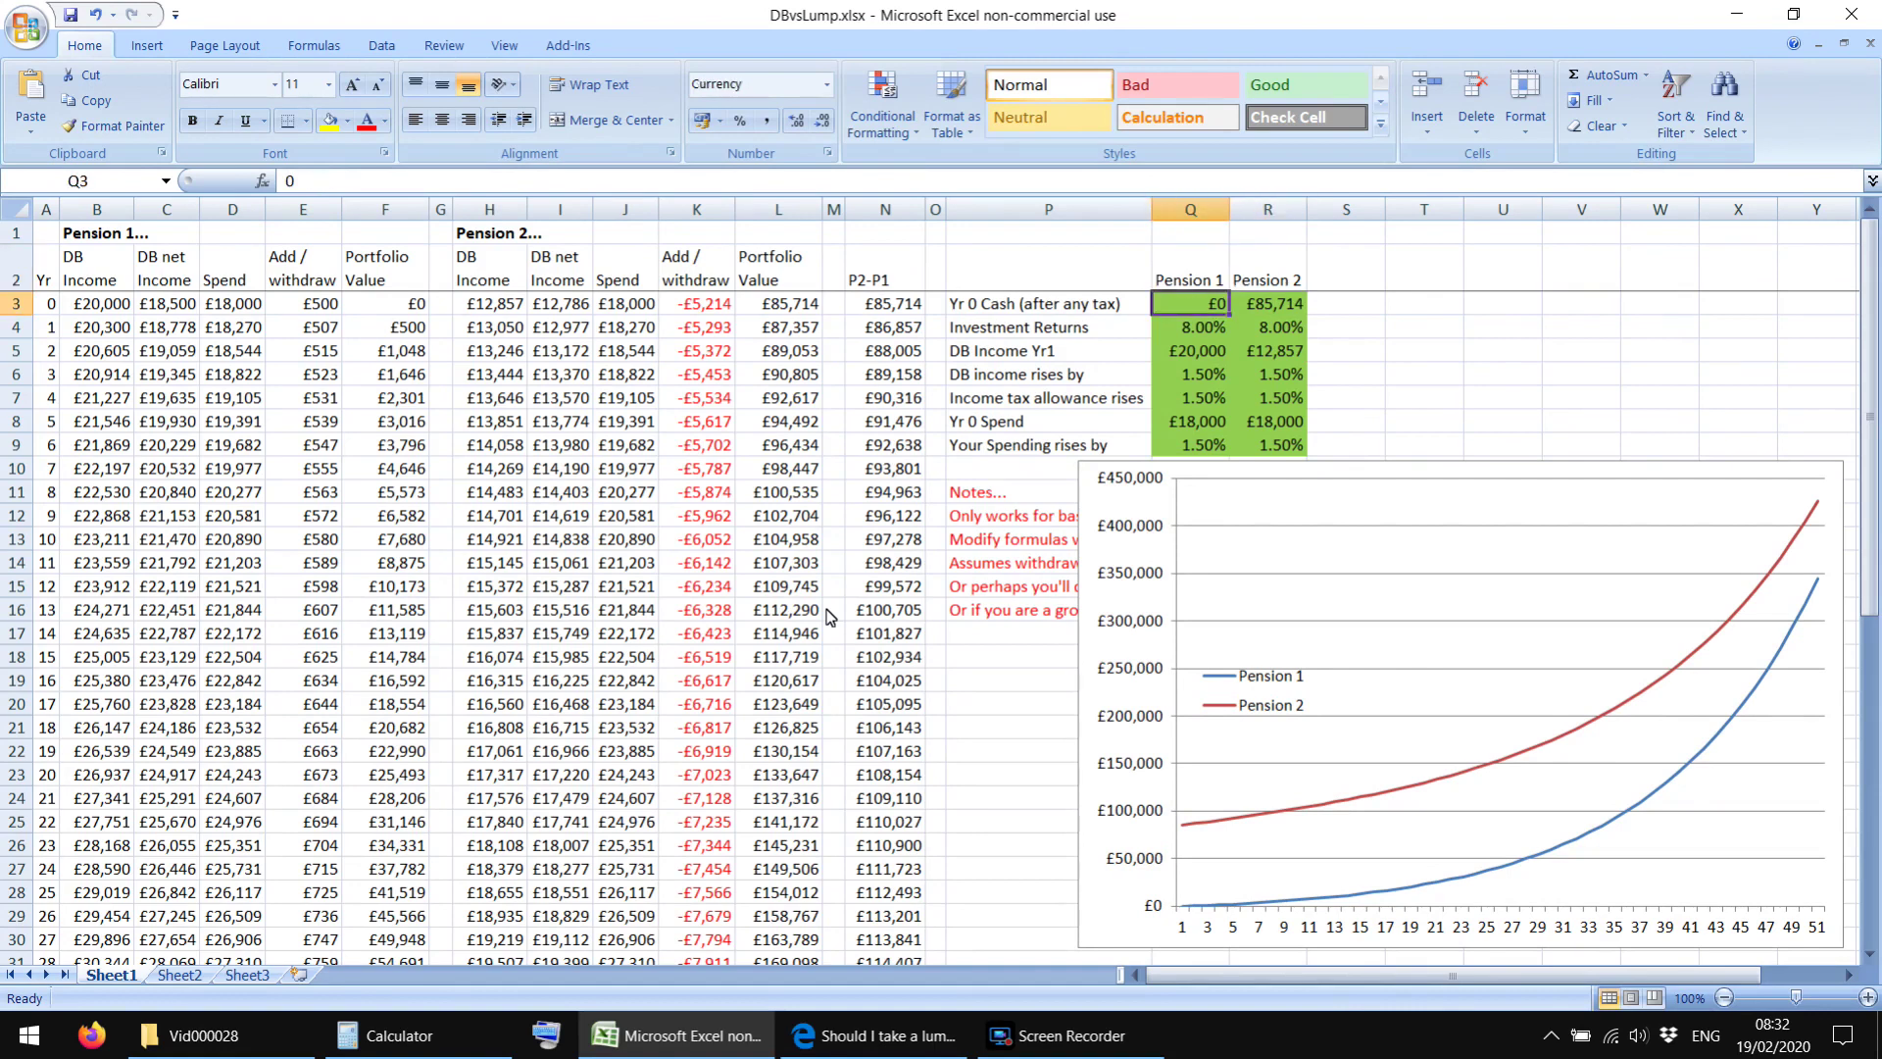
key(Down)
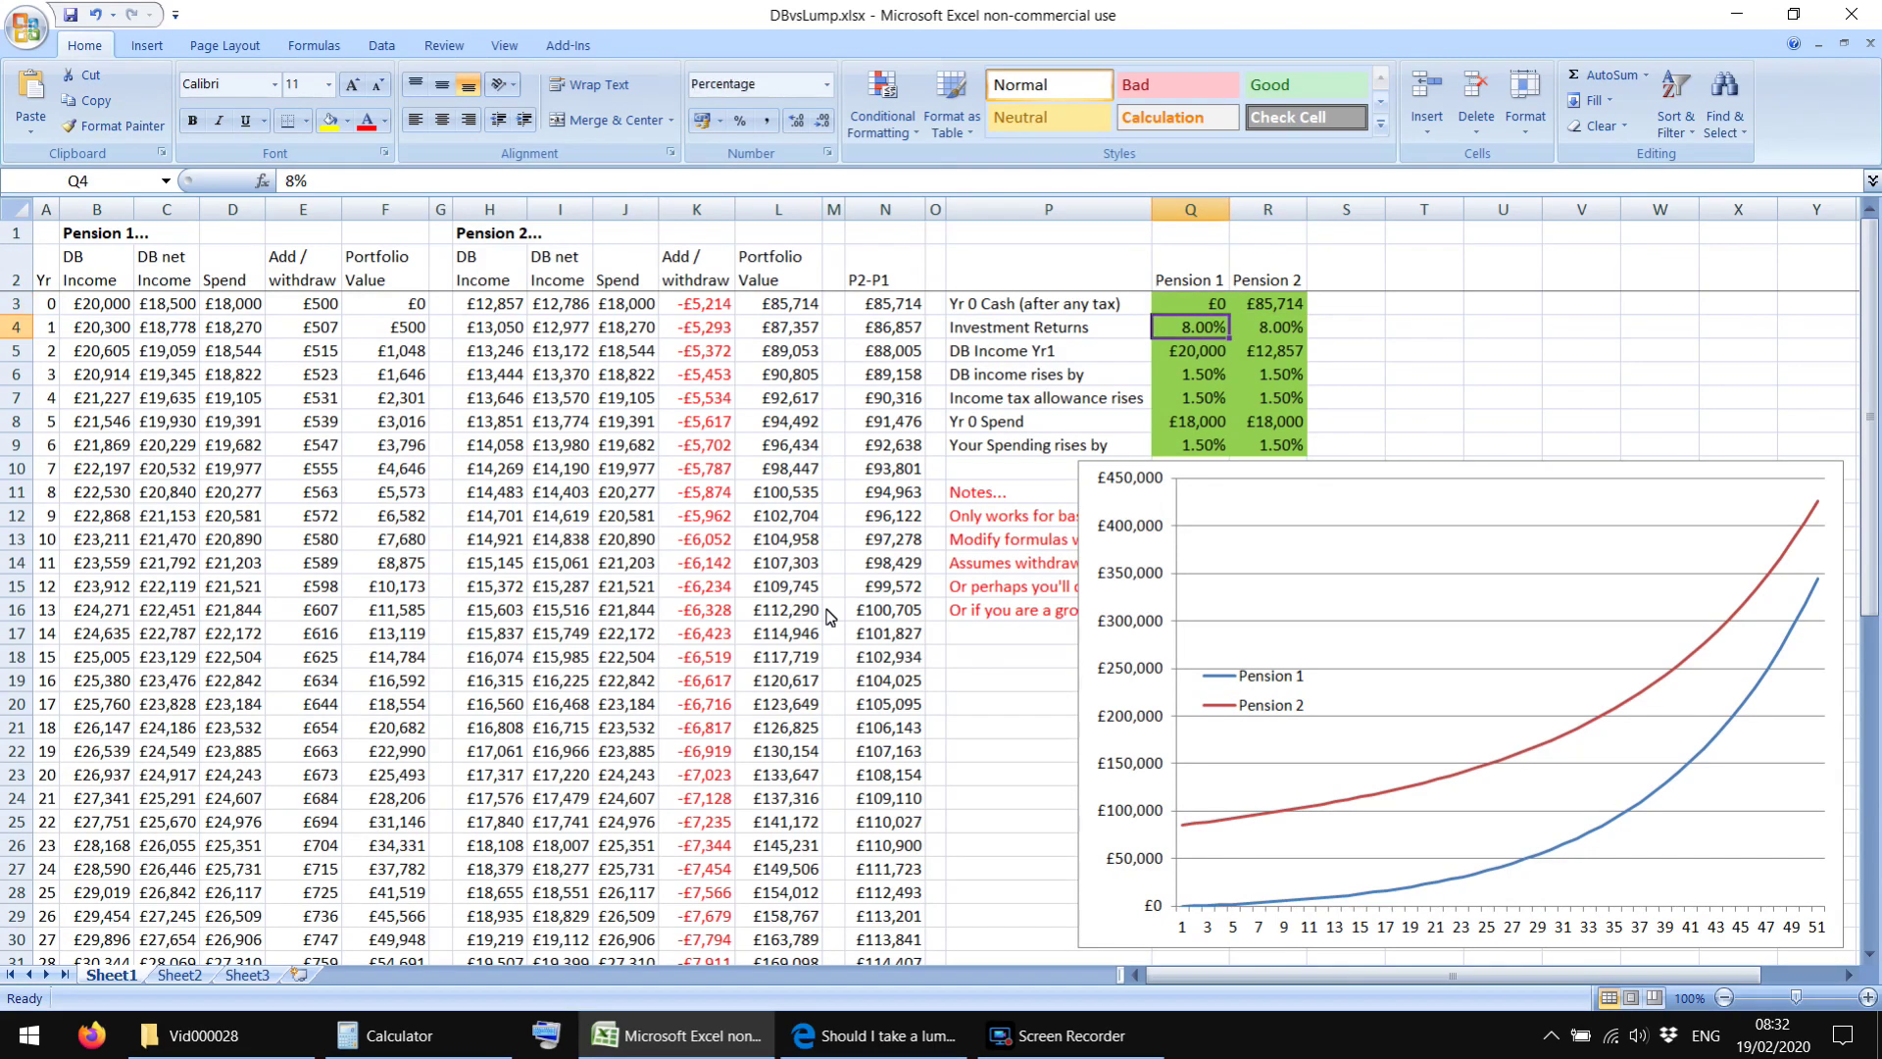
Step: Set the Investment Returns of Pension 1 and Pension 2 to 7.8%
text(7.8)
key(Return)
key(Up)
key(Right)
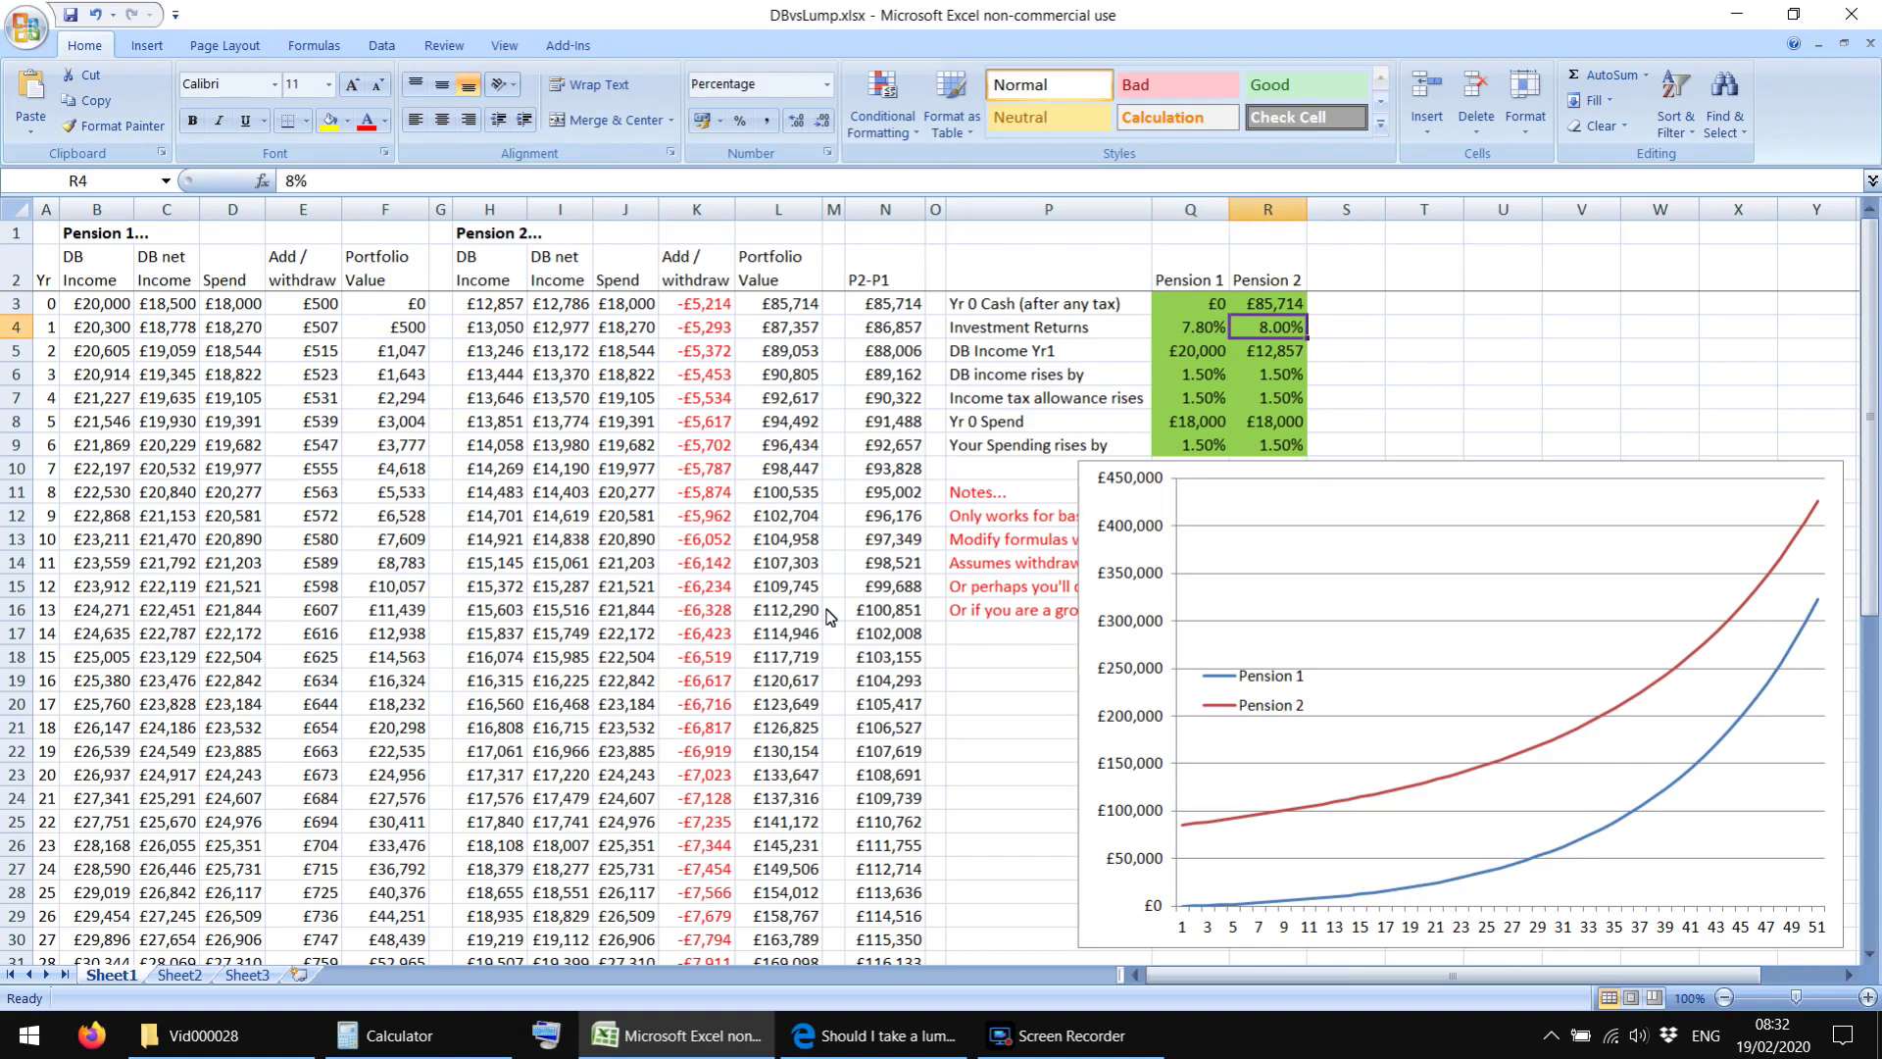
text(7.8)
key(Return)
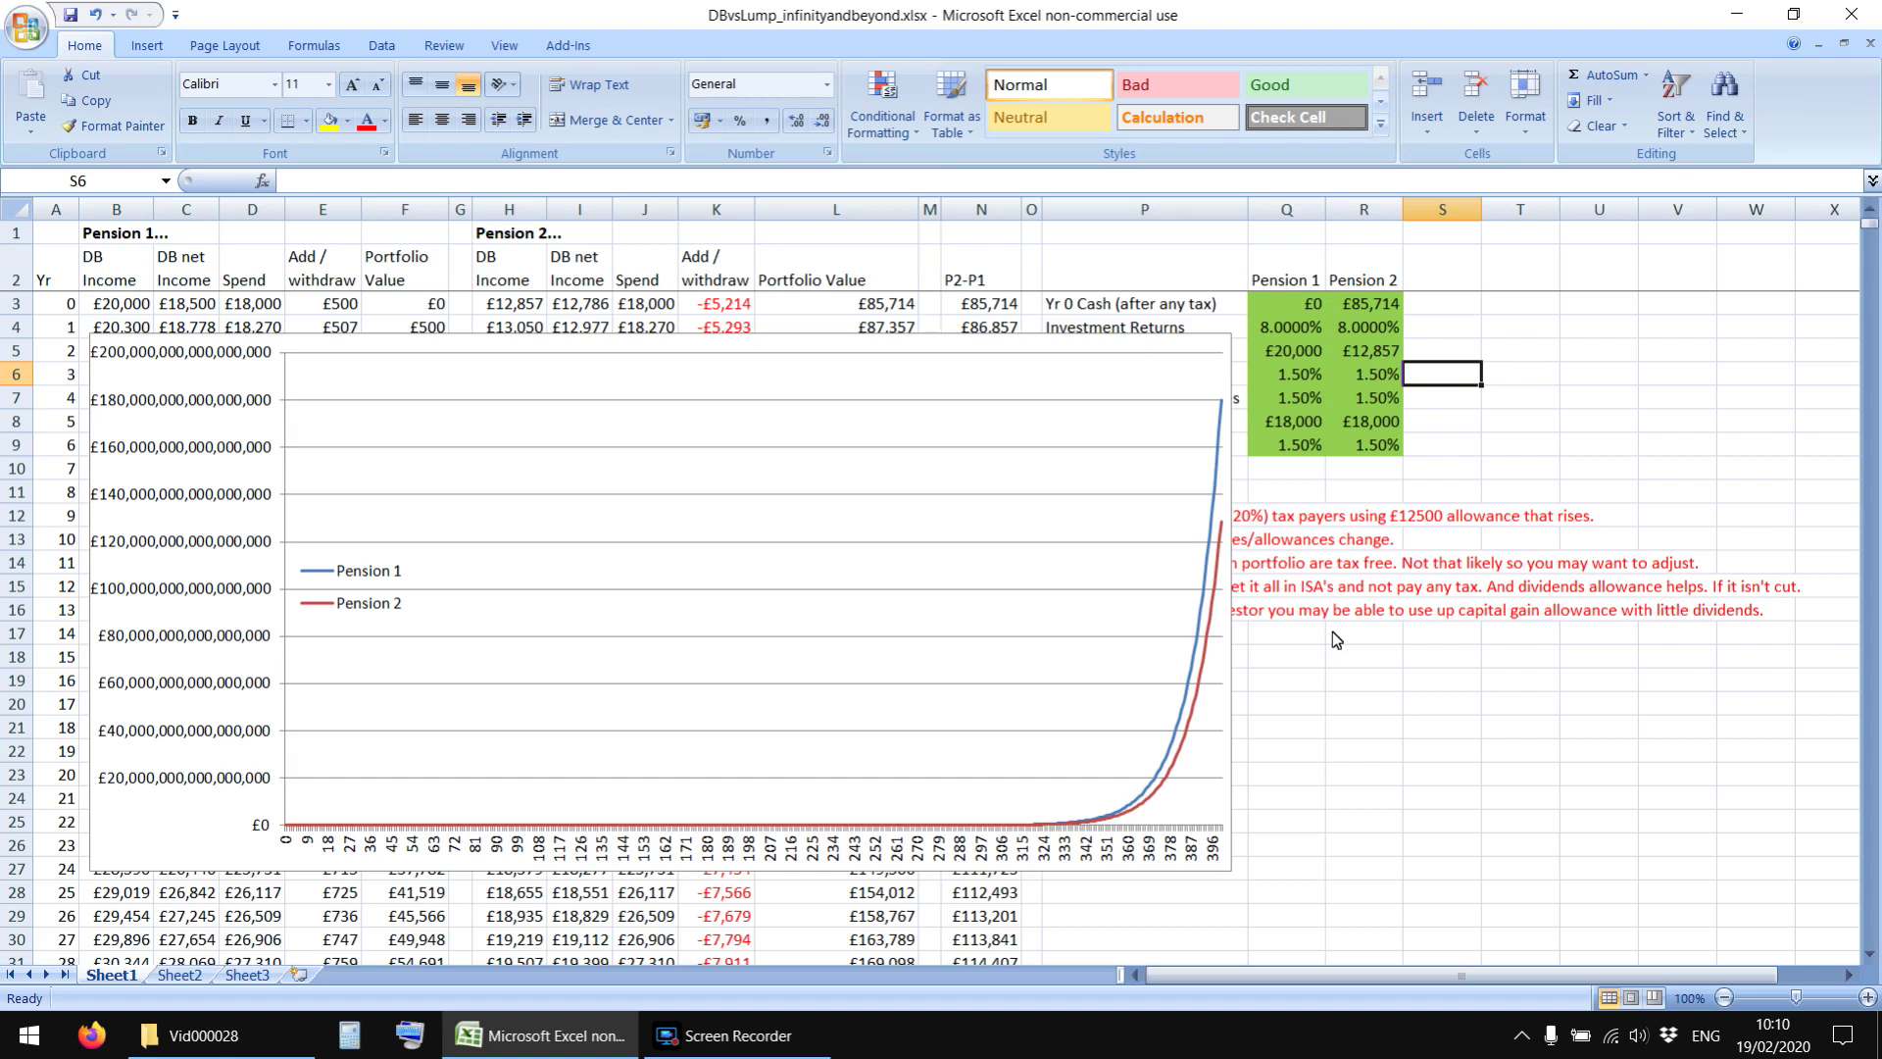
Step: Check both pensions' investment return cells in DBvsLump_infinityandbeyond.xlsx
click(1284, 328)
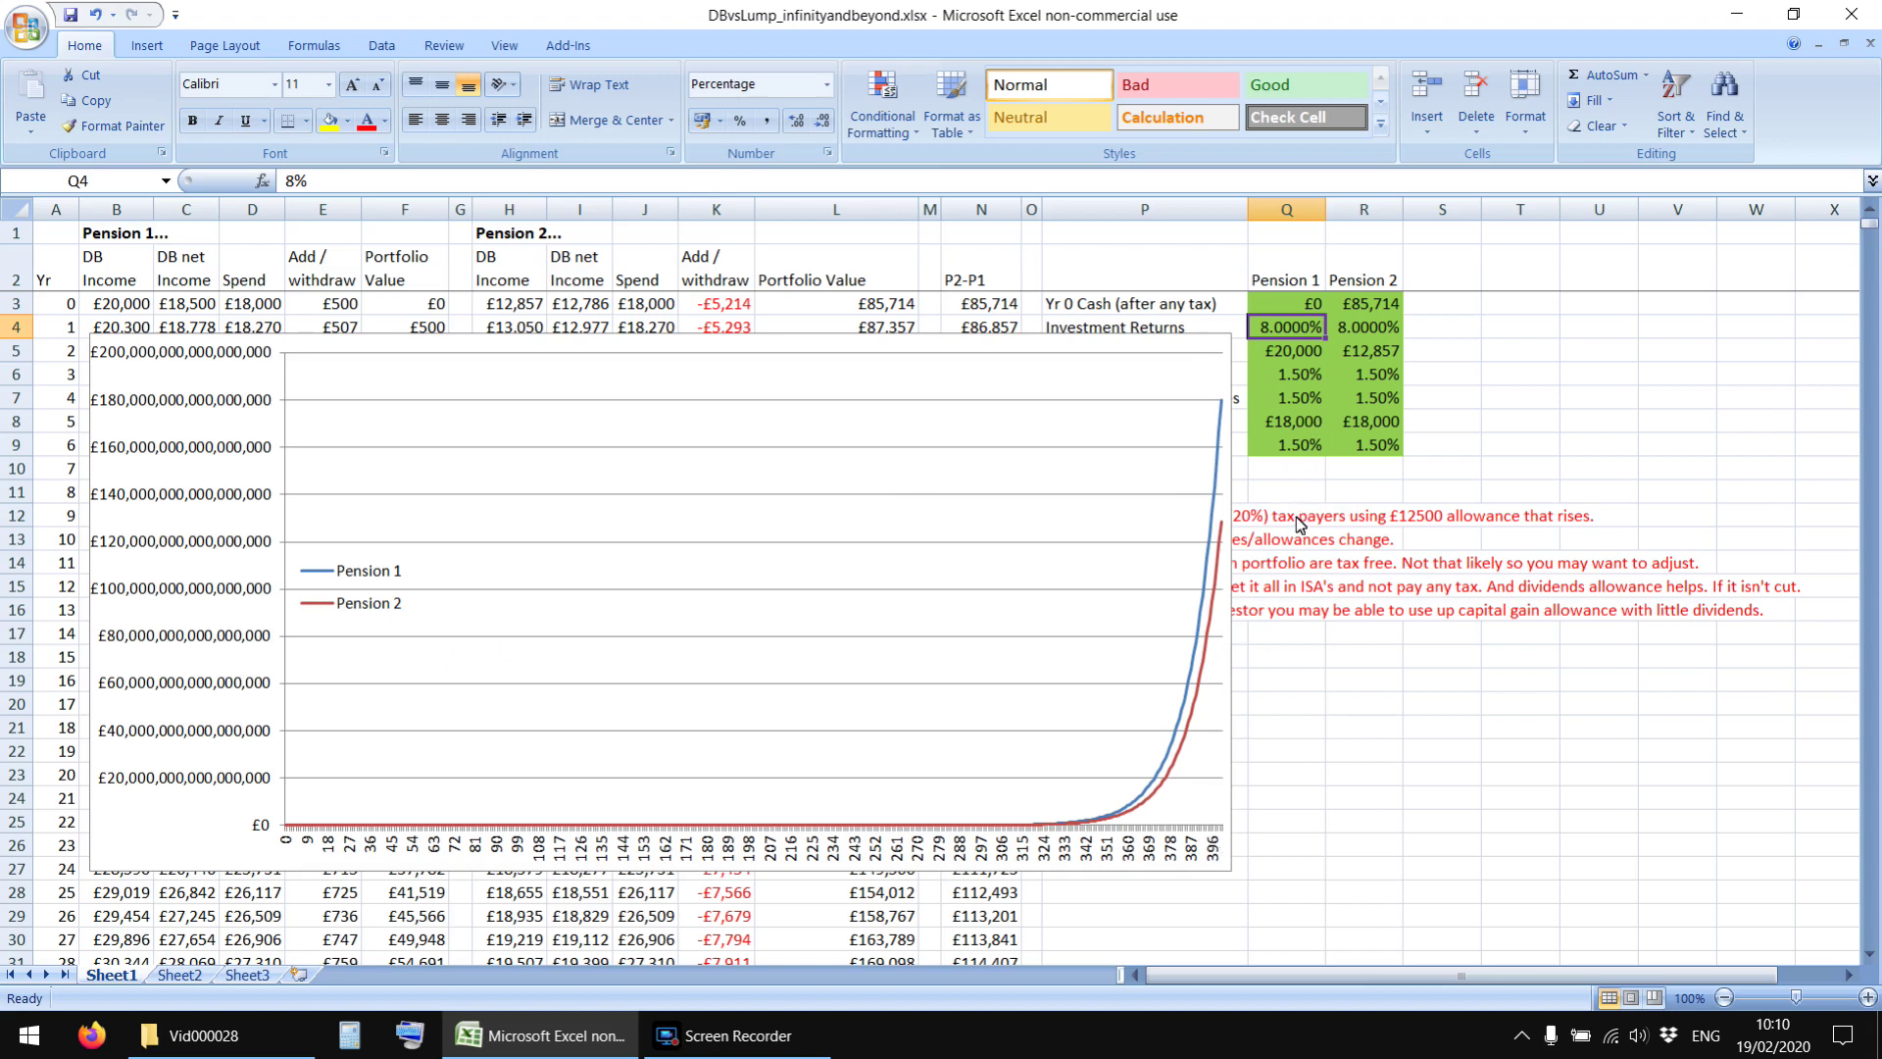
click(1375, 326)
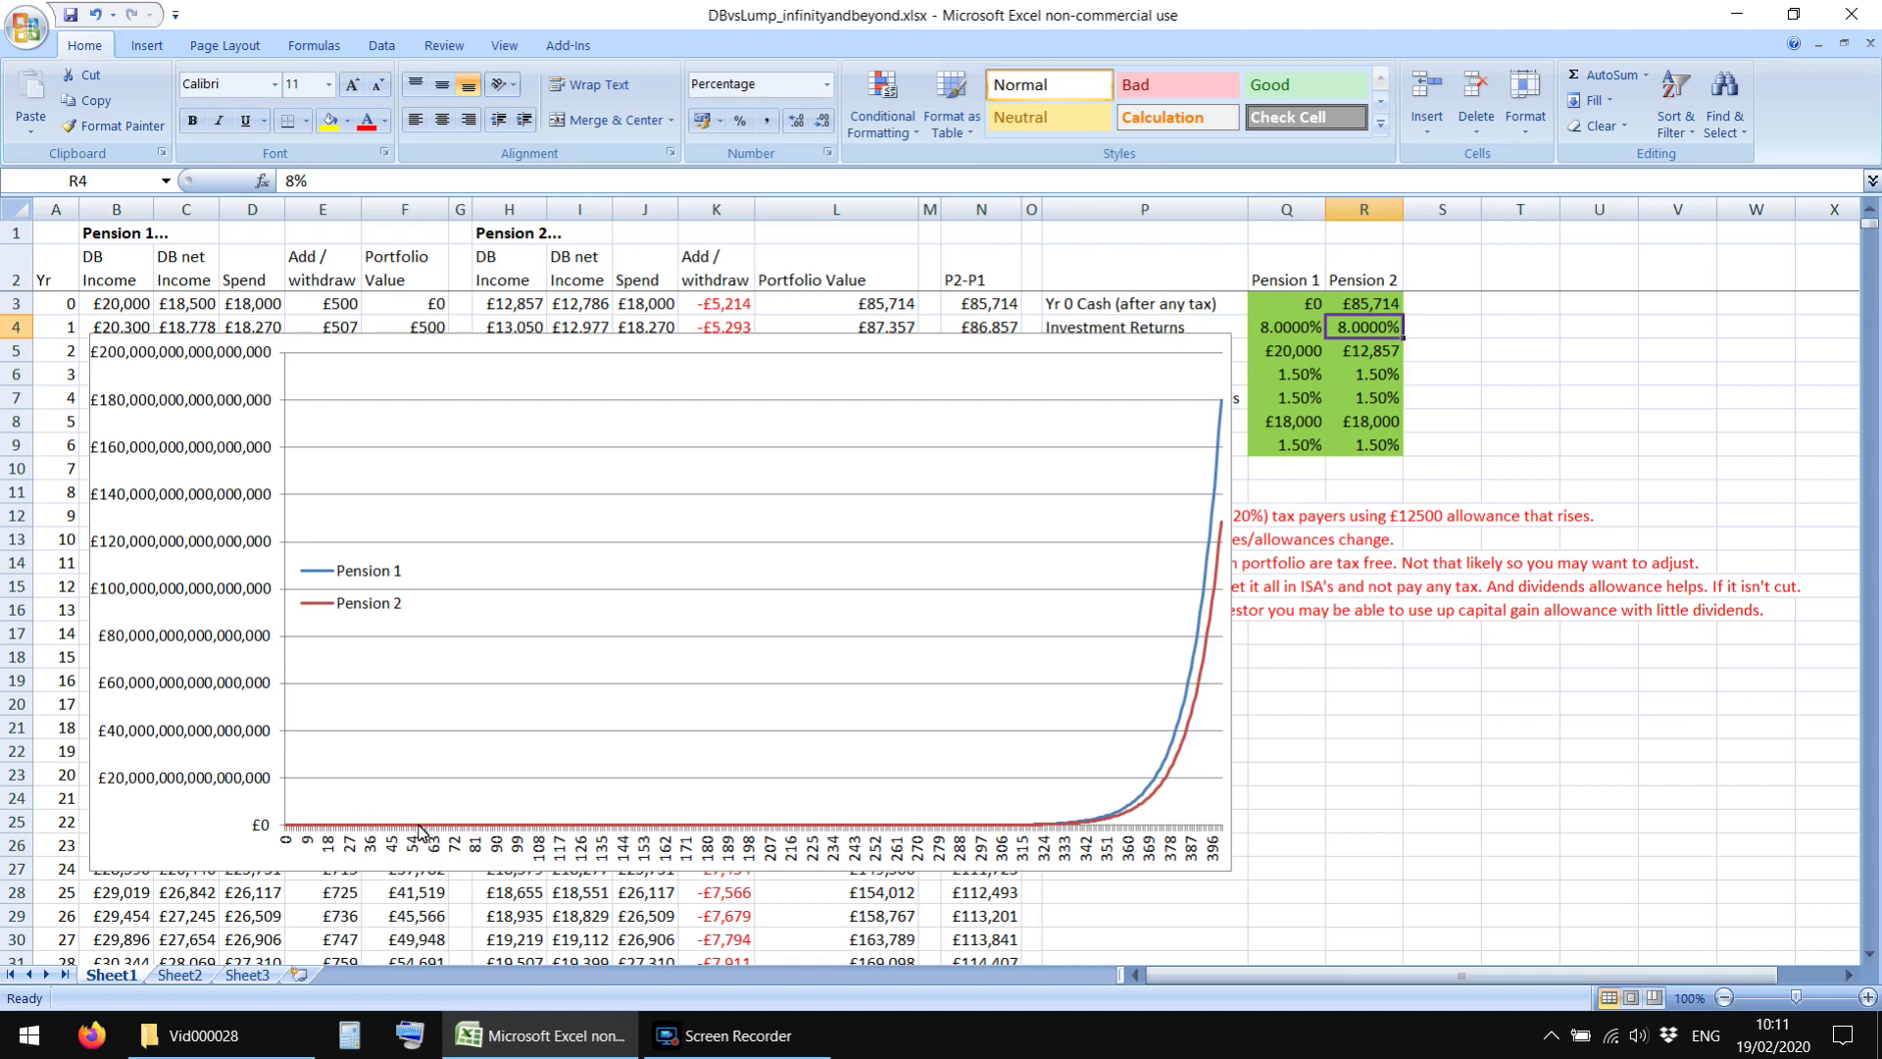
click(1305, 335)
Step: Enter 8.2% as the investment return for both pensions
text(8%)
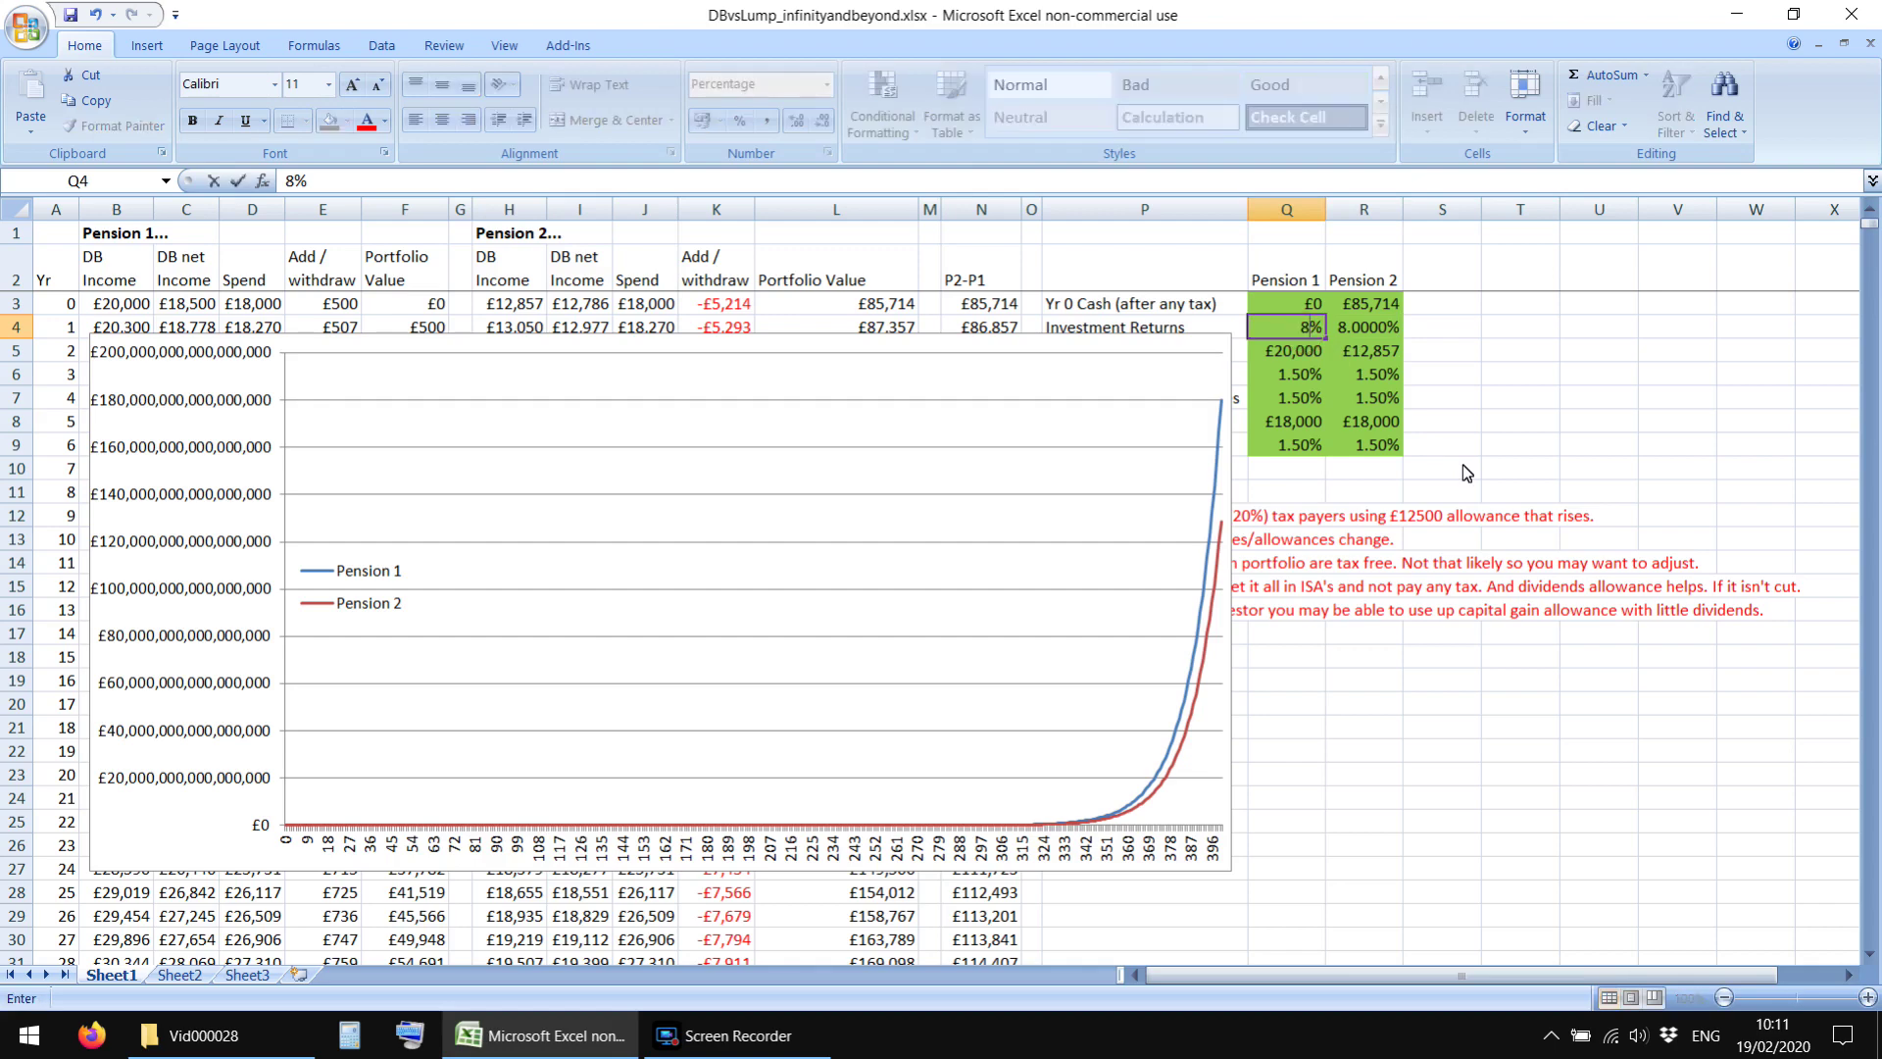
text(.2)
key(Tab)
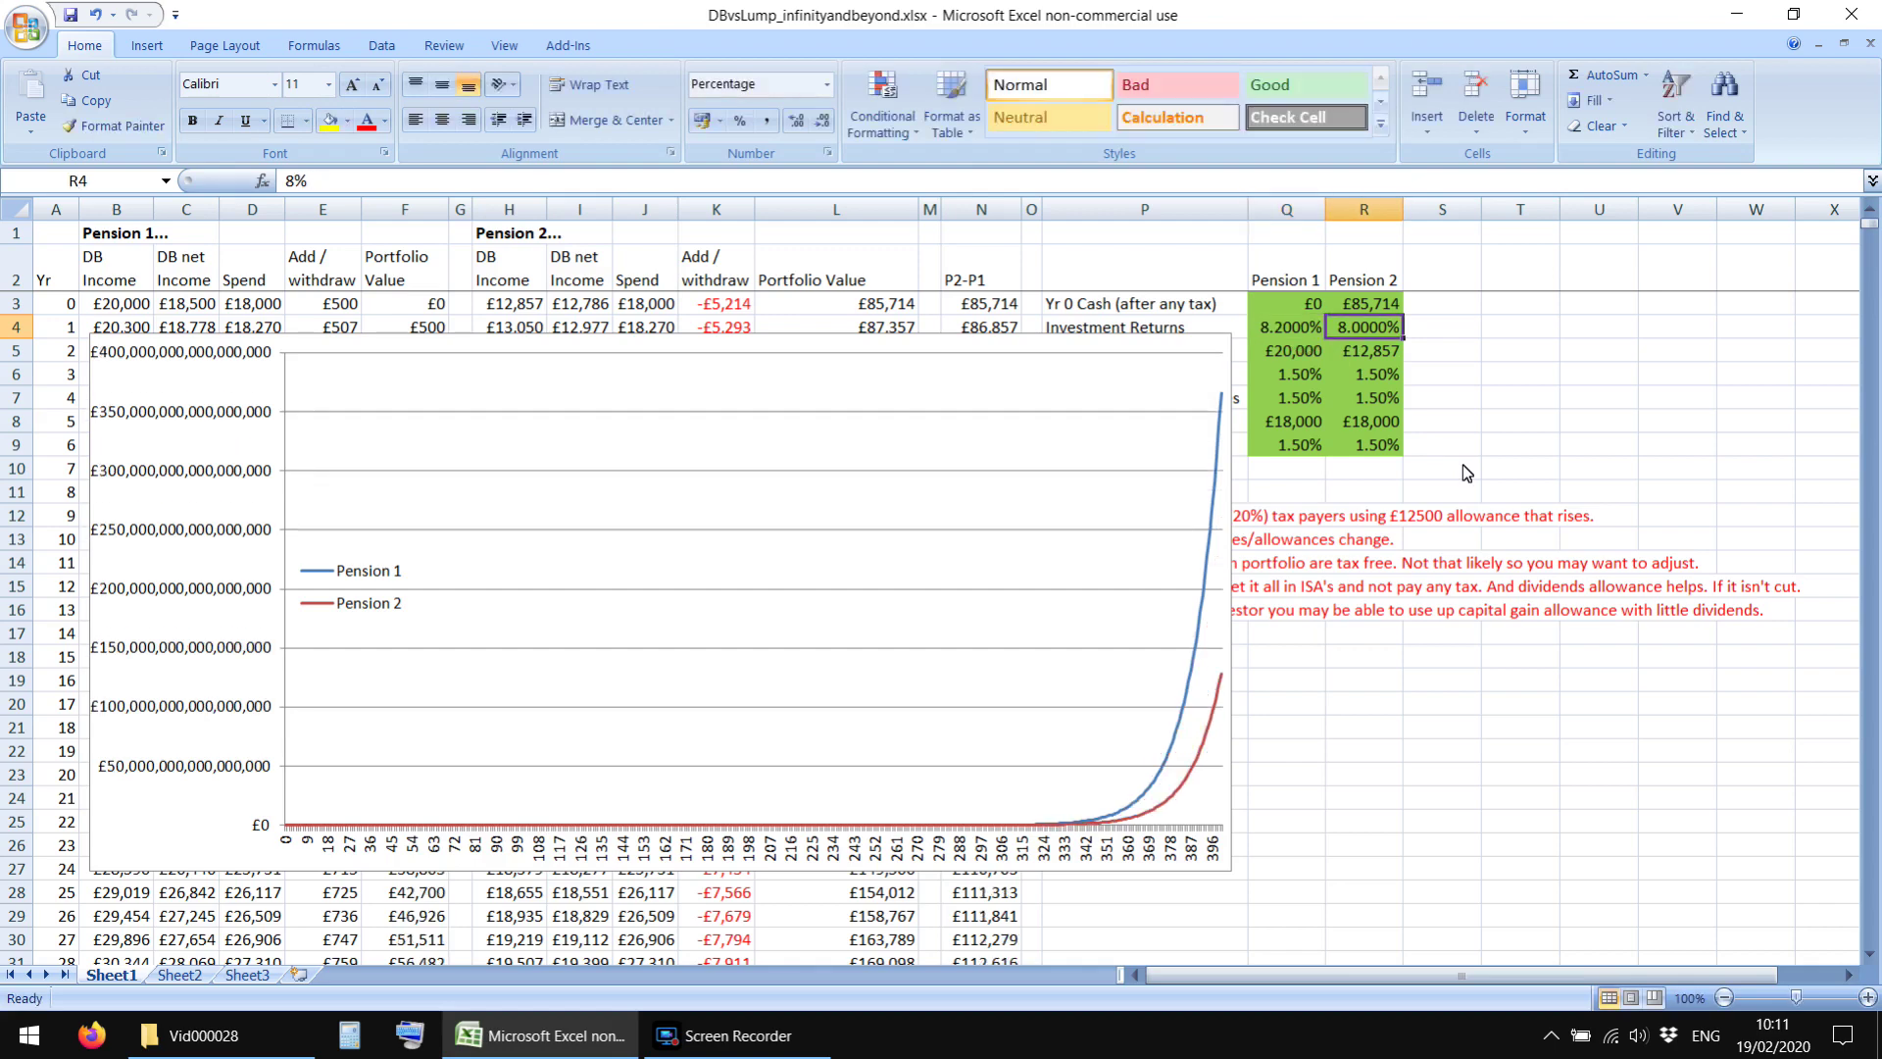
text(8.2%)
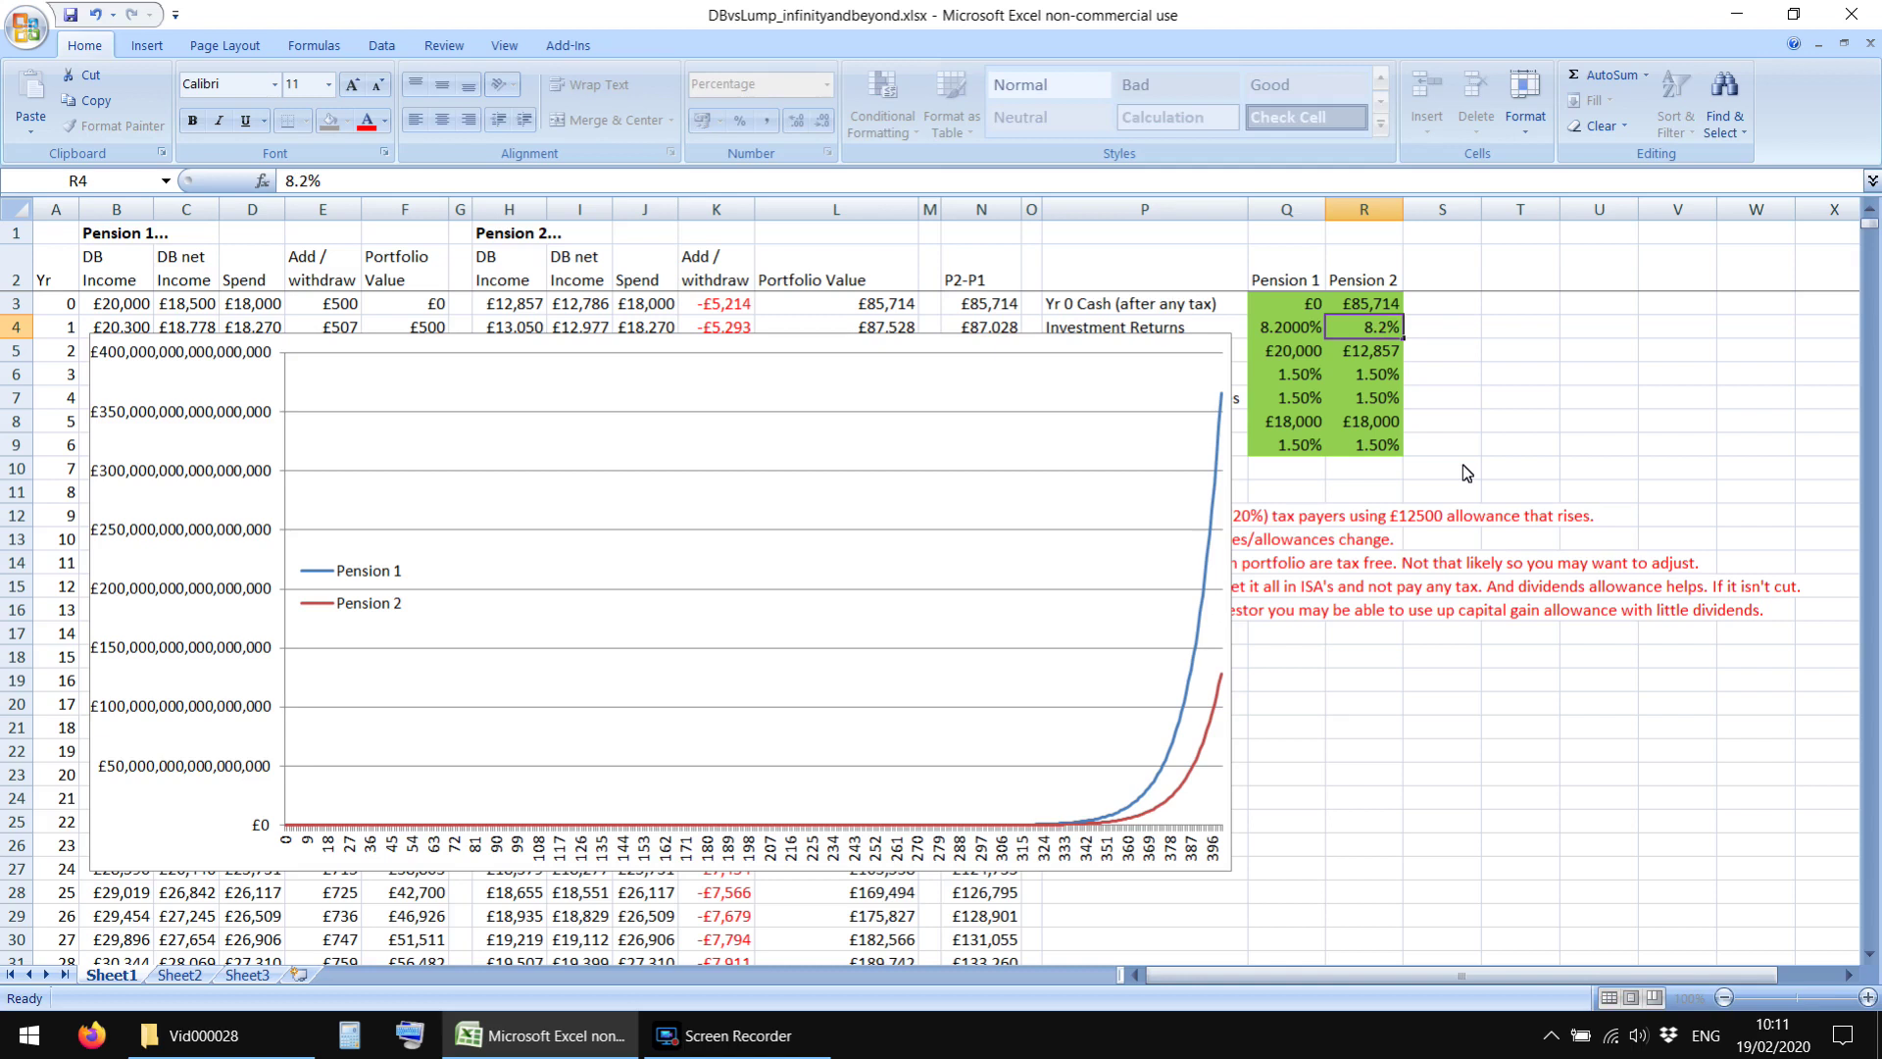
key(Return)
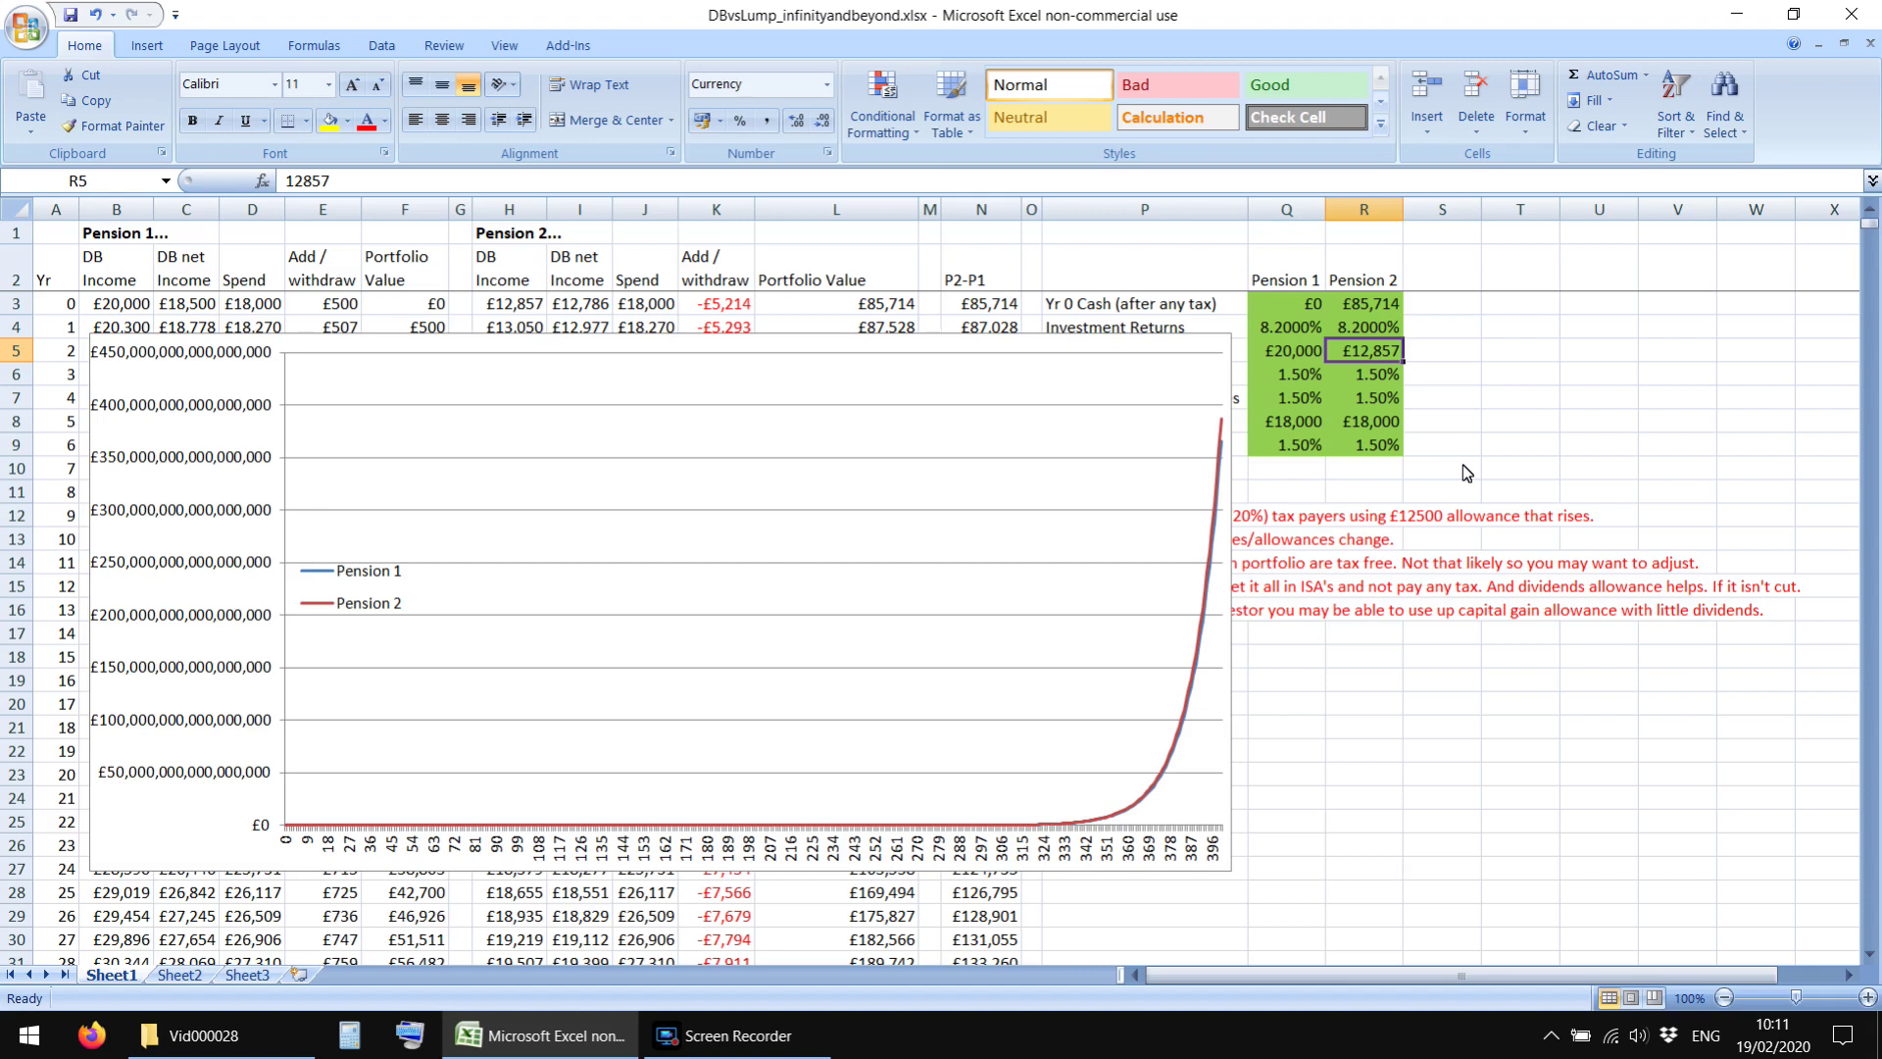
Step: Raise both pensions' investment returns from 8.2% to 8.33%
key(Up)
key(Left)
text(8.33)
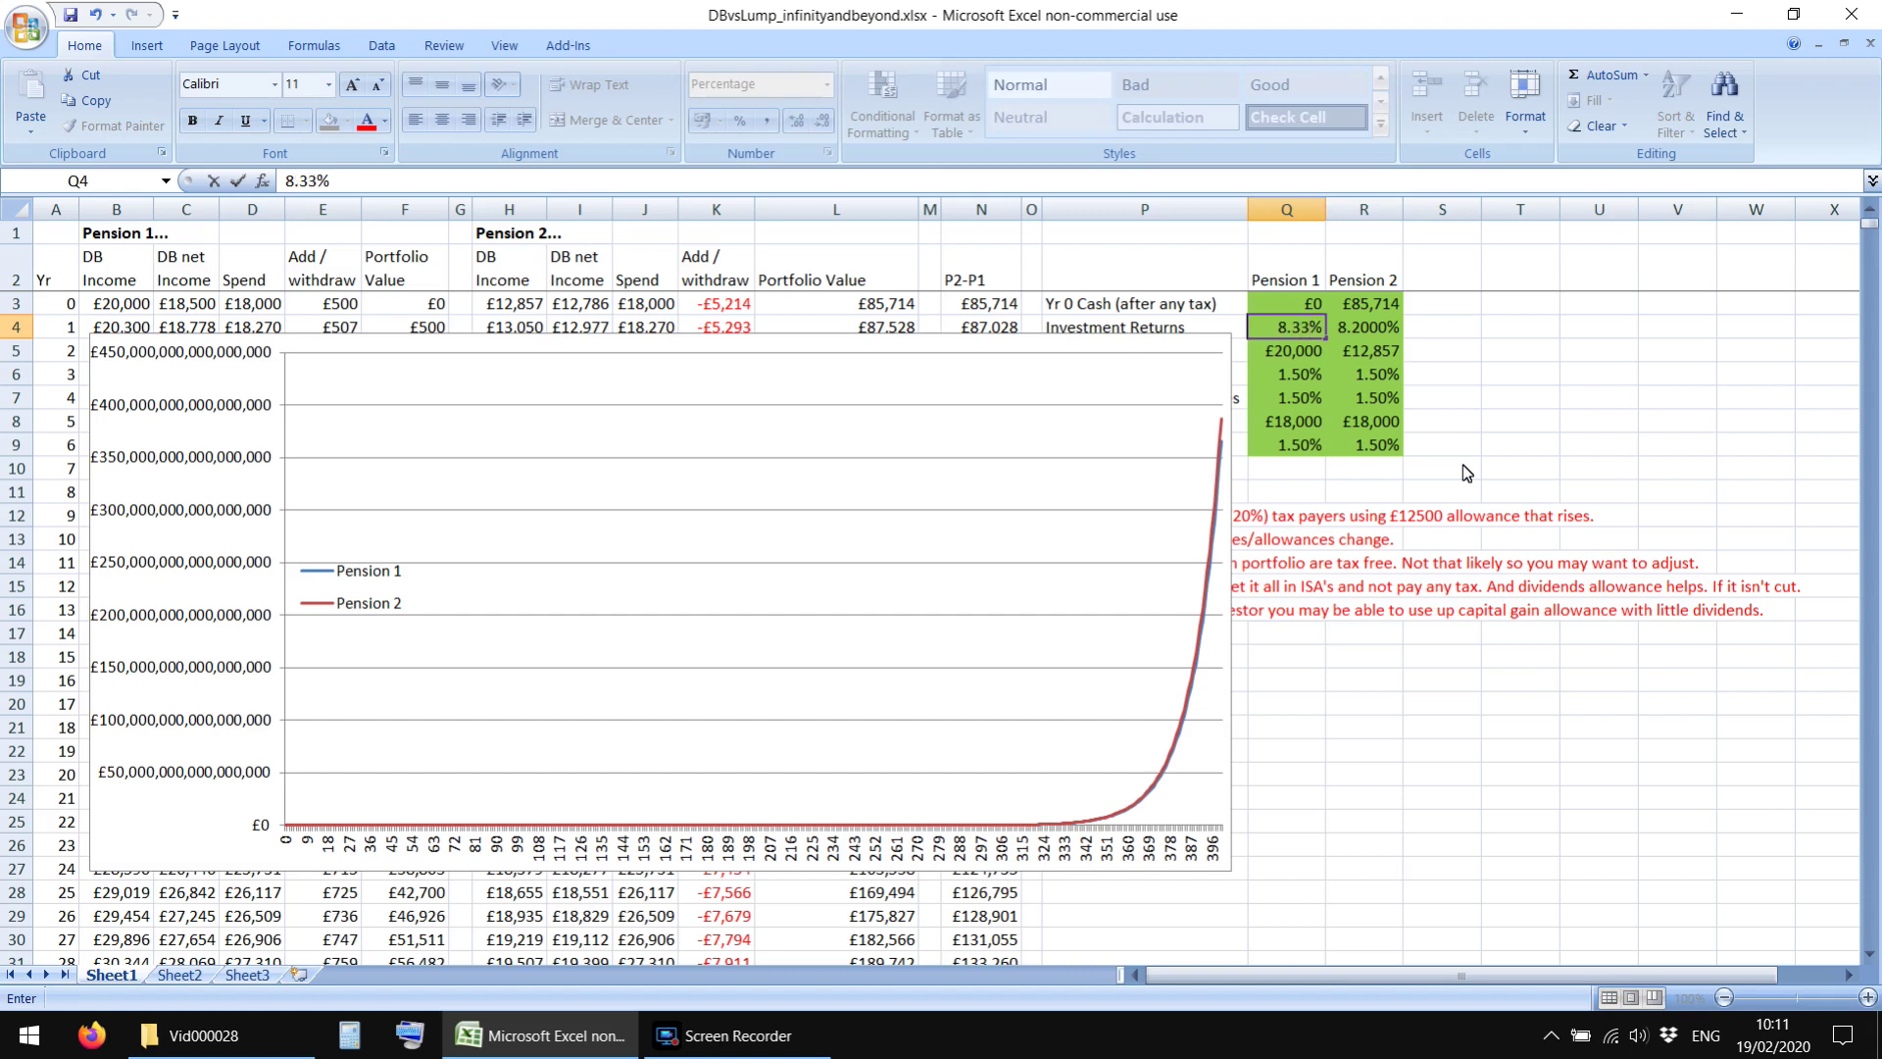
key(Tab)
text(8)
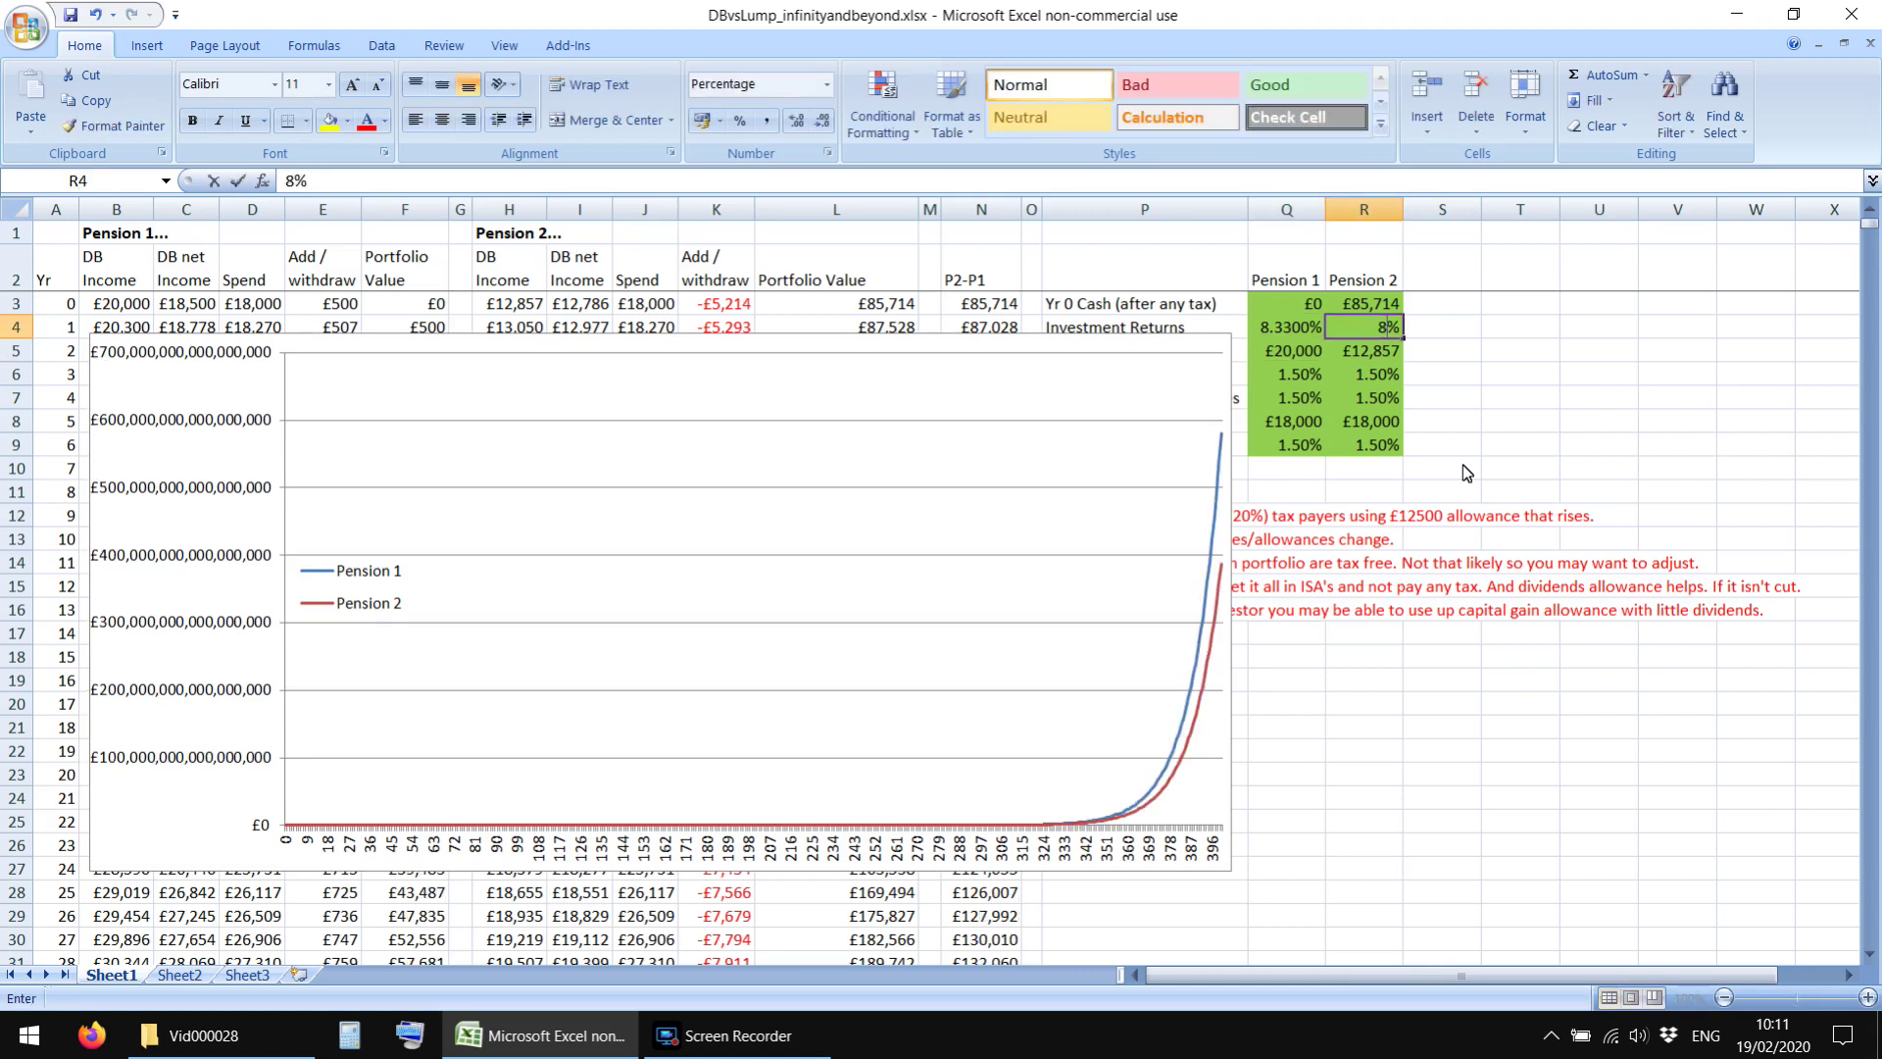
text(.33)
key(Return)
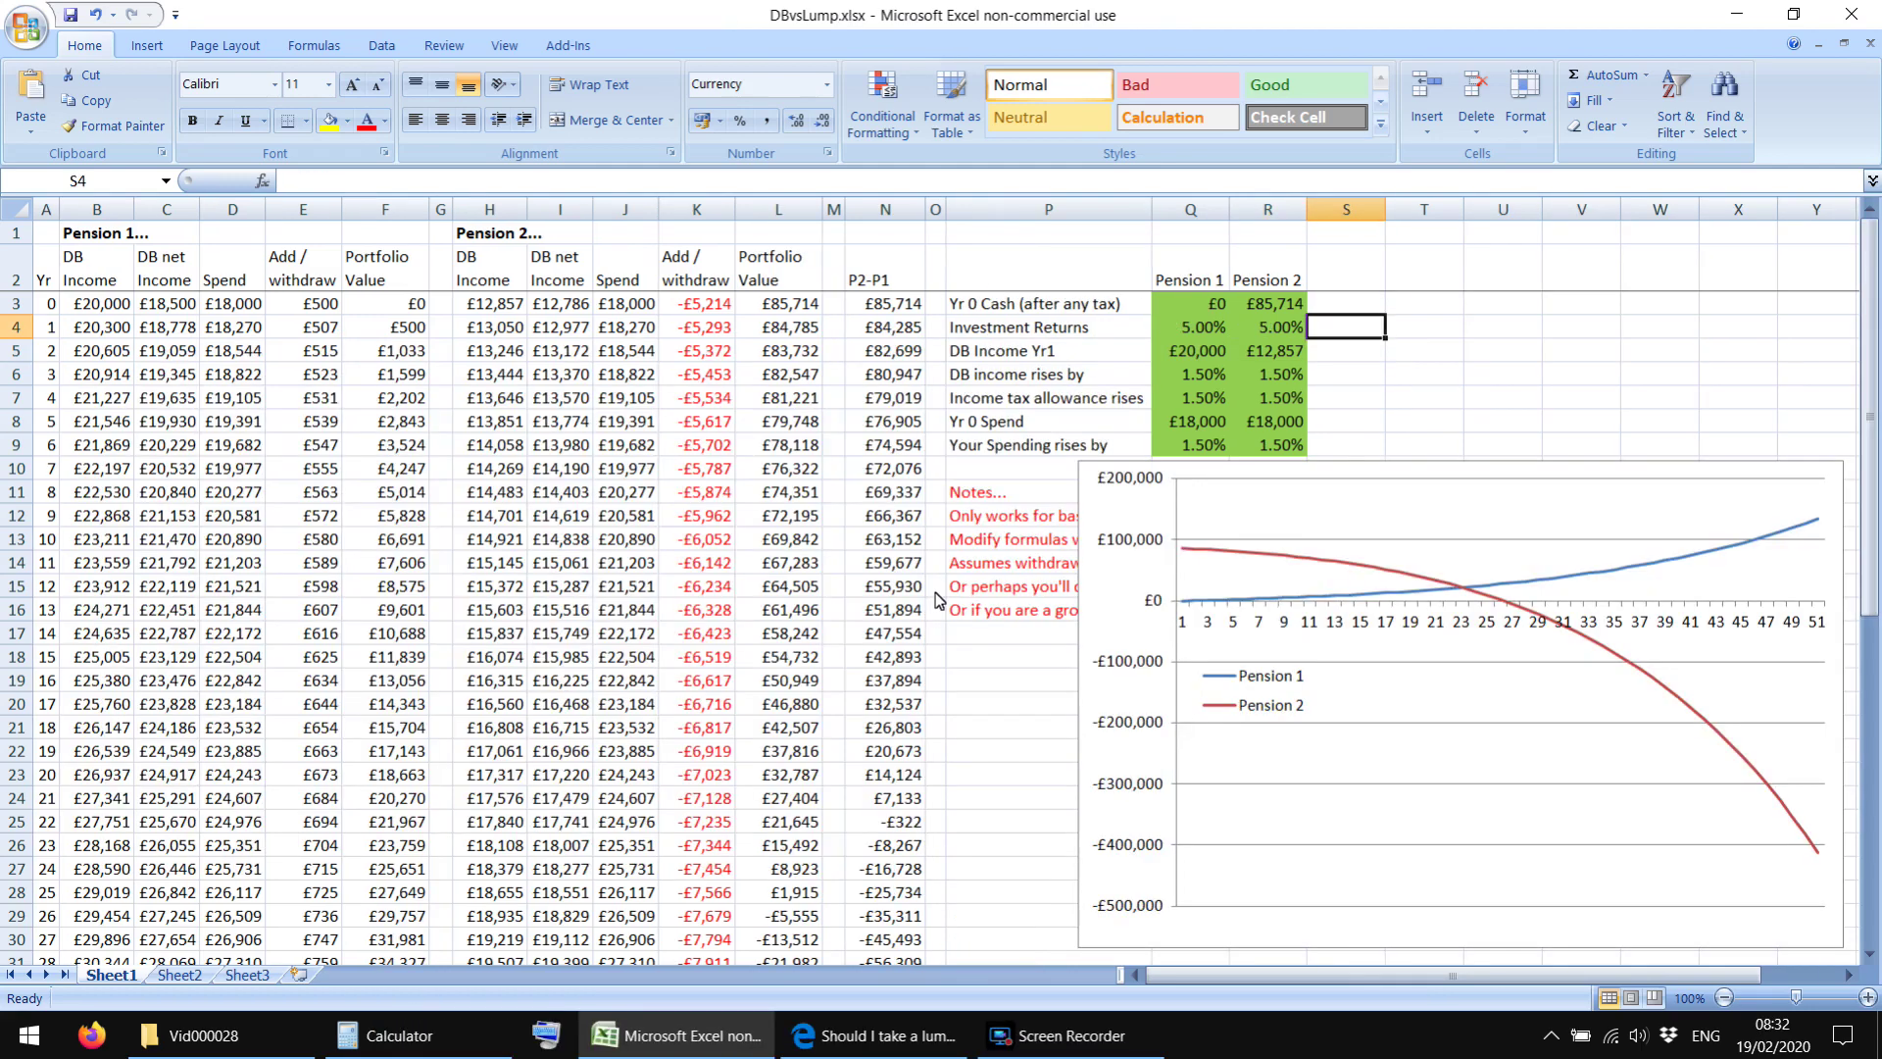
Step: Inspect the year 0 Add / withdraw formula (=C3-D3) in the assumptions table
key(Left)
key(Down)
key(Down)
key(Left)
key(Down)
key(Down)
key(Down)
key(Down)
key(Down)
key(Down)
key(Down)
key(Down)
key(Down)
key(Down)
key(Down)
key(Down)
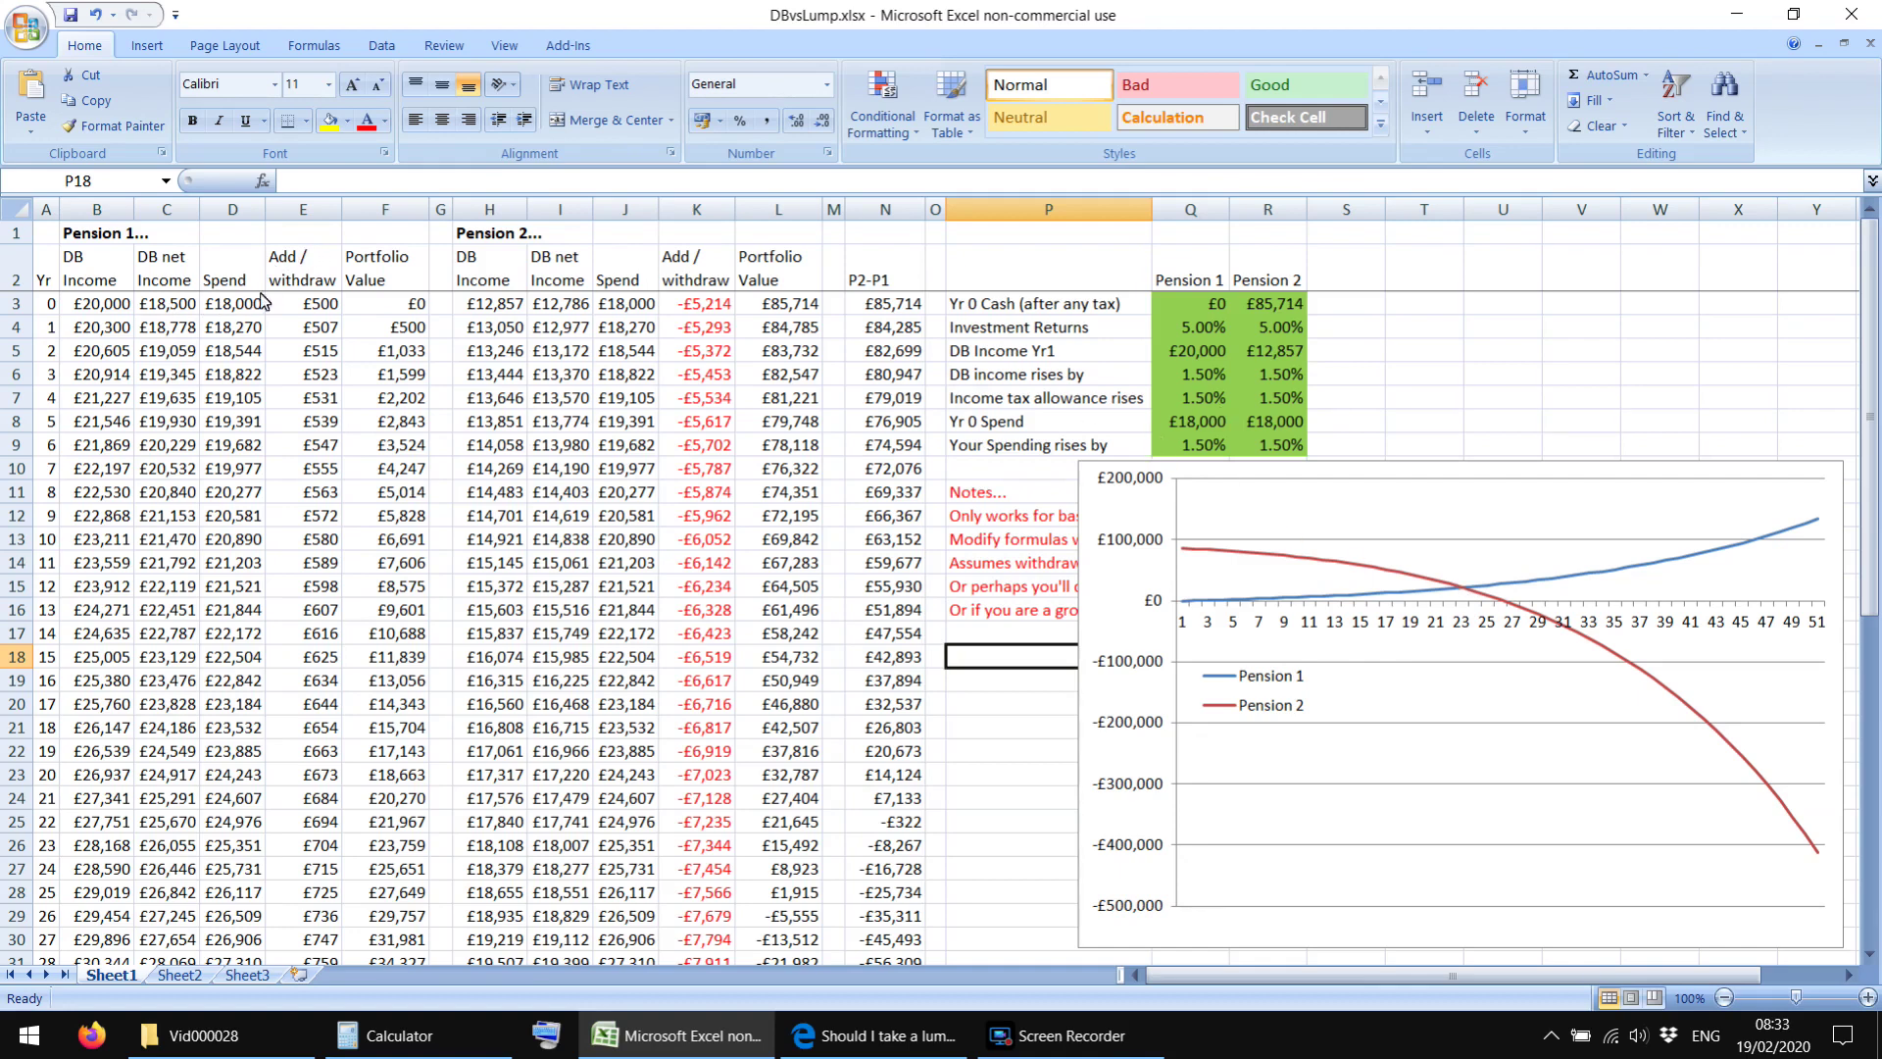
click(299, 280)
click(310, 304)
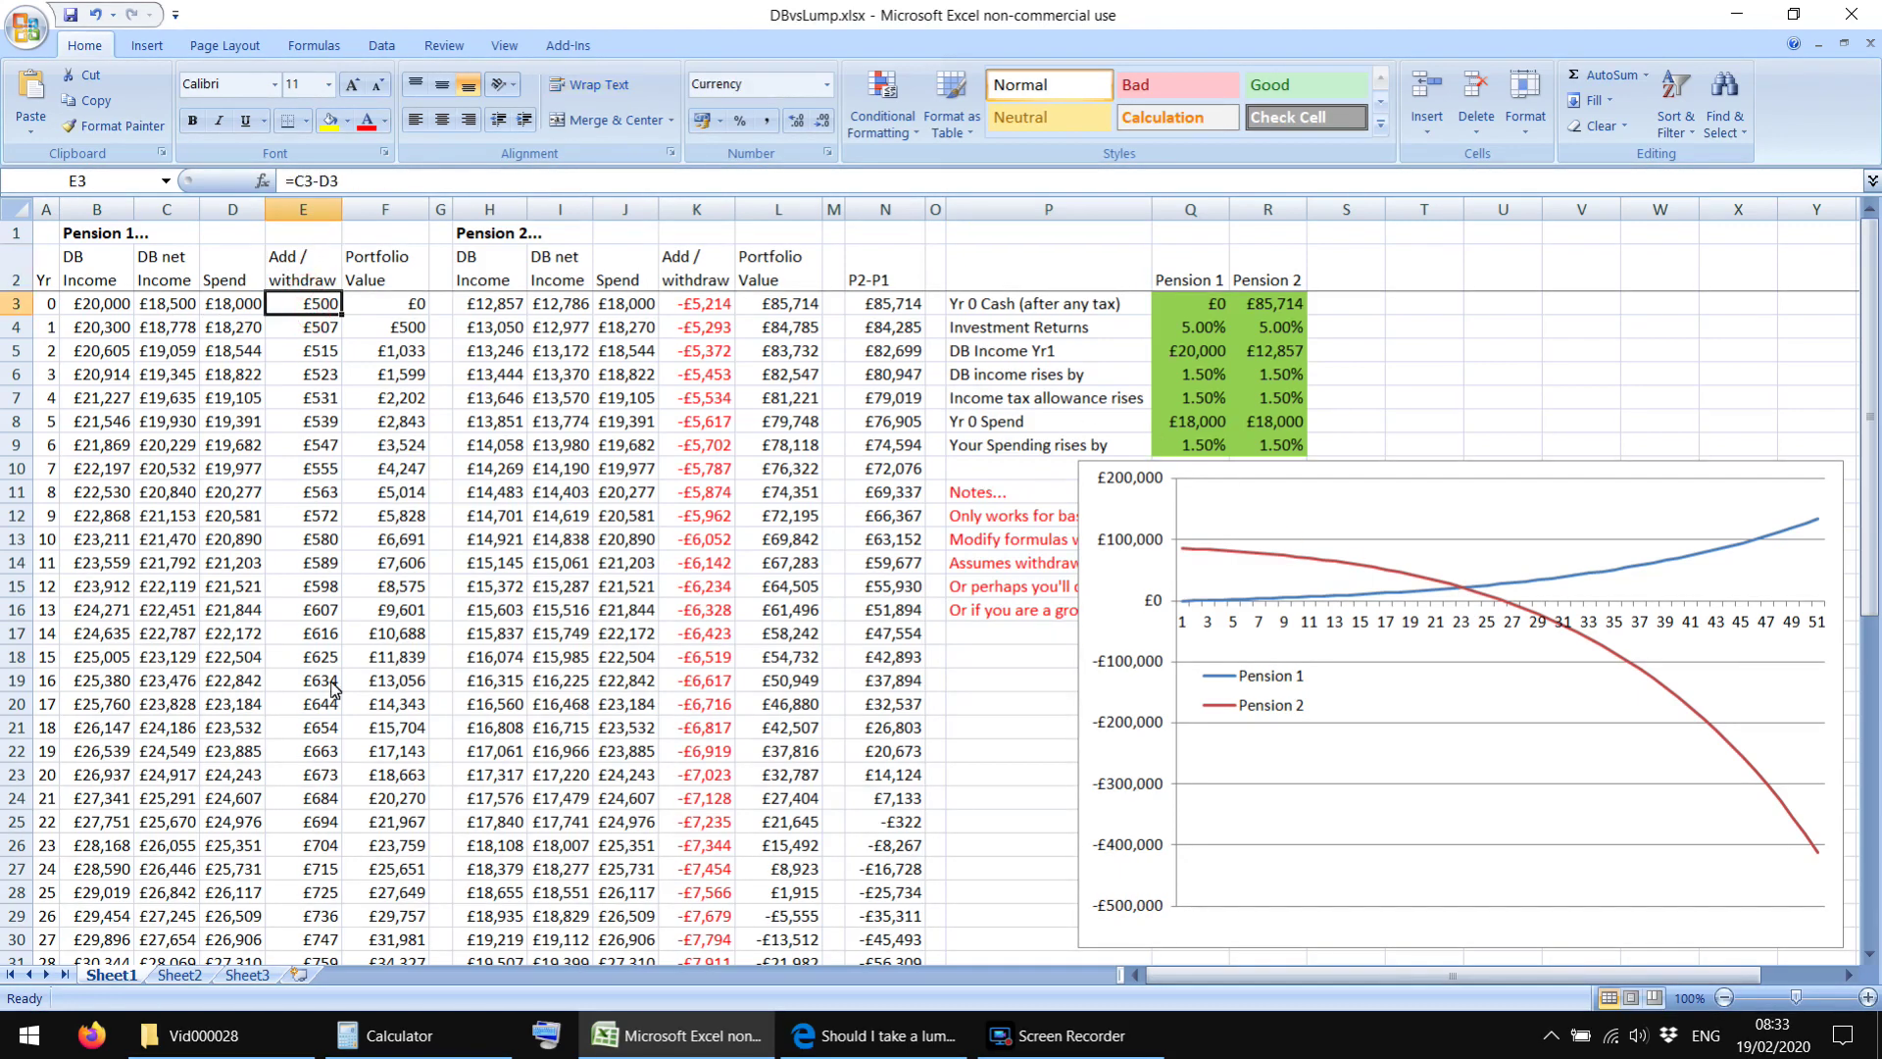
Step: Check Pension 1's year 0 cash value, then switch to the Which? article
click(996, 676)
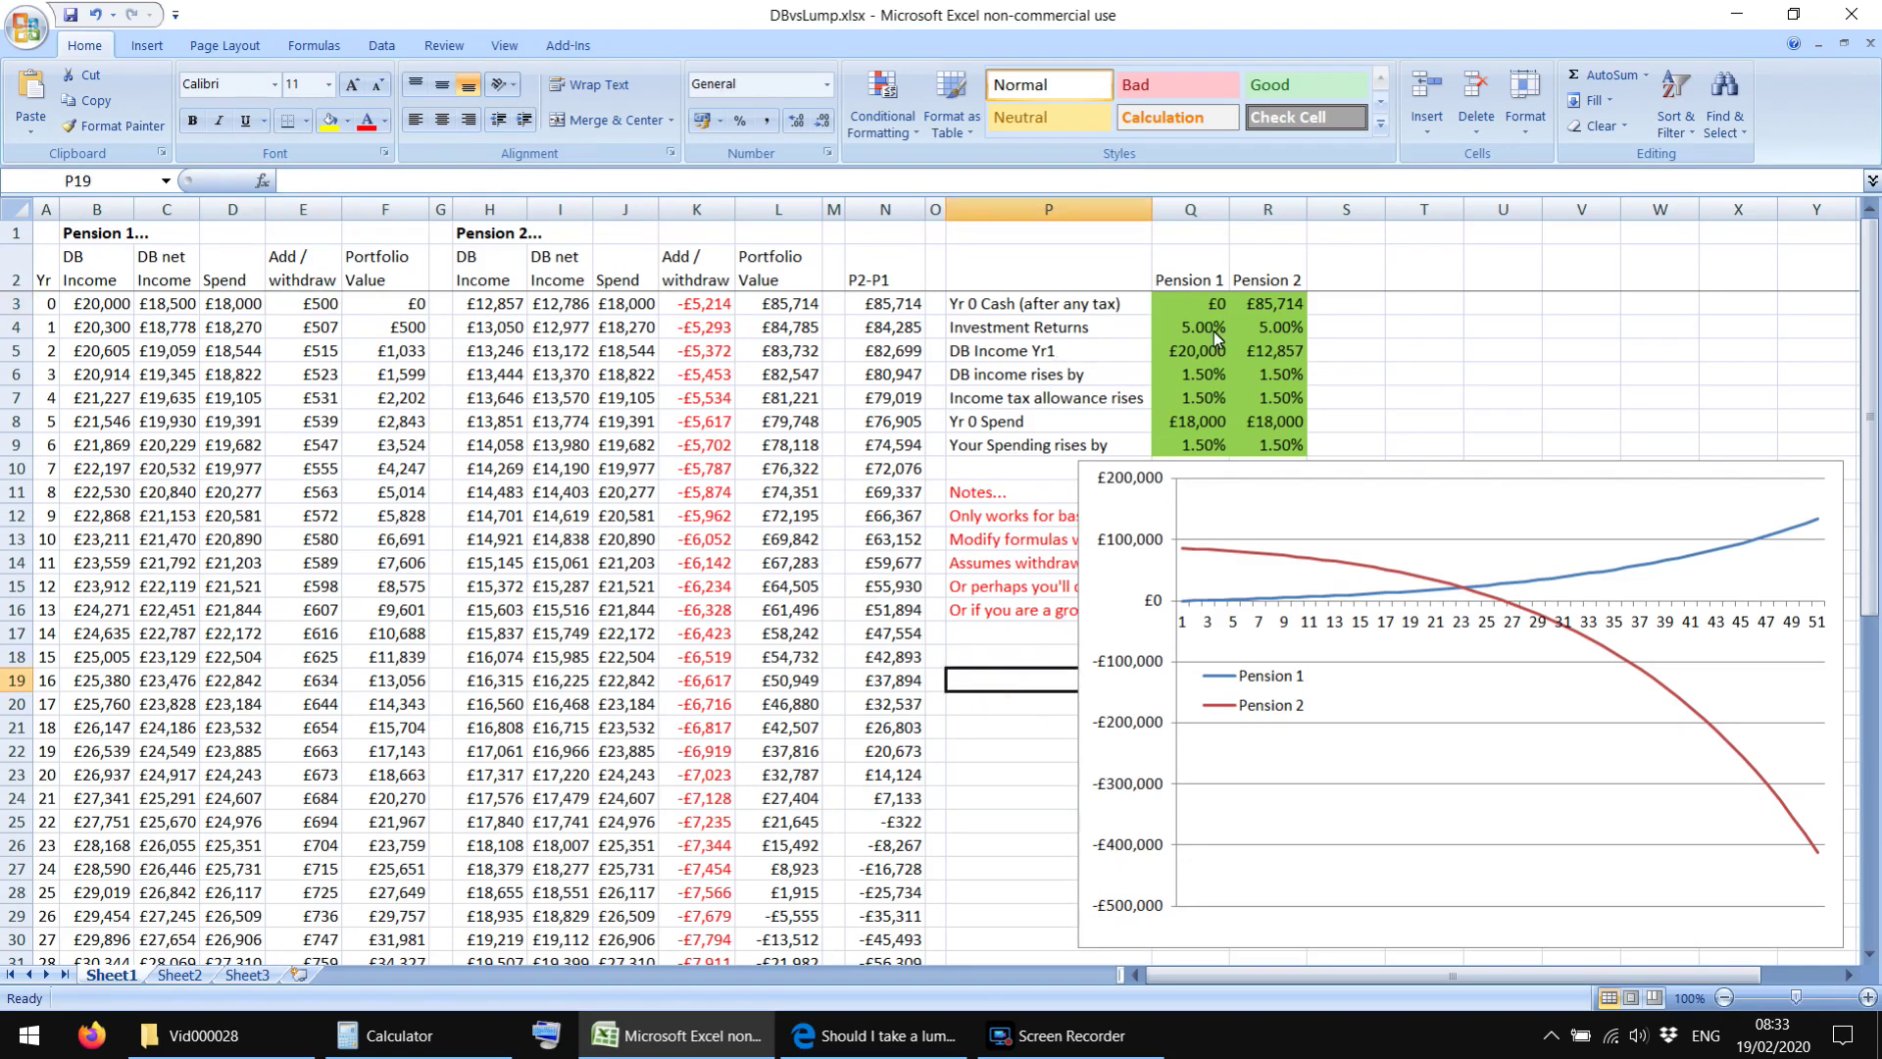
click(1203, 303)
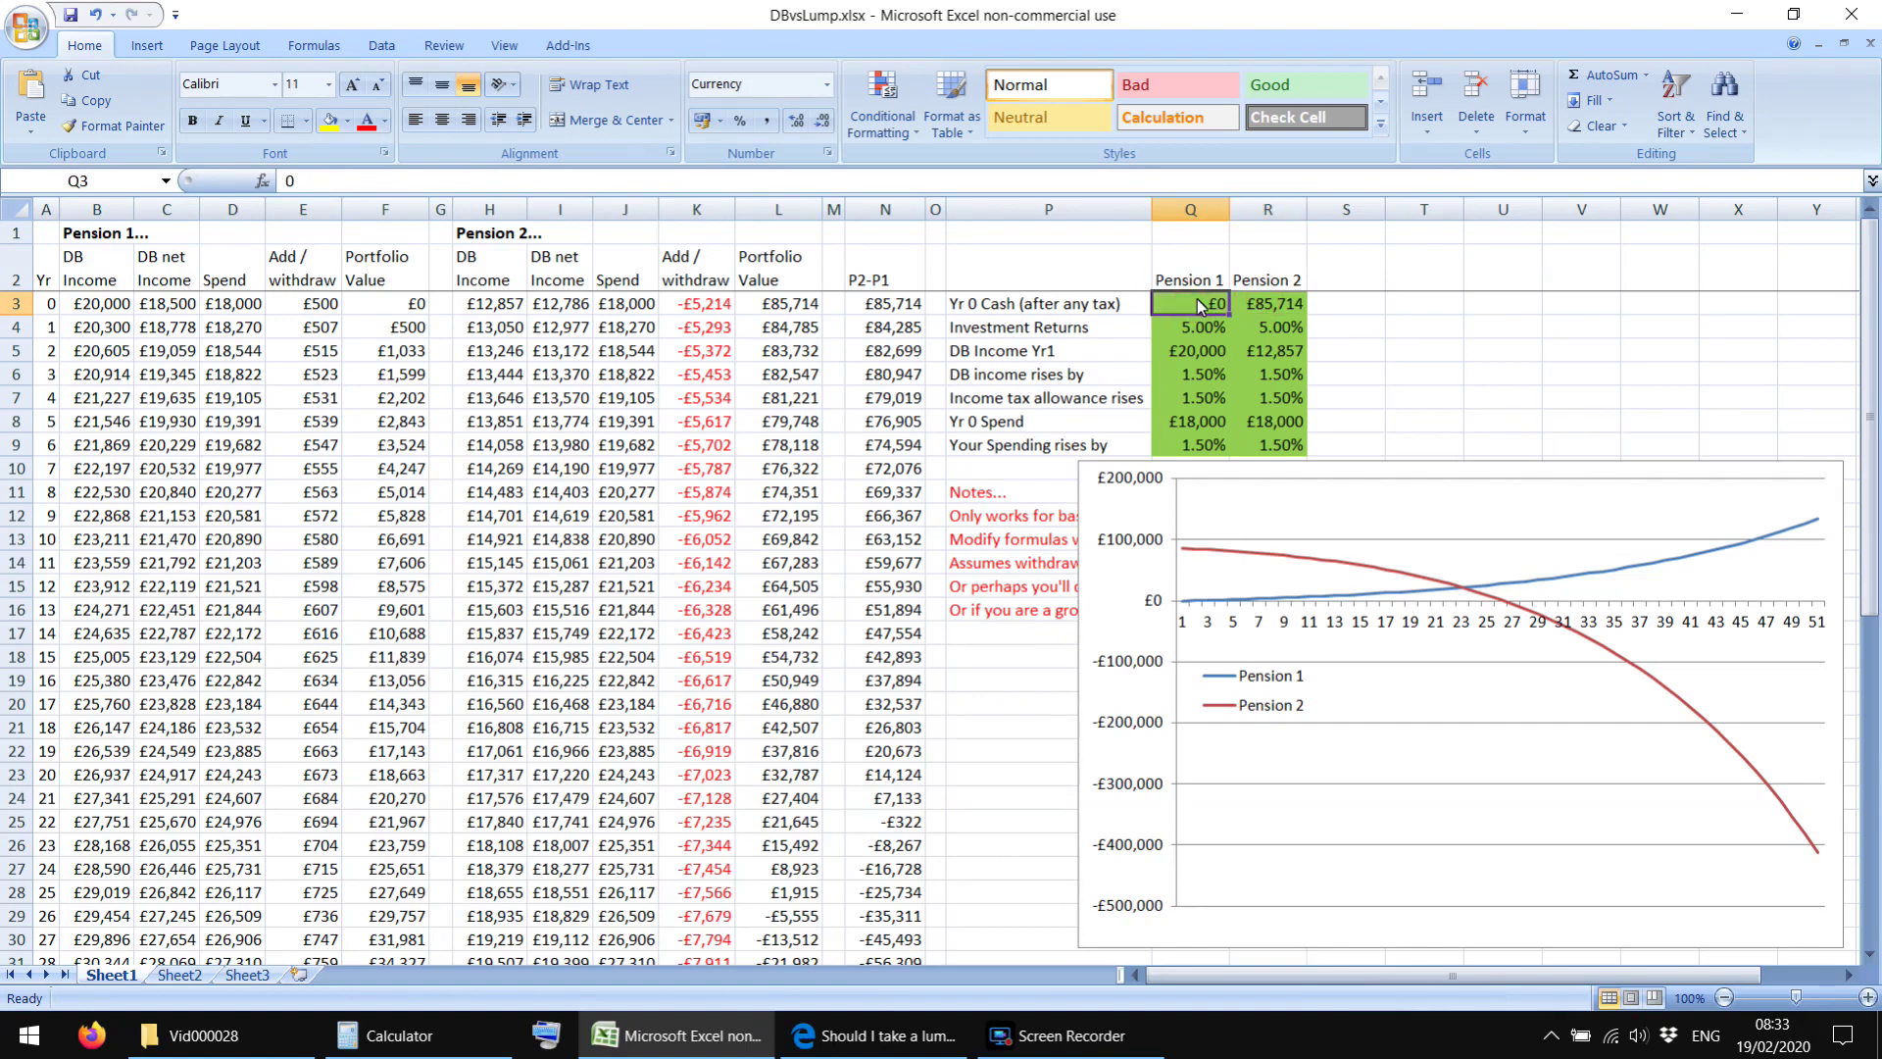
key(alt+Tab)
Step: Highlight the Which? paragraph on public sector commutation factors
click(486, 395)
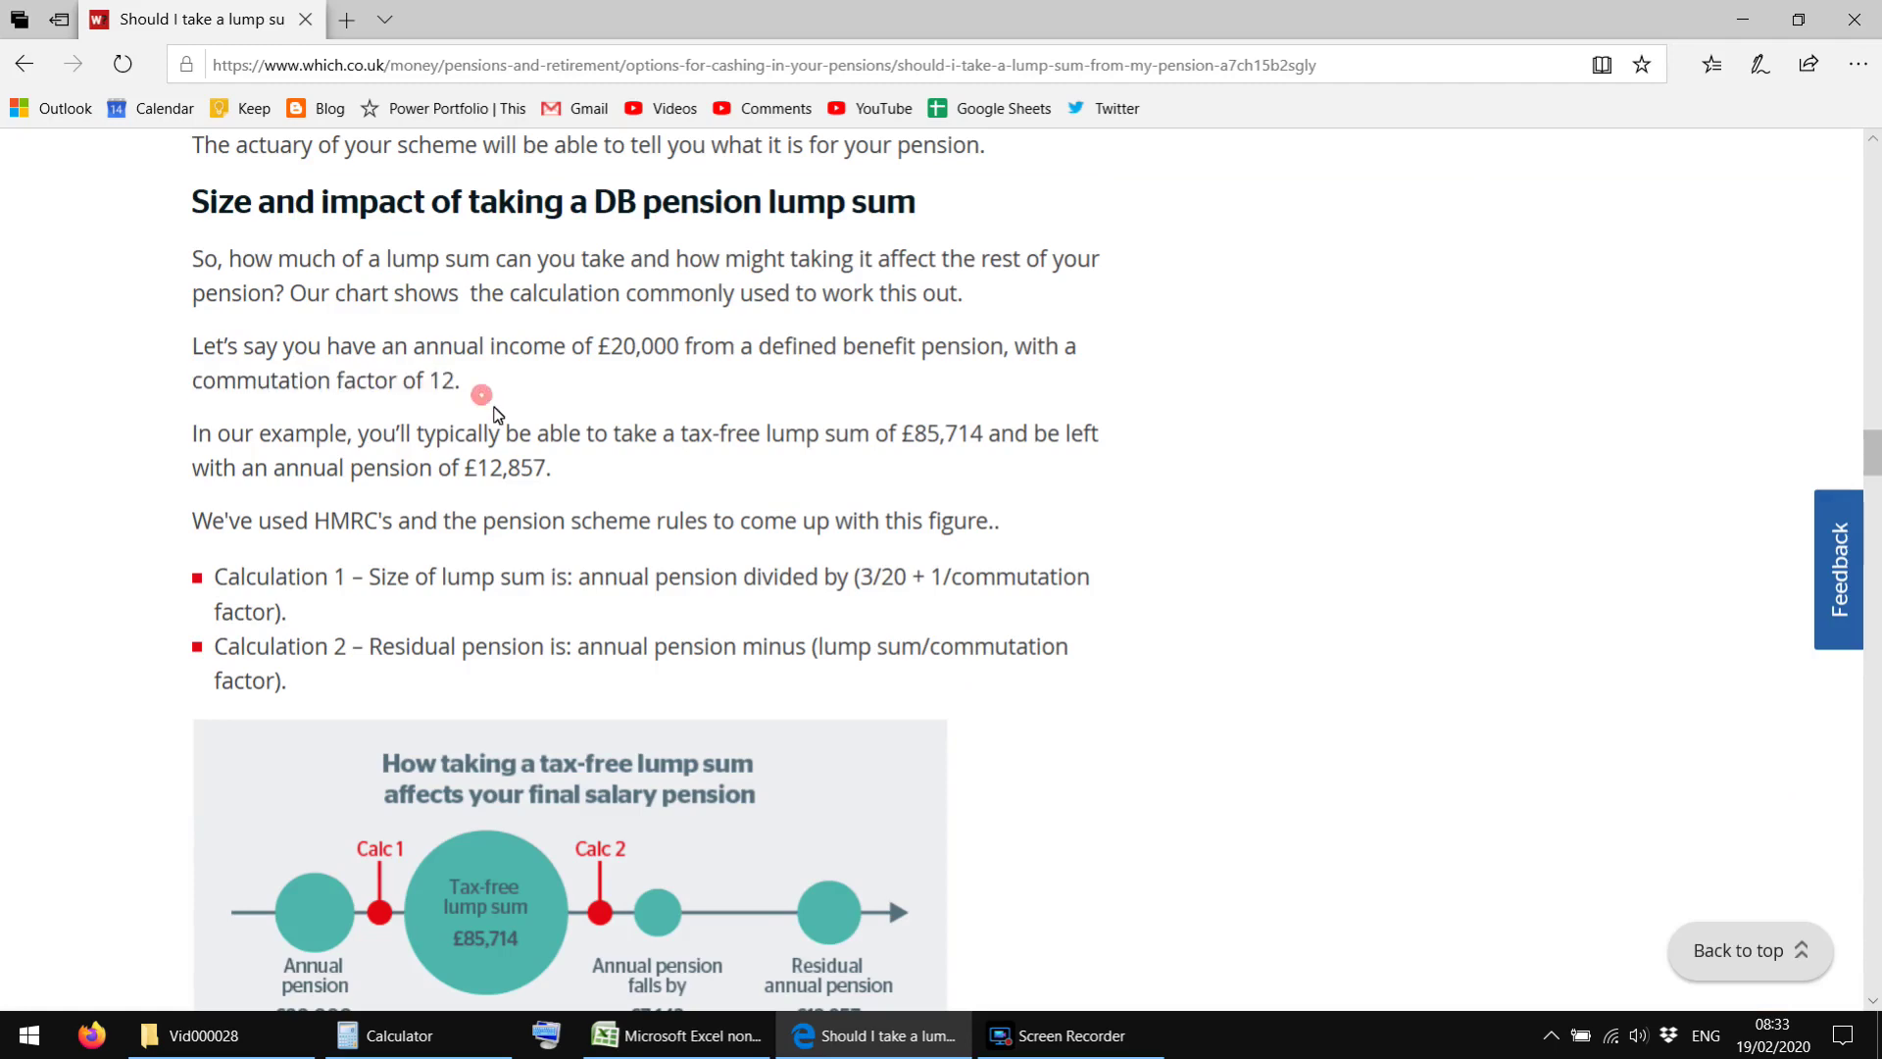
scroll(509, 475, down, 3)
scroll(608, 466, up, 5)
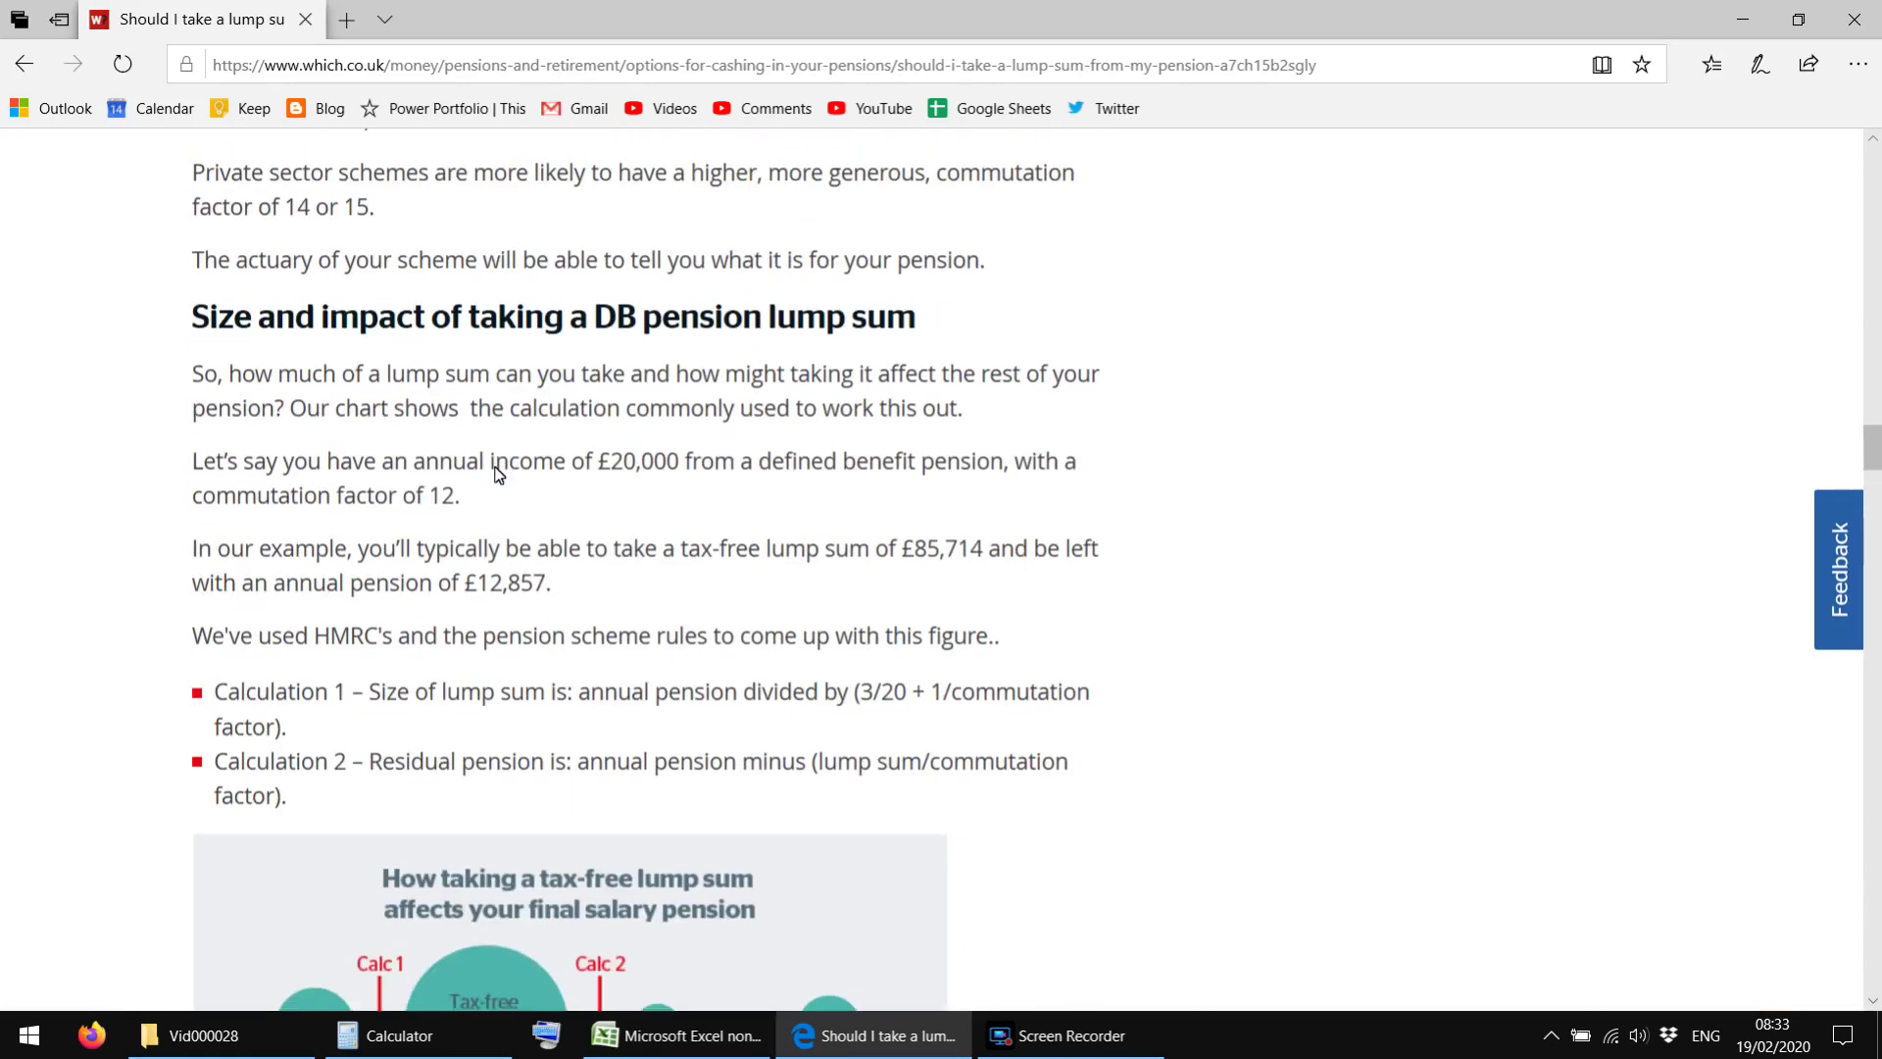
scroll(646, 461, up, 3)
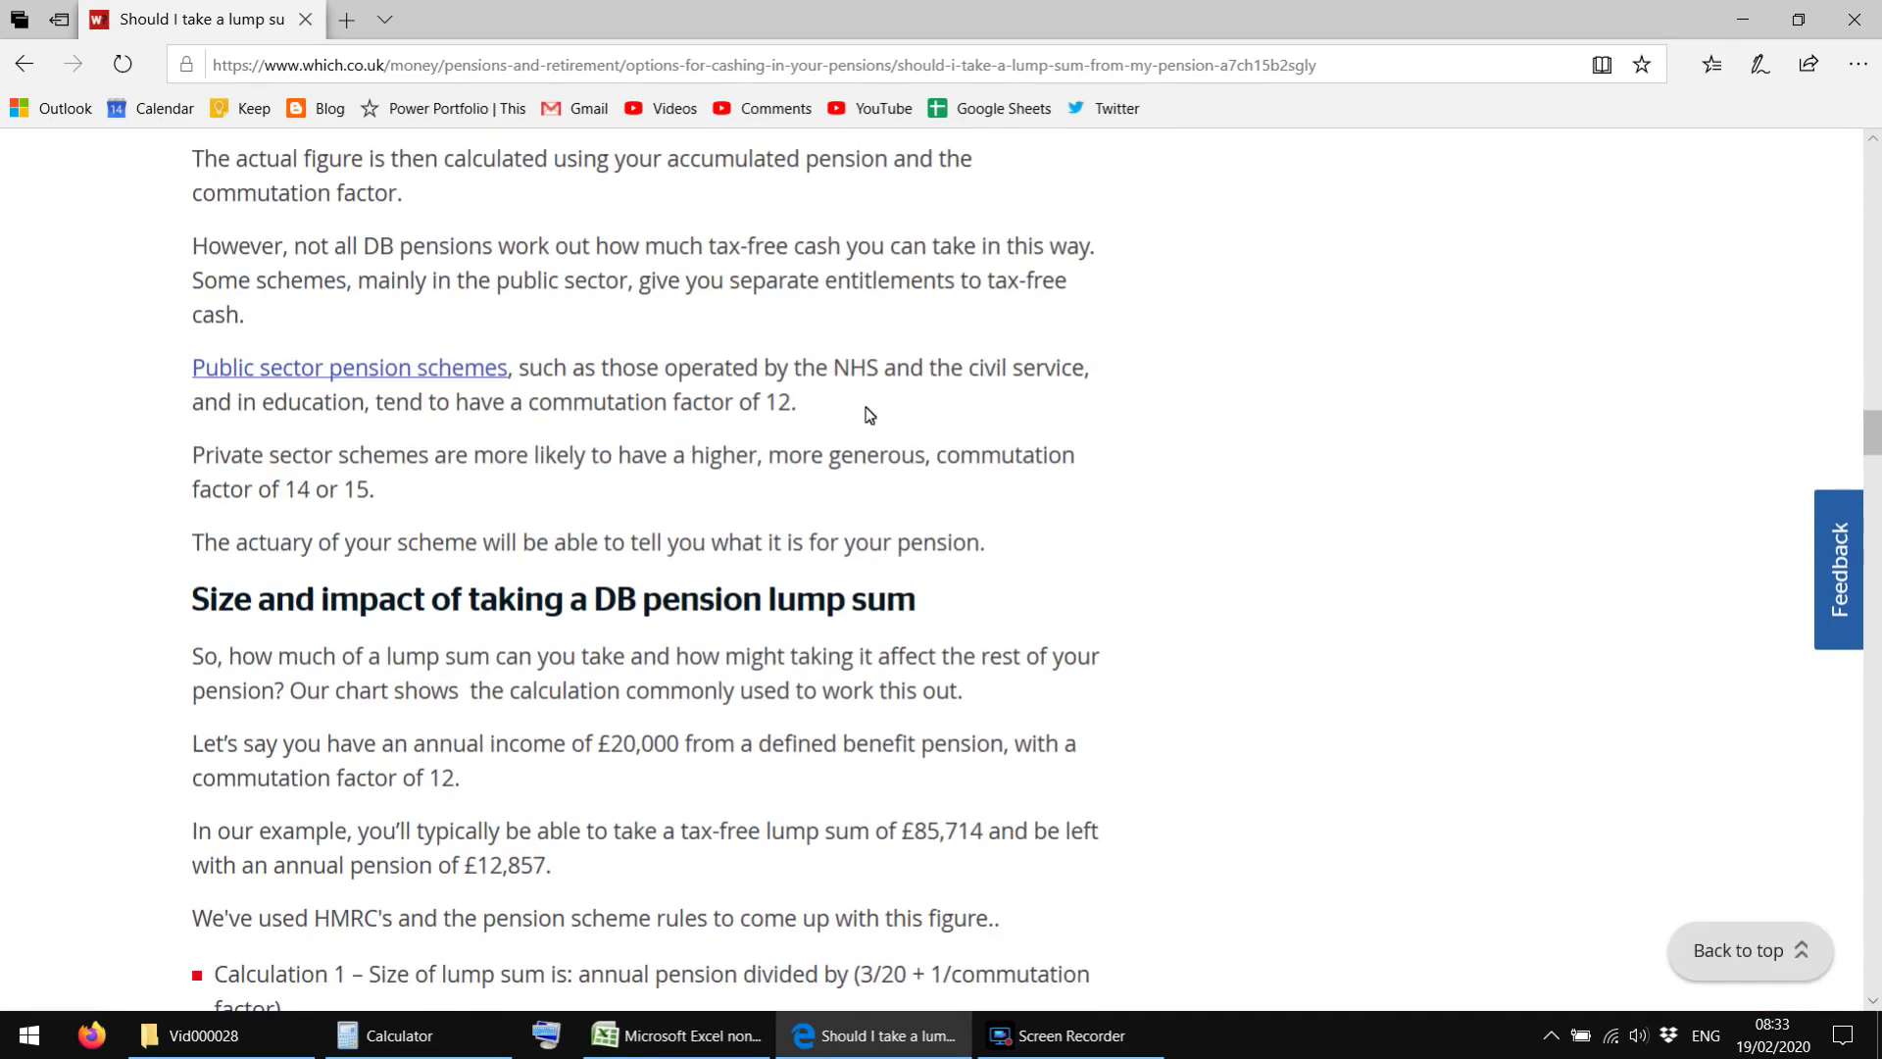
triple_click(834, 406)
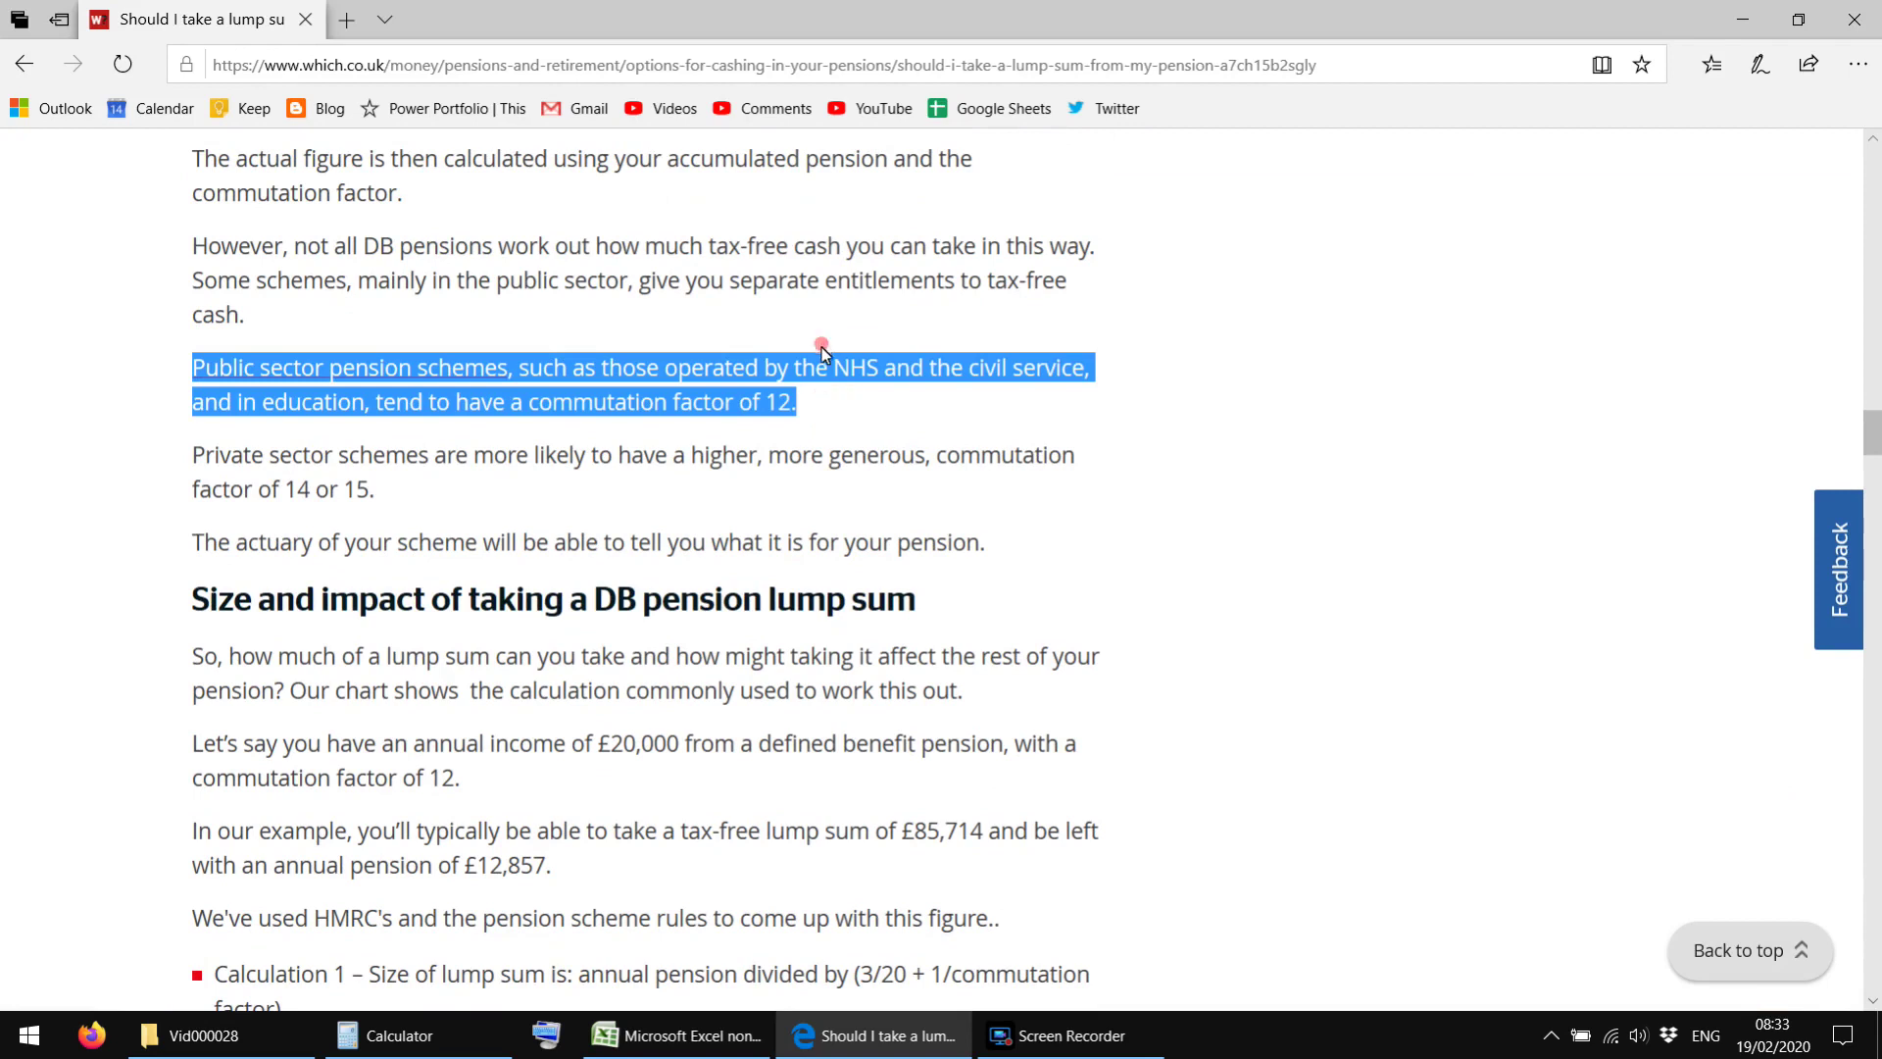
Step: Highlight the paragraph saying private sector schemes use commutation factors of 14 or 15, then bring up Calculator
click(340, 469)
drag(340, 471, 762, 489)
triple_click(762, 488)
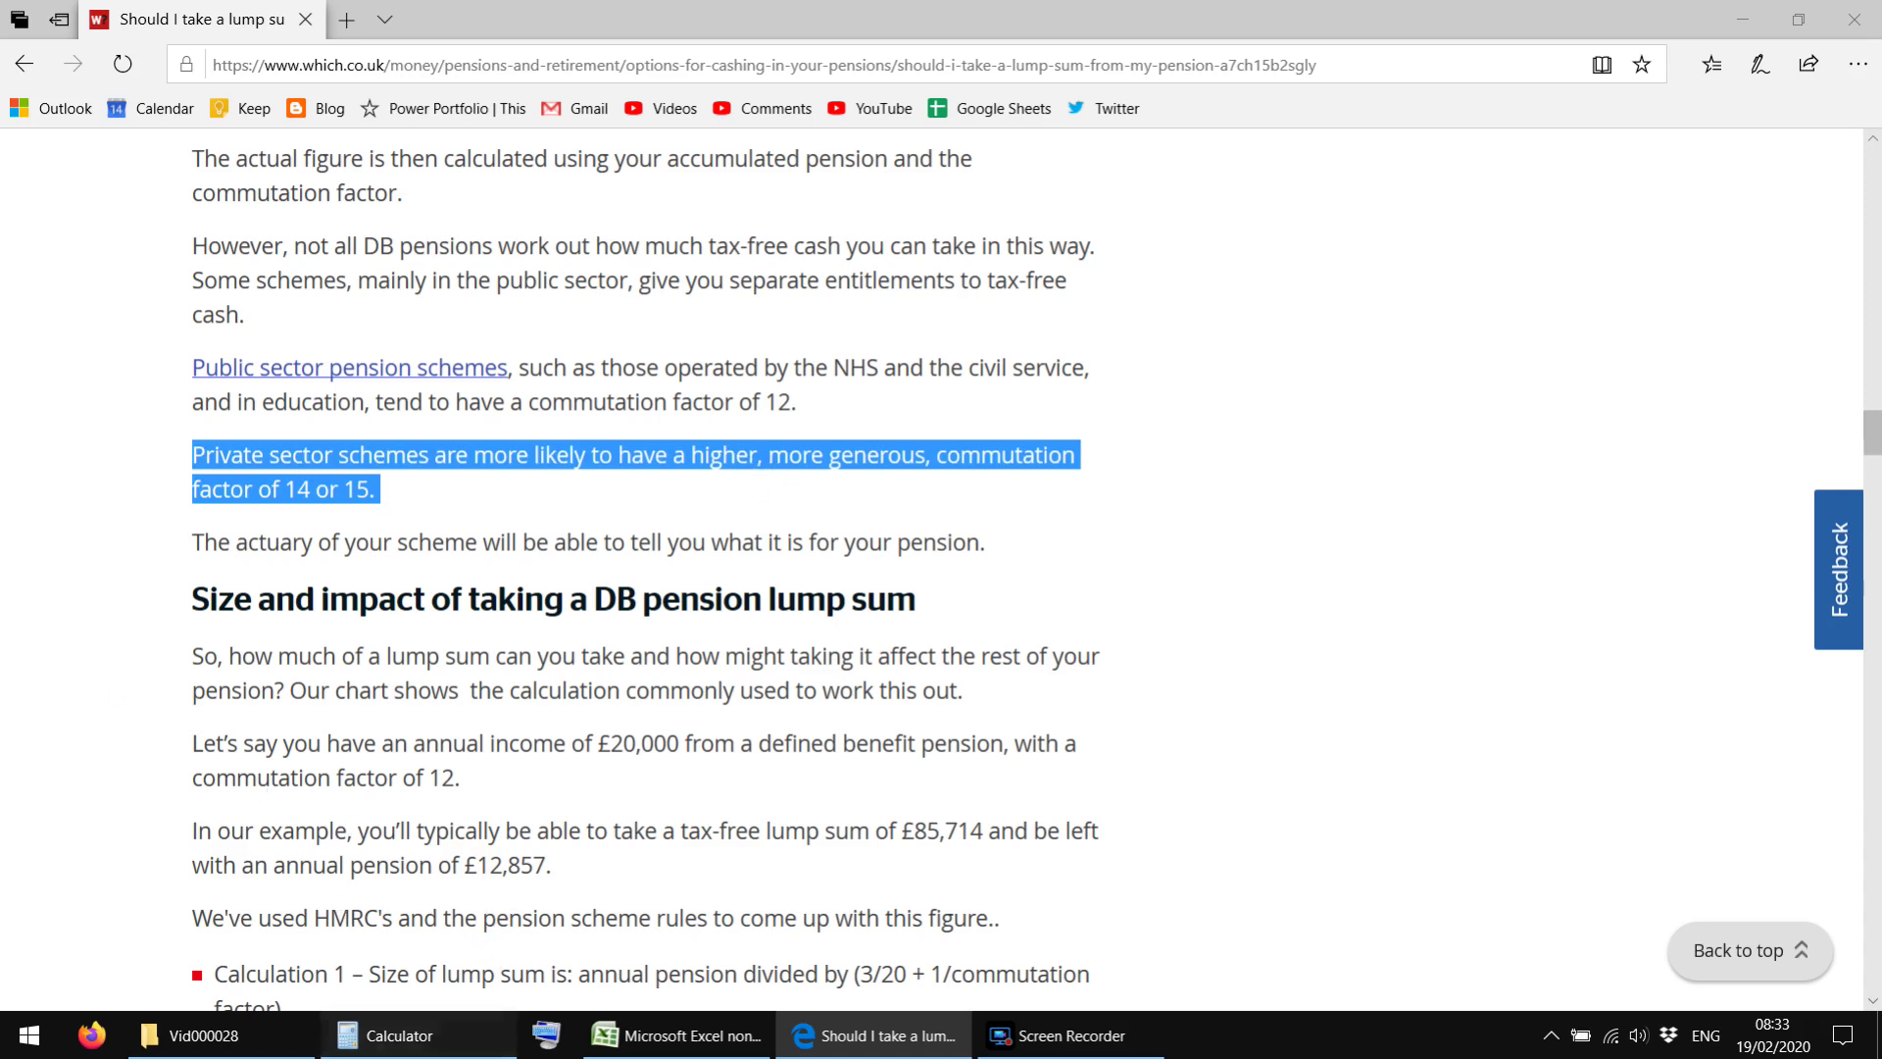
click(411, 1035)
Step: Calculate 1/15 (about 0.0667), then return to the DBvsLump spreadsheet
text(1/15)
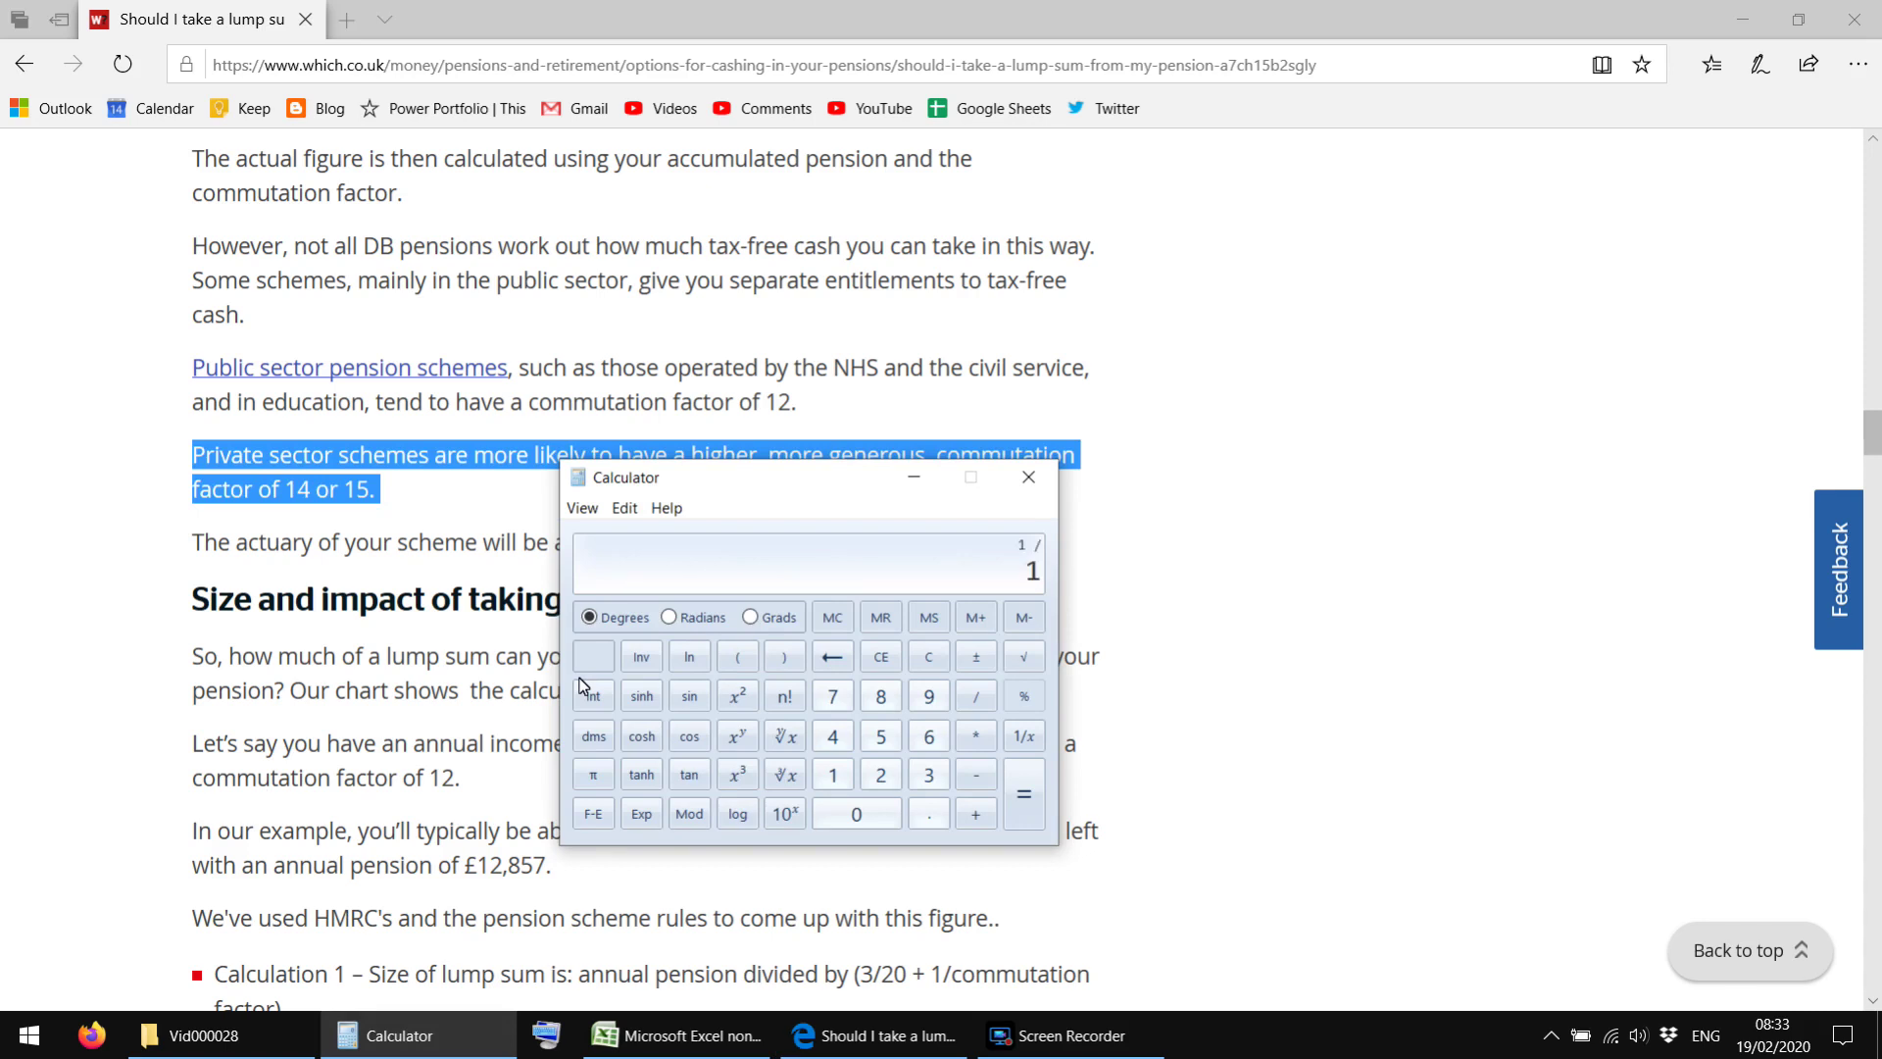
key(Return)
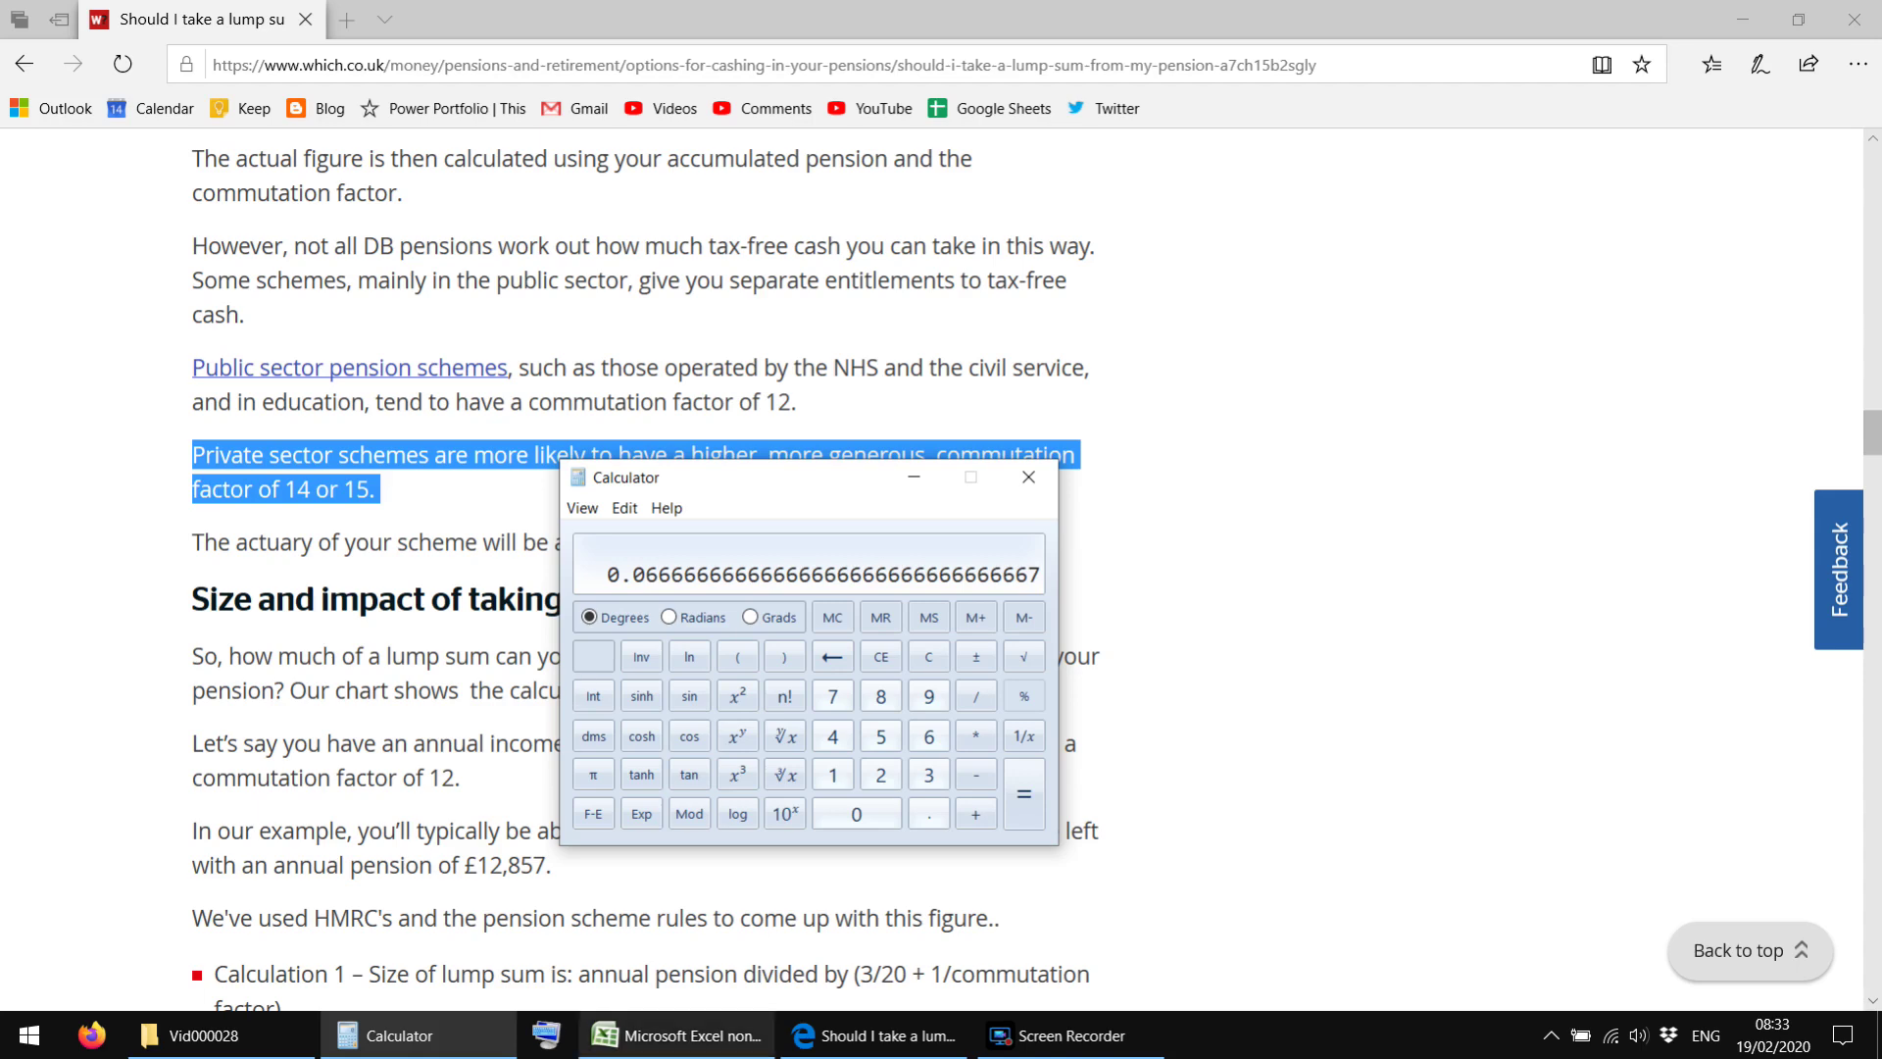
click(873, 1035)
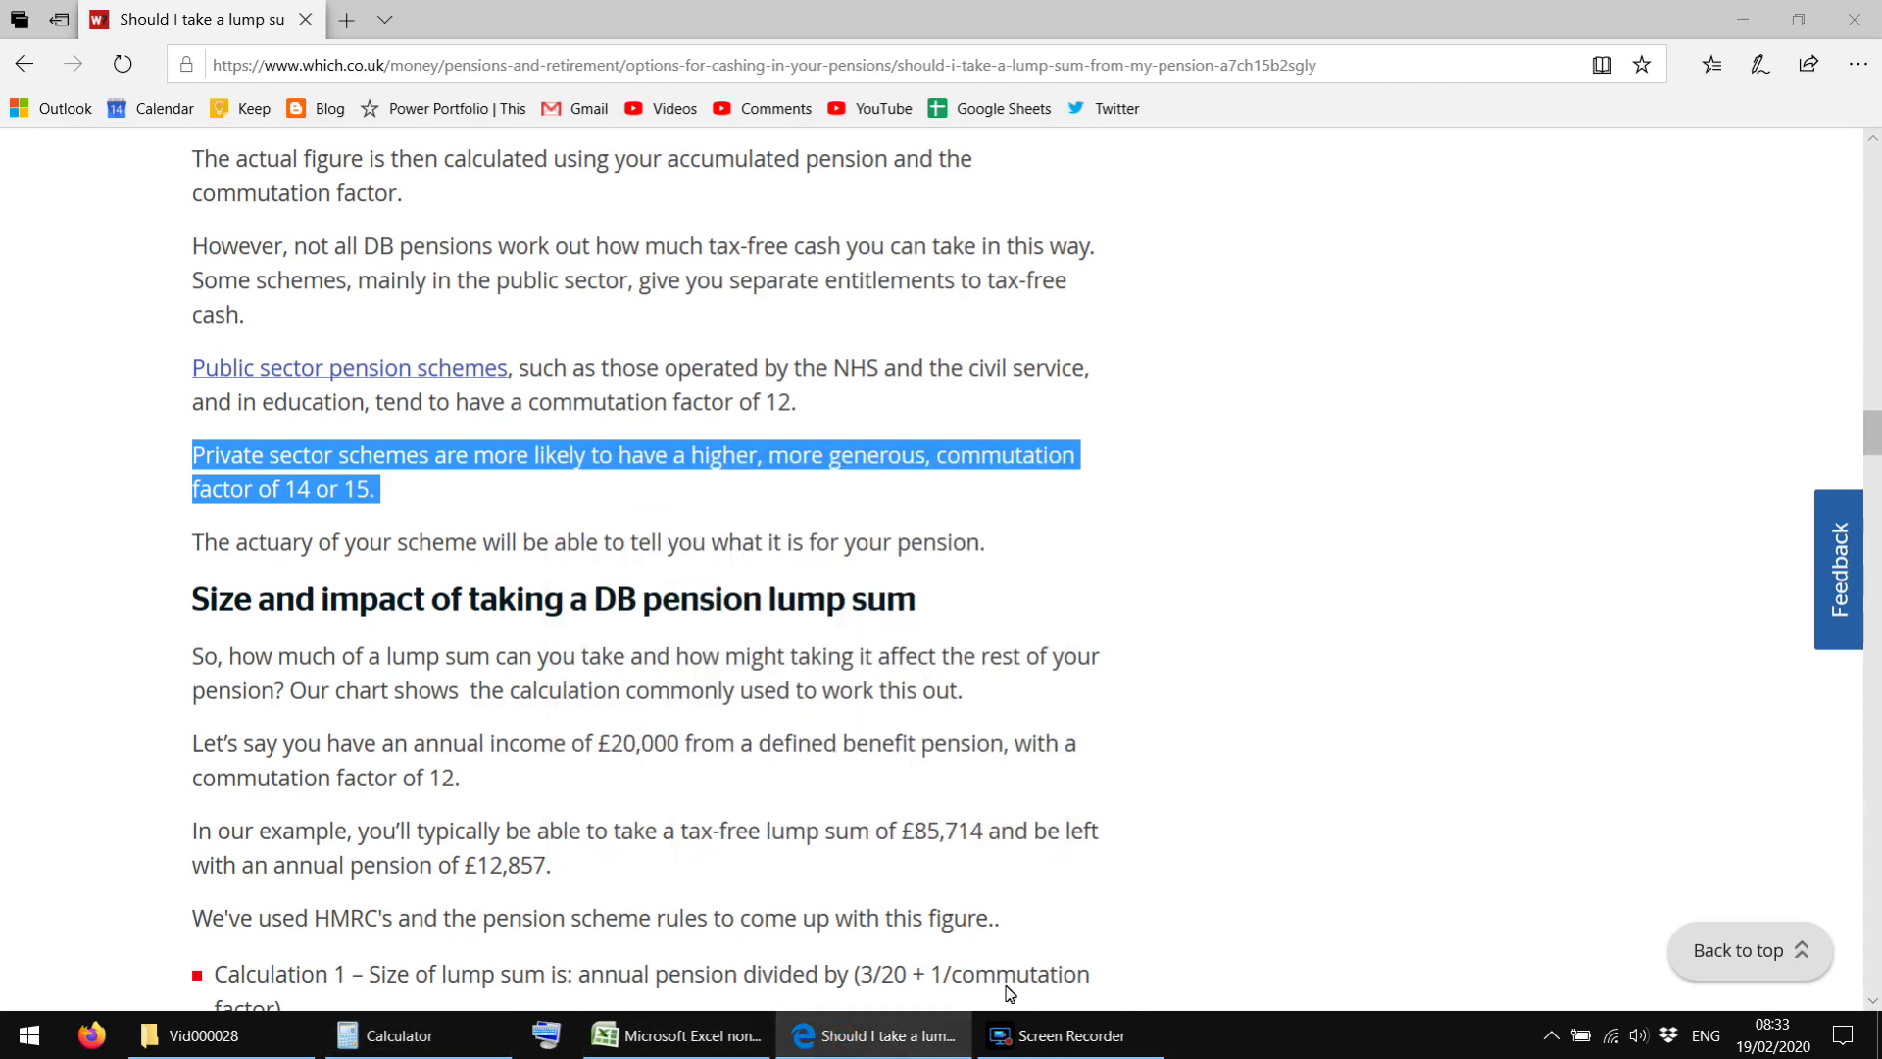
click(731, 1036)
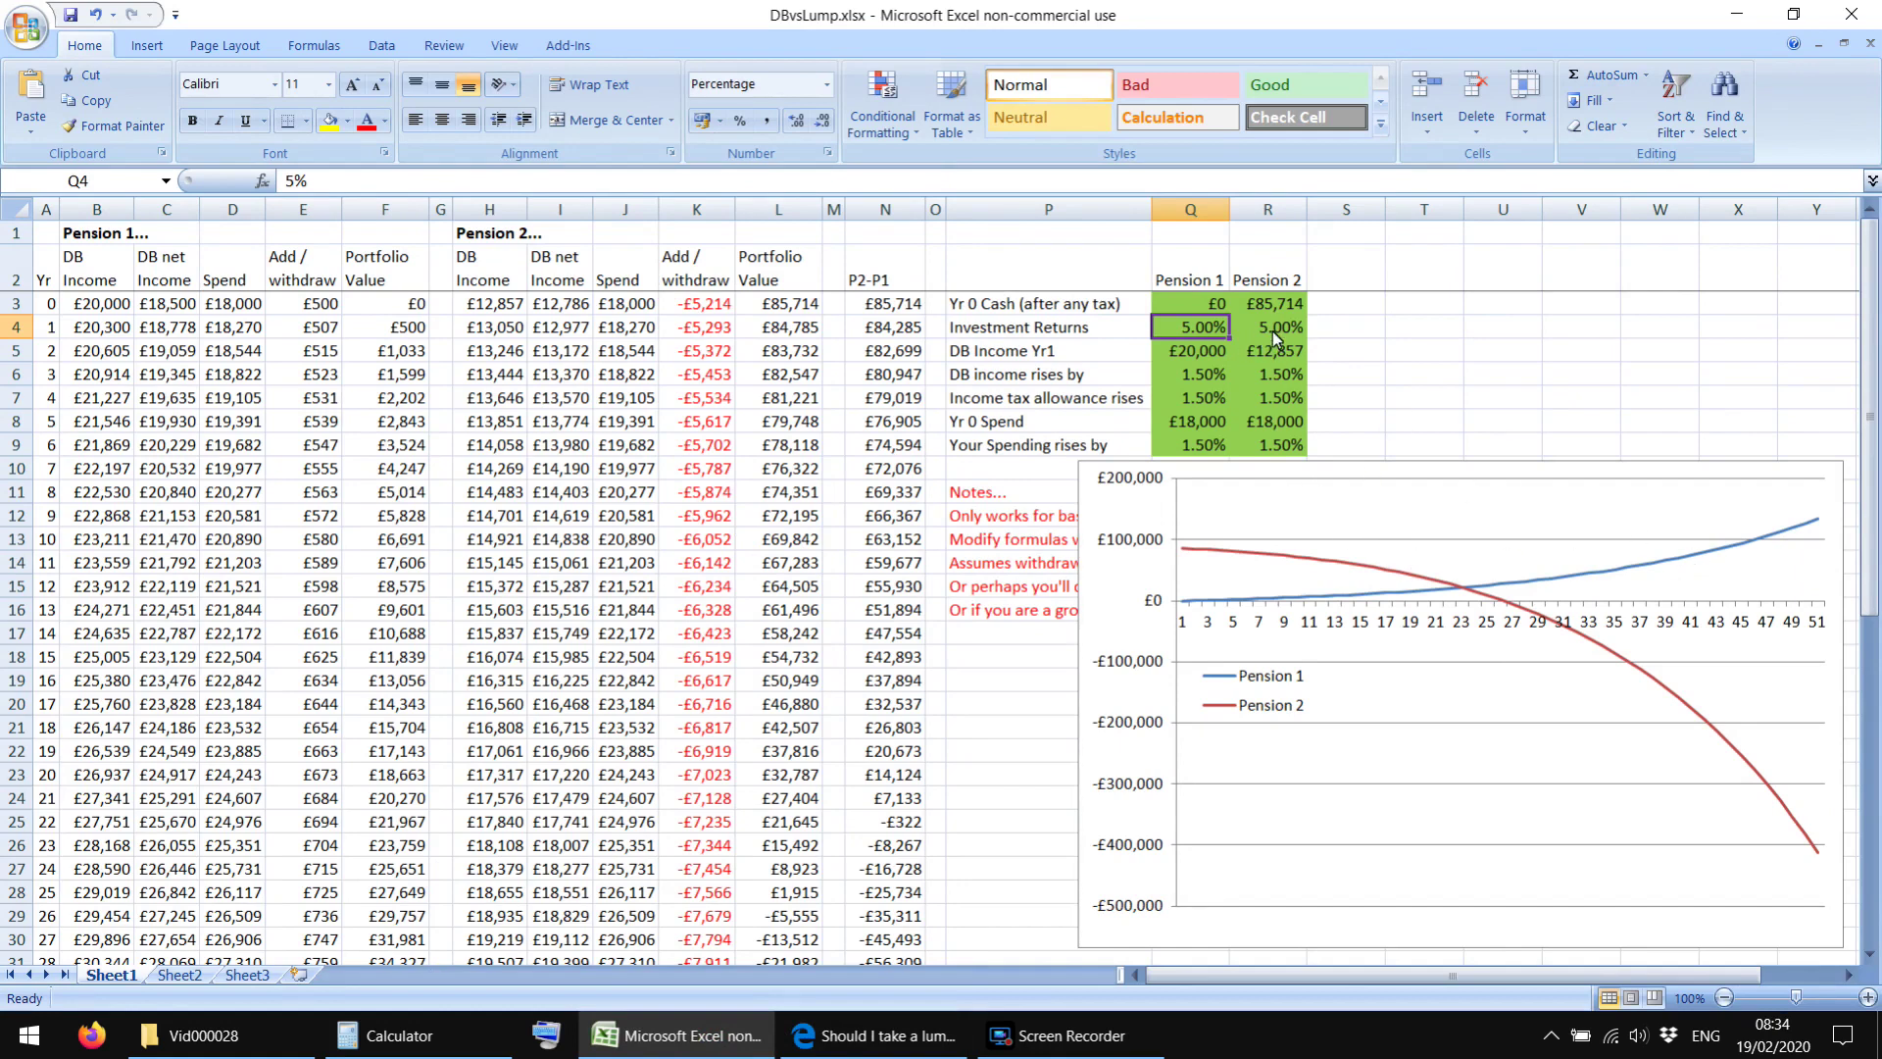
Step: Set both pensions' Investment Returns to 2%
drag(1274, 333, 1201, 334)
text(2)
key(Tab)
text(2)
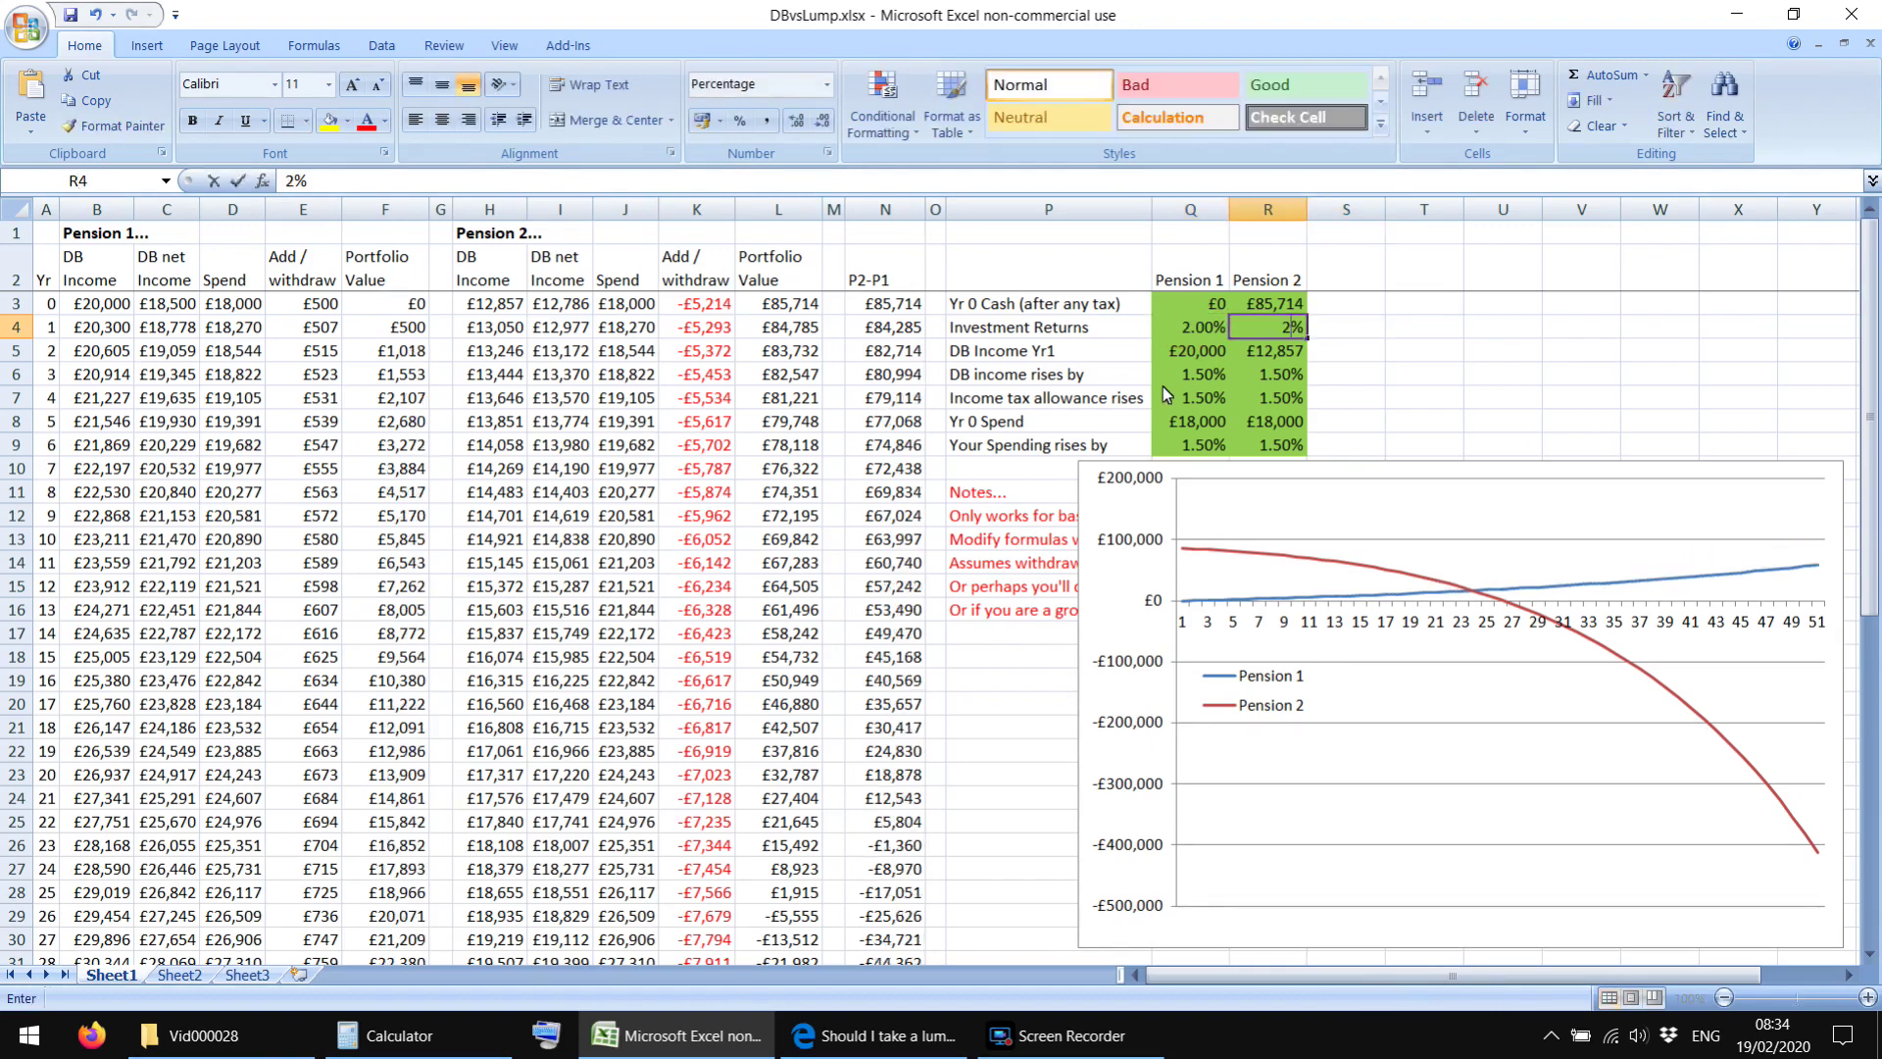
key(Tab)
Step: Move off the edited return cells and check Pension 1's year 0 cash value
key(Down)
key(Left)
key(Down)
key(Left)
key(Down)
key(Left)
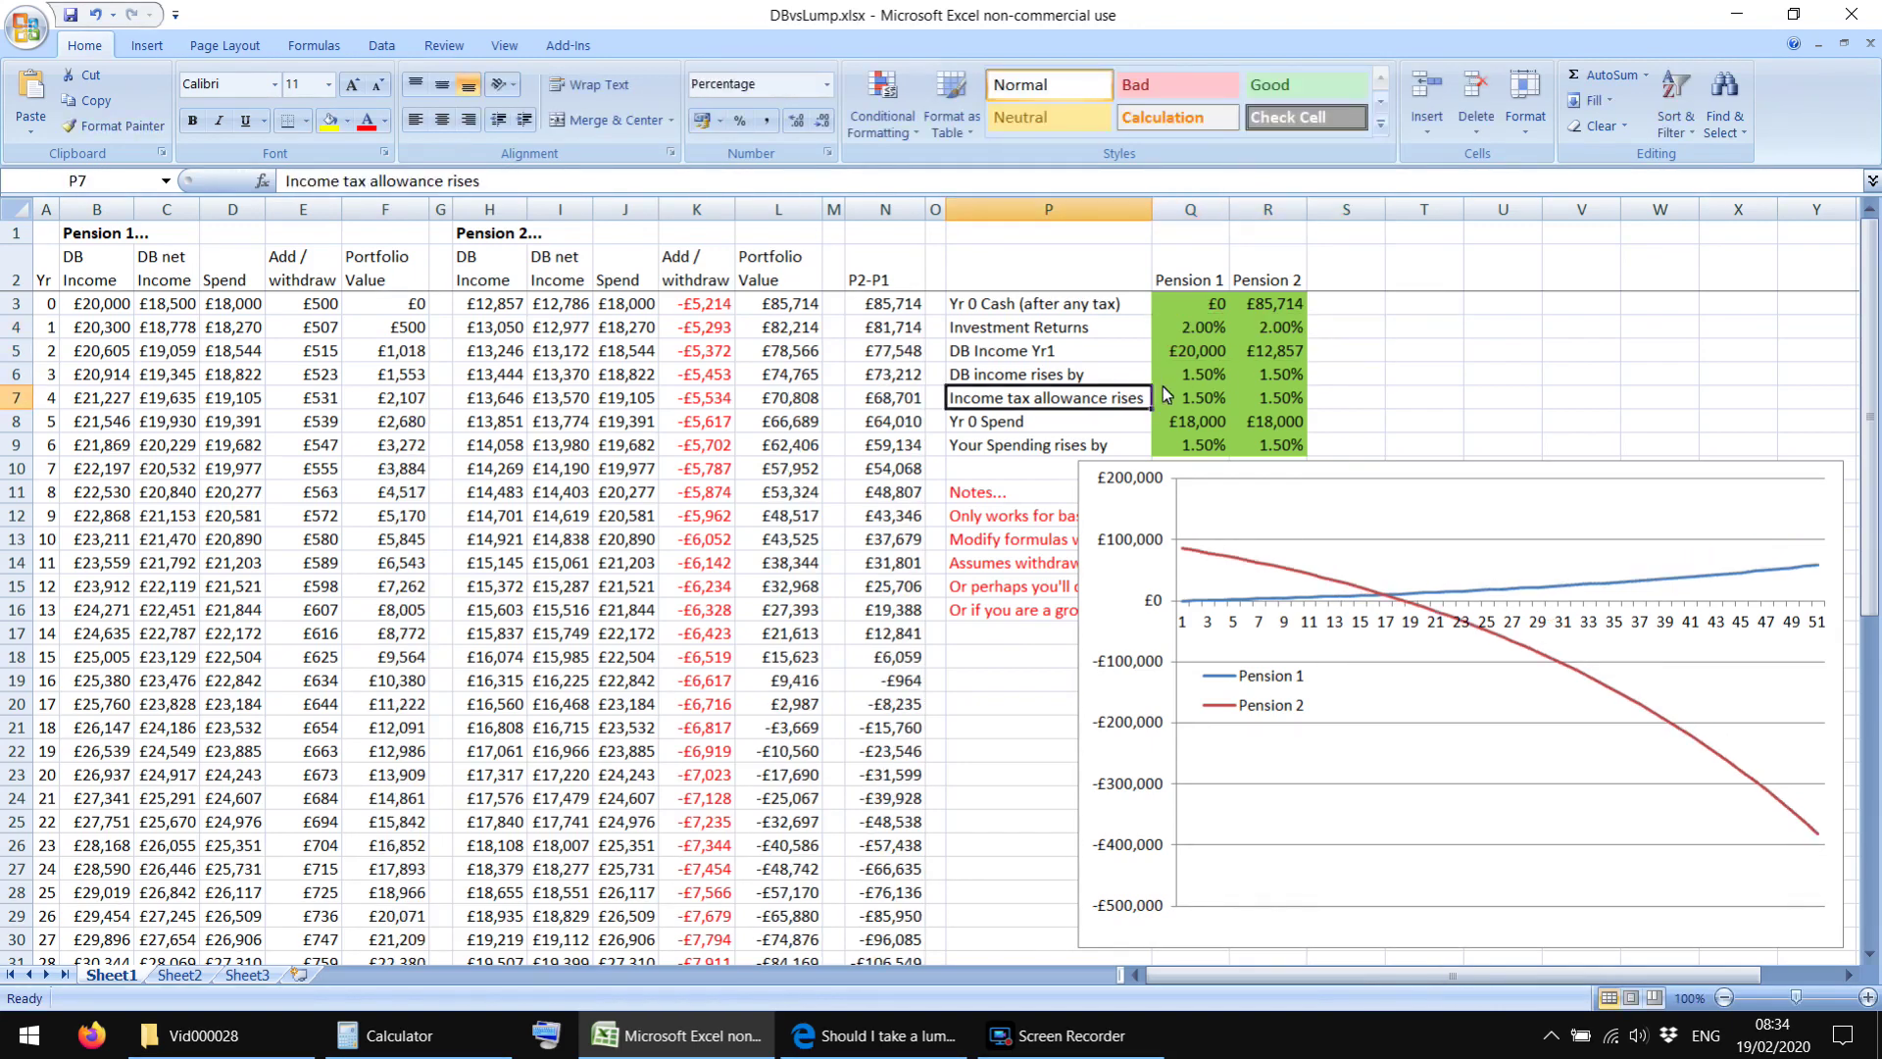
key(Left)
key(Down)
key(Down)
key(Down)
key(Down)
key(Down)
key(Down)
key(Down)
key(Down)
key(Down)
key(Down)
key(Right)
key(Down)
key(Down)
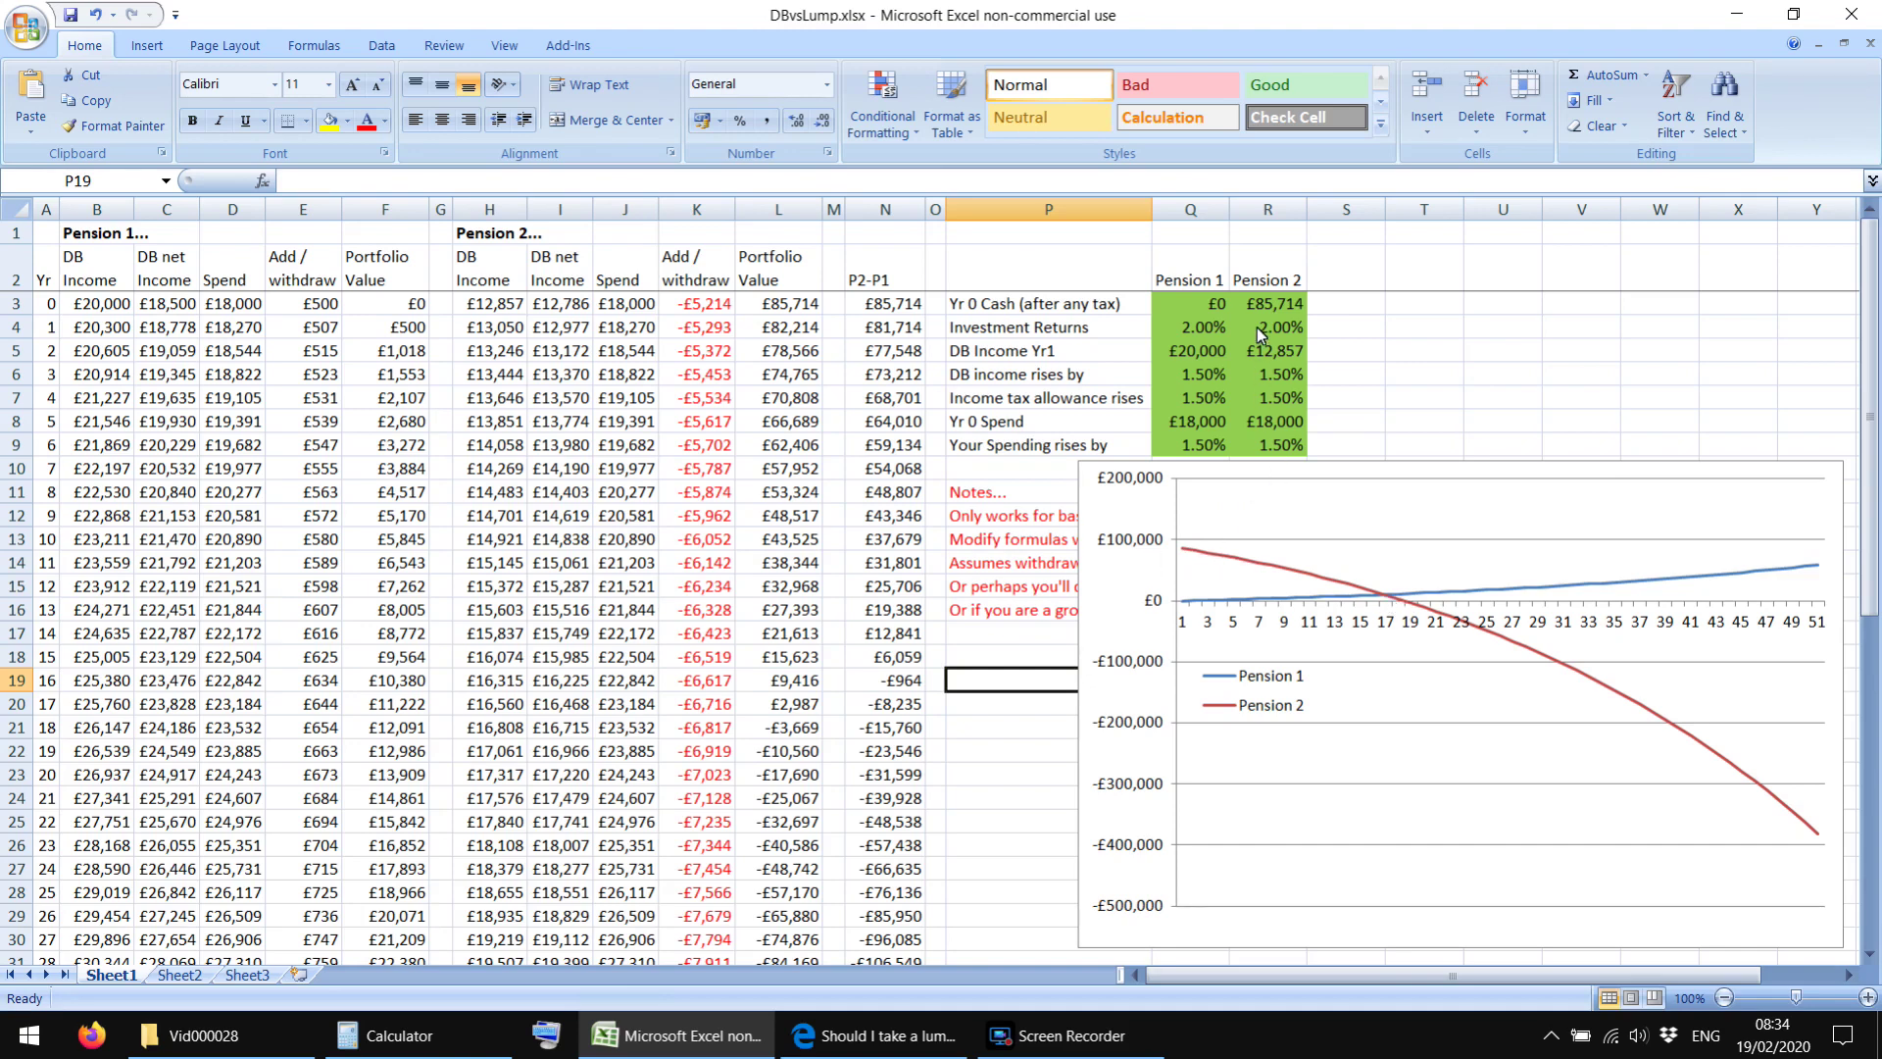
click(1191, 303)
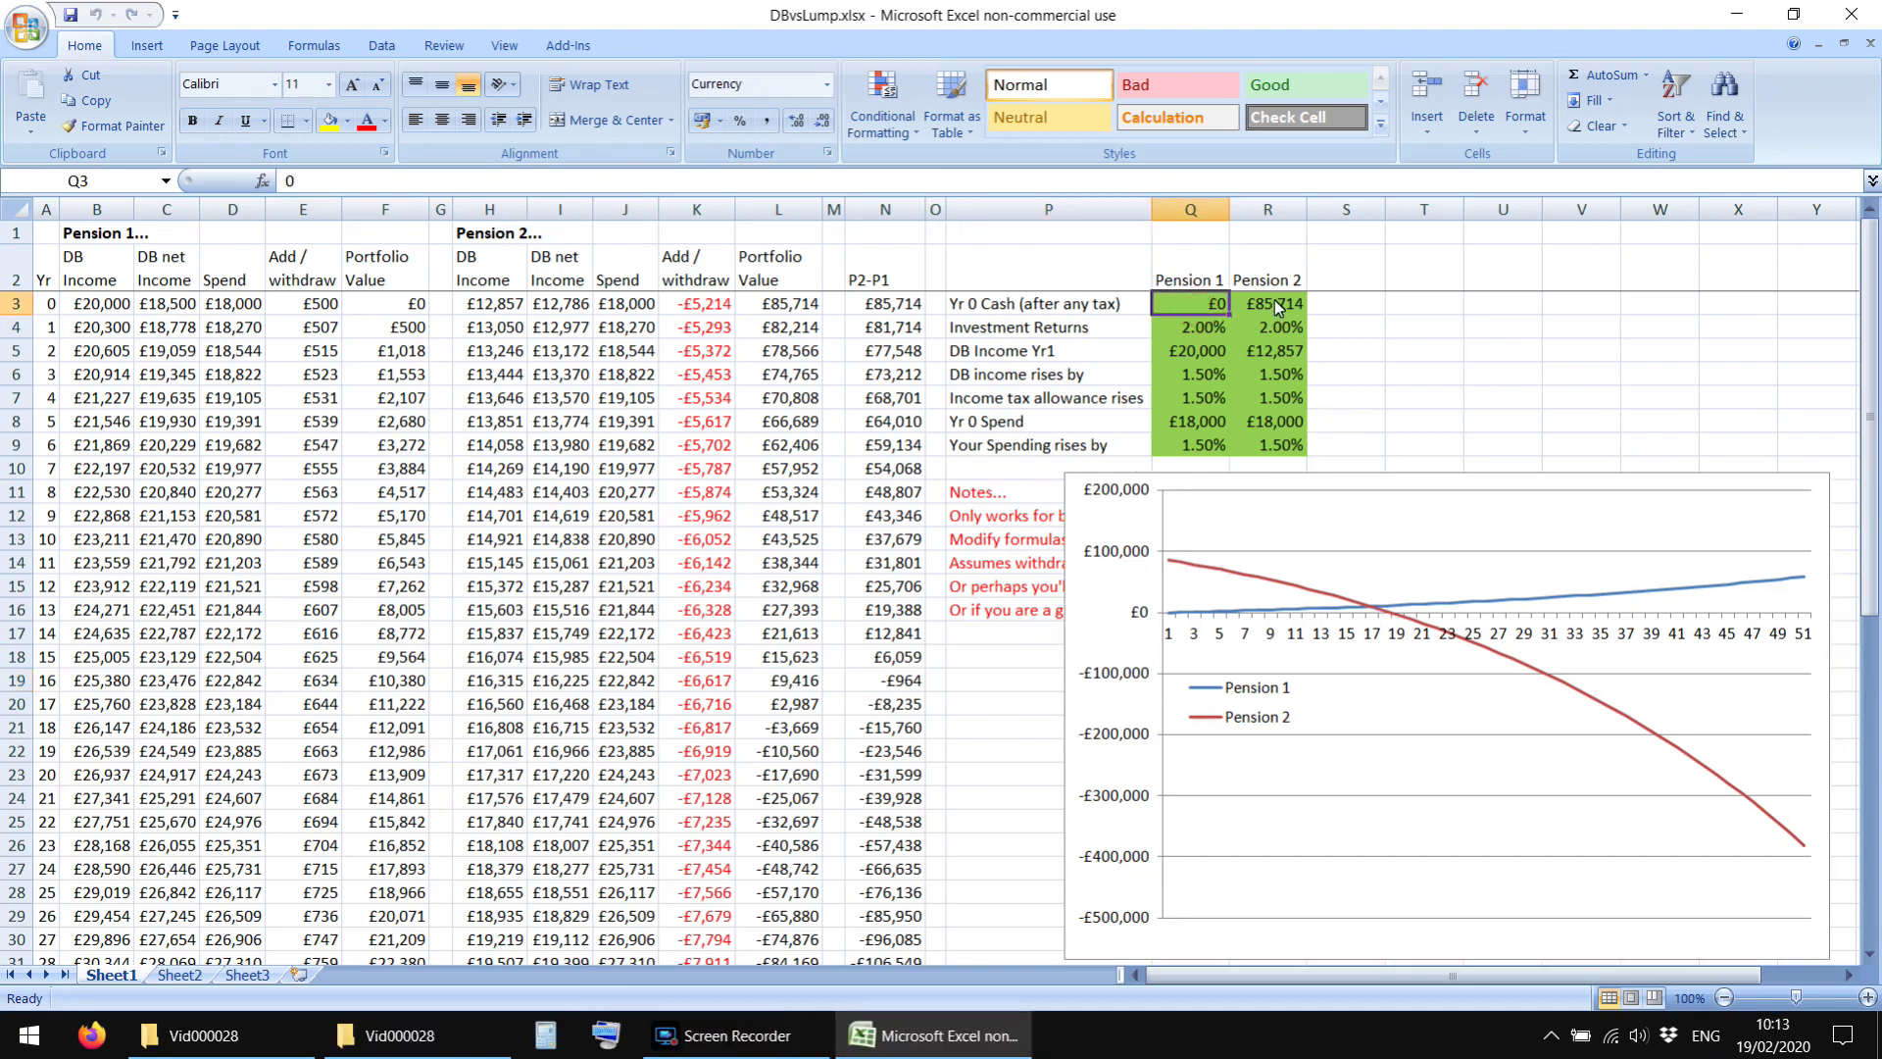
Step: Give Pension 2 £0 Year 0 cash and £20,000 first-year DB income
click(1277, 307)
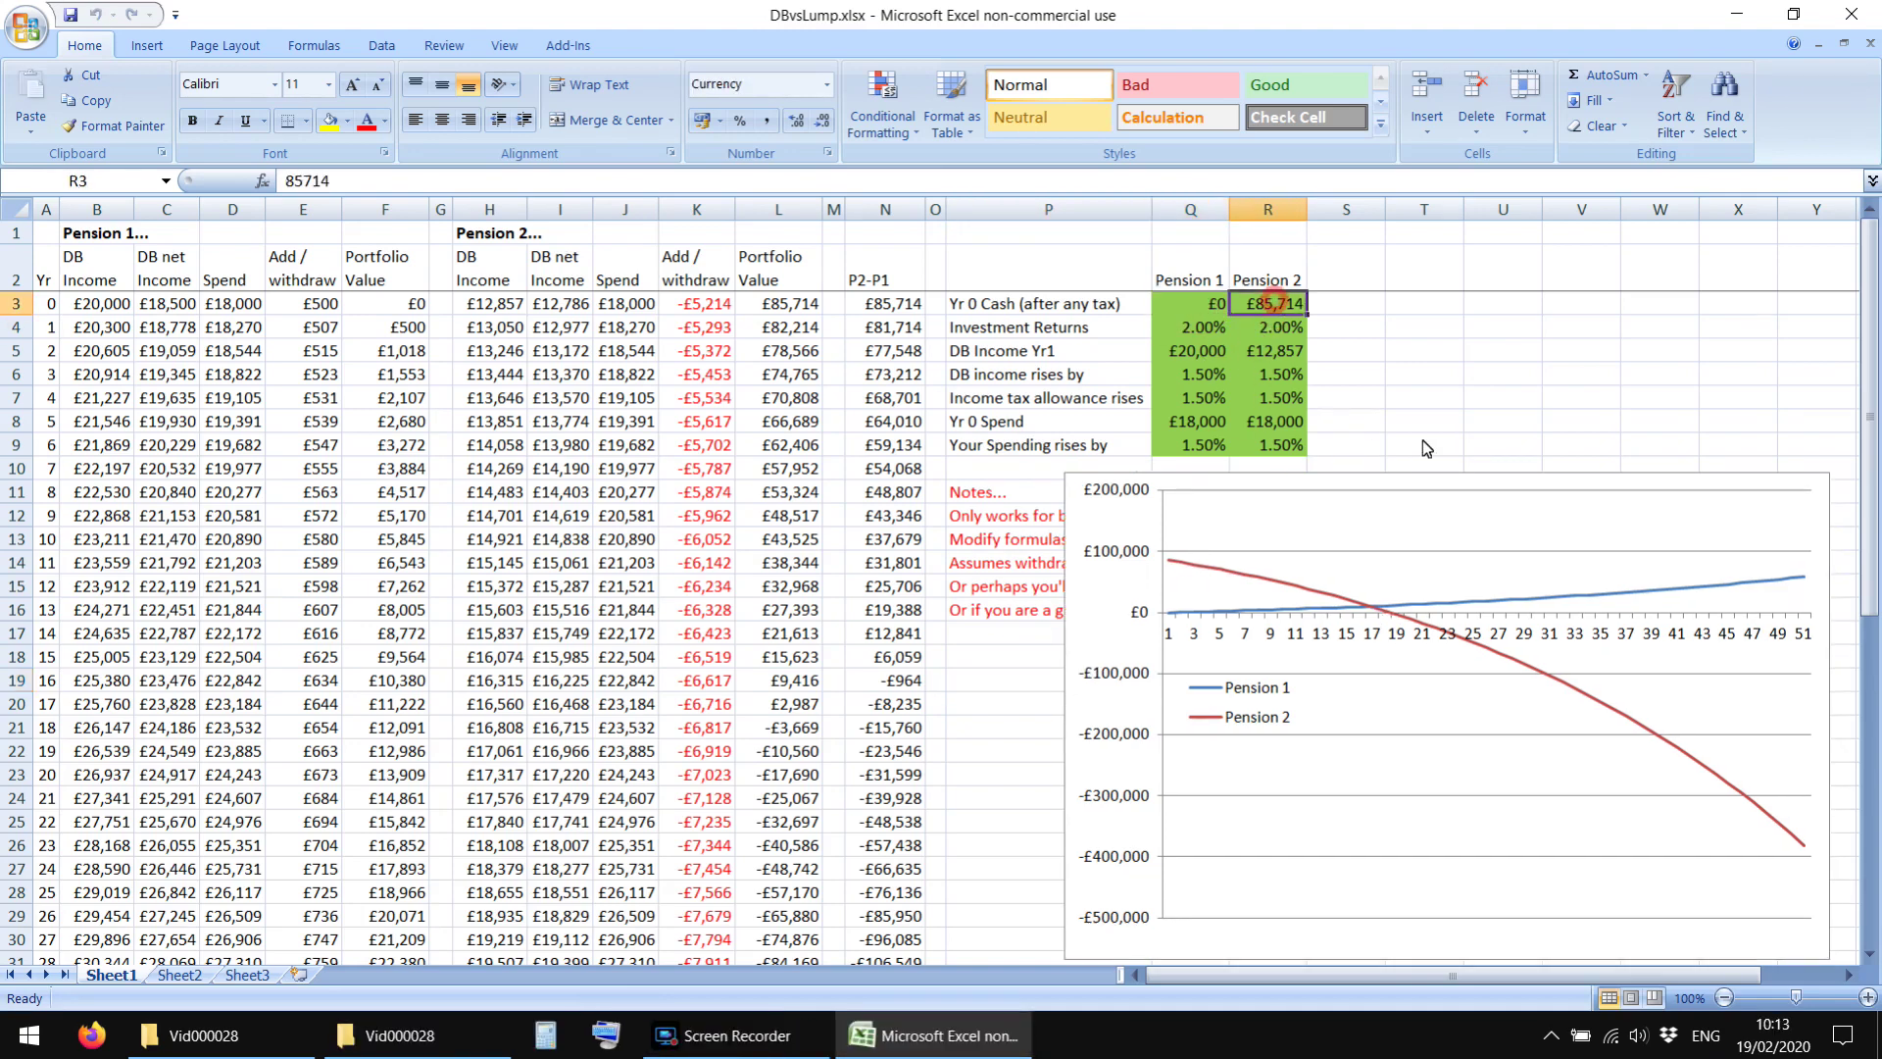
text(0)
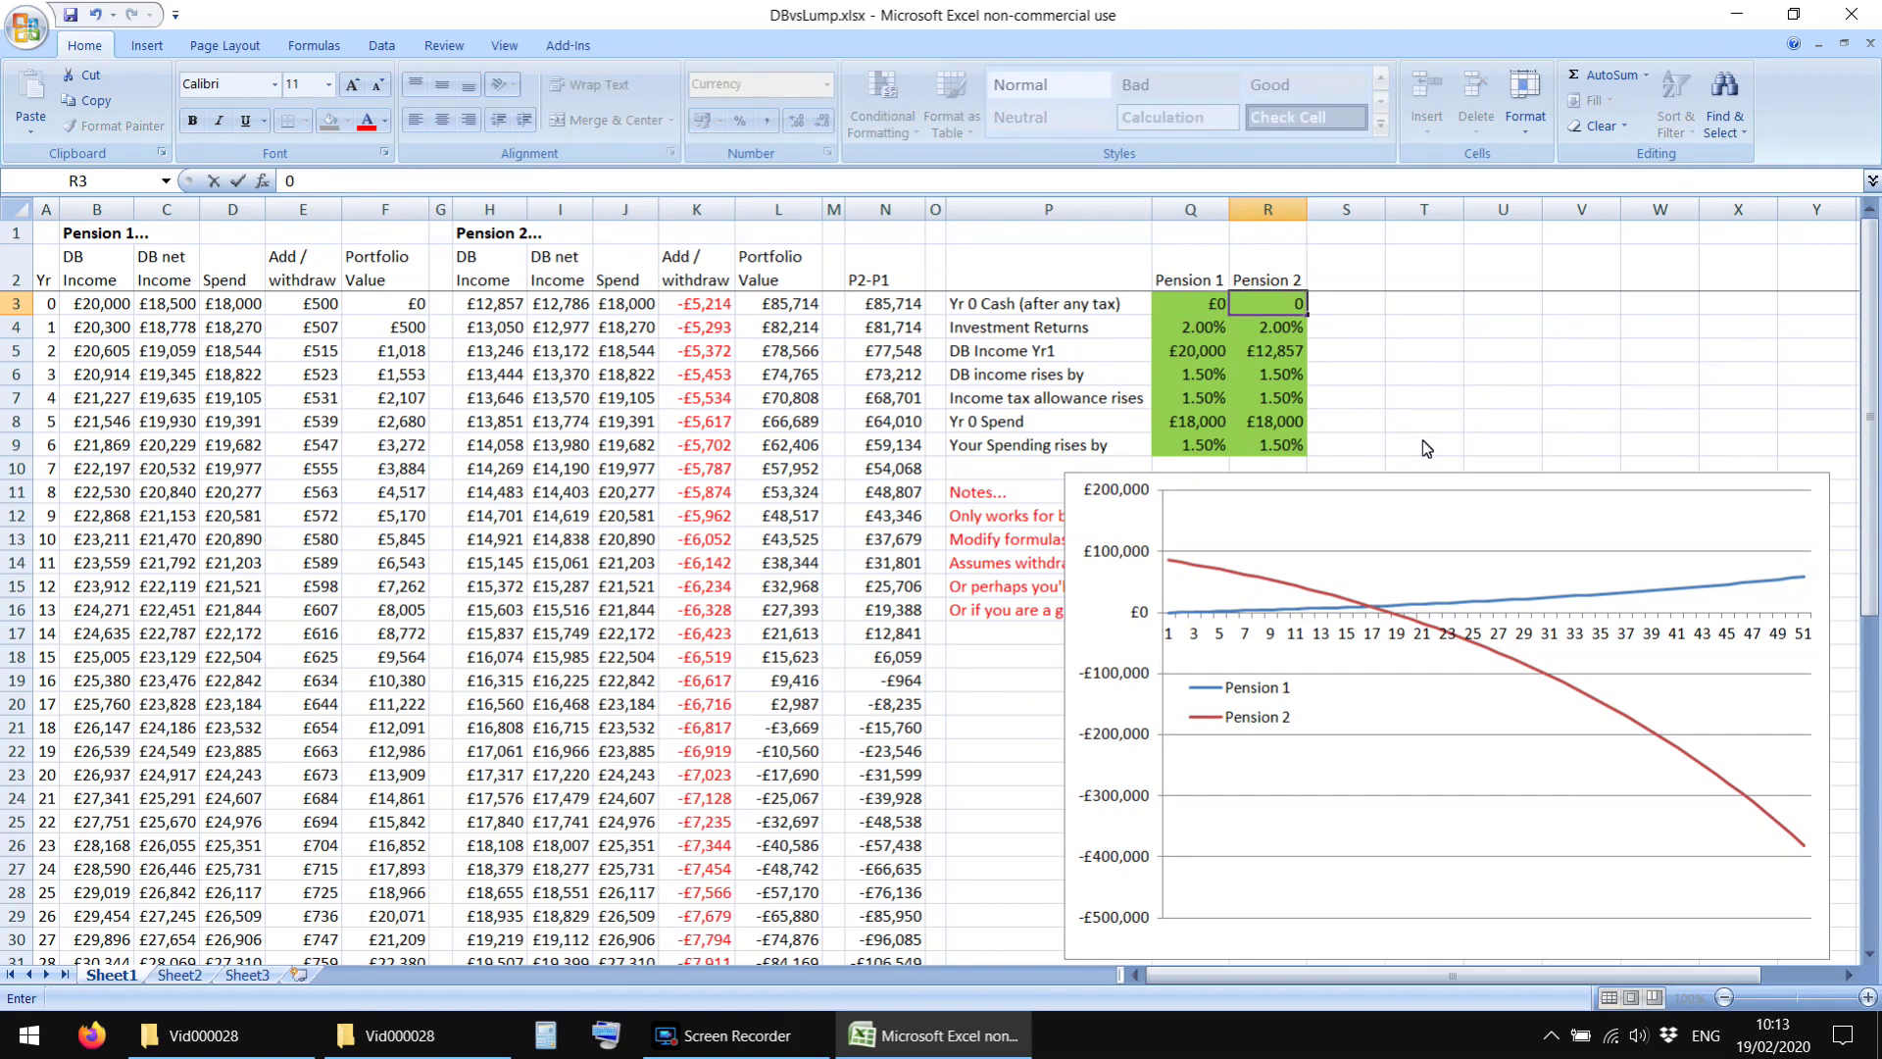
key(Return)
key(Up)
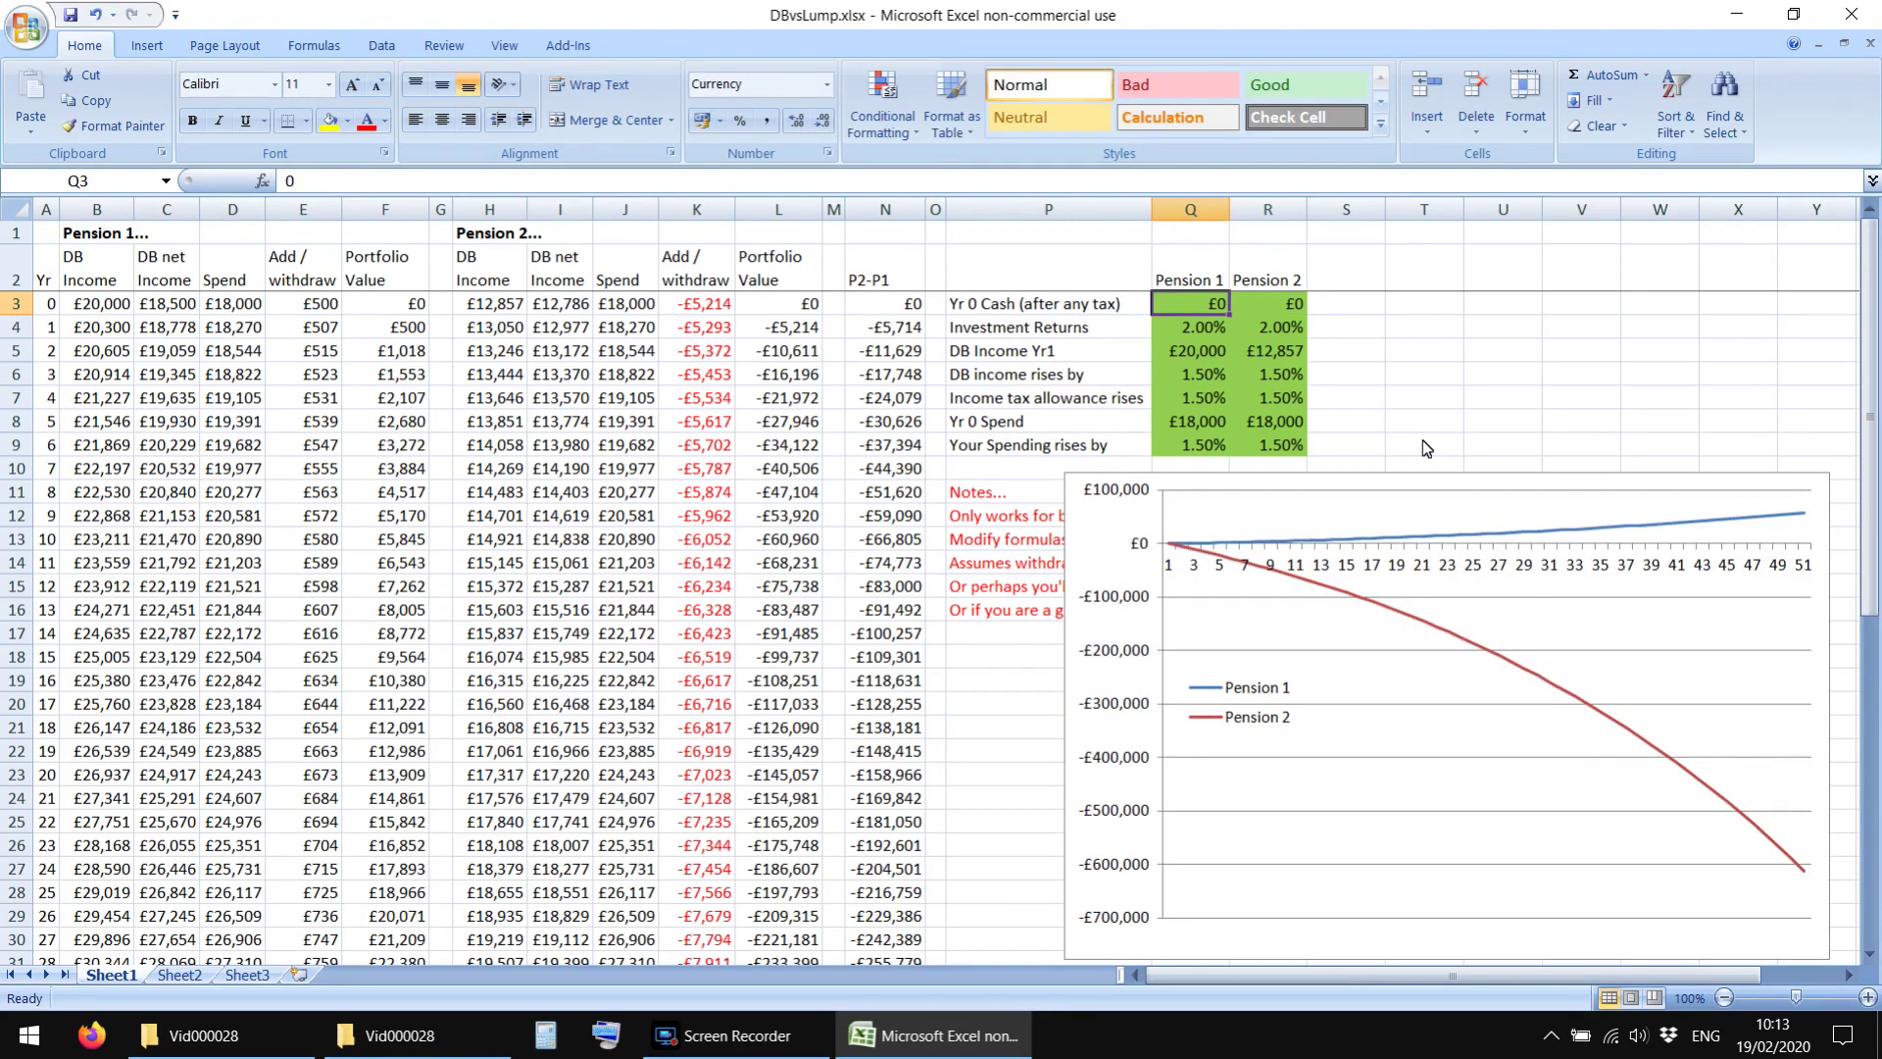
key(Right)
key(Down)
key(Down)
key(Left)
key(Right)
key(Down)
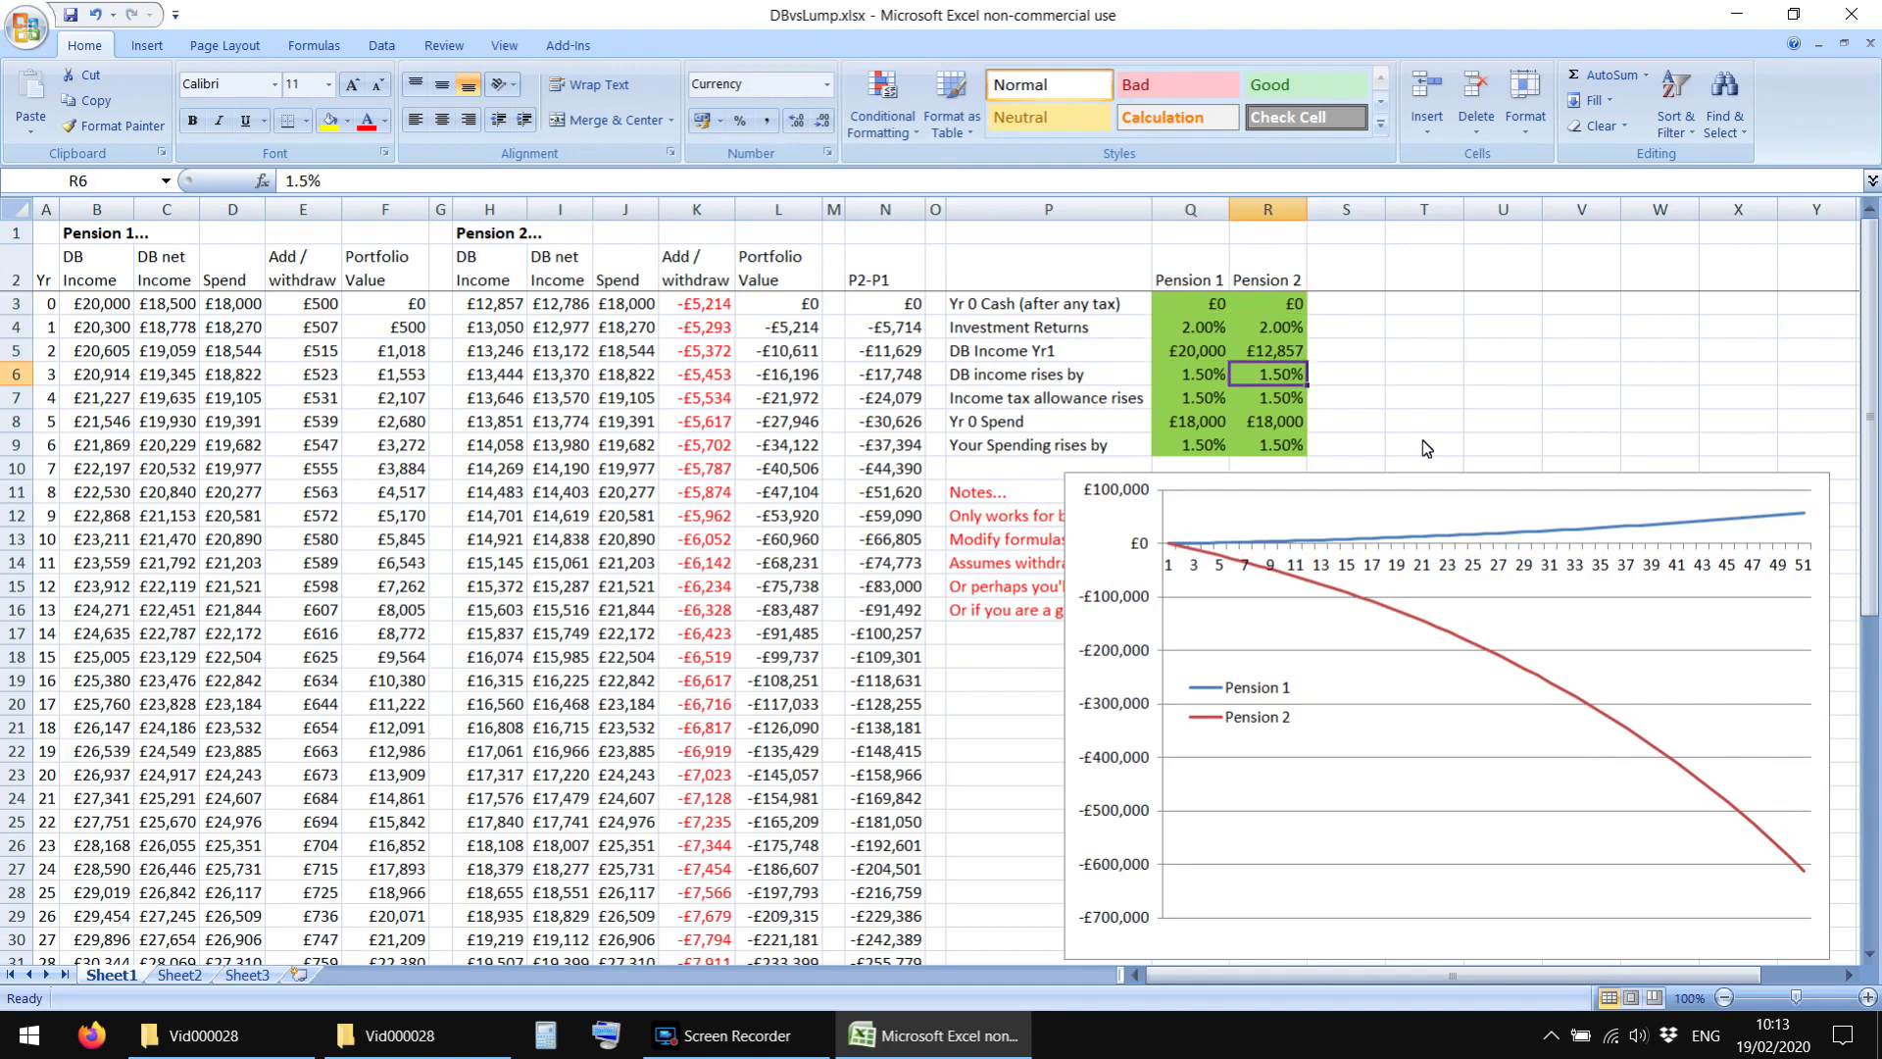
key(Up)
text(20000)
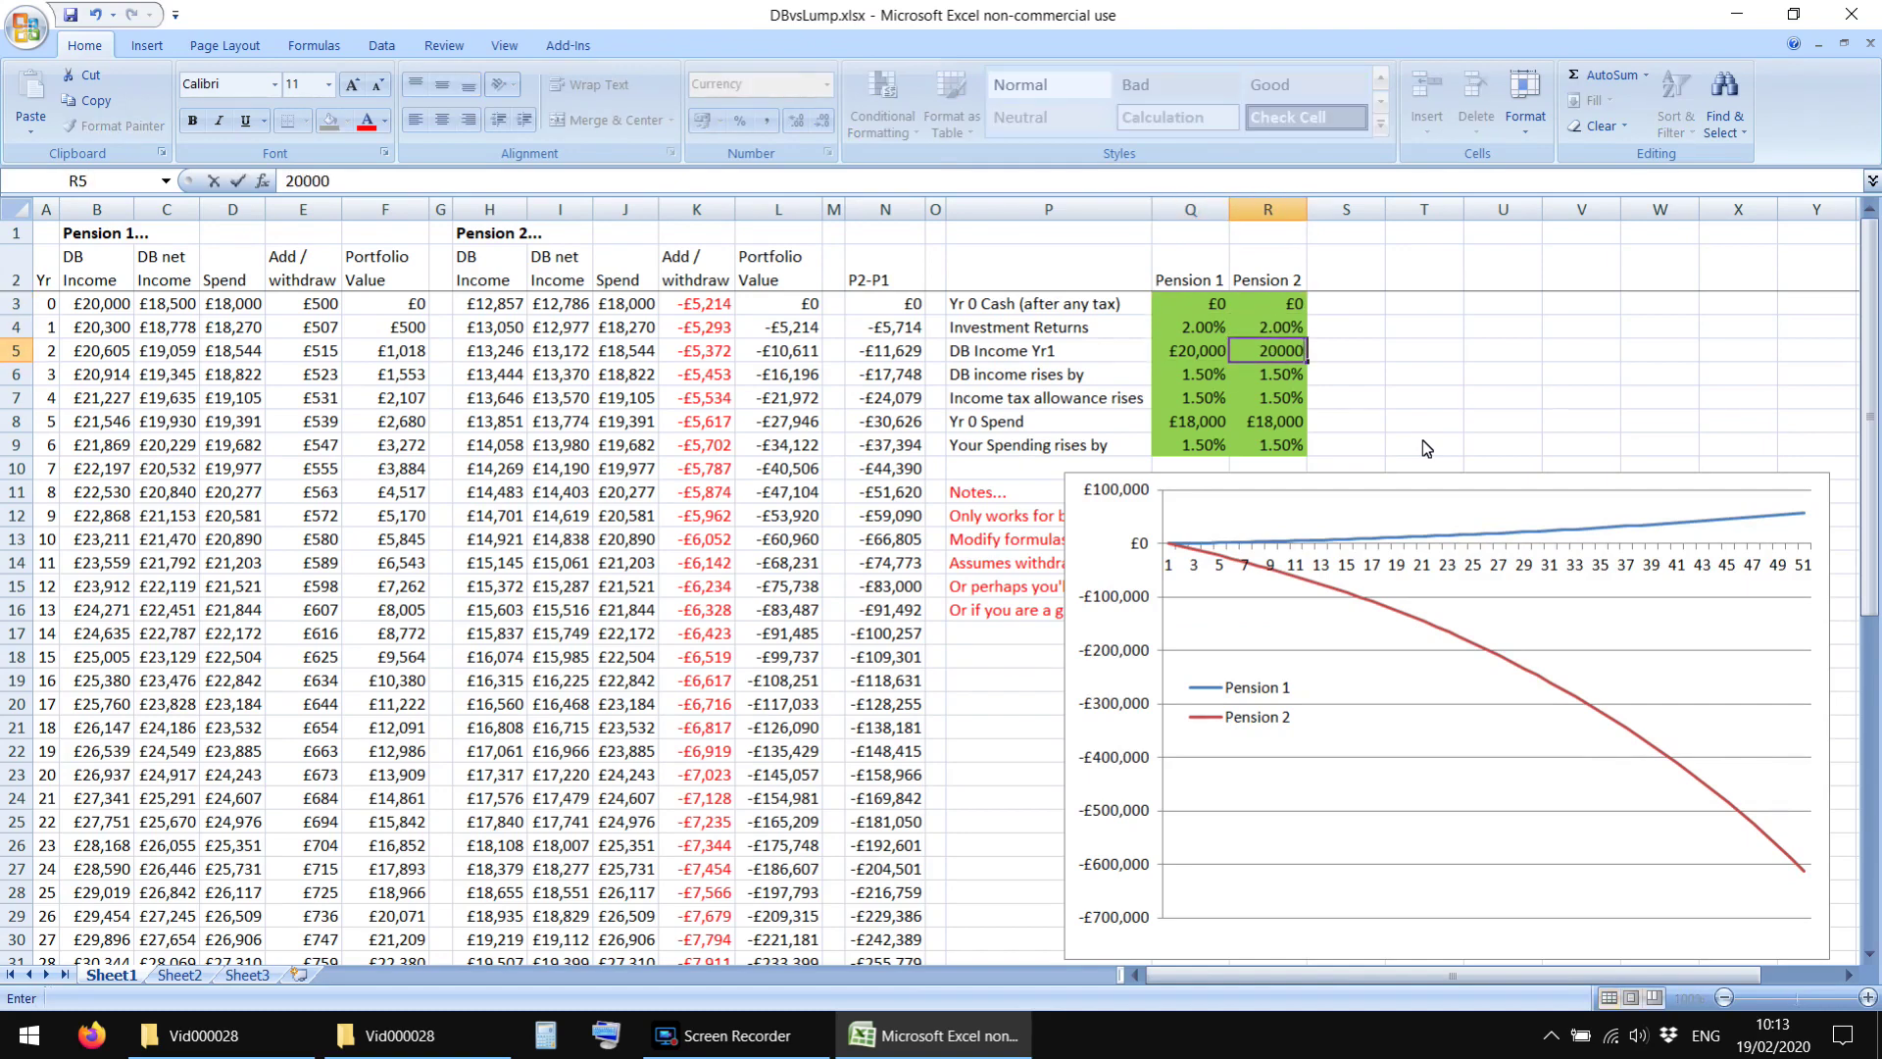
key(Return)
Step: Select the DB Income Yr1 row and review the DB income growth rates
key(Up)
key(Left)
key(Left)
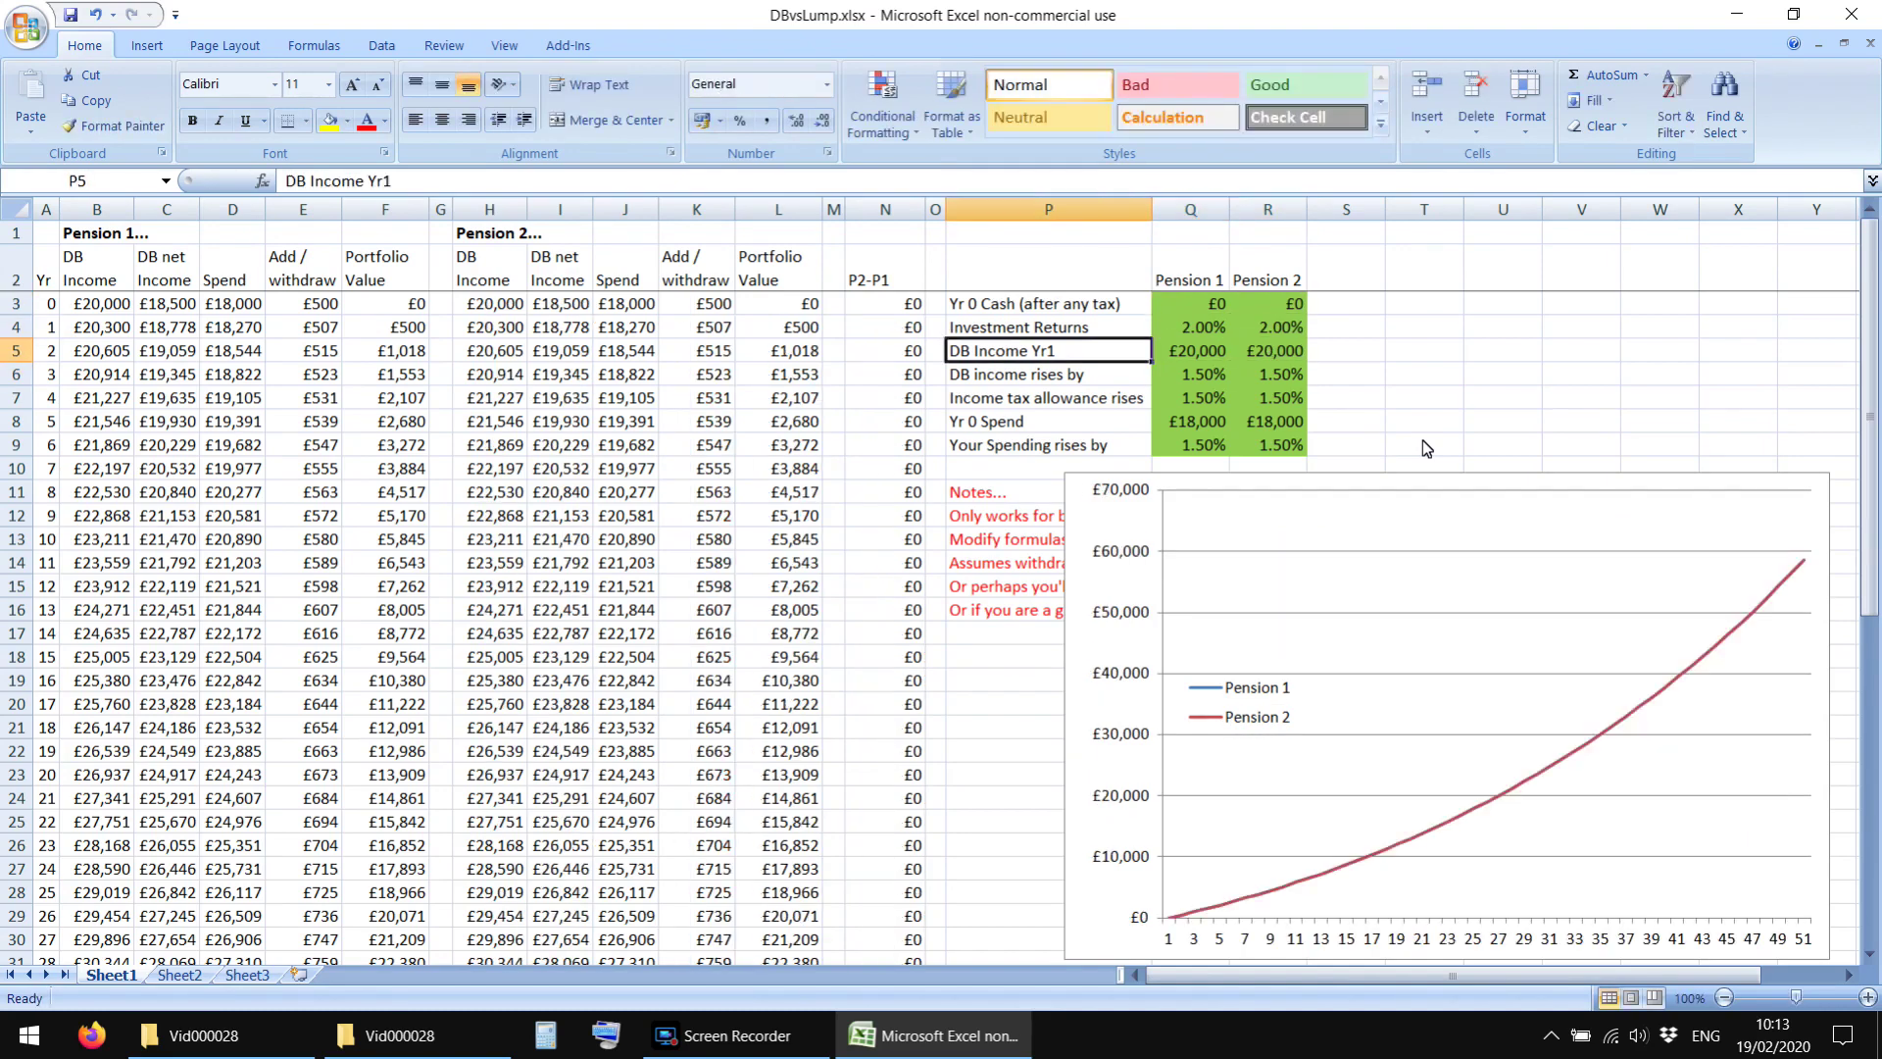
key(shift+Right)
key(shift+Right)
key(Down)
key(Right)
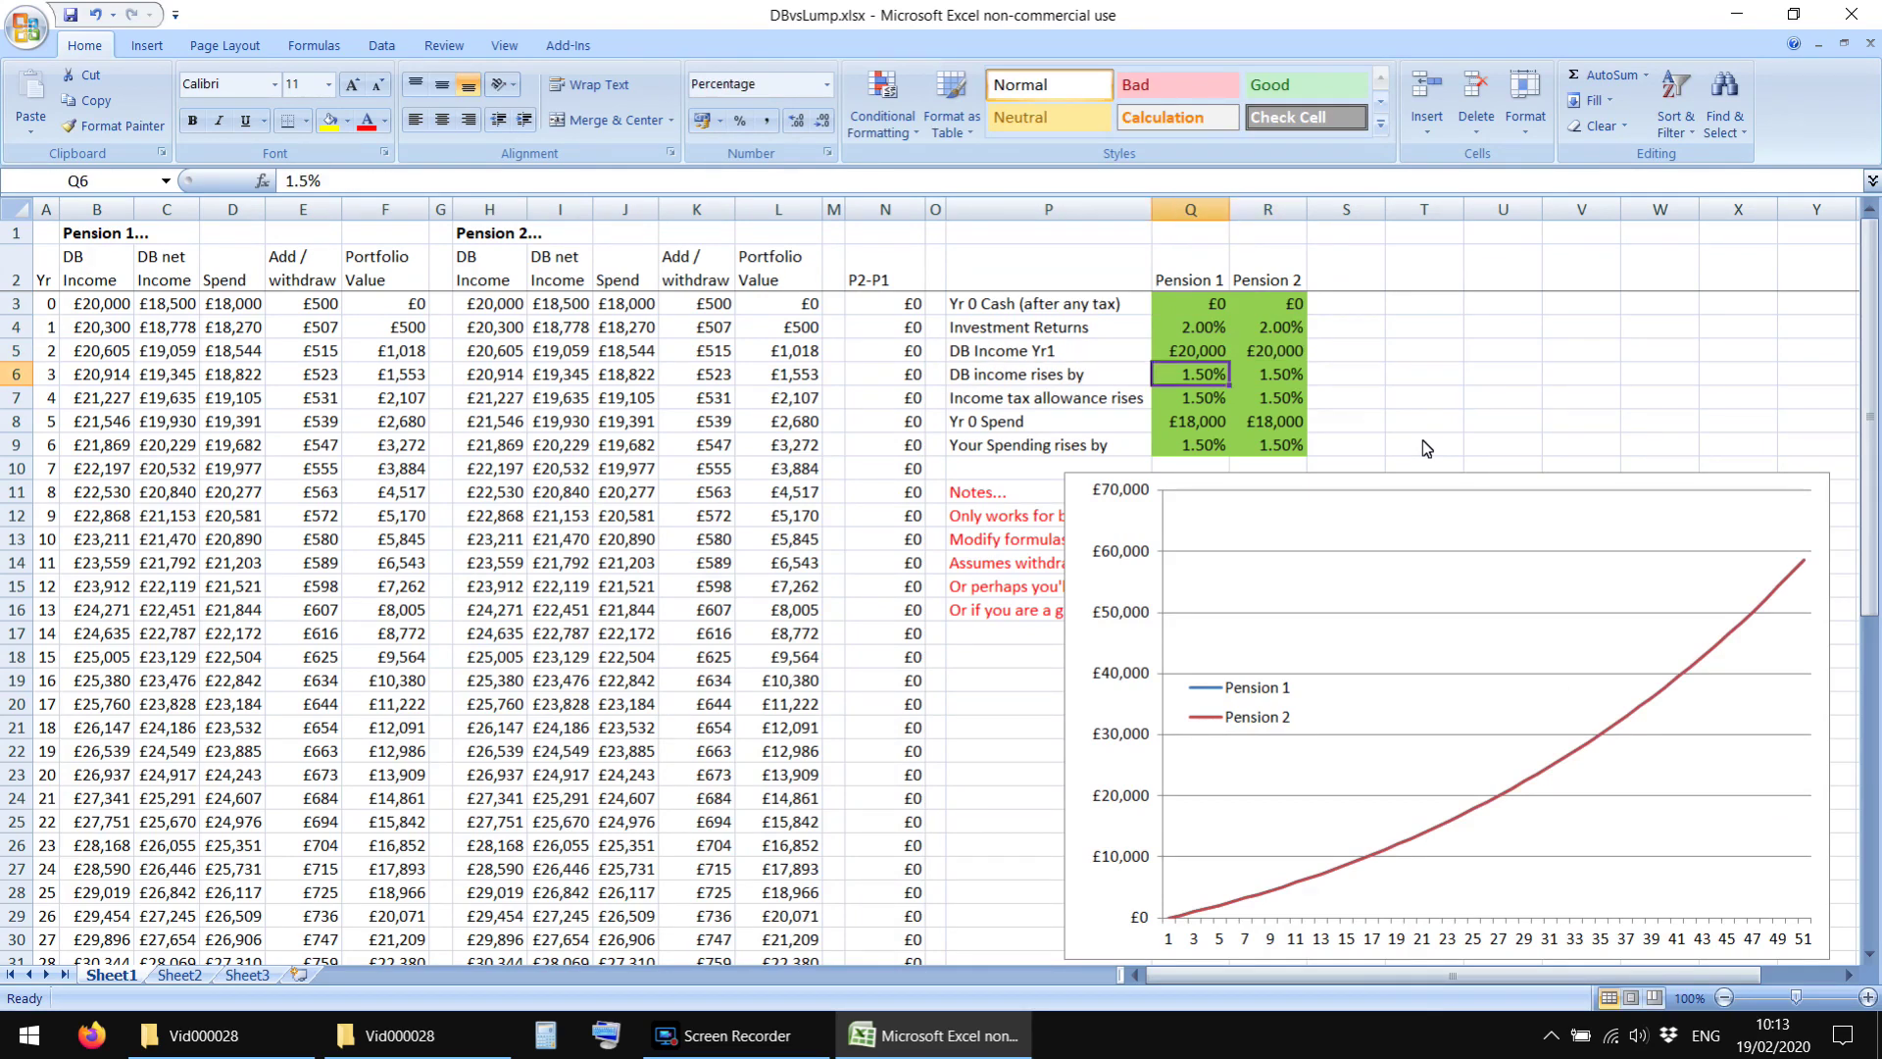
key(Up)
key(Right)
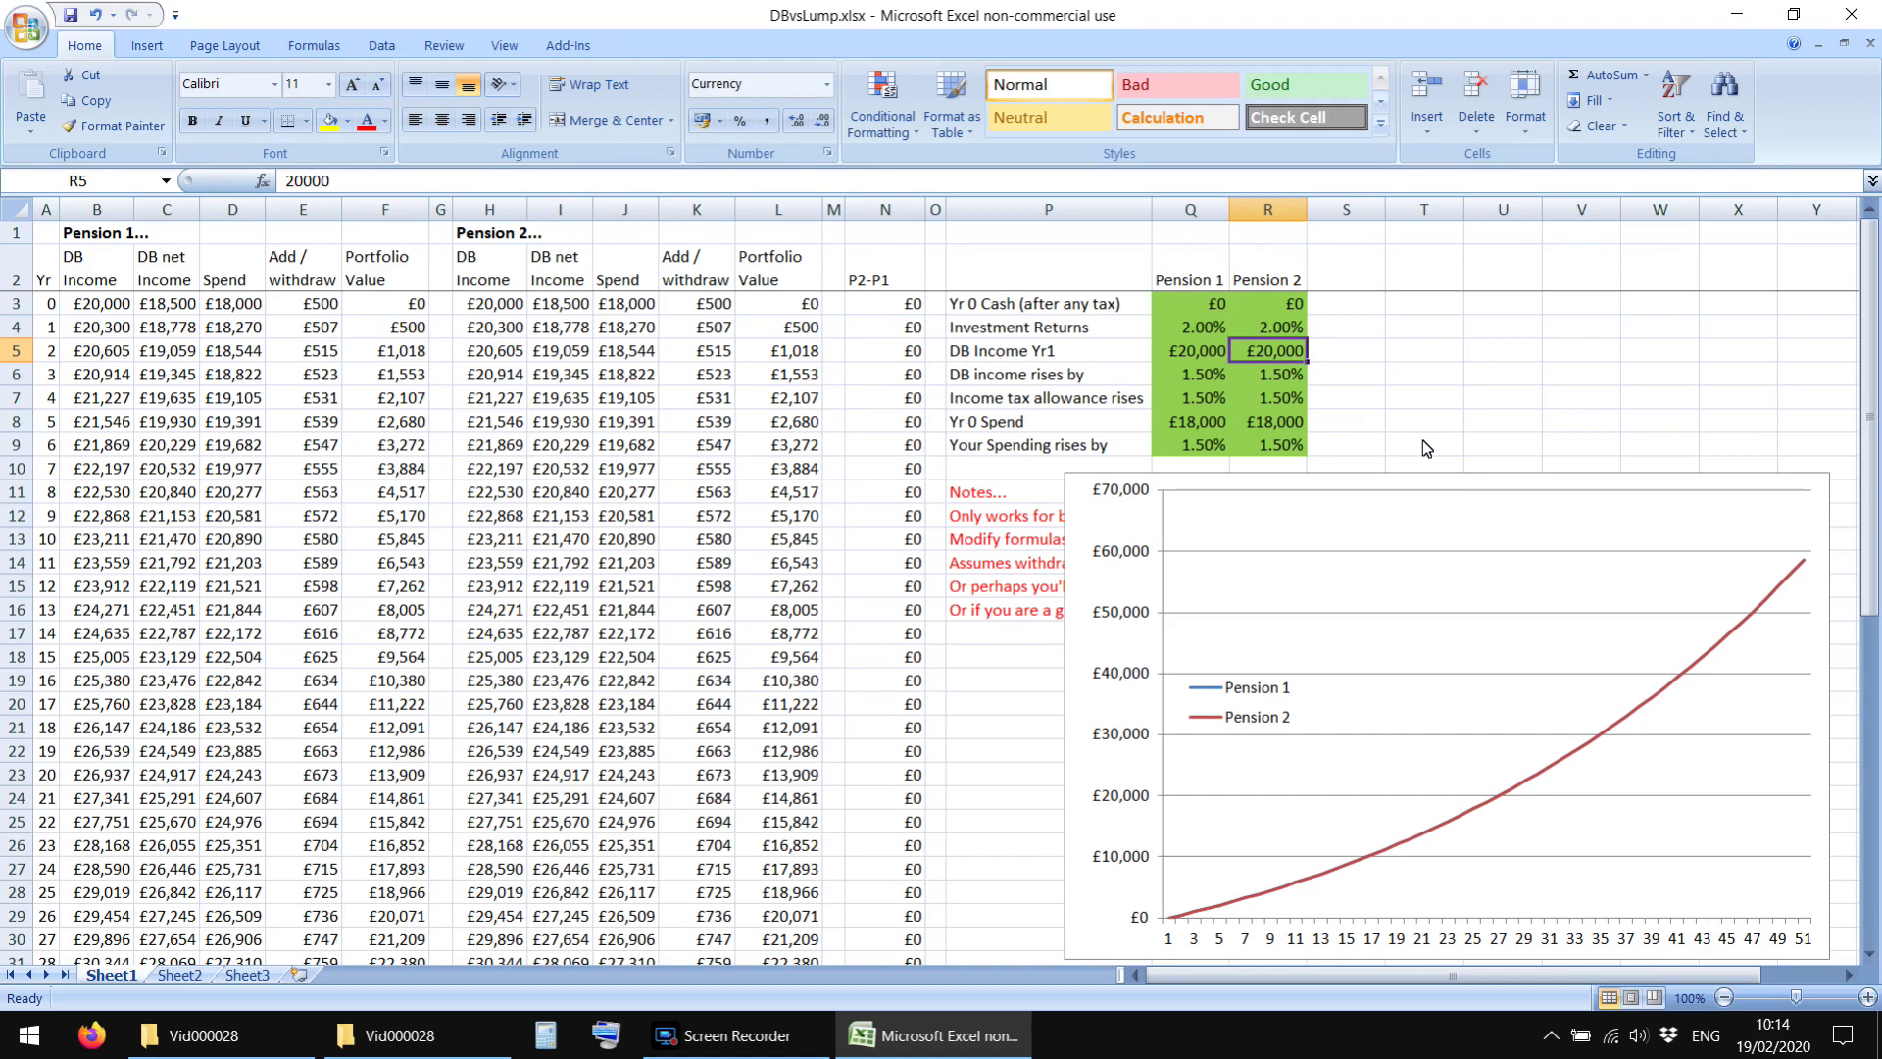
key(Down)
key(Left)
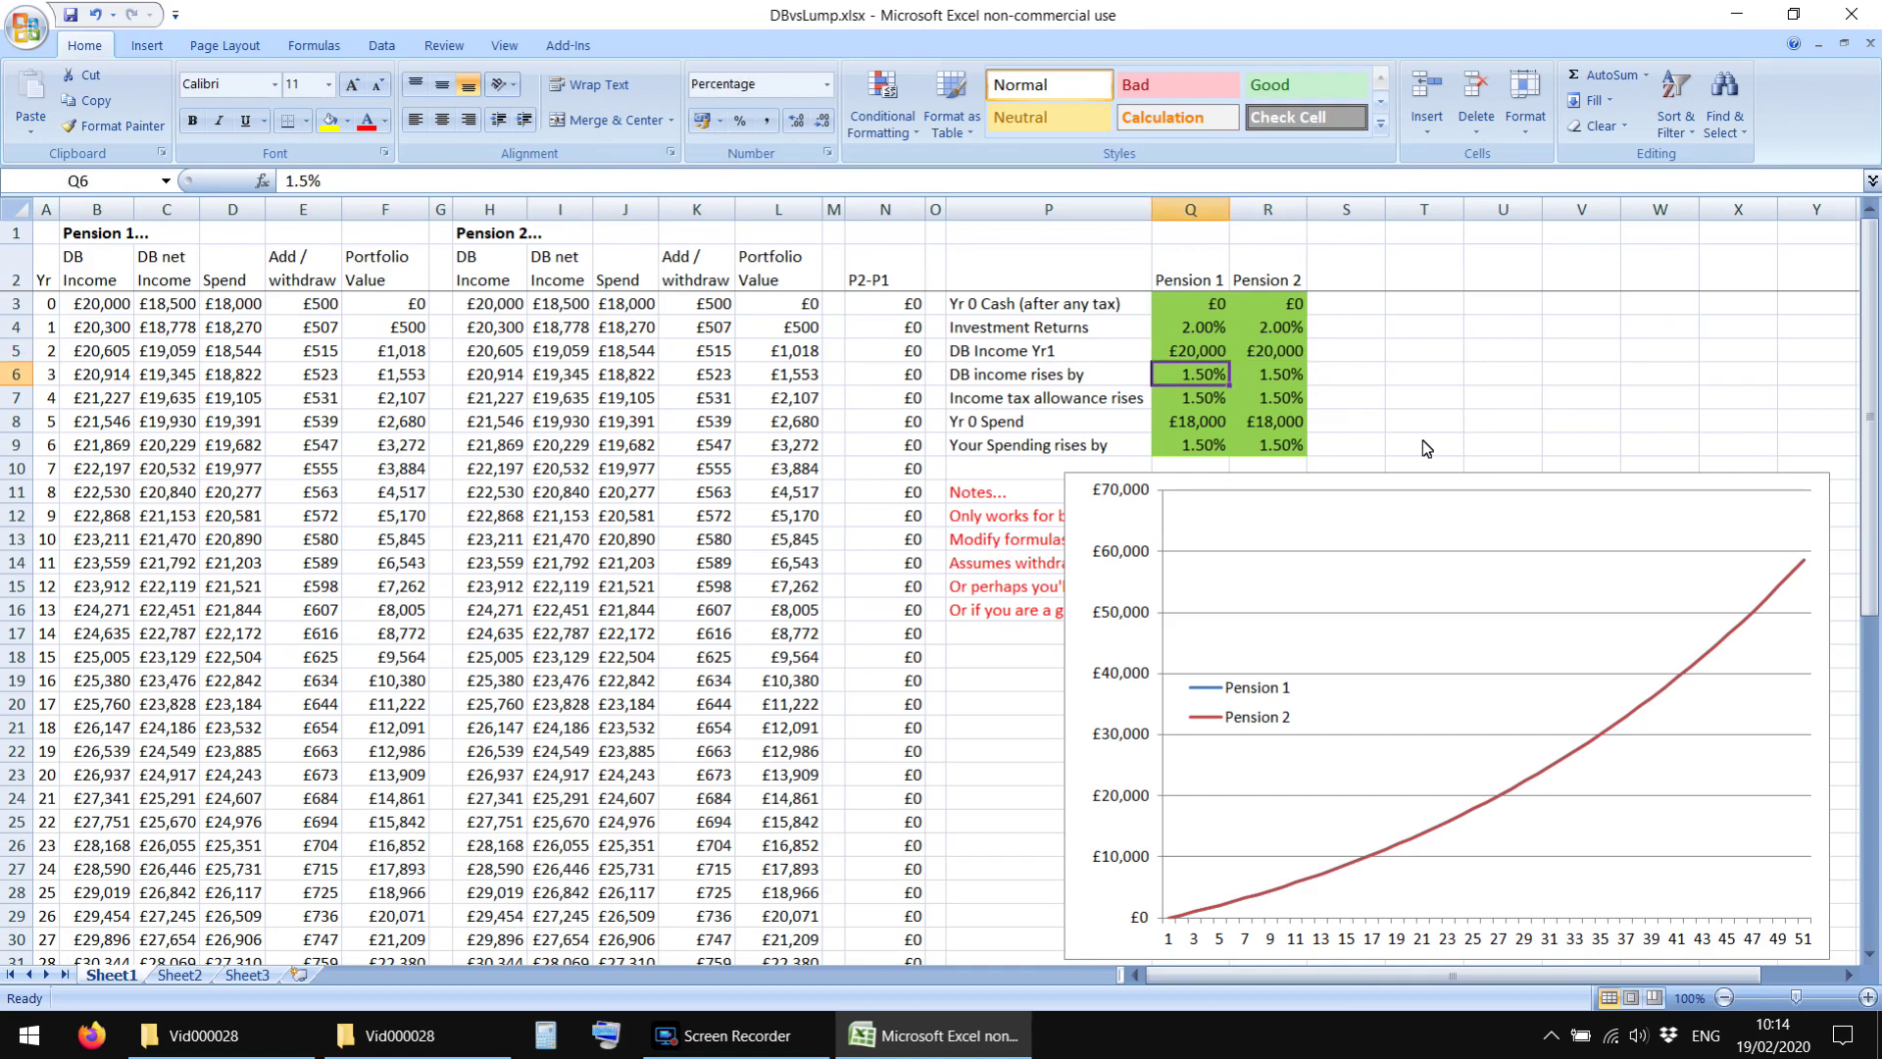
Step: Compare the two DB Income Yr1 values, ending on Pension 1's first-year DB income
key(Up)
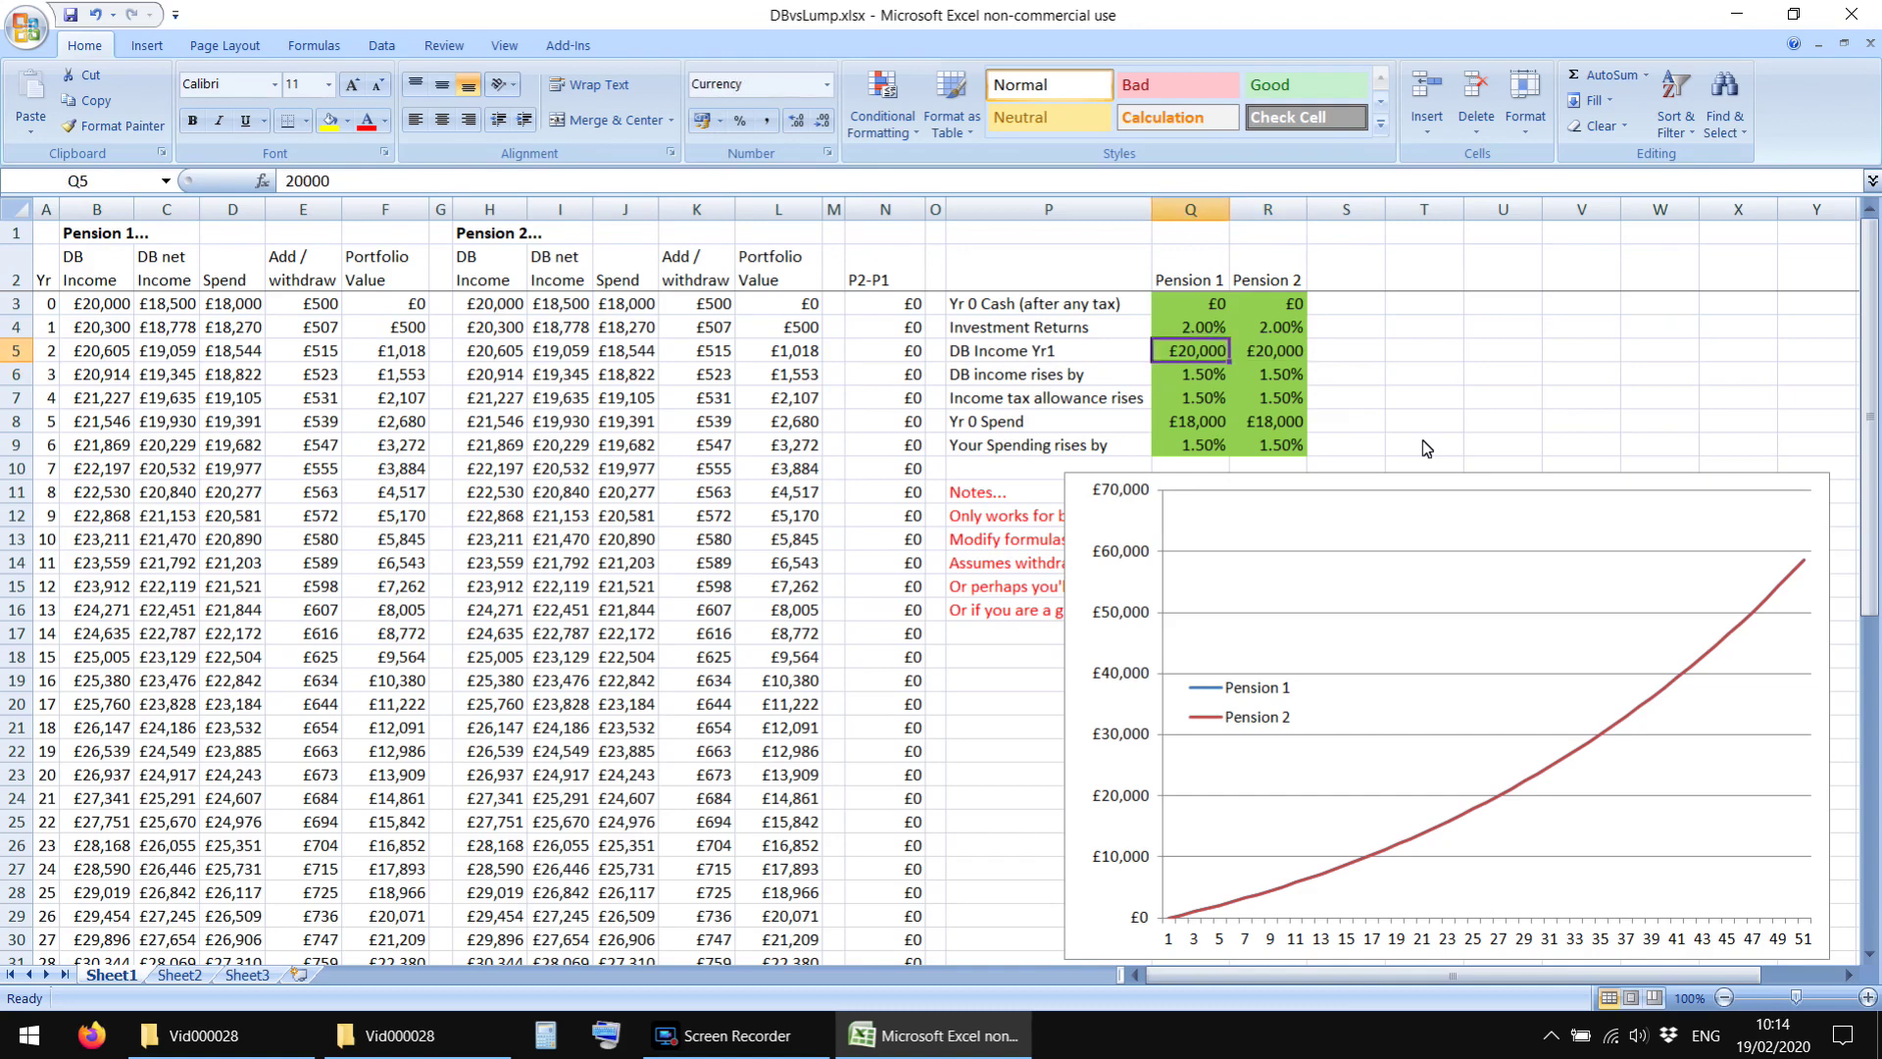
key(Right)
key(Left)
key(Right)
key(Left)
key(Right)
key(Down)
key(Up)
key(Left)
Step: Enter £18,000 for Pension 1's first-year DB income and 0% DB income growth for Pension 2
text(18)
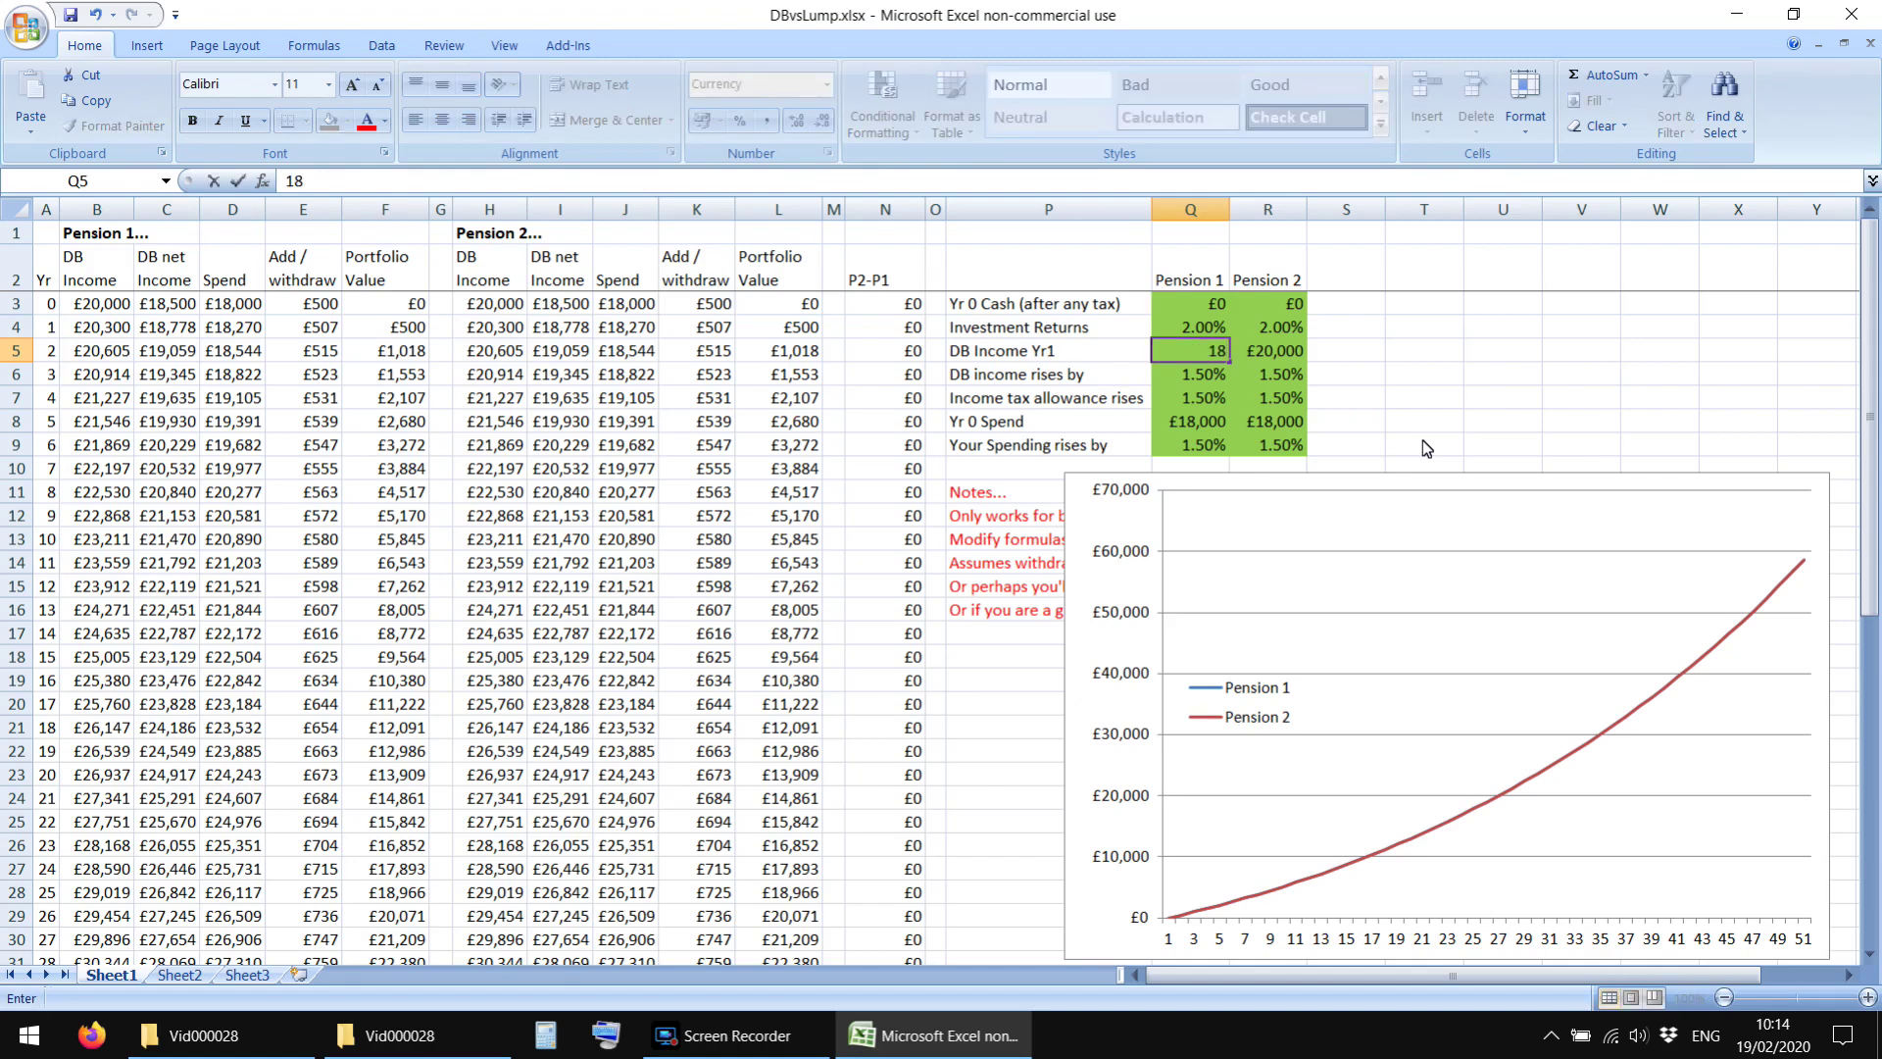
text(000)
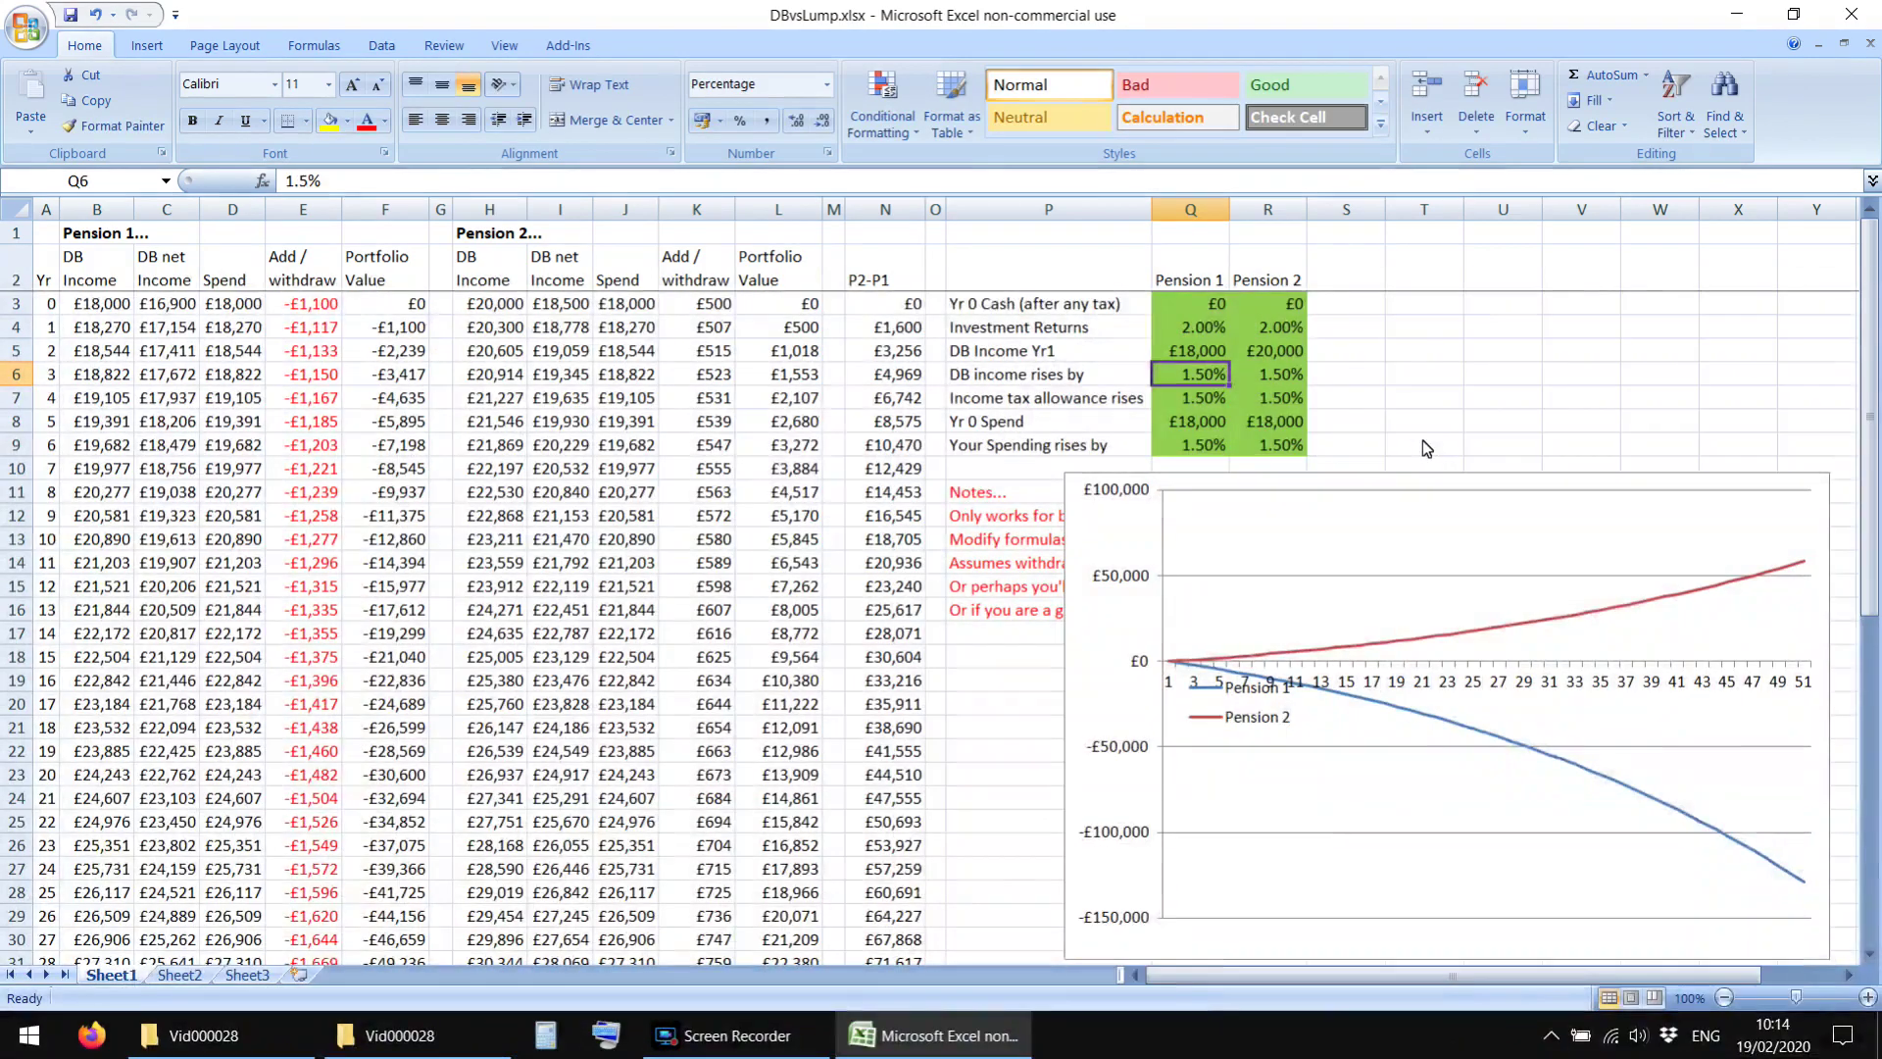
key(shift+Left)
key(shift+Right)
key(shift+Right)
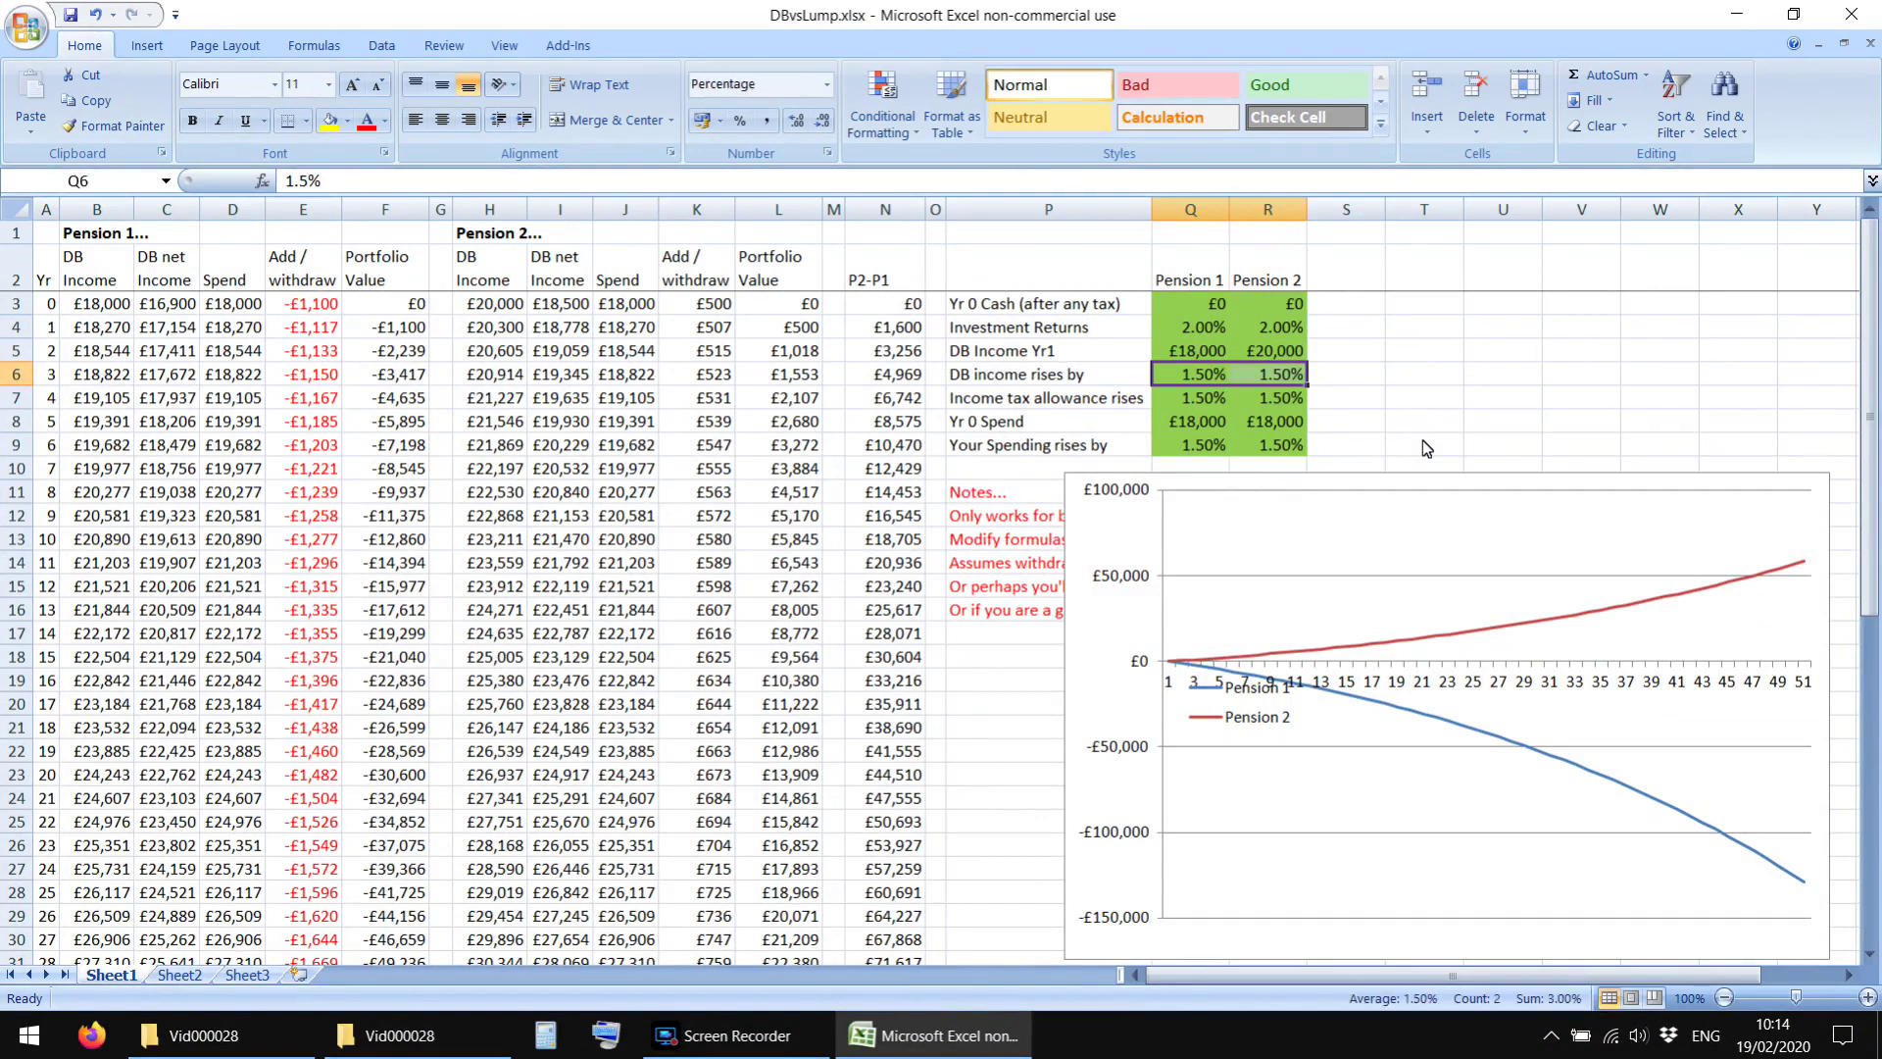
key(Up)
key(Right)
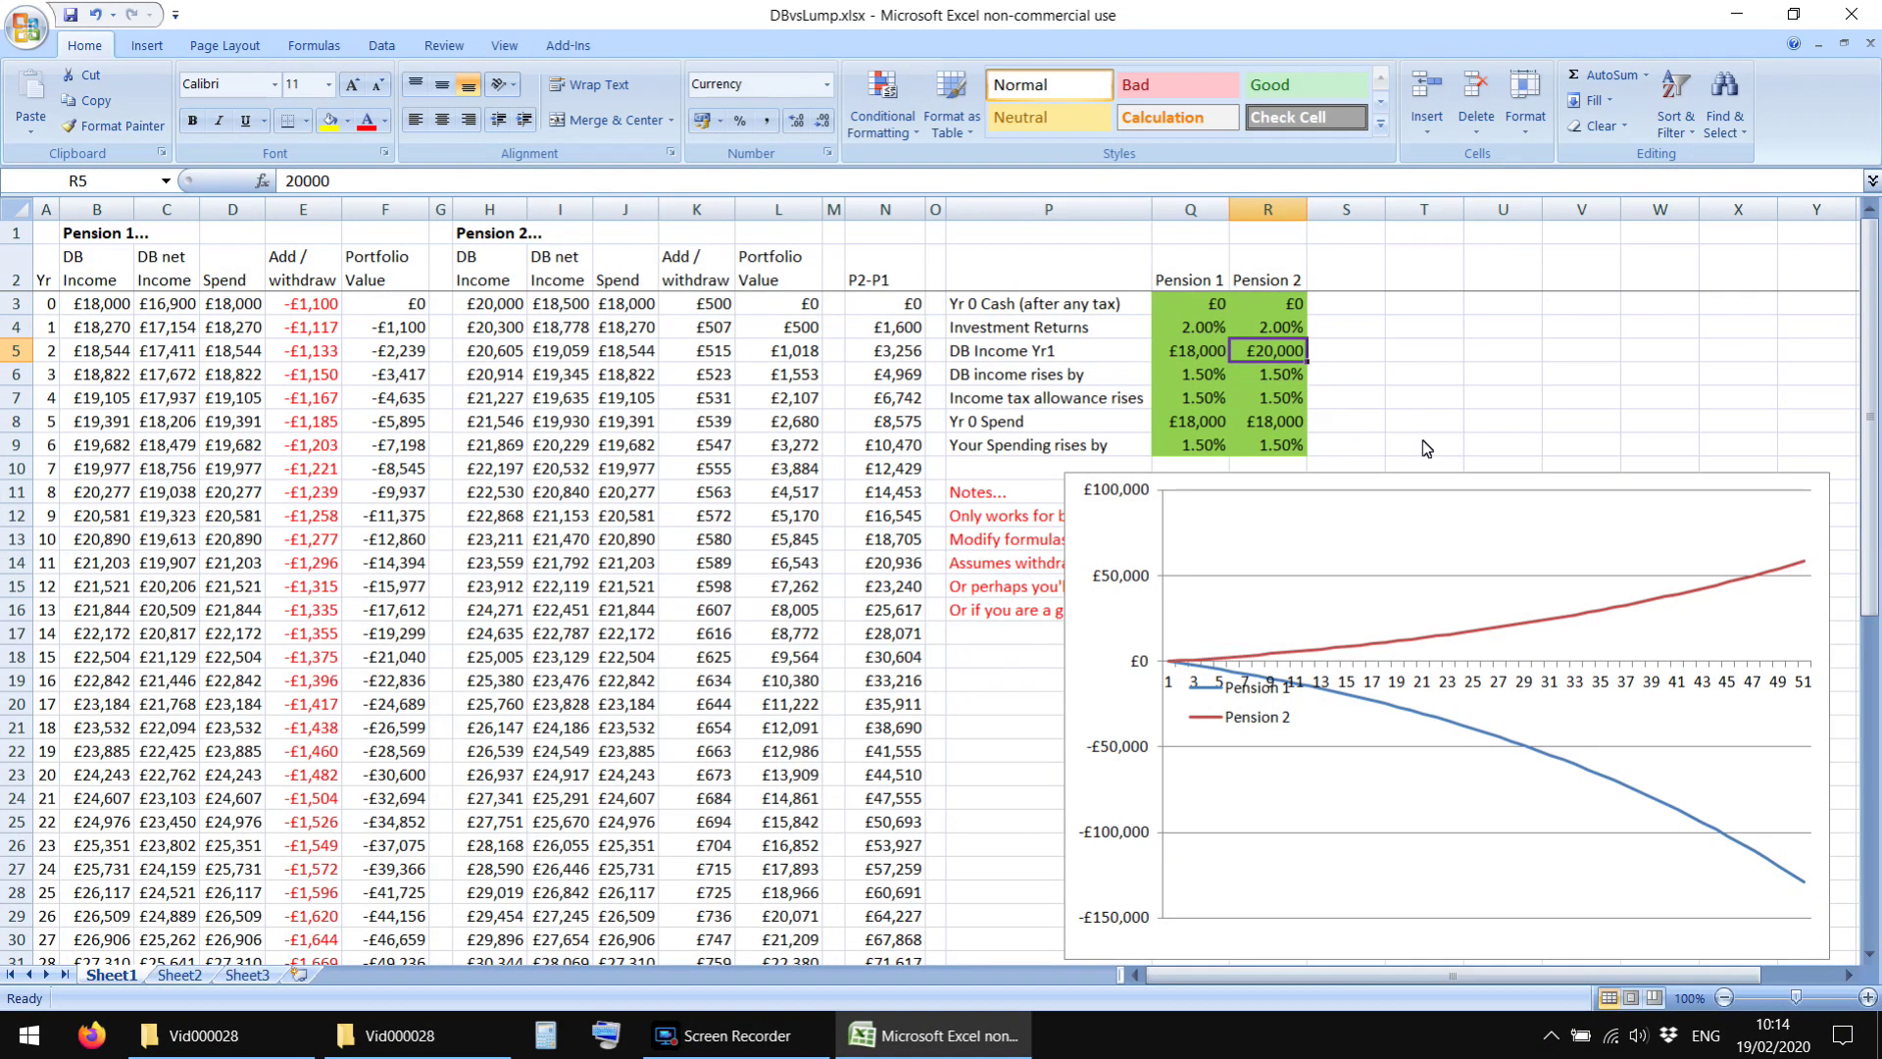
key(Down)
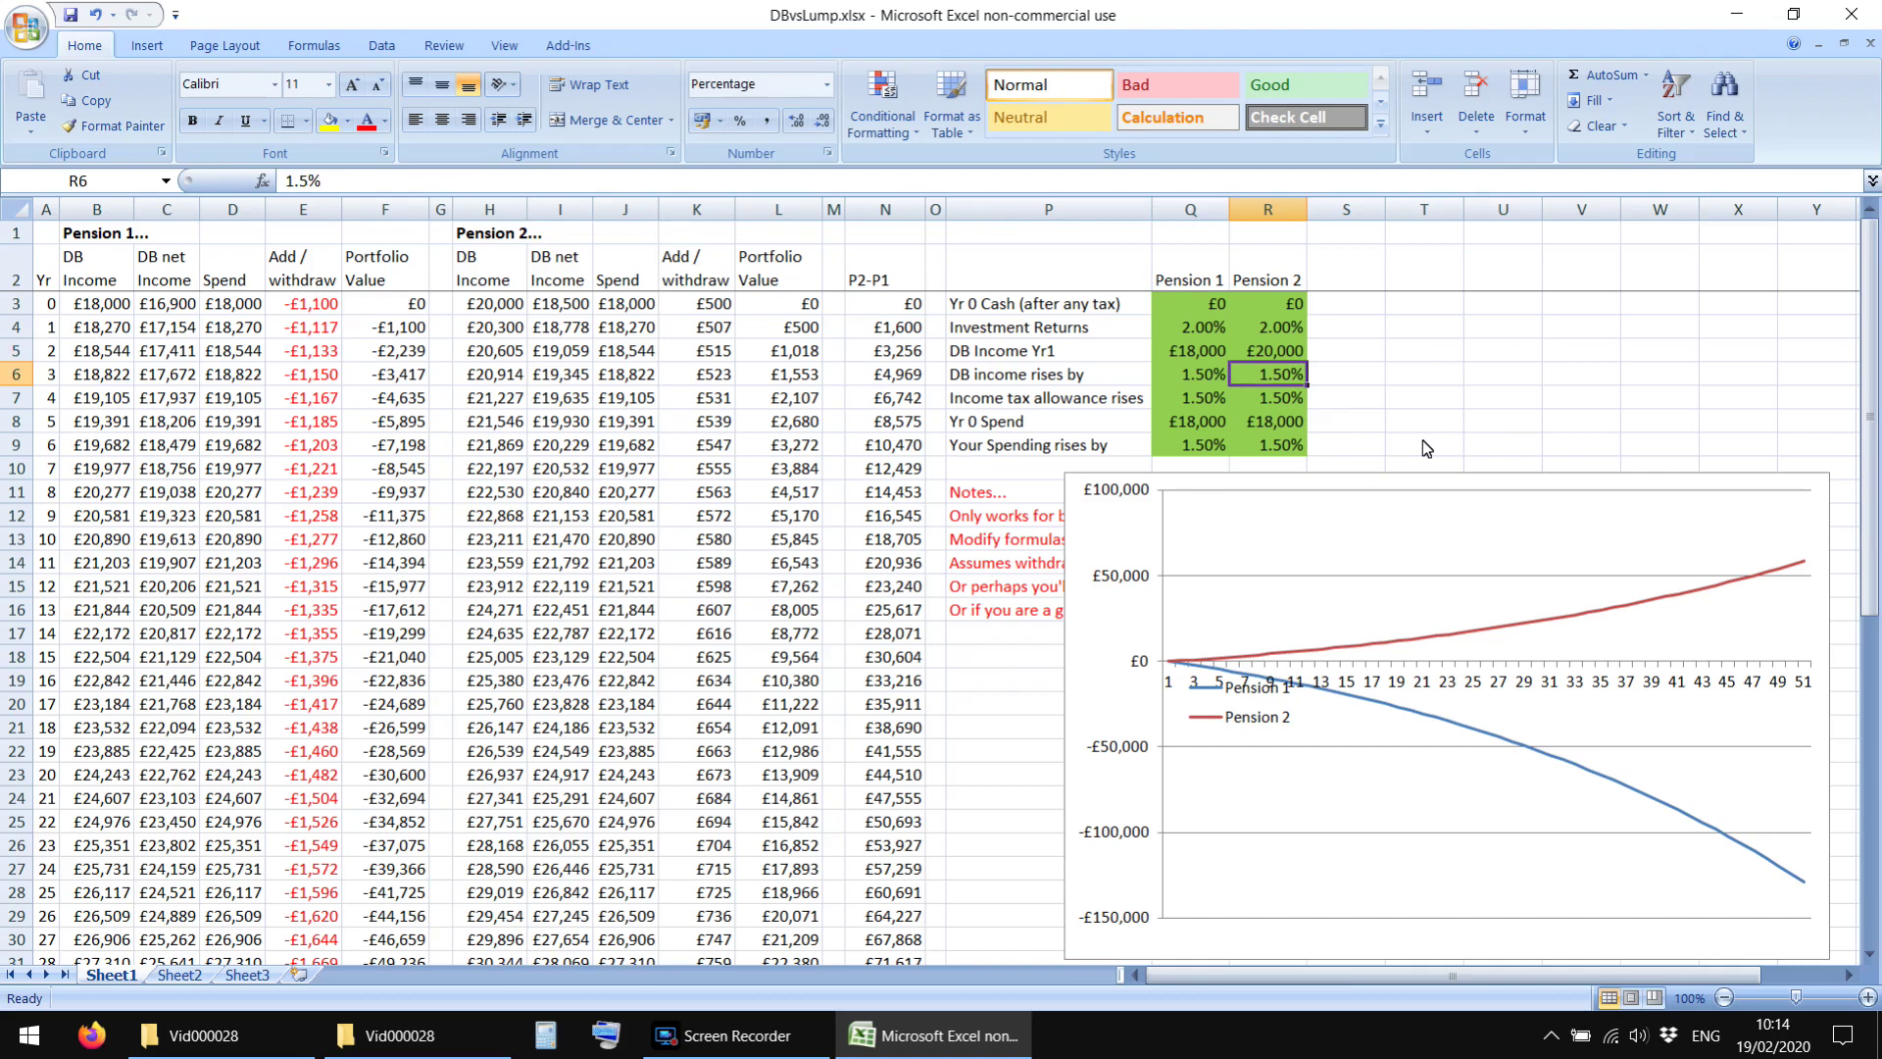
text(0)
key(Return)
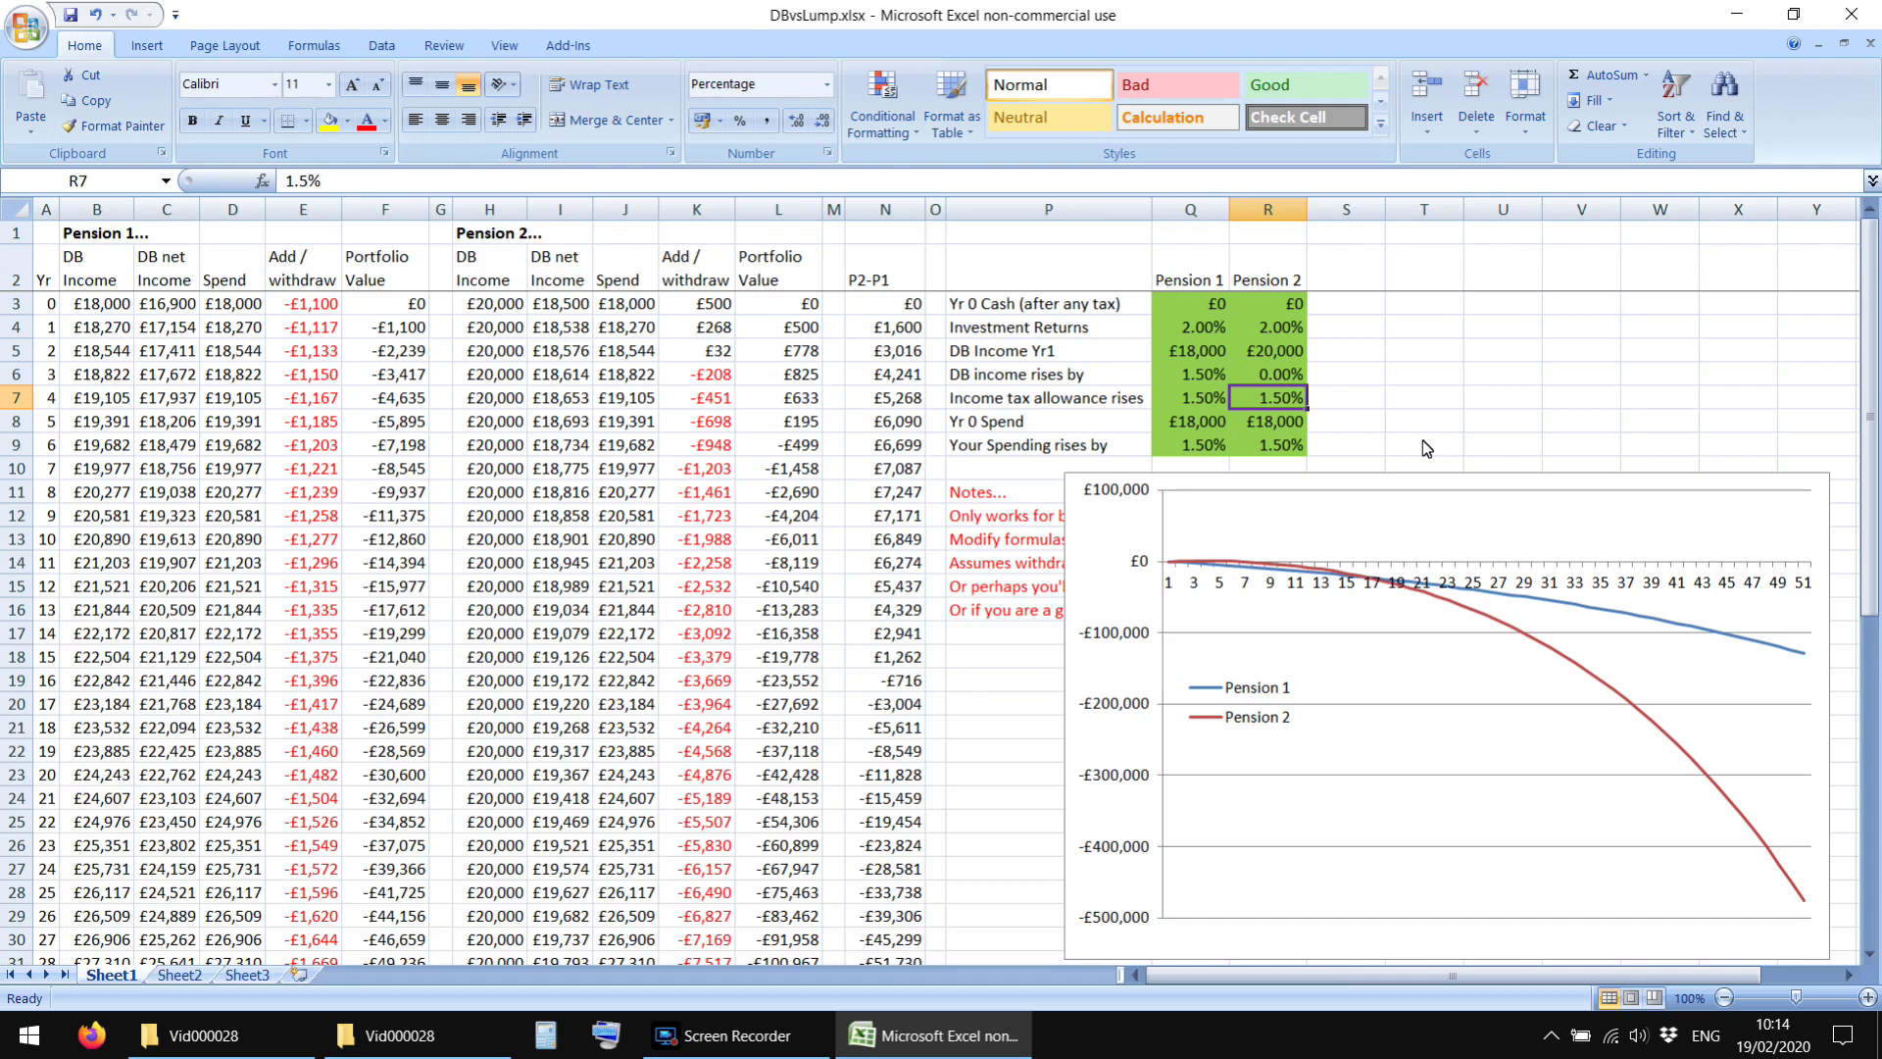
Step: Set the Year 0 spend to £16,900 for both Pension 1 and Pension 2
key(Up)
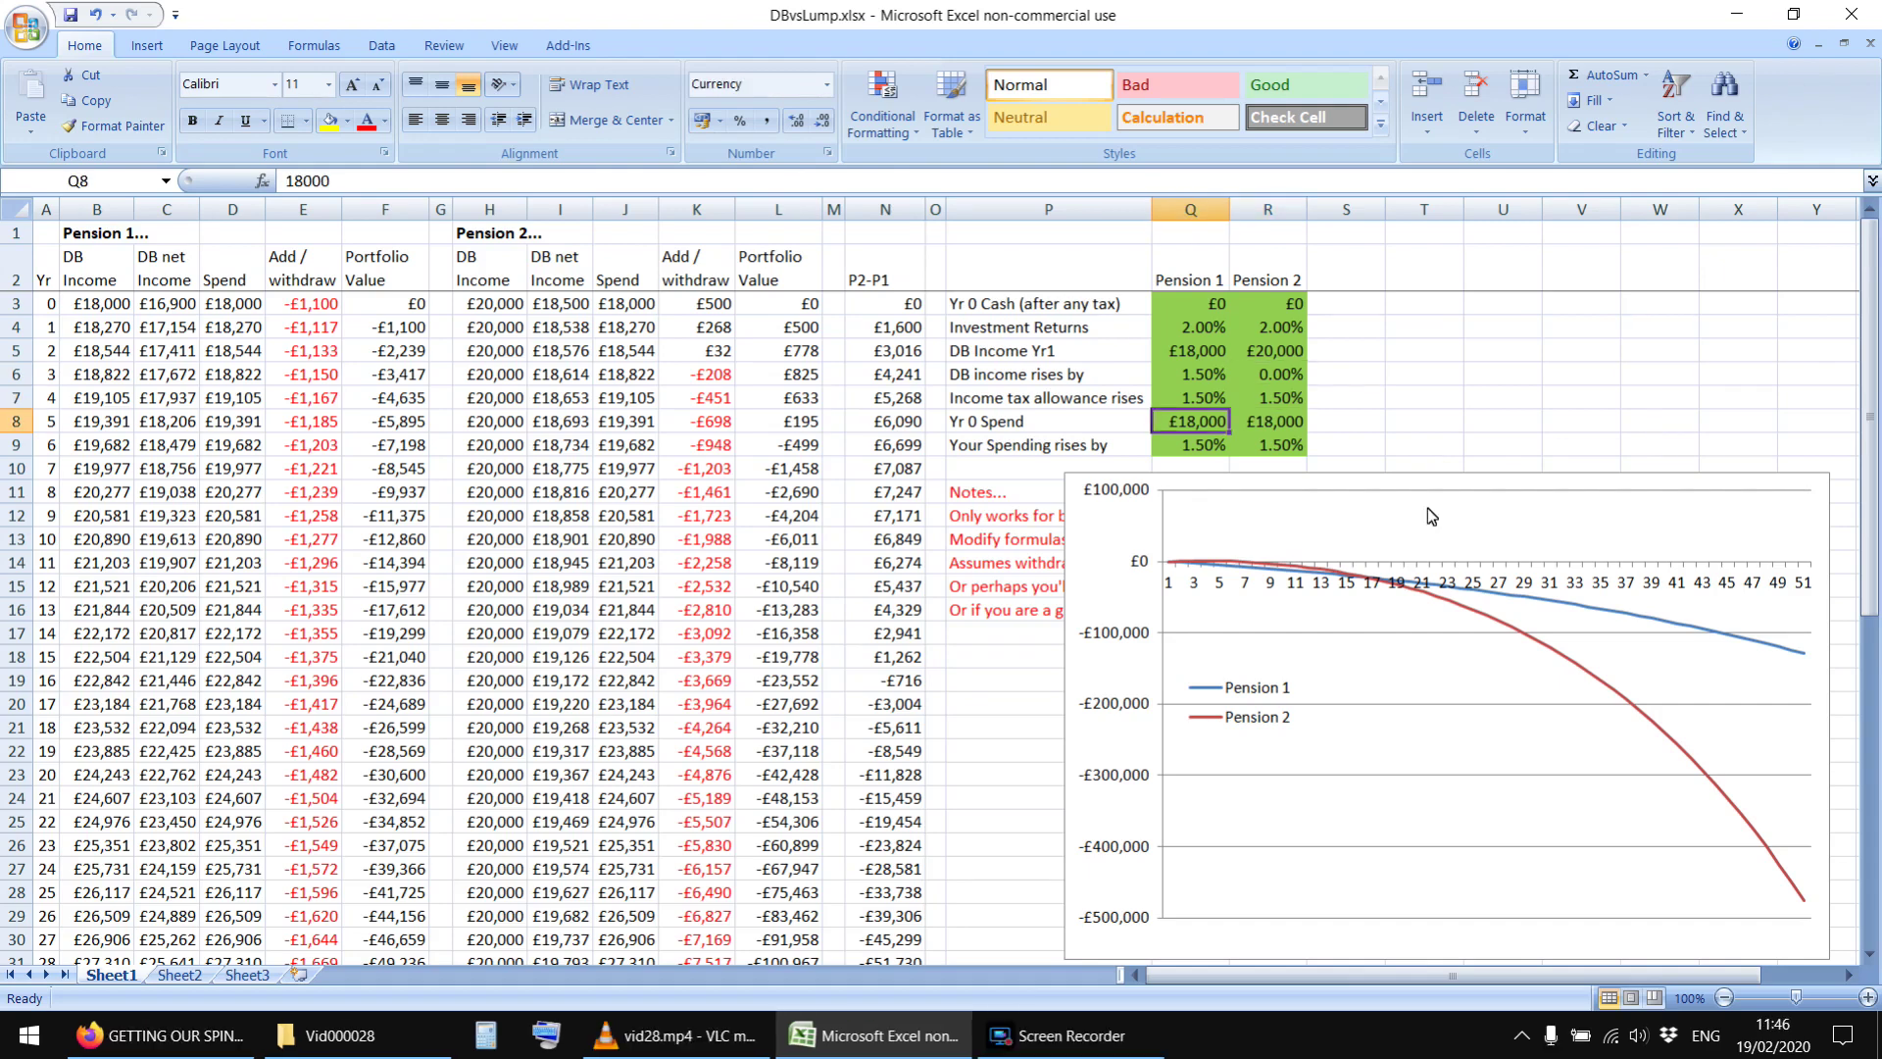
text(16)
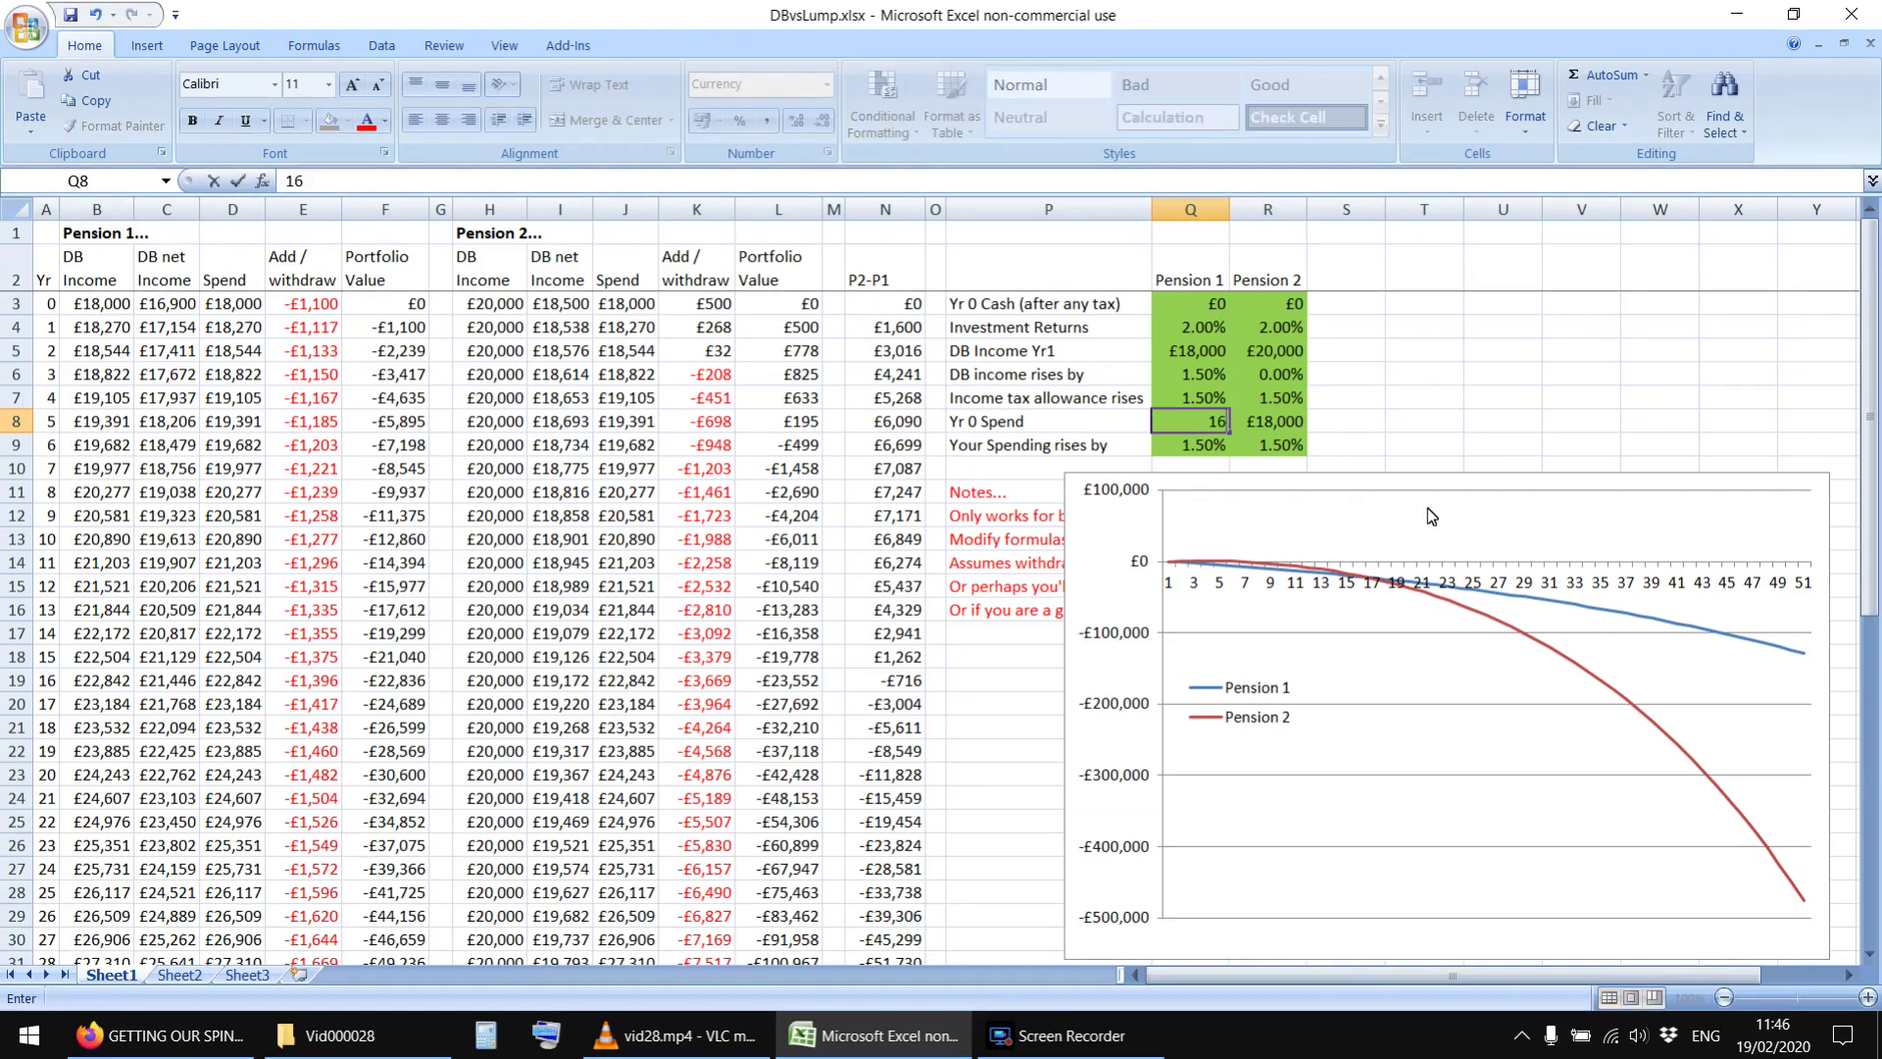
text(,900)
key(Return)
key(Up)
key(Right)
text(16,9)
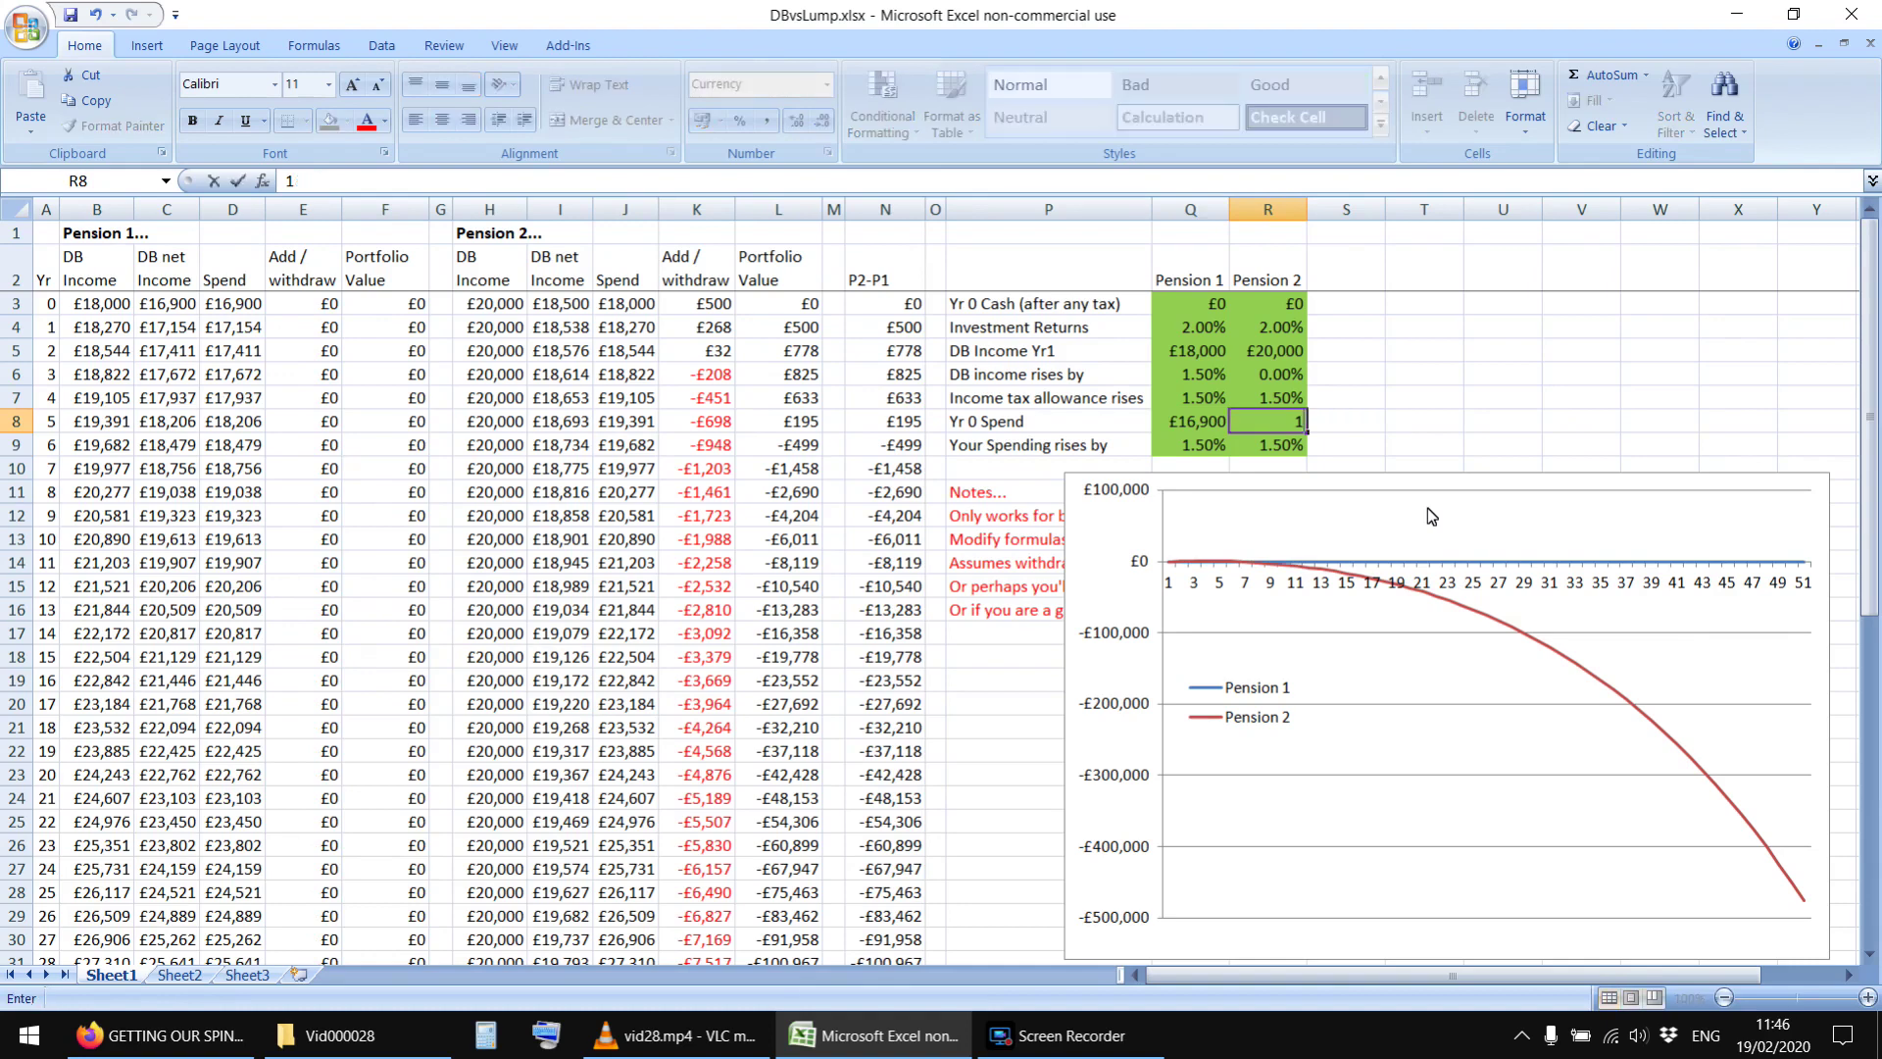
text(00)
key(Return)
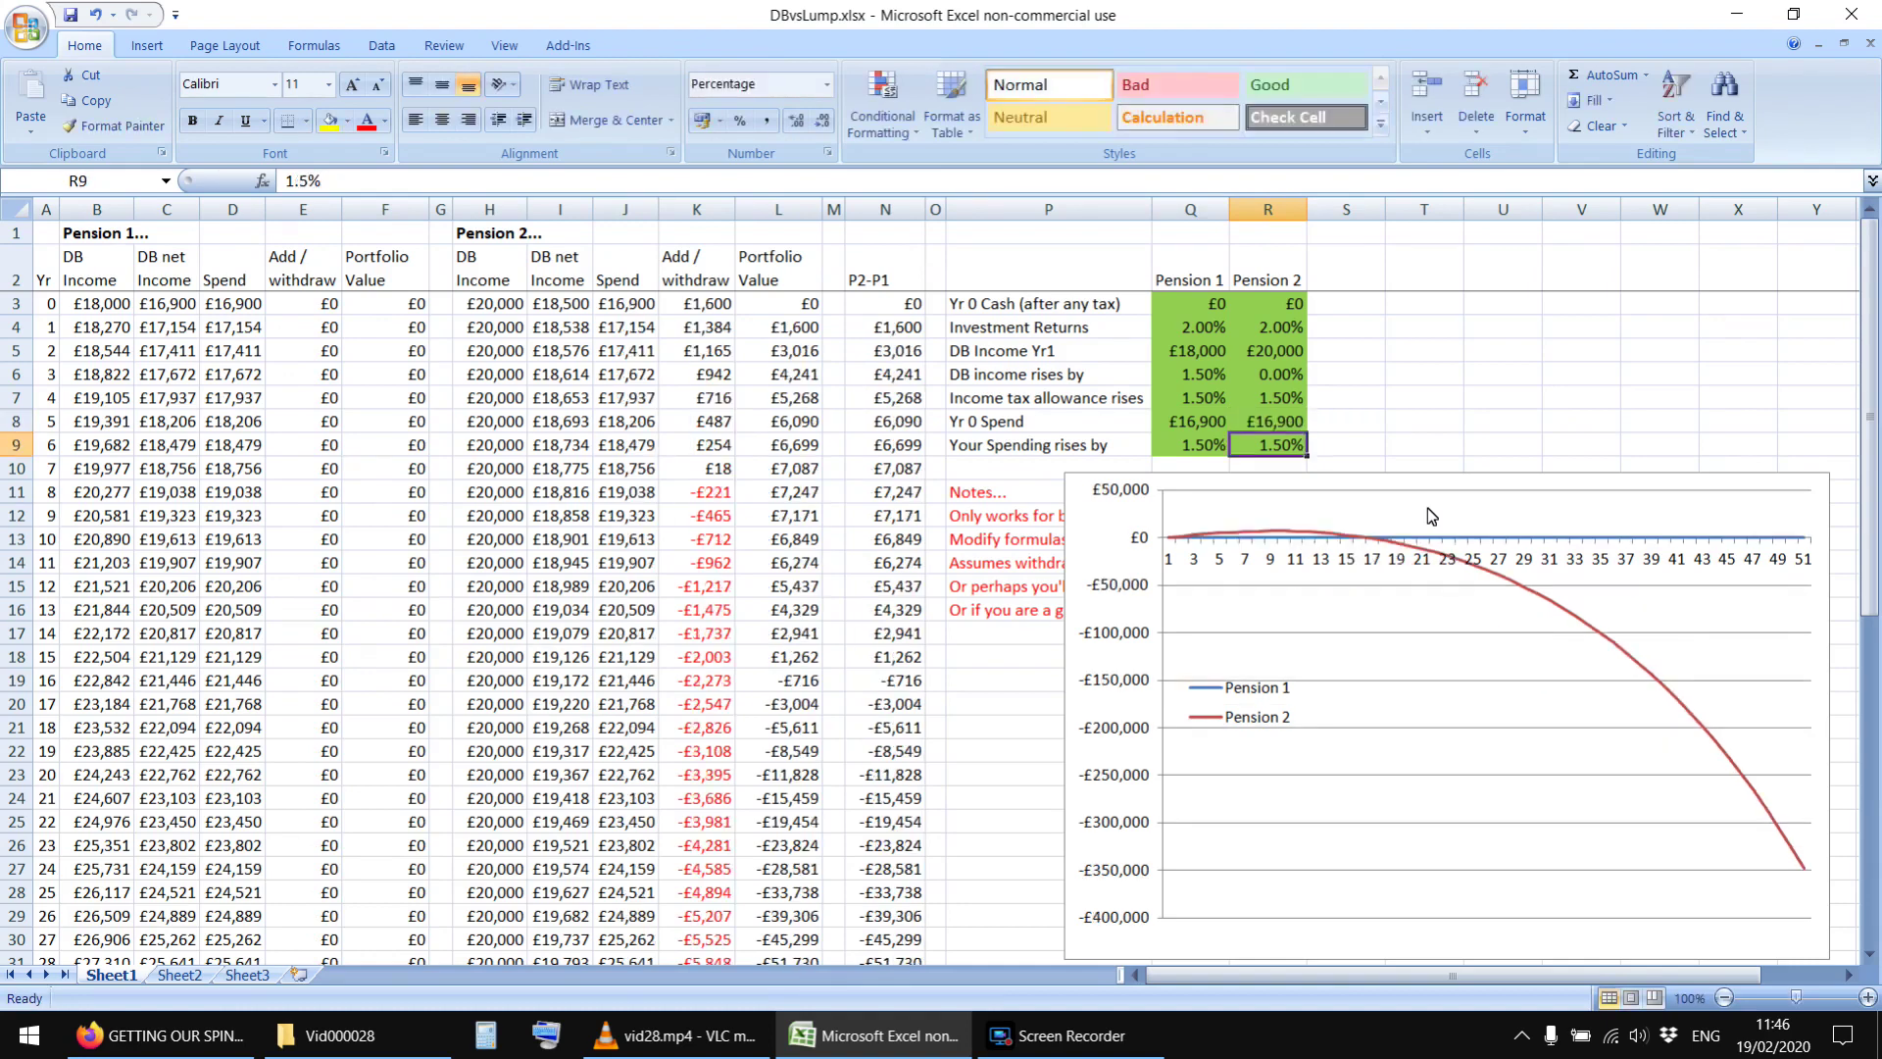
Step: Inspect Pension 2's portfolio value formula and the P2-P1 difference formula in N19
key(Left)
key(Left)
key(Left)
key(Down)
key(Down)
key(Down)
key(Down)
key(Up)
key(Up)
key(Left)
key(Left)
key(Left)
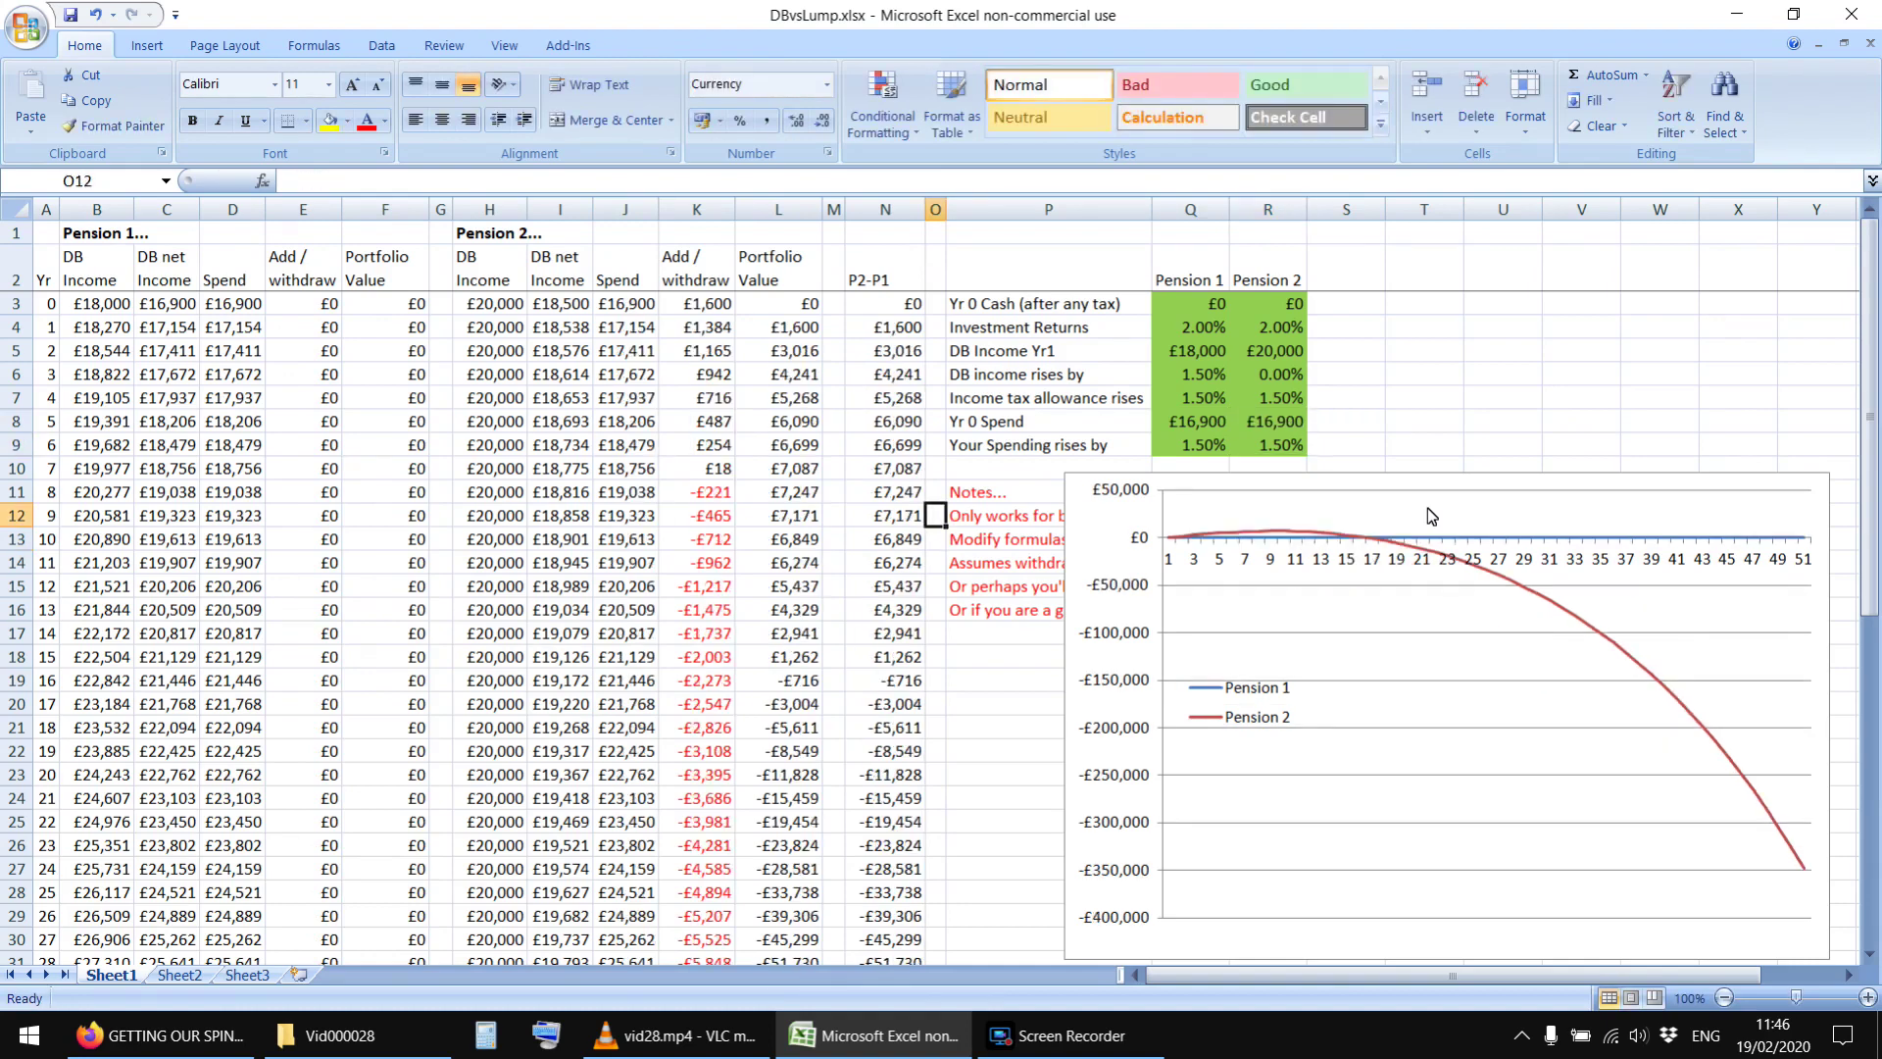
key(Right)
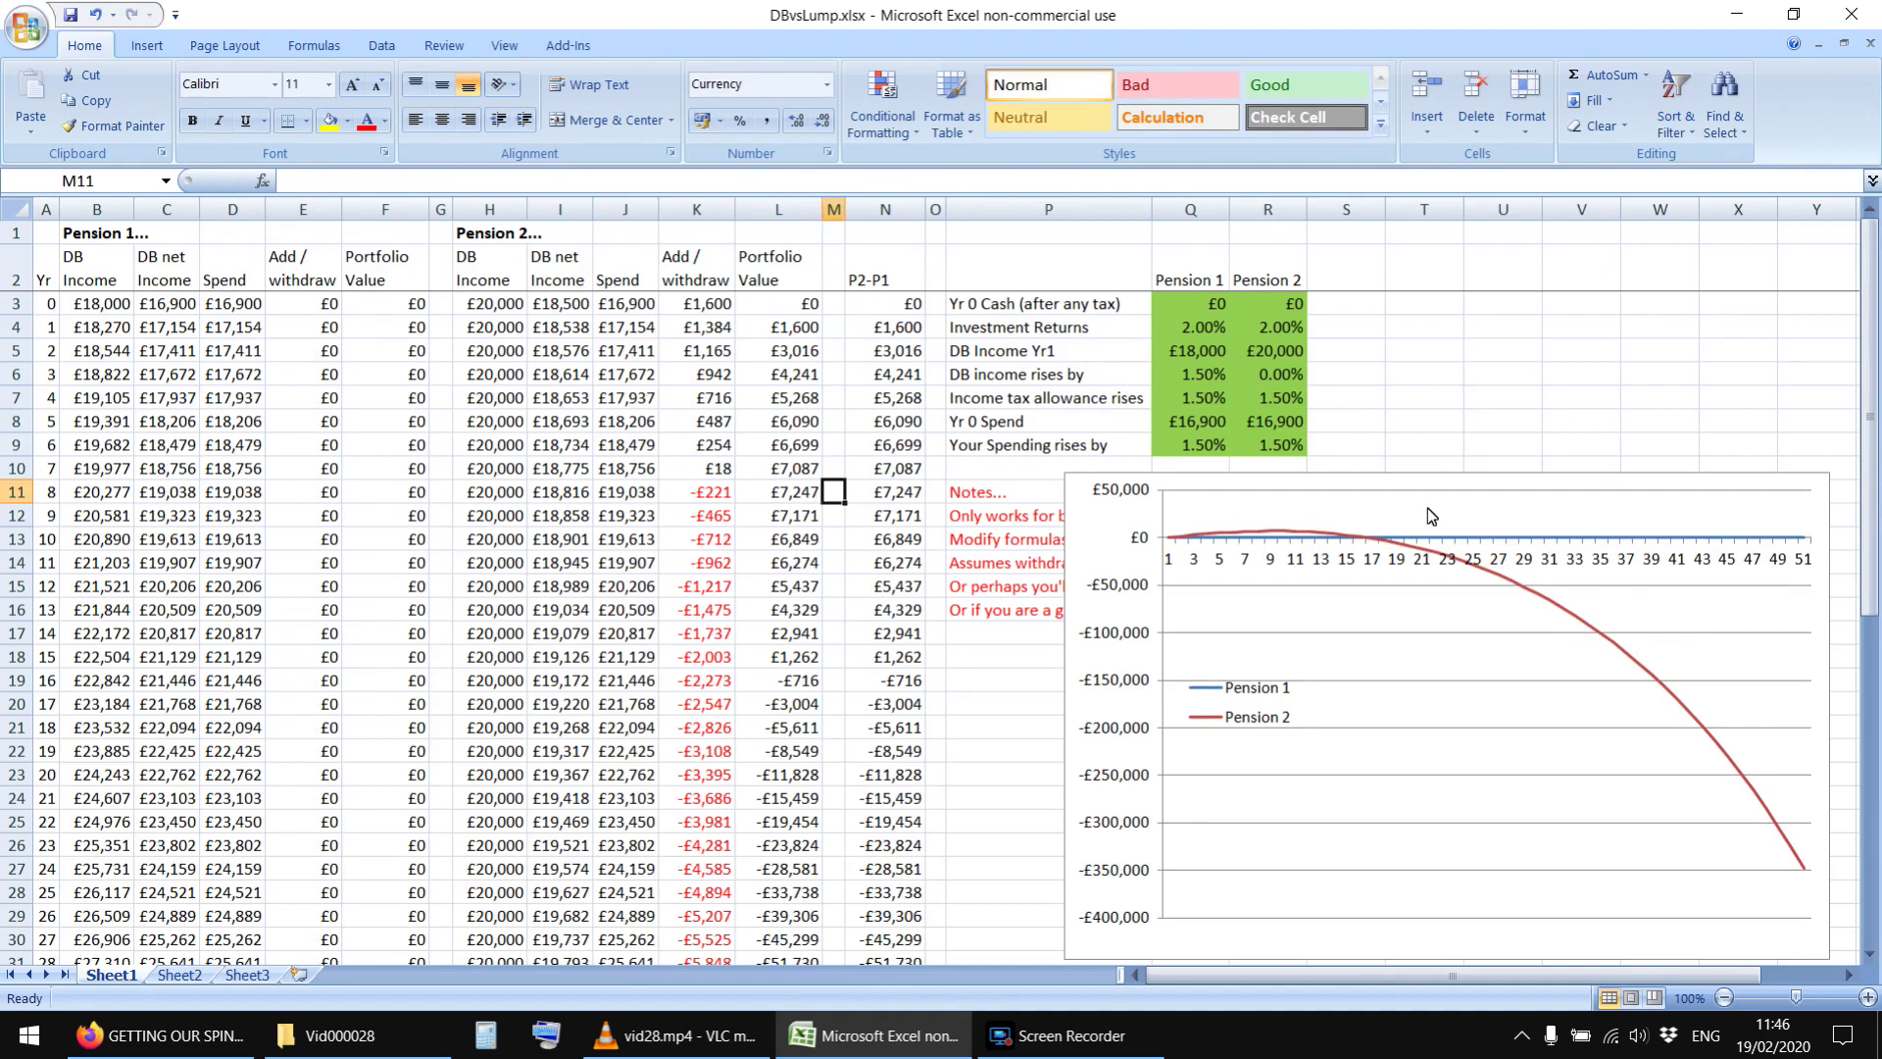
key(Down)
key(Down)
key(Down)
key(Down)
key(Down)
key(Down)
key(Down)
key(Down)
key(Right)
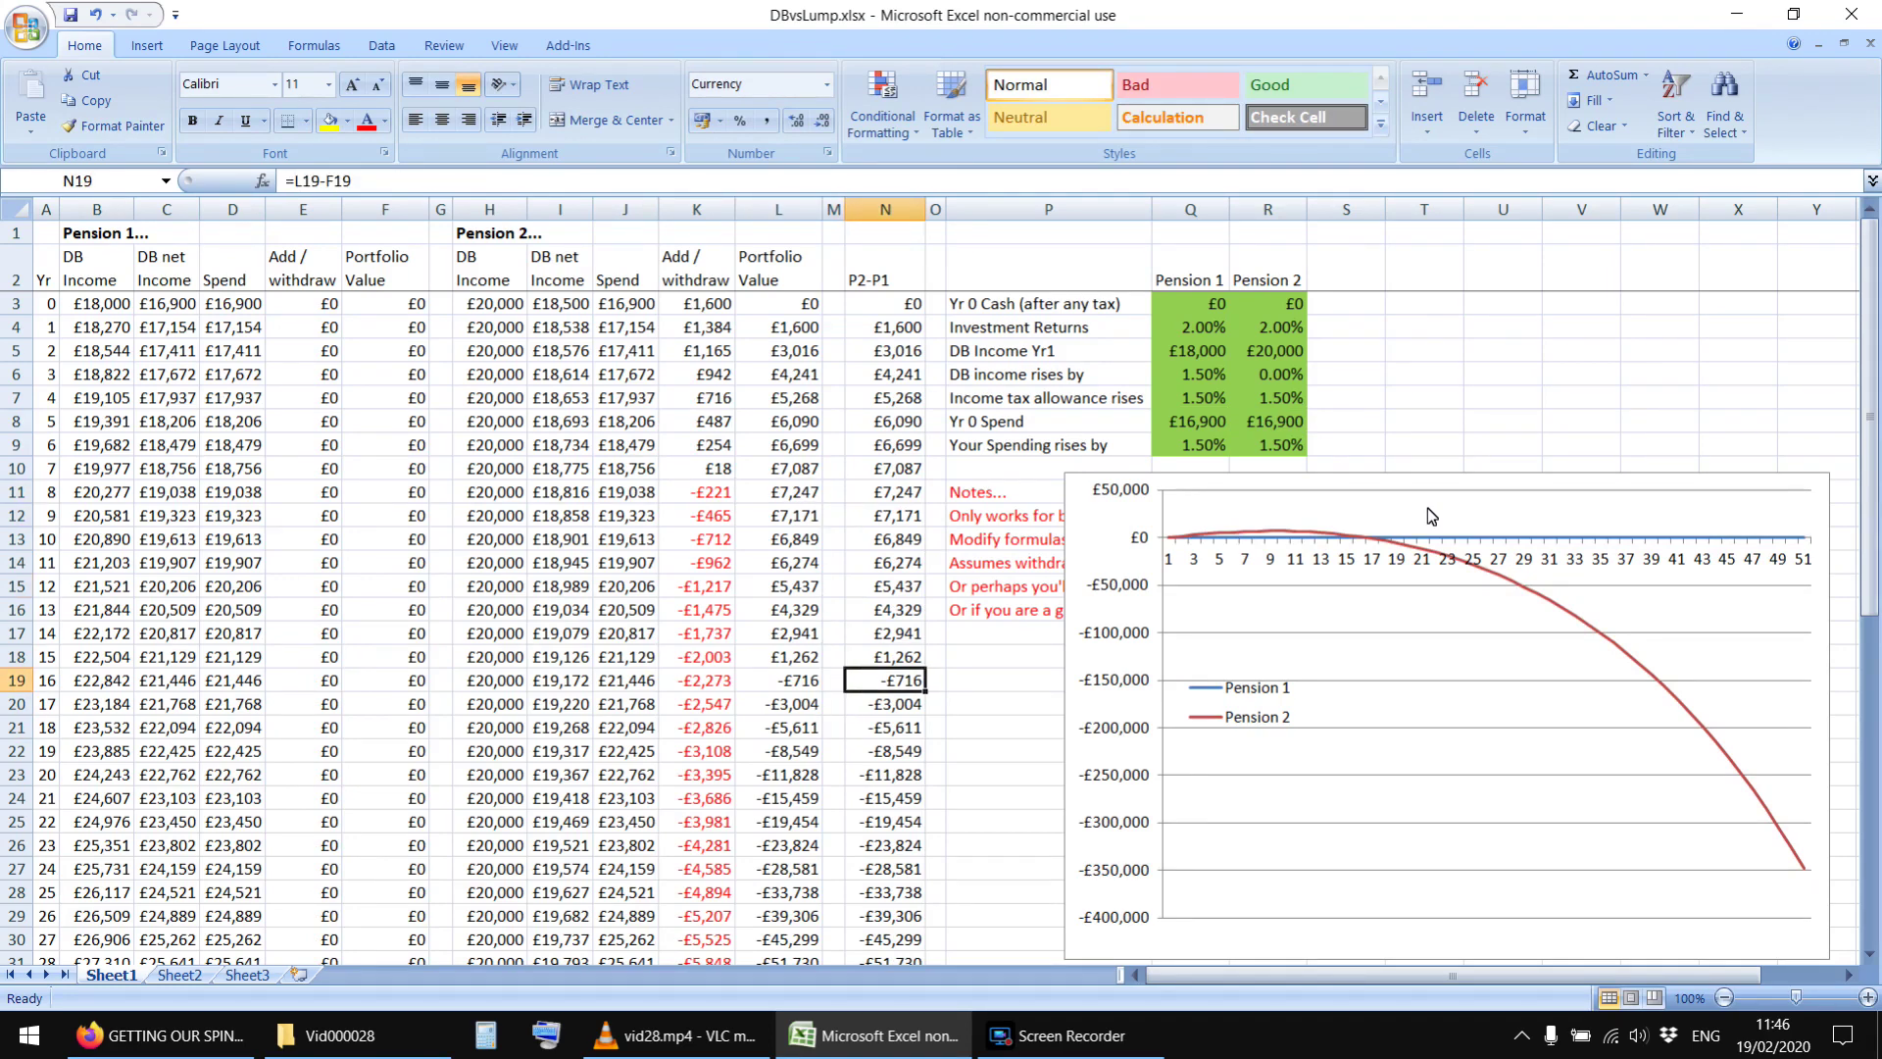
Step: Raise Pension 2's first-year DB income in R5 to £22,000
key(Right)
key(Up)
key(Up)
key(Up)
key(Up)
key(Up)
key(Up)
key(Up)
key(Up)
key(Up)
key(Up)
key(Up)
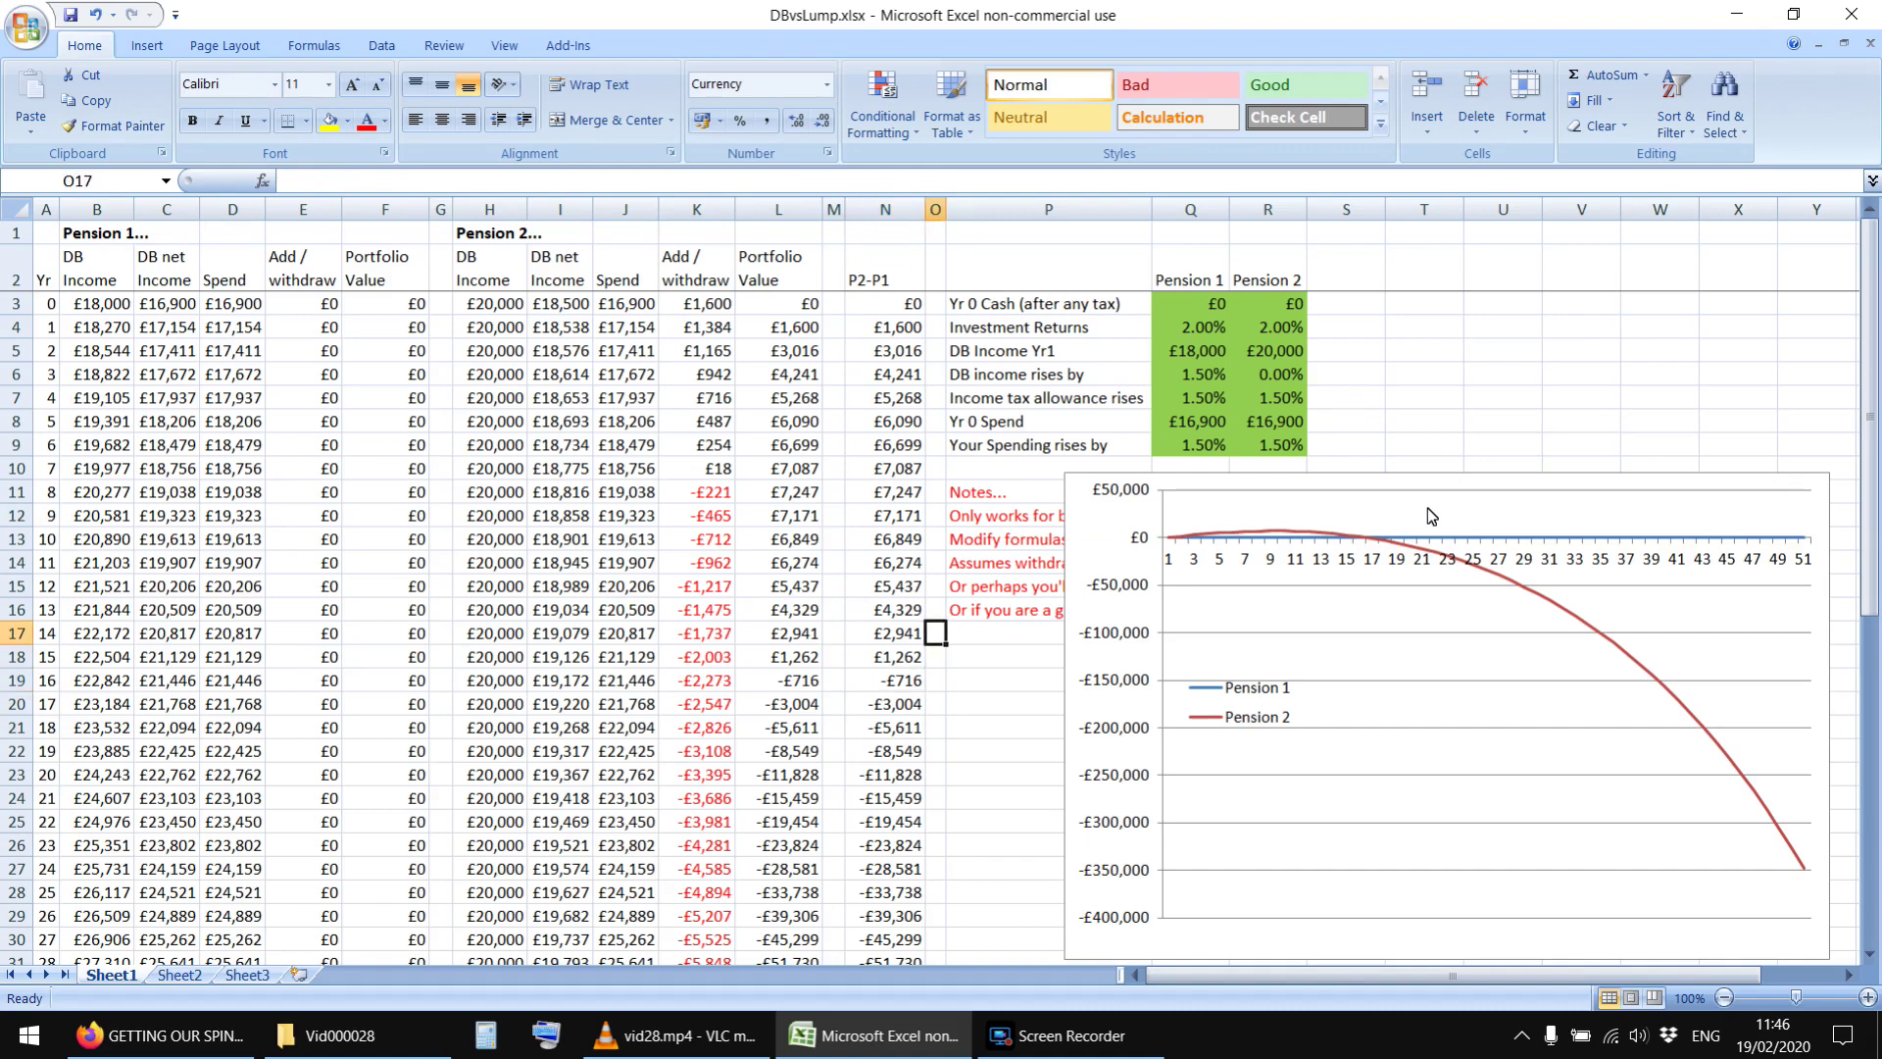
key(Right)
key(Up)
key(Right)
key(Right)
key(Up)
key(Up)
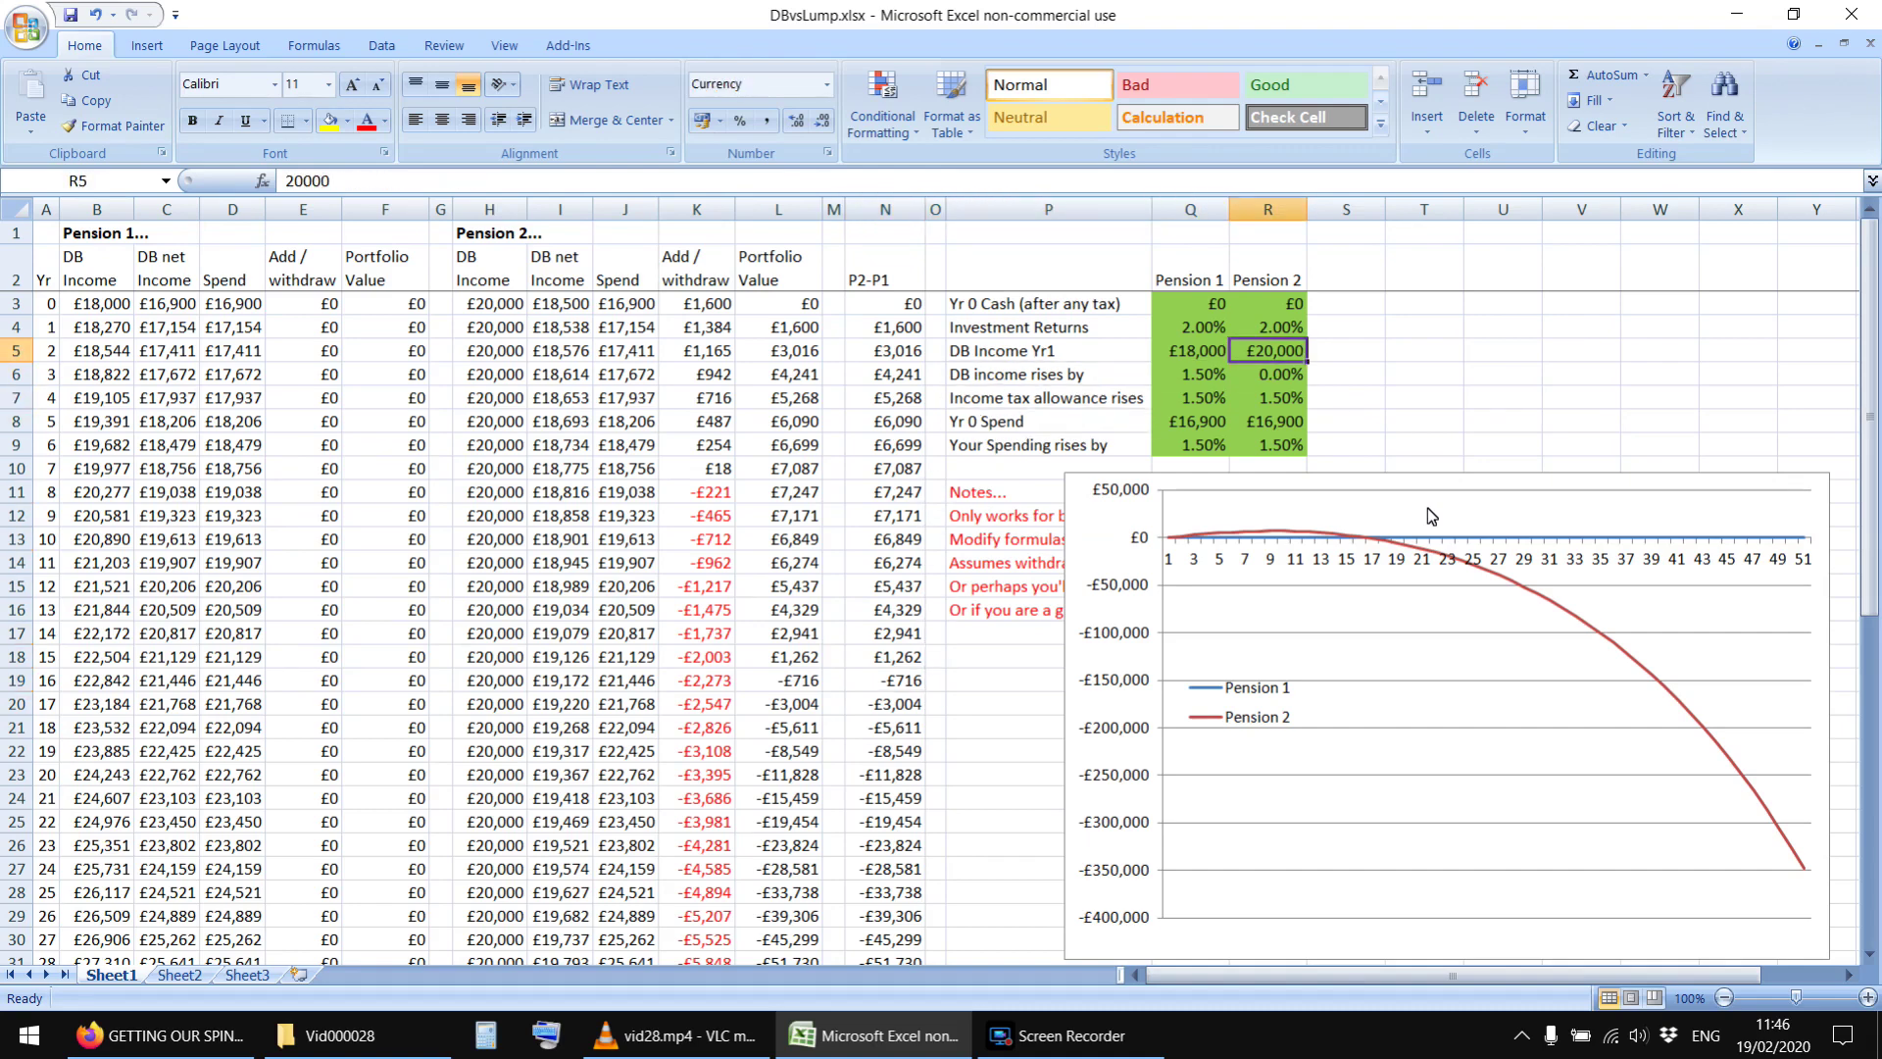
text(22,000)
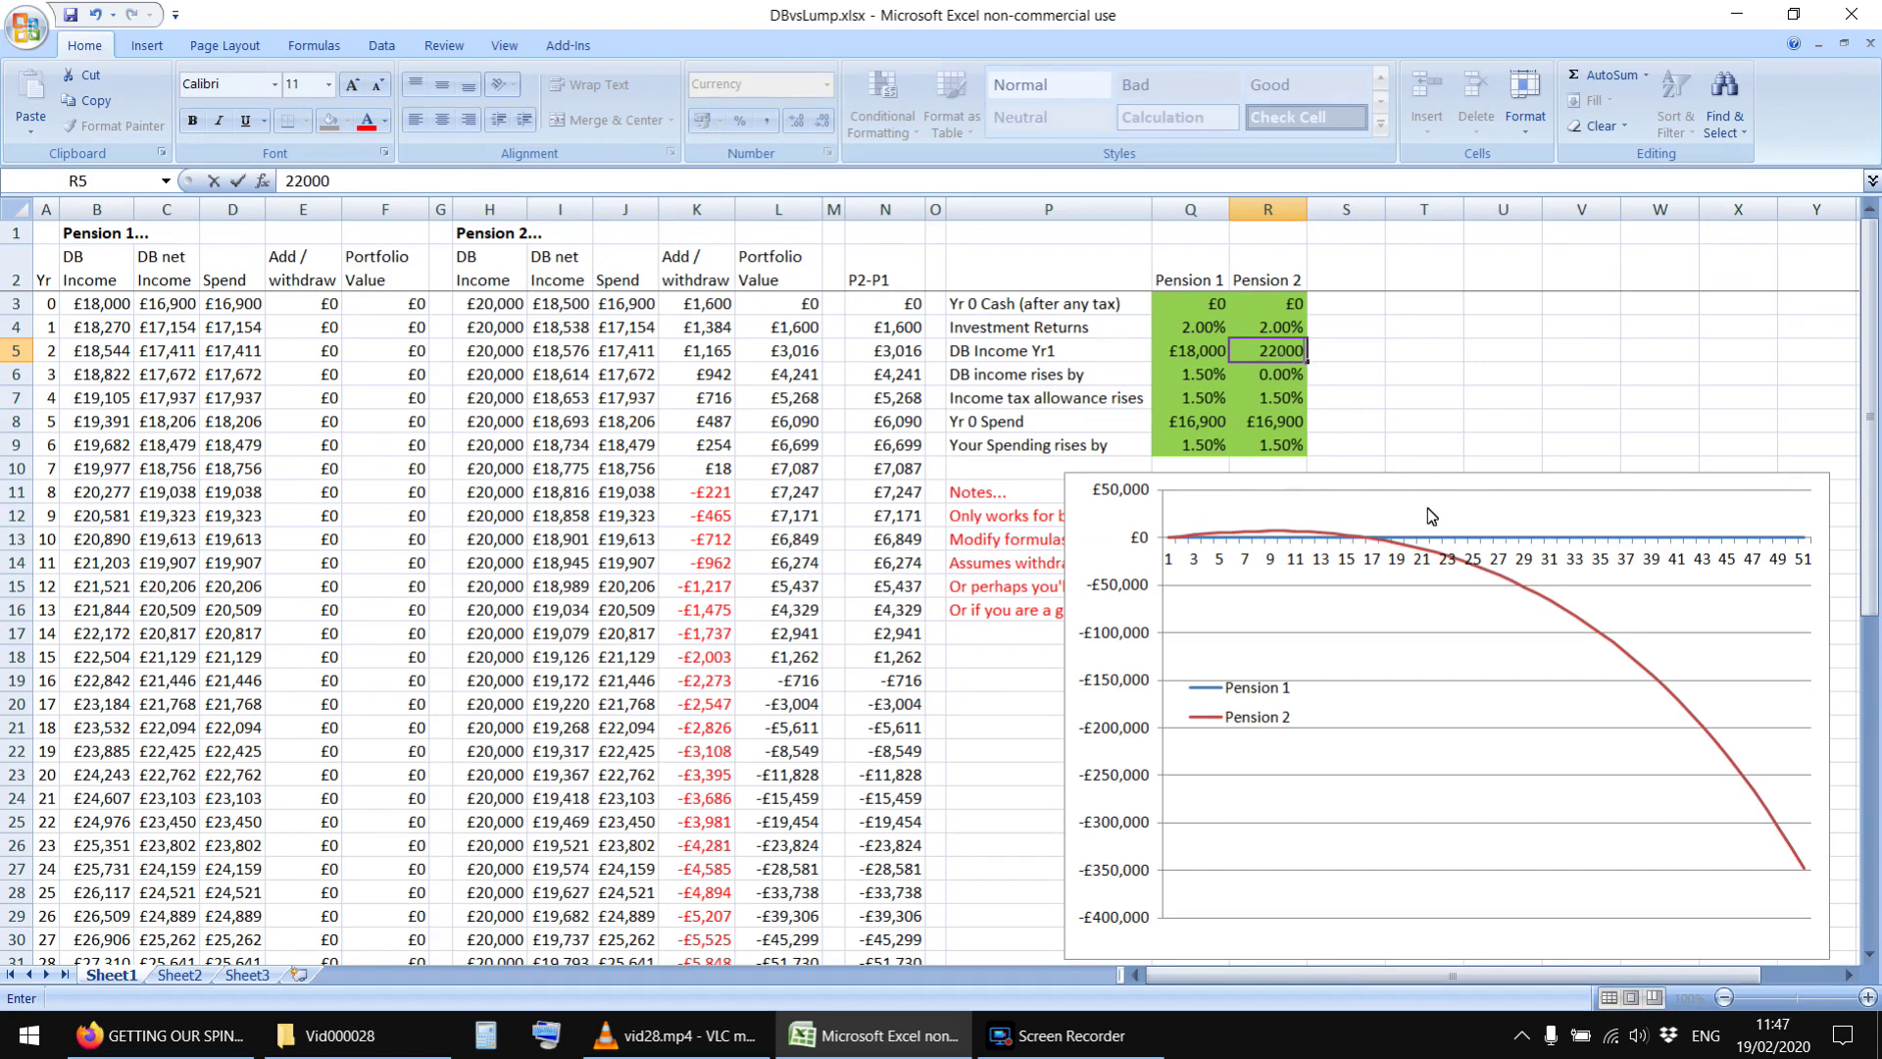
key(Return)
Step: Review Pension 1's first-year DB income and the Yr 0 Spend row beneath it
key(Down)
key(Left)
key(Left)
key(Down)
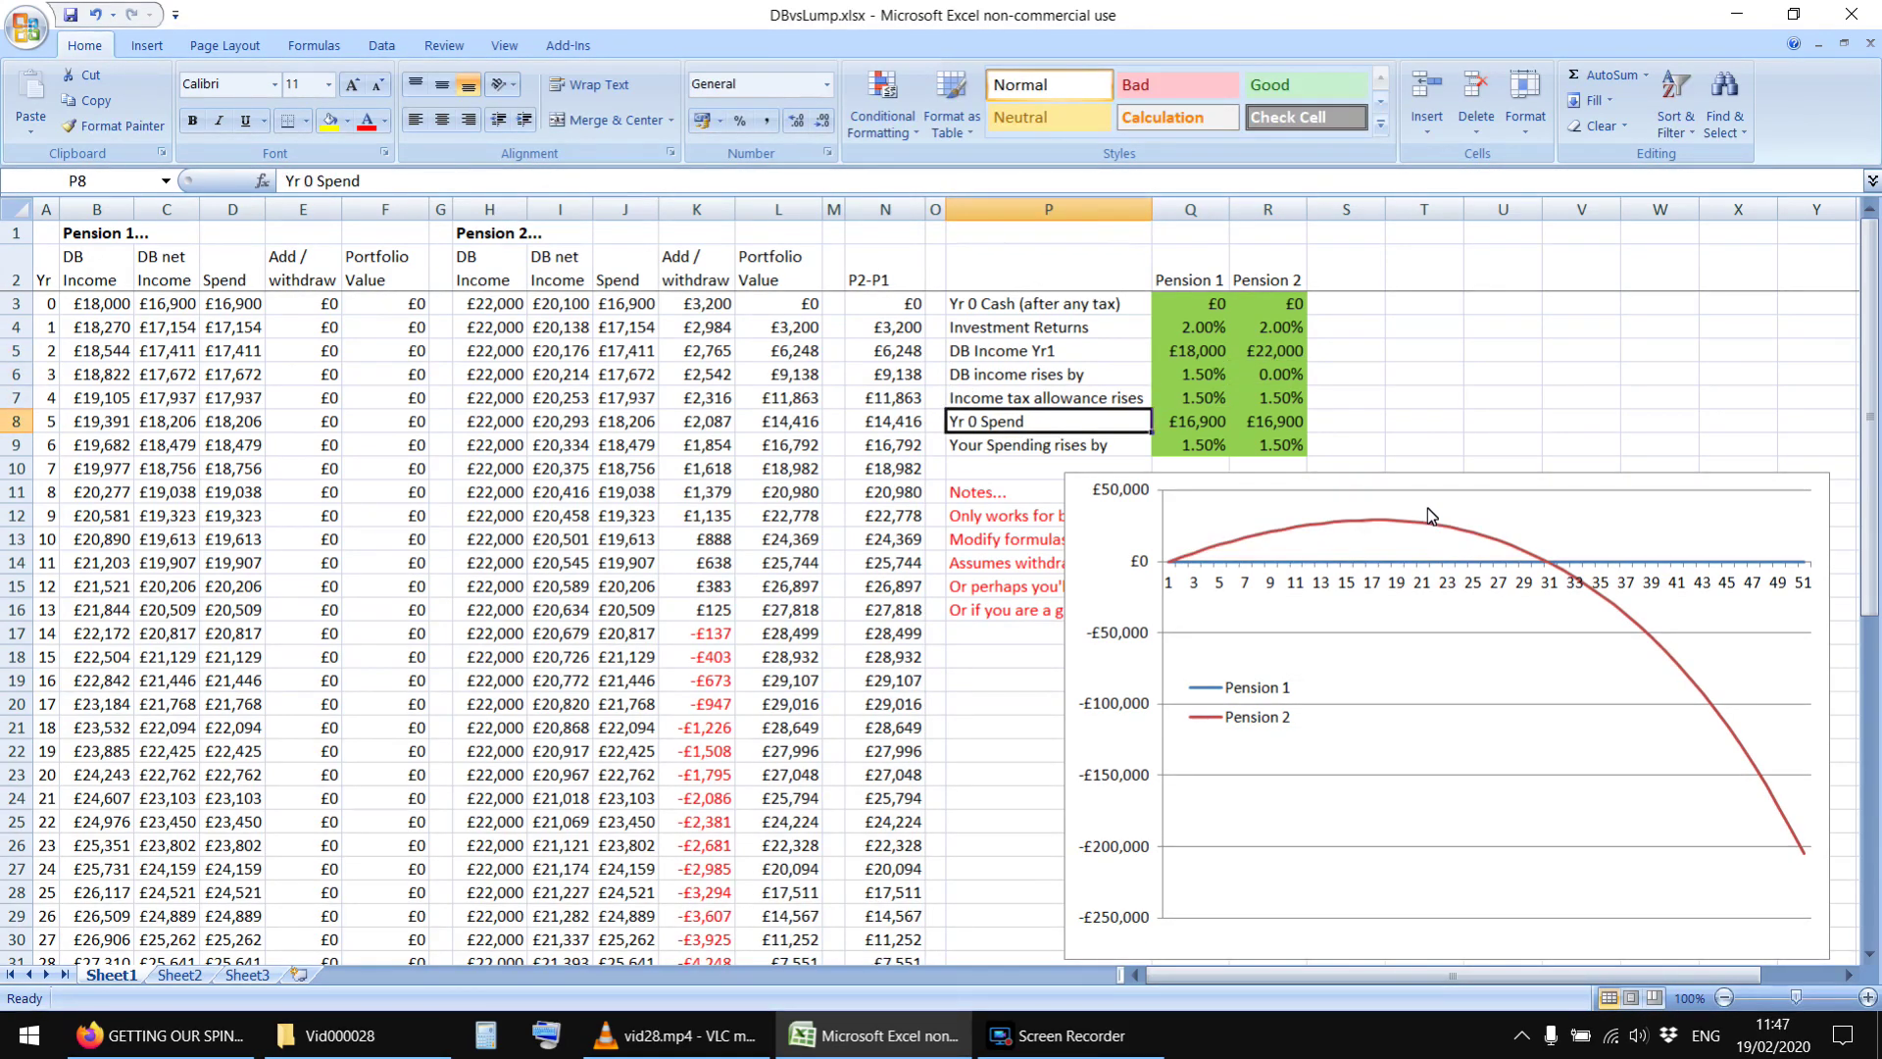
key(Up)
key(Up)
key(Right)
key(Up)
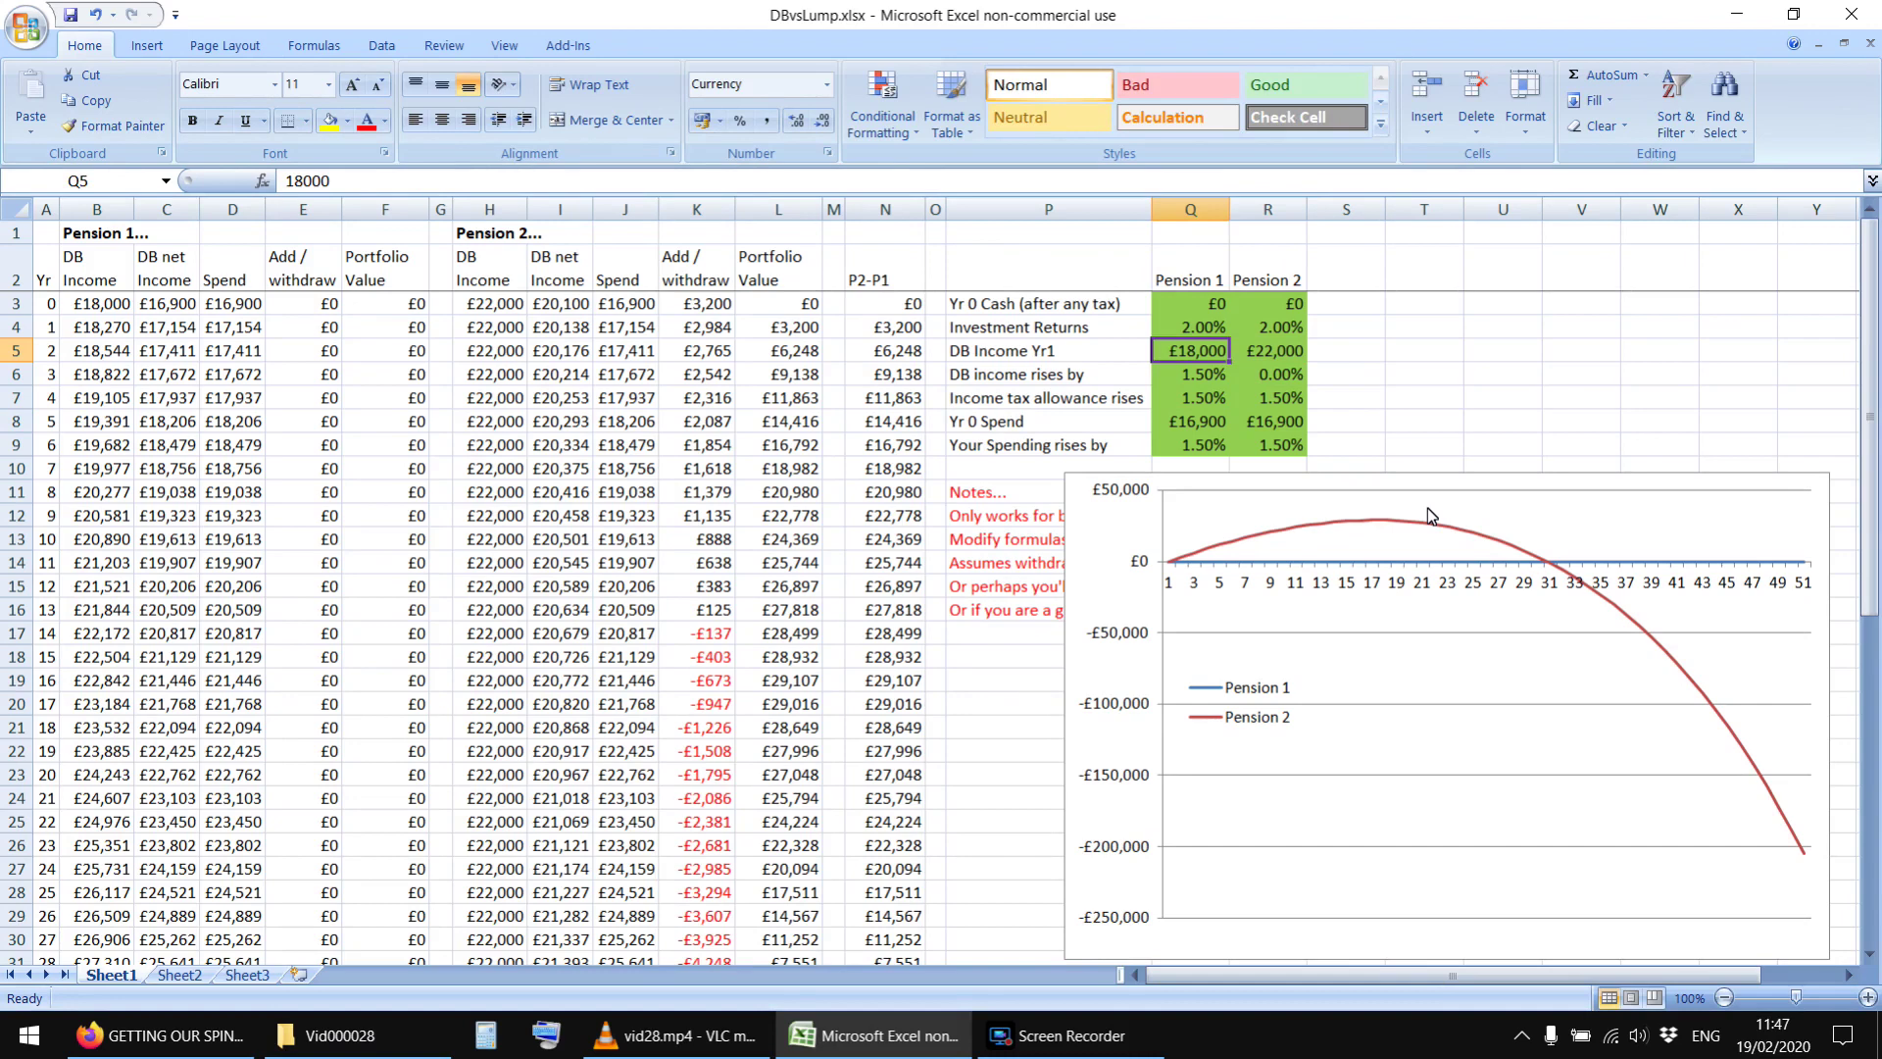
key(Down)
key(Left)
key(Down)
key(Down)
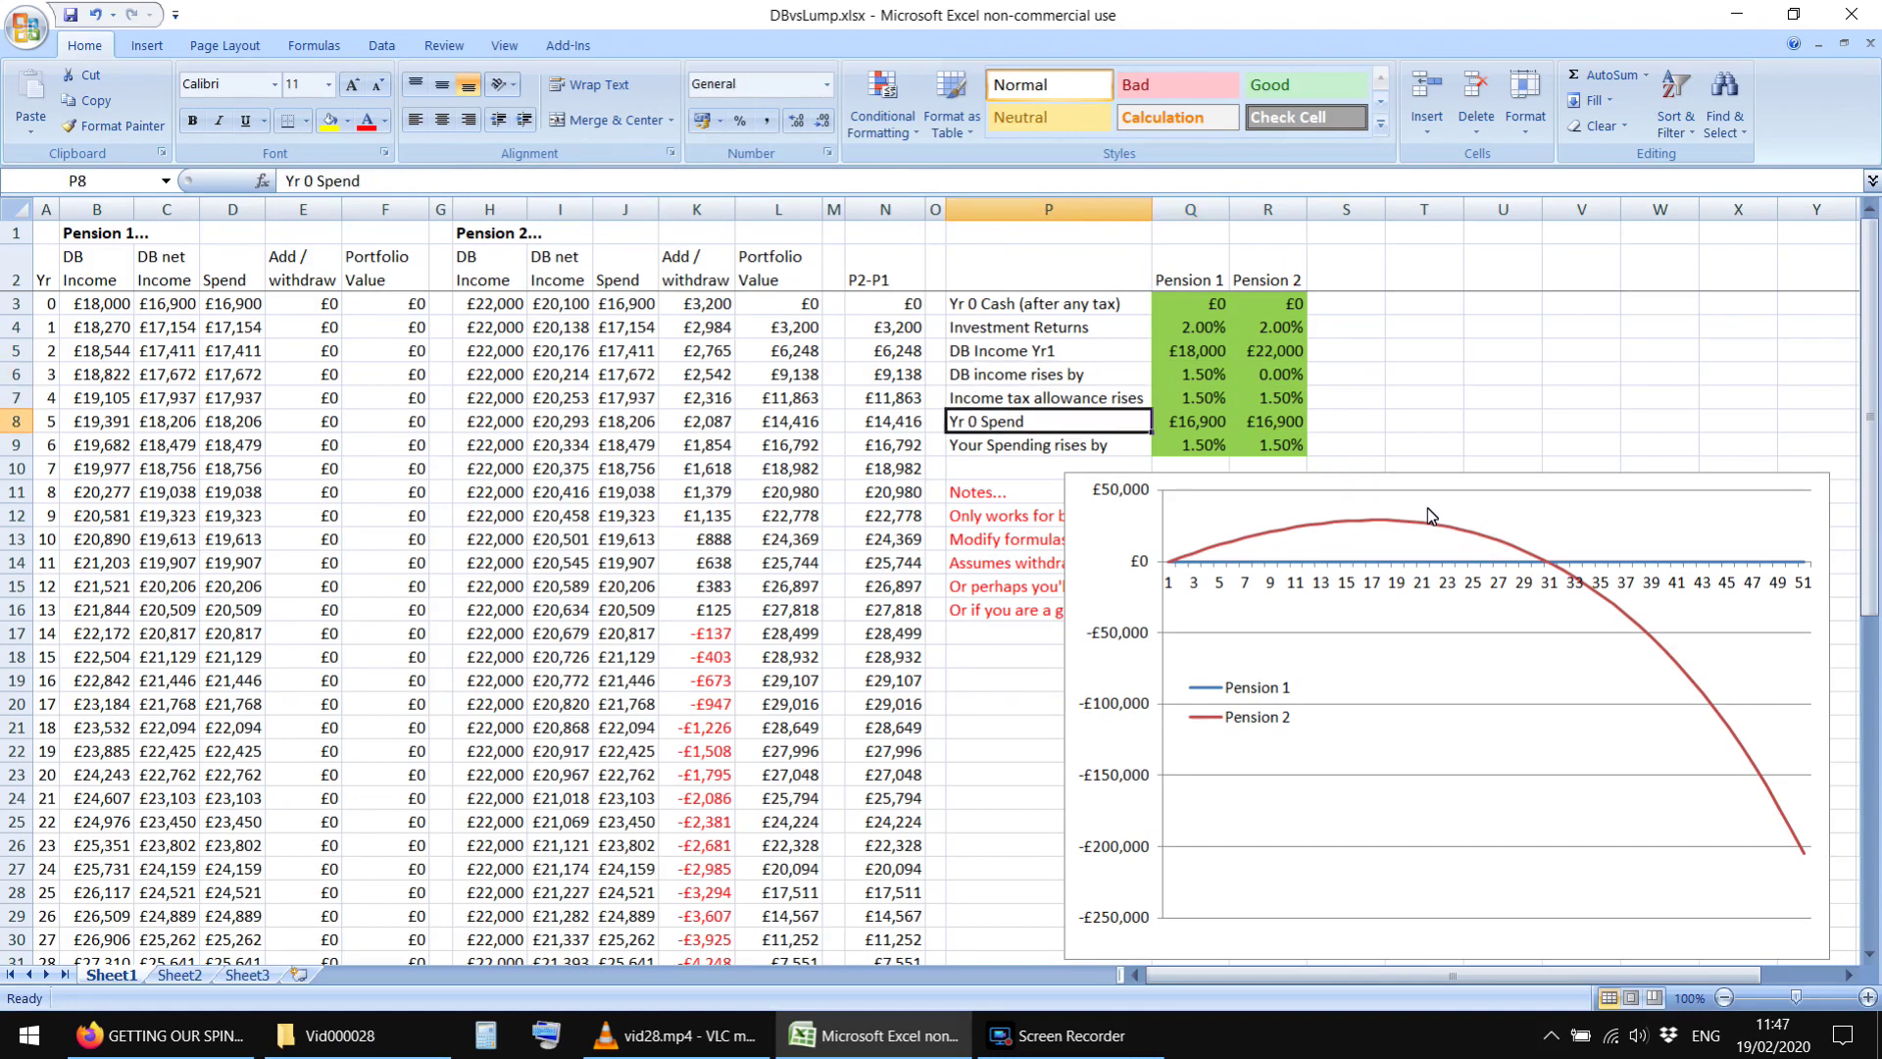
key(Down)
key(Down)
key(Down)
key(Down)
key(Down)
key(Down)
key(Down)
key(Down)
key(Down)
key(Down)
key(Down)
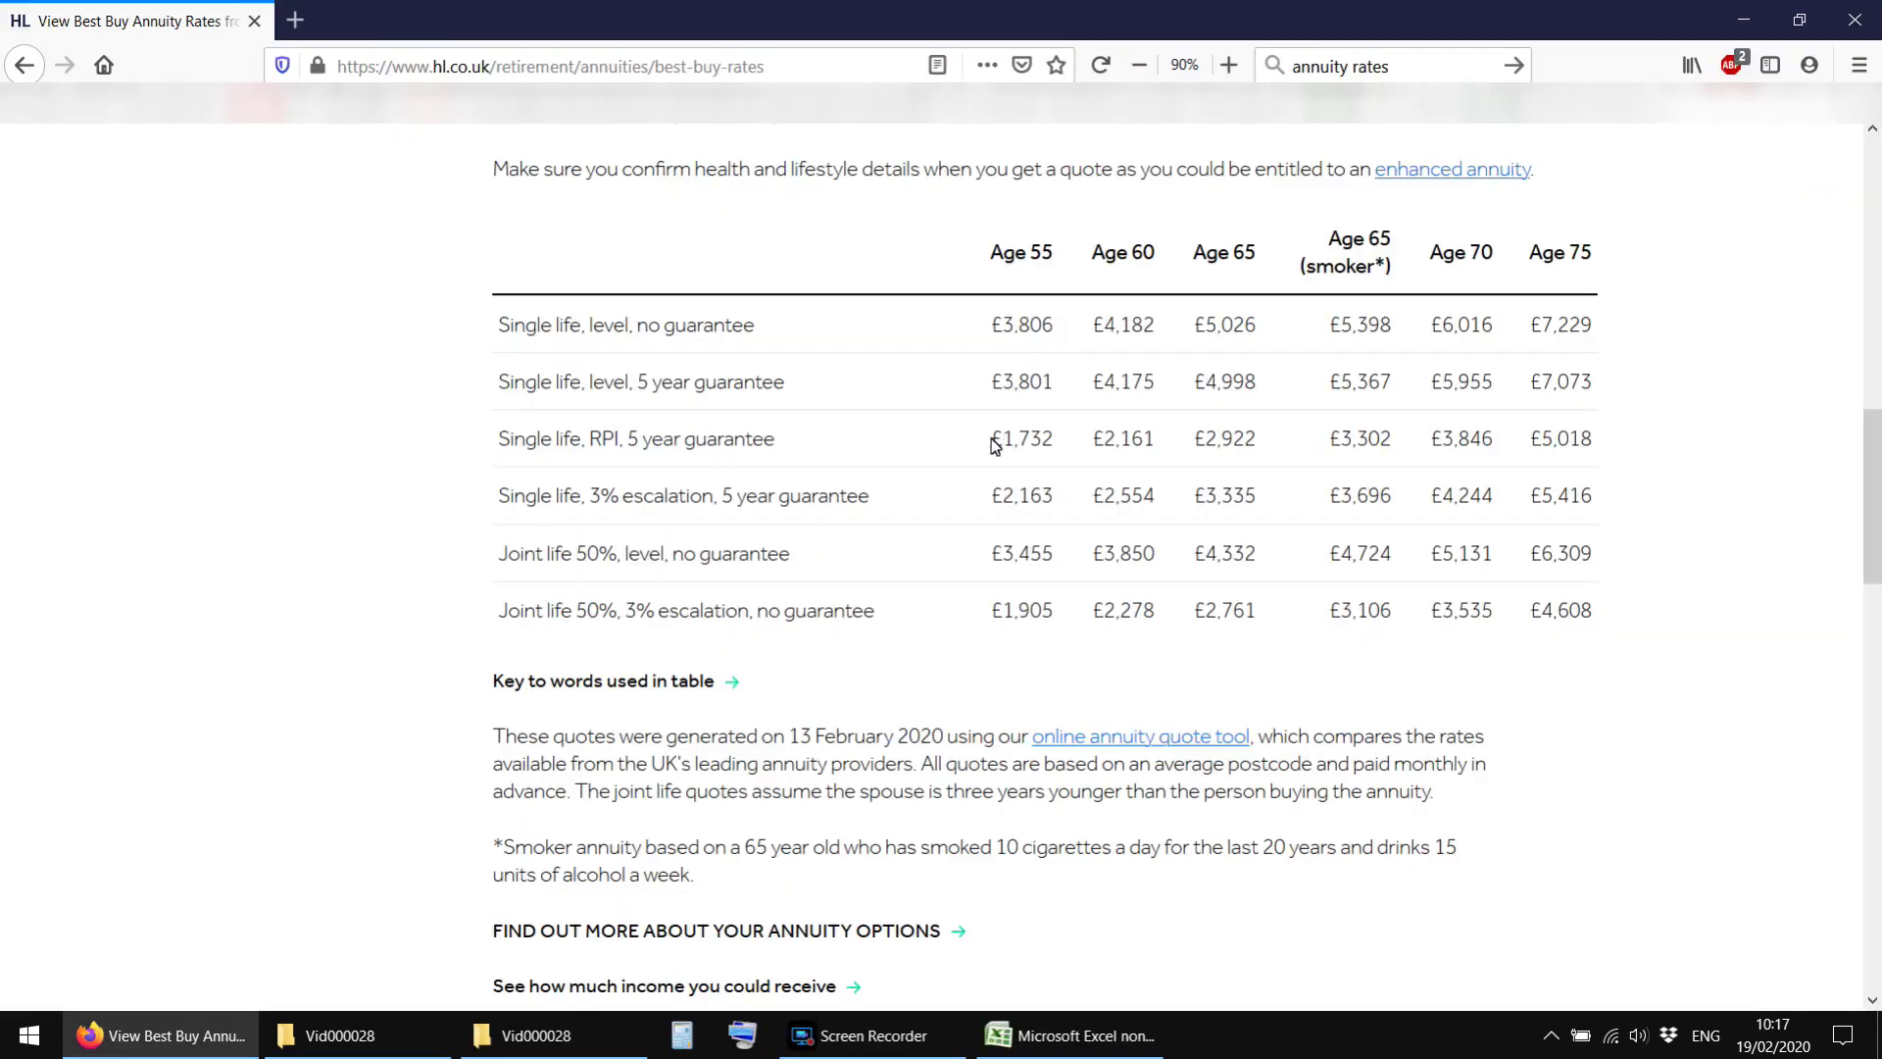
Step: Highlight the £3,806 age 55 level annuity rate and the £100,000 pension figure
double_click(1012, 326)
scroll(1032, 355, up, 3)
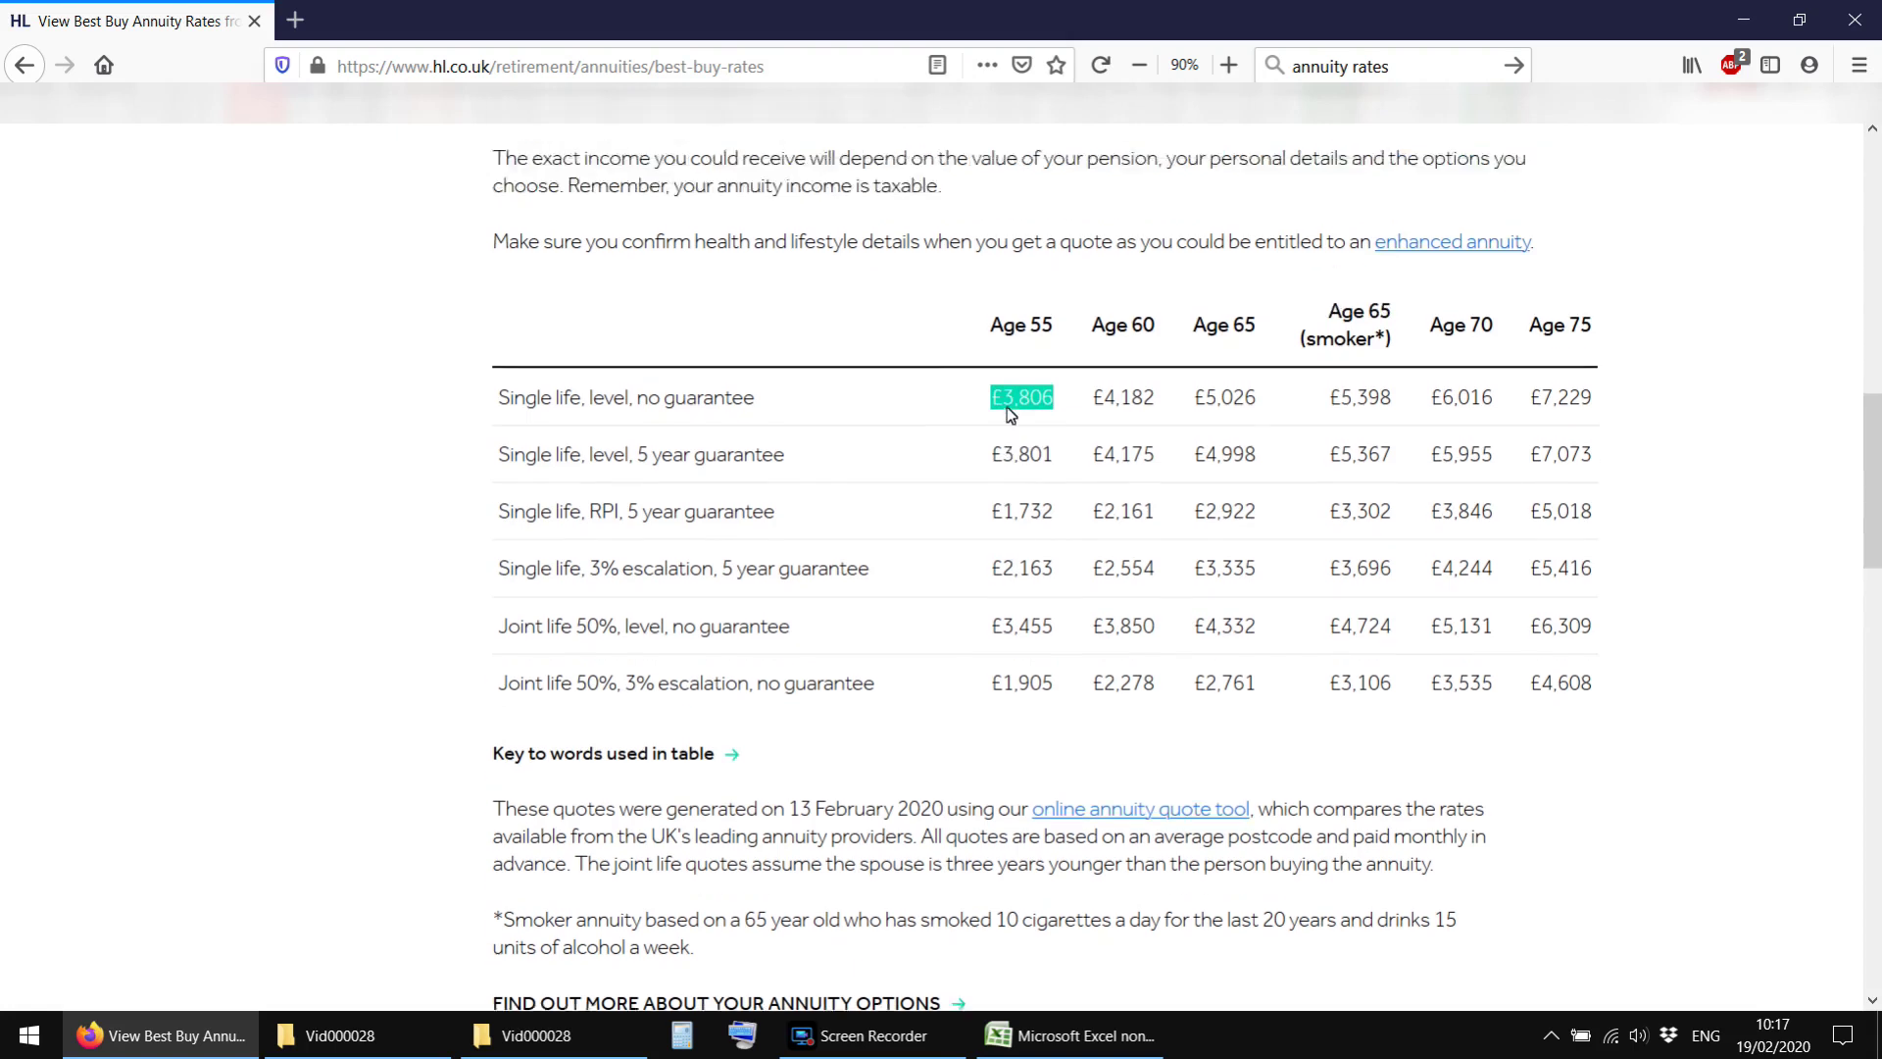
double_click(1345, 239)
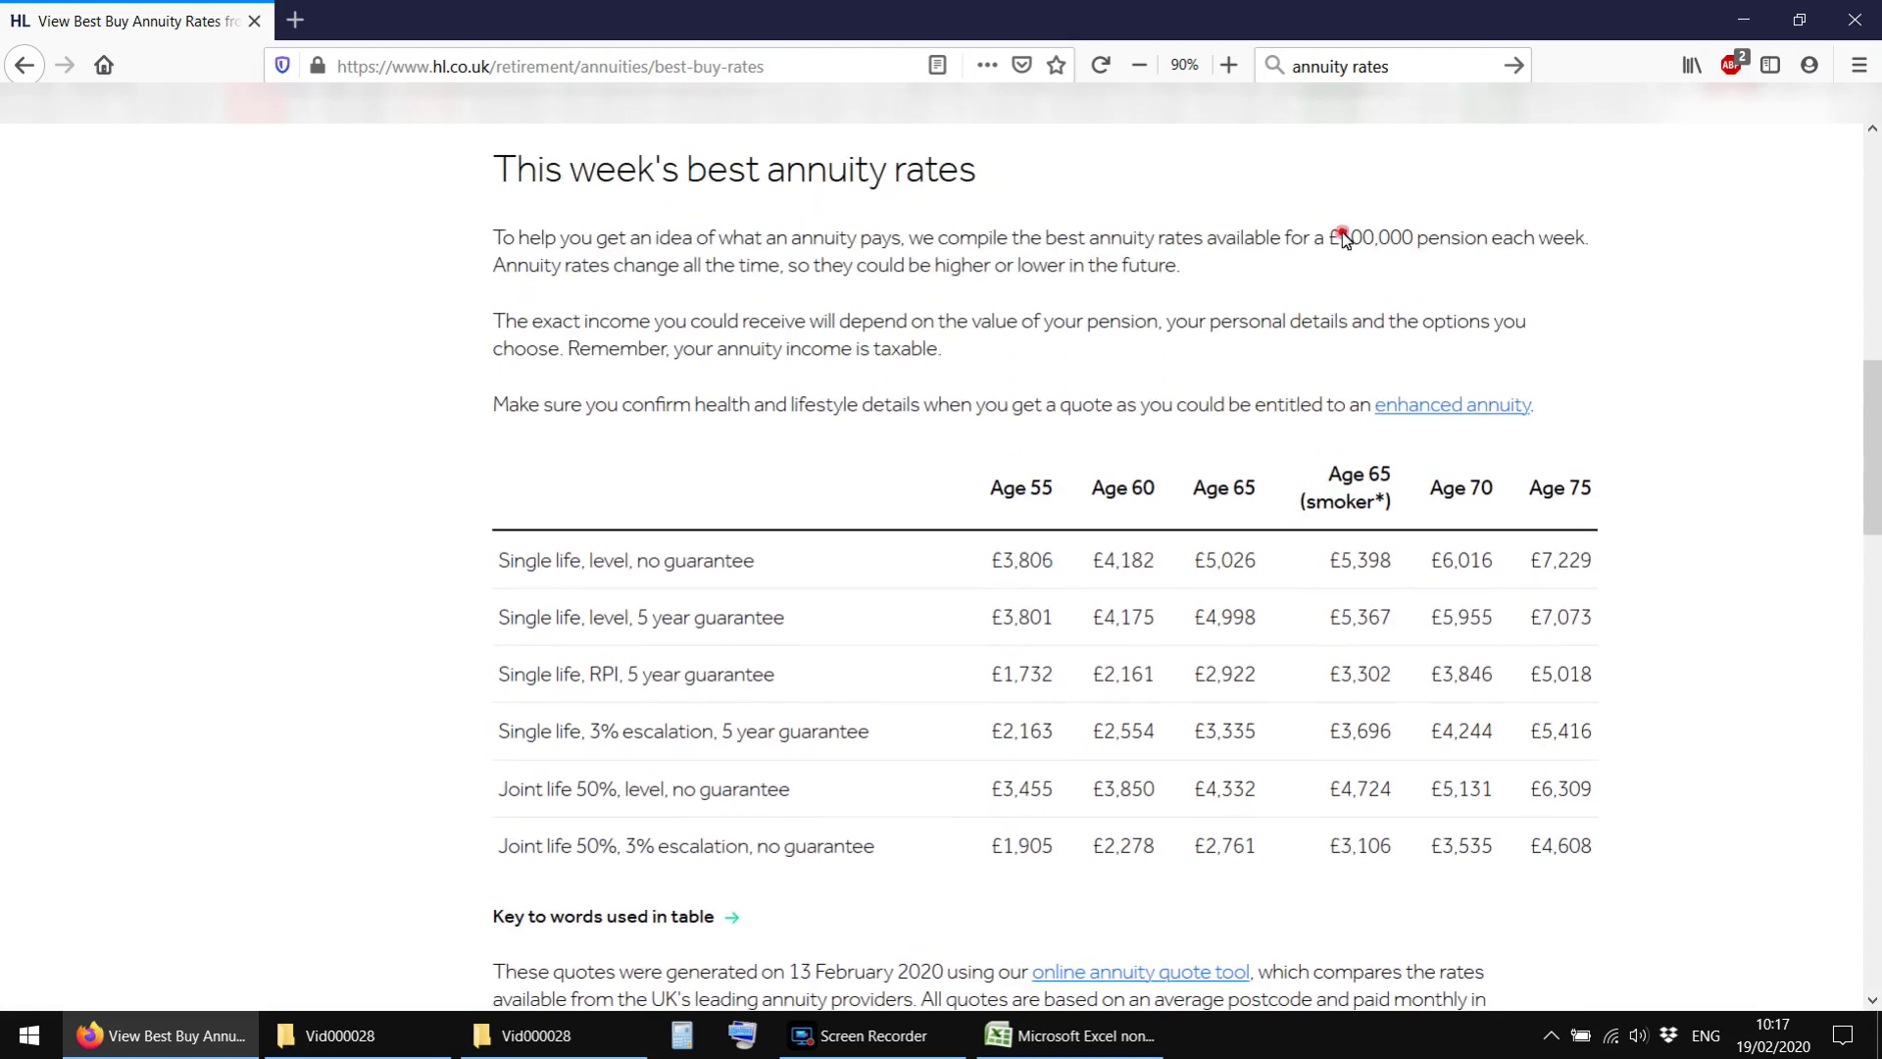
click(938, 566)
scroll(970, 510, down, 2)
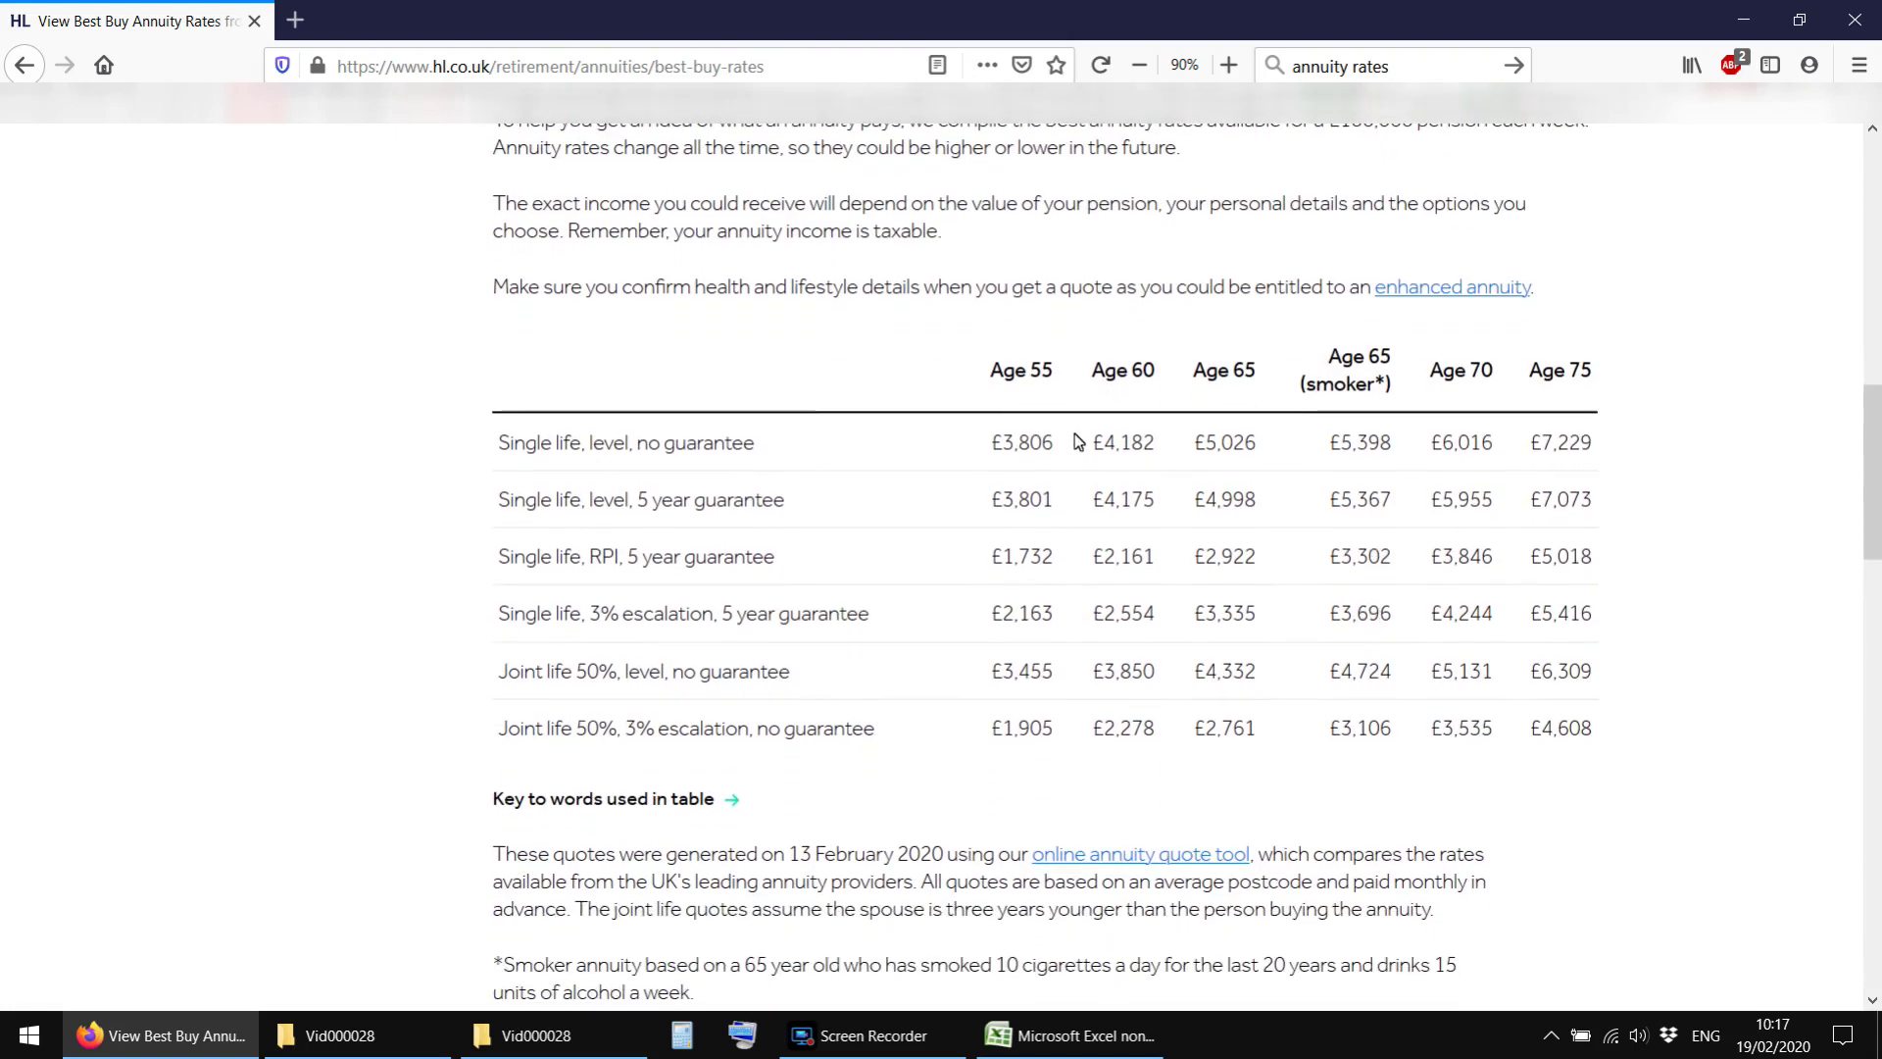
double_click(1014, 447)
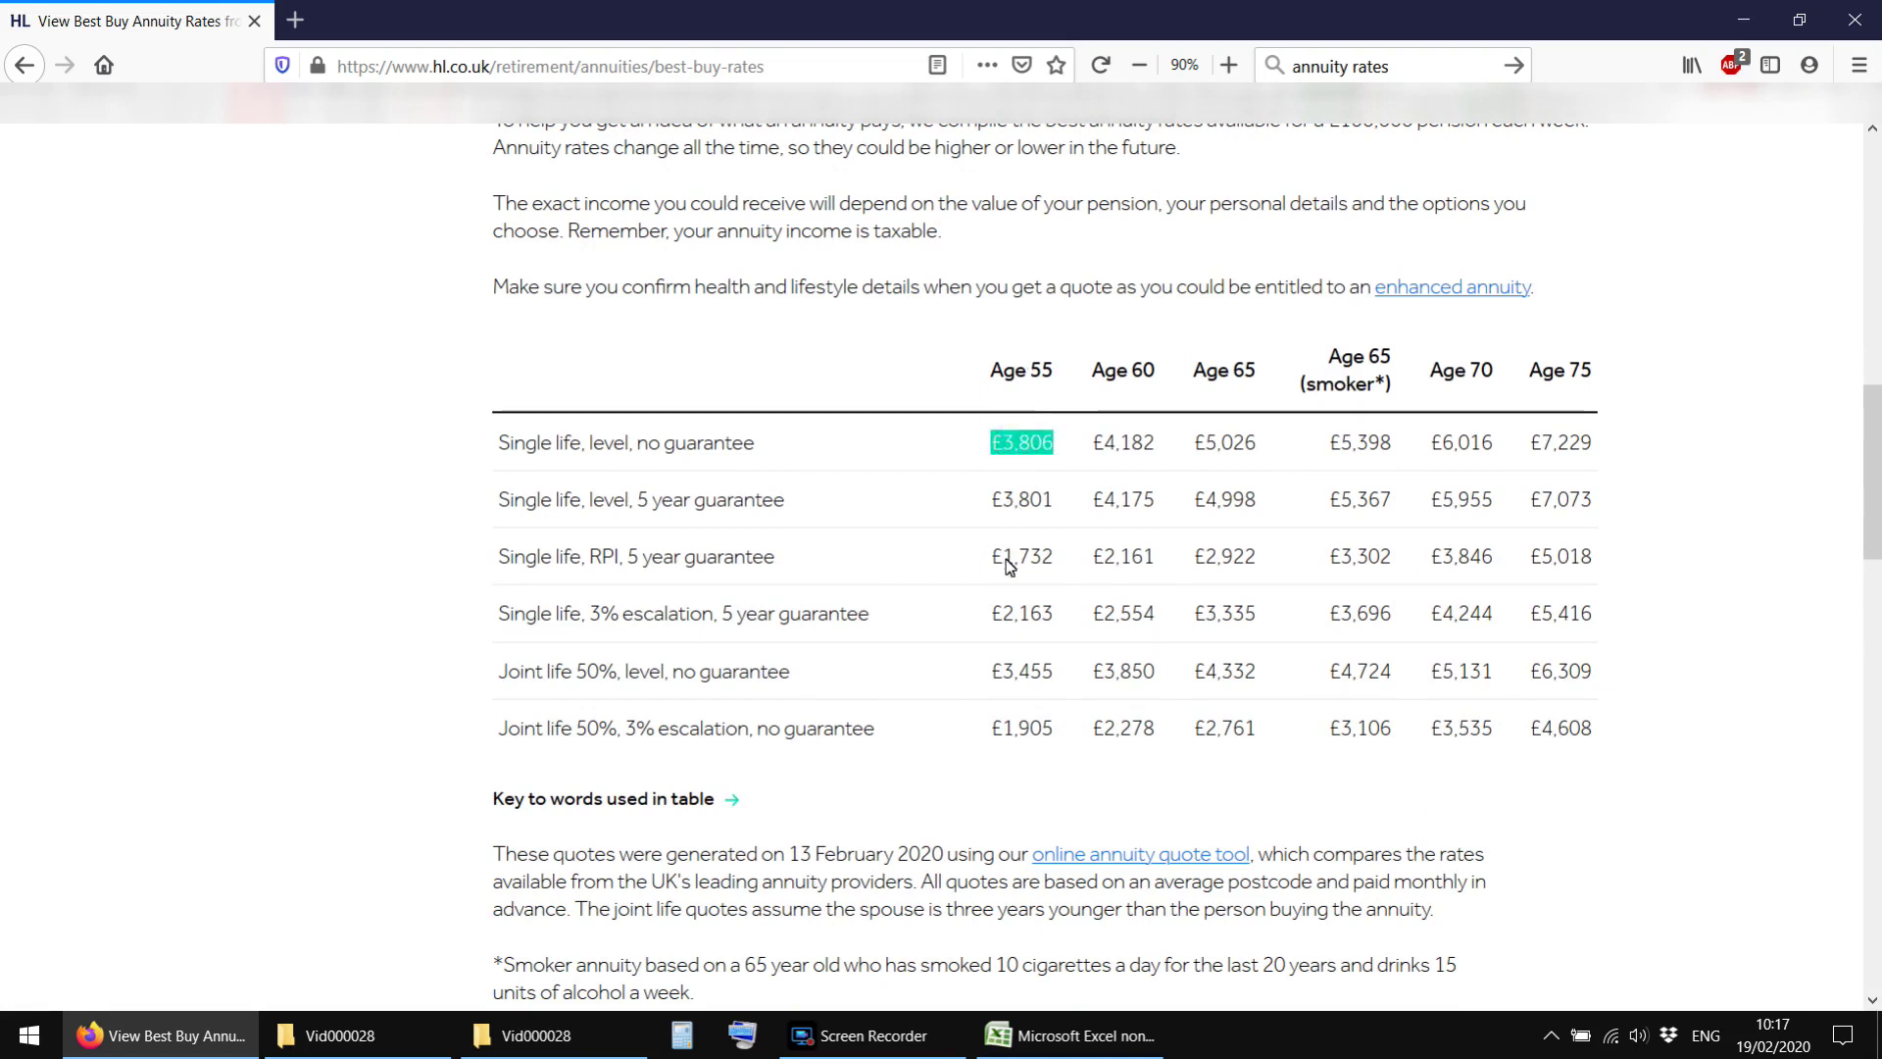
Step: Select the level and RPI 5-year guarantee rows, then go back to Pension 1's DB income cell
triple_click(685, 508)
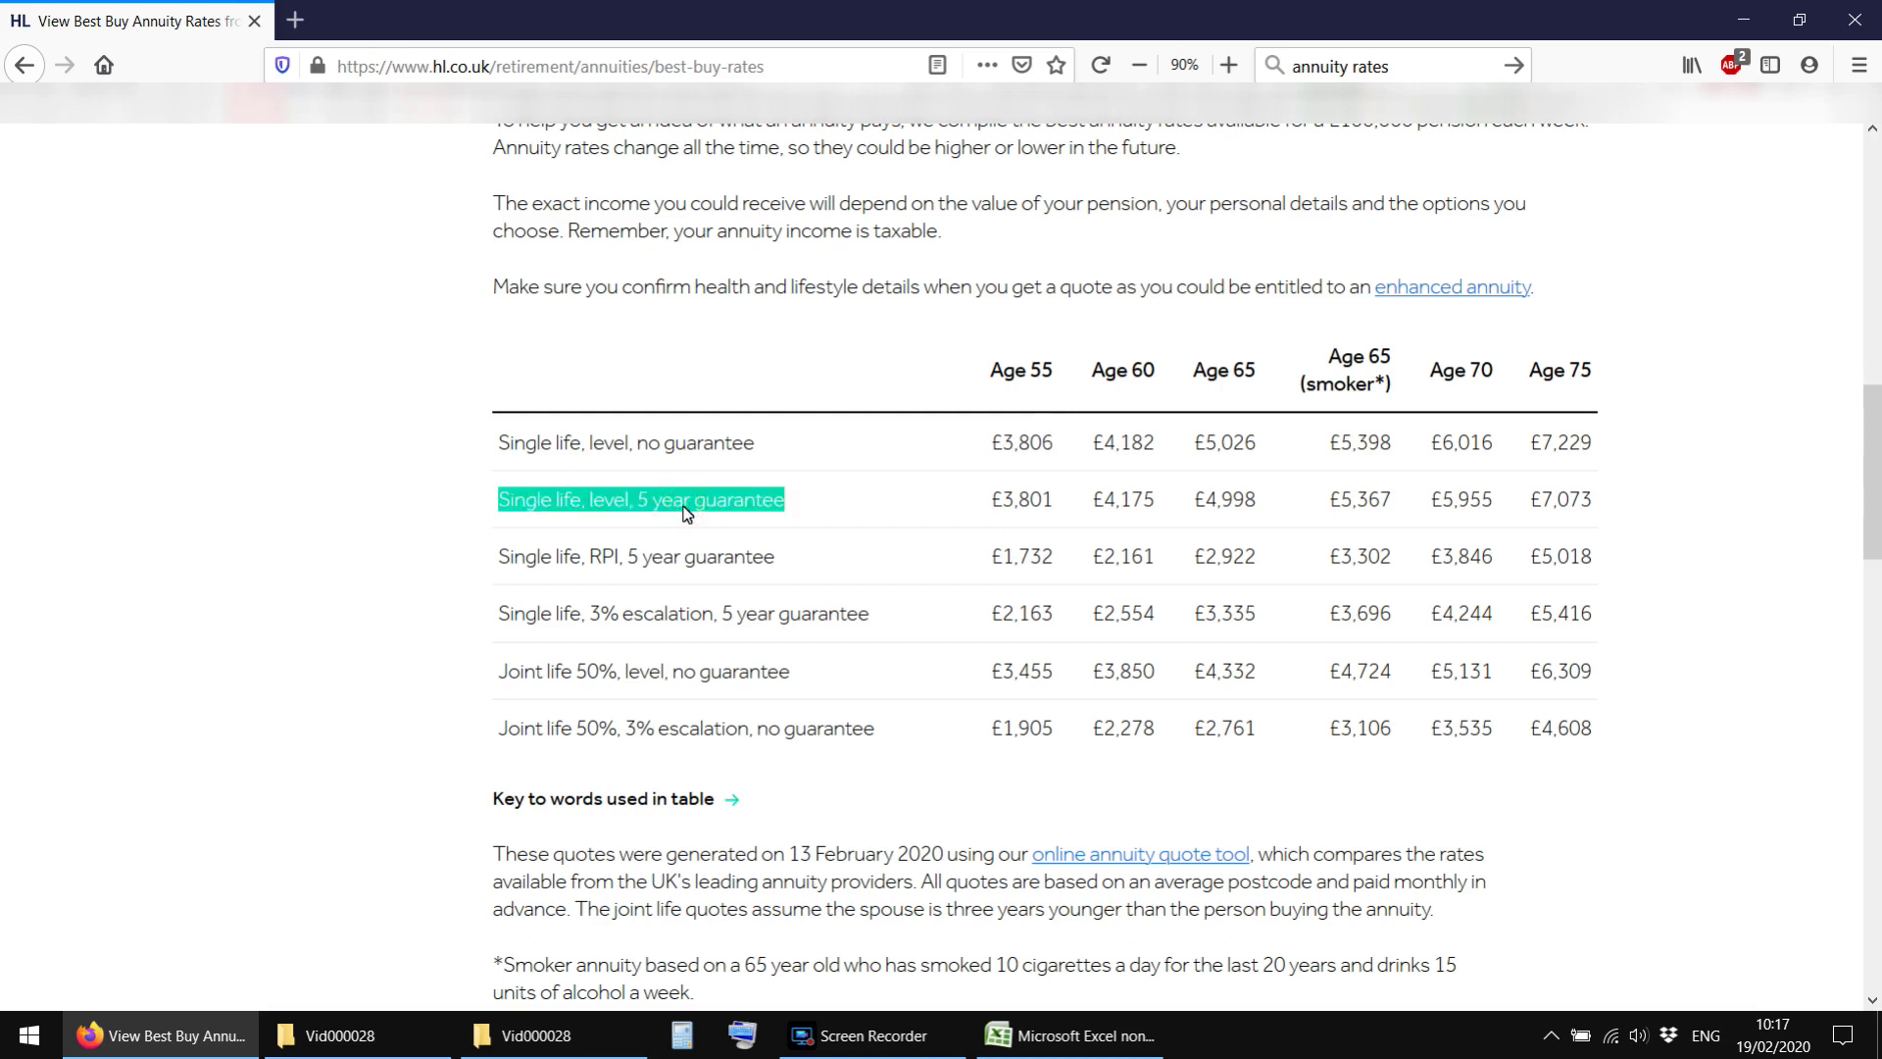
double_click(715, 504)
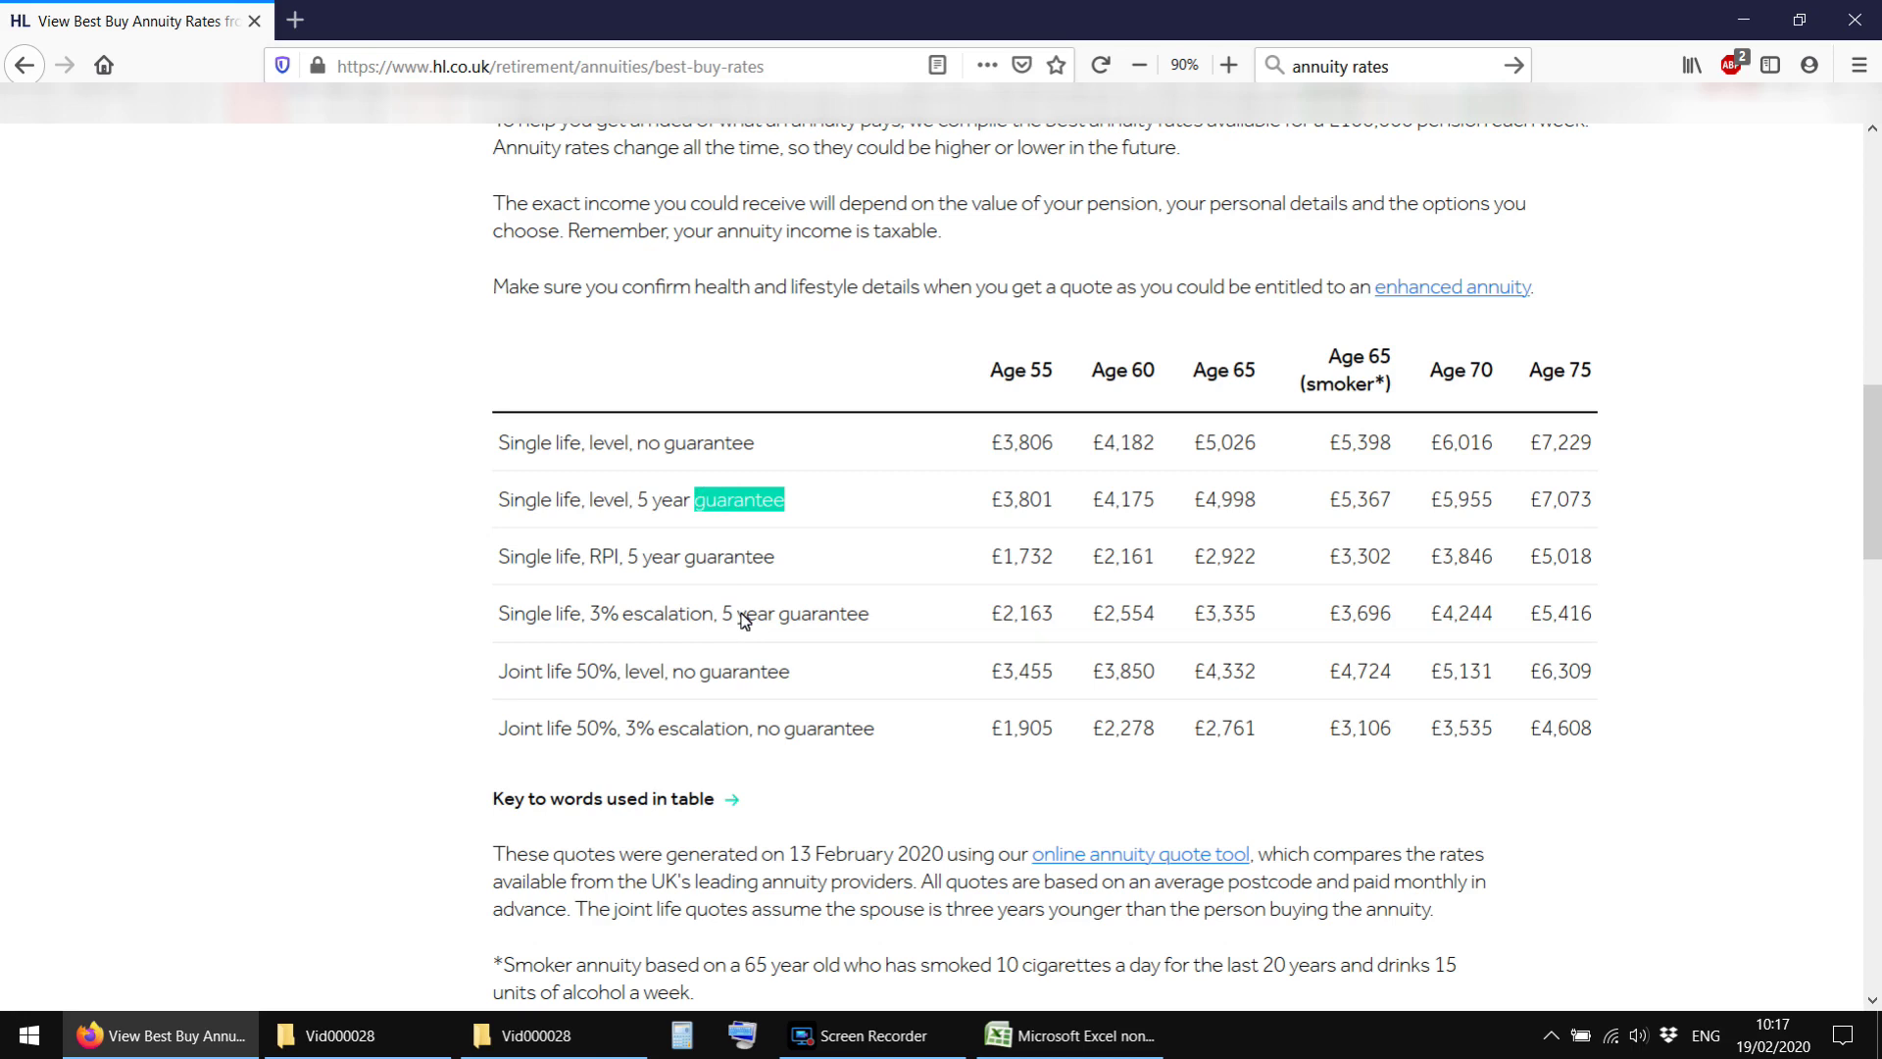
scroll(853, 775, down, 2)
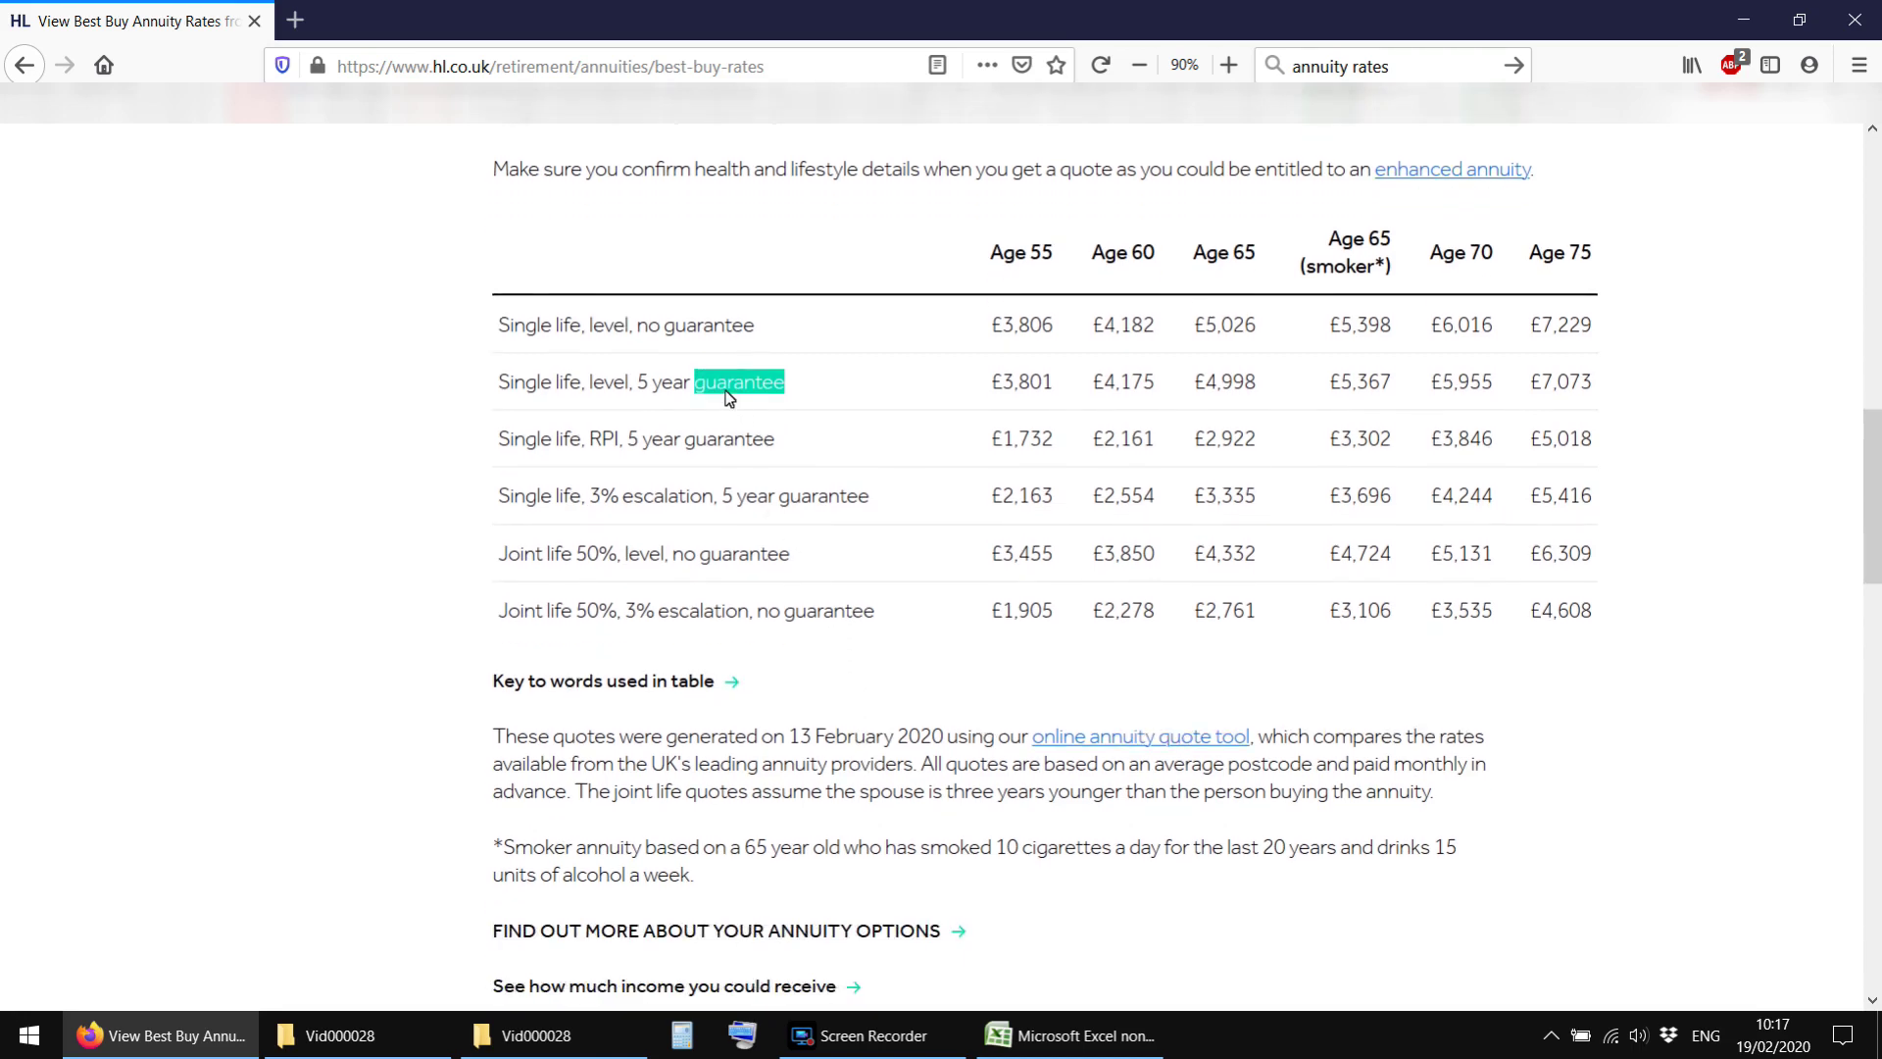
drag(723, 387, 704, 467)
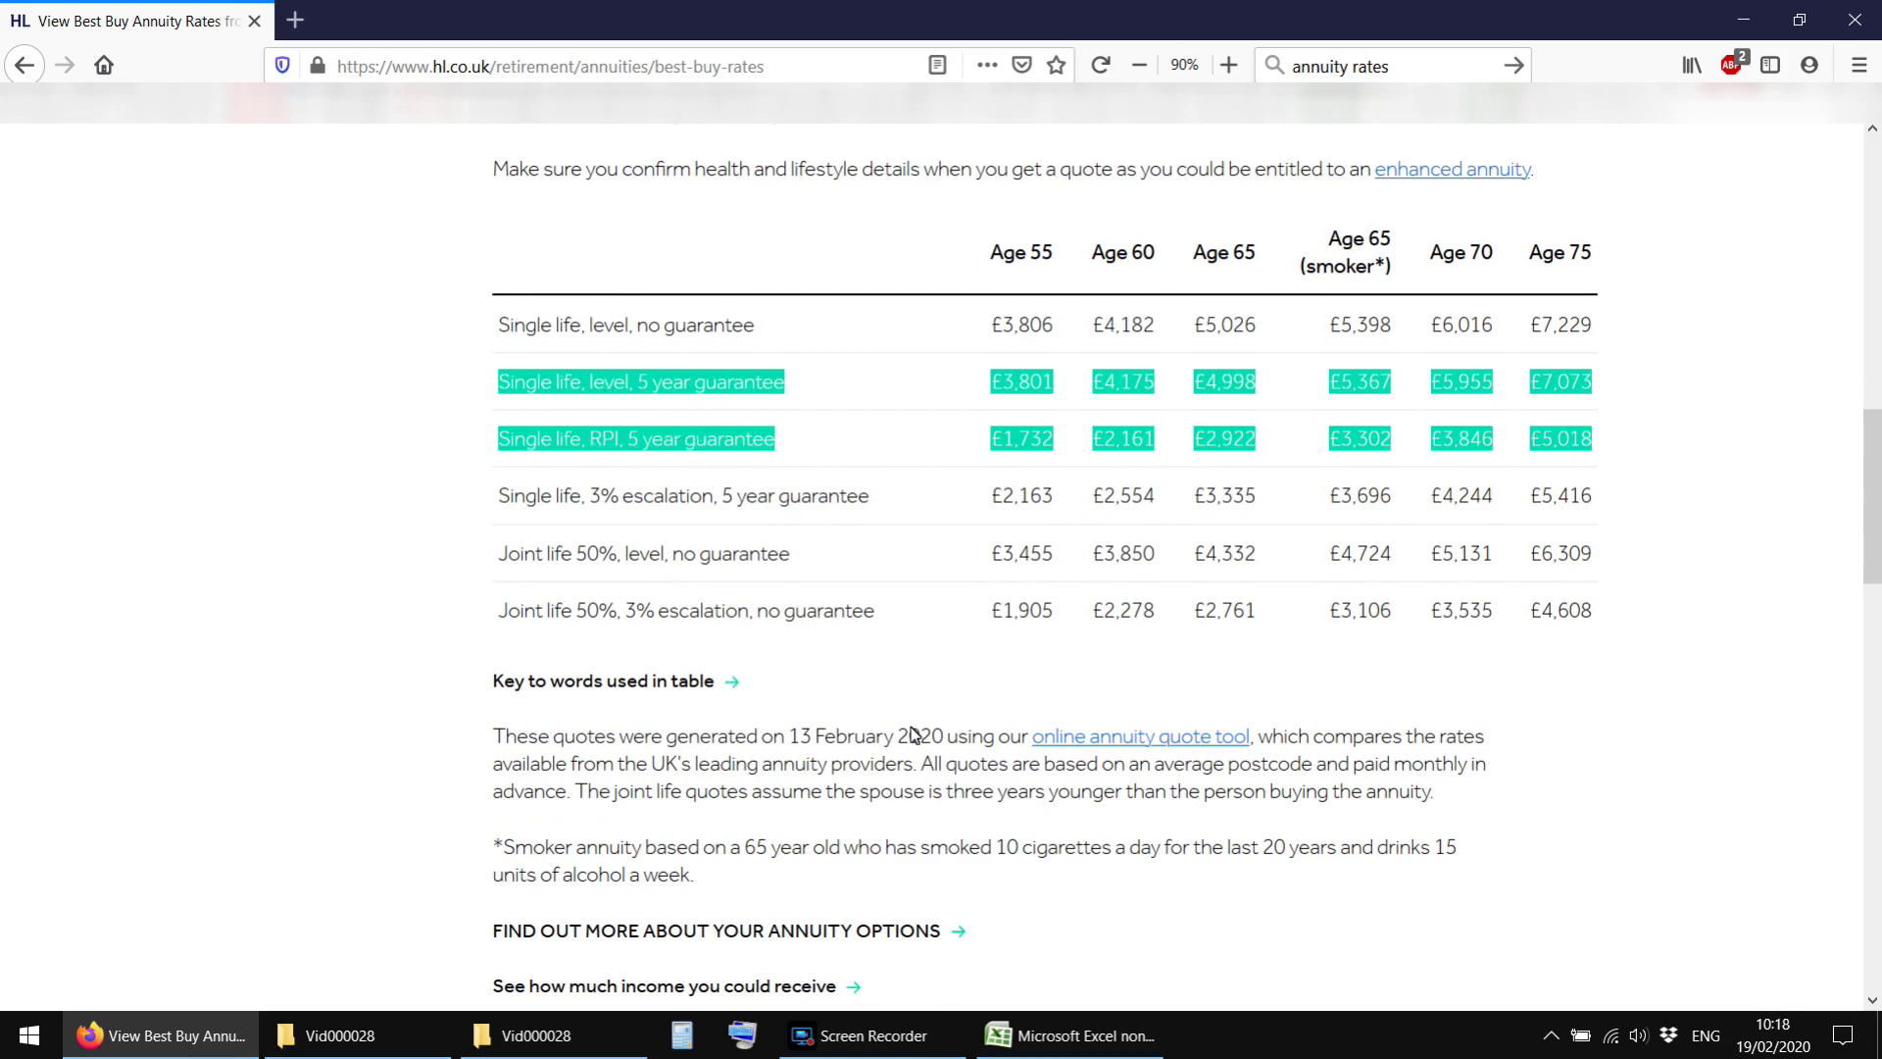
key(alt+Tab)
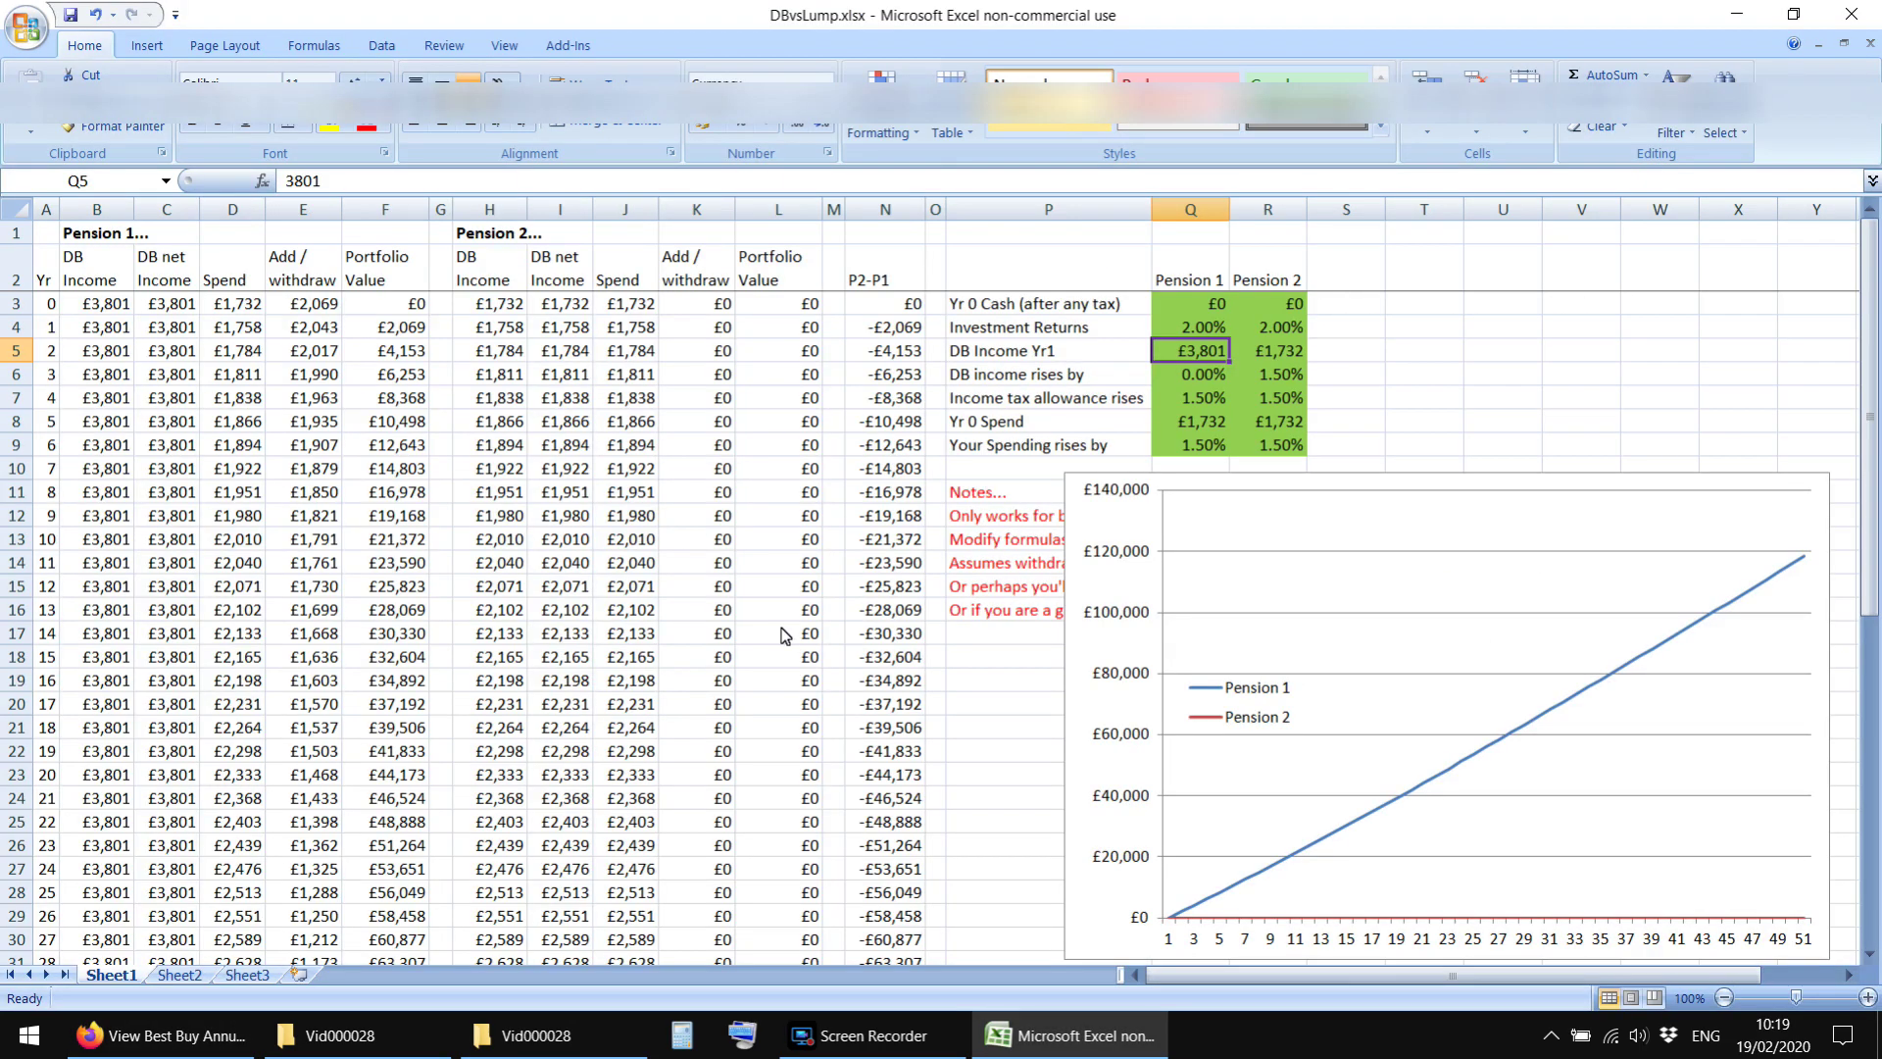
click(288, 189)
Step: Set the DB Income Yr1 formulas to =3801*4 for Pension 1 and =1732*4 for Pension 2
text(=3801)
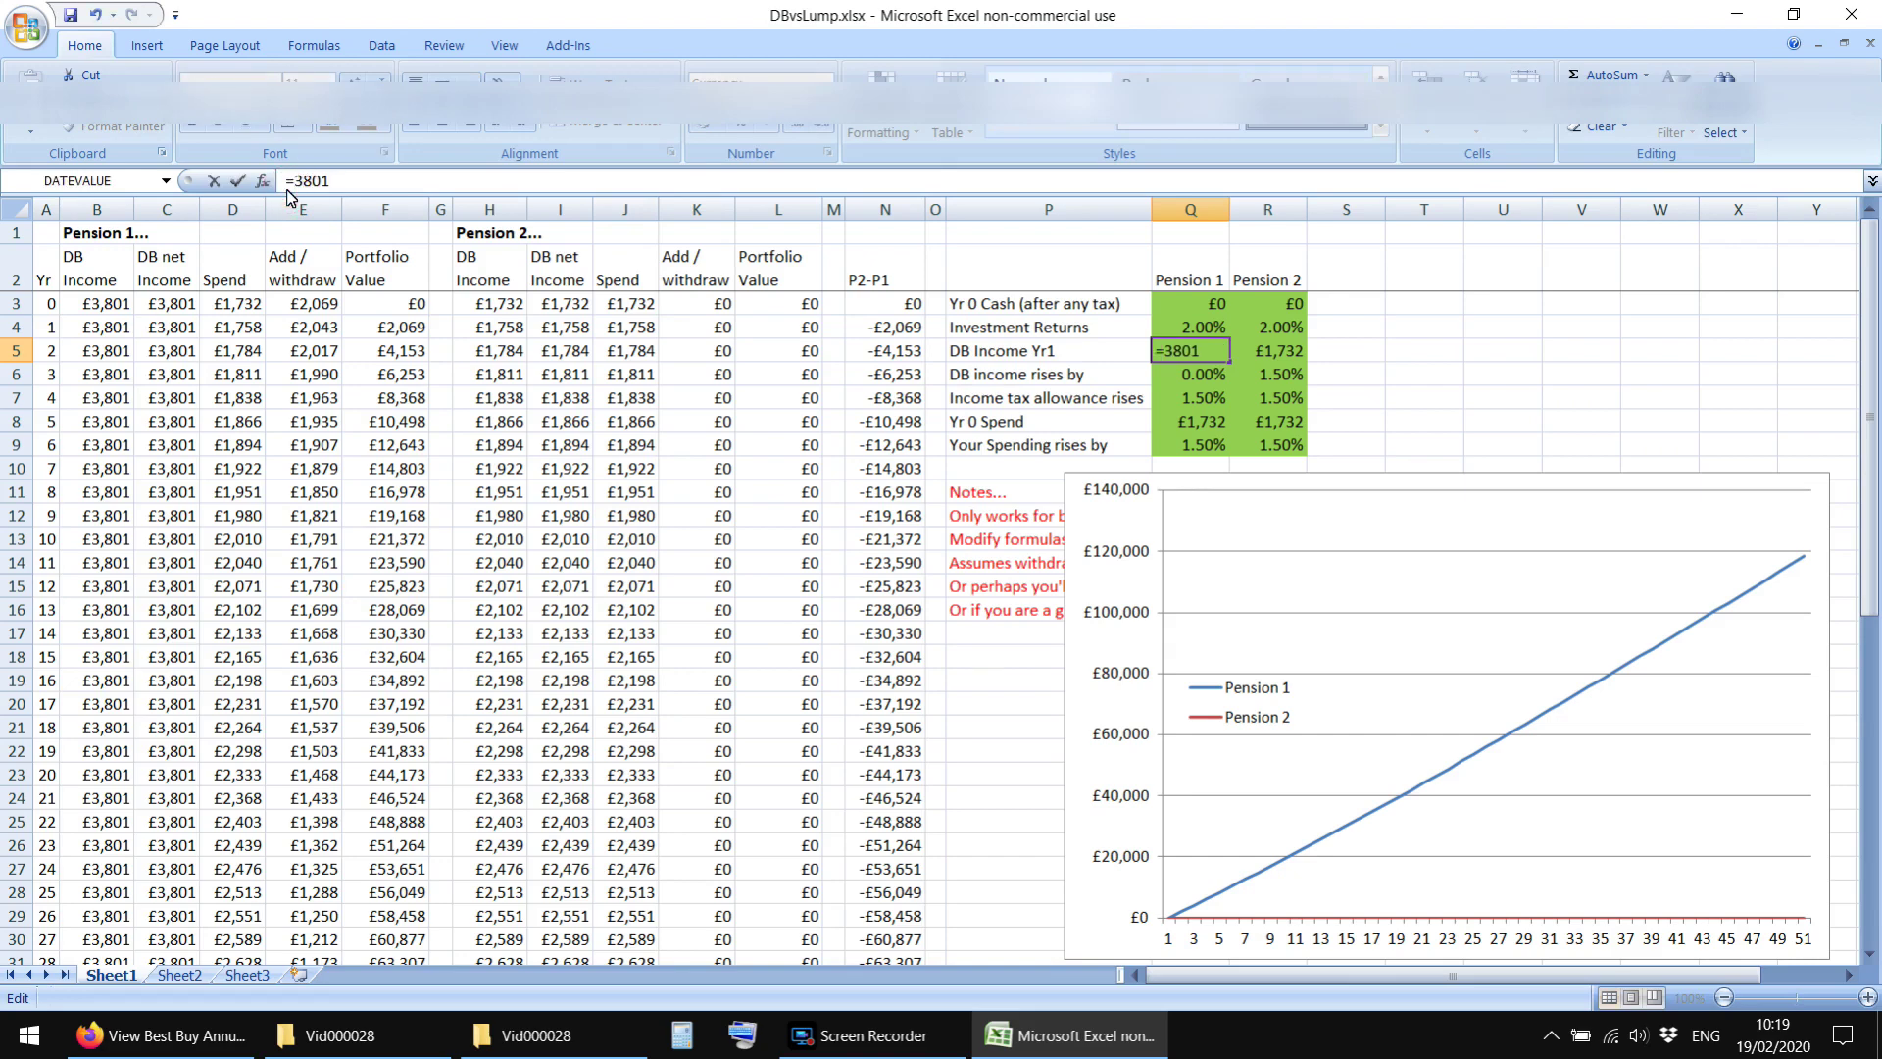
text(*)
text(4)
key(Return)
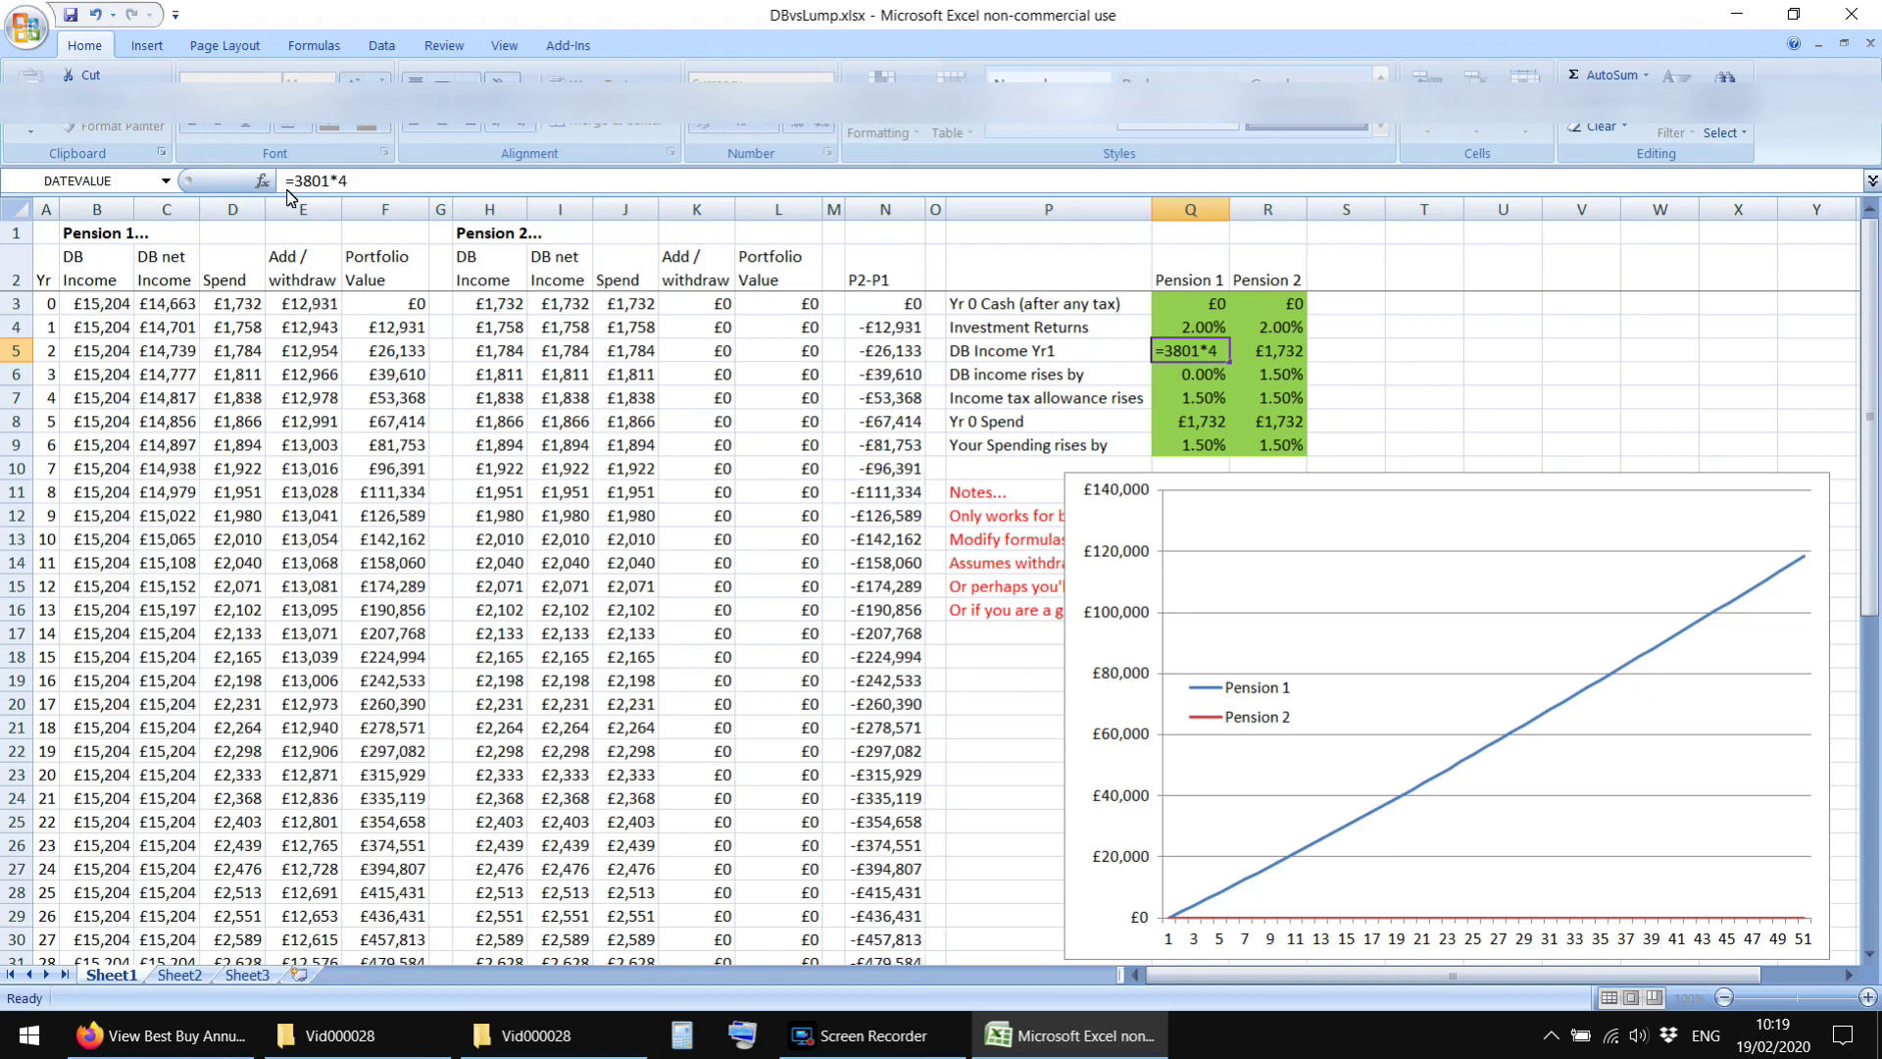
key(Up)
key(Right)
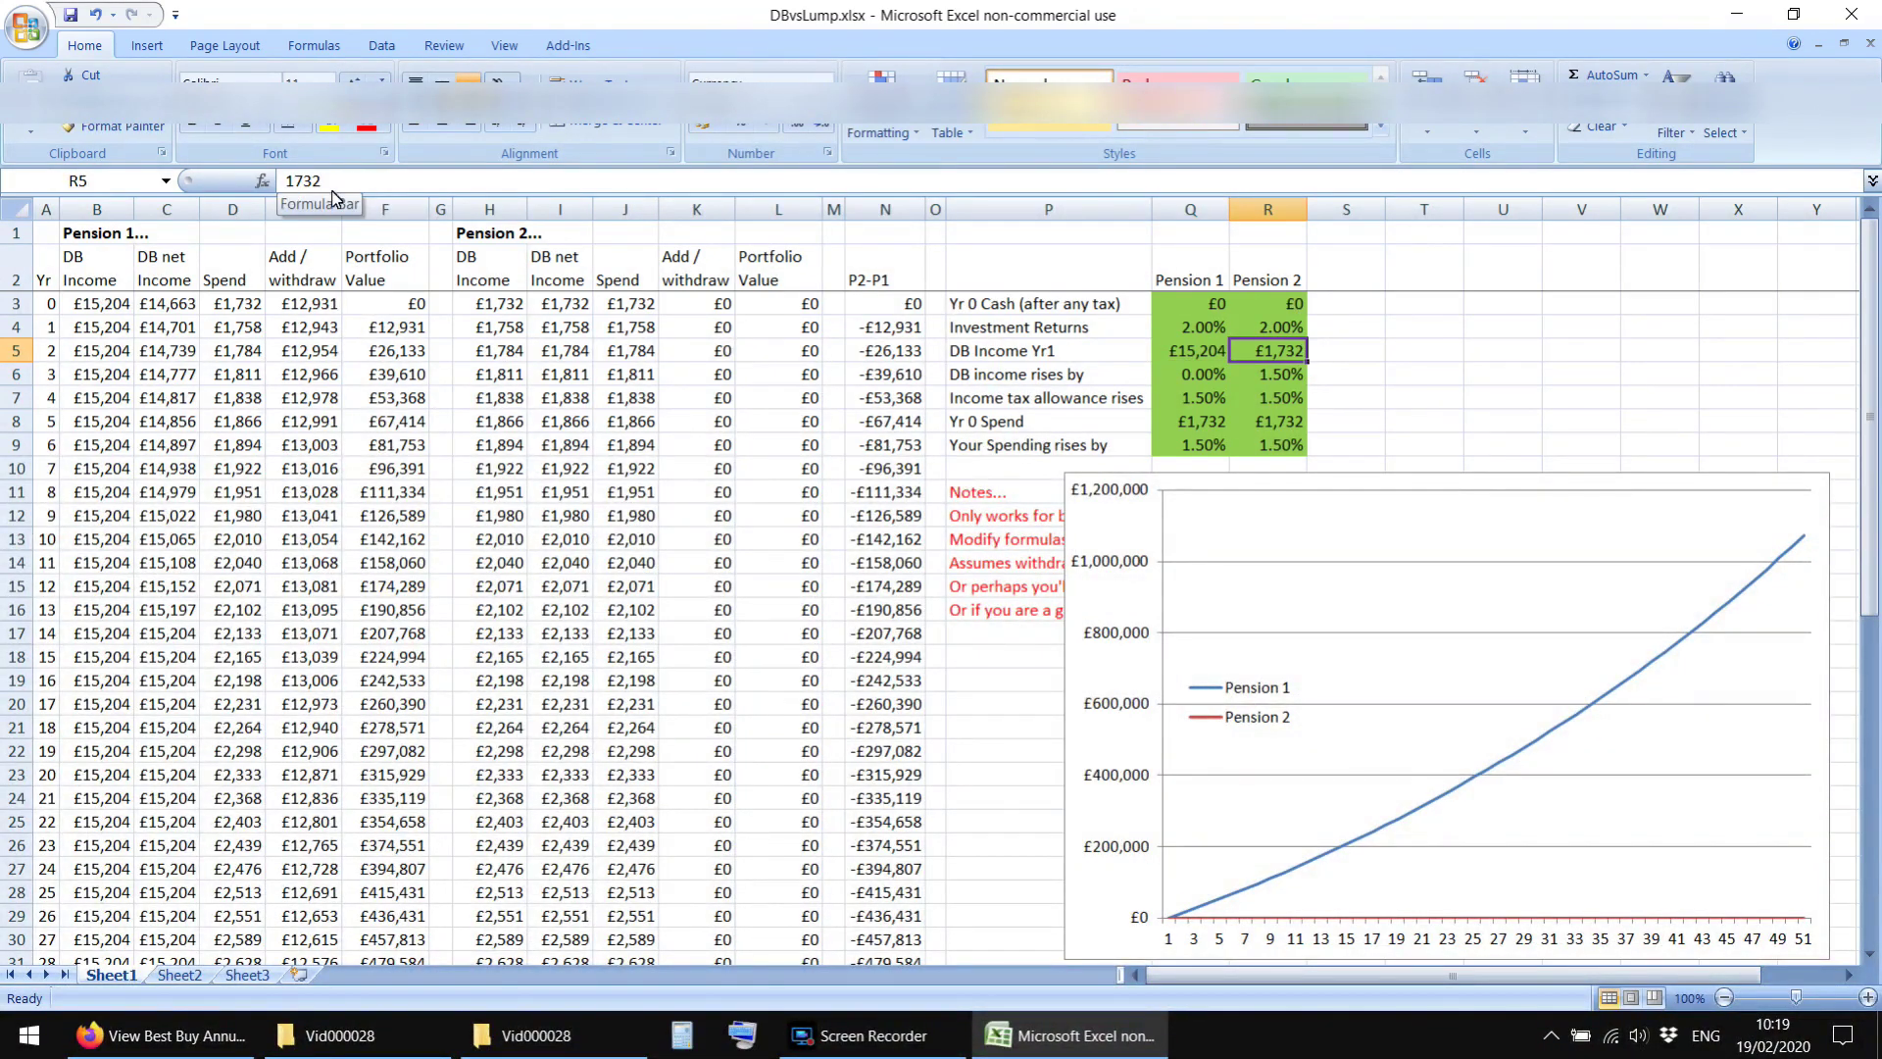
click(288, 182)
text(=)
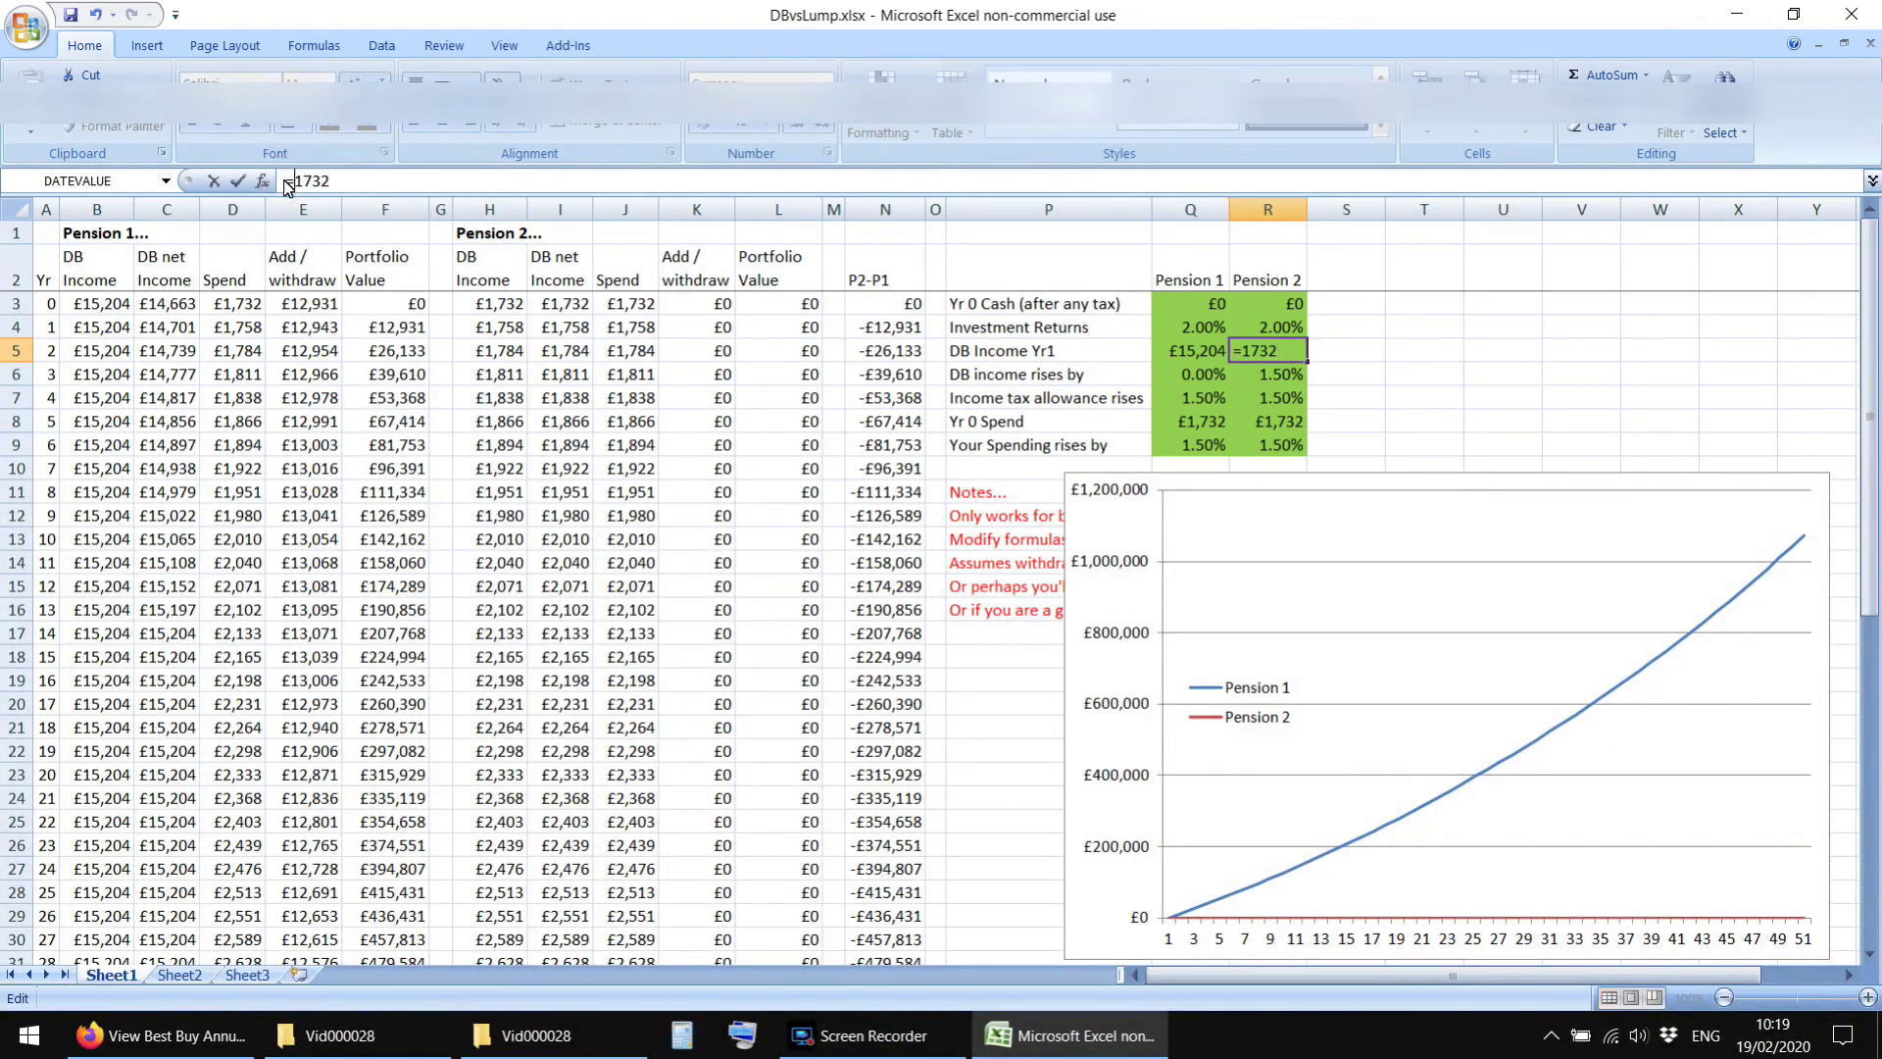
text(*4)
key(Return)
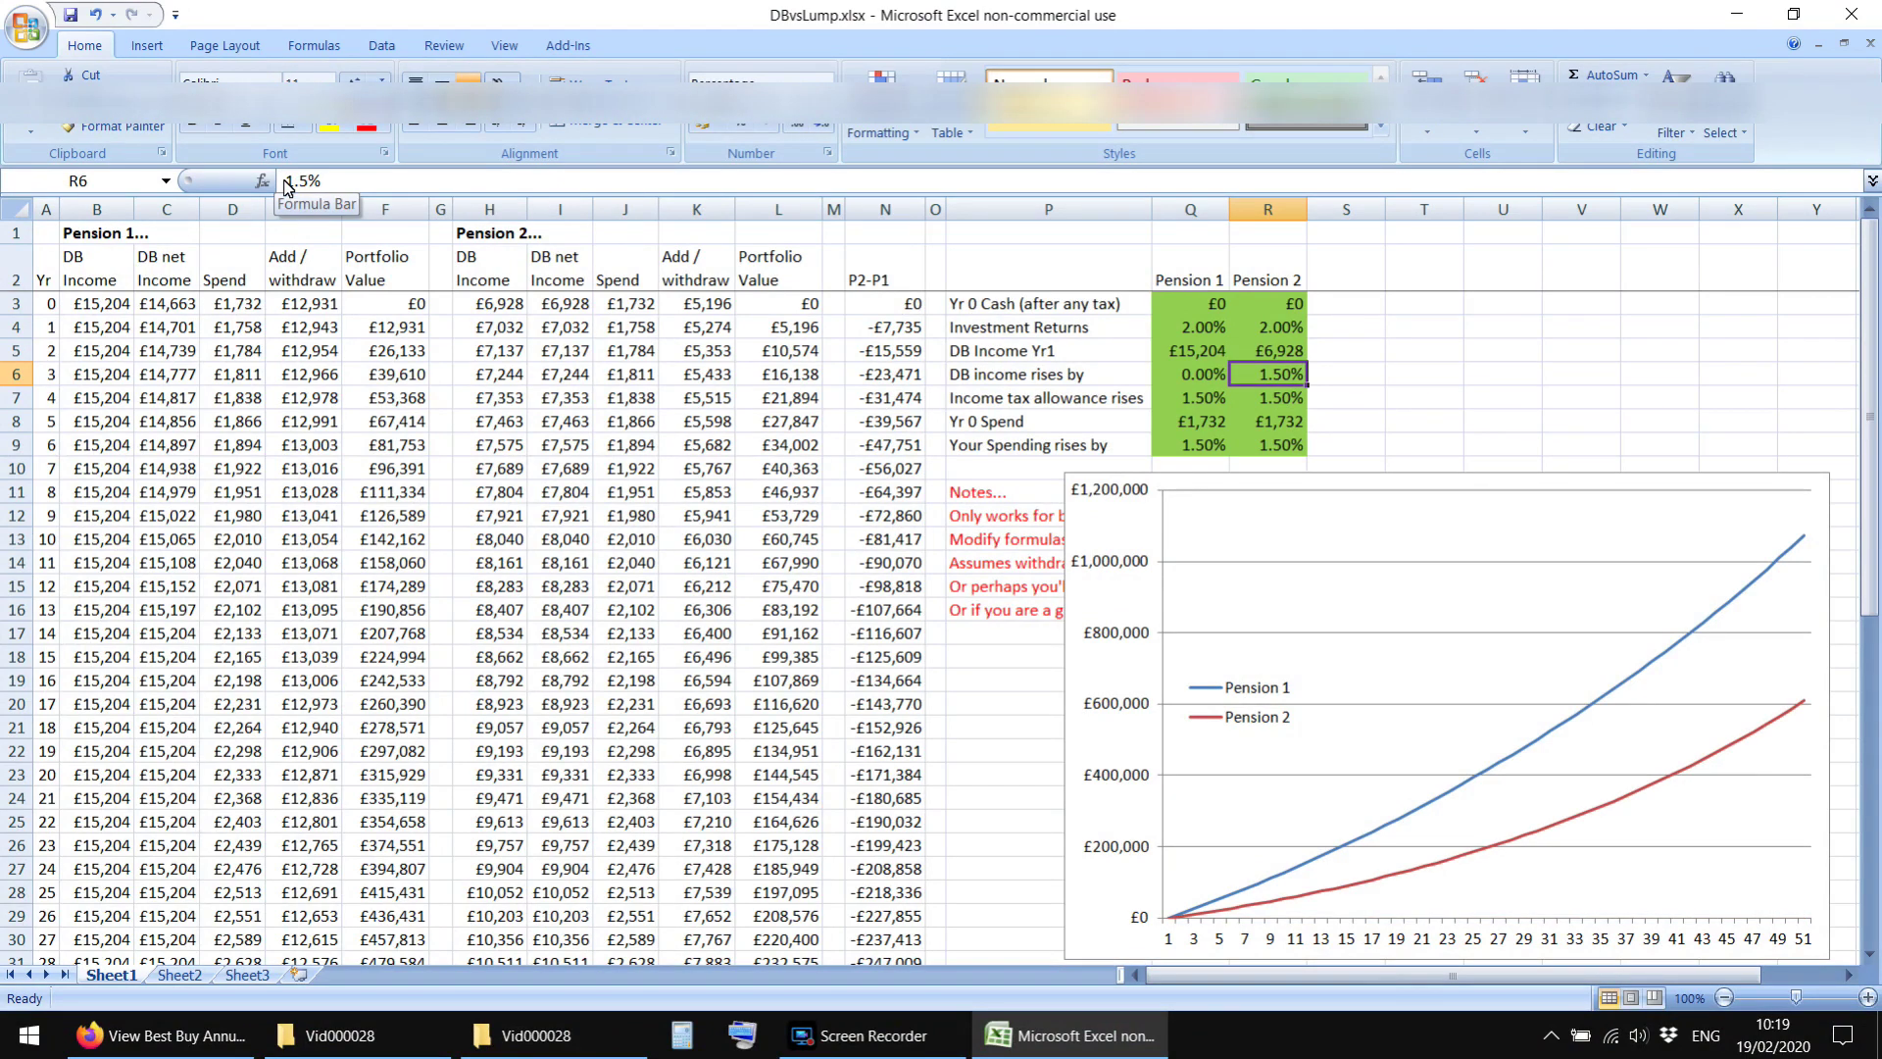
Step: Review the income tax allowance rises and Pension 1's DB income rise
key(Down)
key(Left)
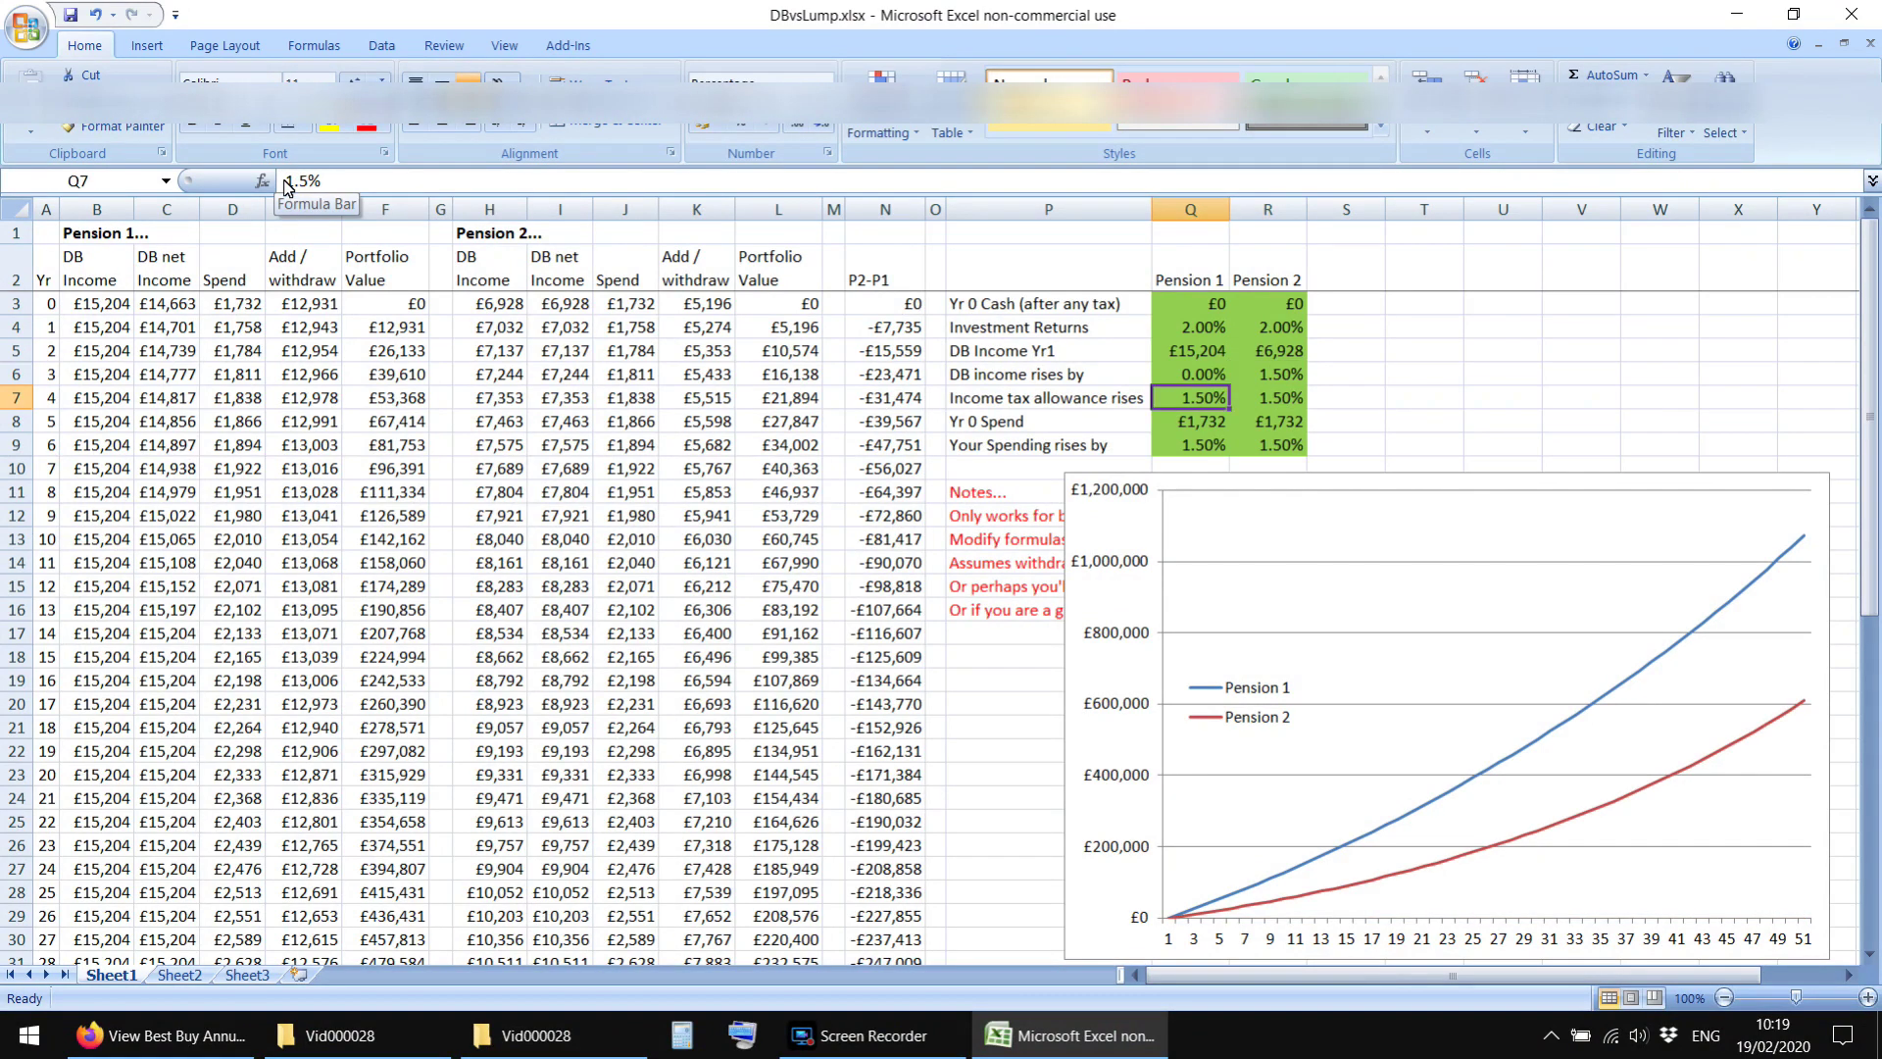
key(Right)
key(Left)
key(Up)
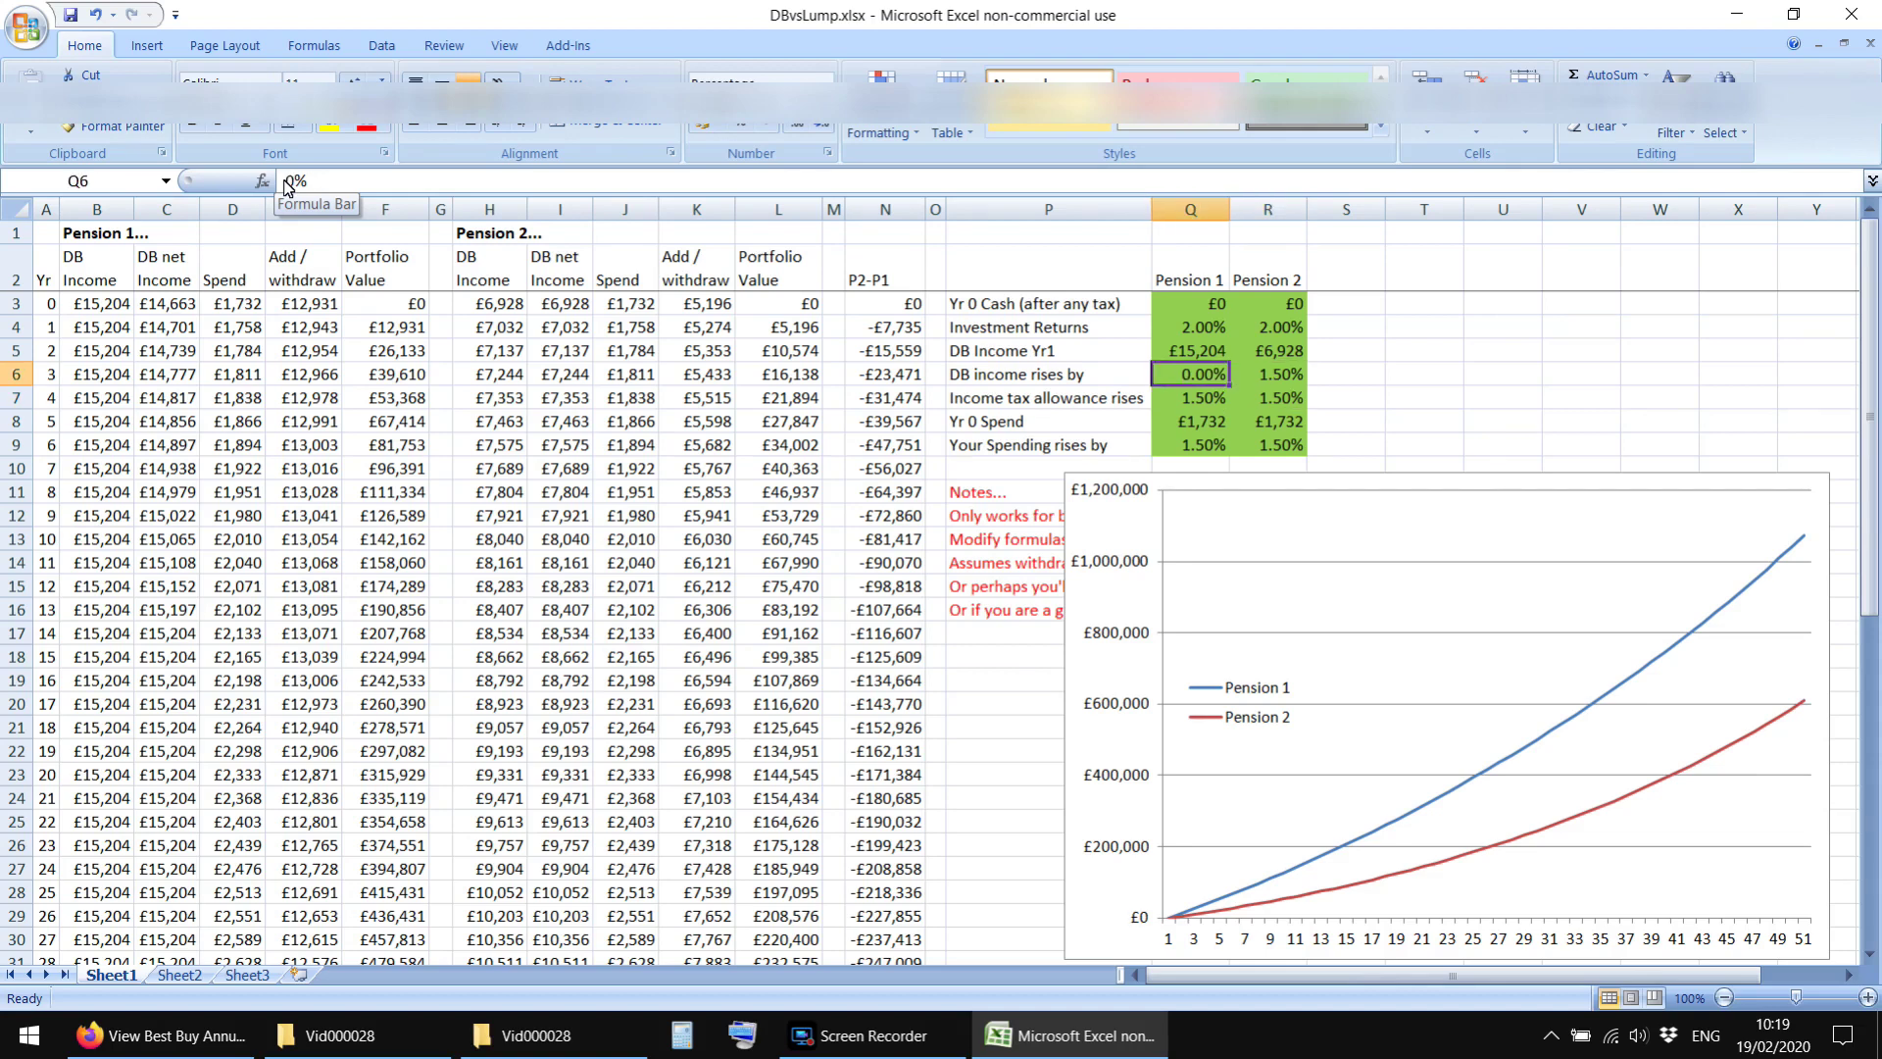
key(Up)
key(Right)
key(Down)
key(Left)
Step: Enter £6,928 as the Yr 0 Spend for both pensions
key(Down)
key(Down)
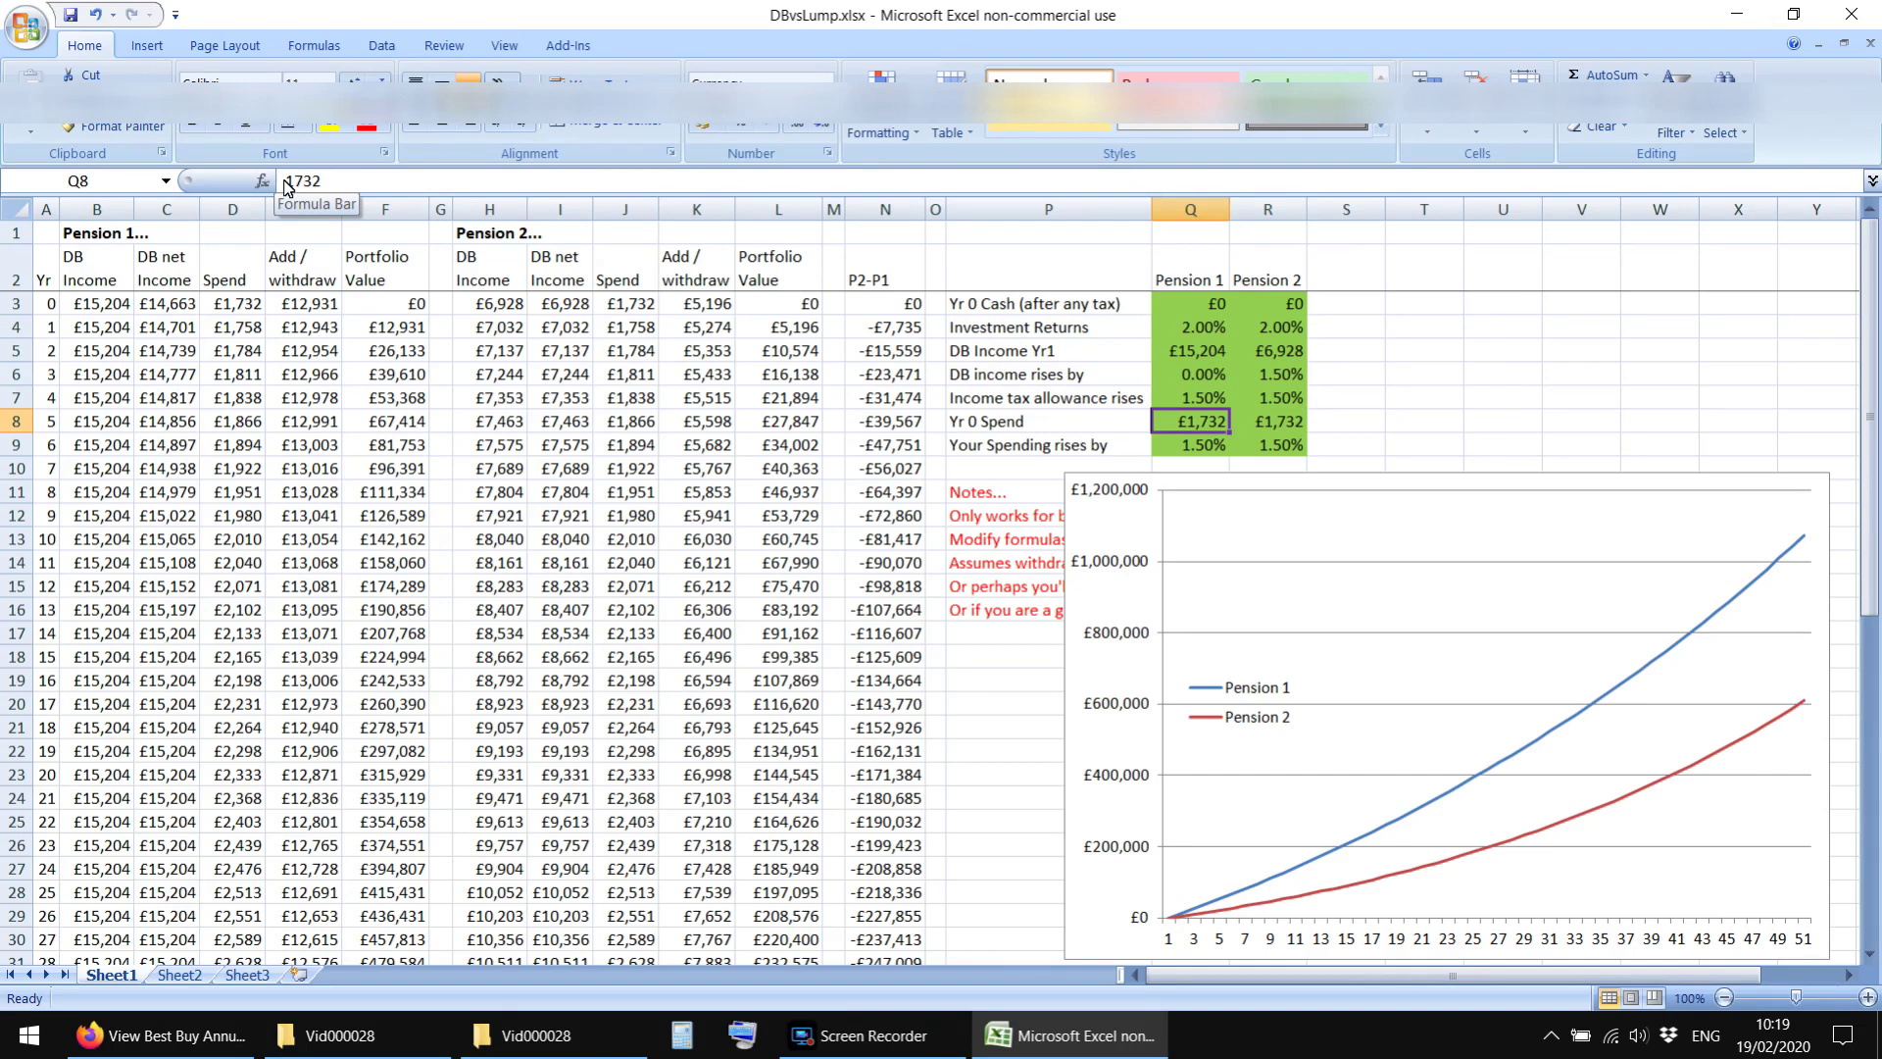
text(6928)
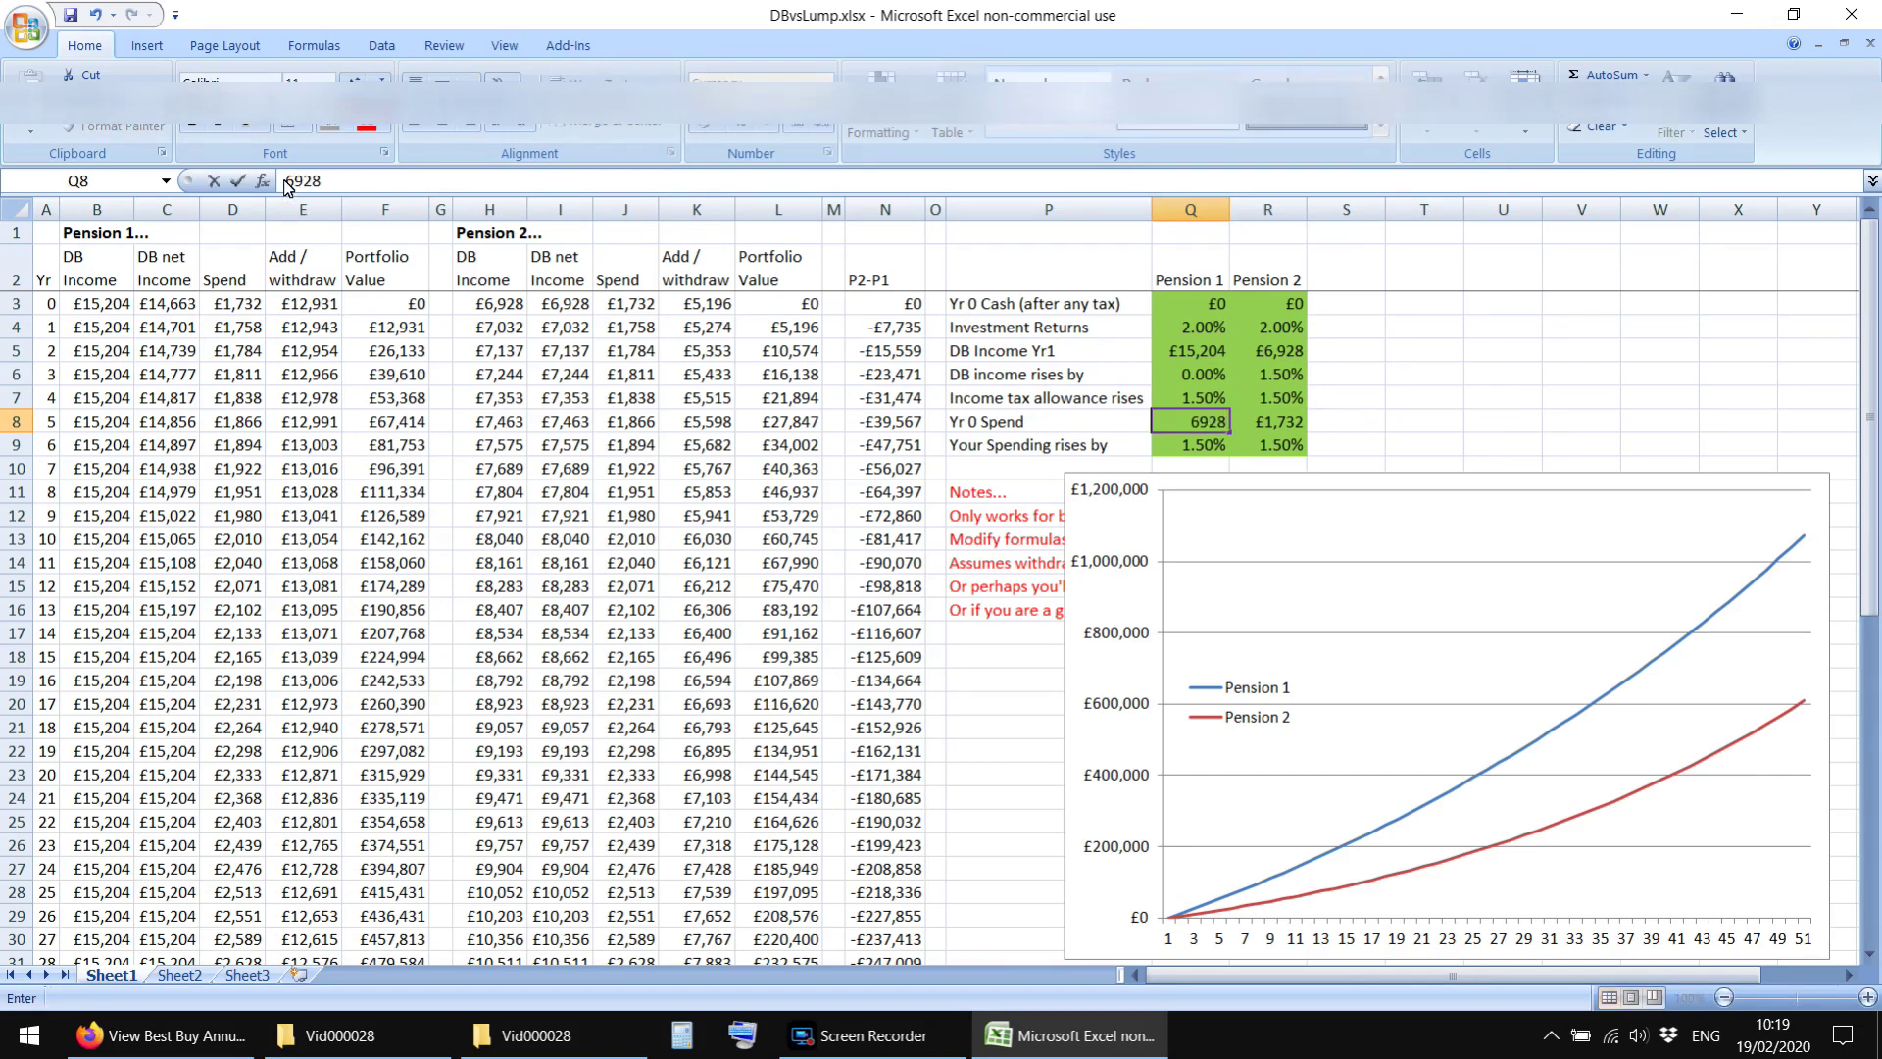
key(Right)
text(6,92)
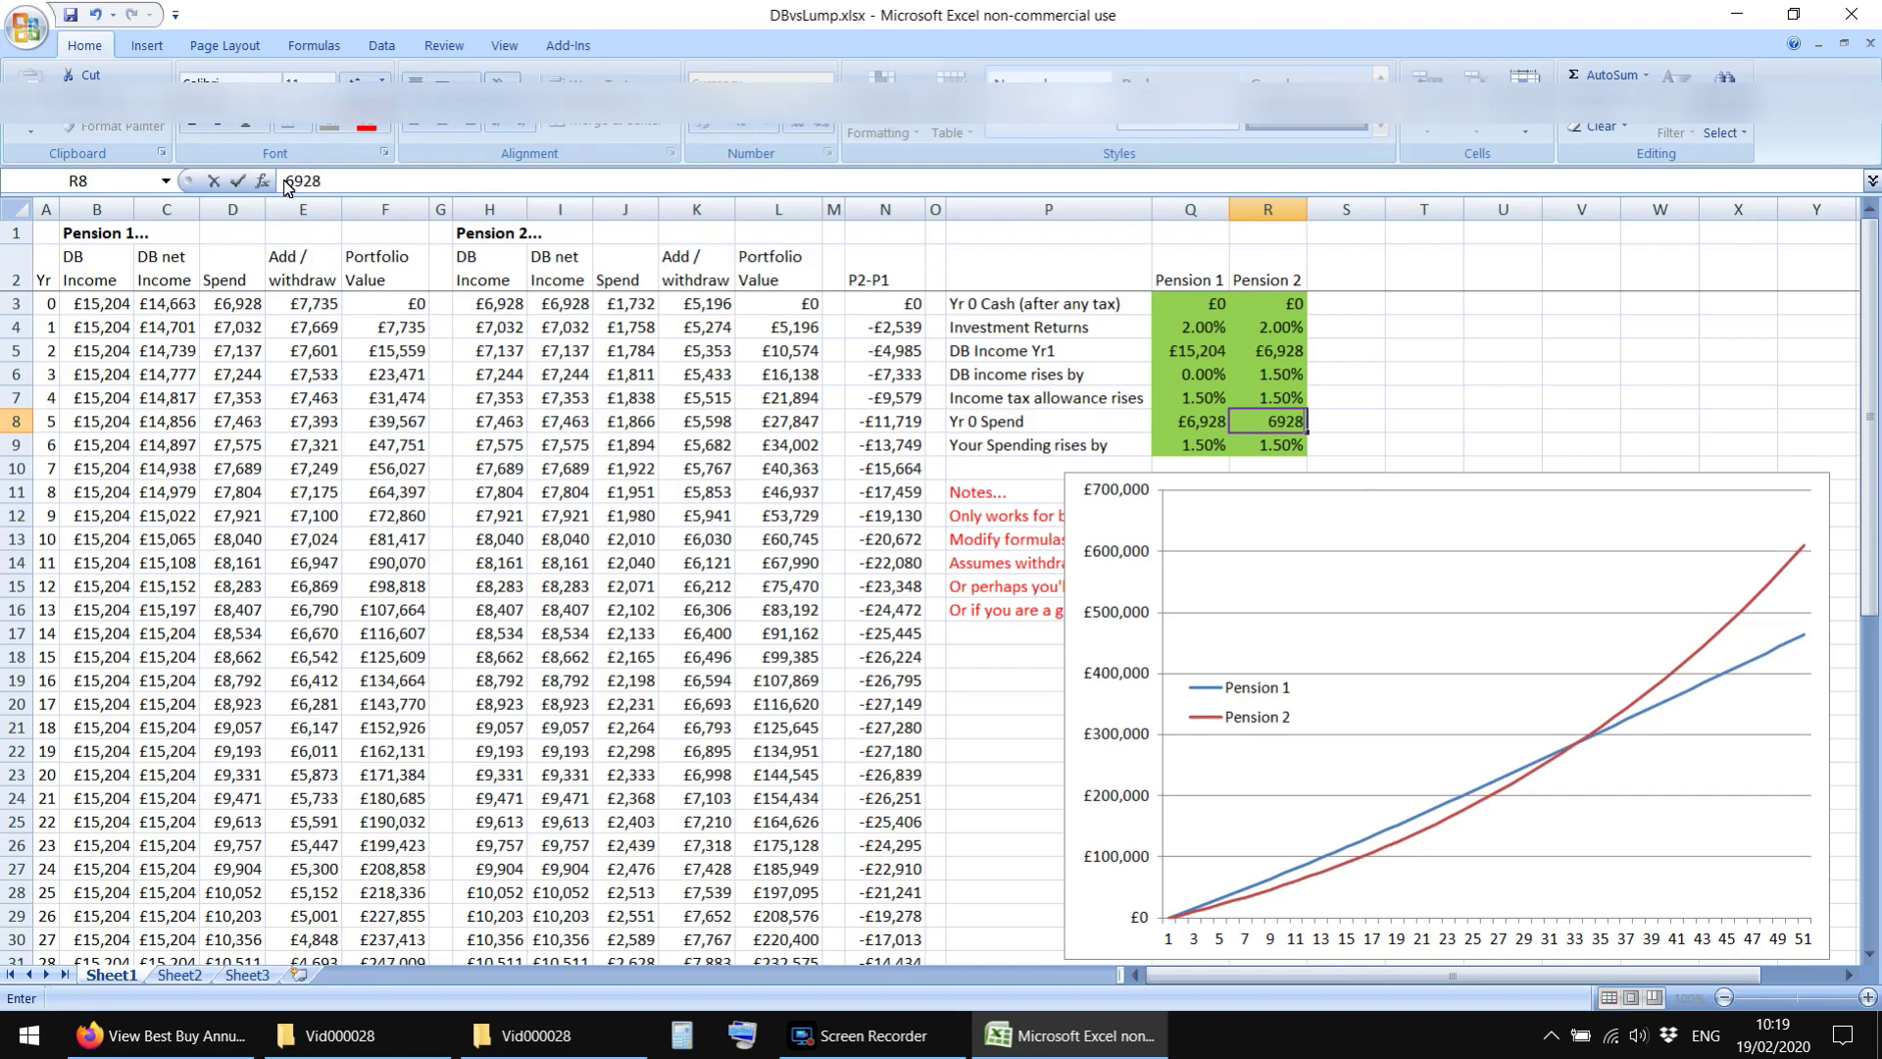
text(8)
key(Return)
key(Left)
key(Left)
key(Down)
key(Down)
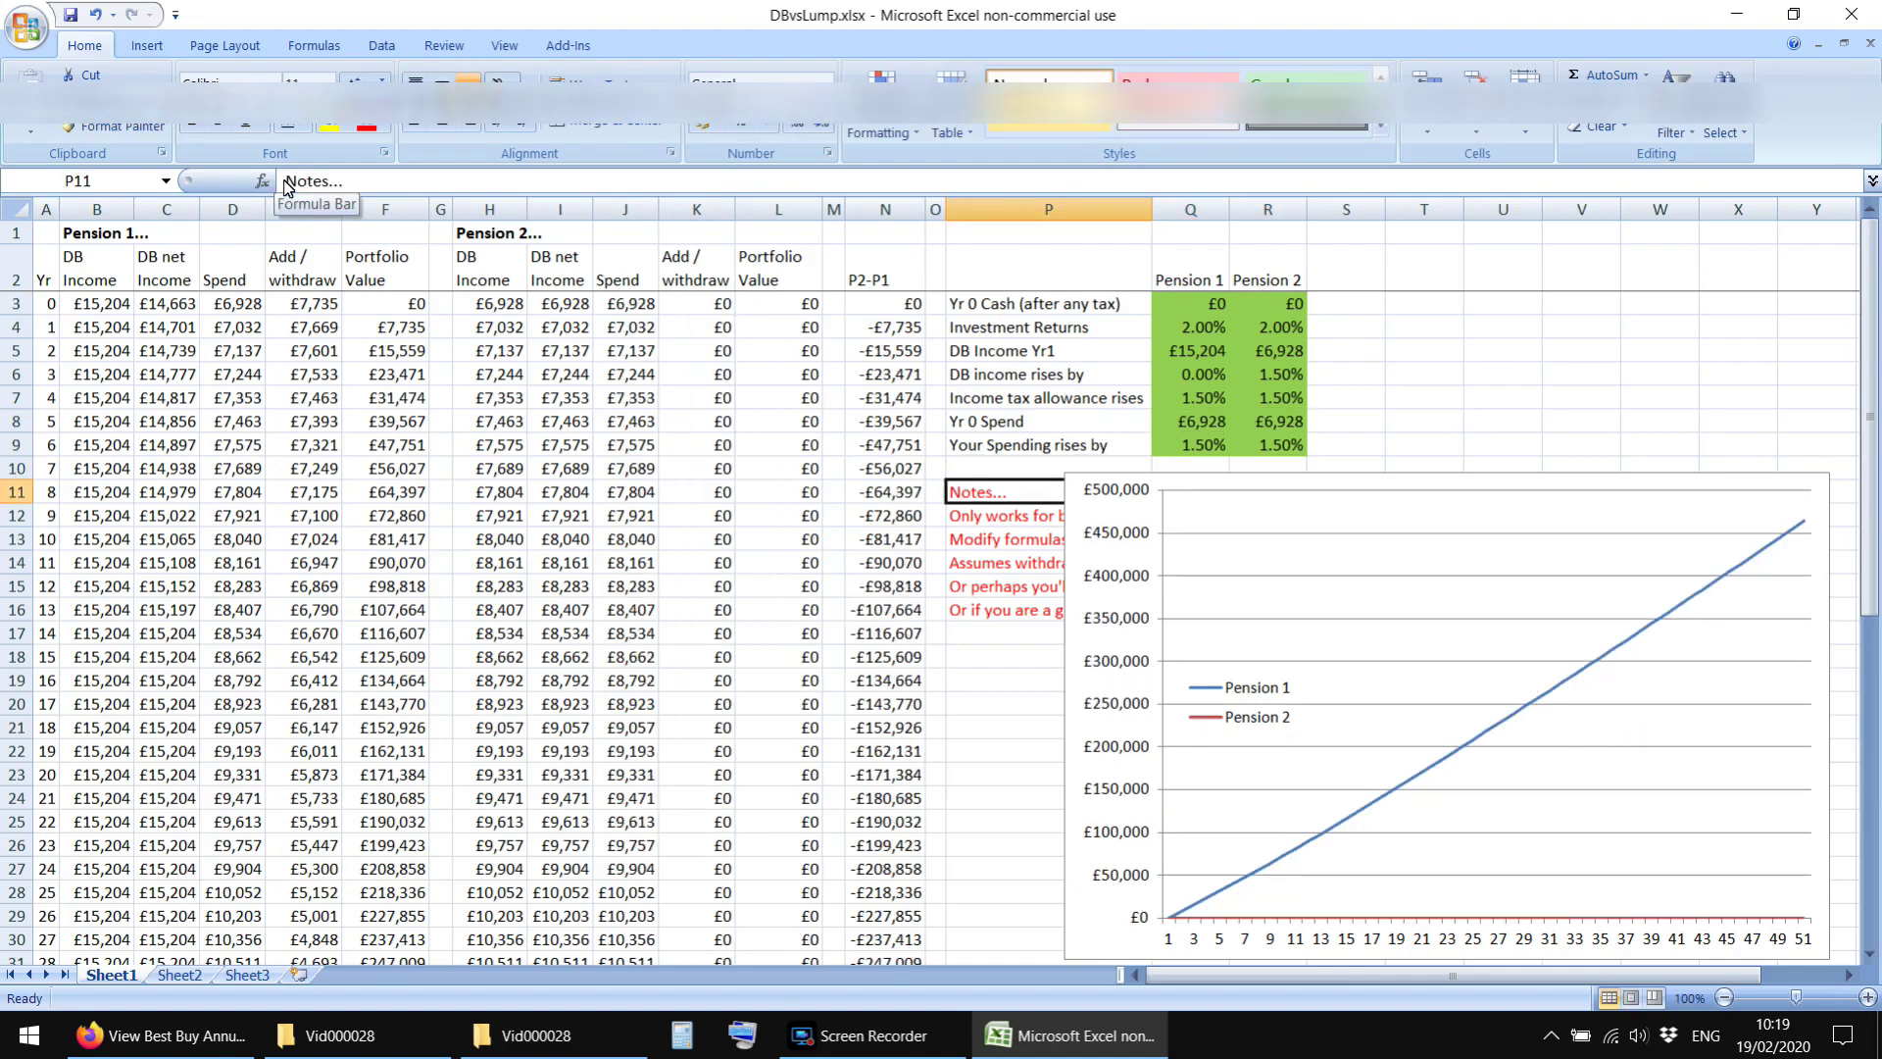
key(Down)
key(Down)
key(Down)
key(Down)
key(Down)
key(Down)
key(Down)
key(Down)
key(Down)
key(Down)
key(Down)
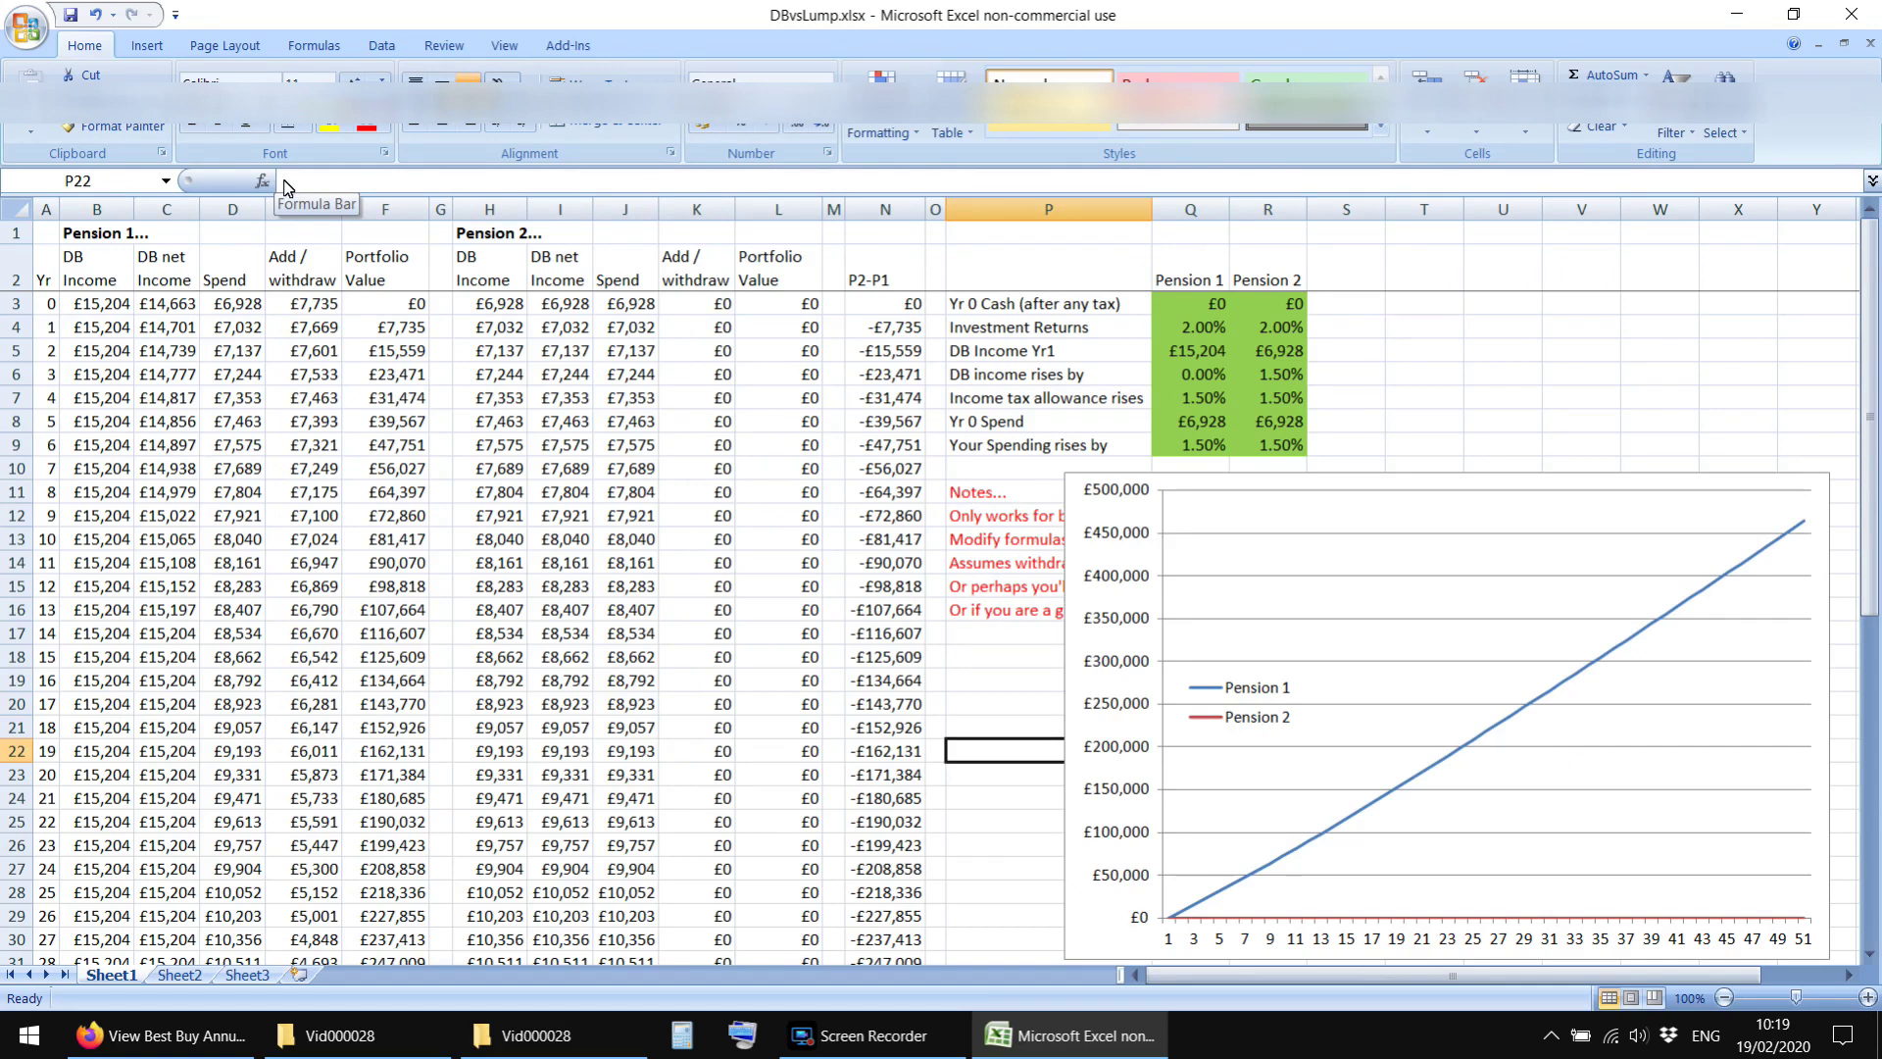
key(Up)
key(Up)
key(Up)
key(Up)
key(Up)
key(Up)
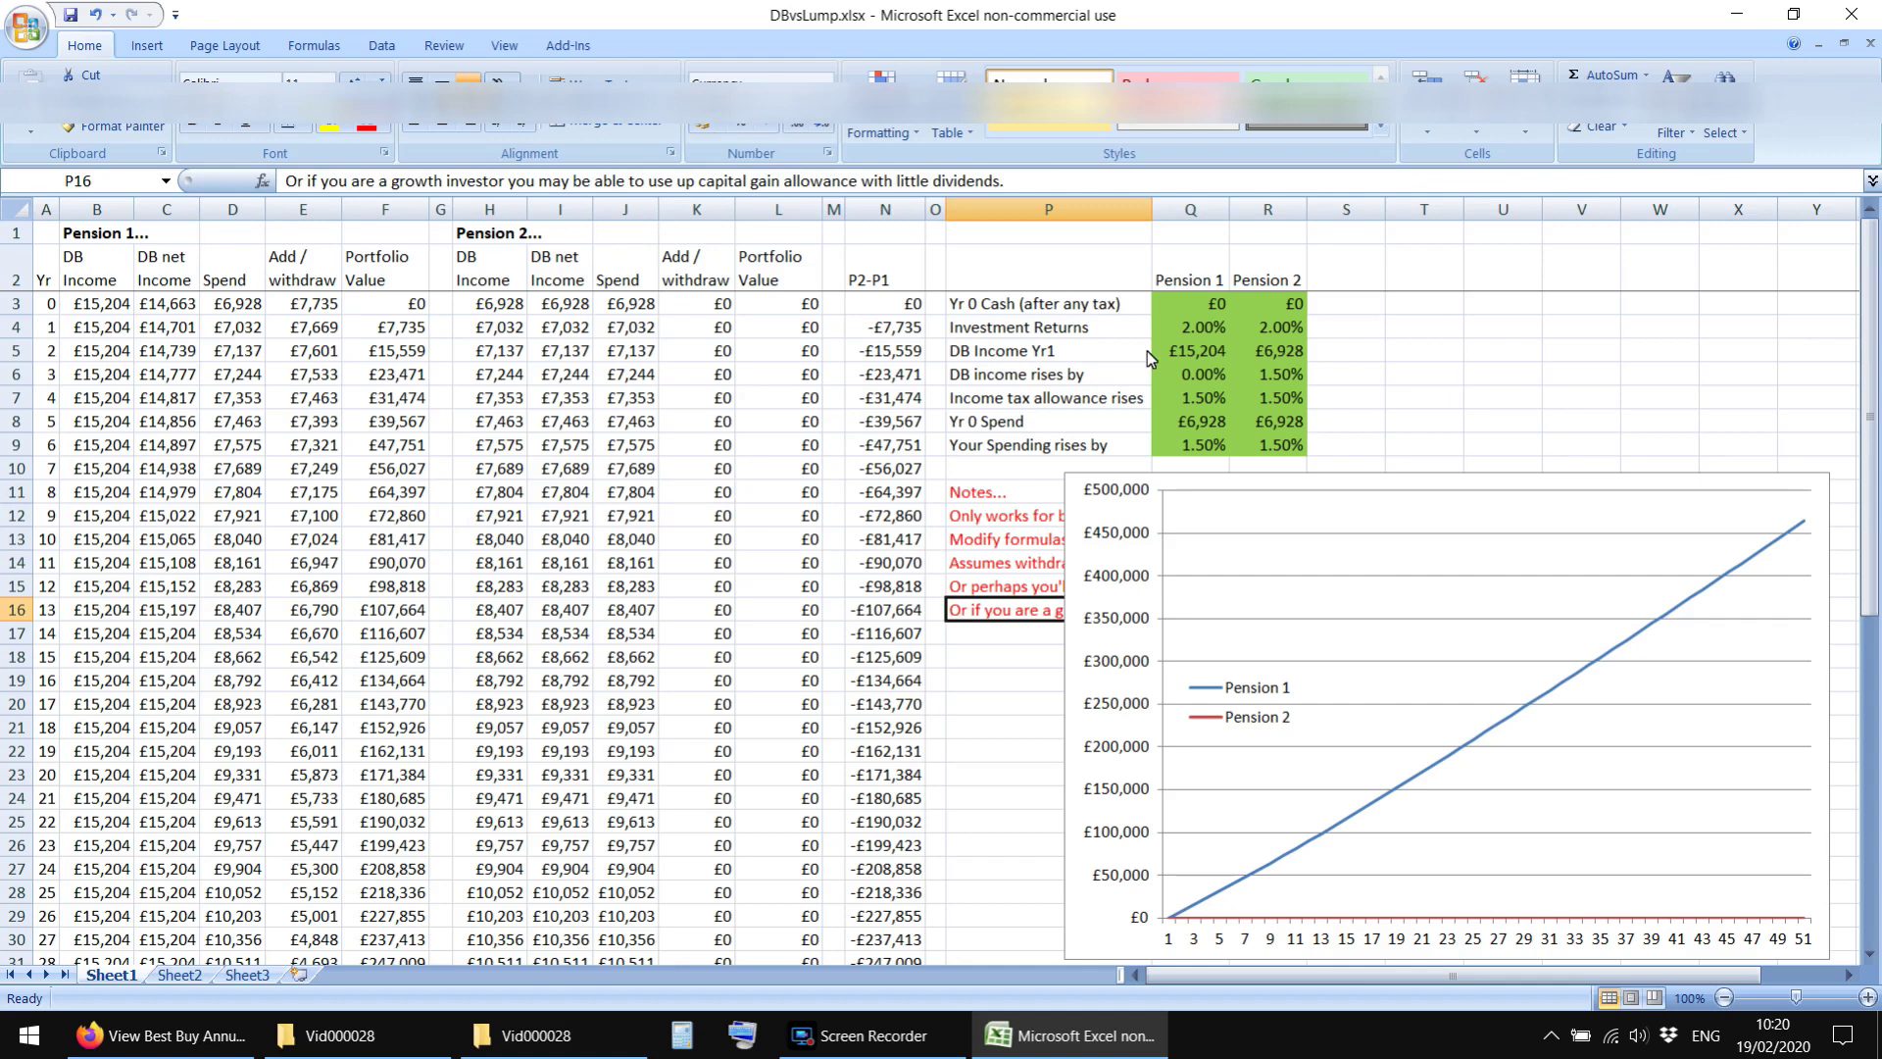
key(Down)
key(Down)
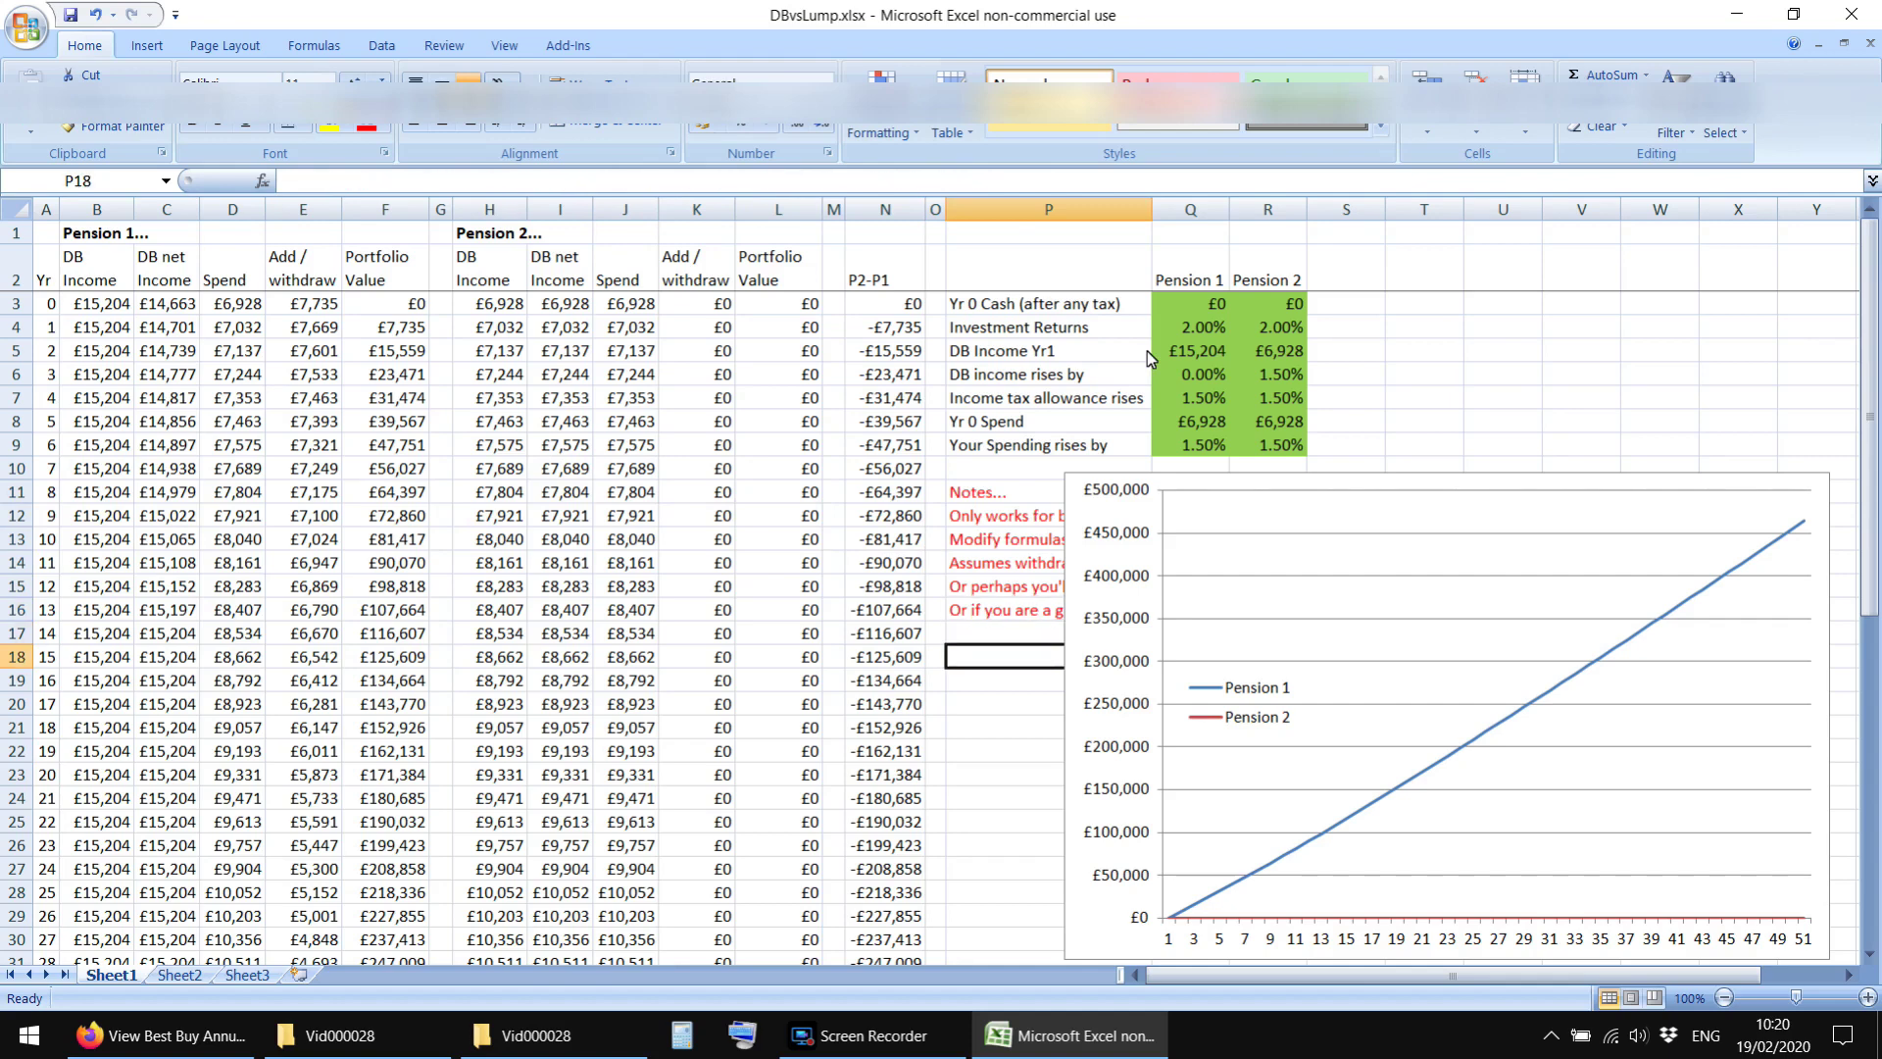
key(Down)
key(Down)
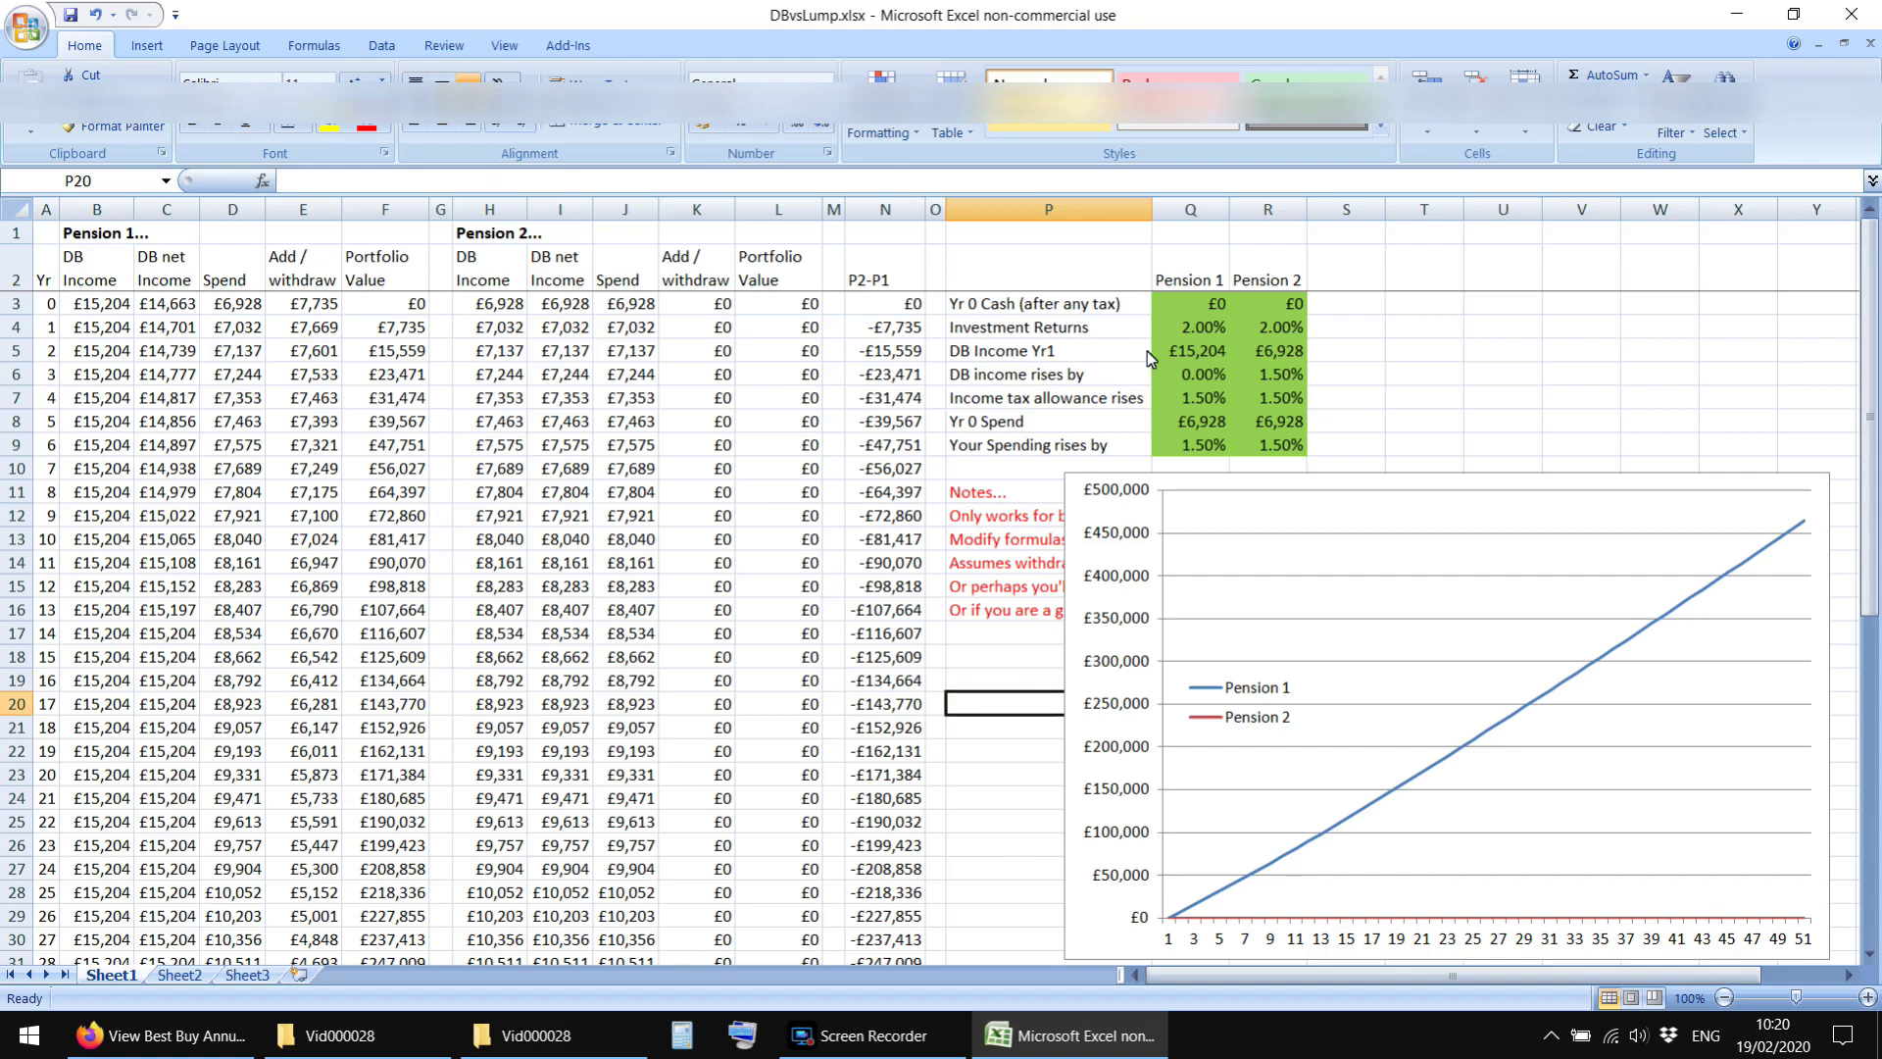
key(Up)
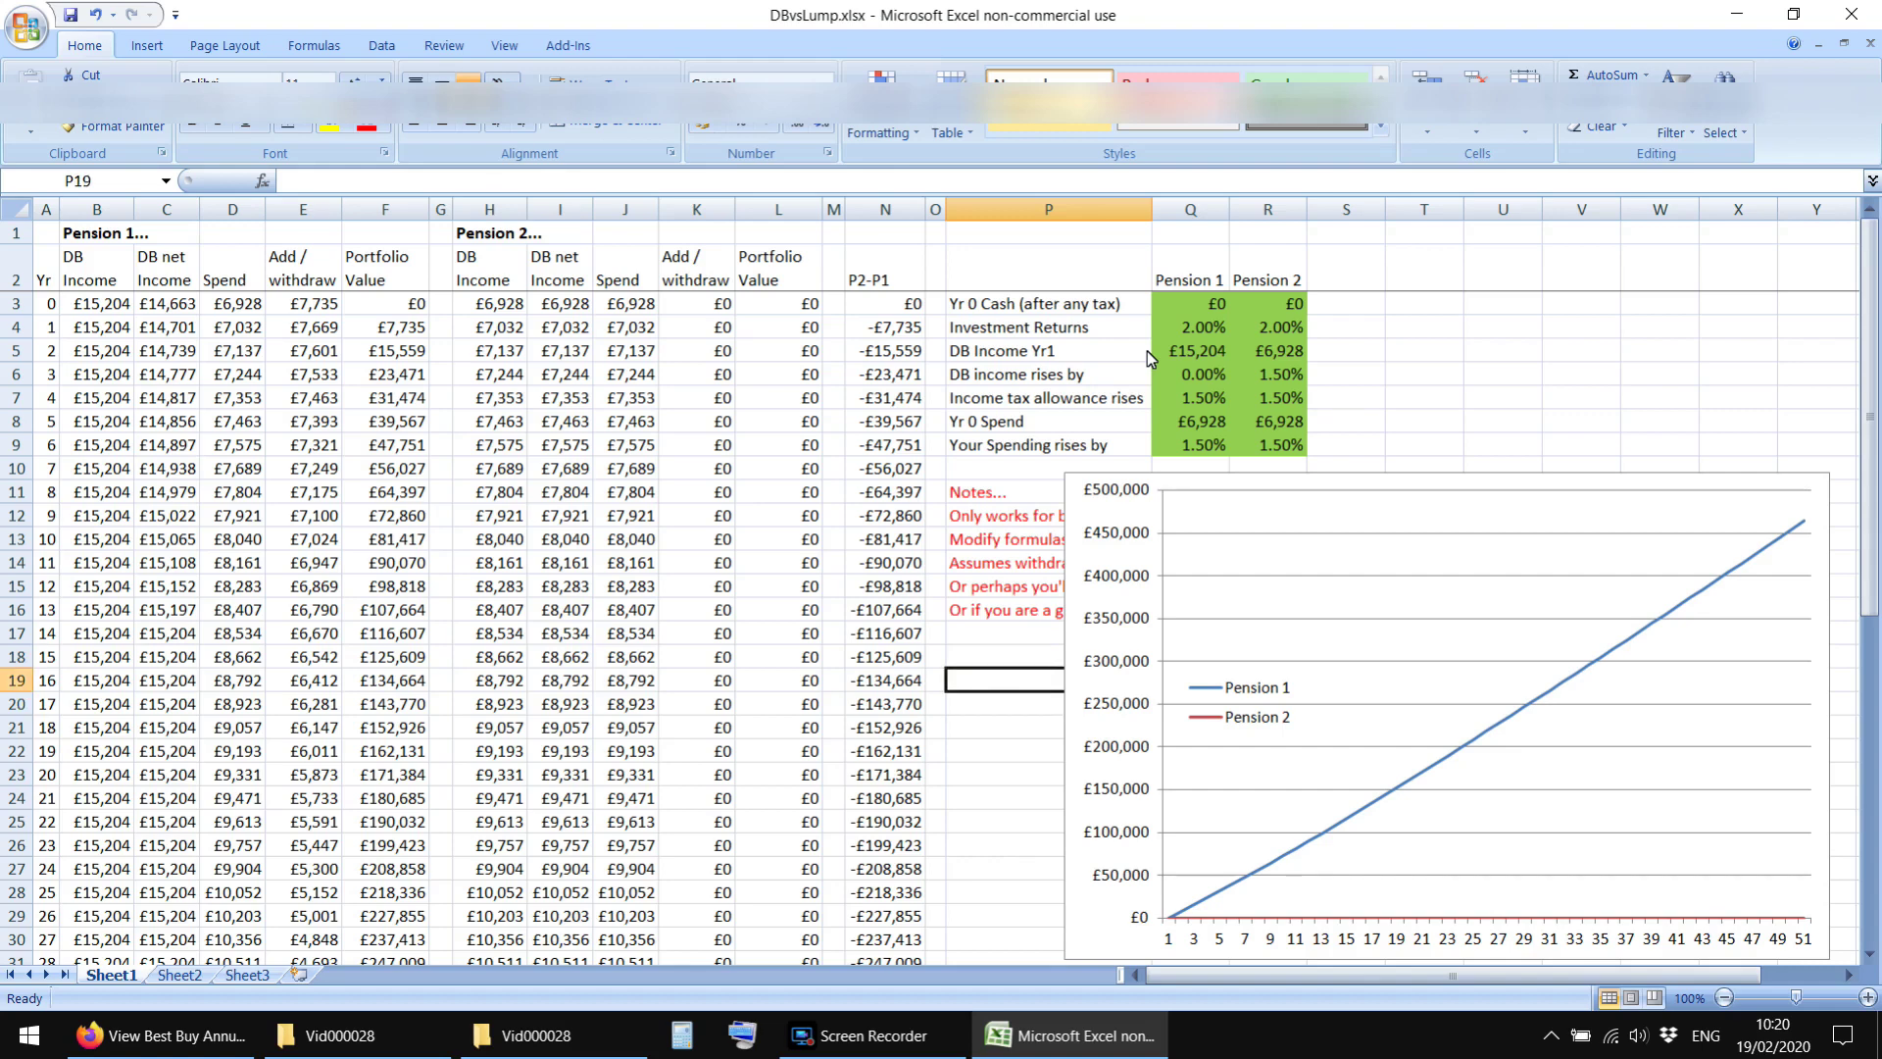
key(Left)
key(Left)
key(Left)
key(Left)
key(Left)
key(Left)
key(Up)
key(Right)
key(Up)
key(Up)
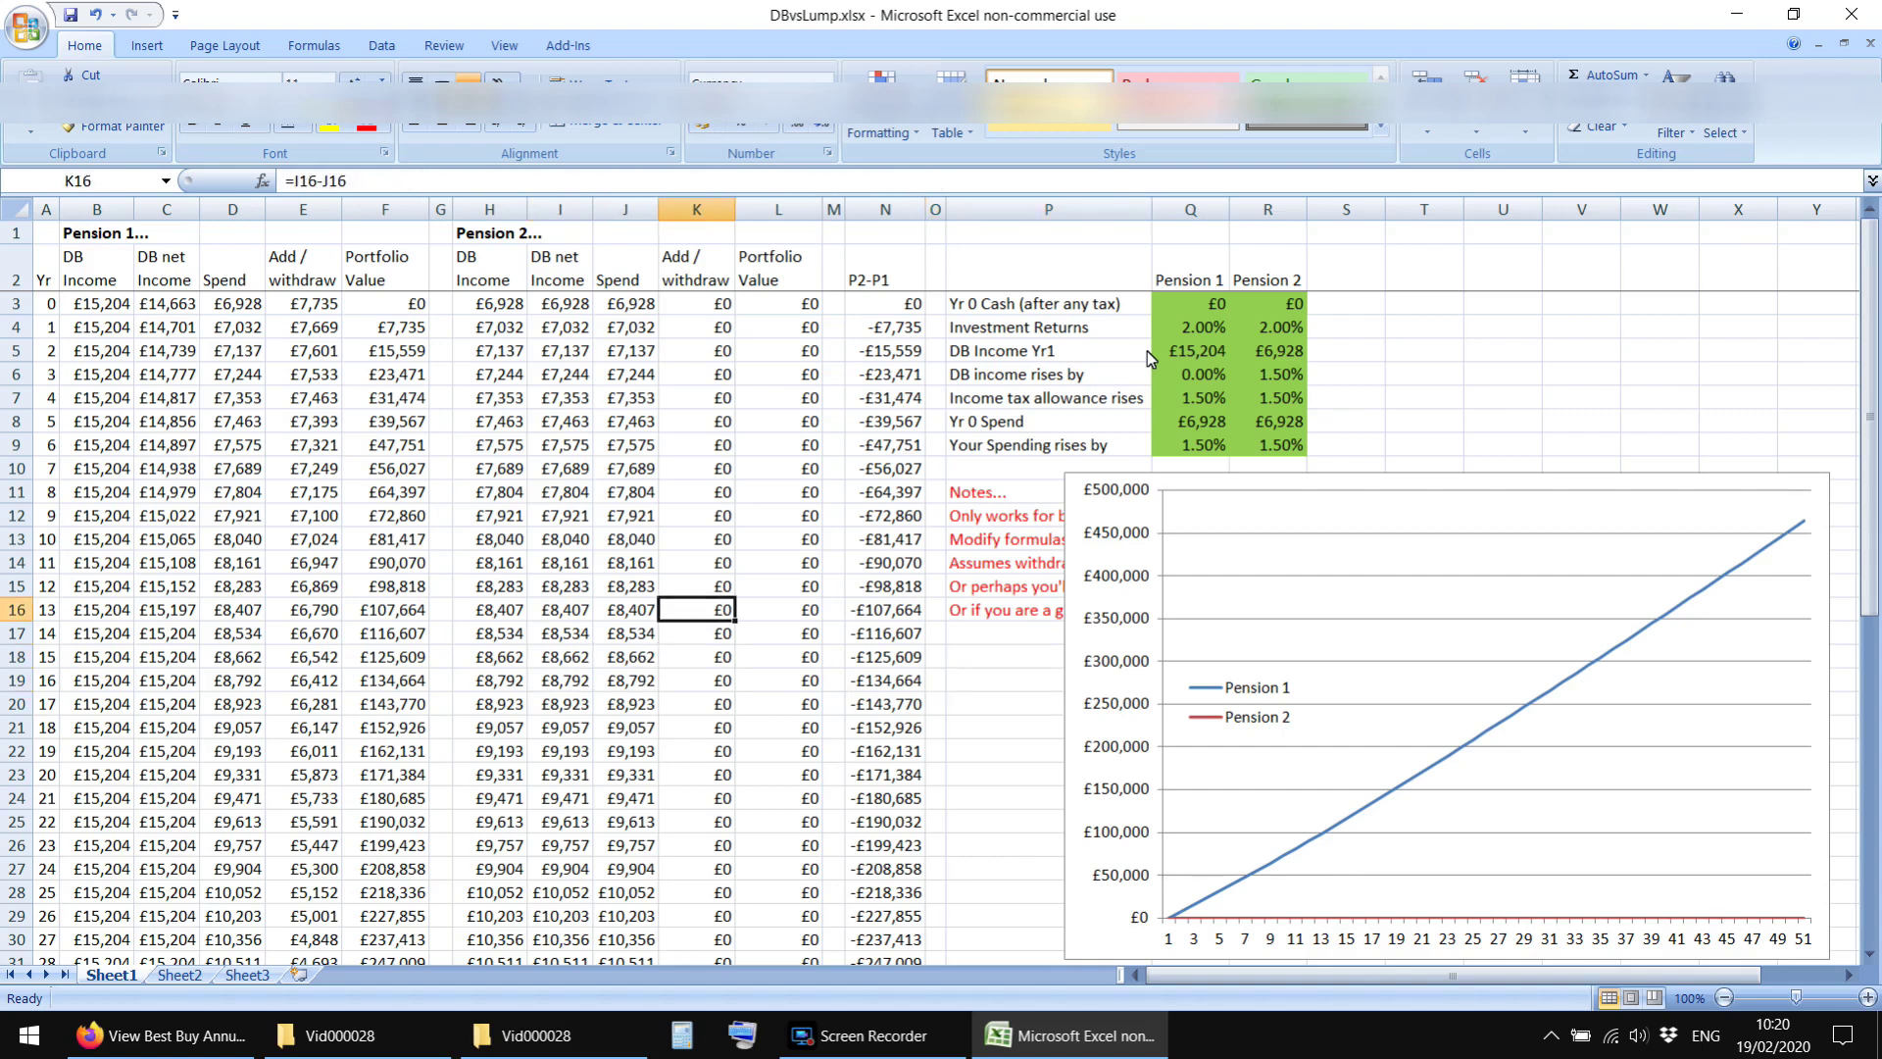
key(Up)
key(Up)
key(Up)
key(Up)
key(Up)
key(Up)
key(Up)
key(Up)
key(Up)
key(Up)
key(Up)
key(Up)
key(Up)
key(Left)
key(Left)
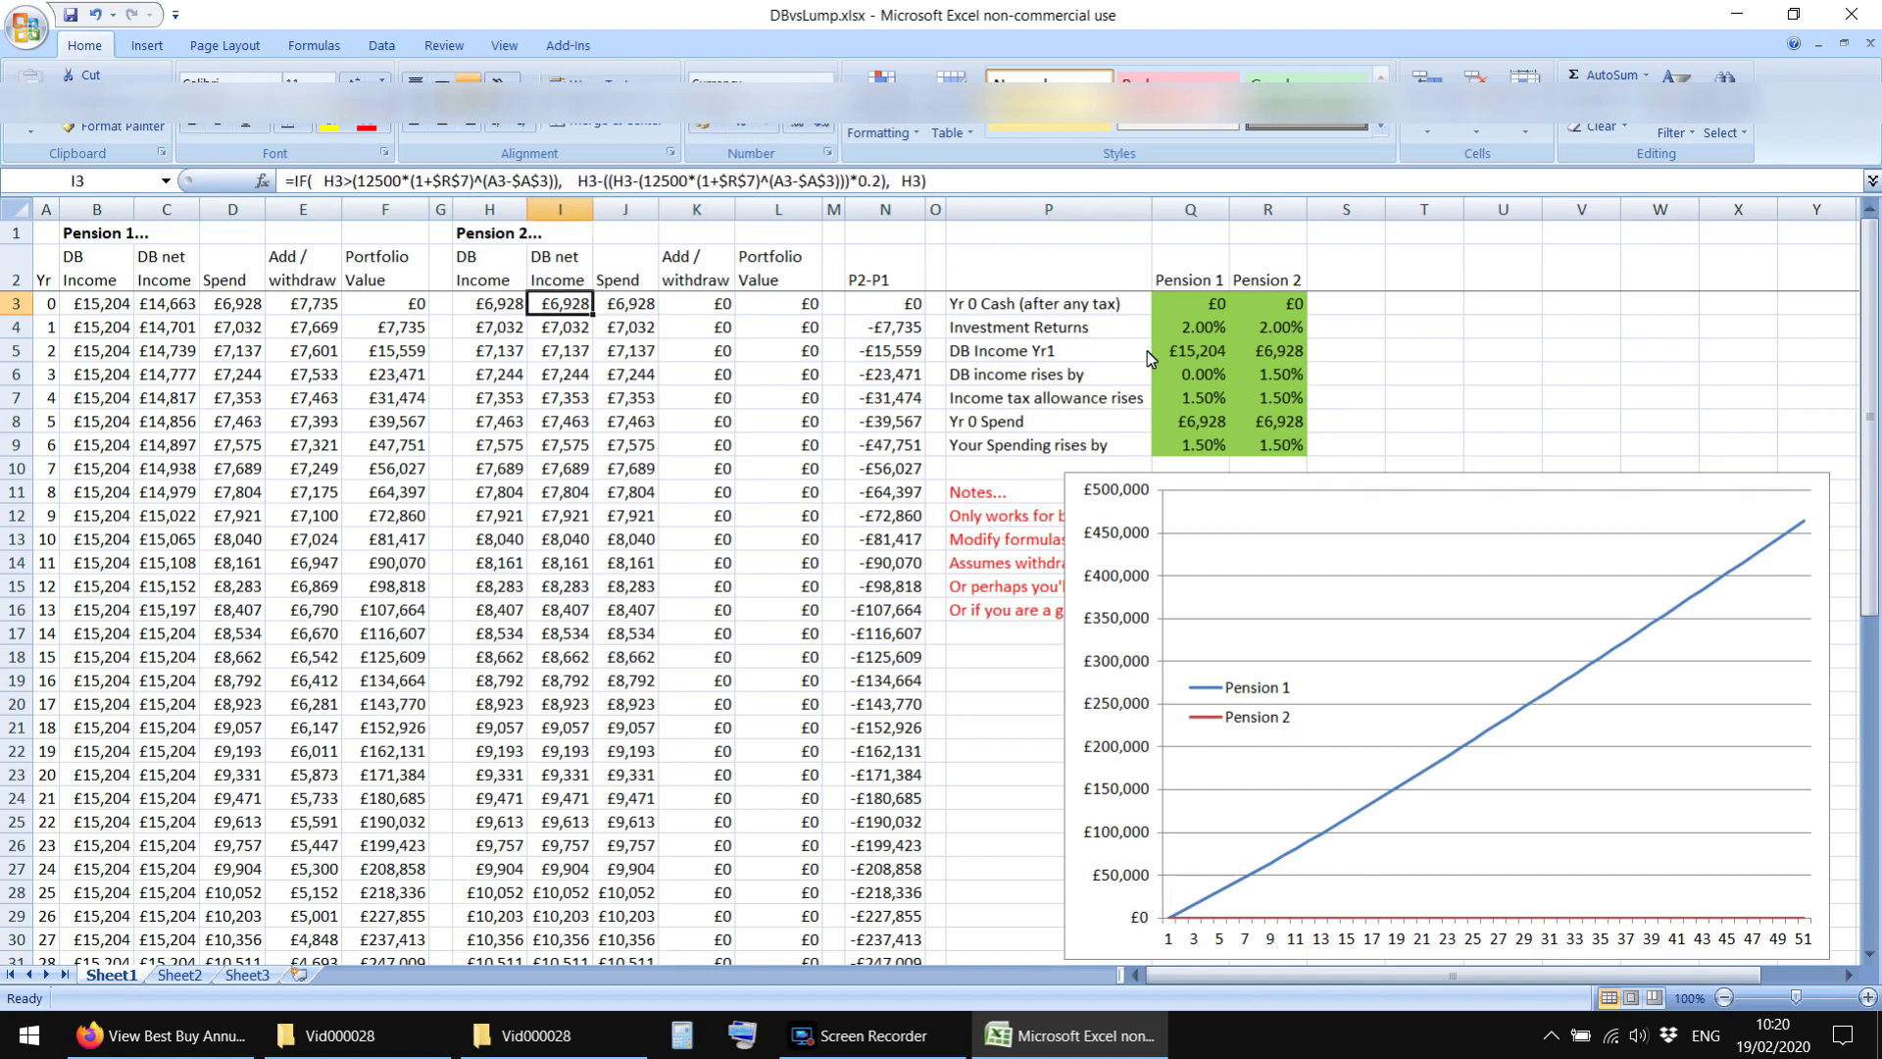
key(Left)
key(shift+Right)
key(shift+Right)
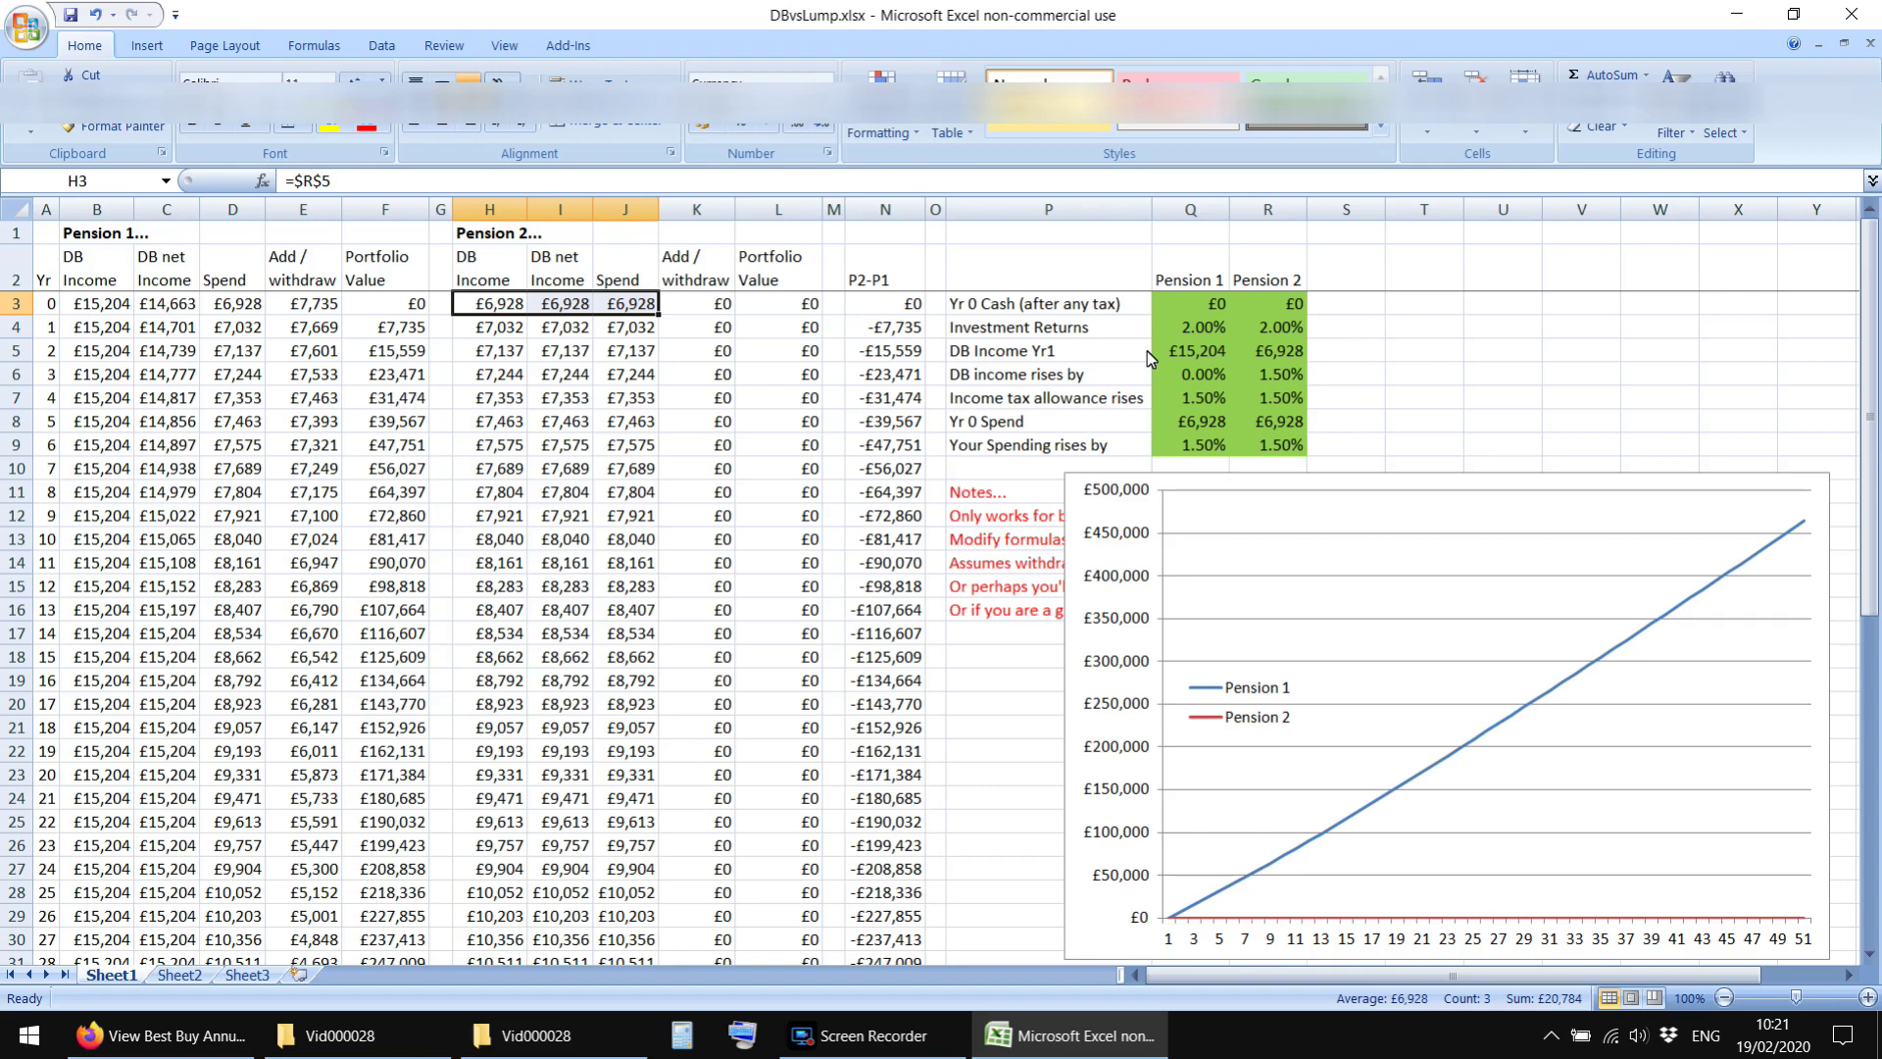
key(Right)
key(Right)
key(Right)
key(Right)
key(Right)
key(Right)
key(Right)
key(Right)
key(Right)
key(Down)
key(Down)
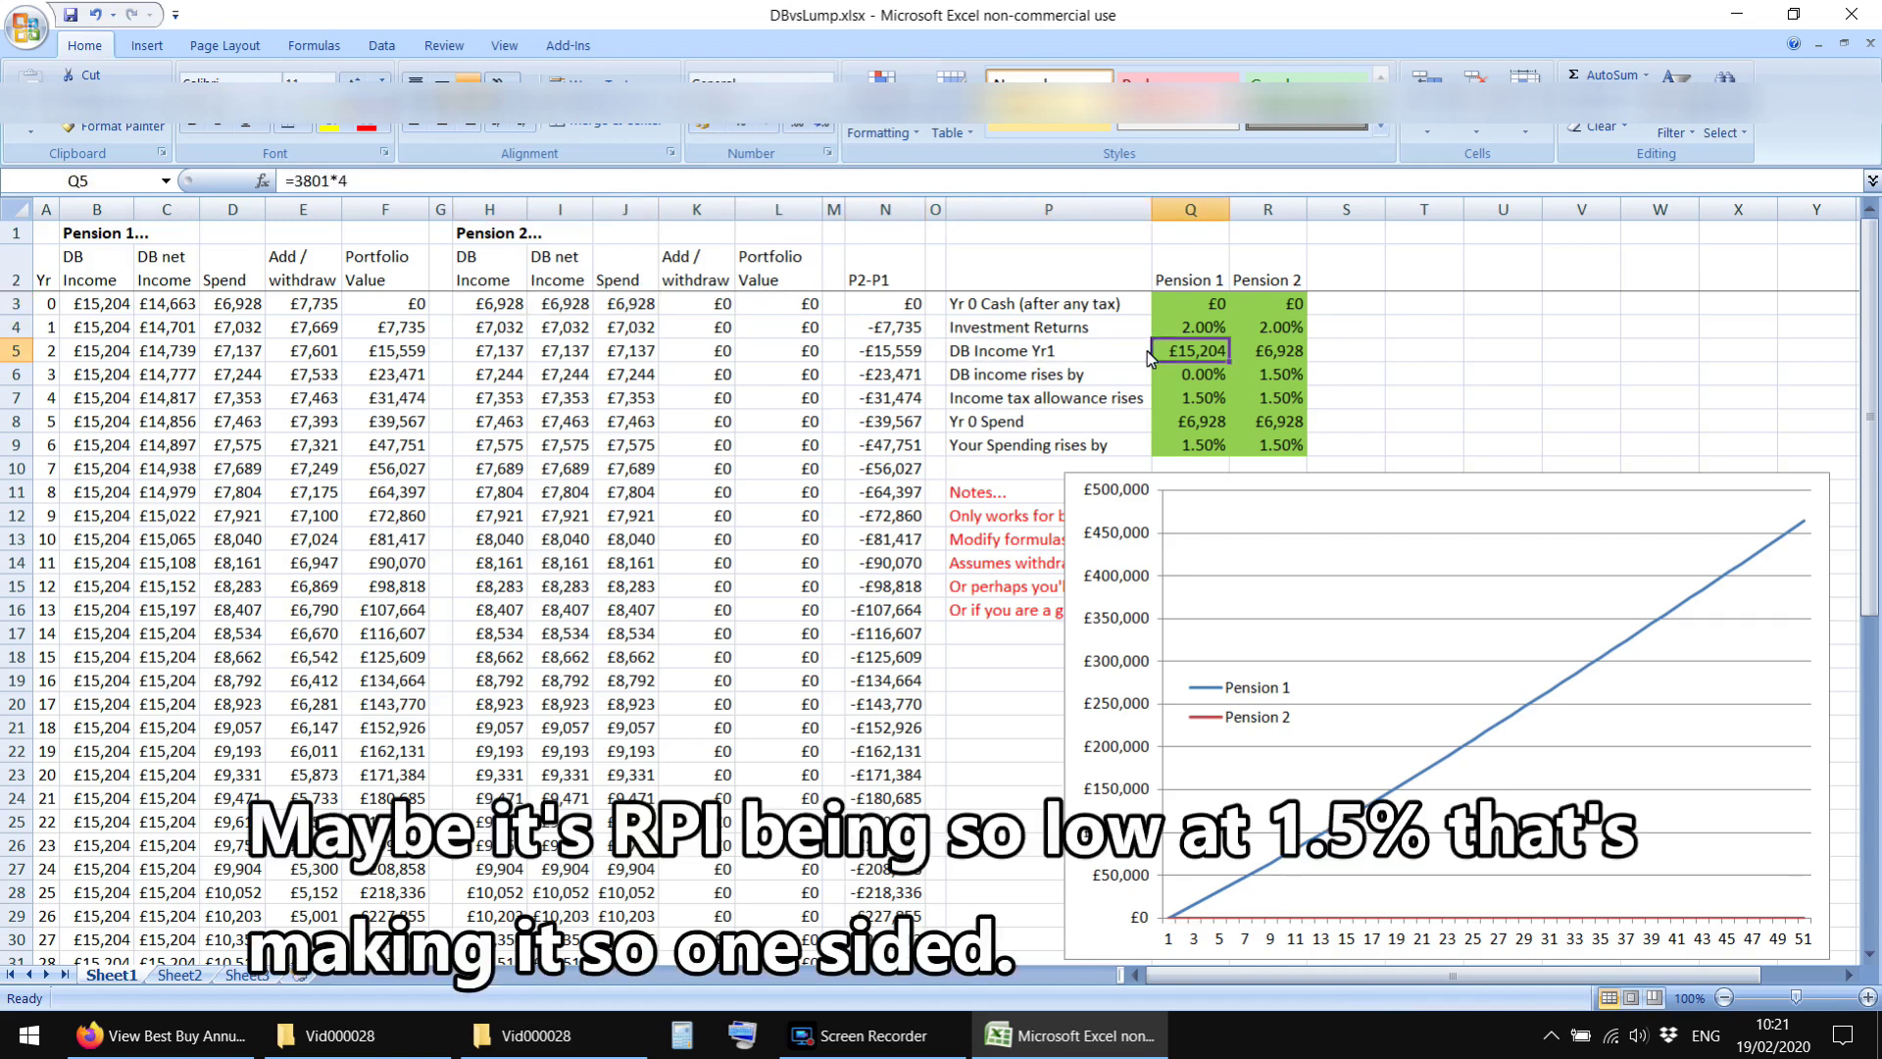
key(Down)
key(Down)
key(Left)
key(Down)
key(Right)
key(Right)
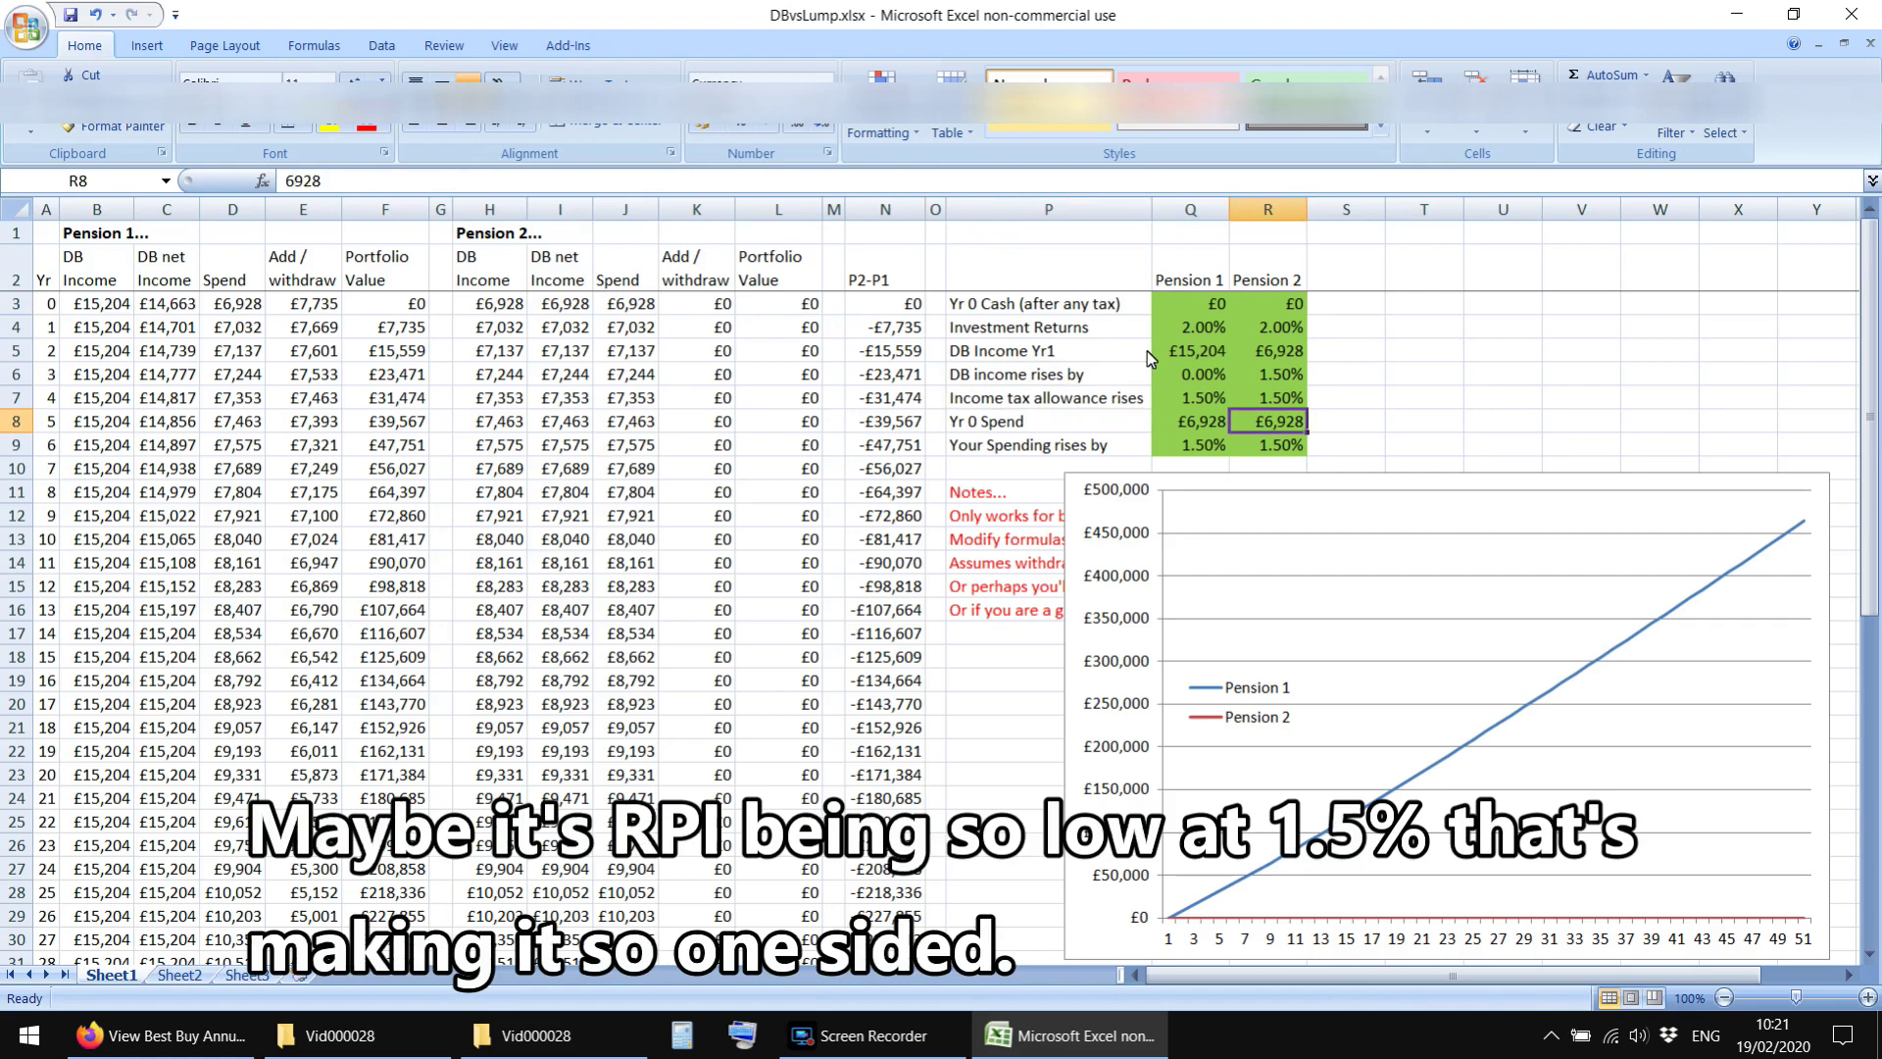
key(Left)
text(6000)
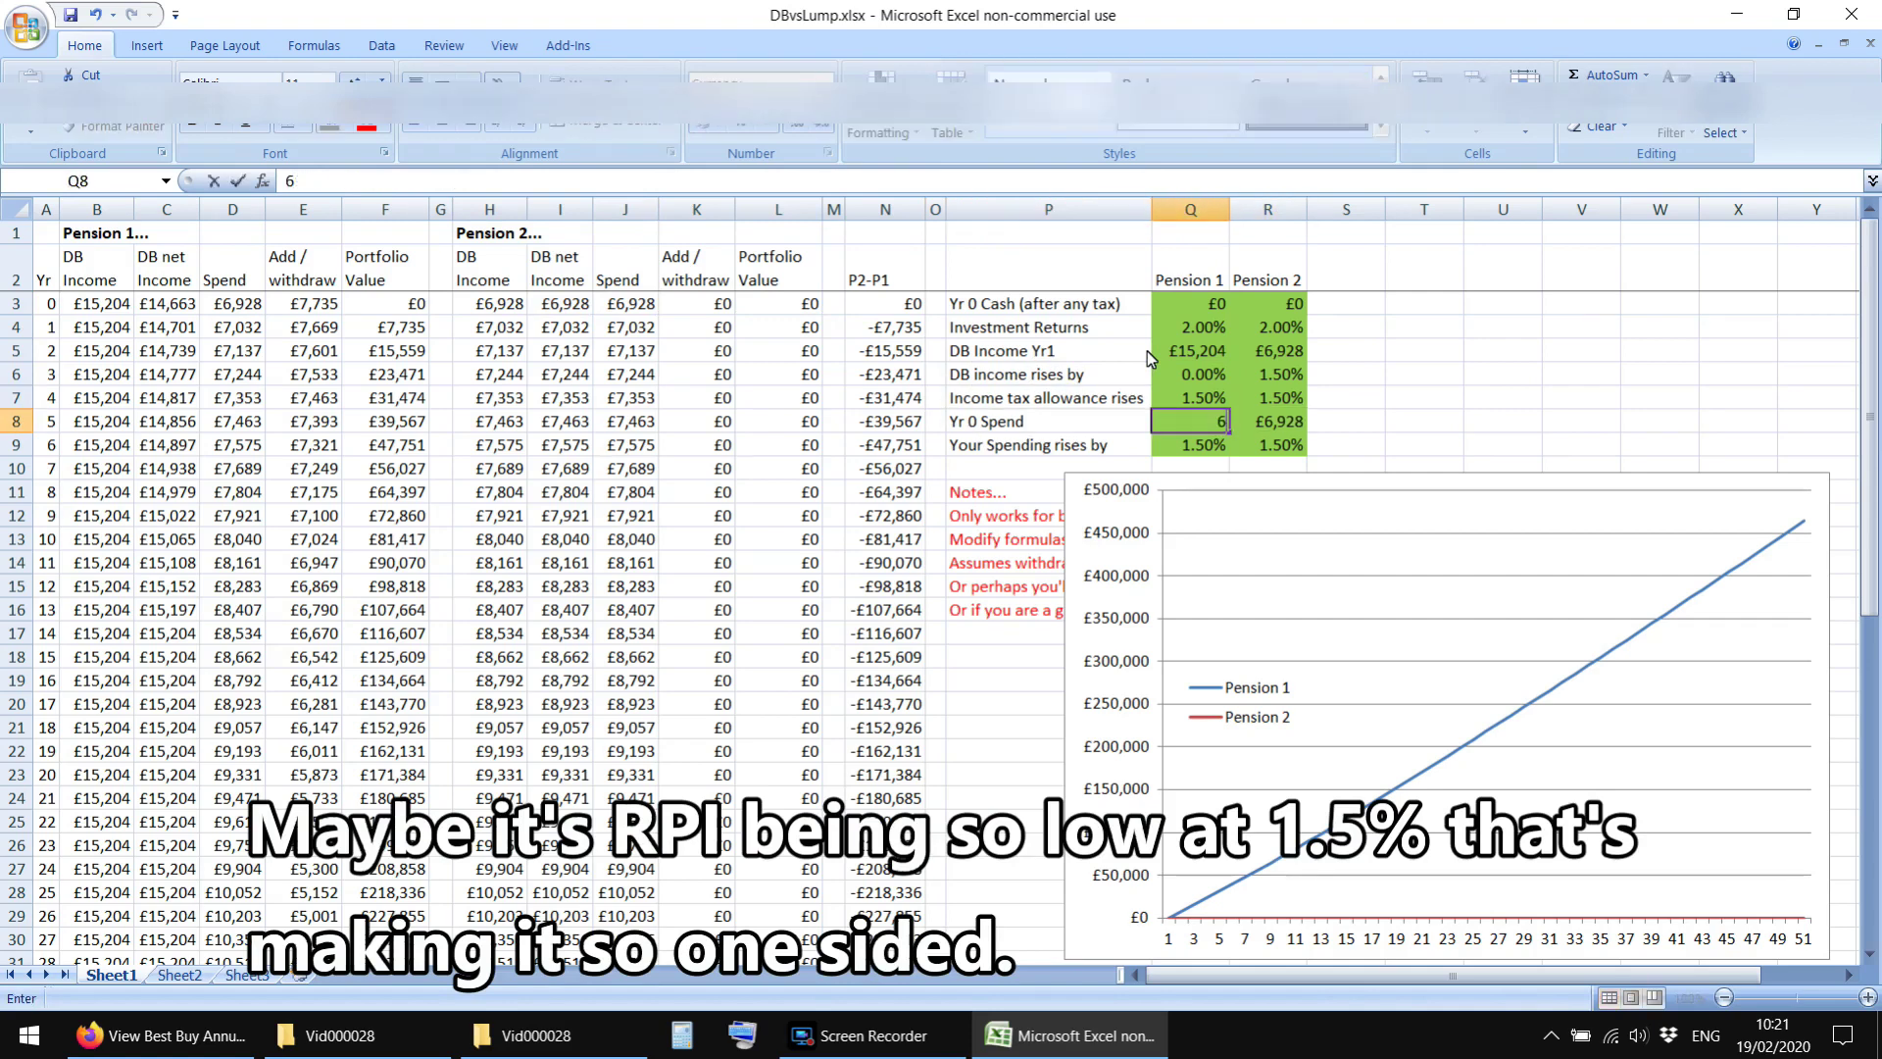
key(Right)
text(6000)
key(Return)
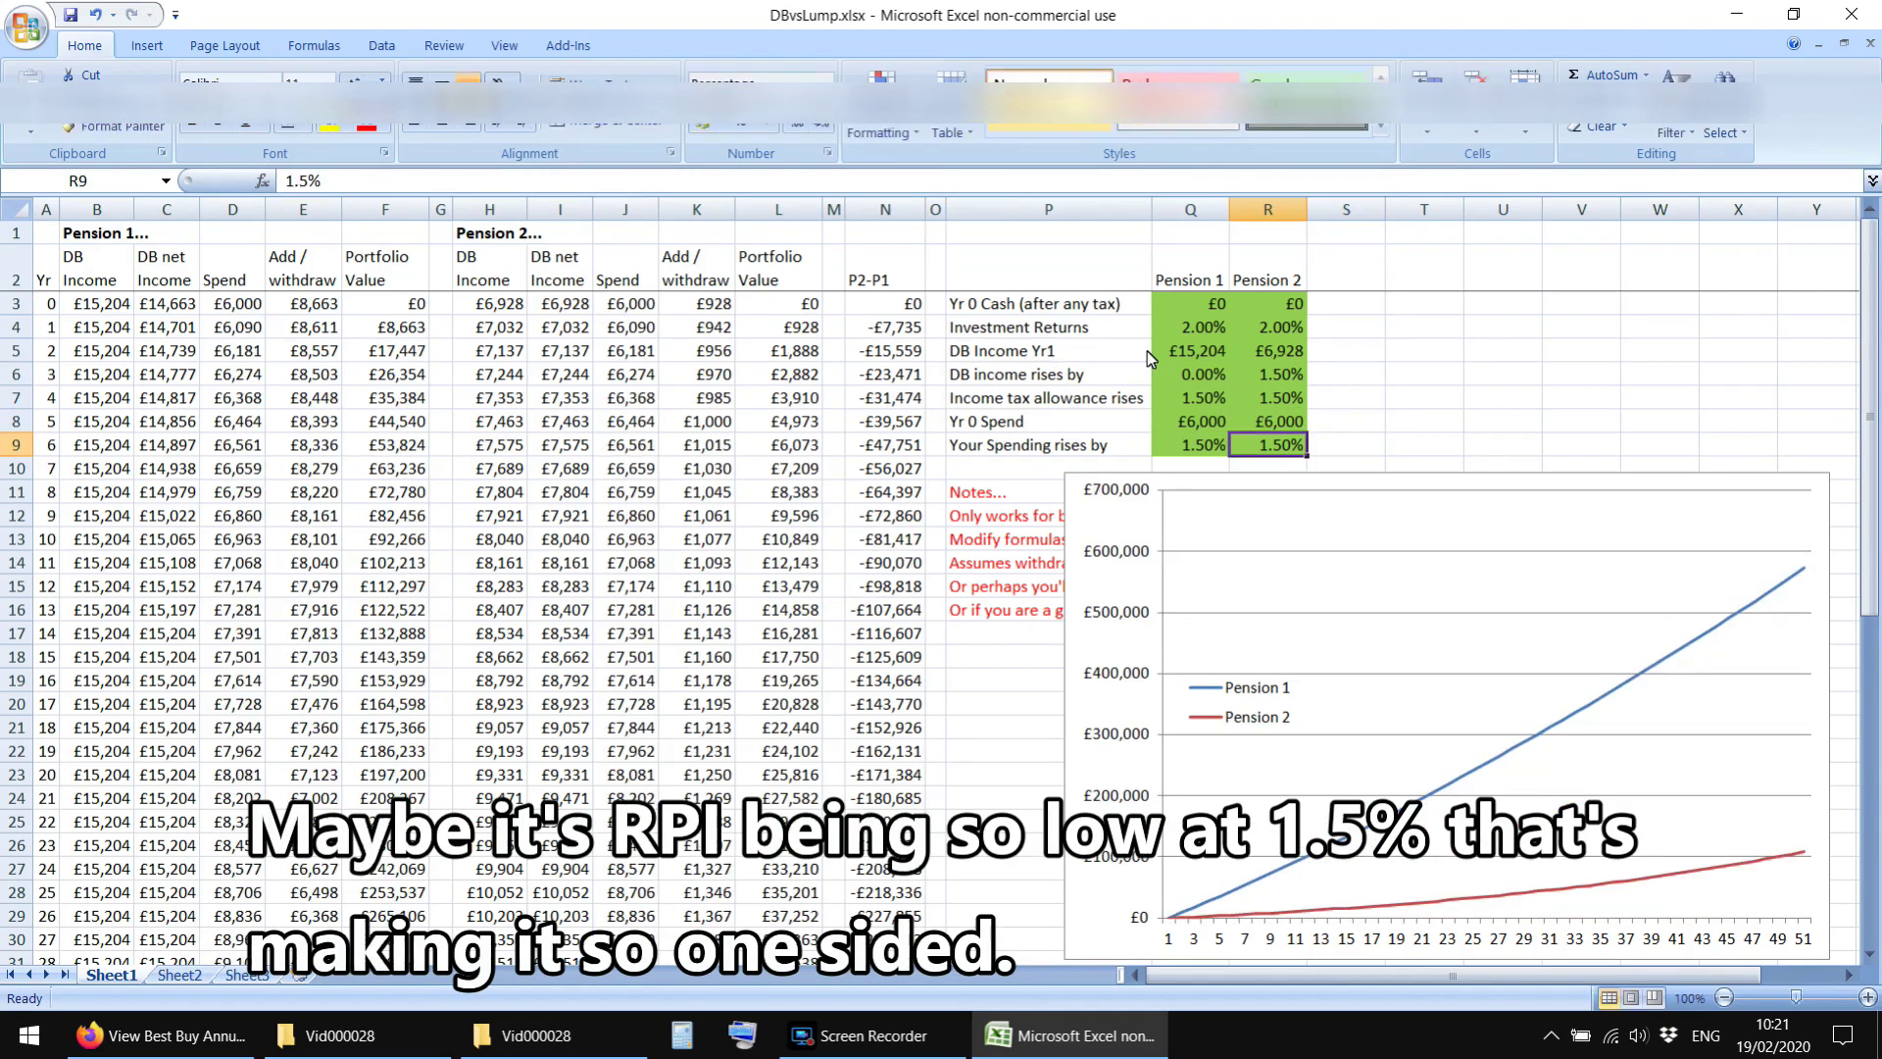
key(Down)
key(Down)
key(Down)
key(Down)
key(Down)
key(Down)
key(Down)
key(Down)
key(Down)
key(Left)
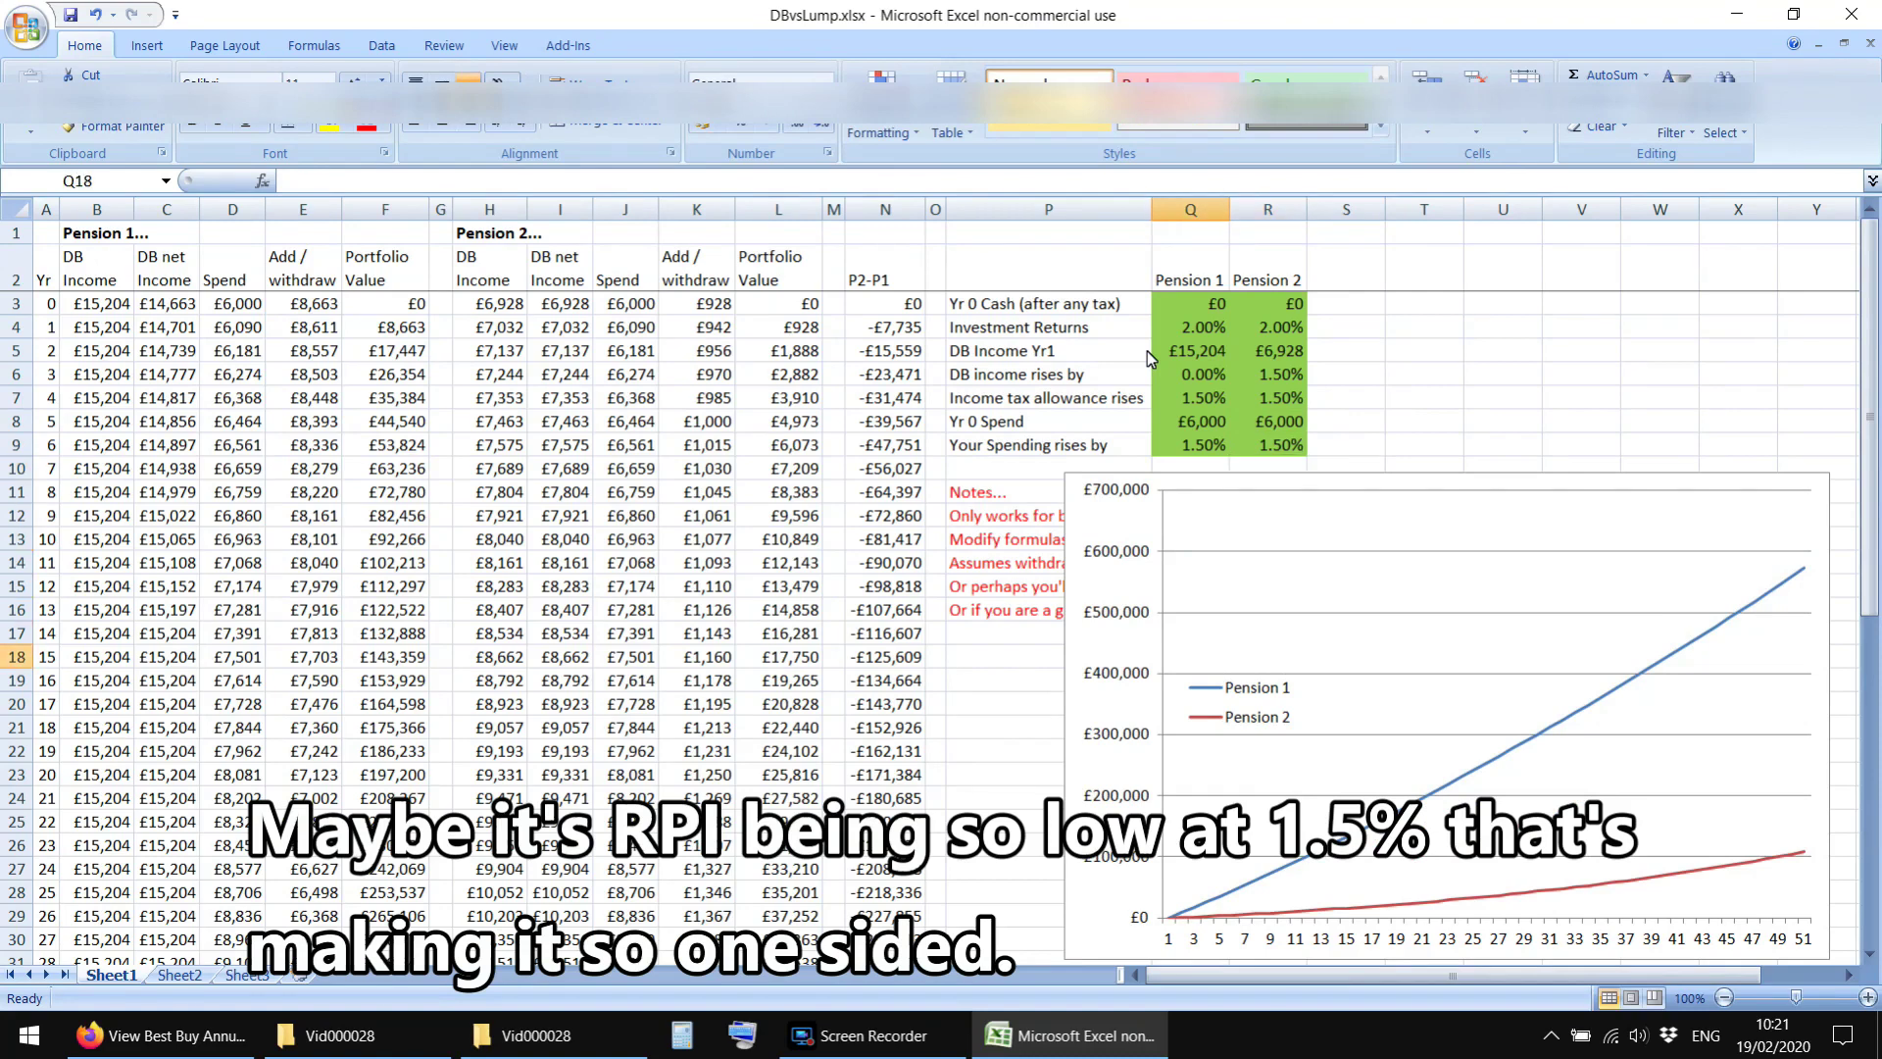
key(Left)
key(Left)
key(Left)
key(Left)
key(Left)
key(Left)
key(Left)
key(Left)
key(Left)
key(Left)
key(Left)
key(Left)
key(Left)
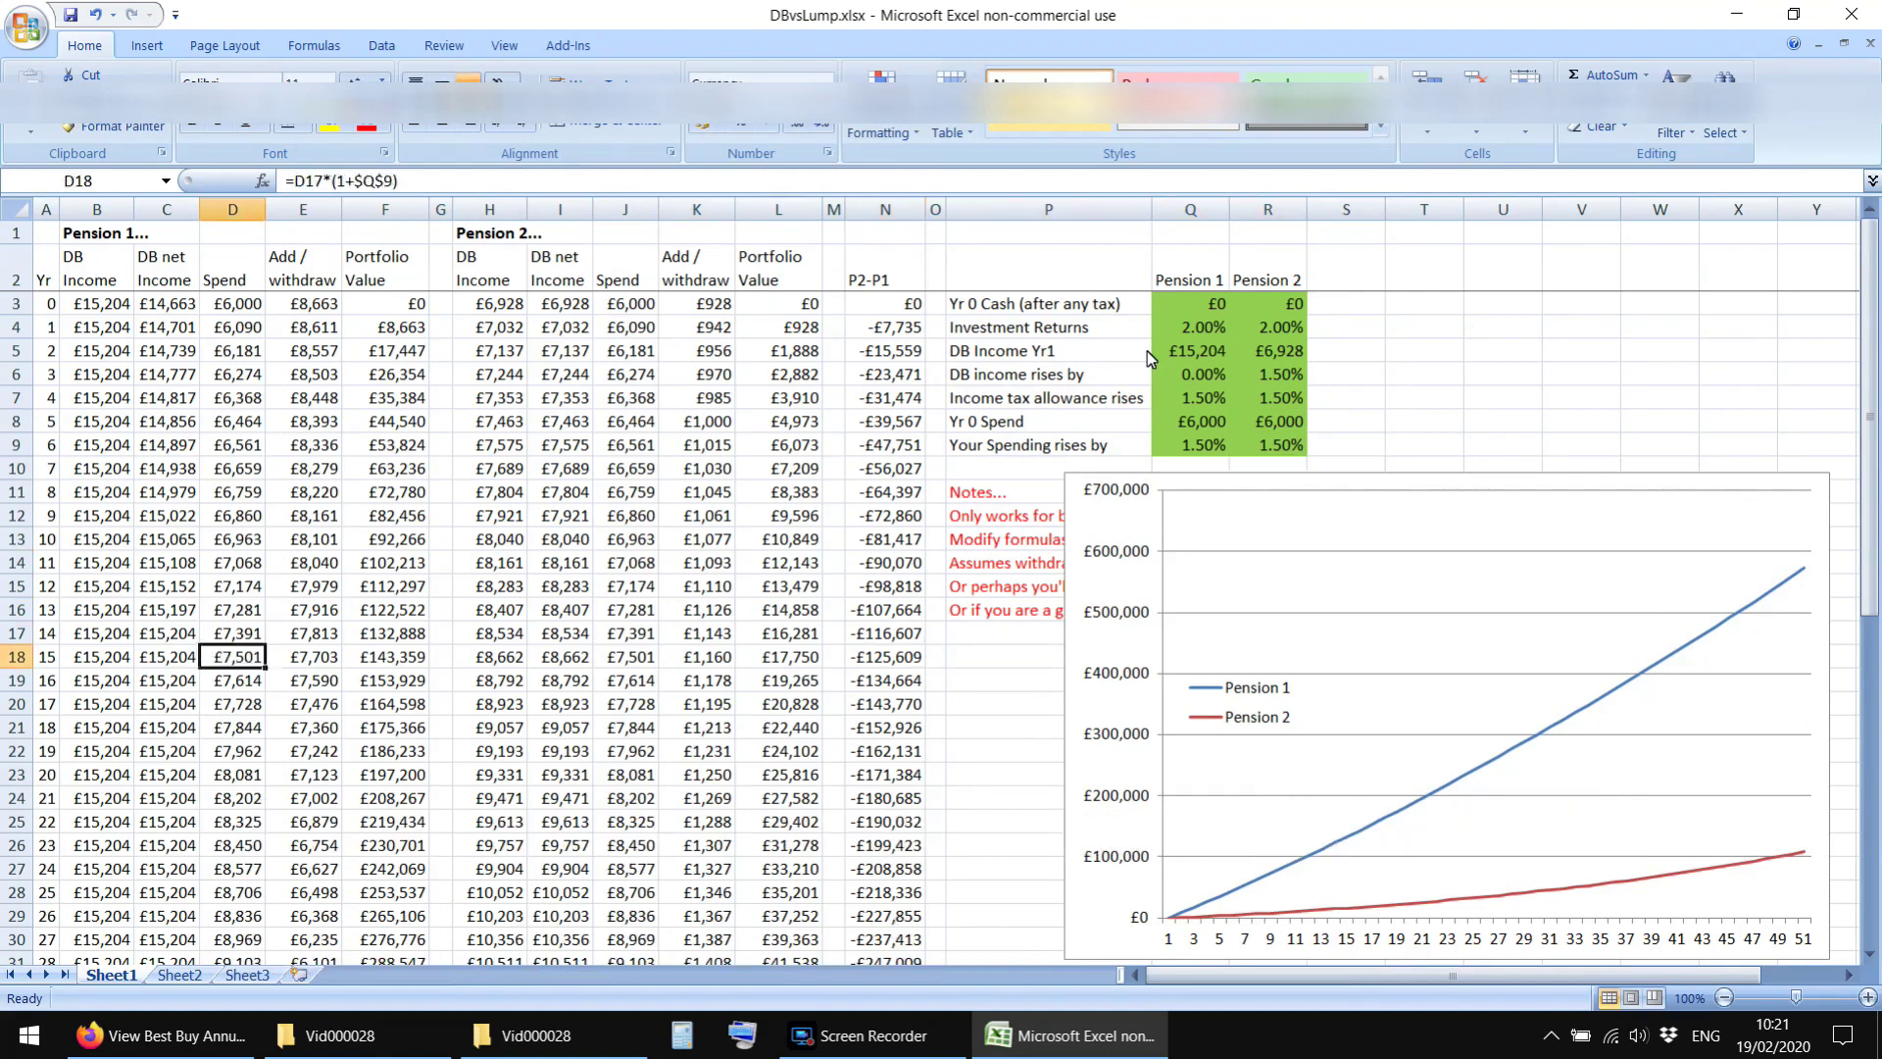
key(Up)
key(Up)
key(Right)
key(Right)
key(Up)
key(Up)
key(Right)
key(Right)
key(Up)
key(Up)
key(Up)
key(Up)
key(shift+Right)
key(shift+Down)
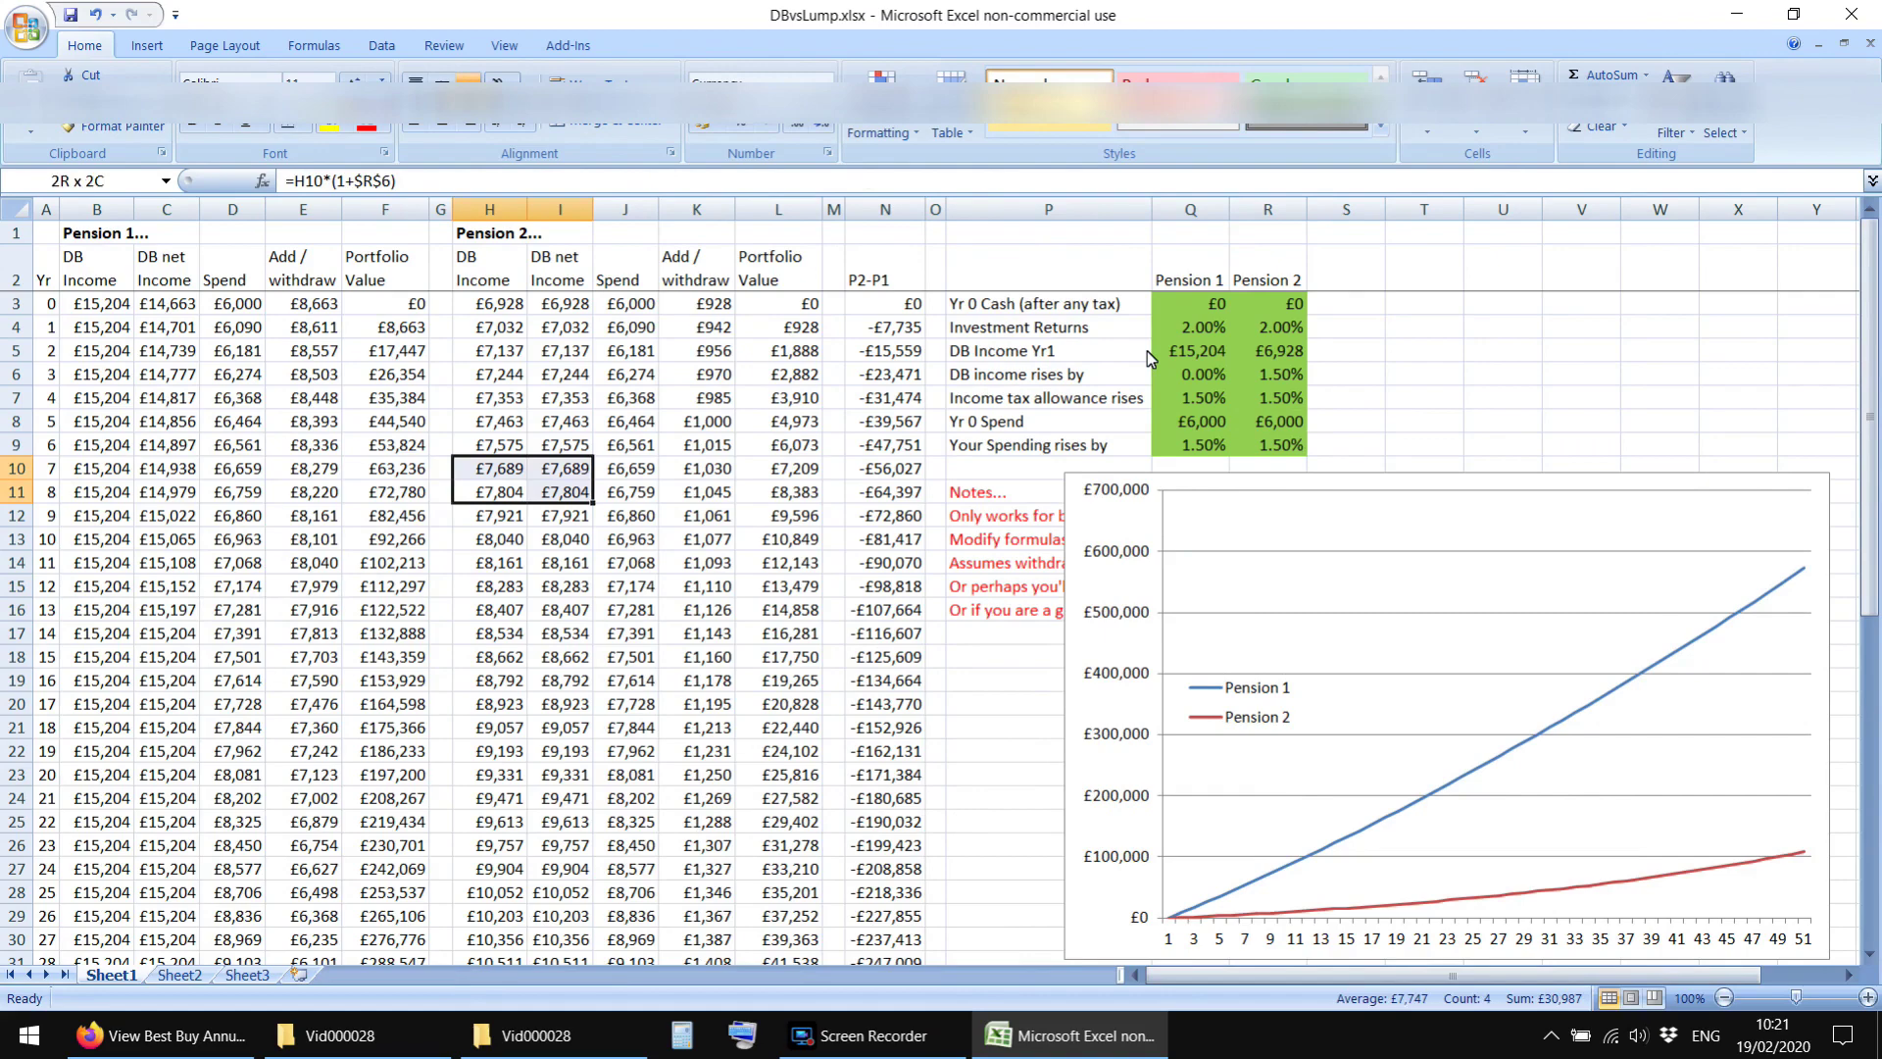
key(Down)
key(Down)
key(Right)
key(Down)
key(Down)
key(Down)
key(Down)
key(Down)
key(Down)
key(Down)
key(Down)
key(Down)
key(Down)
key(Down)
key(Down)
key(Down)
key(Down)
key(Down)
key(Down)
key(Down)
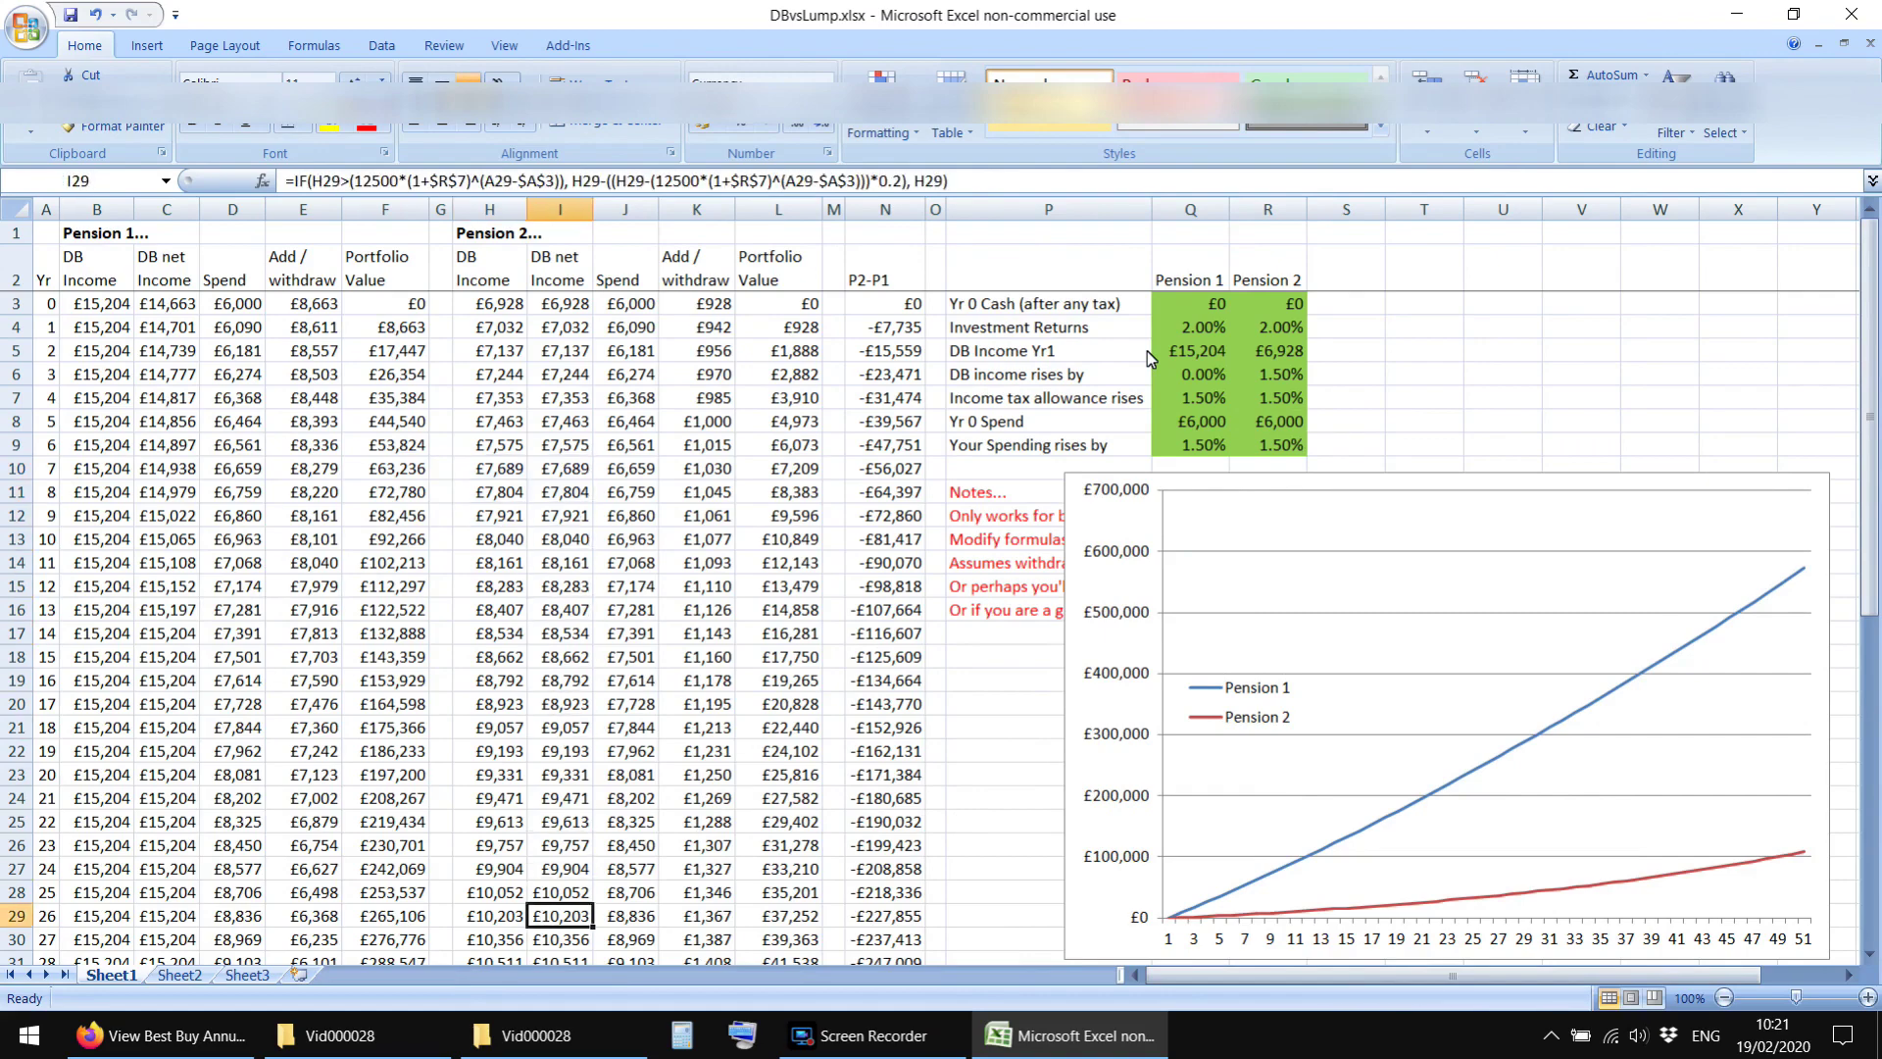
key(Down)
key(Down)
key(Down)
key(Down)
key(Down)
key(Down)
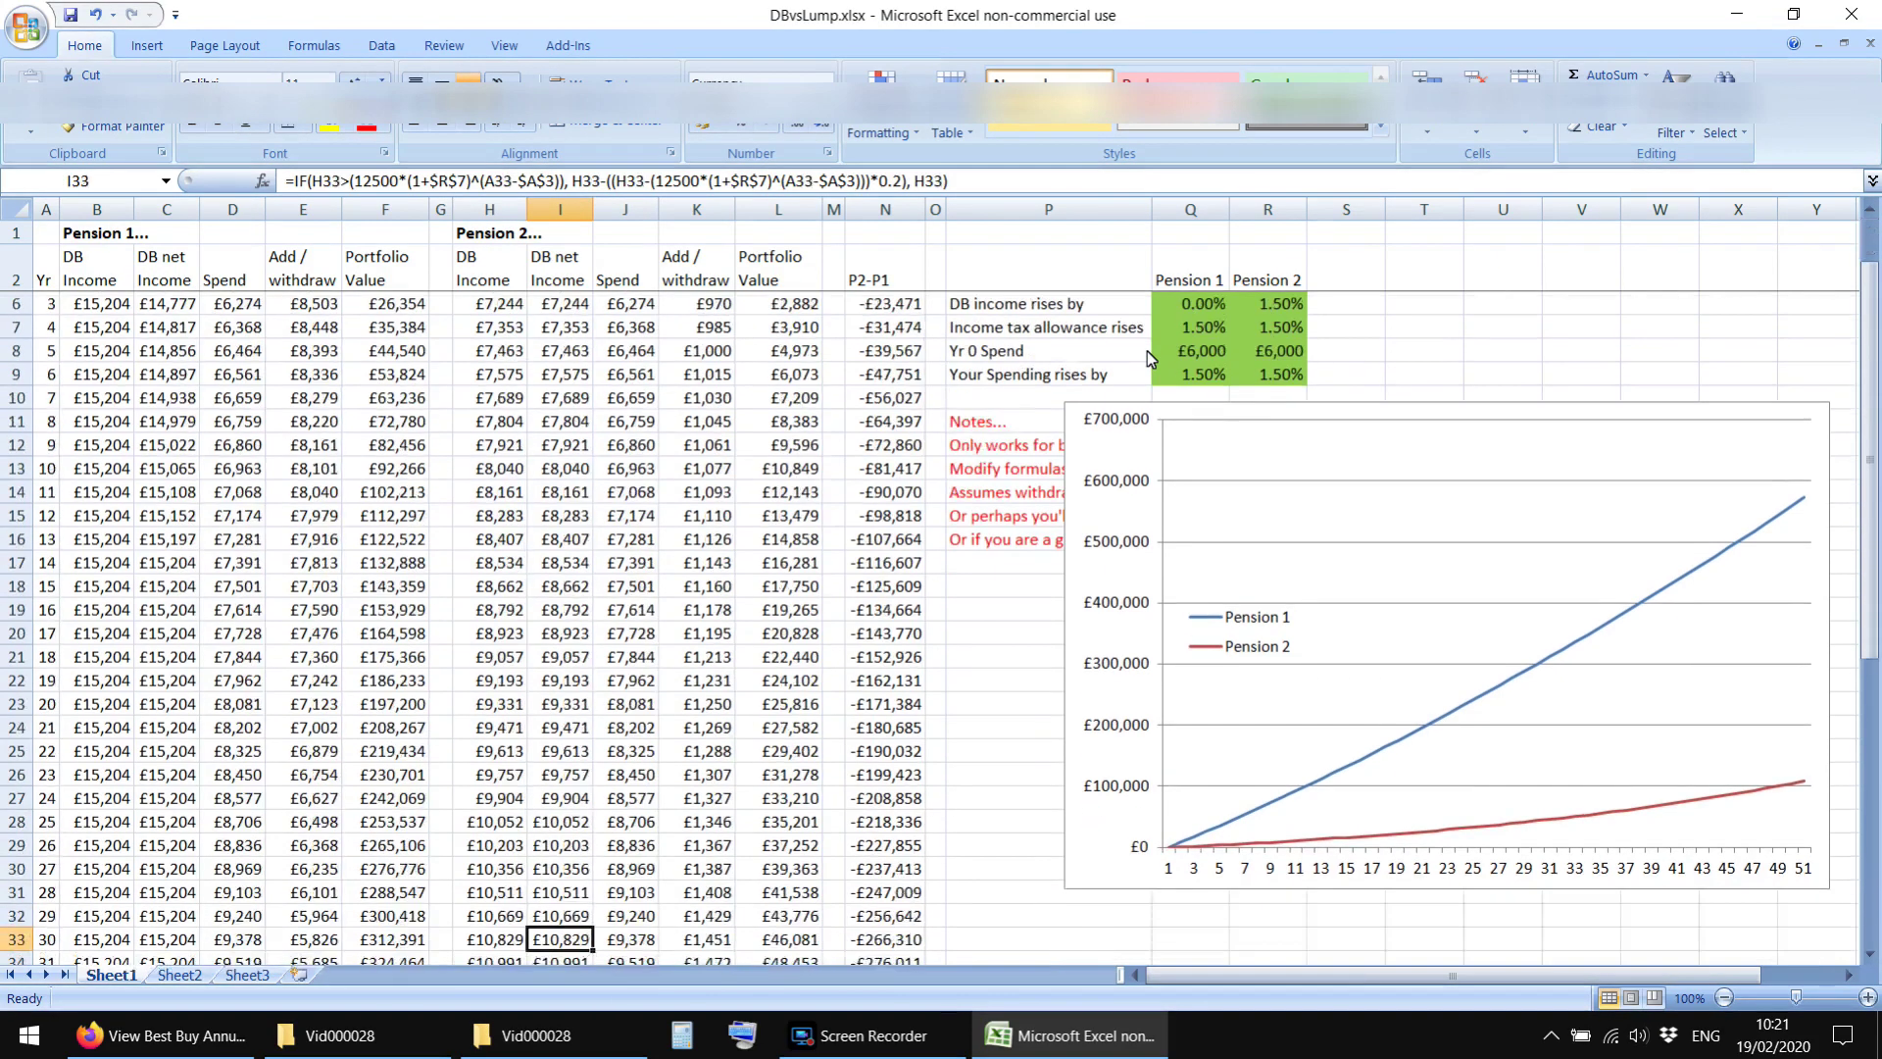
key(Up)
key(Up)
key(Up)
key(Up)
key(Up)
key(Up)
key(Up)
key(Up)
key(Up)
key(Up)
key(Up)
key(Up)
key(Up)
key(Up)
key(Up)
key(Up)
key(Up)
key(Up)
key(Up)
key(Up)
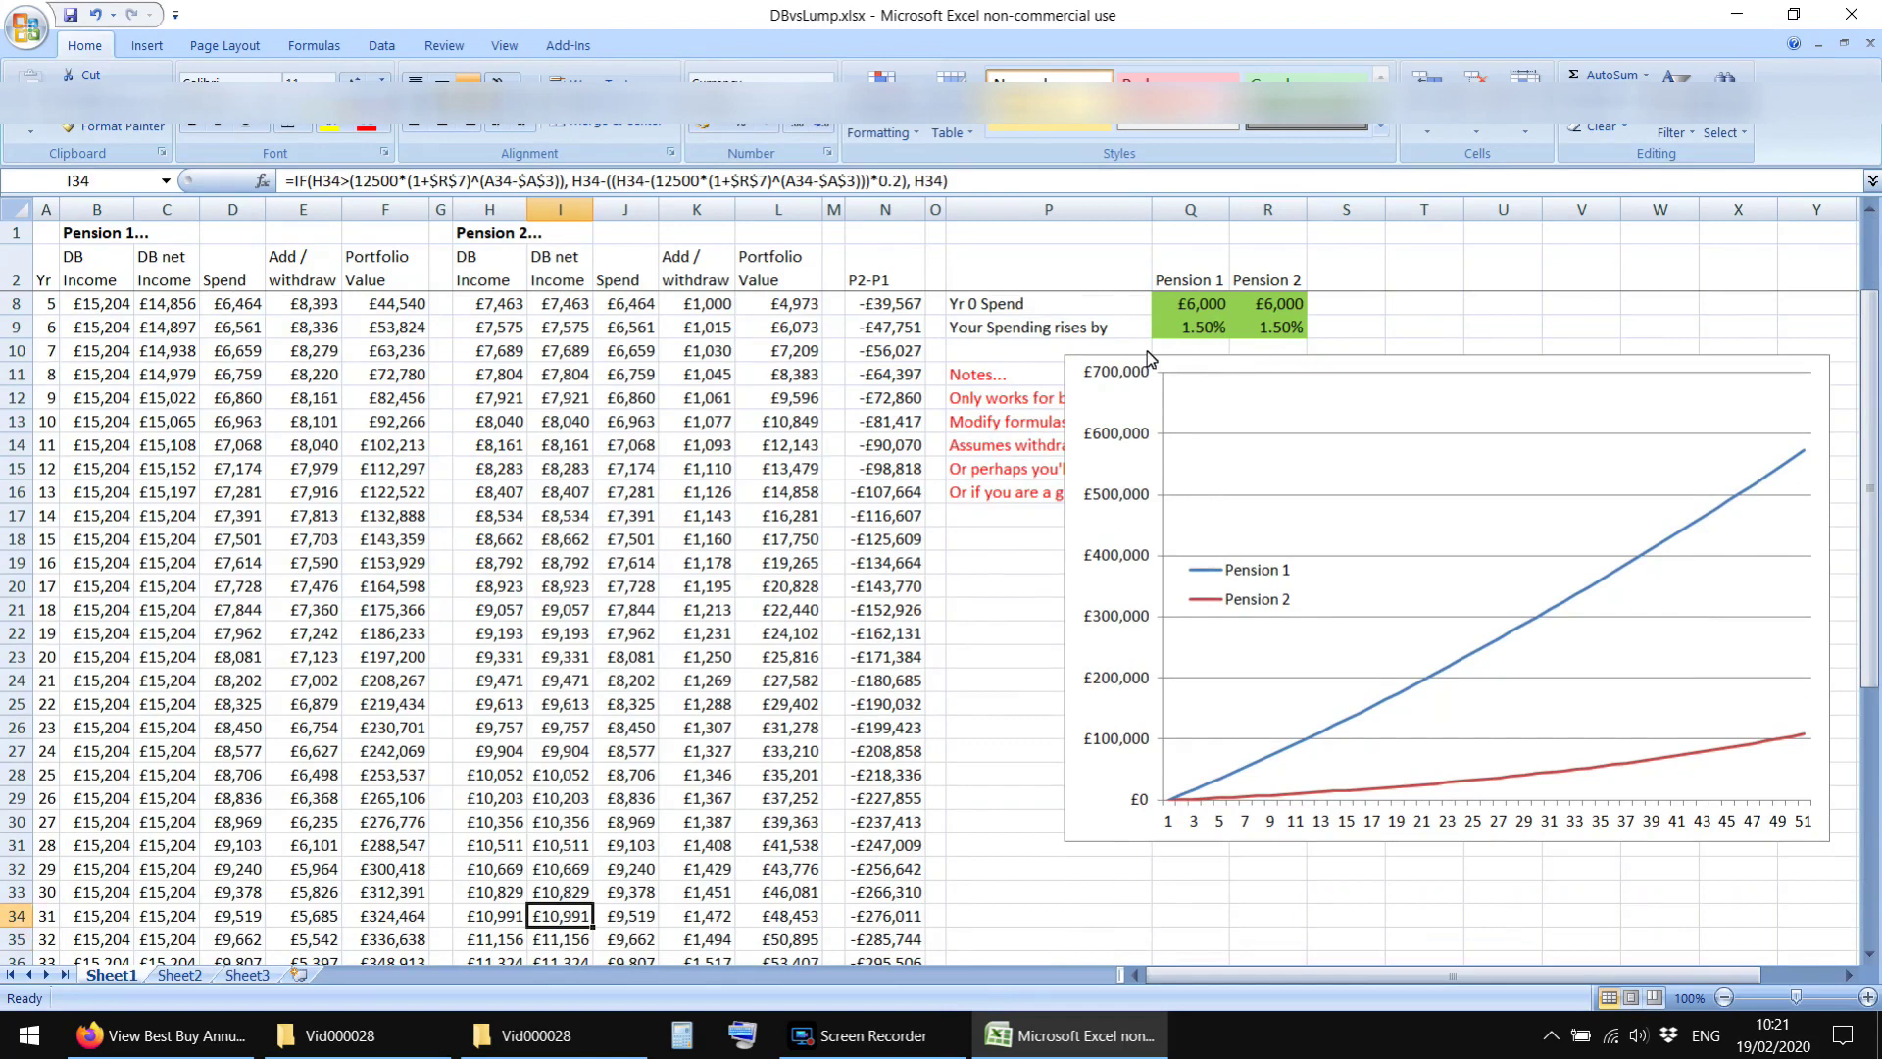
key(Down)
key(Right)
key(Right)
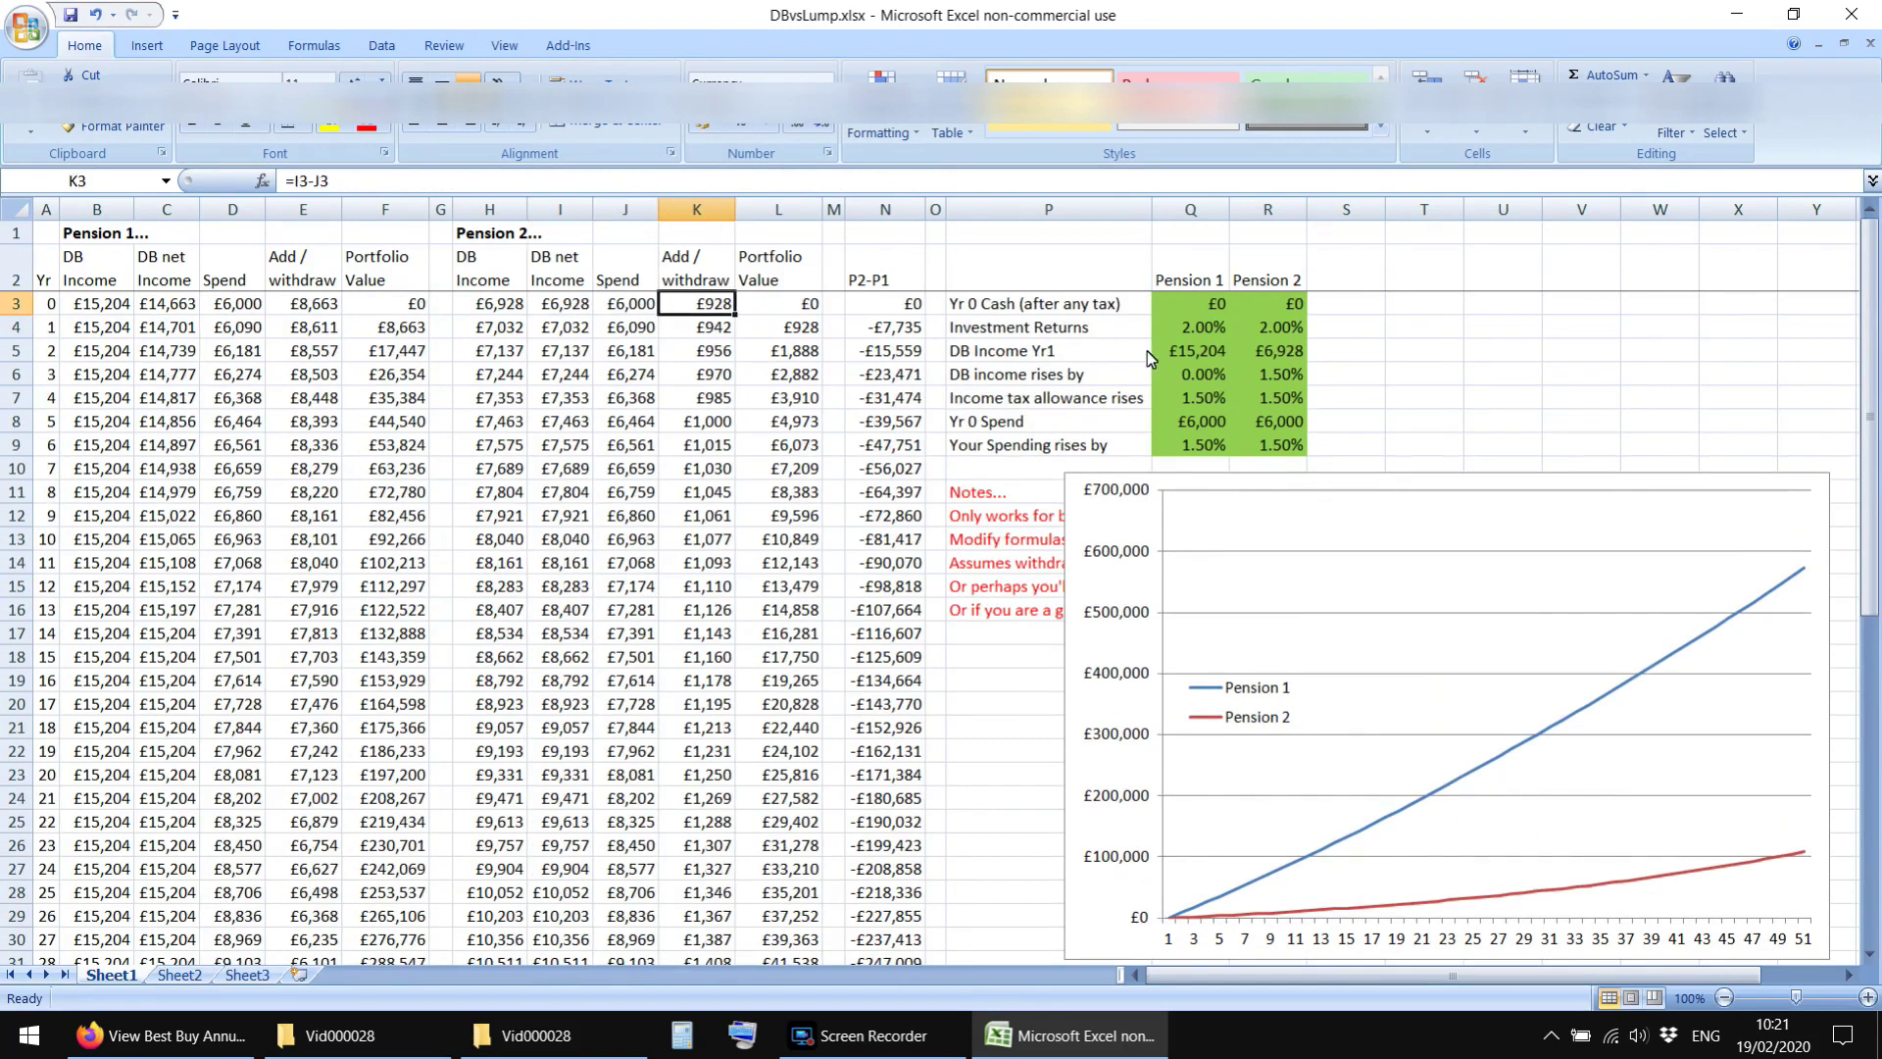
key(Right)
key(Right)
key(Right)
key(Right)
key(Right)
key(Down)
key(Down)
key(Right)
key(Right)
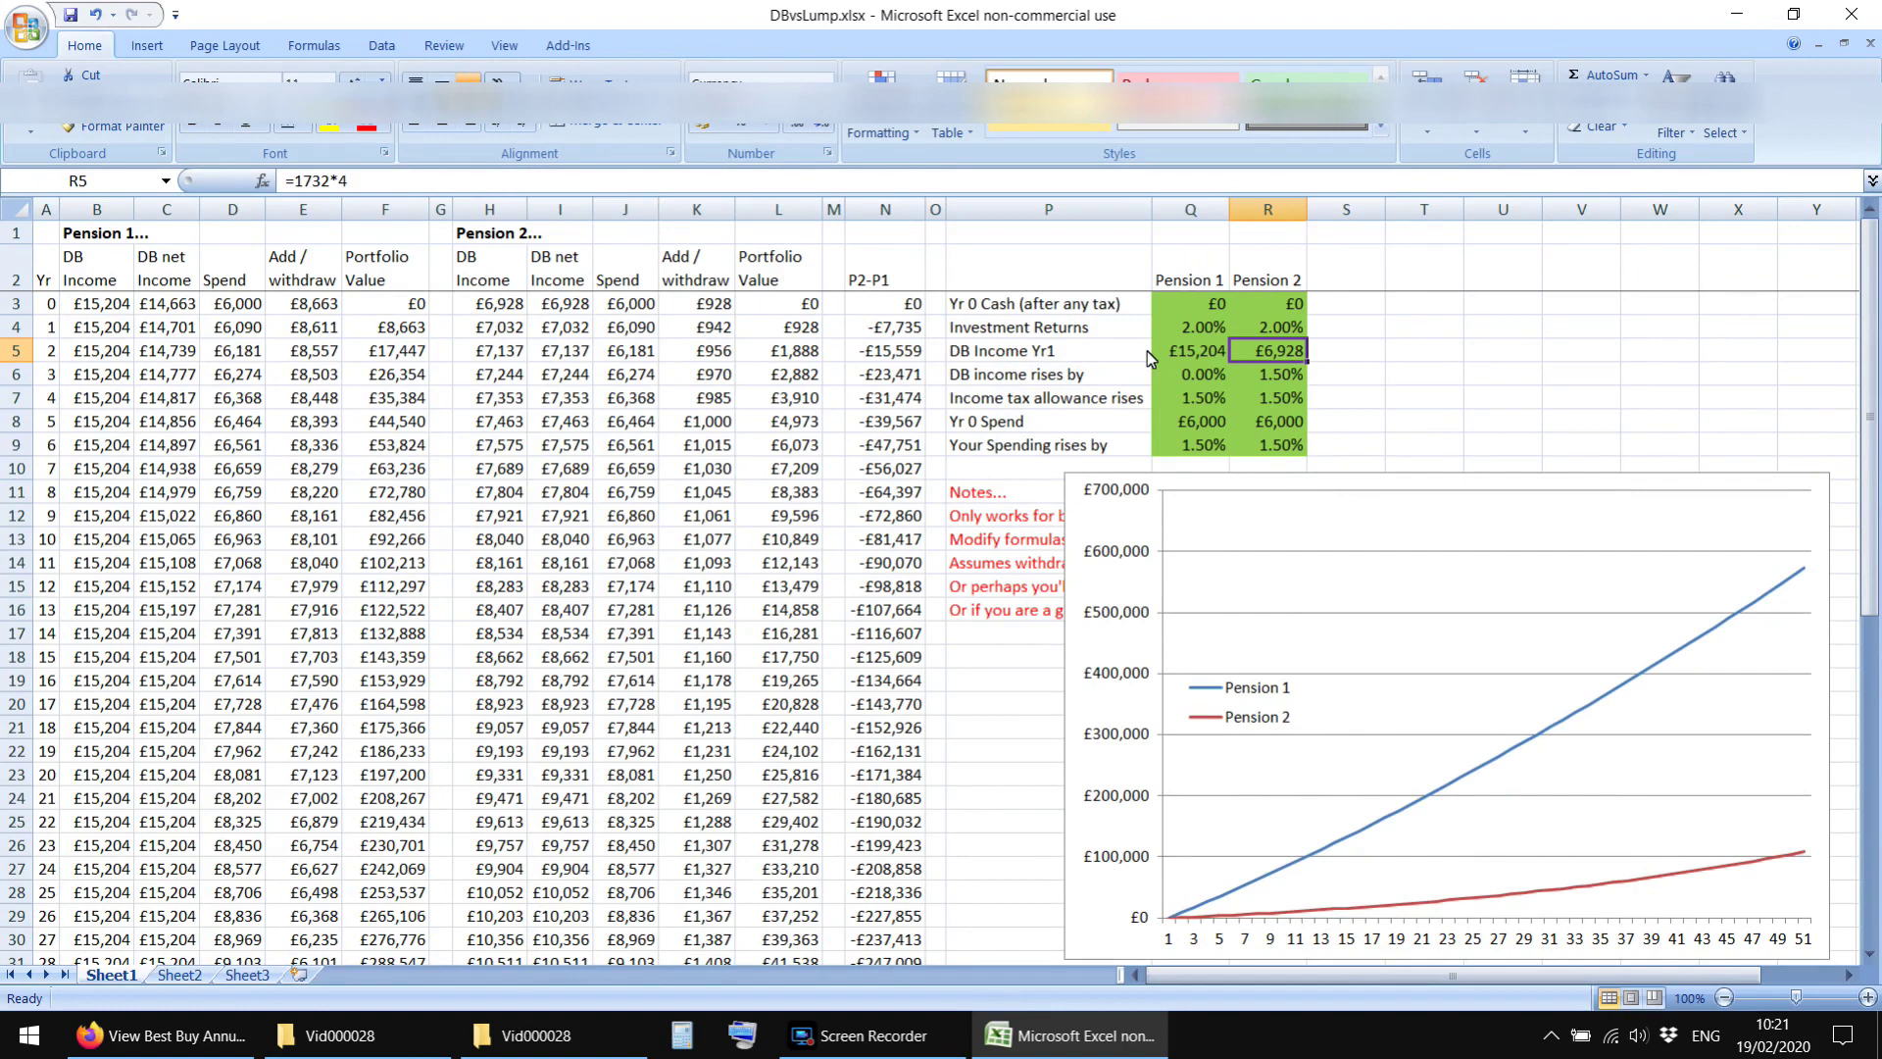
click(390, 182)
Step: Append *1.5 to Pension 2's income formula, making it =1732*4*1.5 (£10,392)
text(*1.5)
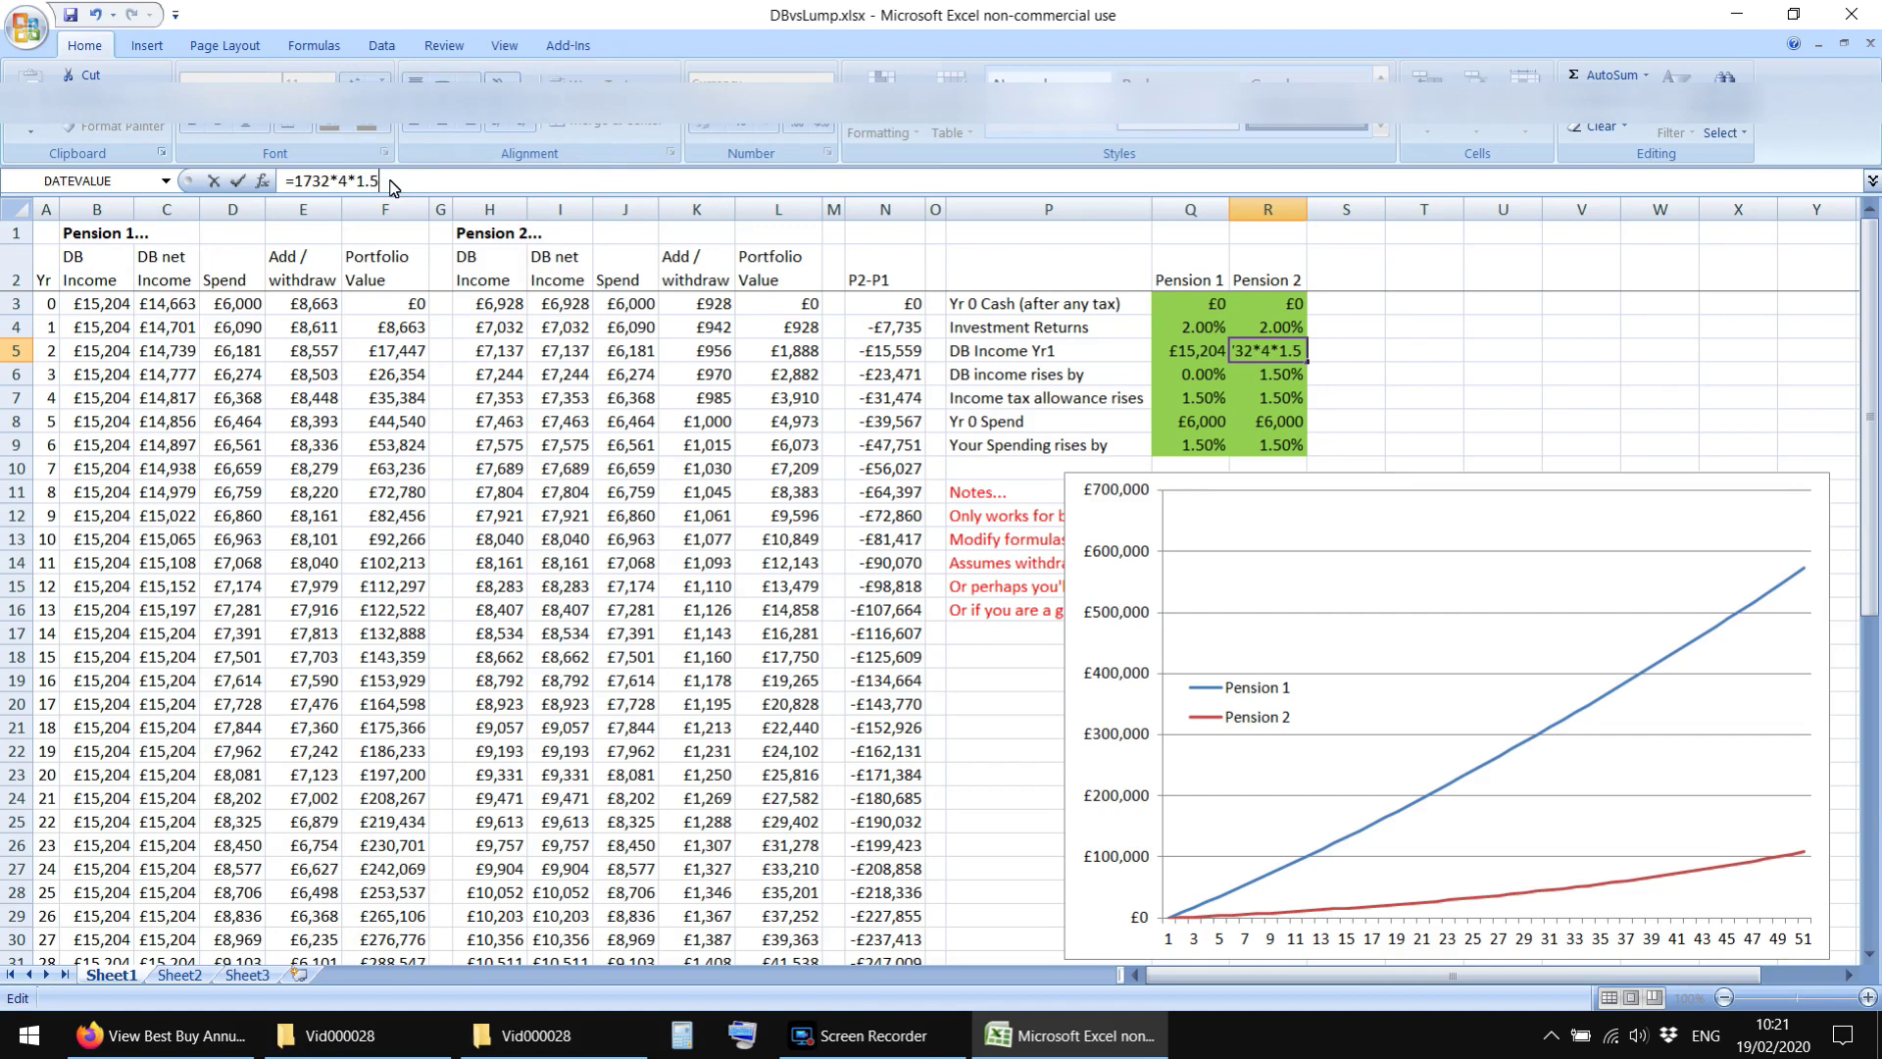
key(Return)
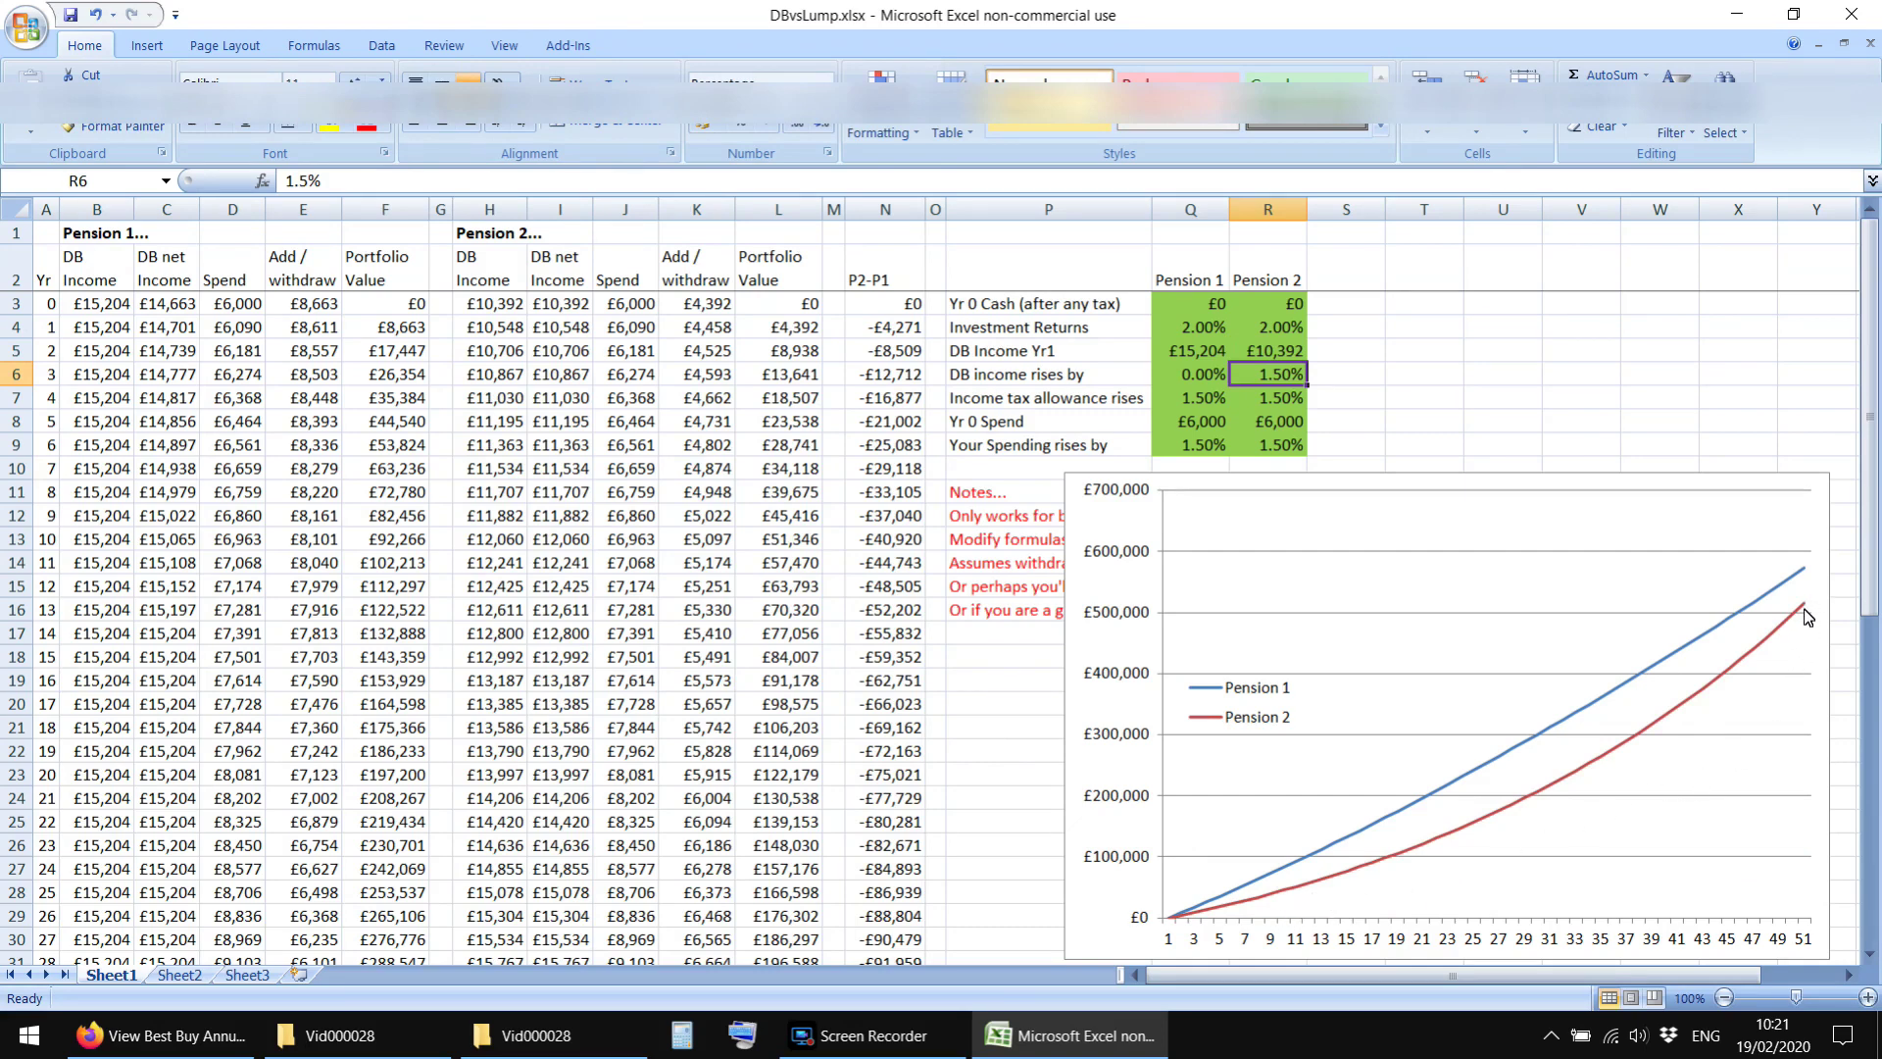
click(1312, 351)
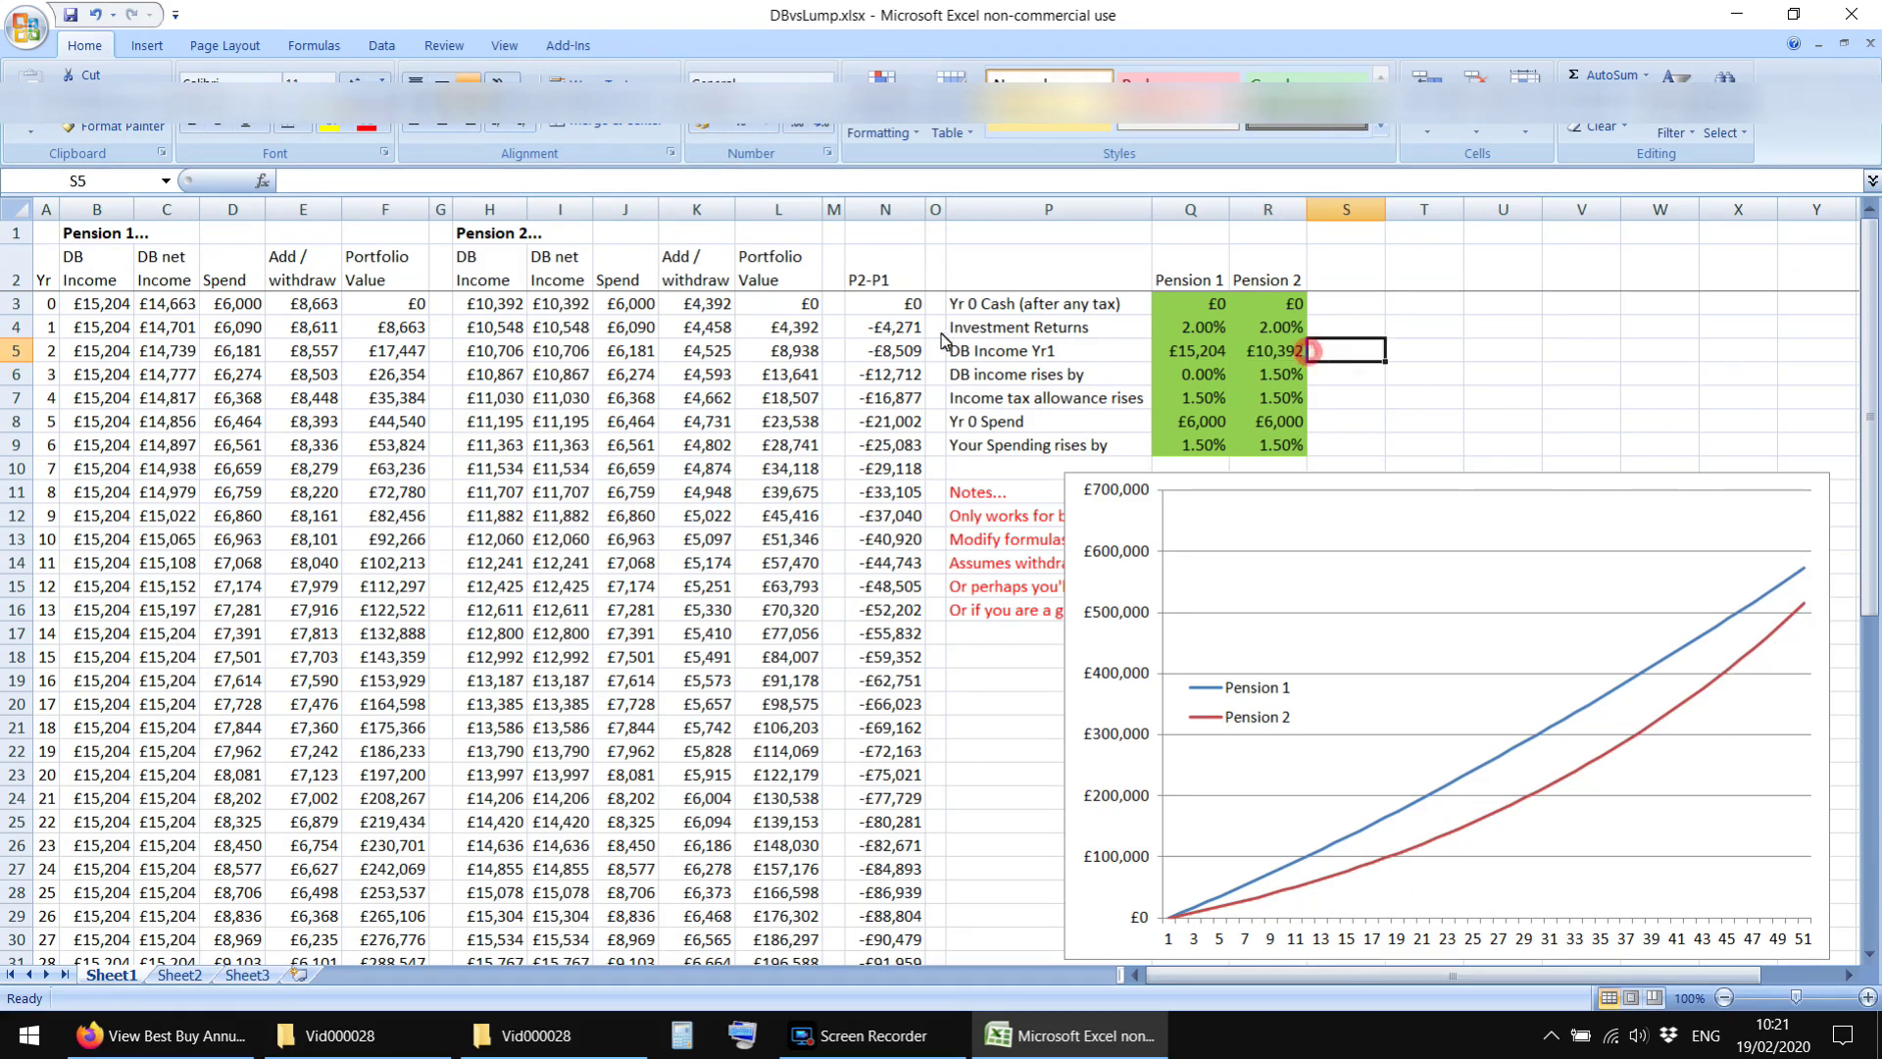
click(1261, 356)
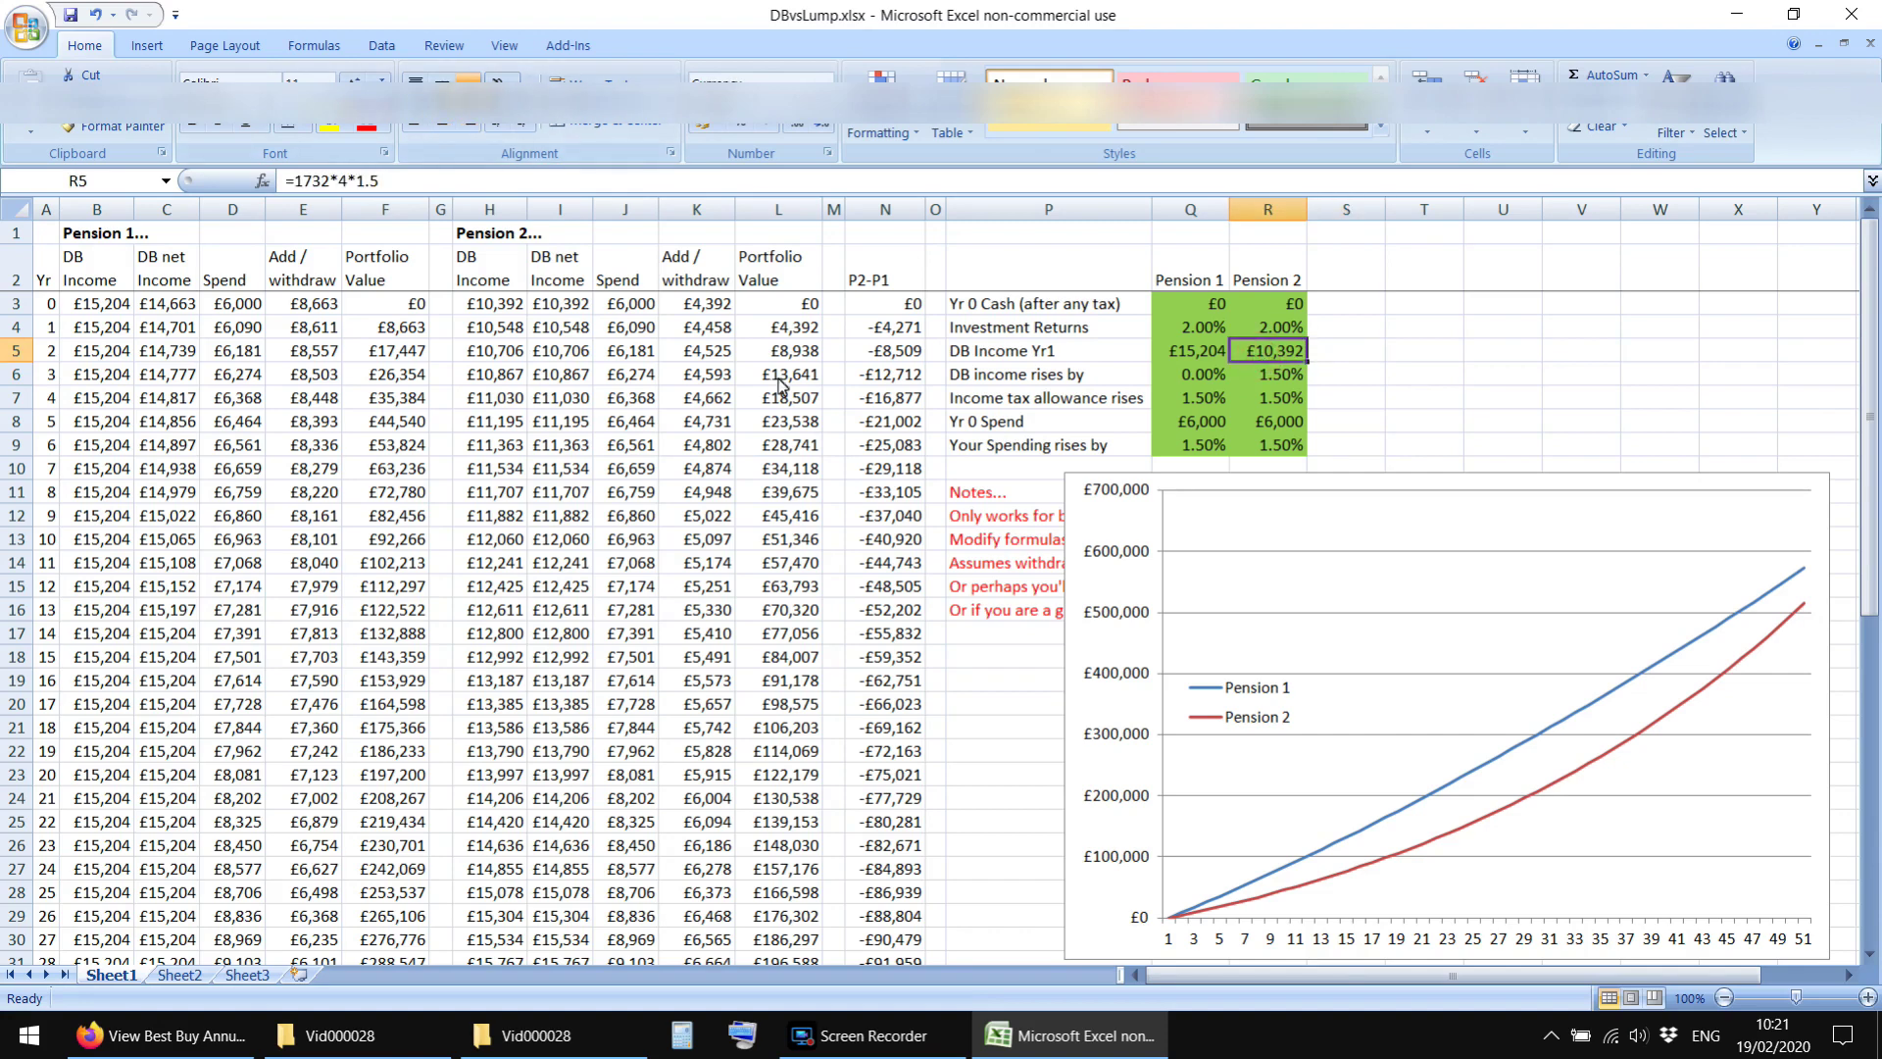
click(986, 683)
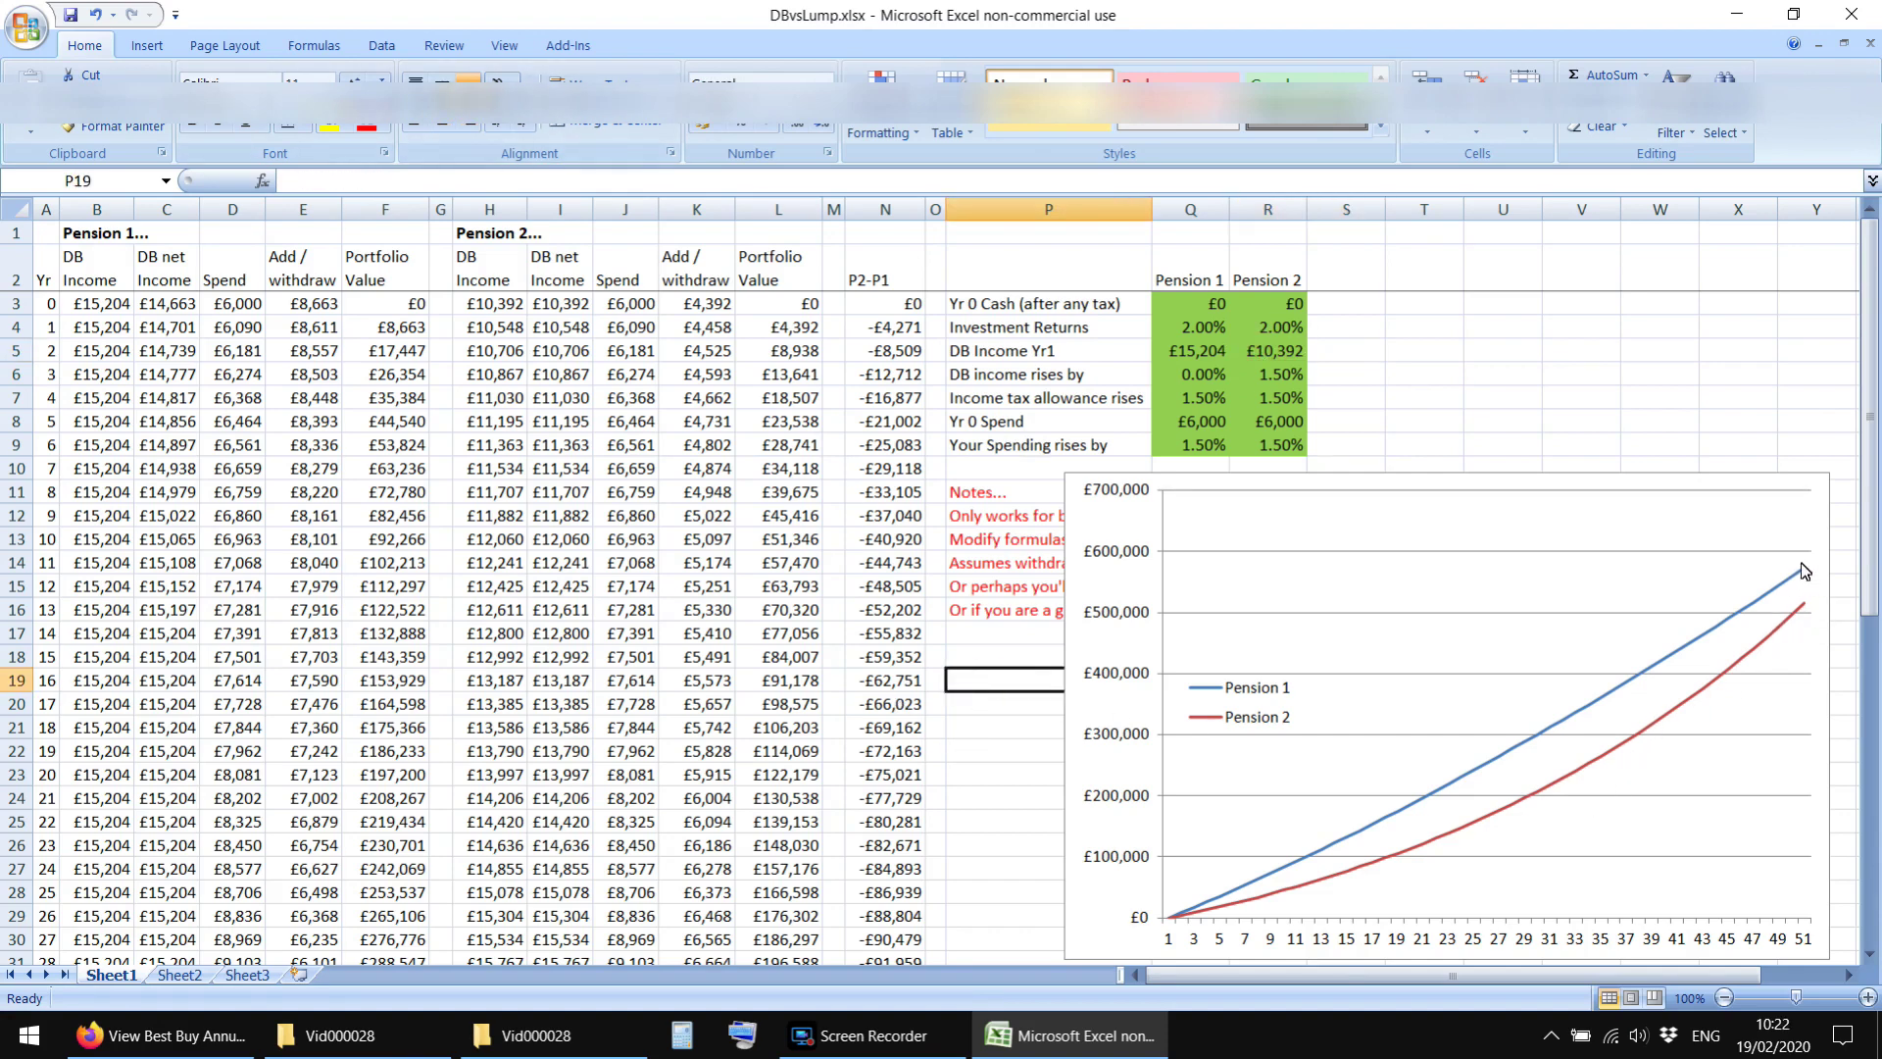
click(986, 728)
click(984, 687)
Step: Enter 5% Investment Returns in Q4 for Pension 1 and R4 for Pension 2
click(1188, 331)
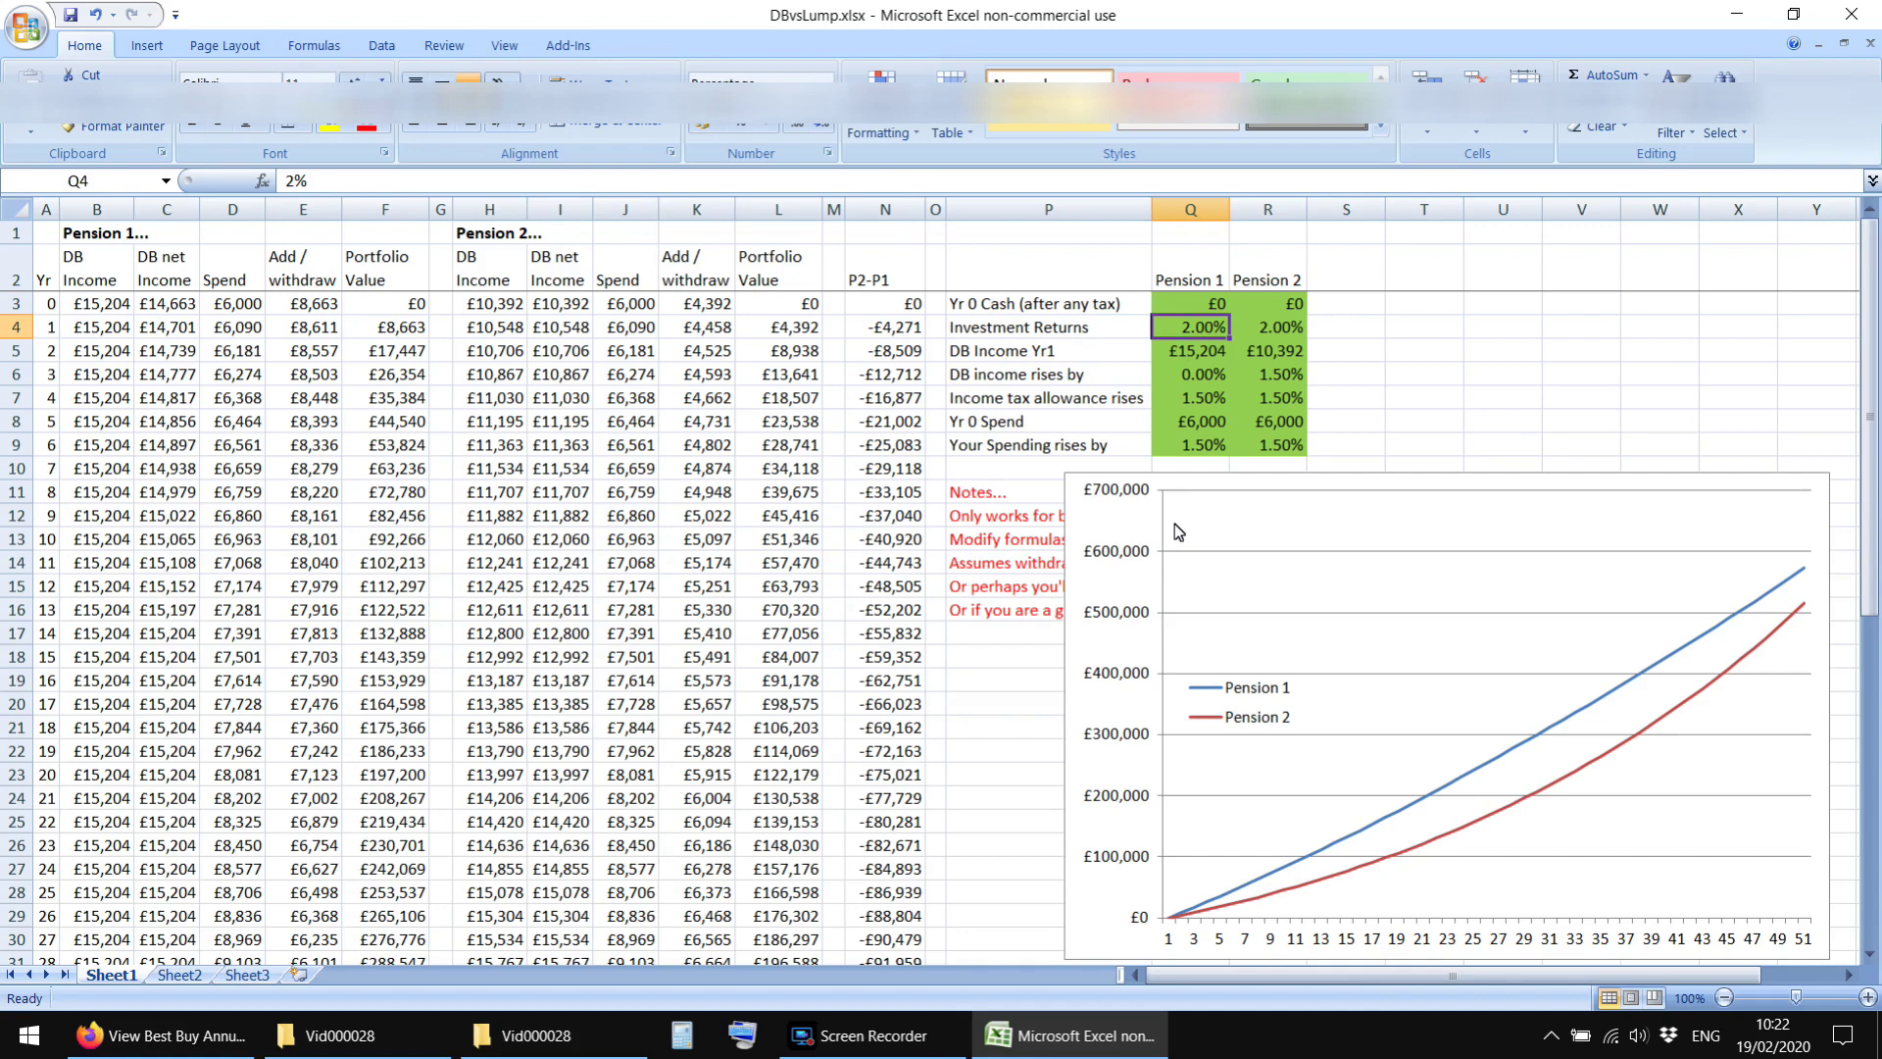
text(5)
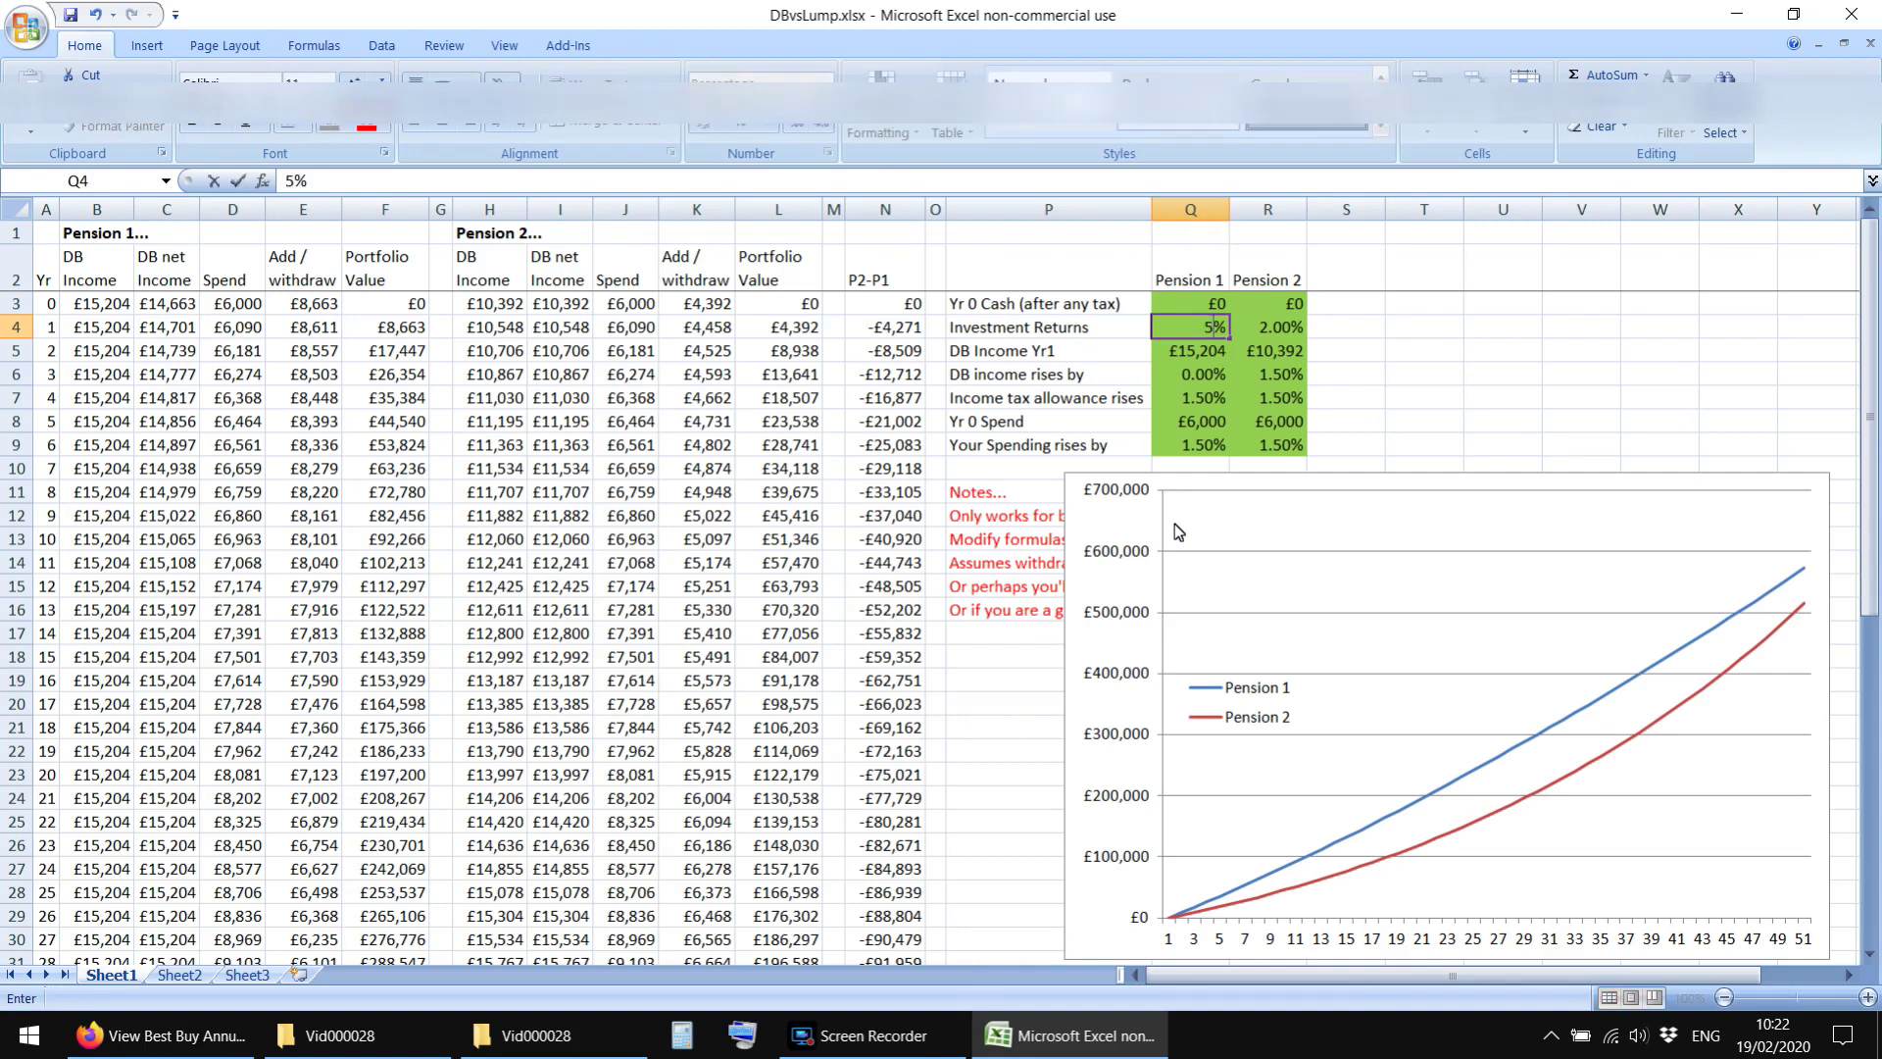
key(Tab)
text(5)
key(Tab)
key(Down)
key(Left)
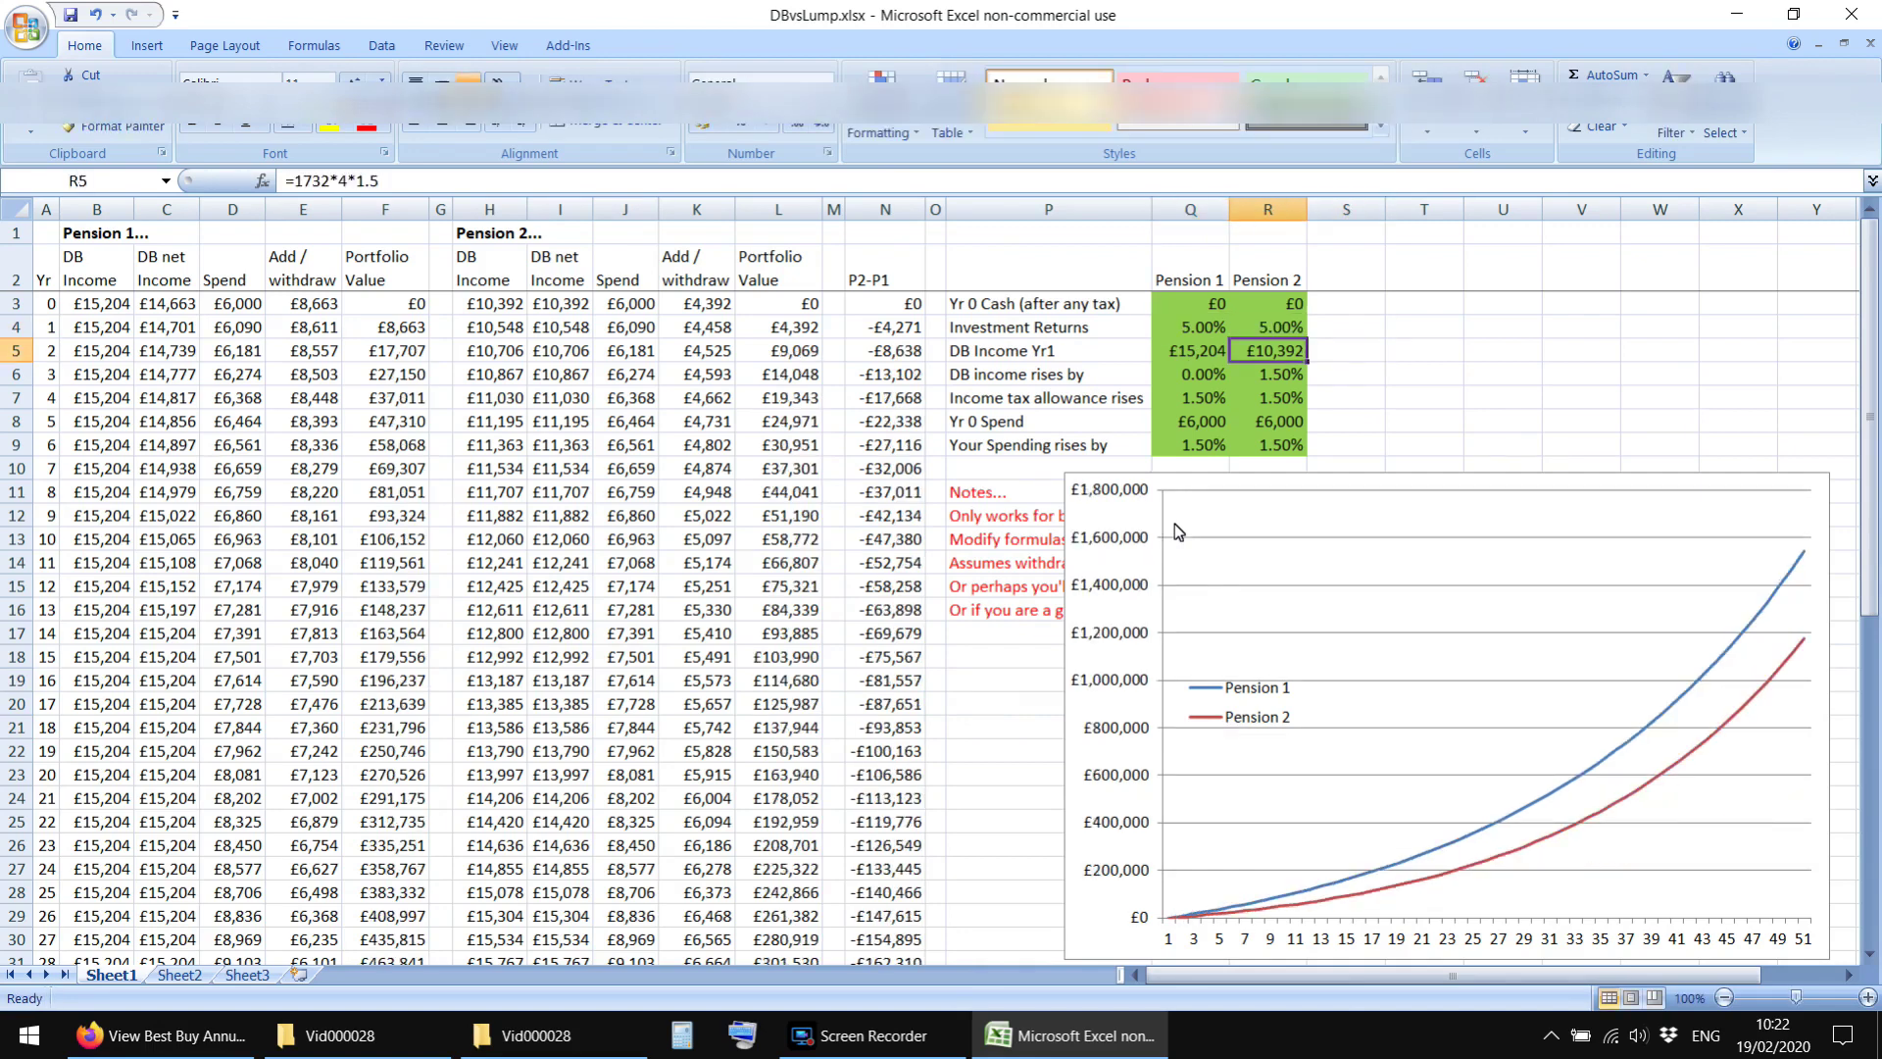
key(Down)
key(Left)
key(Left)
key(Down)
key(Down)
key(Down)
key(Down)
key(Down)
key(Down)
key(Down)
key(Down)
key(Down)
key(Down)
key(Down)
key(Down)
key(Down)
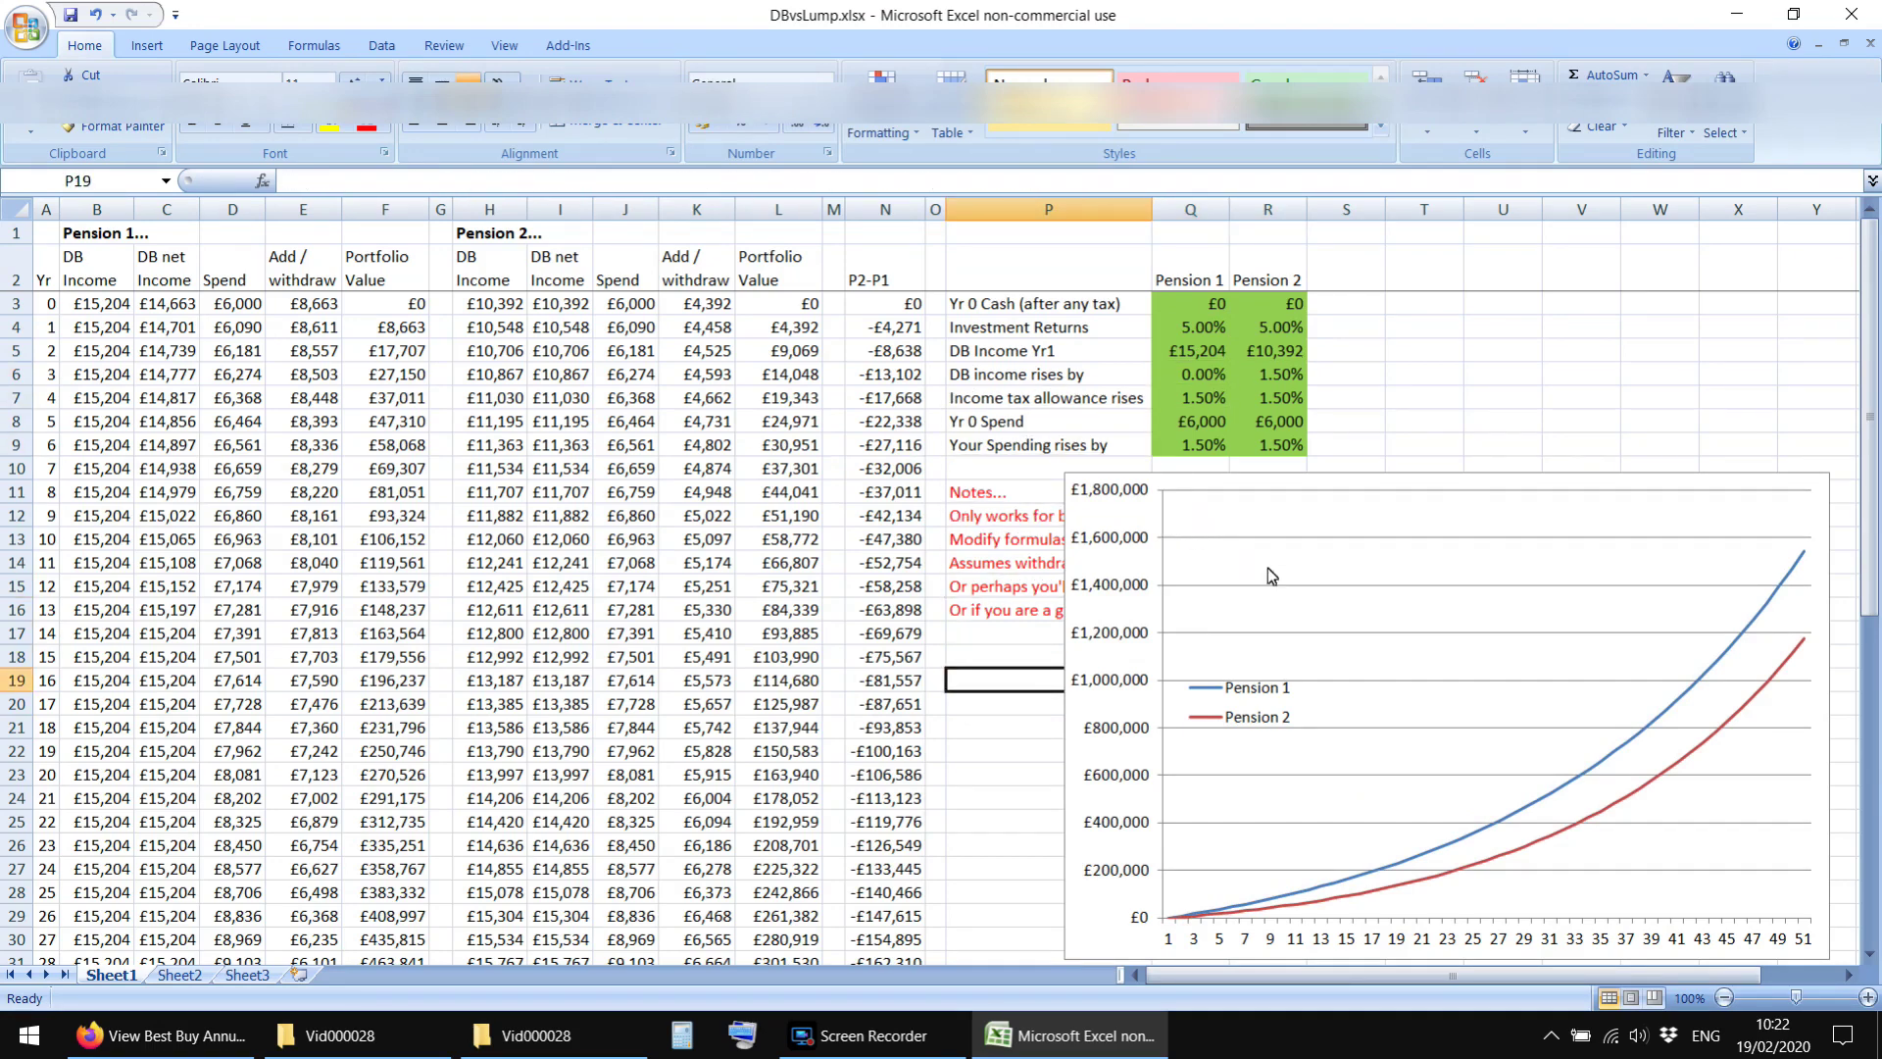
click(1274, 355)
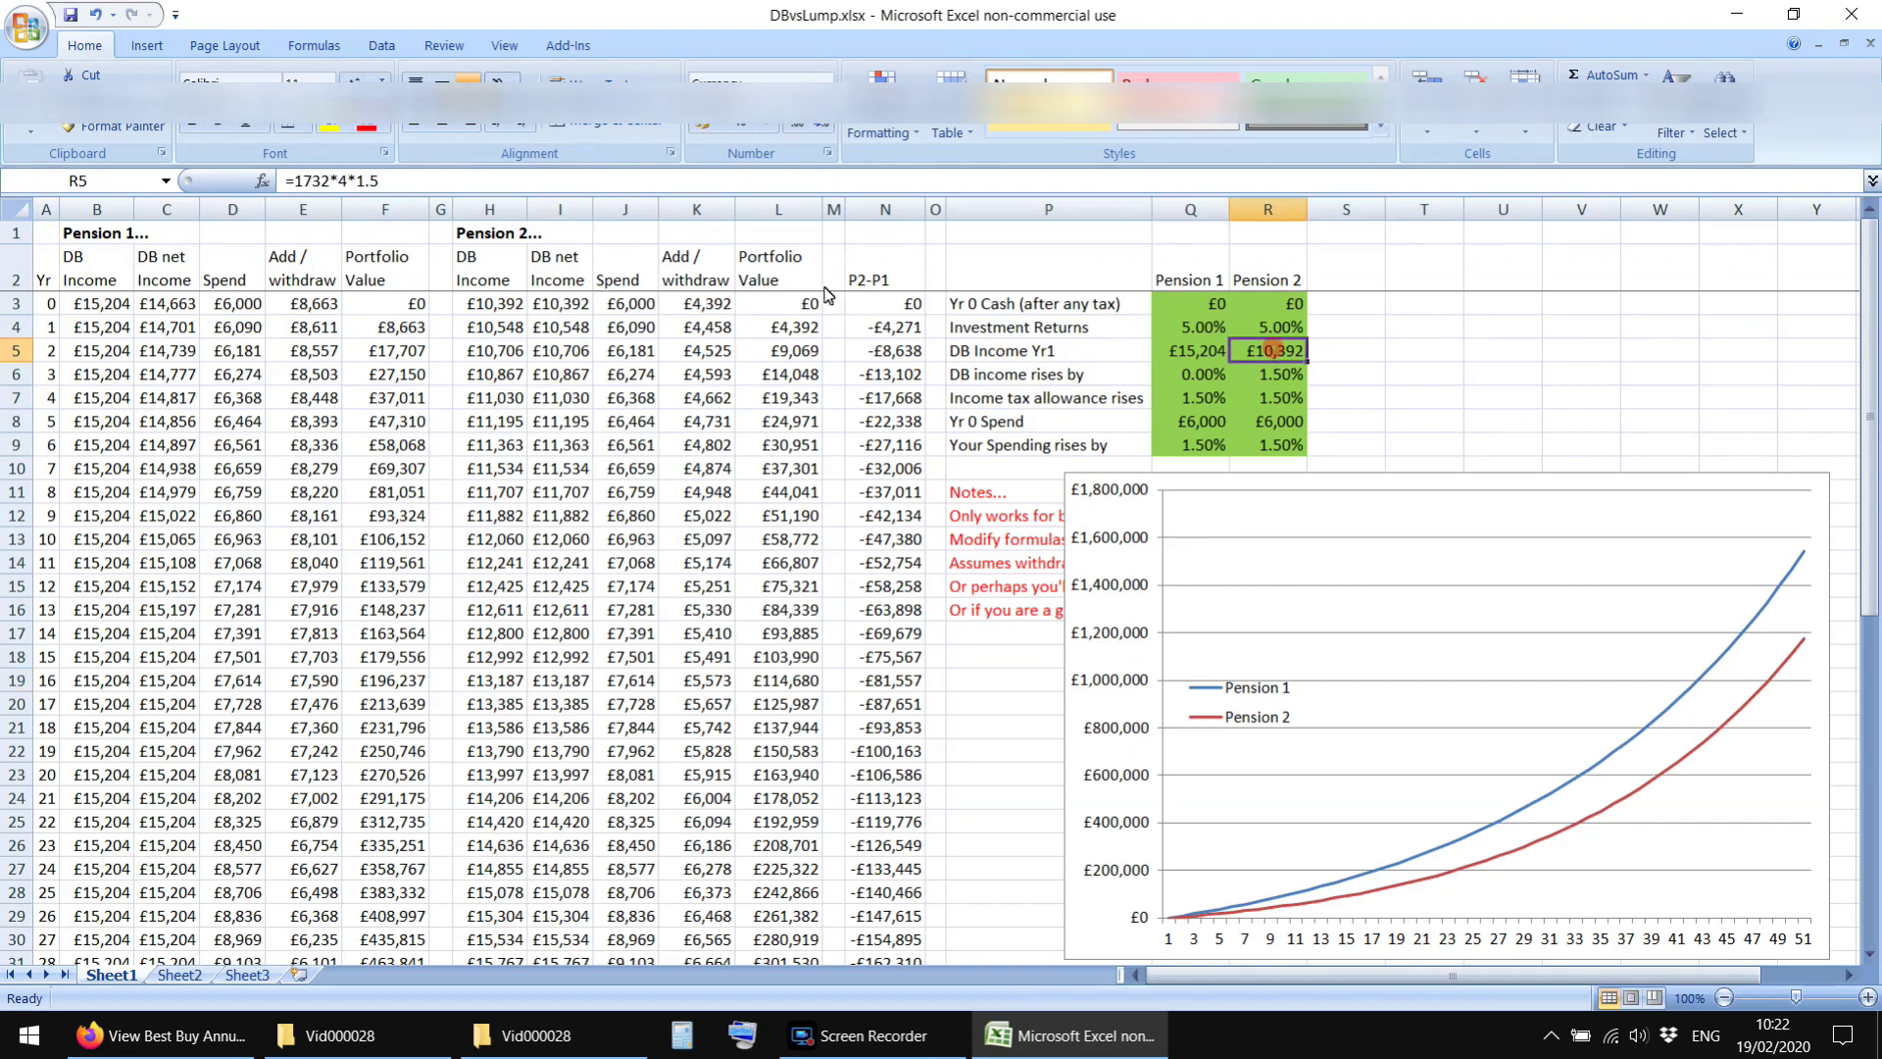
Step: On the annuity rates page, select the £1,732 RPI and £3,801 level Age 55 rates
click(161, 1036)
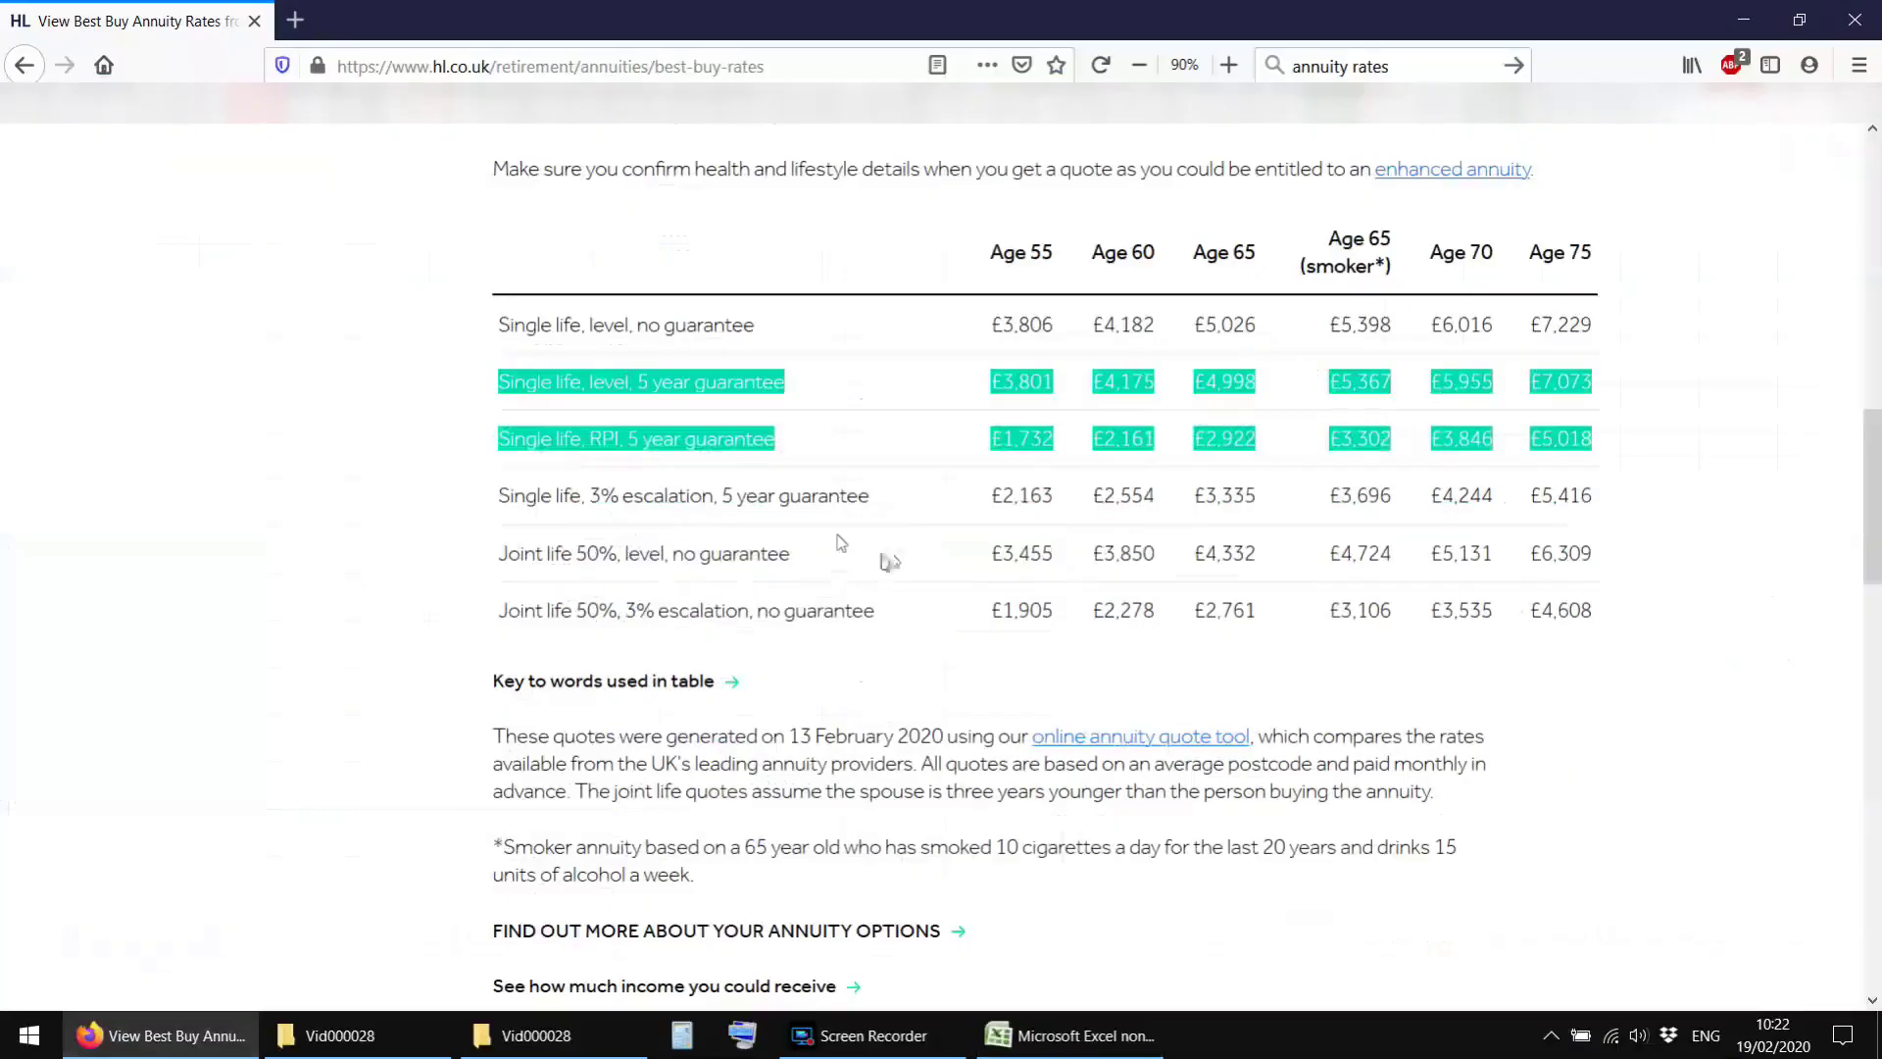
double_click(1035, 438)
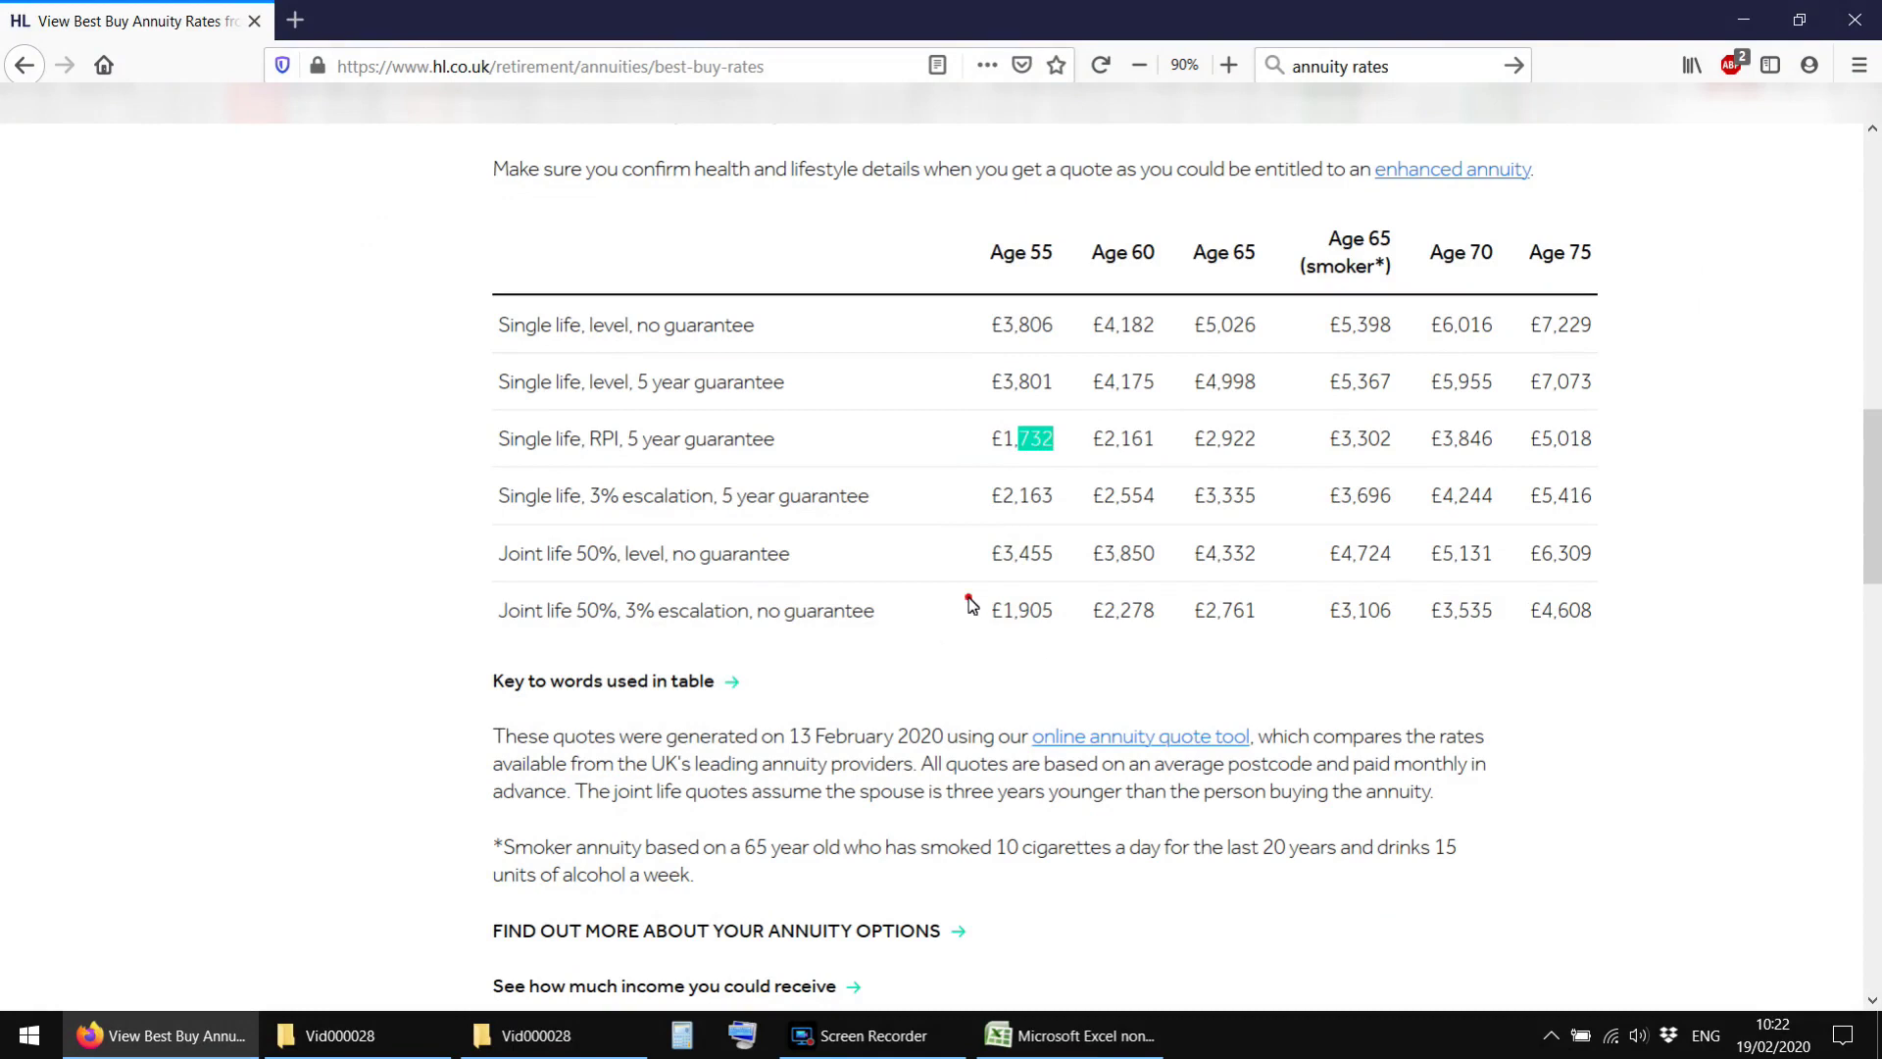
click(968, 602)
triple_click(1036, 436)
triple_click(1022, 381)
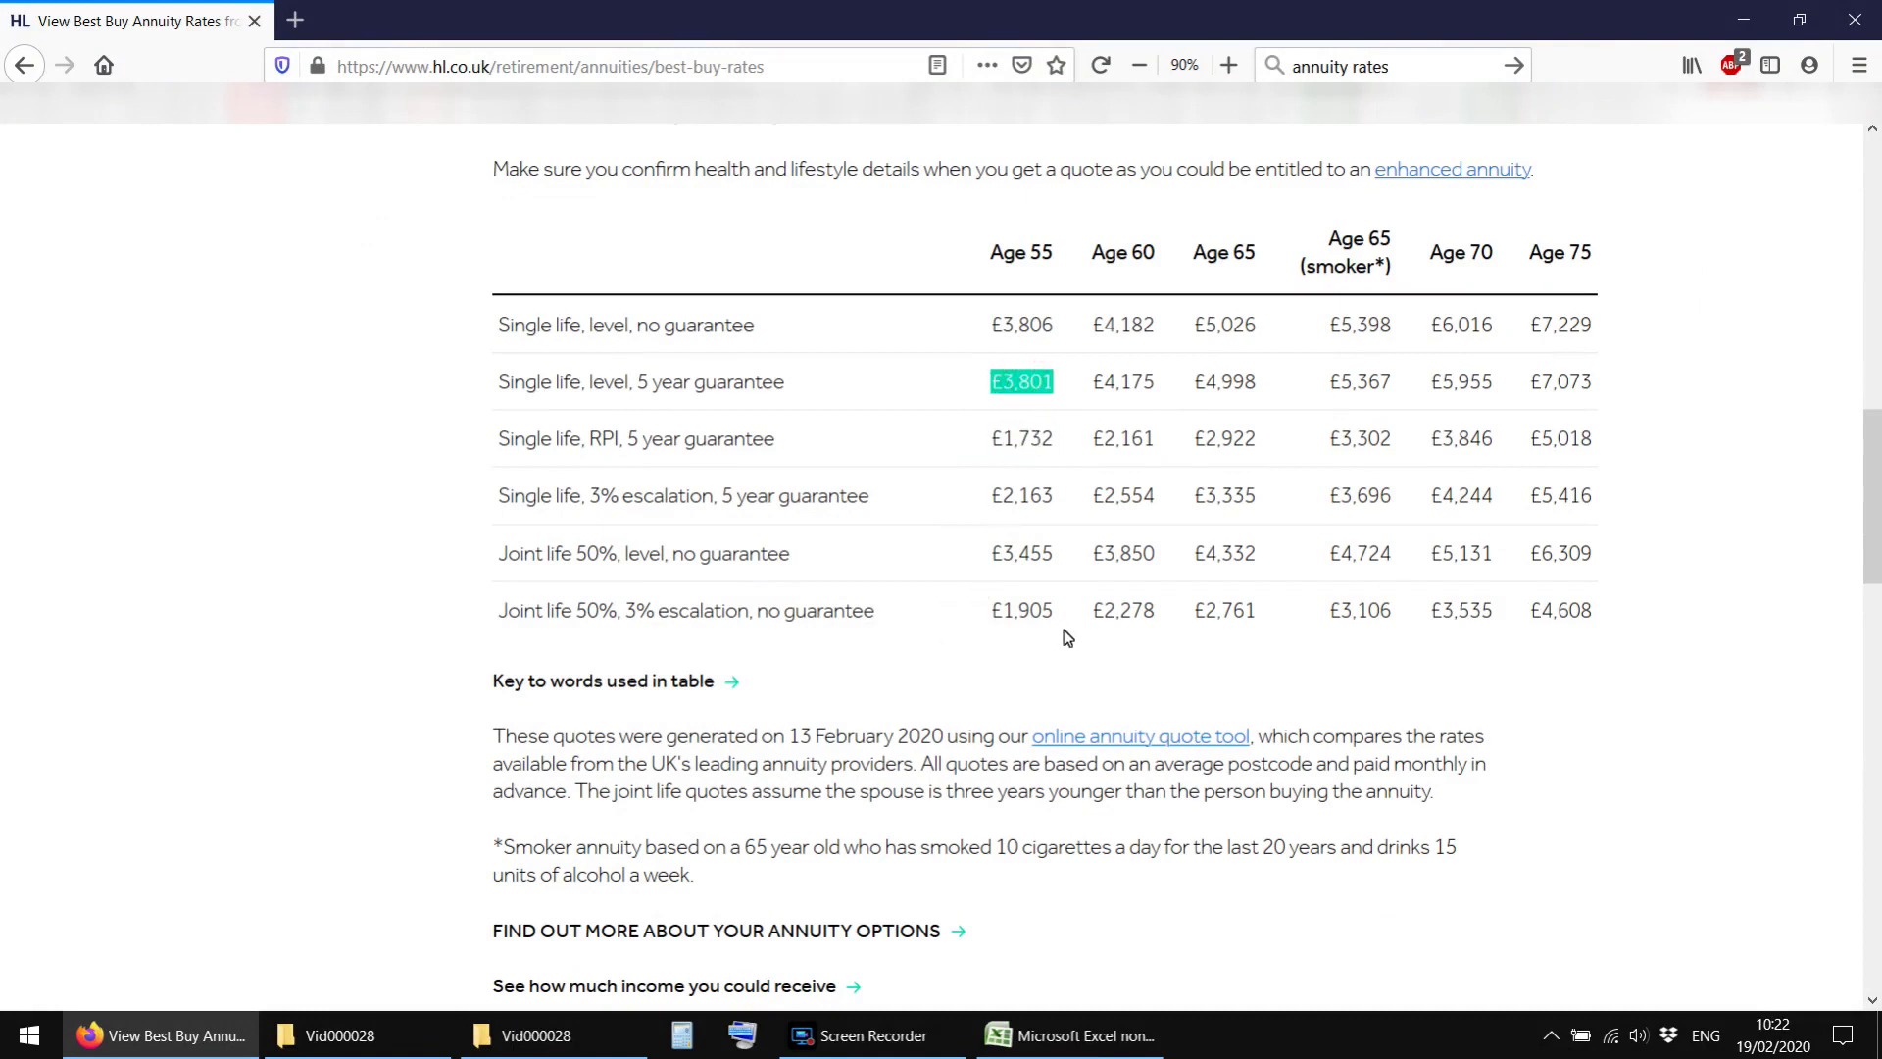
Step: Highlight the level 5-year guarantee row's rates across all ages
double_click(600, 382)
drag(600, 382, 1400, 402)
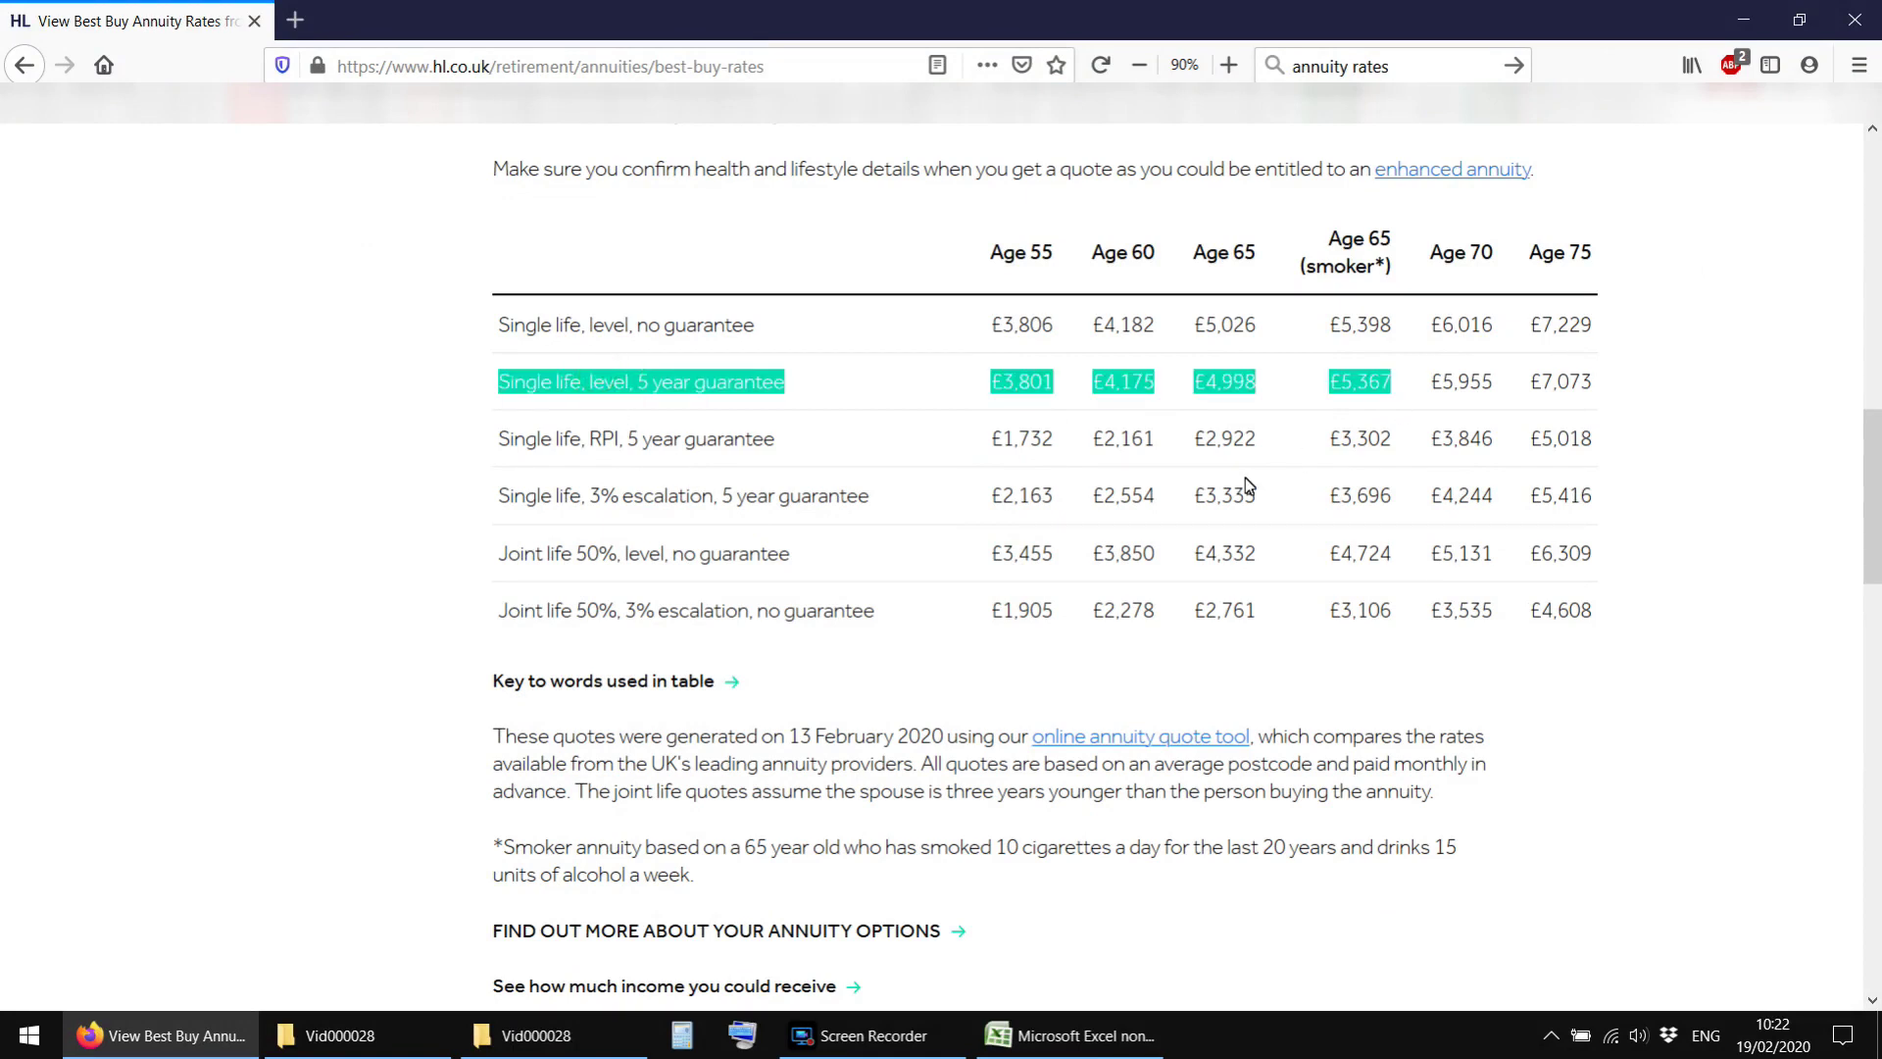
click(1609, 380)
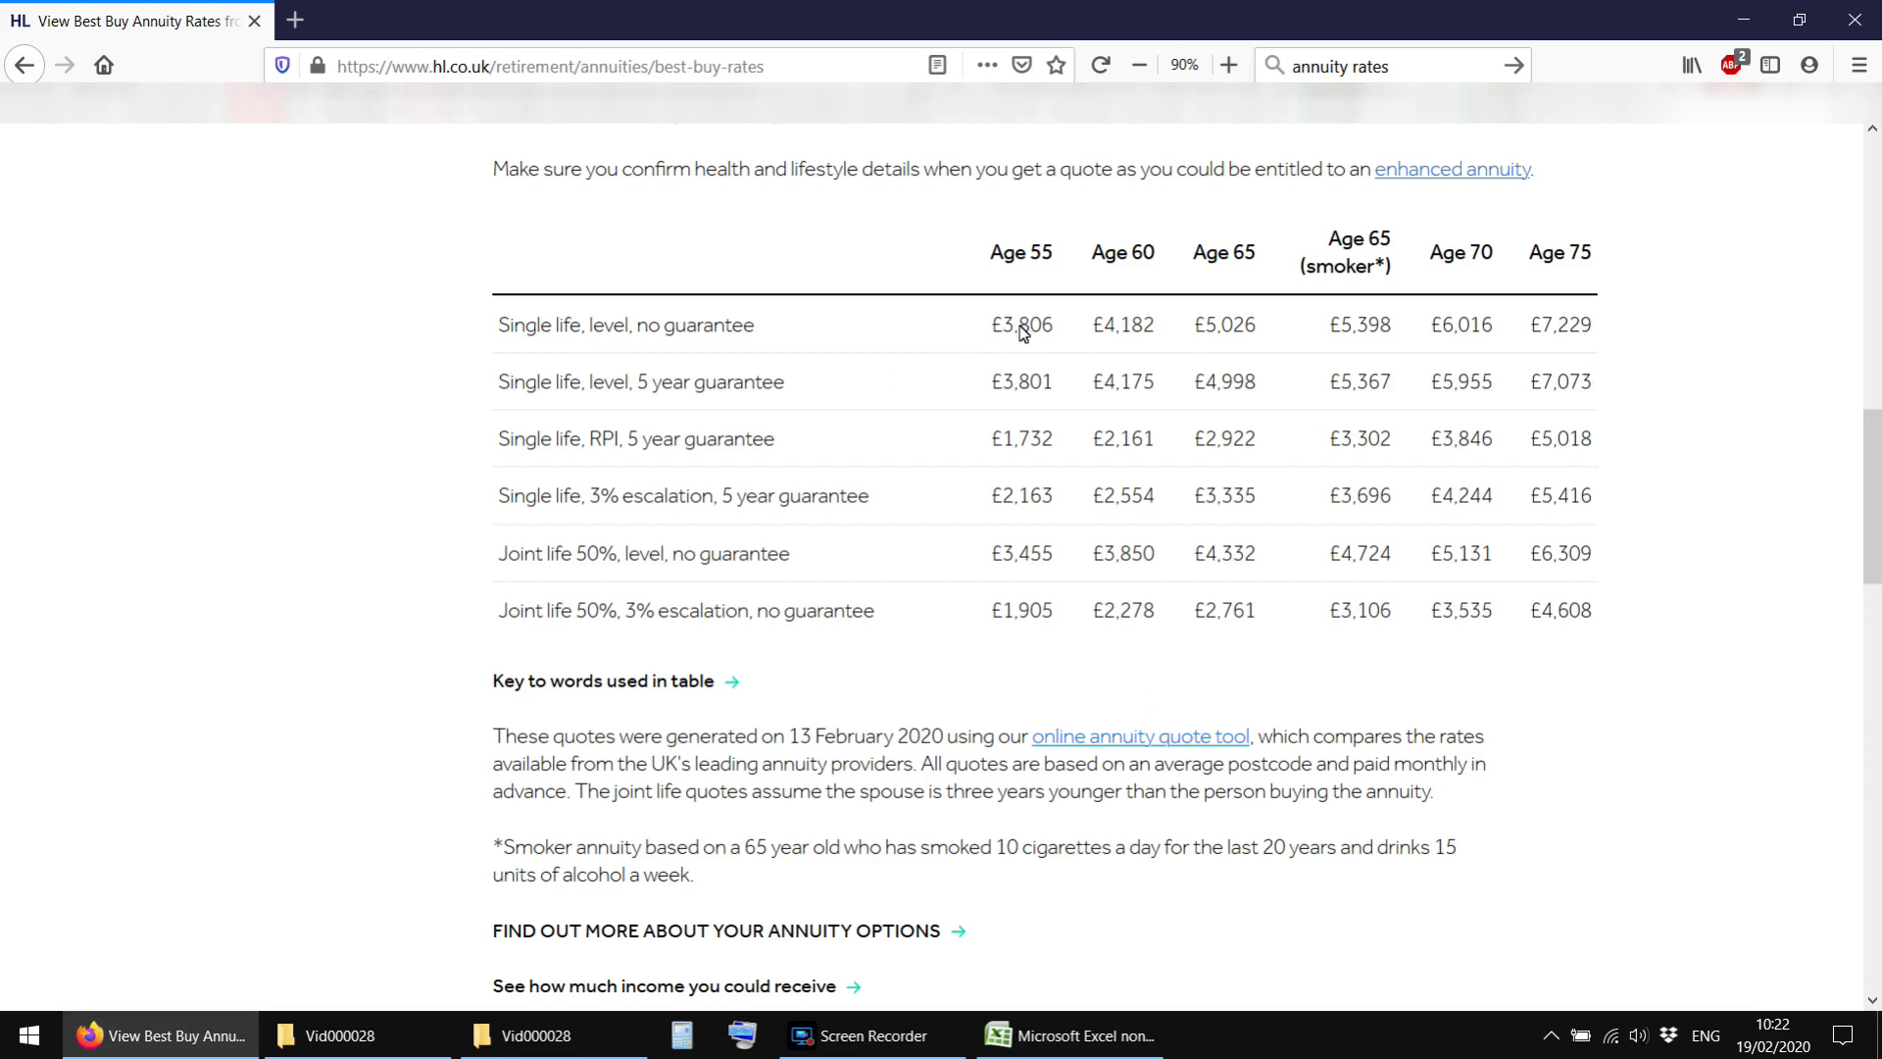
drag(1002, 385, 1069, 390)
scroll(1066, 490, up, 2)
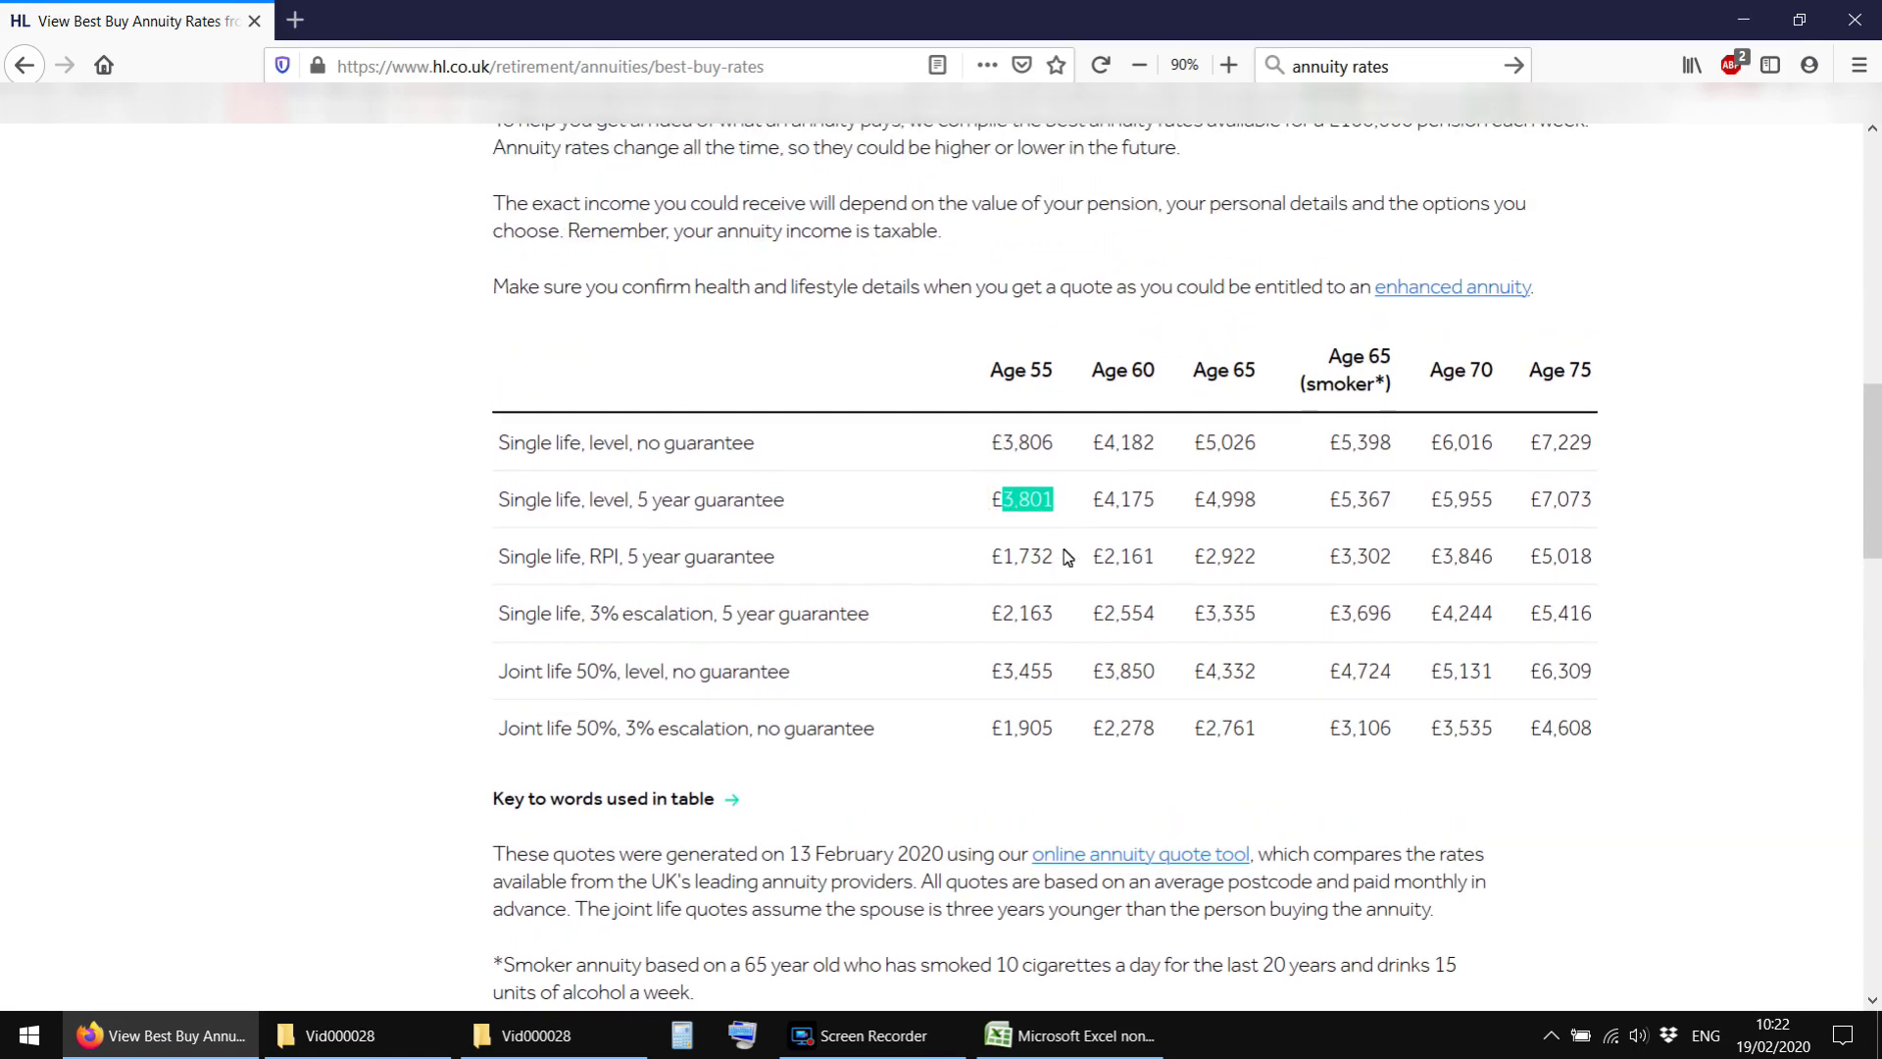
triple_click(1030, 500)
triple_click(572, 509)
drag(572, 508, 1155, 486)
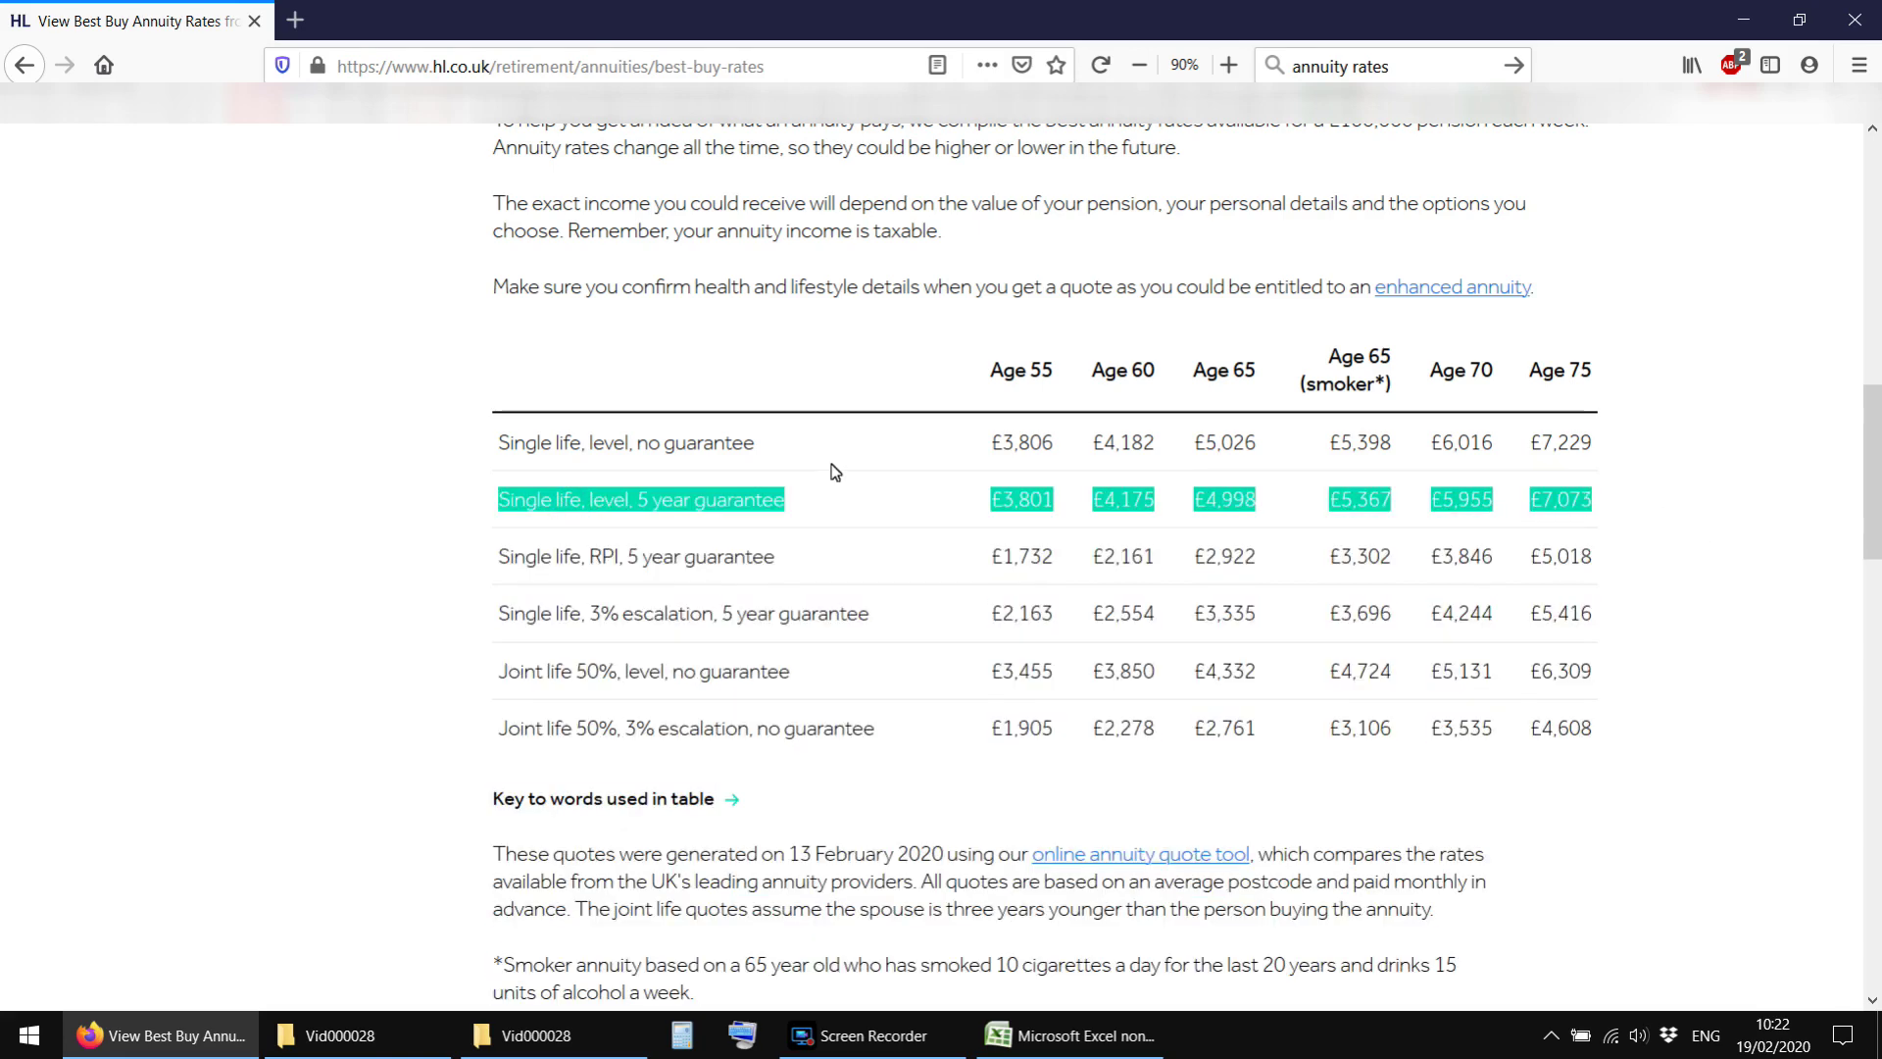
click(855, 522)
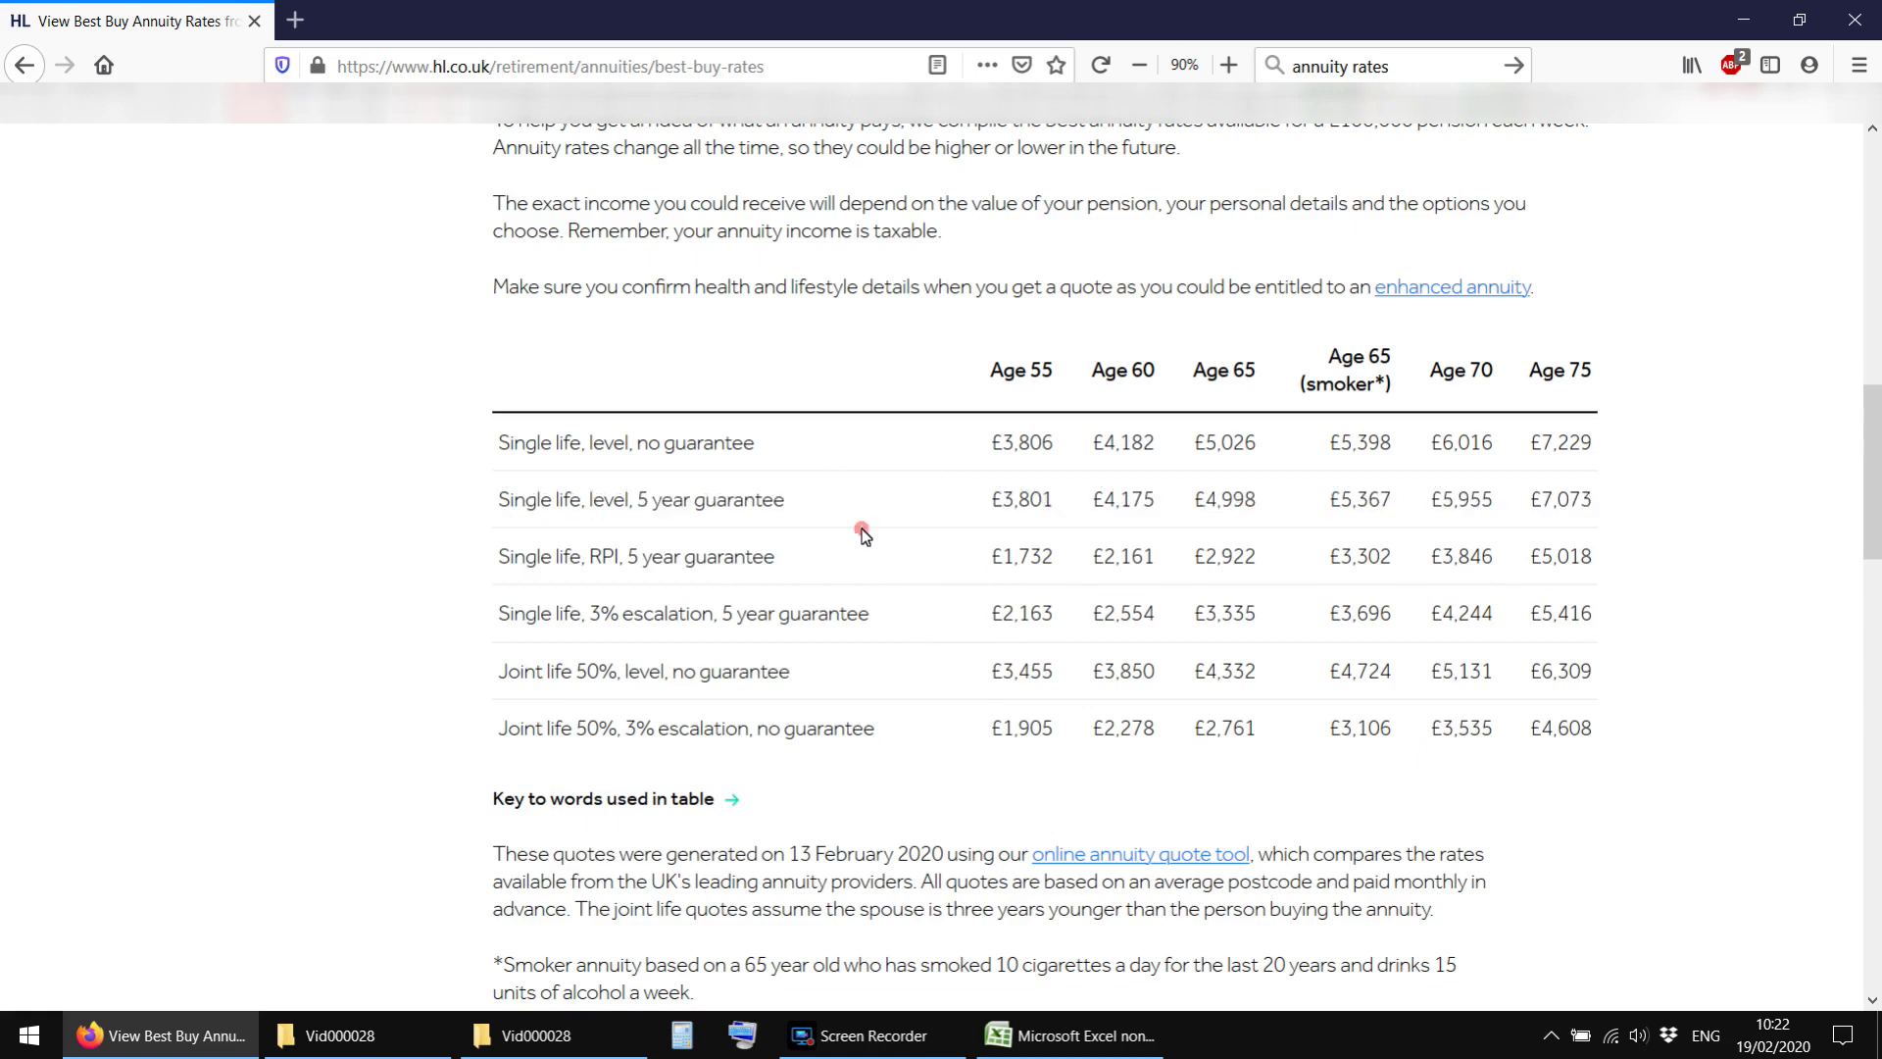
Step: Review both pensions' input values and their first-year income formulas
click(1049, 1031)
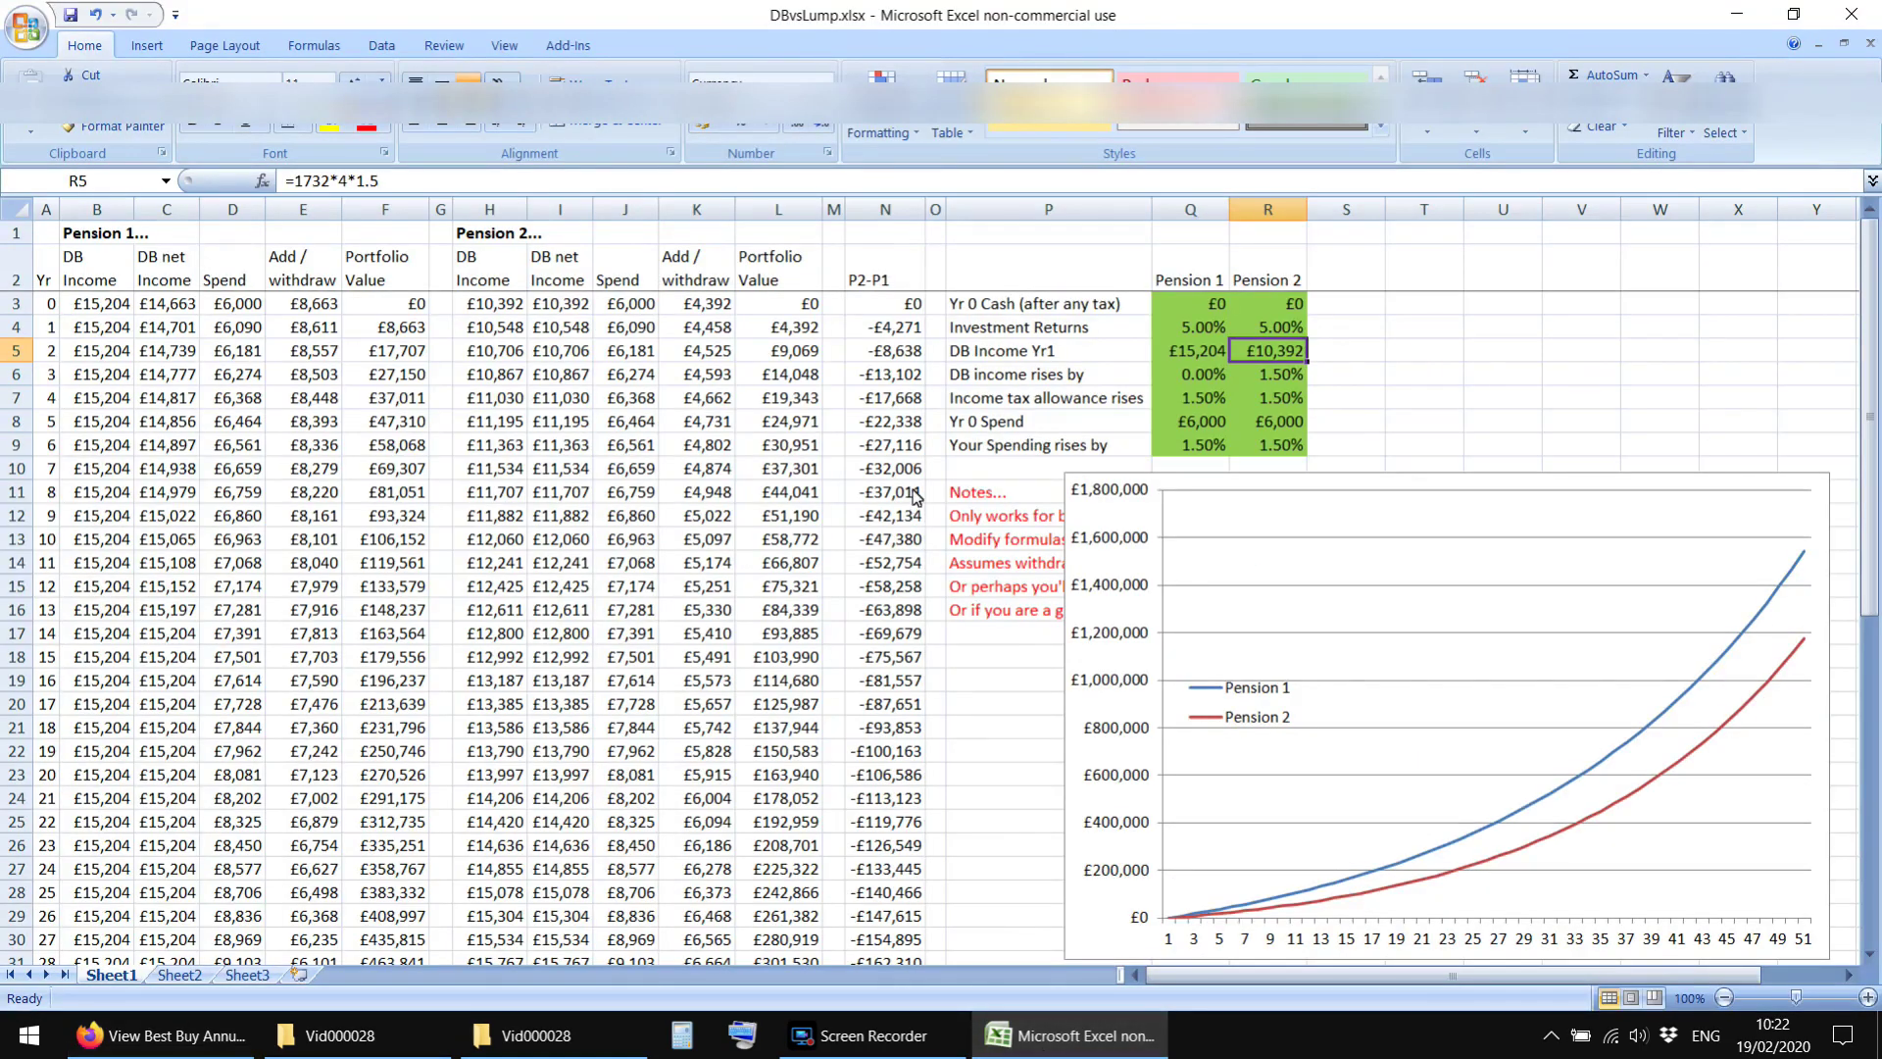
click(1178, 351)
drag(1196, 448, 1196, 286)
drag(1296, 449, 1274, 304)
click(996, 686)
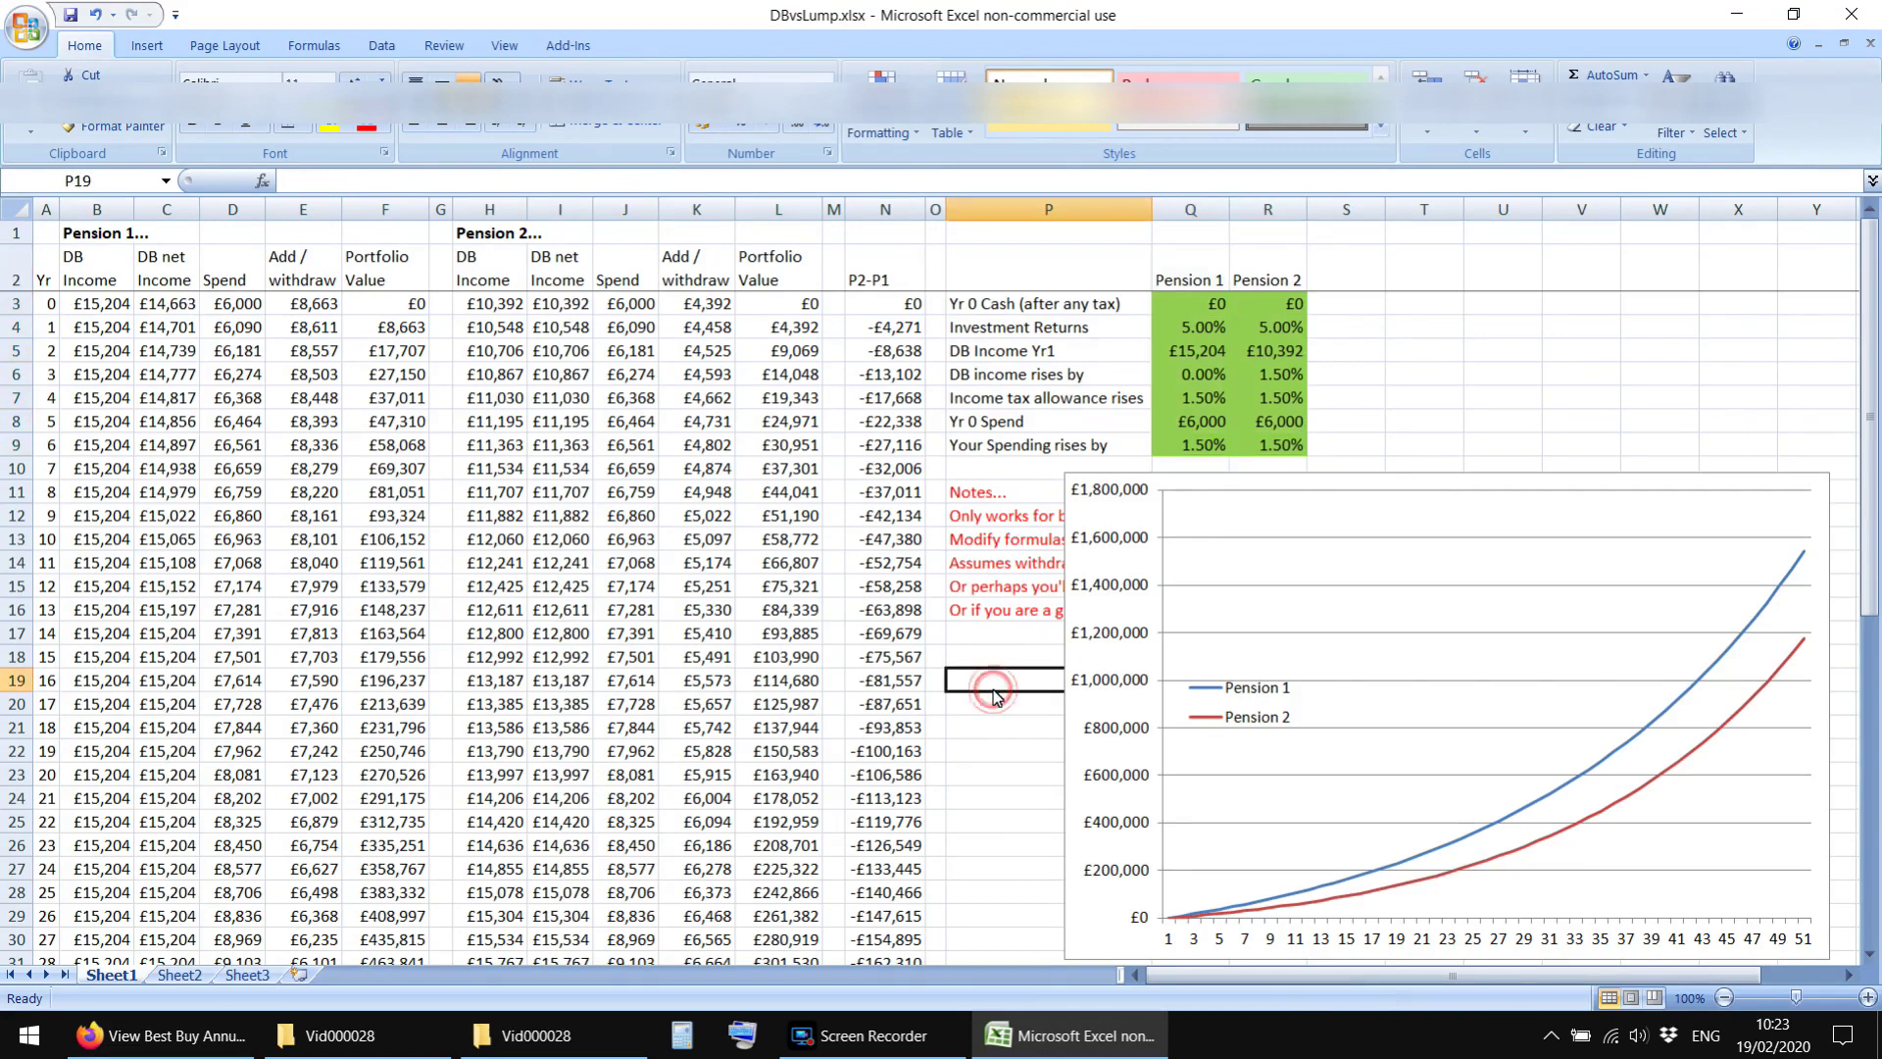
click(1262, 353)
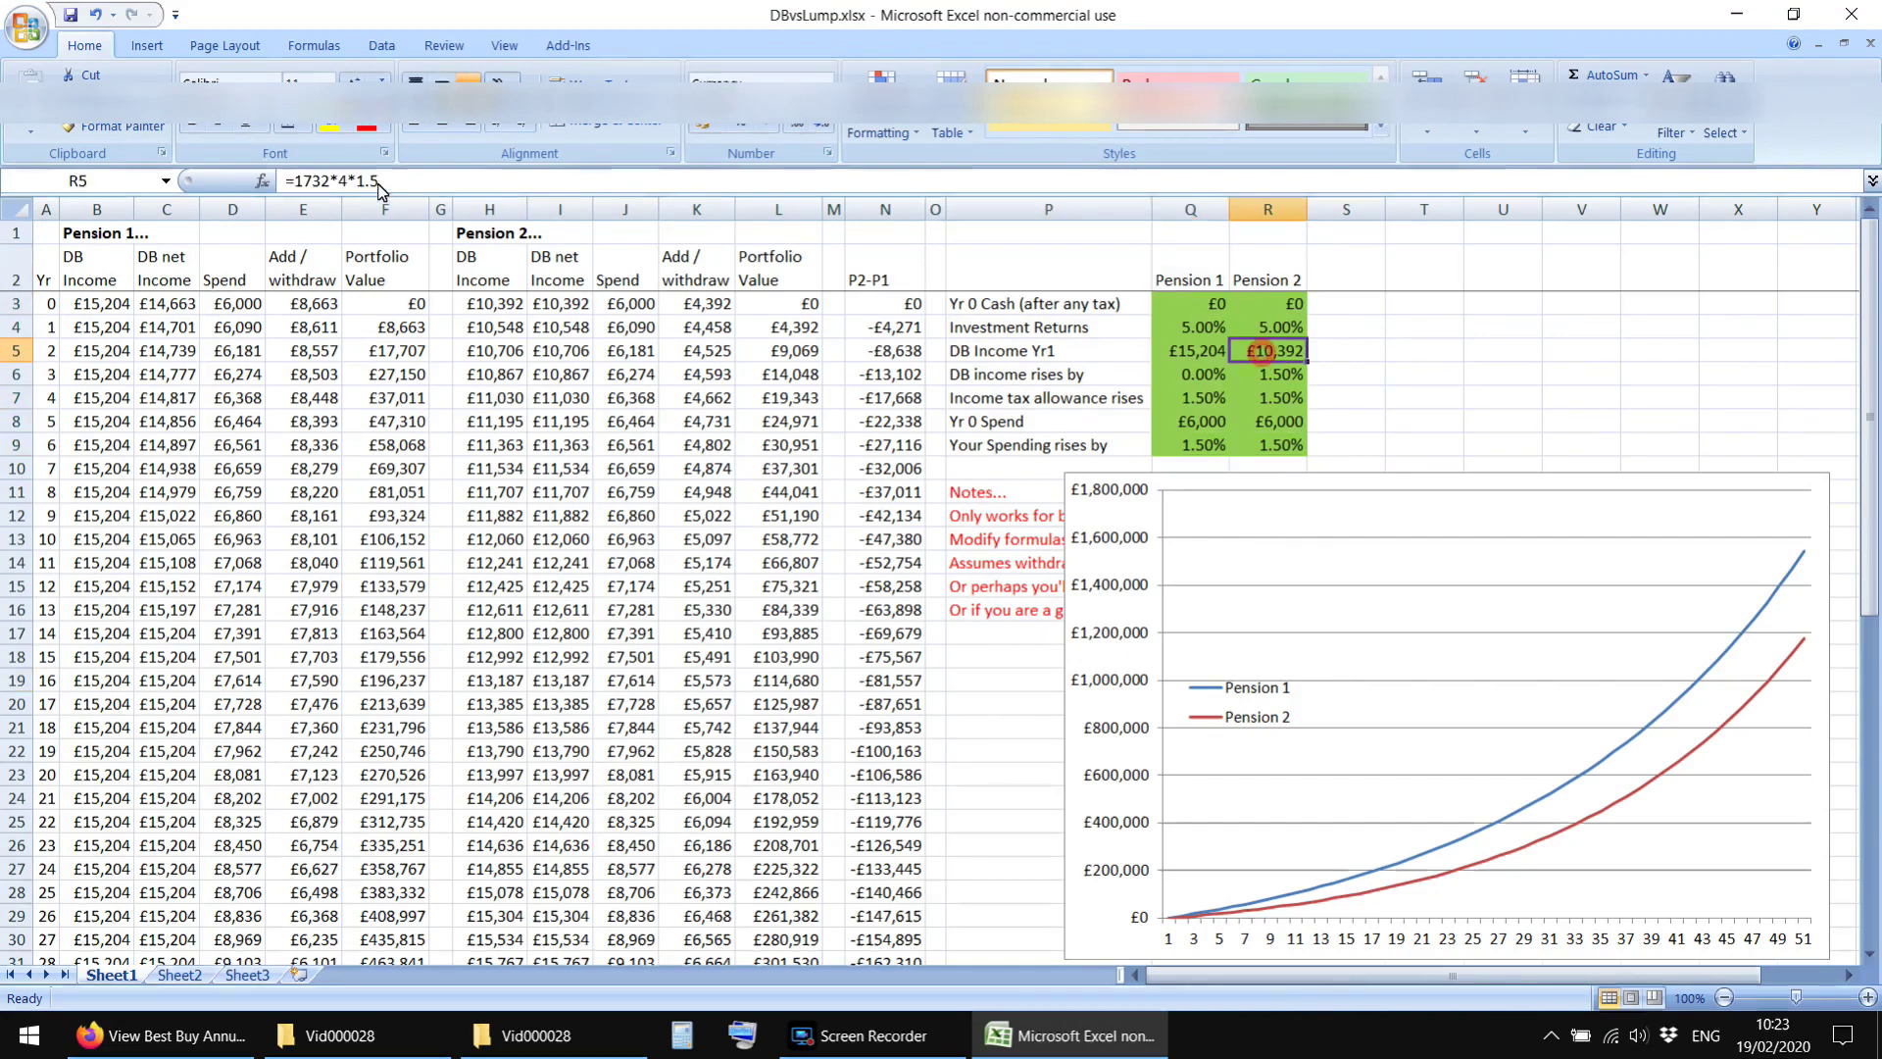
click(1004, 686)
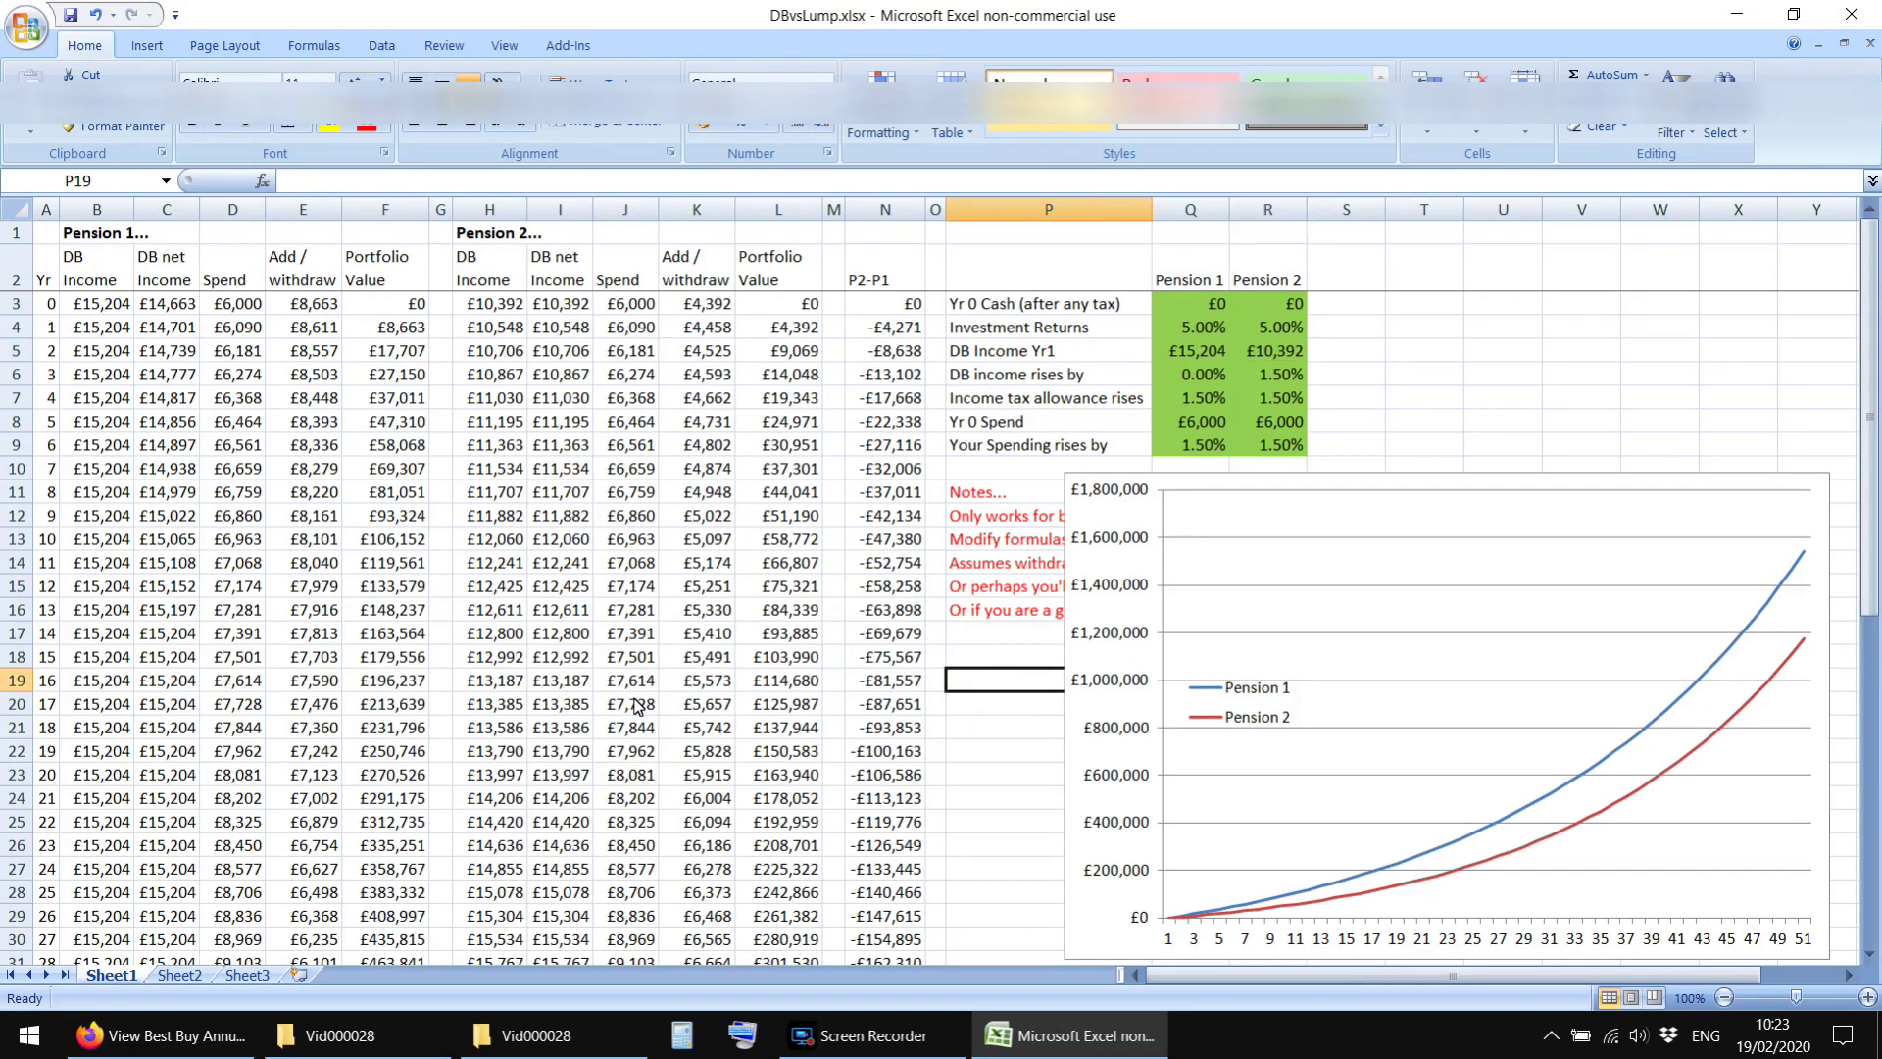
Step: Save DBvsLump.xlsx from the Quick Access Toolbar
click(956, 752)
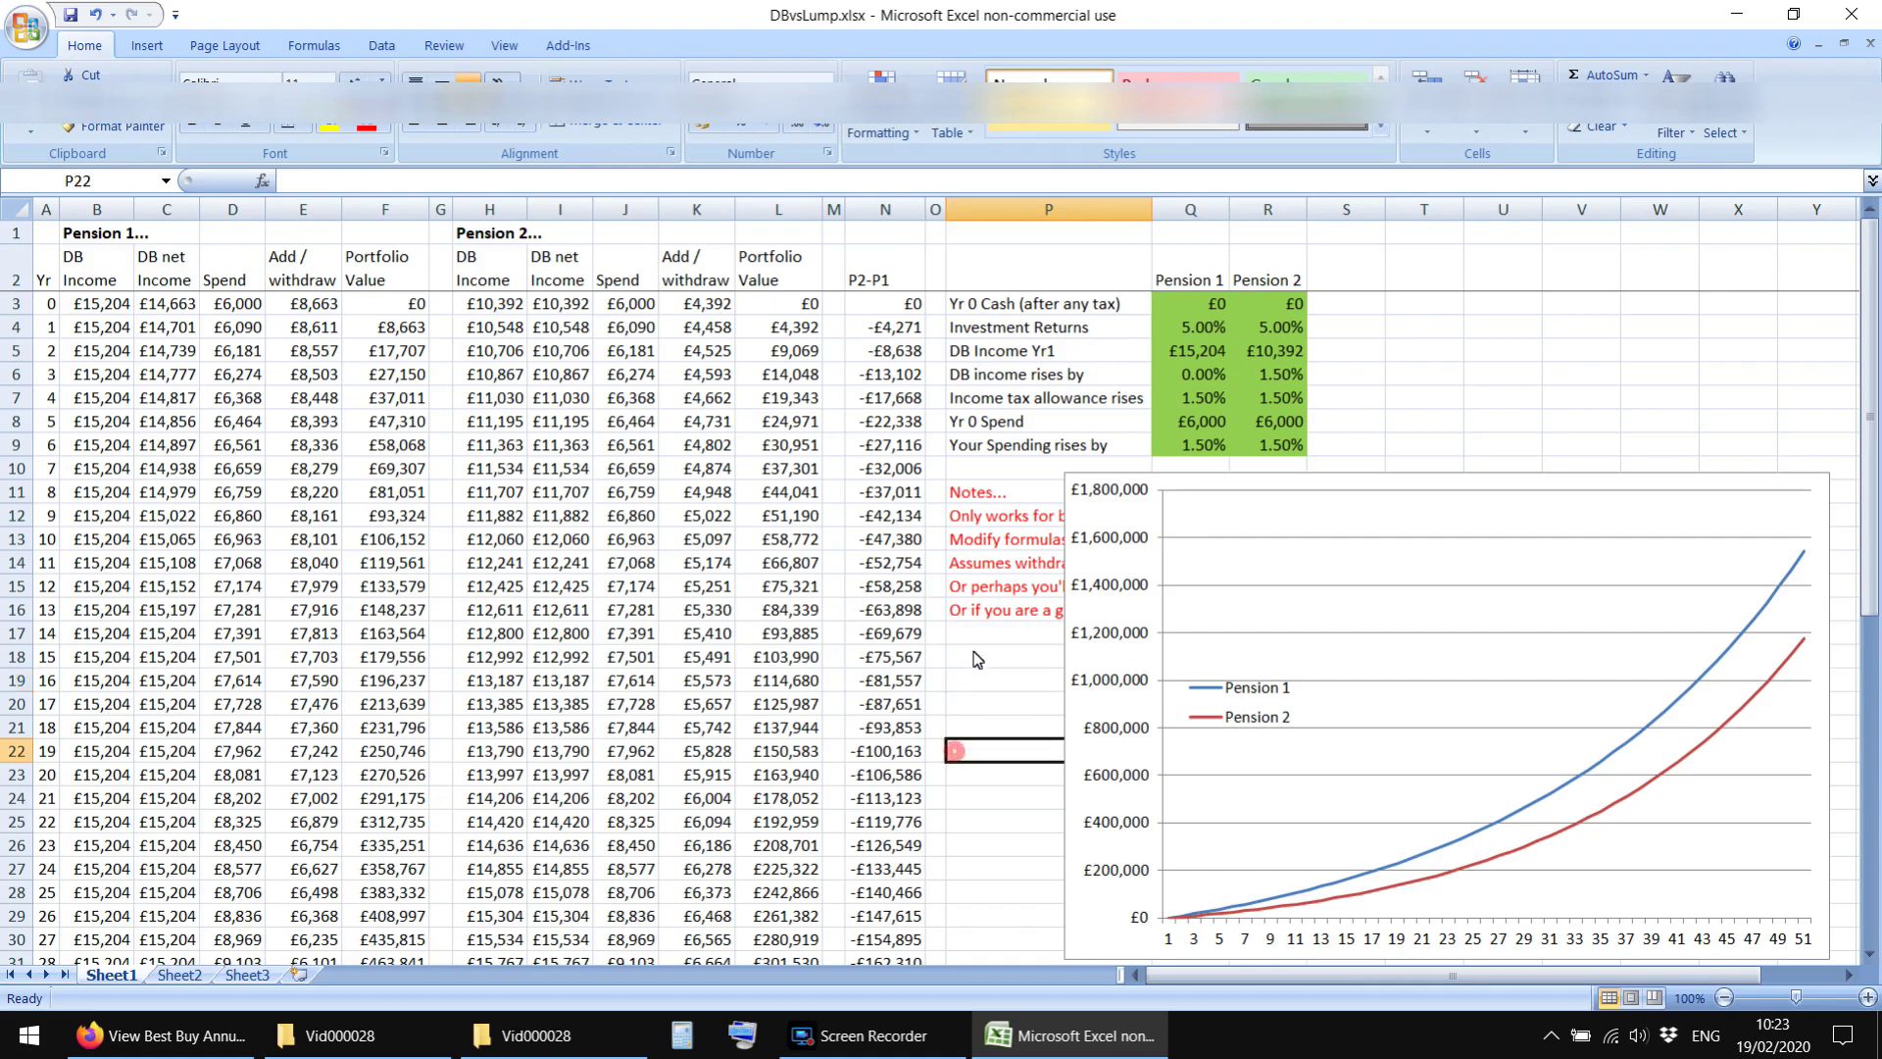
click(971, 655)
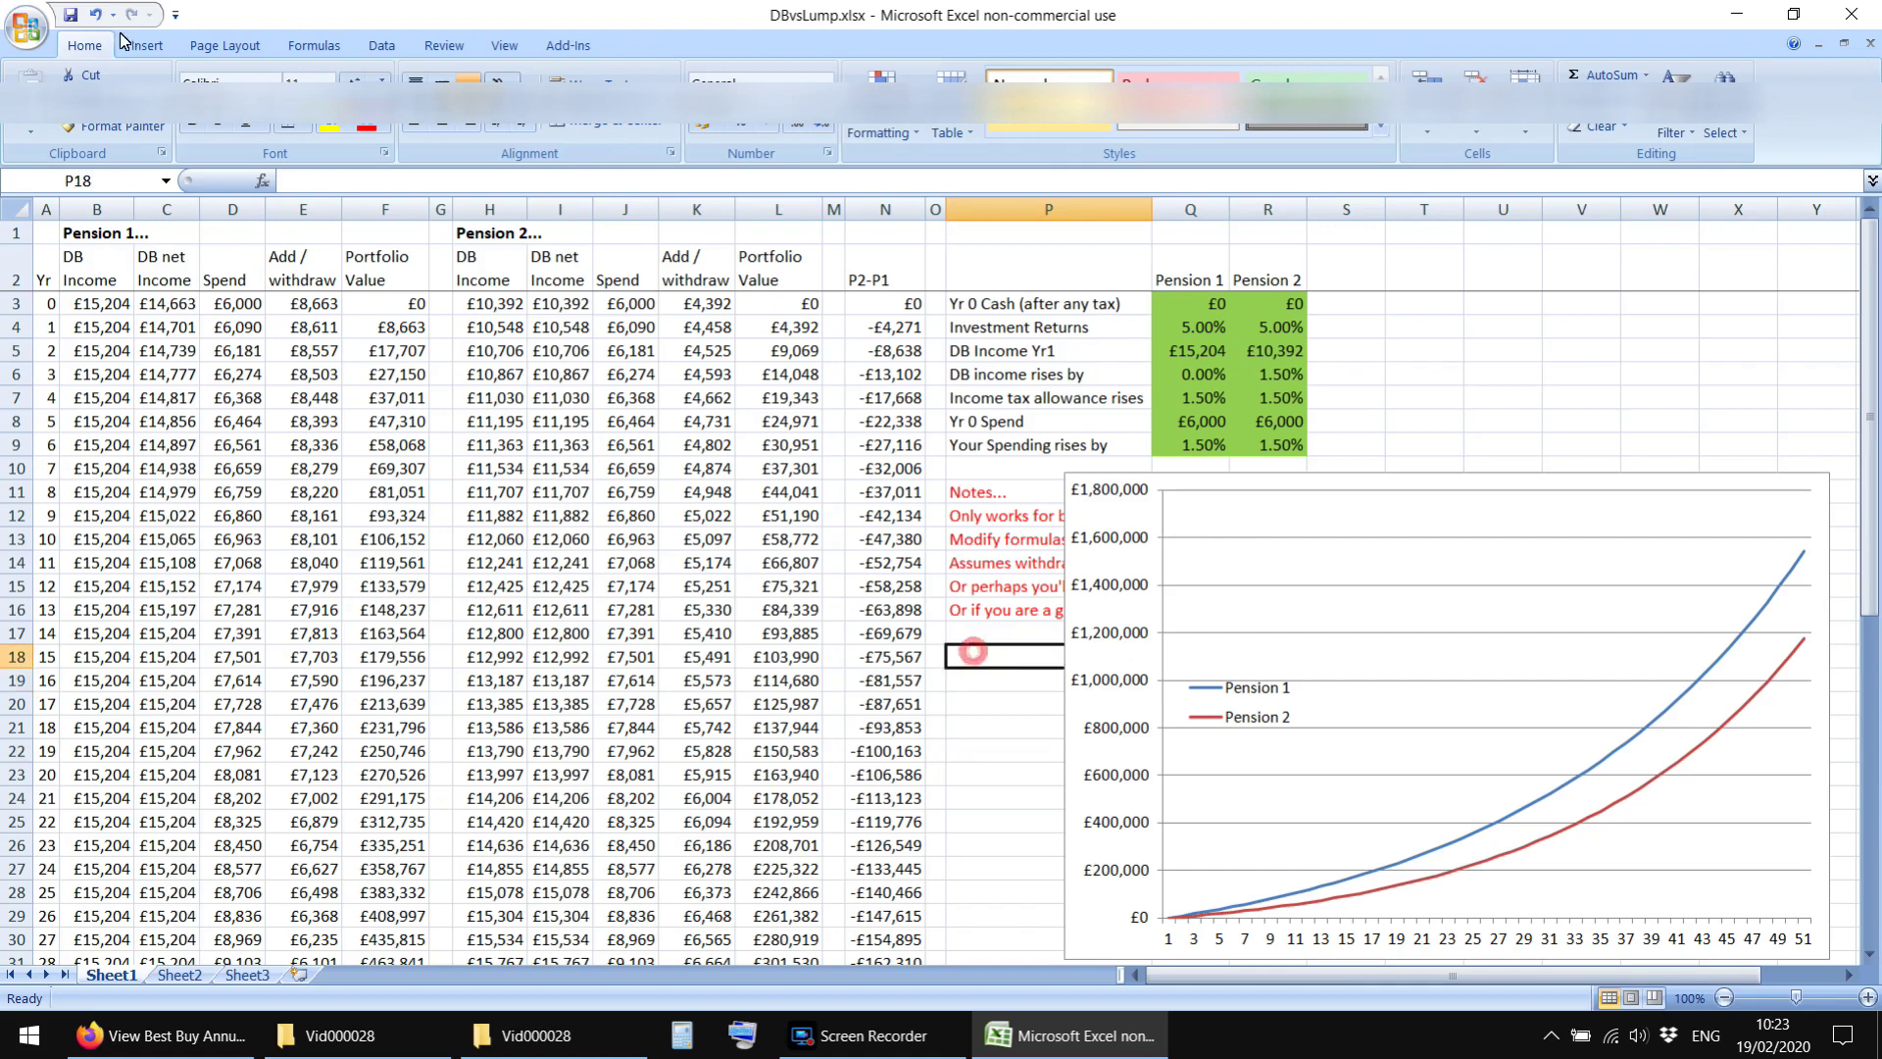
click(71, 15)
click(980, 680)
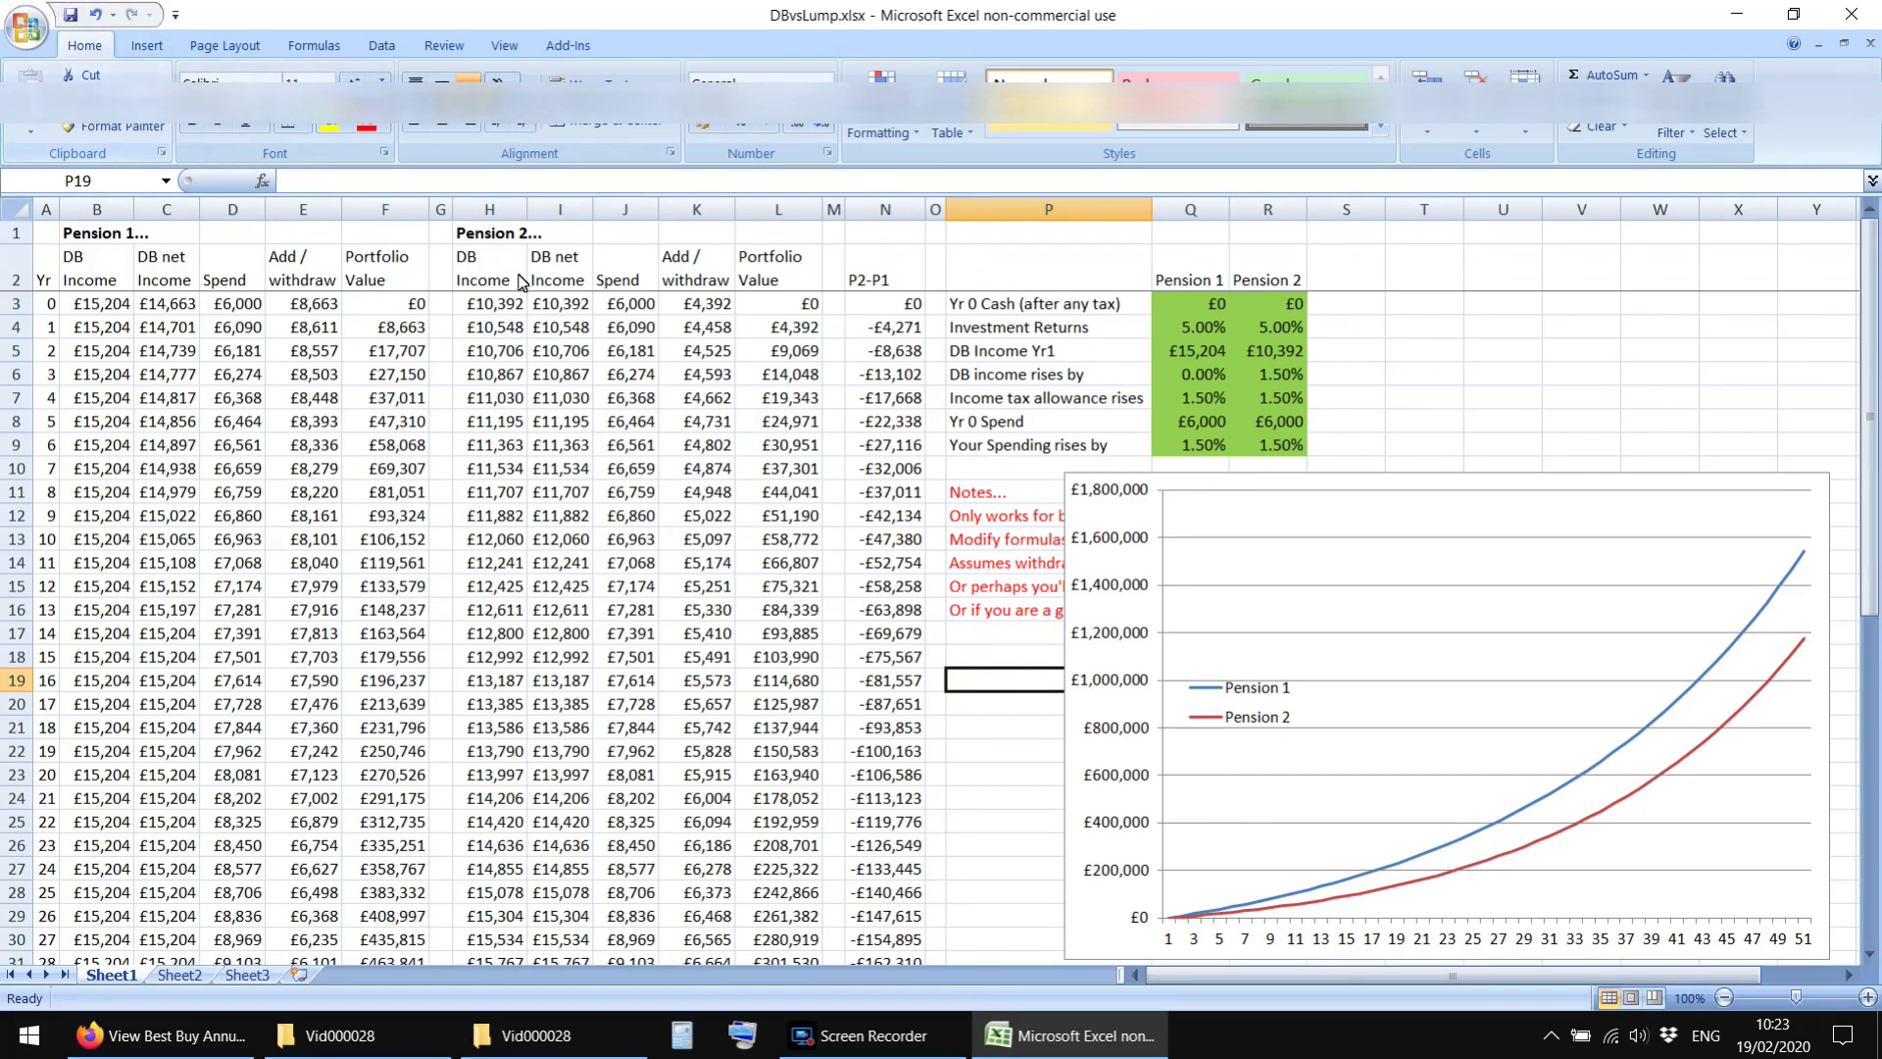
click(980, 634)
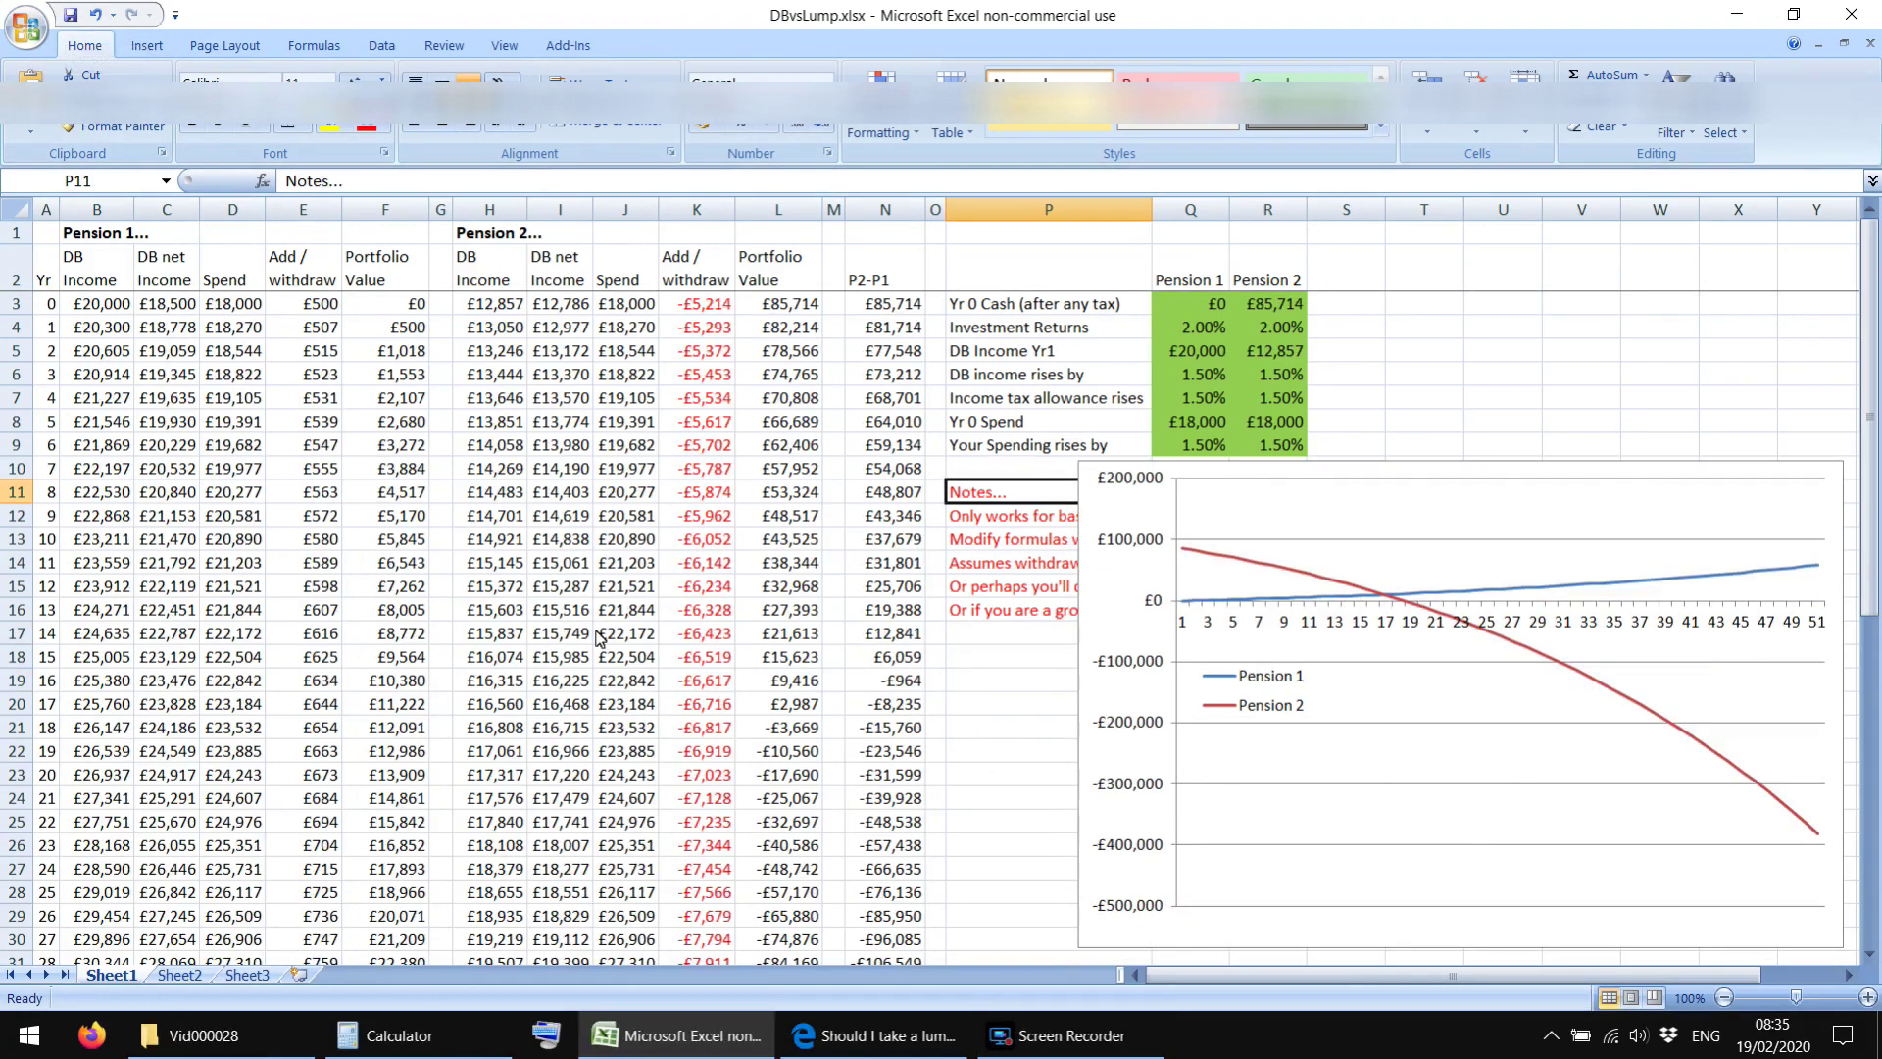
Step: Drag the chart to the lower right and step through the column C net income formulas
drag(1108, 508, 1294, 741)
click(988, 520)
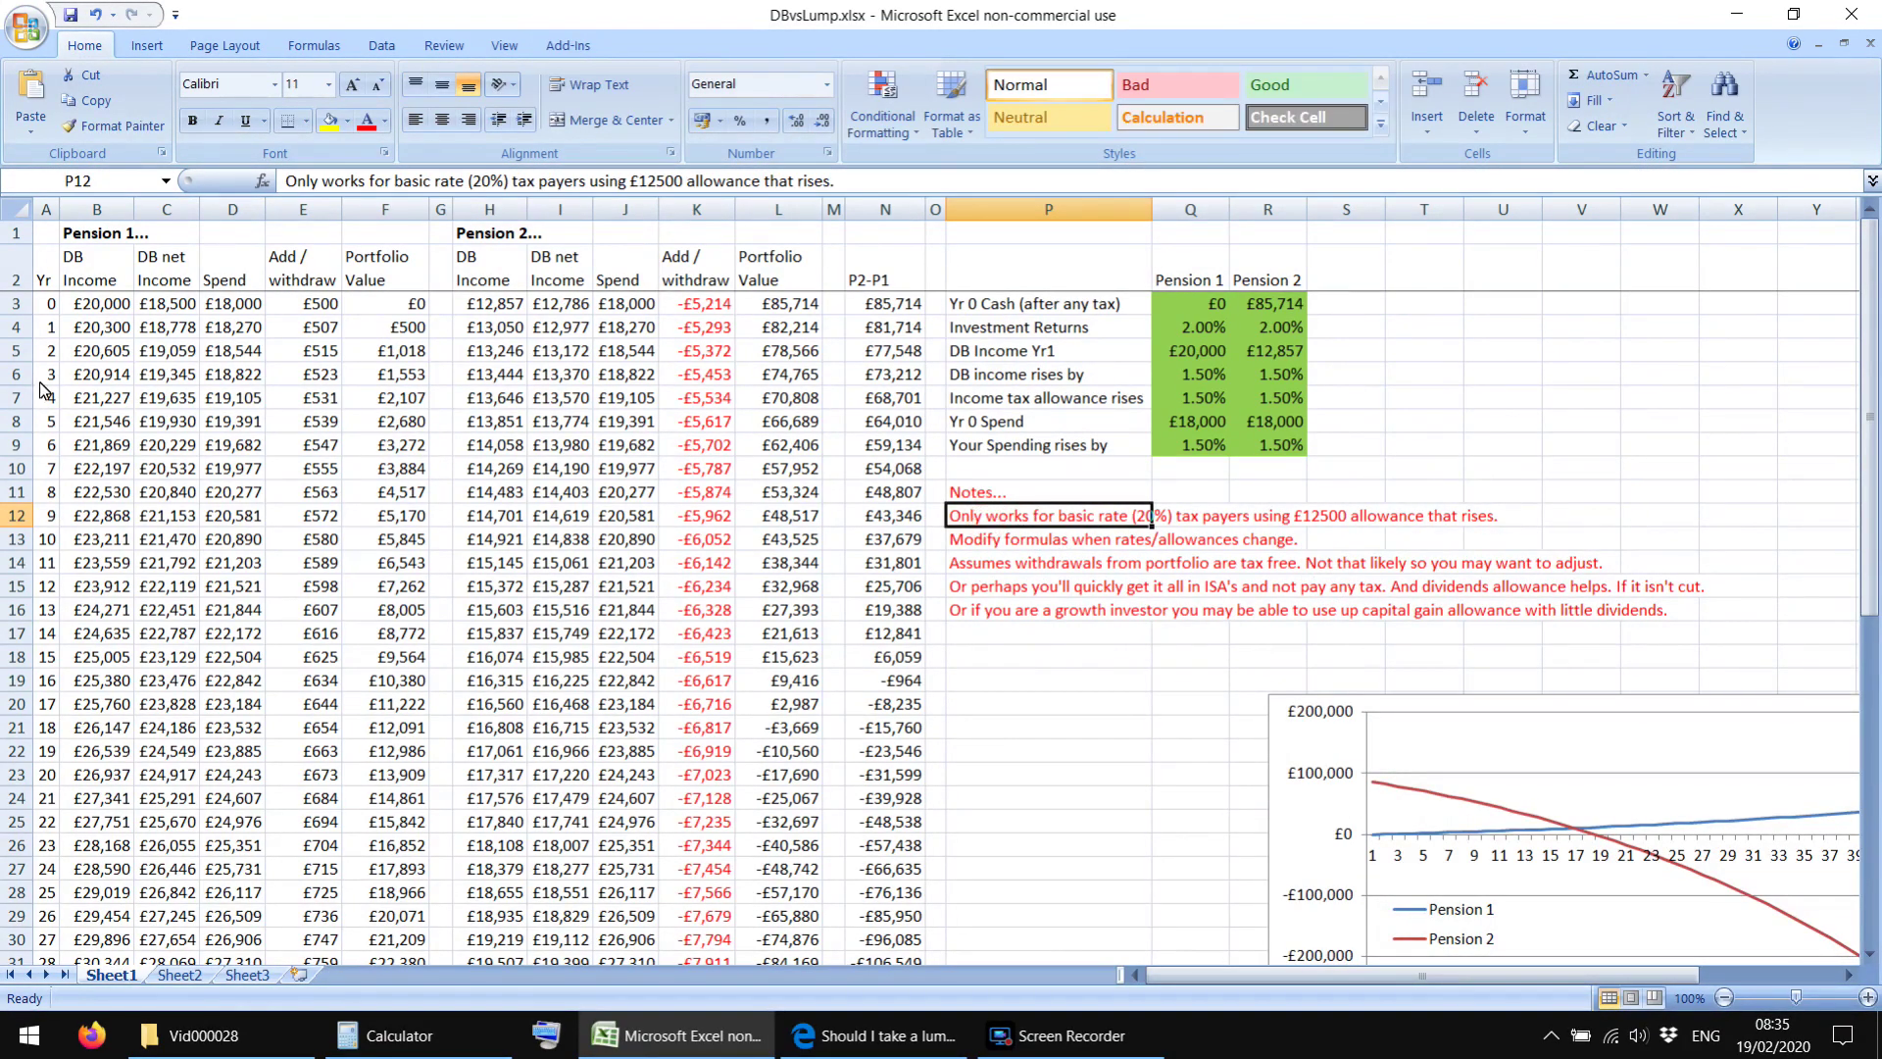
click(161, 305)
click(155, 421)
click(154, 512)
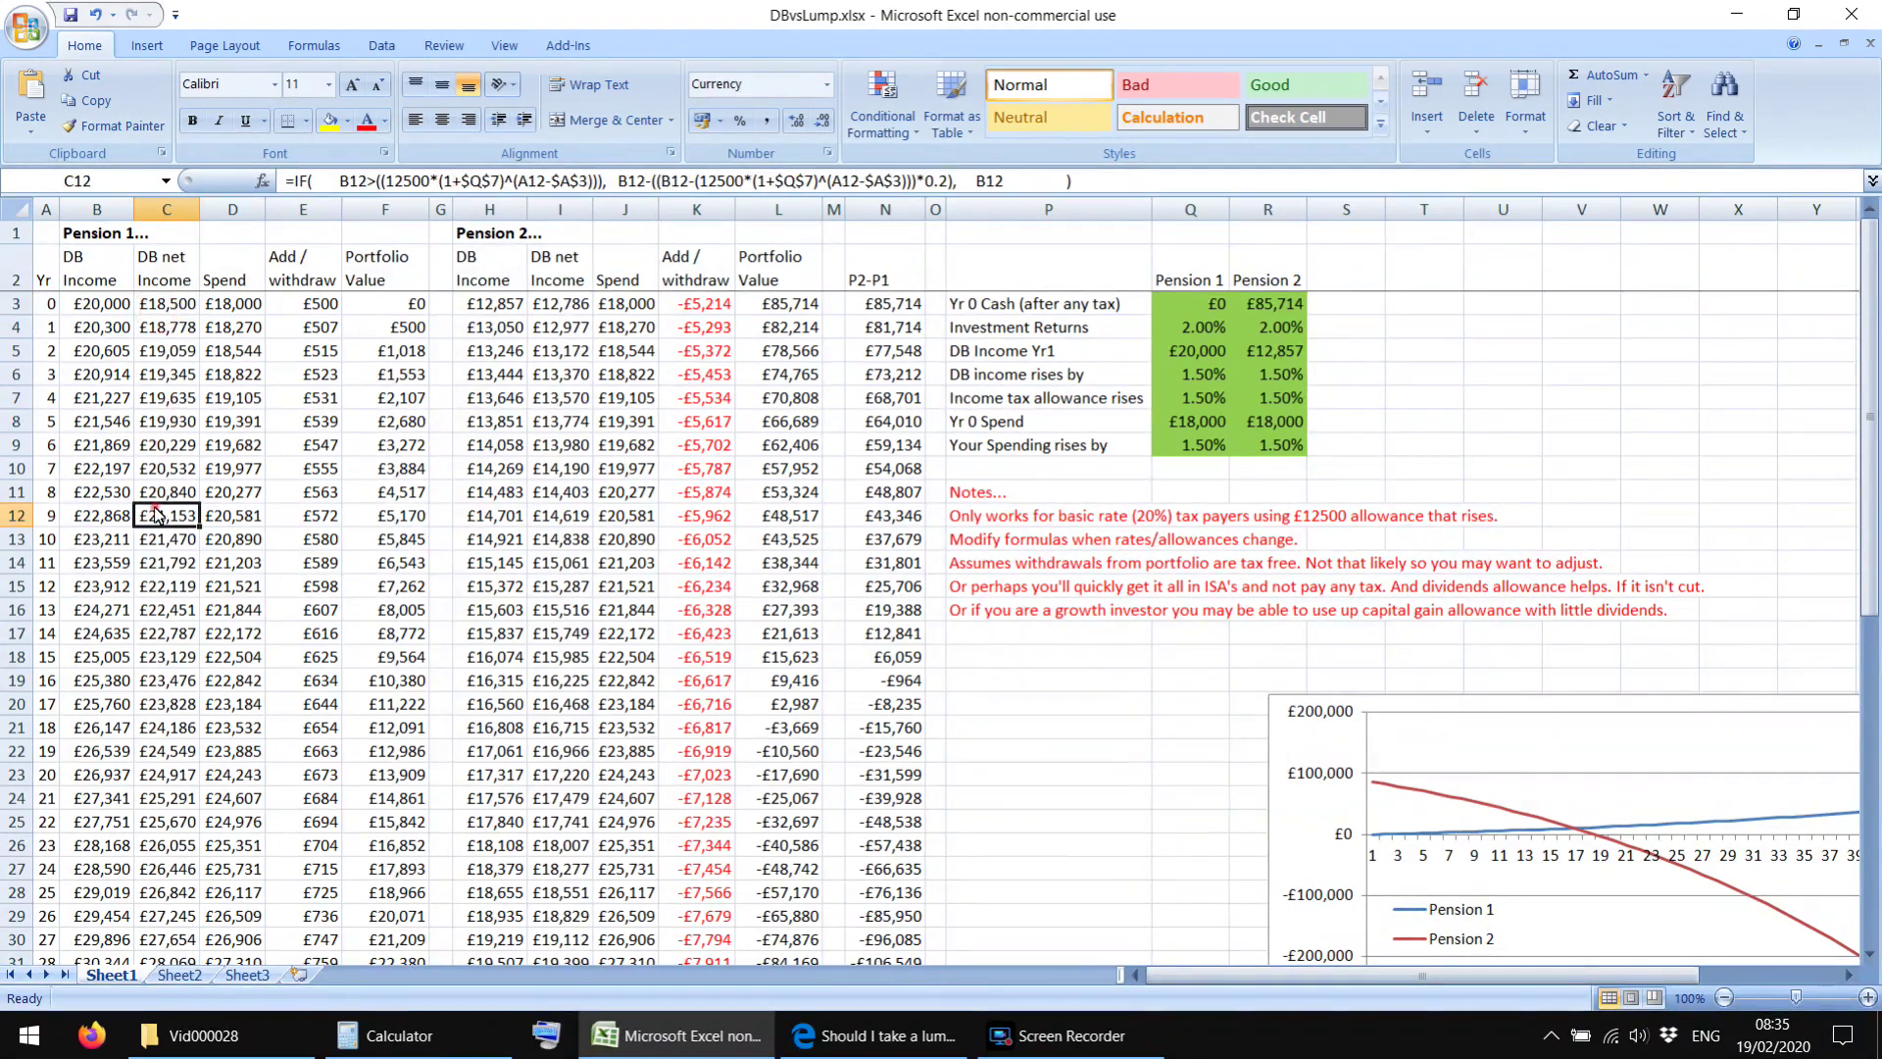
click(152, 567)
click(150, 683)
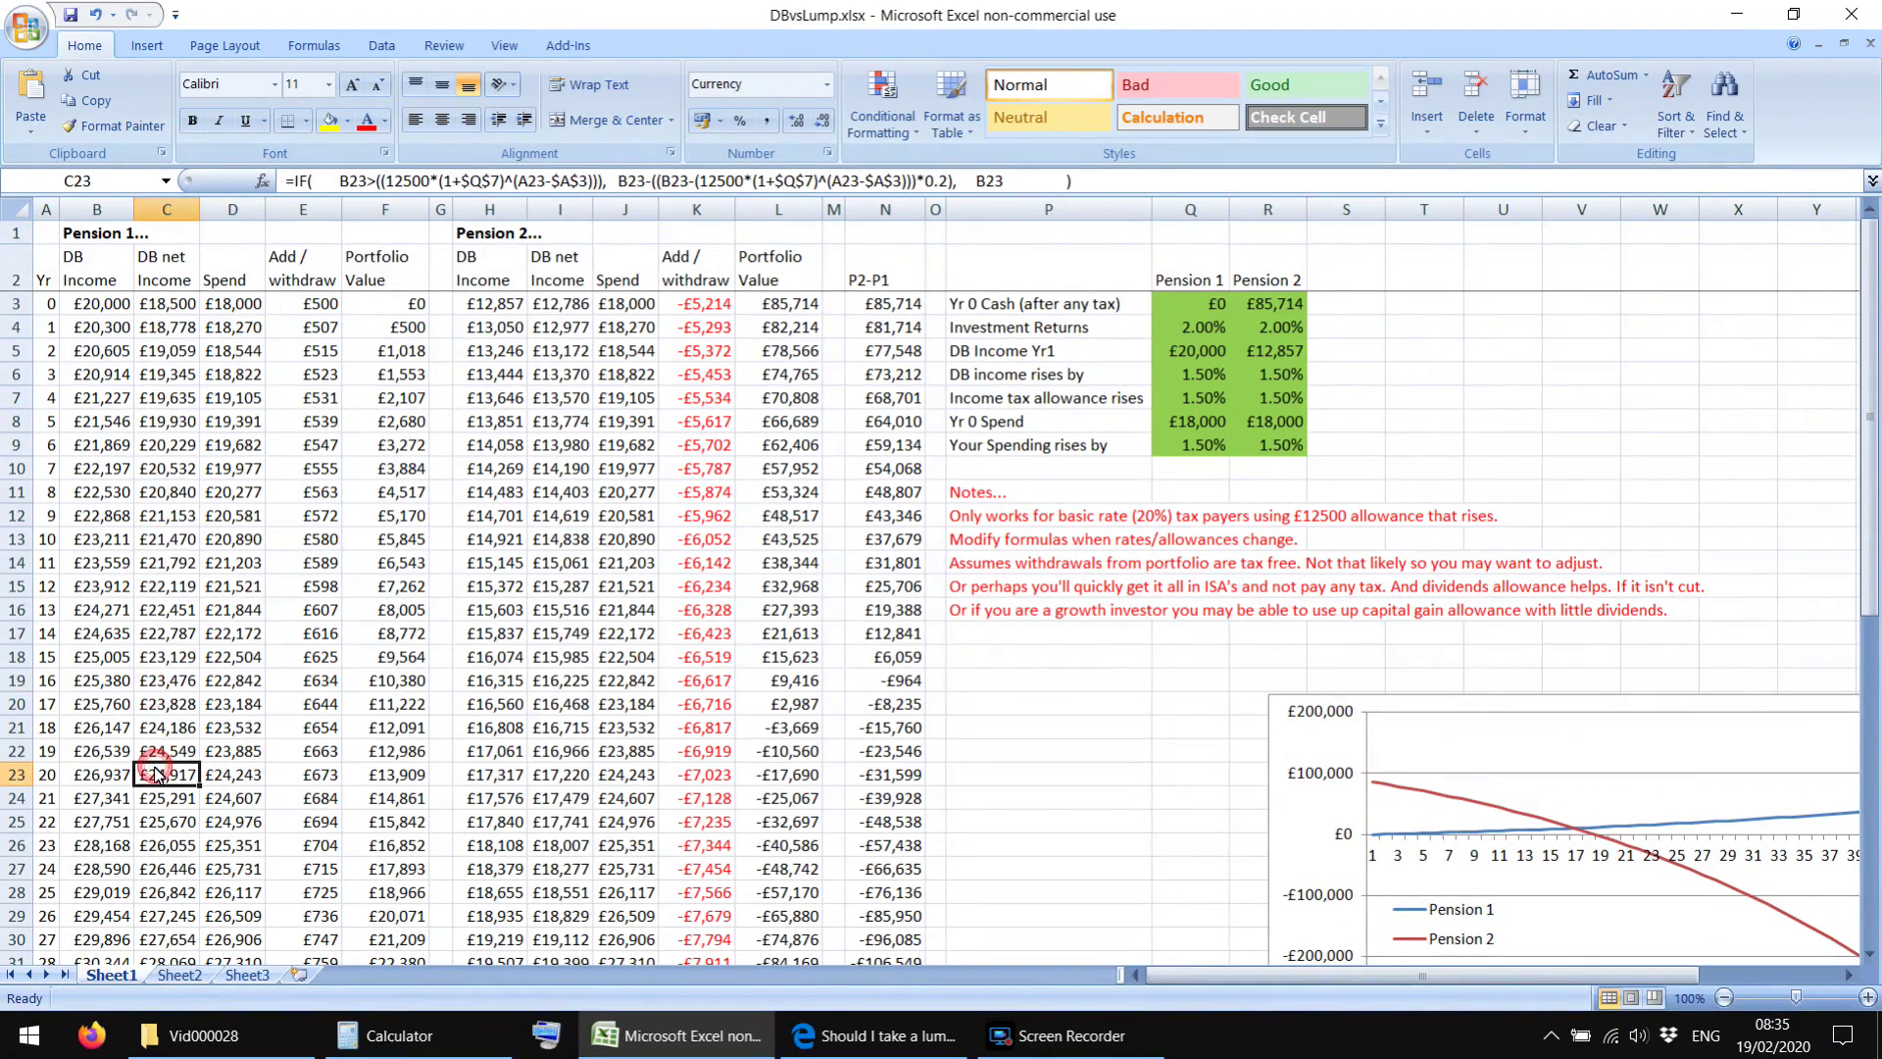
click(165, 585)
click(179, 446)
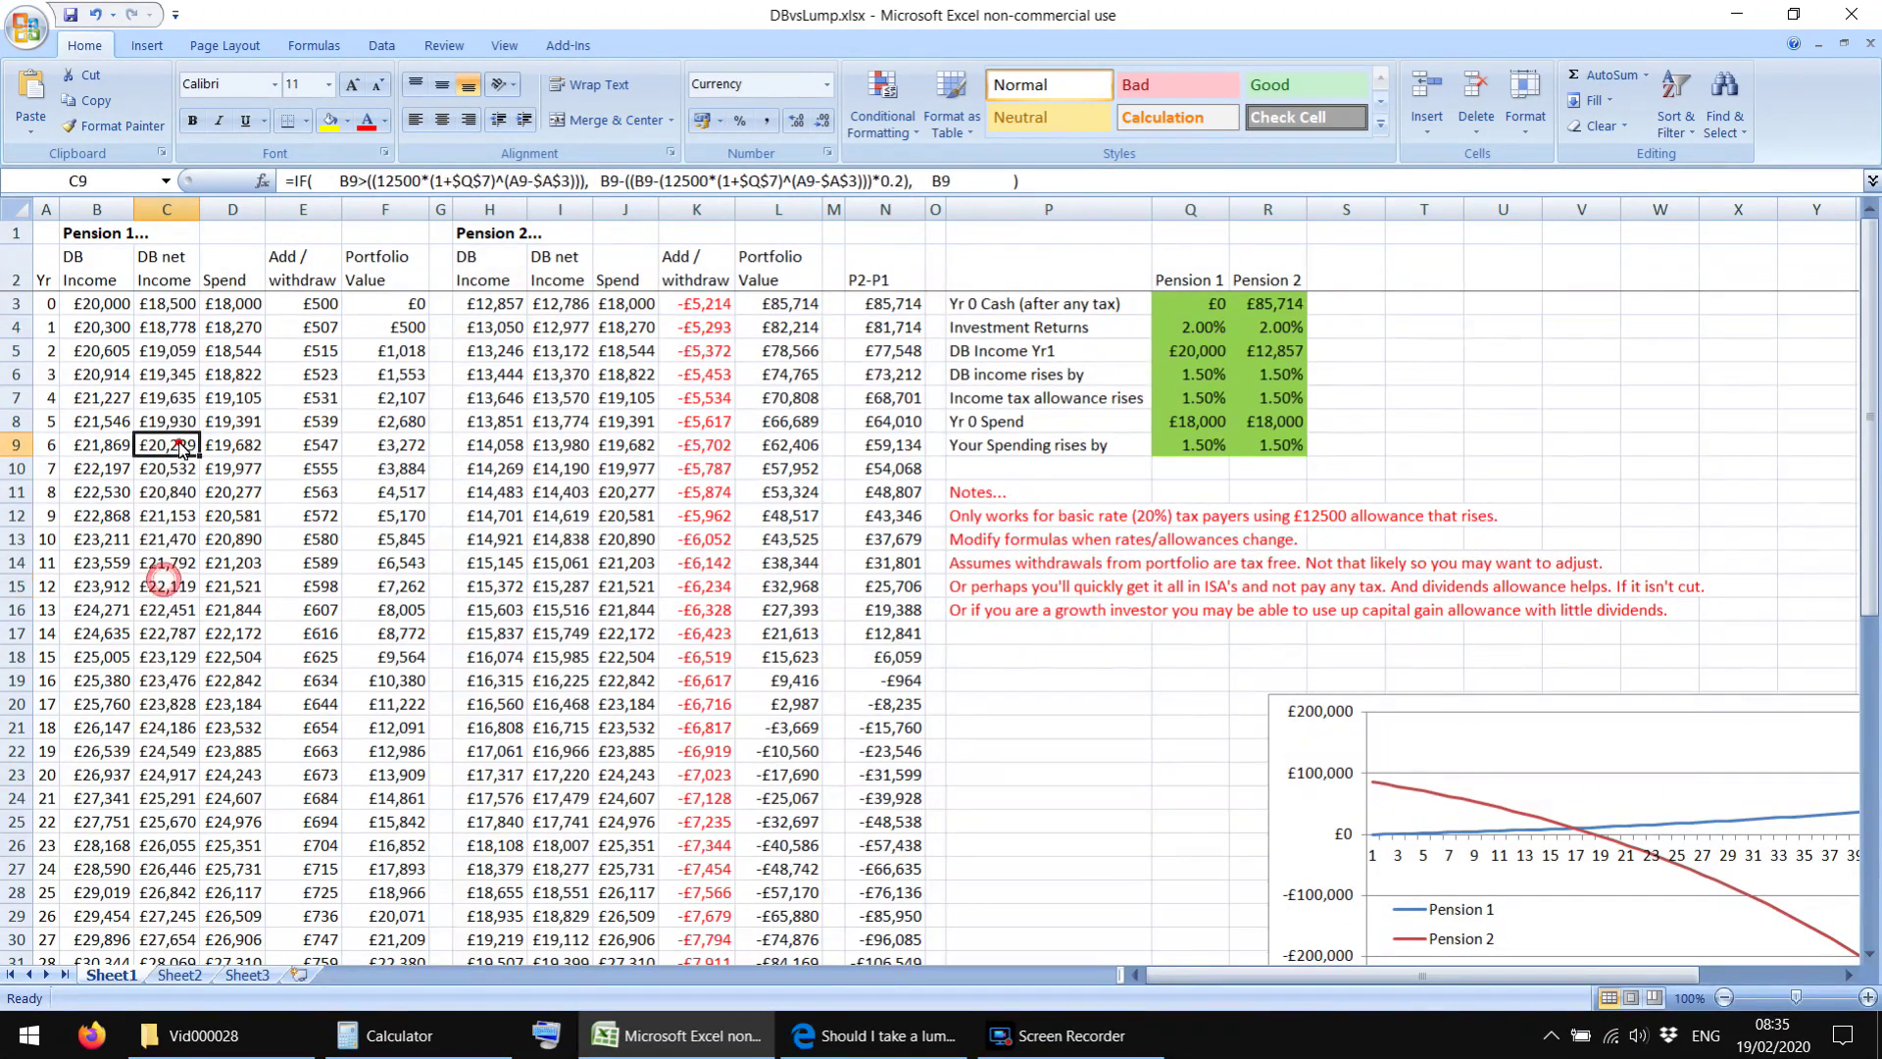
click(164, 313)
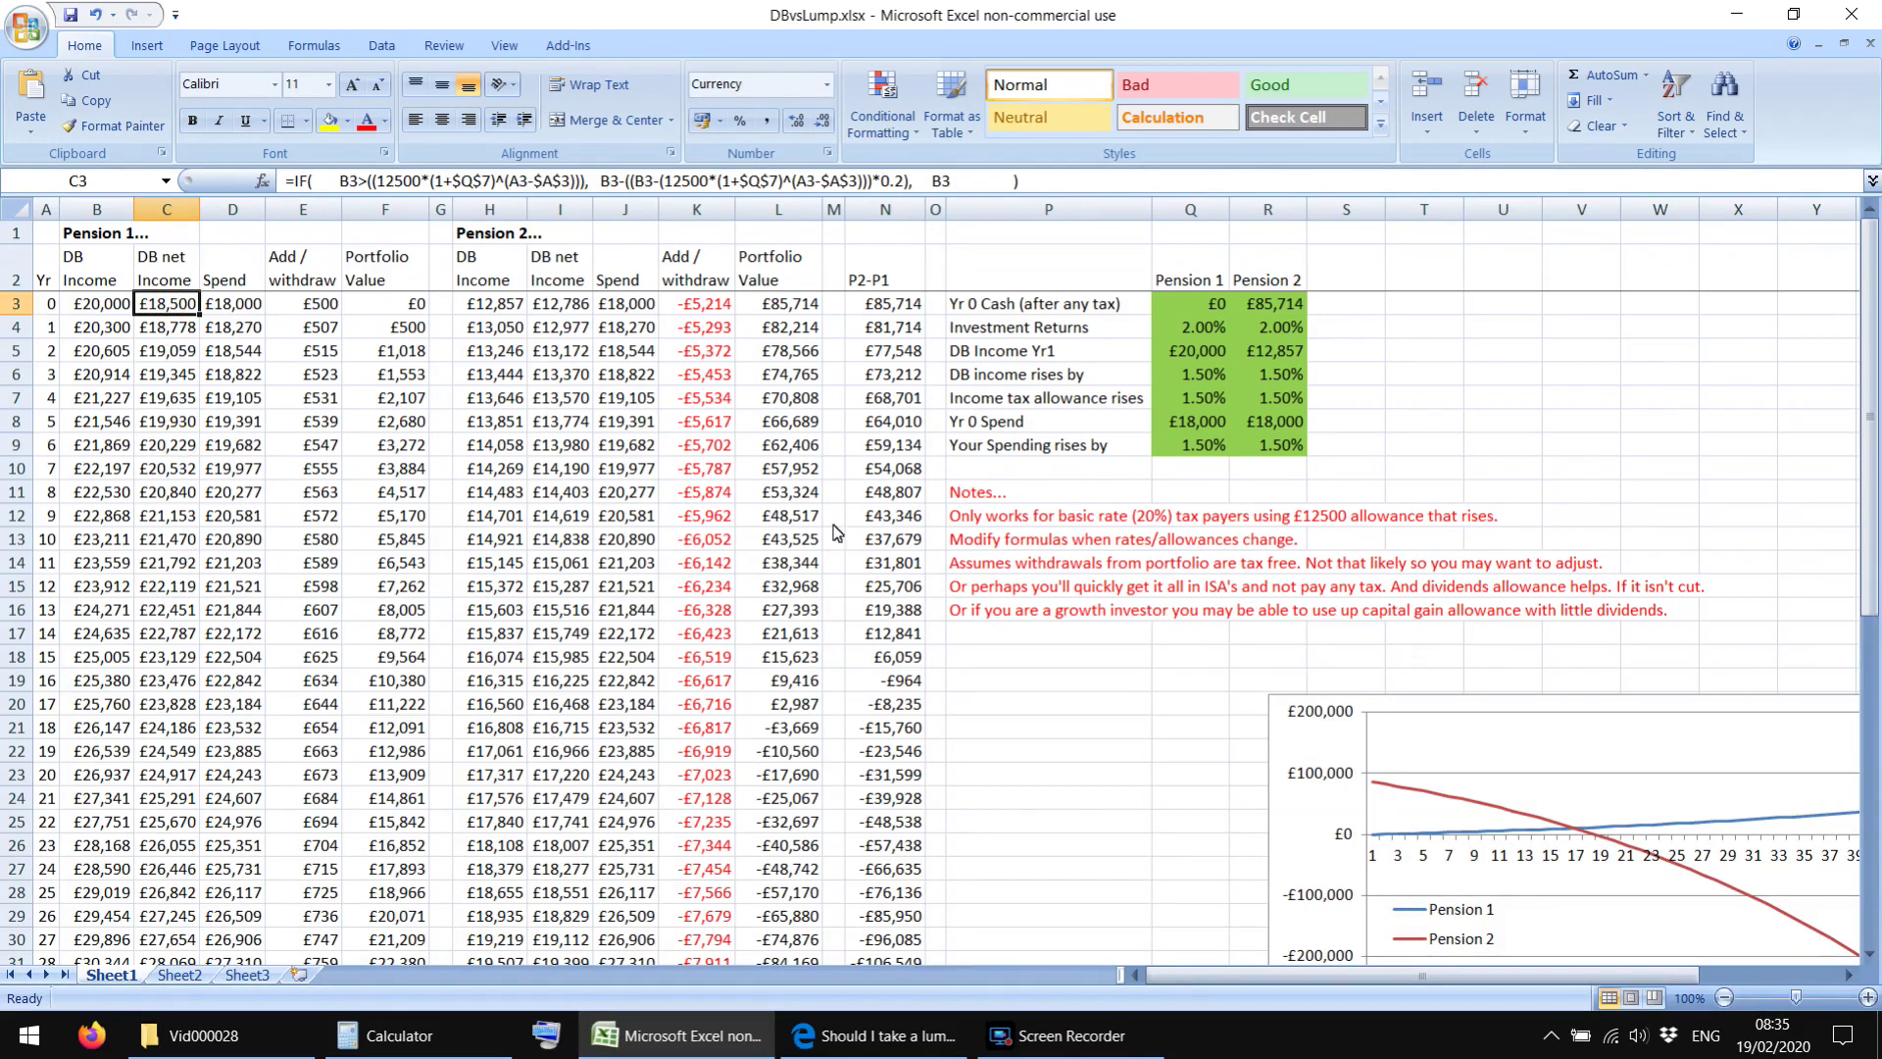
click(985, 541)
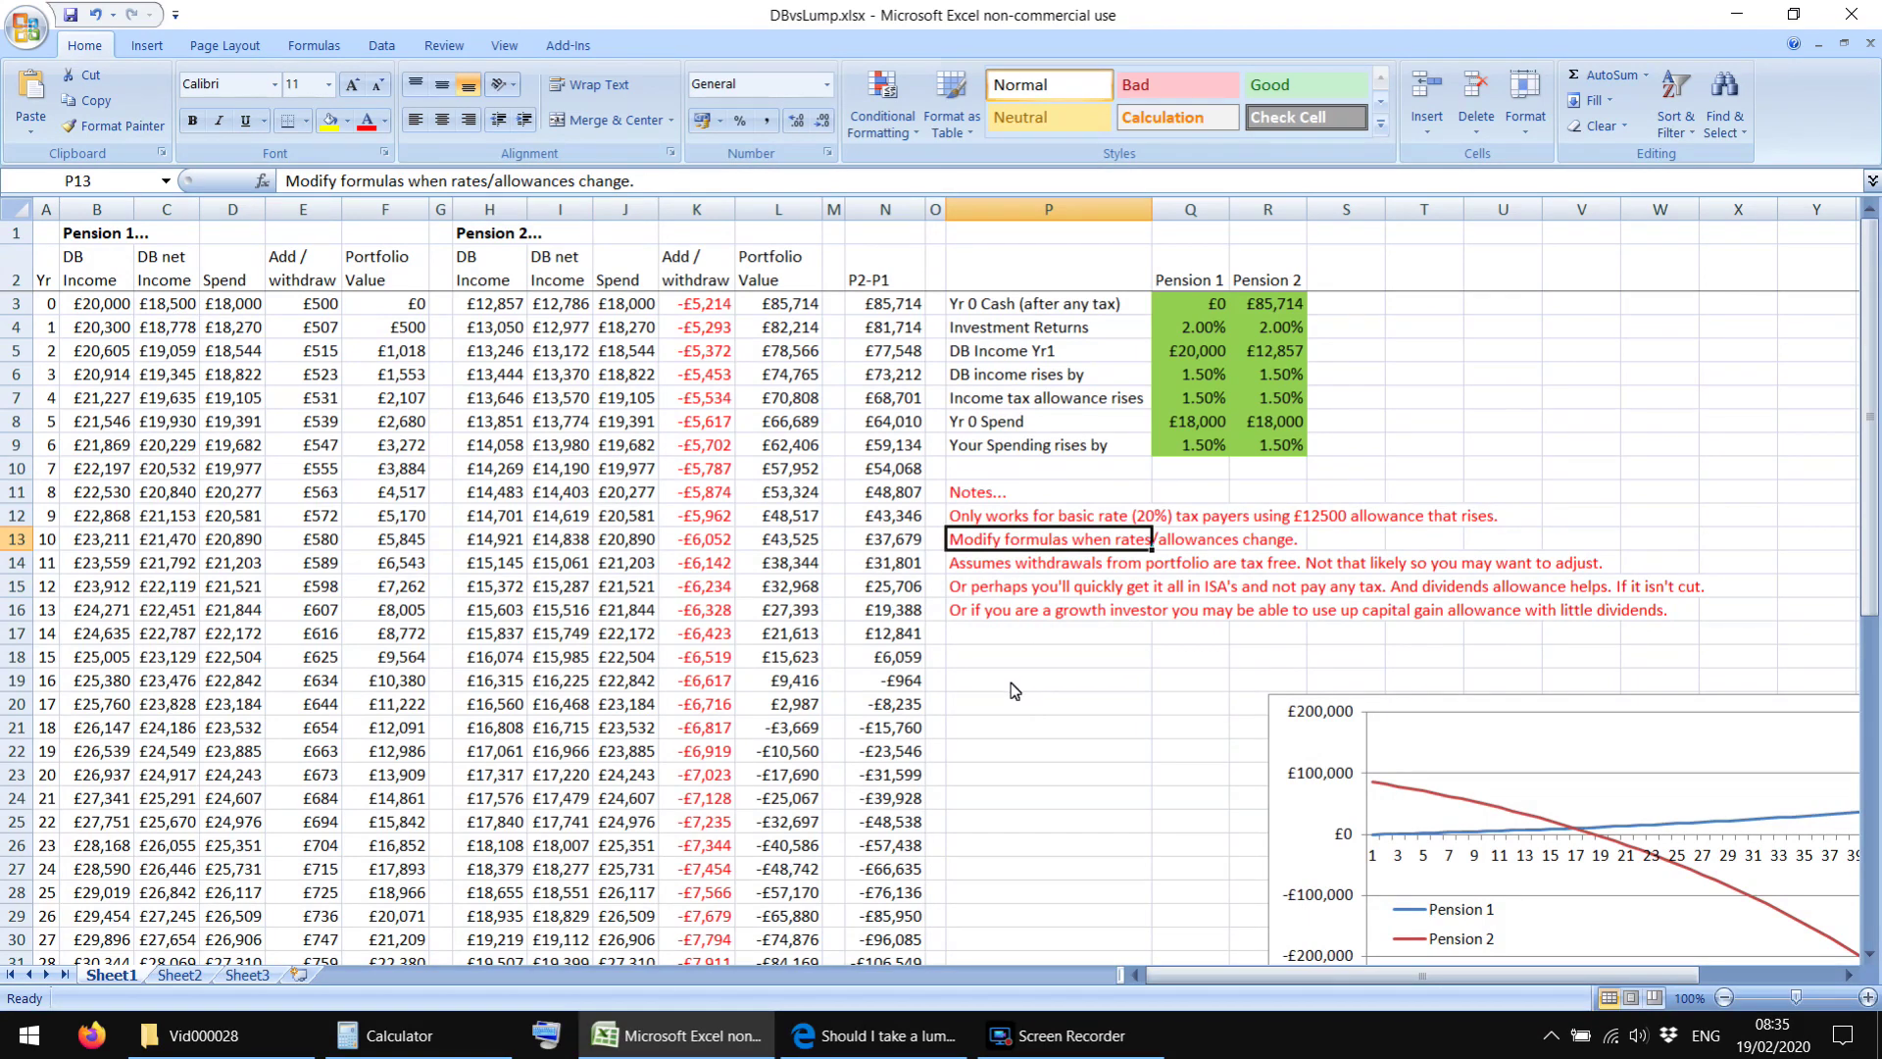
Step: Show the 12500 allowance in C3's formula without editing, then select net income columns I and C
click(147, 309)
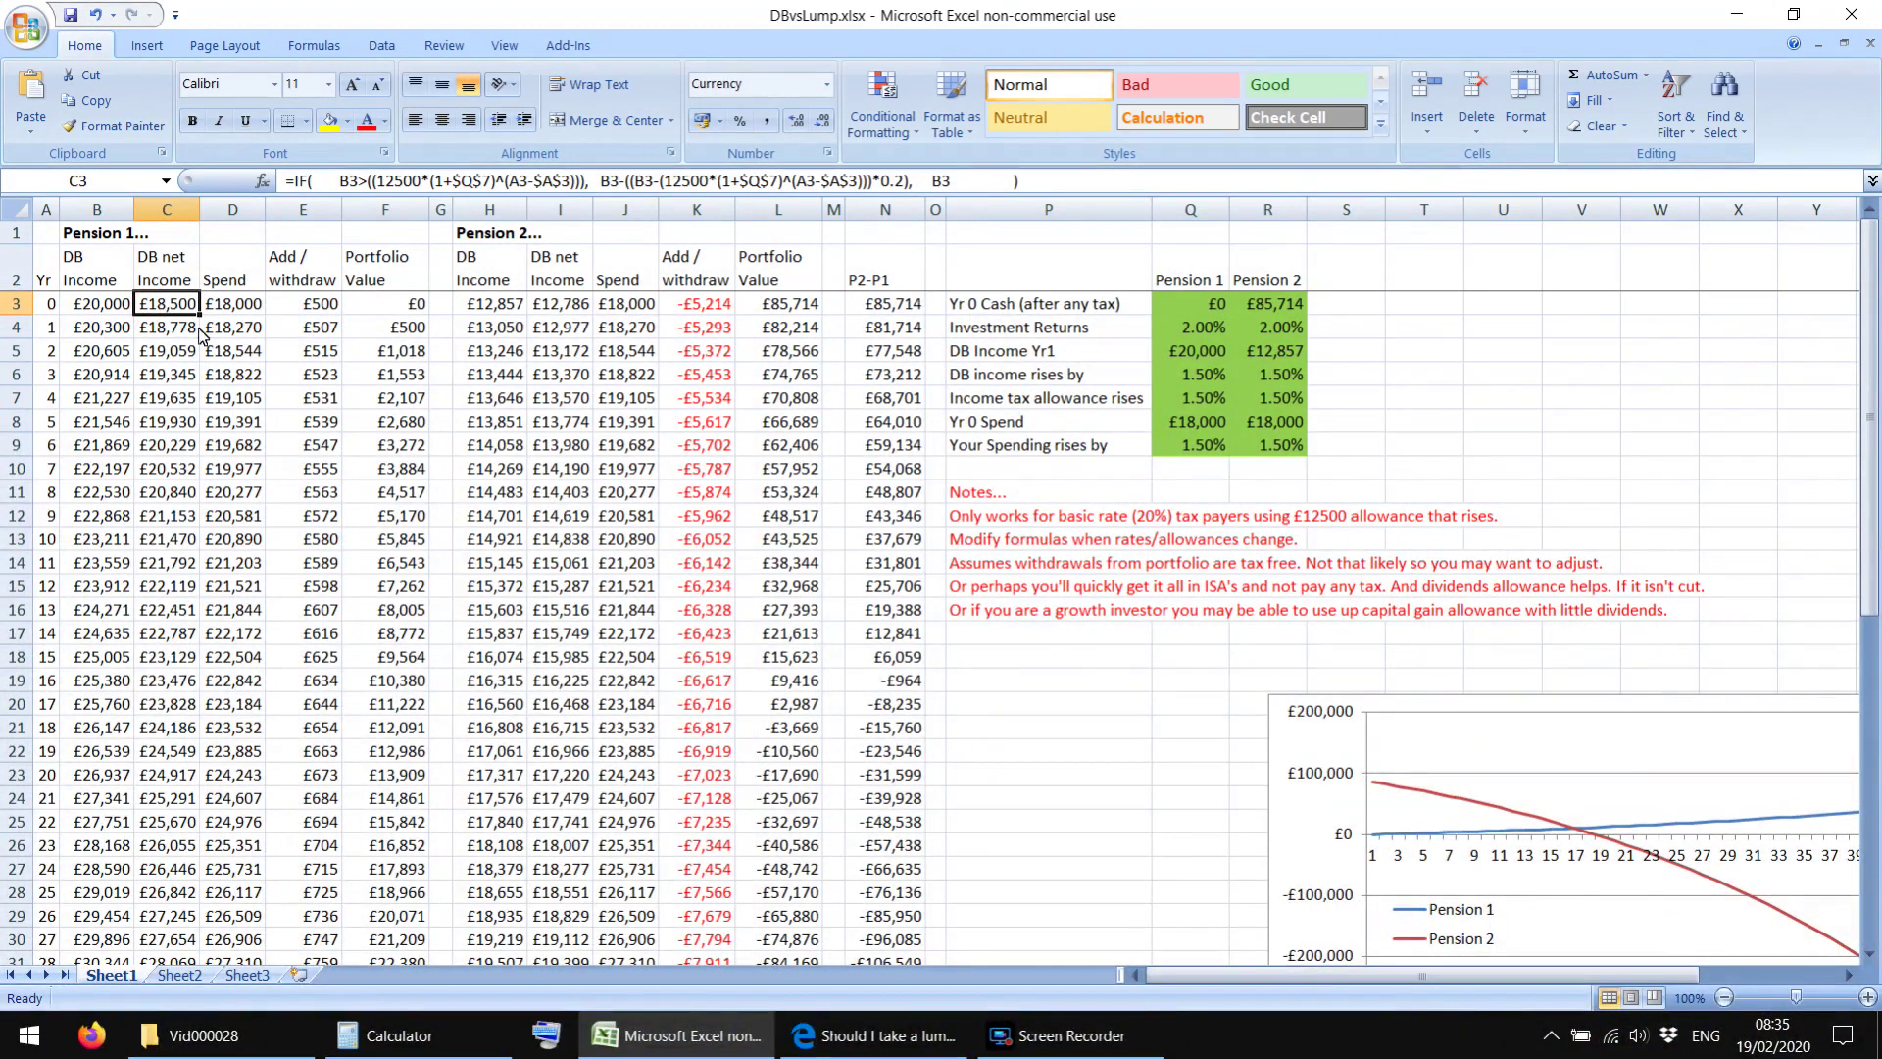
double_click(685, 180)
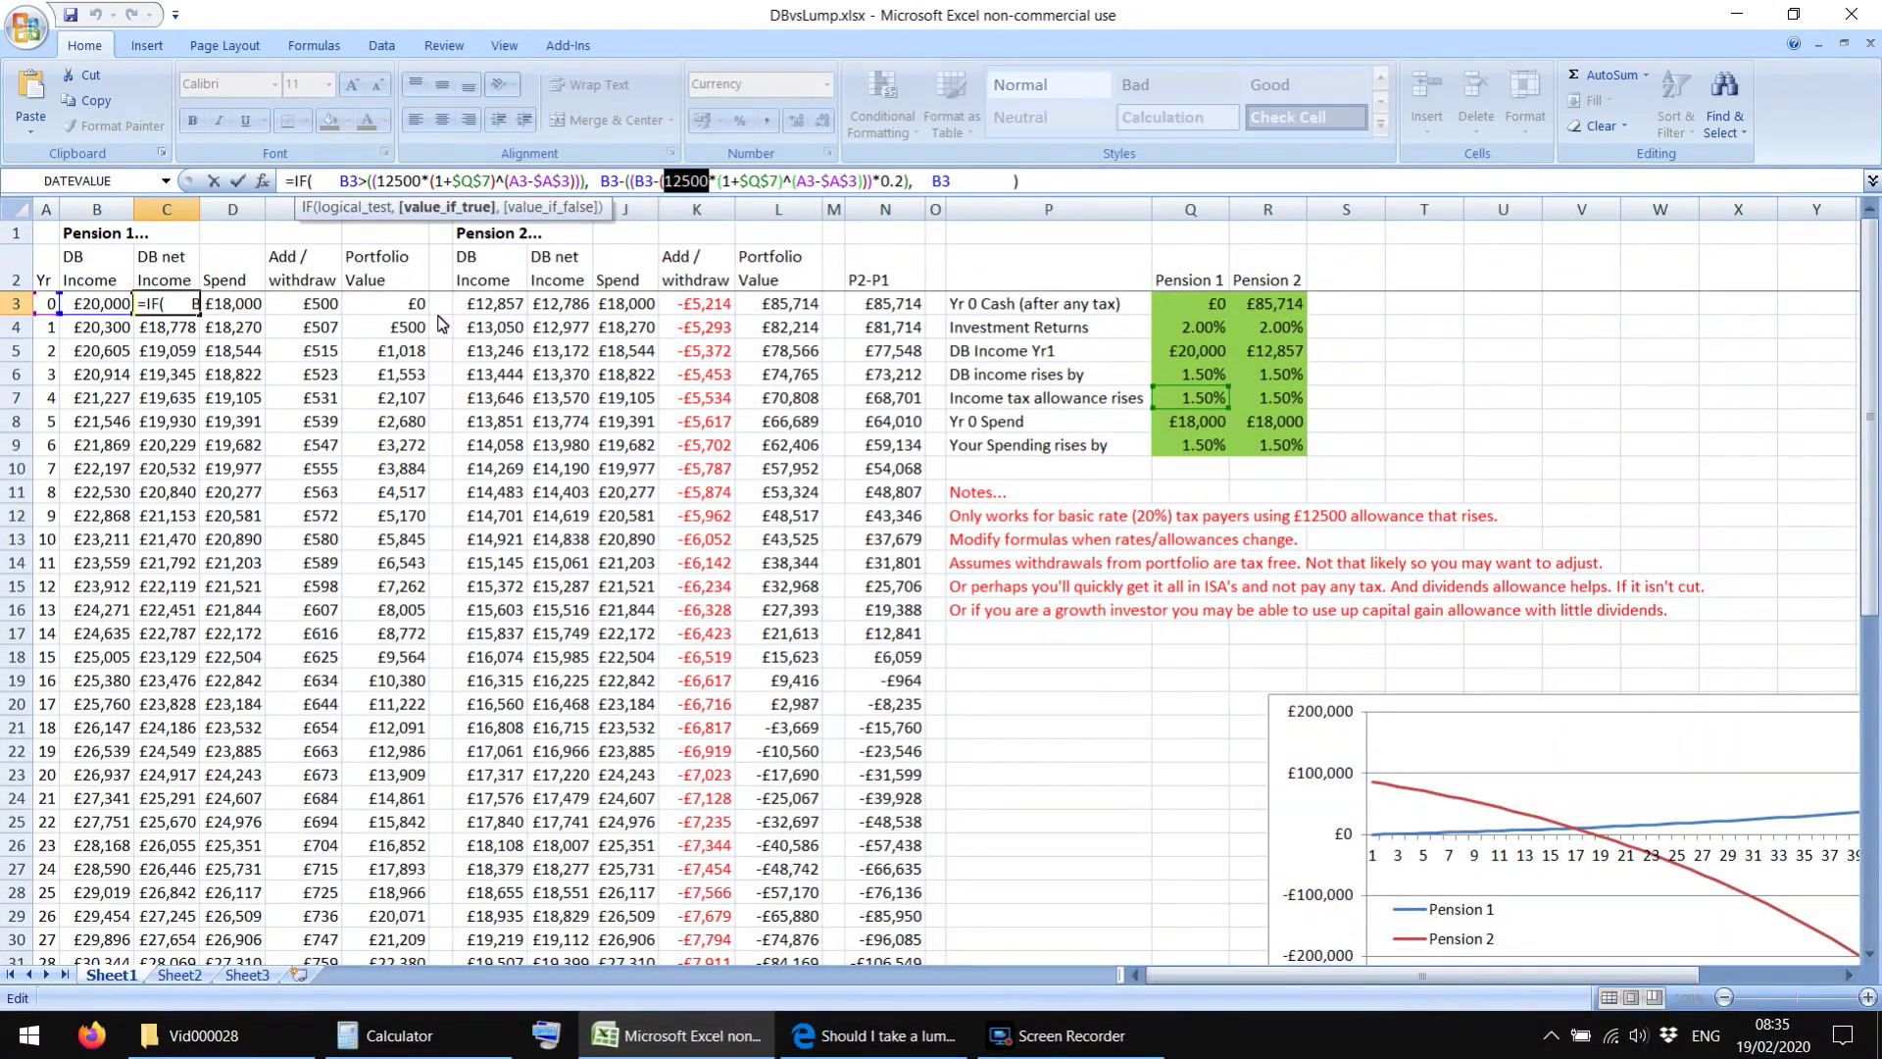
key(Escape)
key(Left)
key(Down)
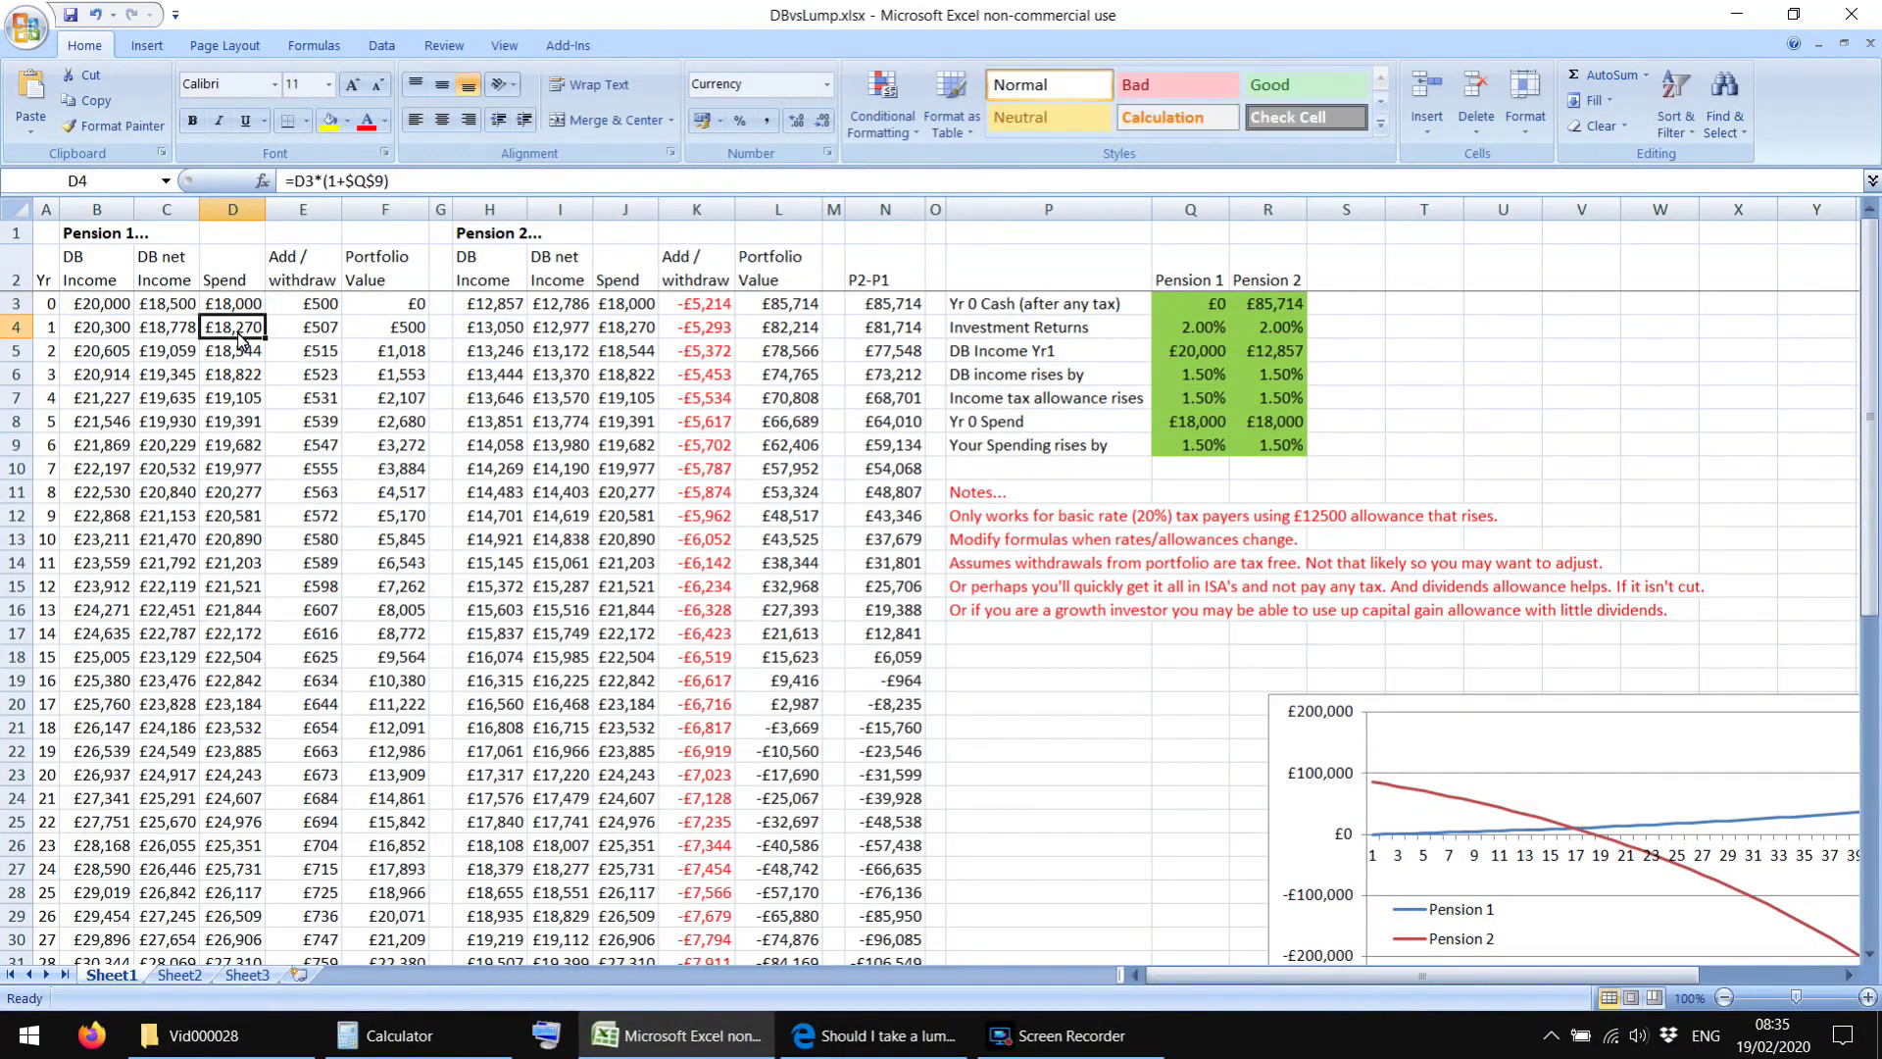
key(Down)
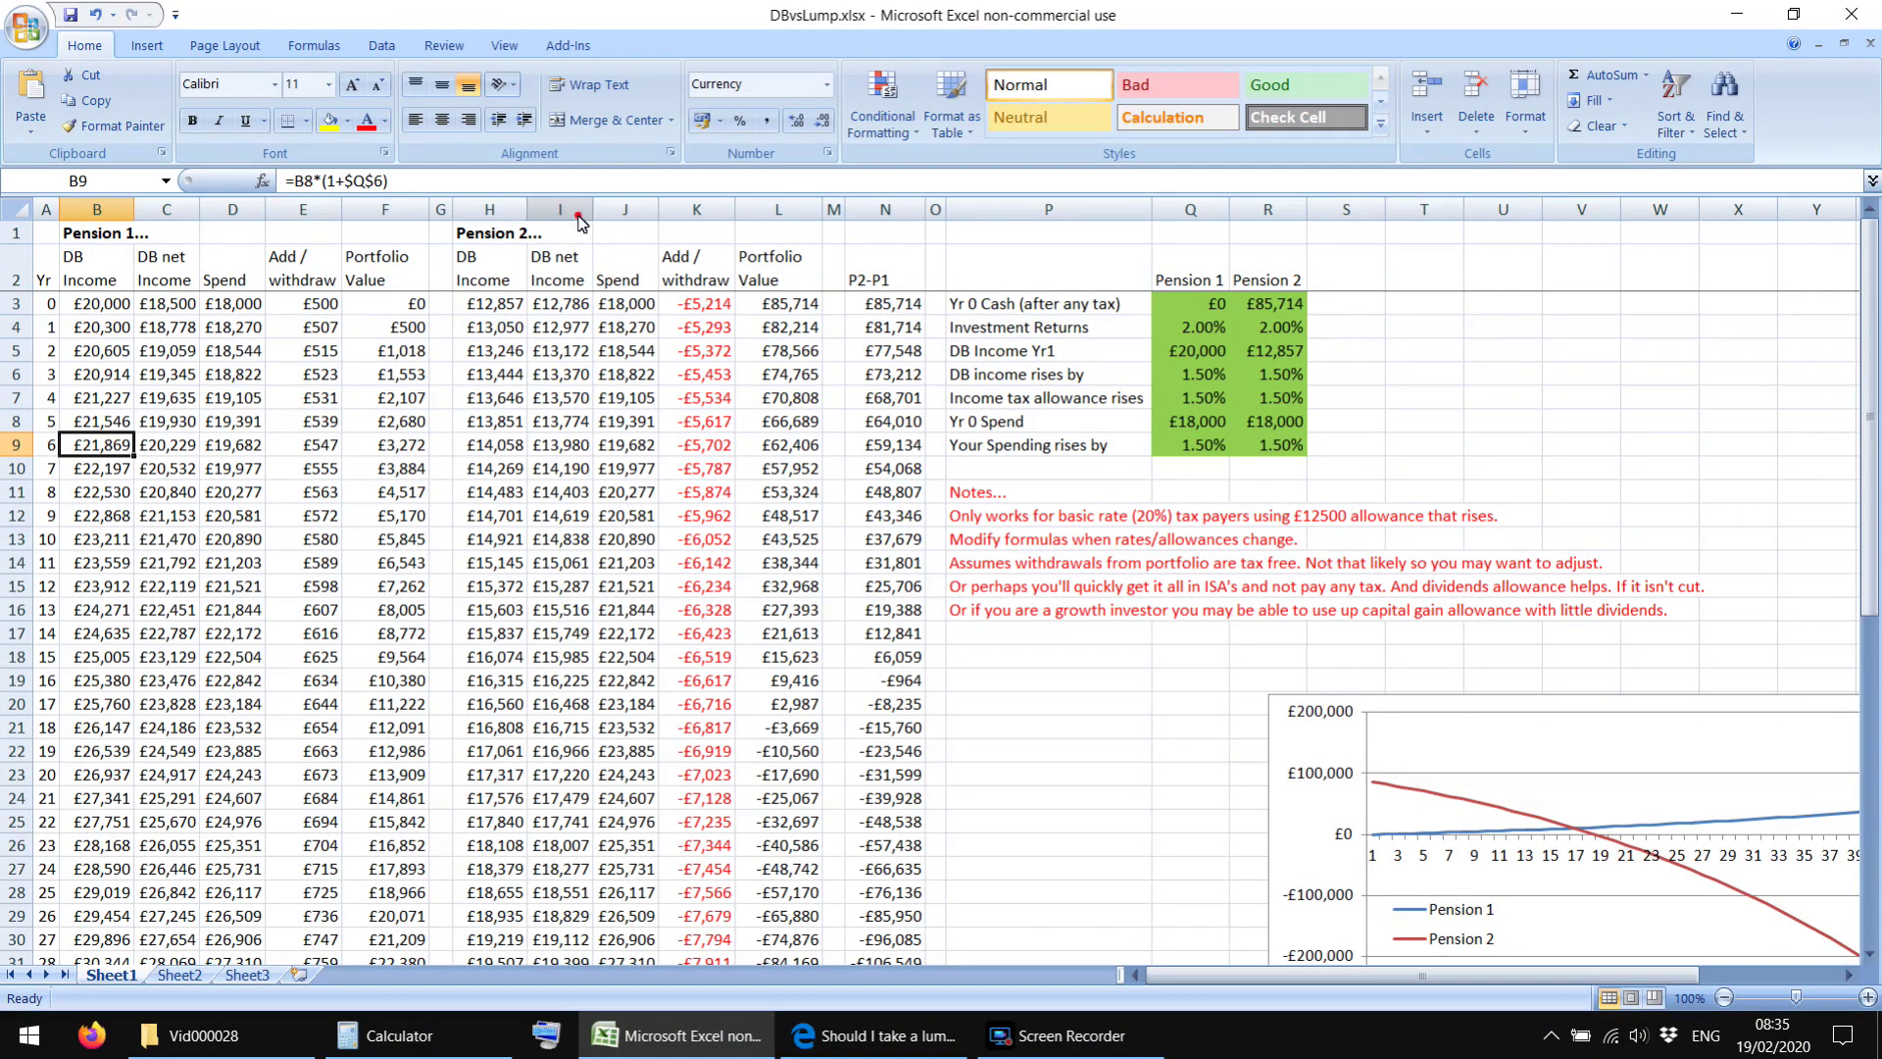
click(576, 211)
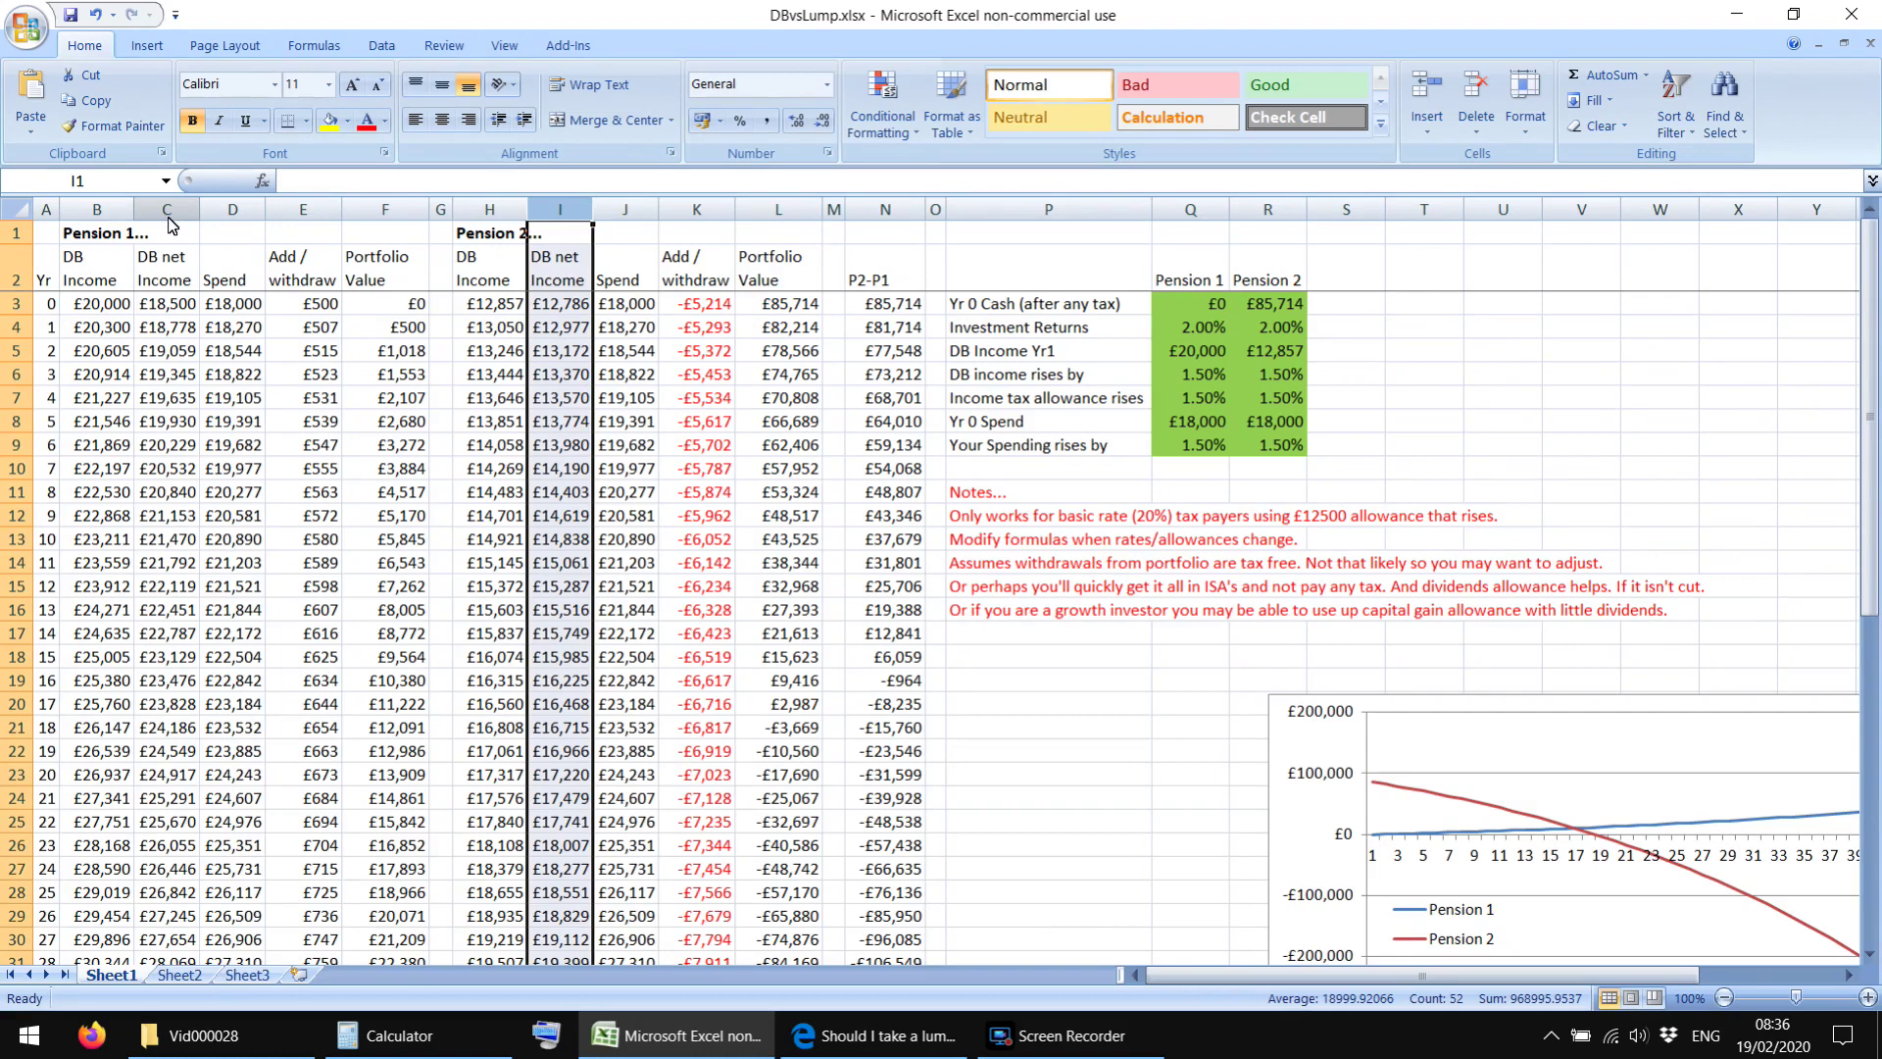
click(167, 210)
click(1122, 659)
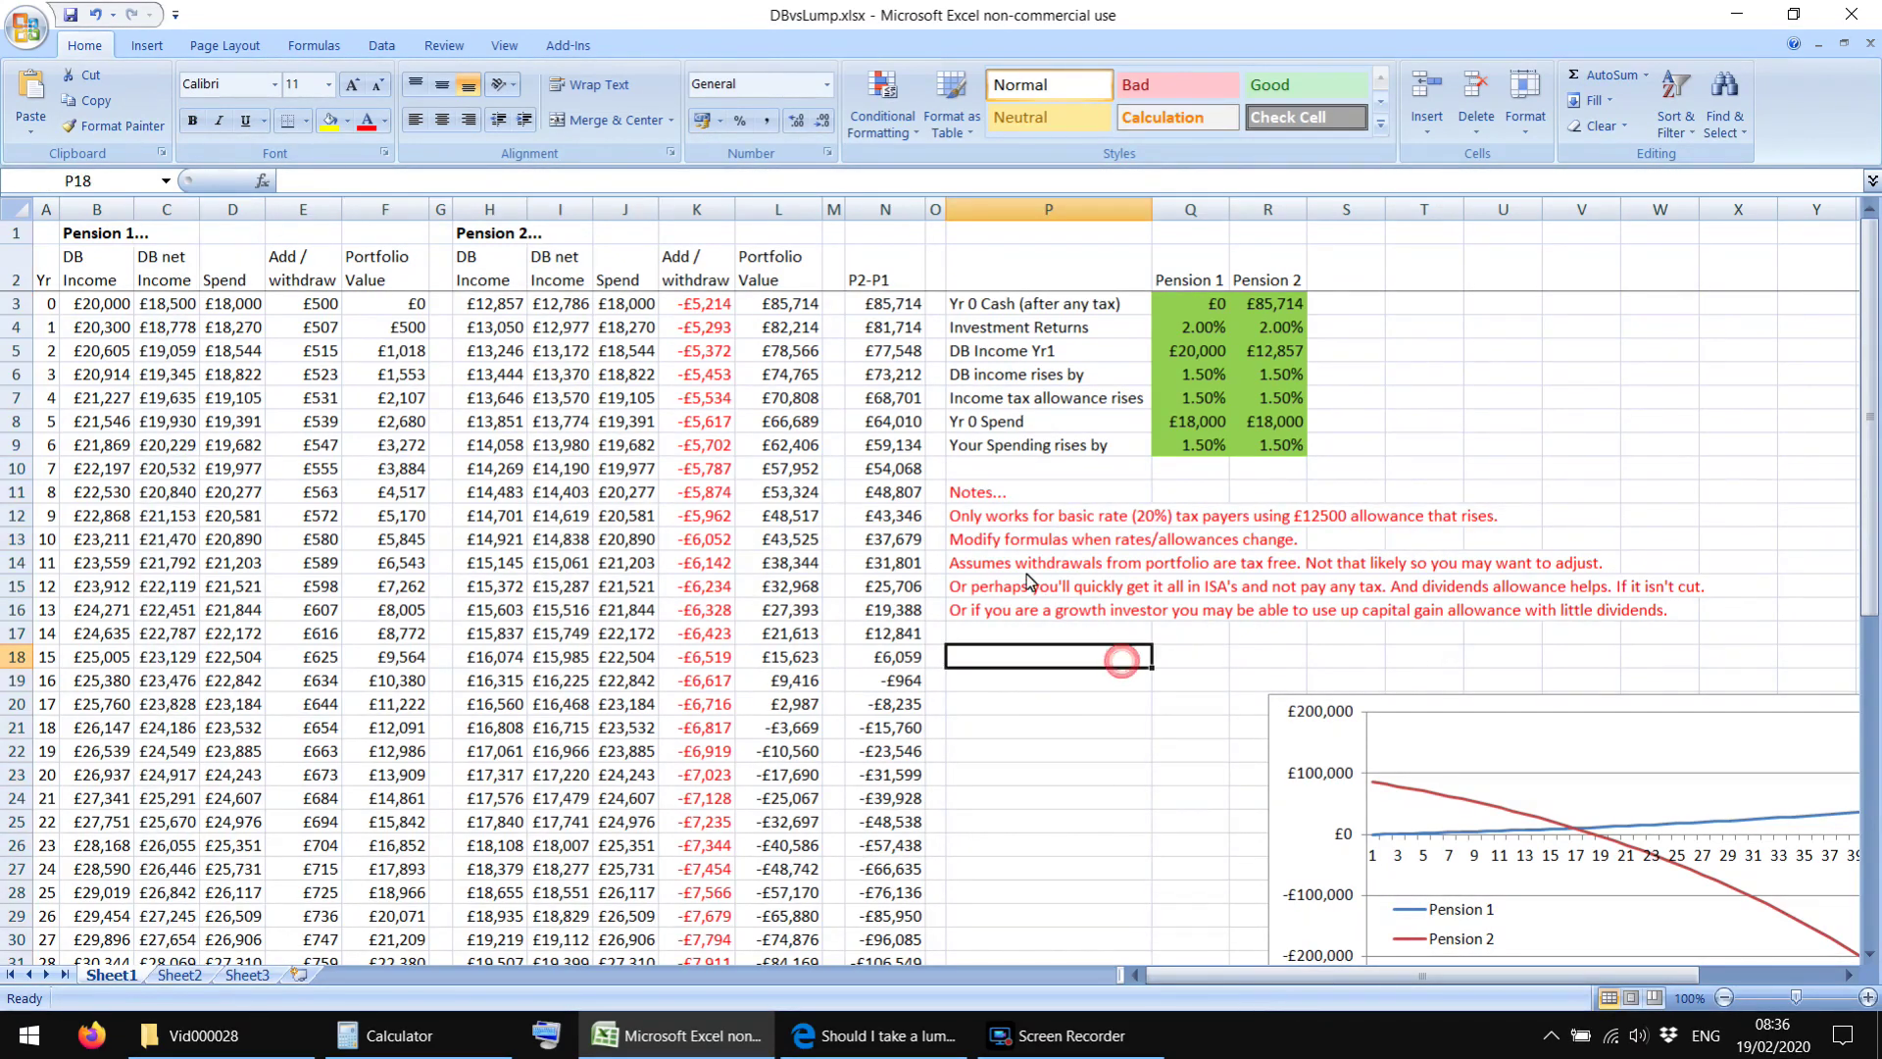
click(1024, 573)
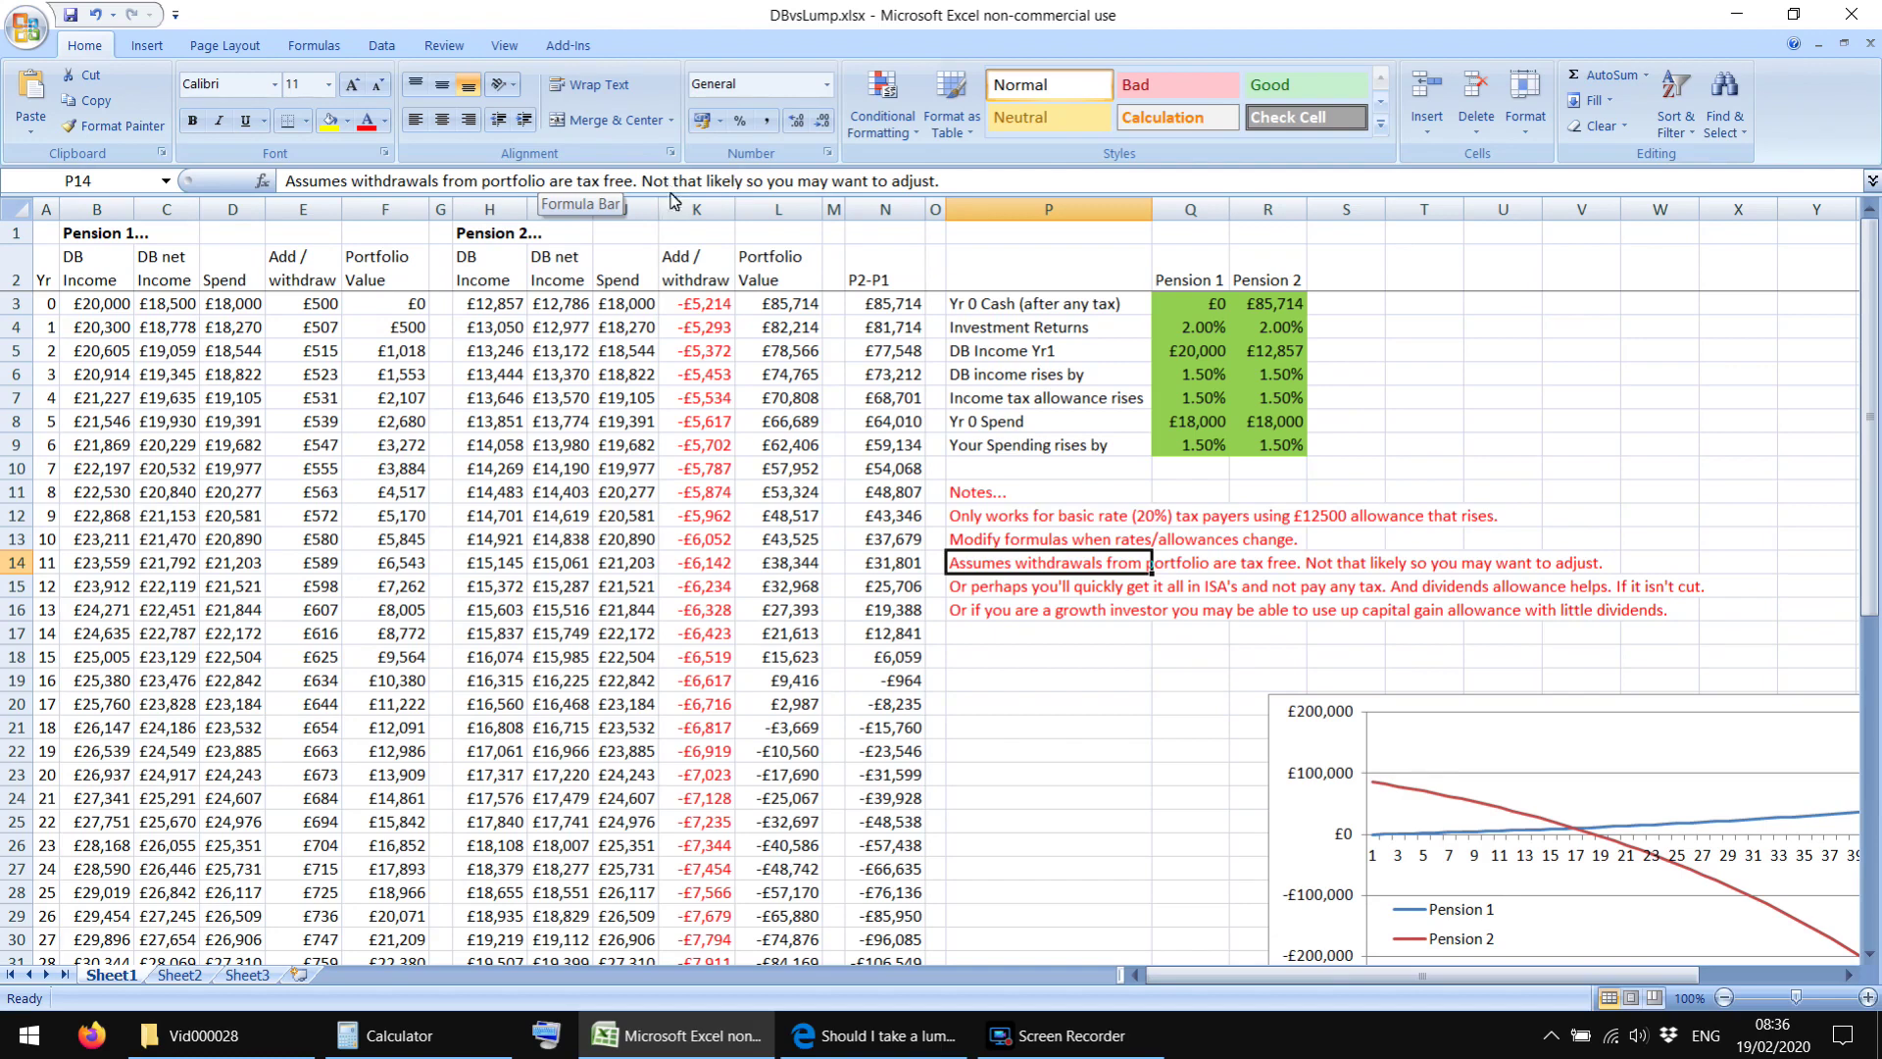
click(761, 512)
click(959, 567)
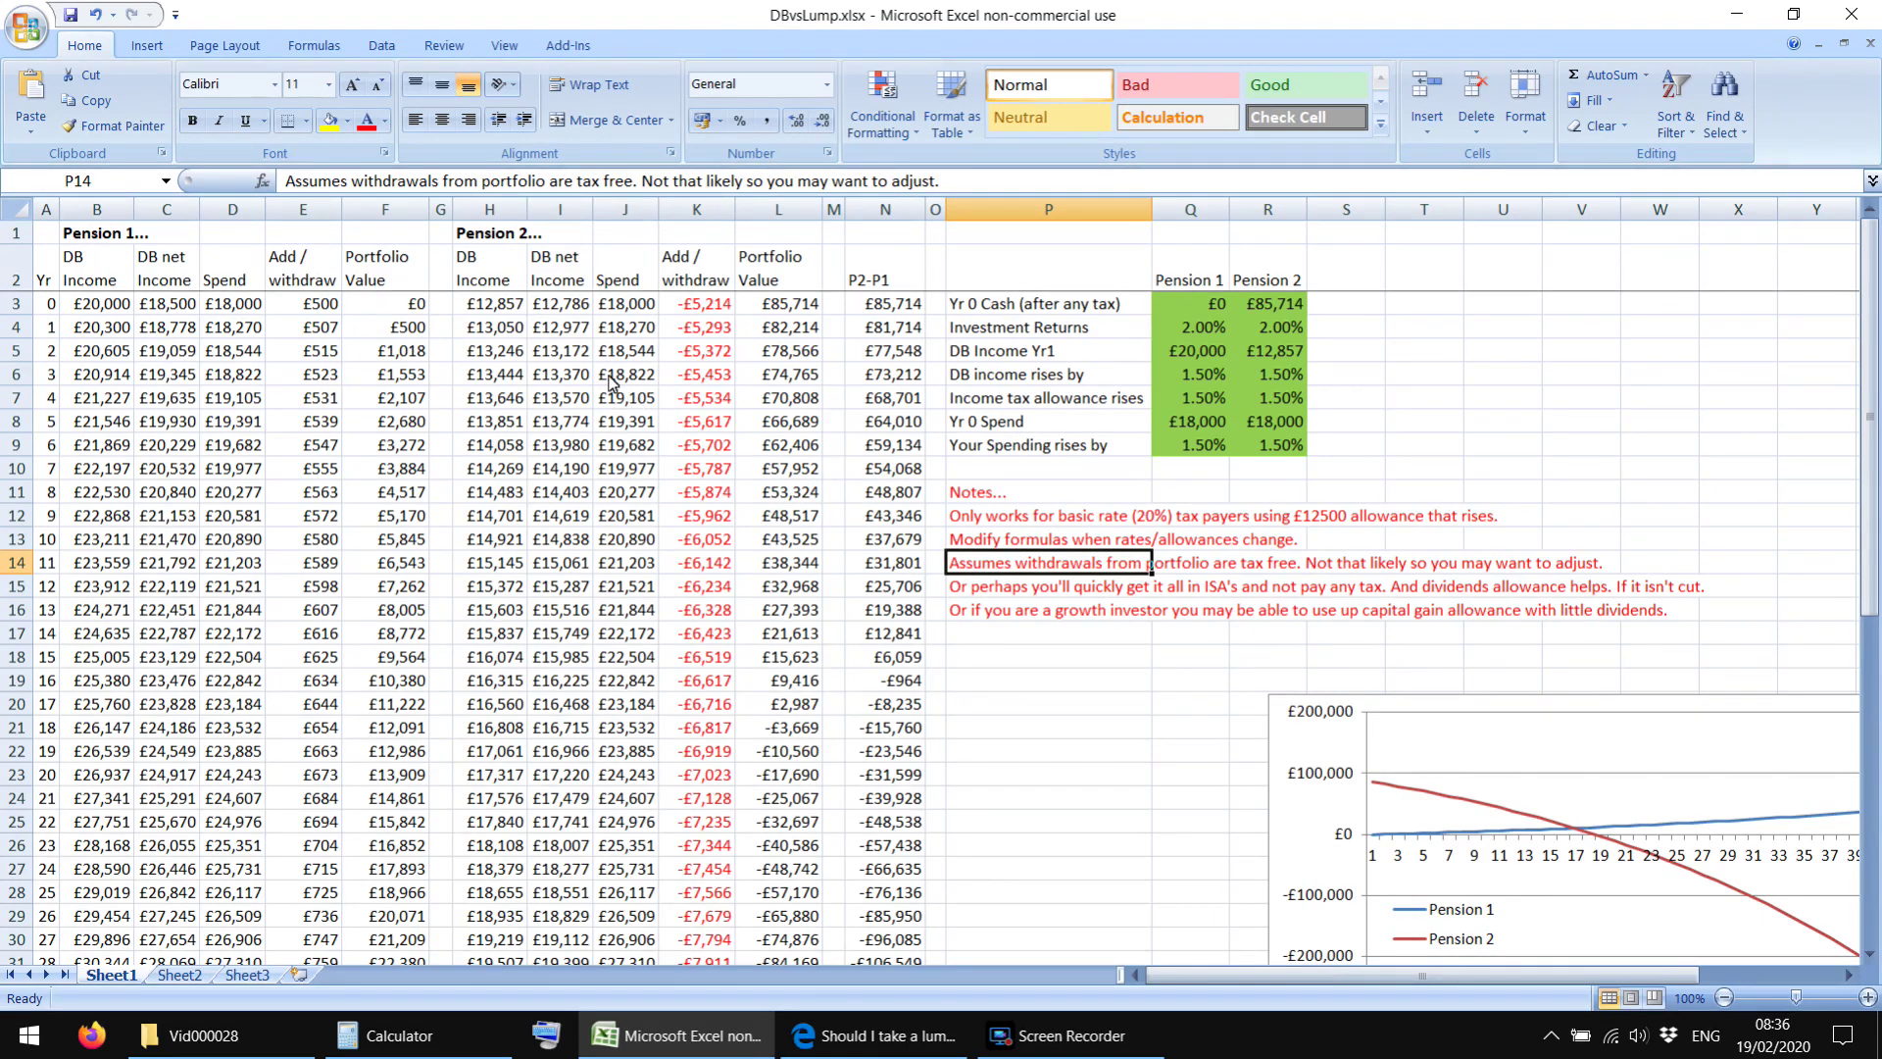
click(1267, 310)
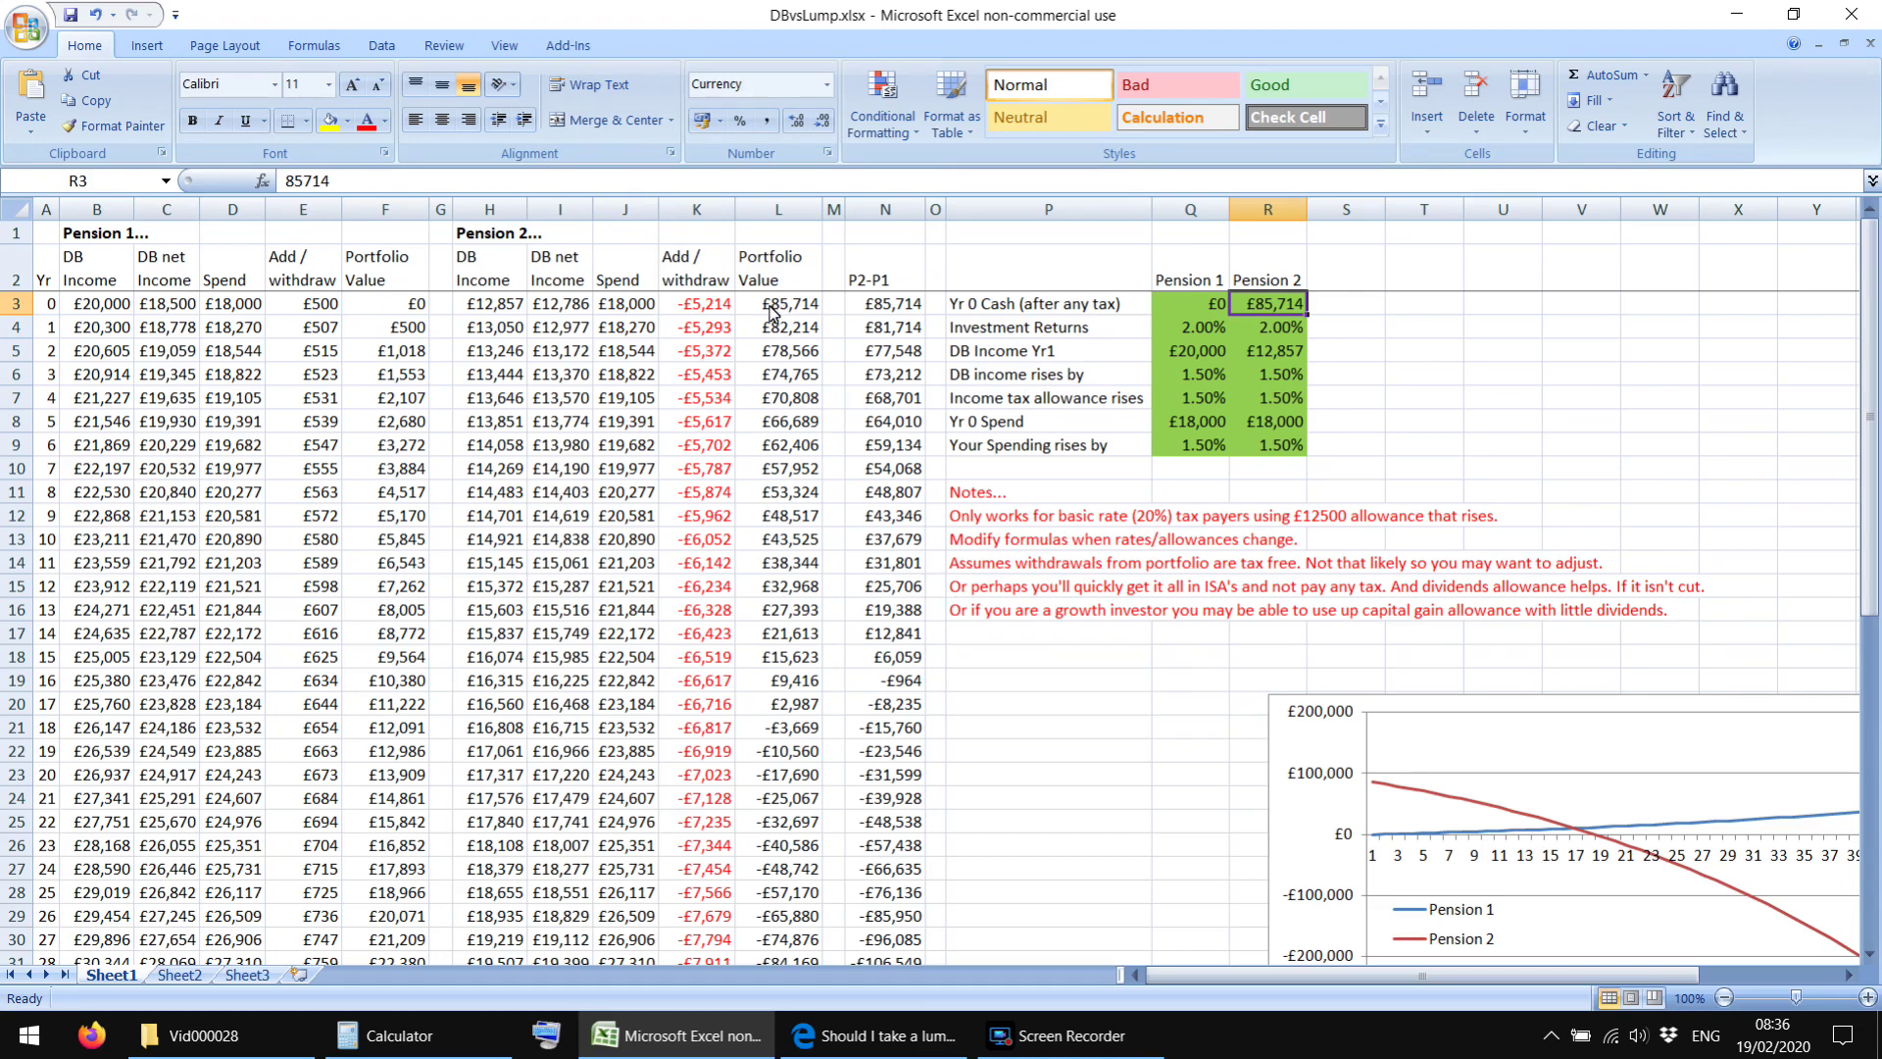
Step: Review portfolio values in L3:L21 and the ISA notes, then place the chart over P11:P30
drag(771, 312, 780, 727)
click(794, 667)
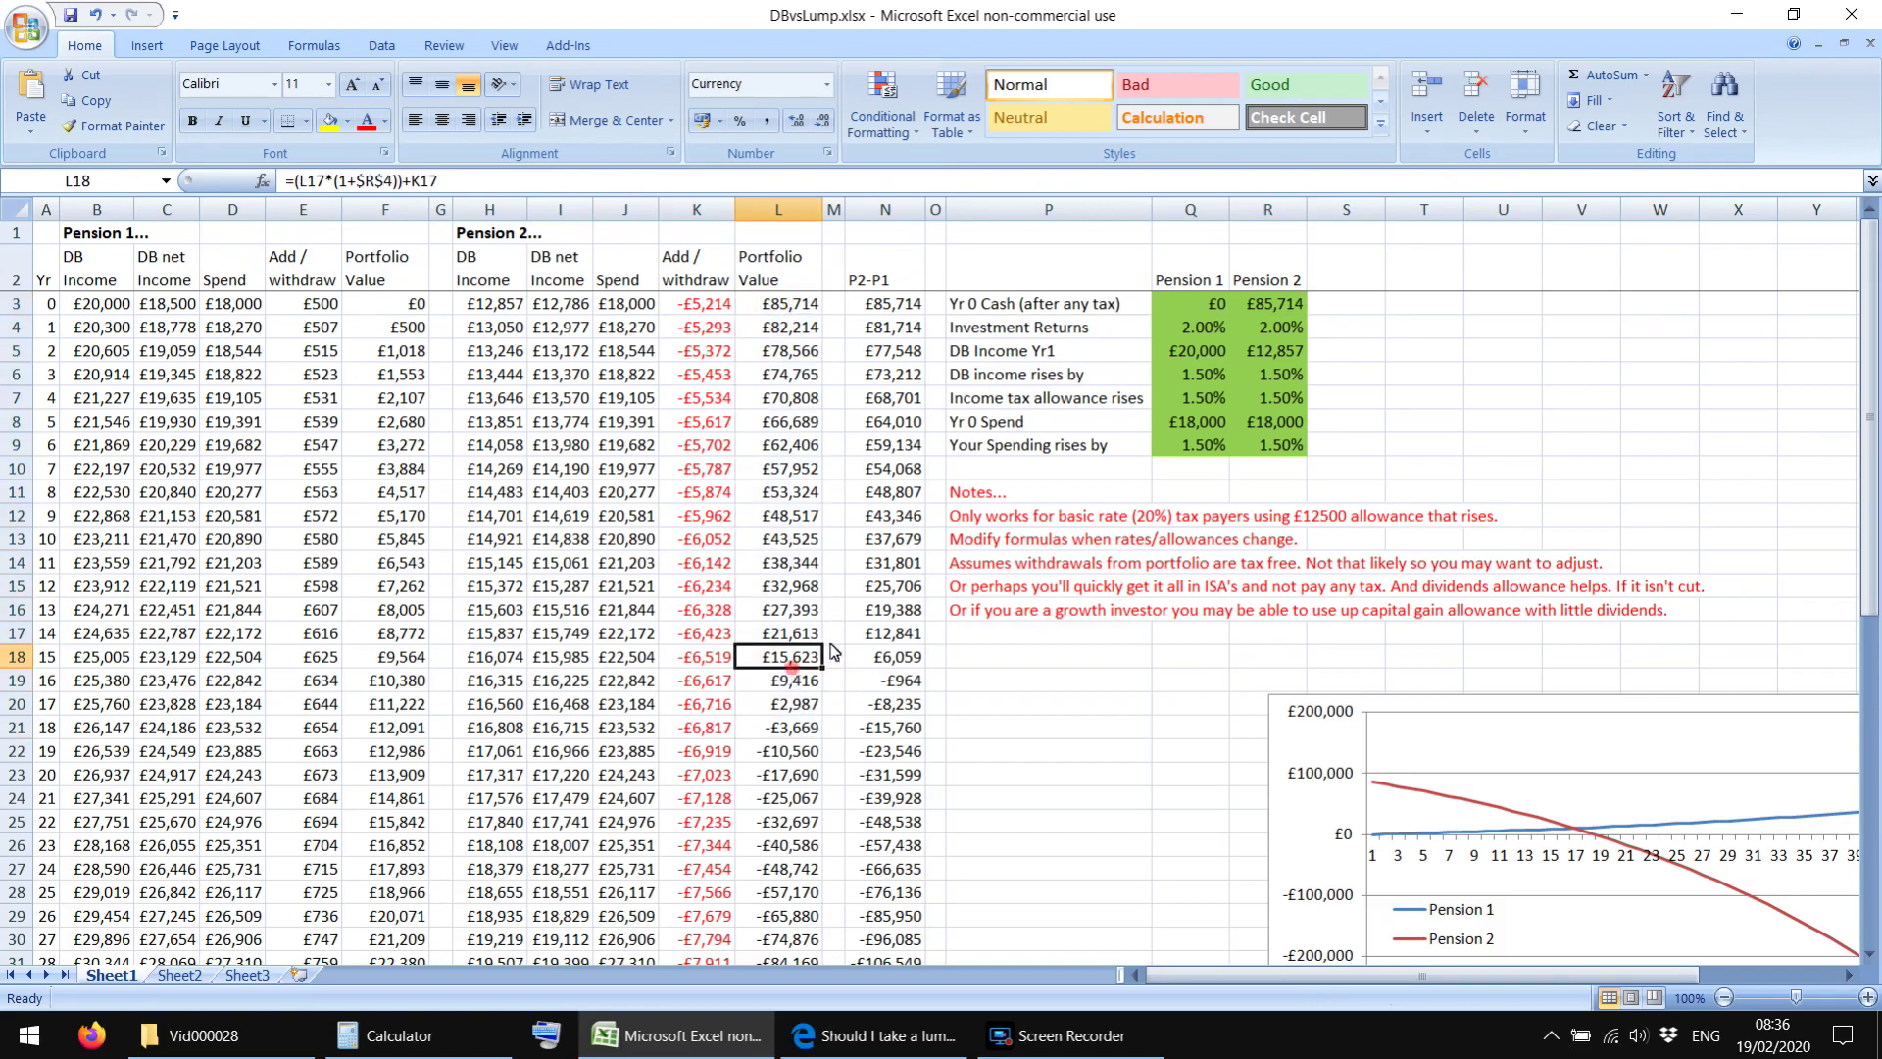
click(992, 573)
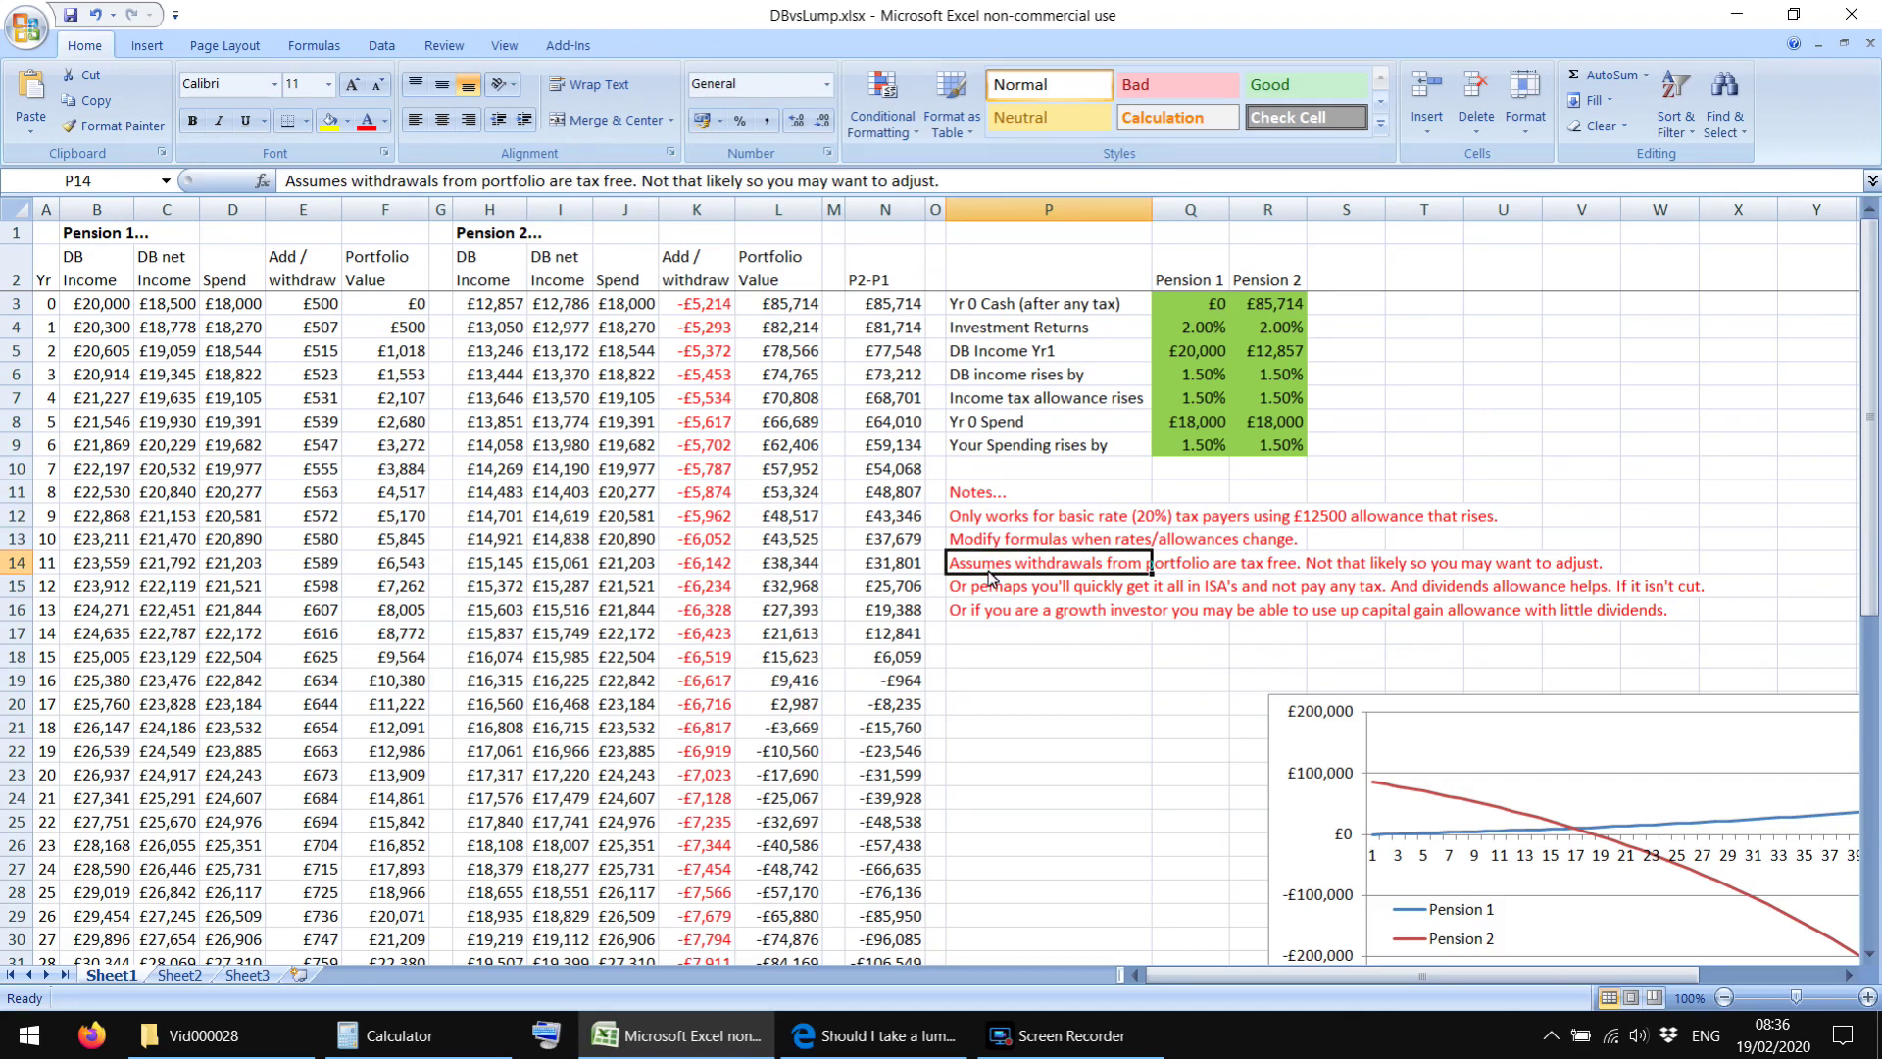
click(985, 593)
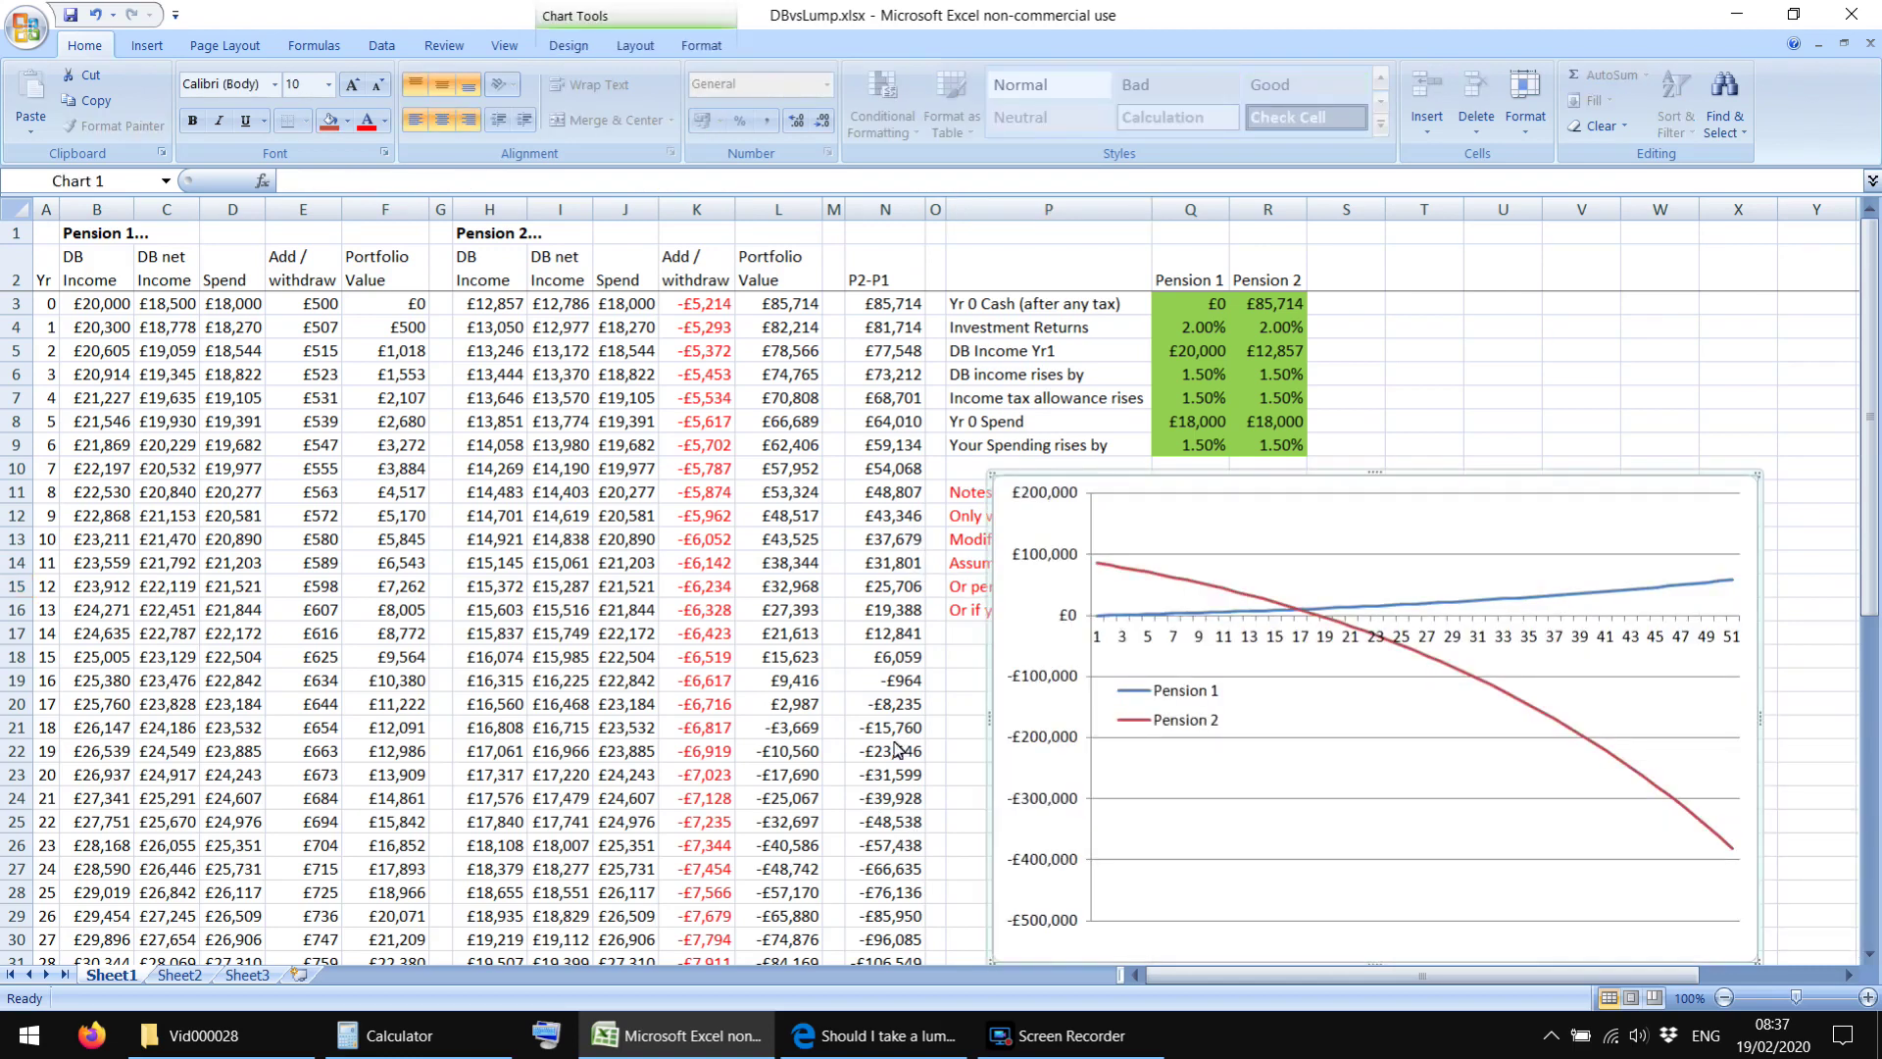
click(963, 676)
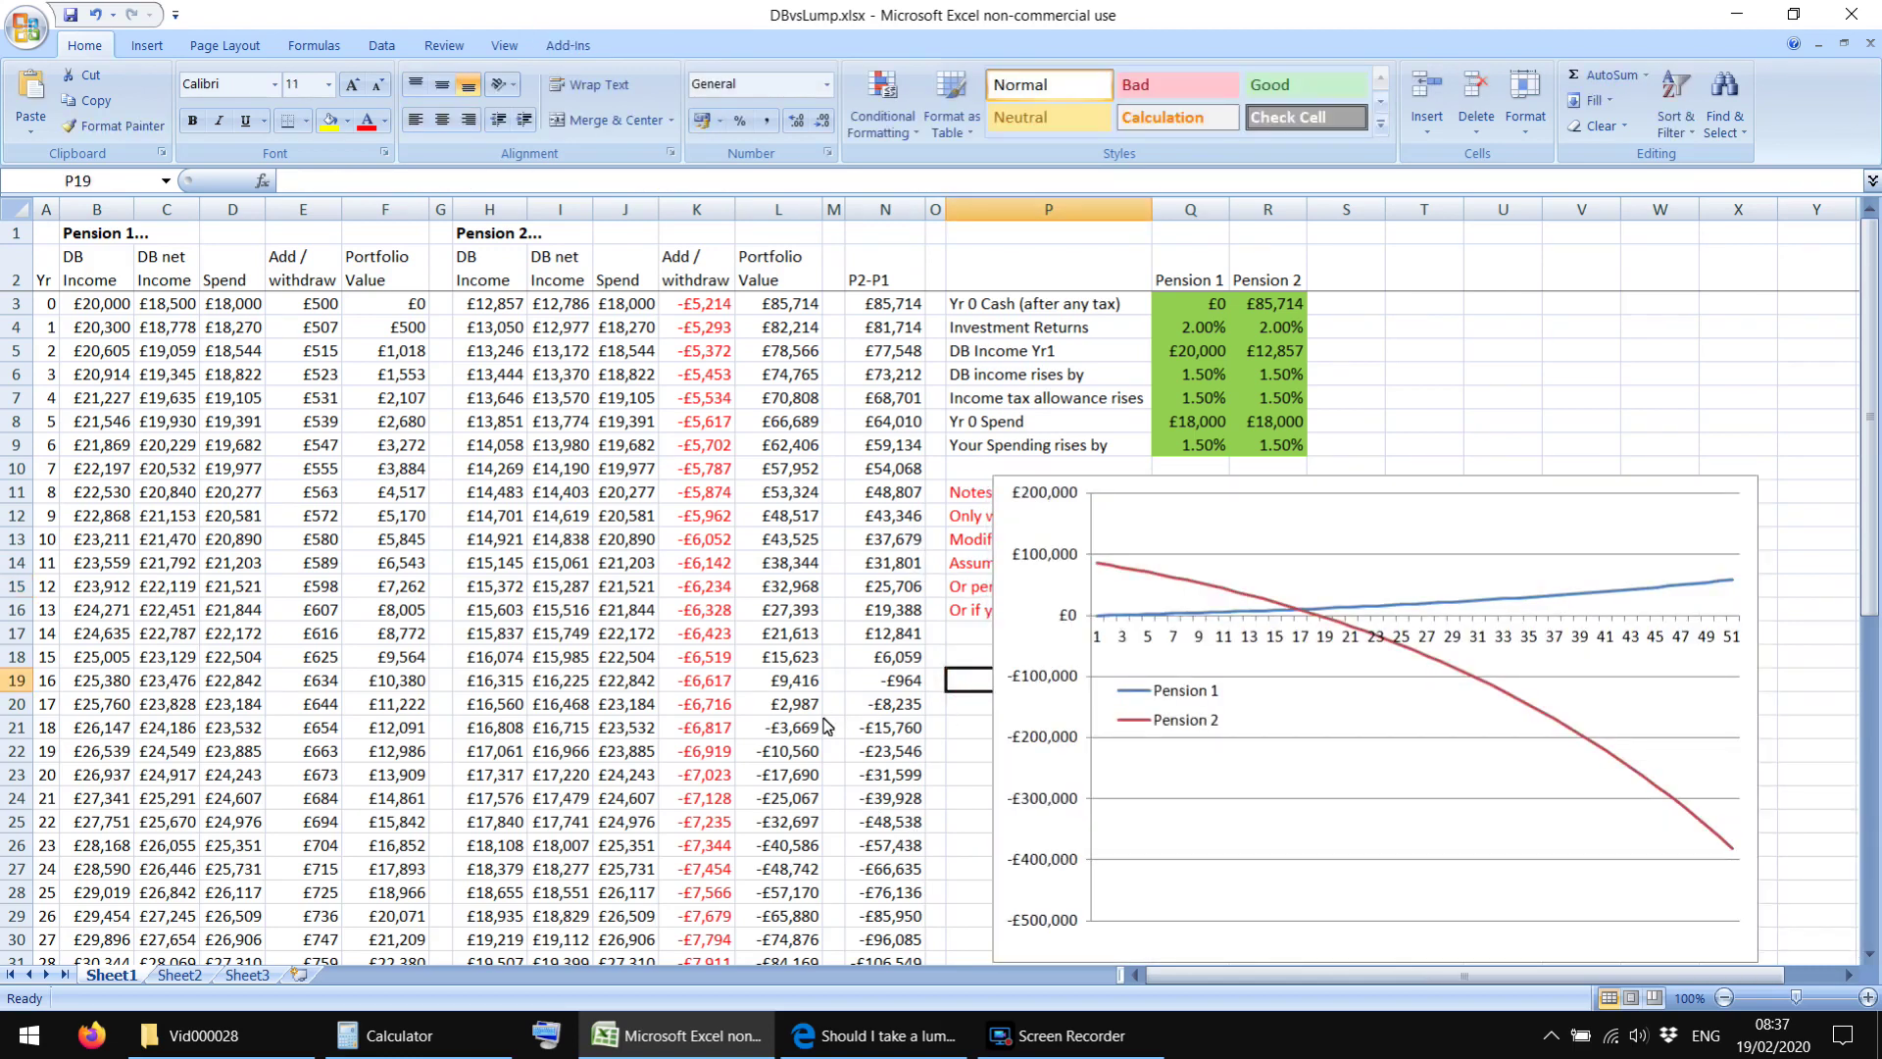
click(1059, 1035)
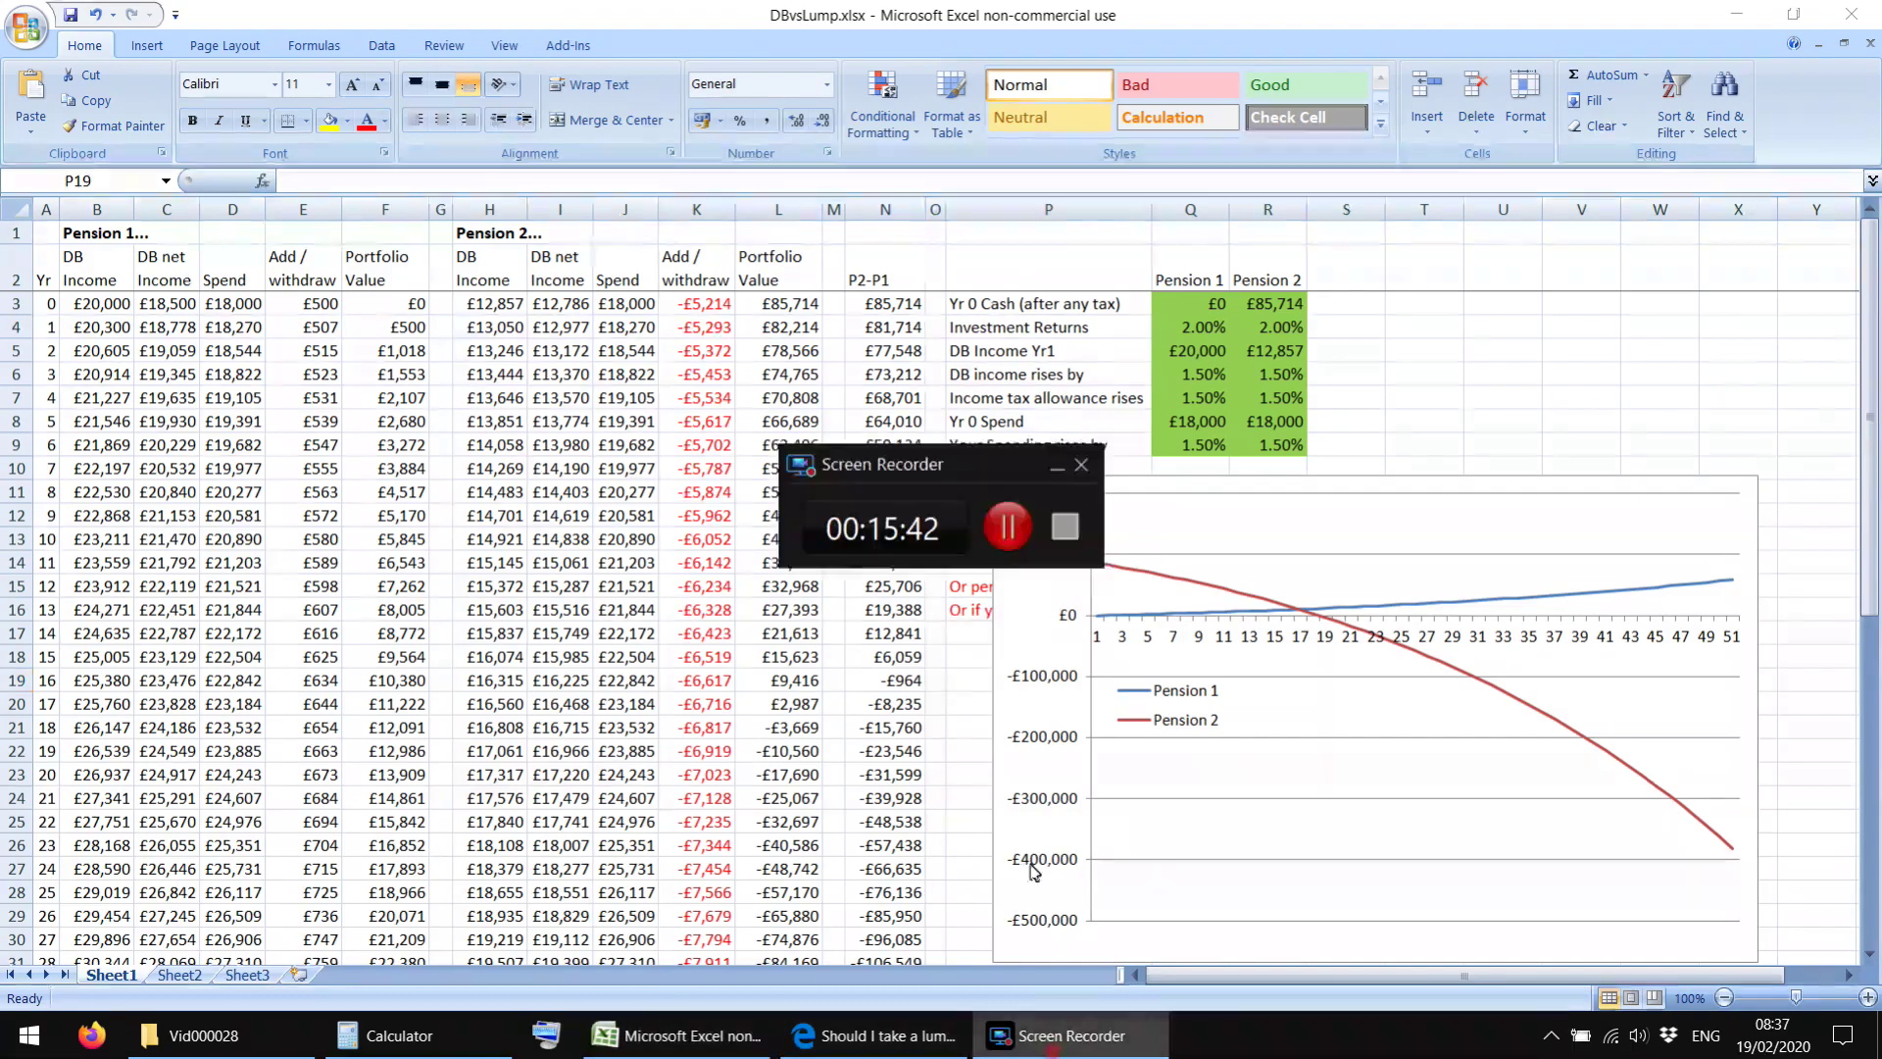